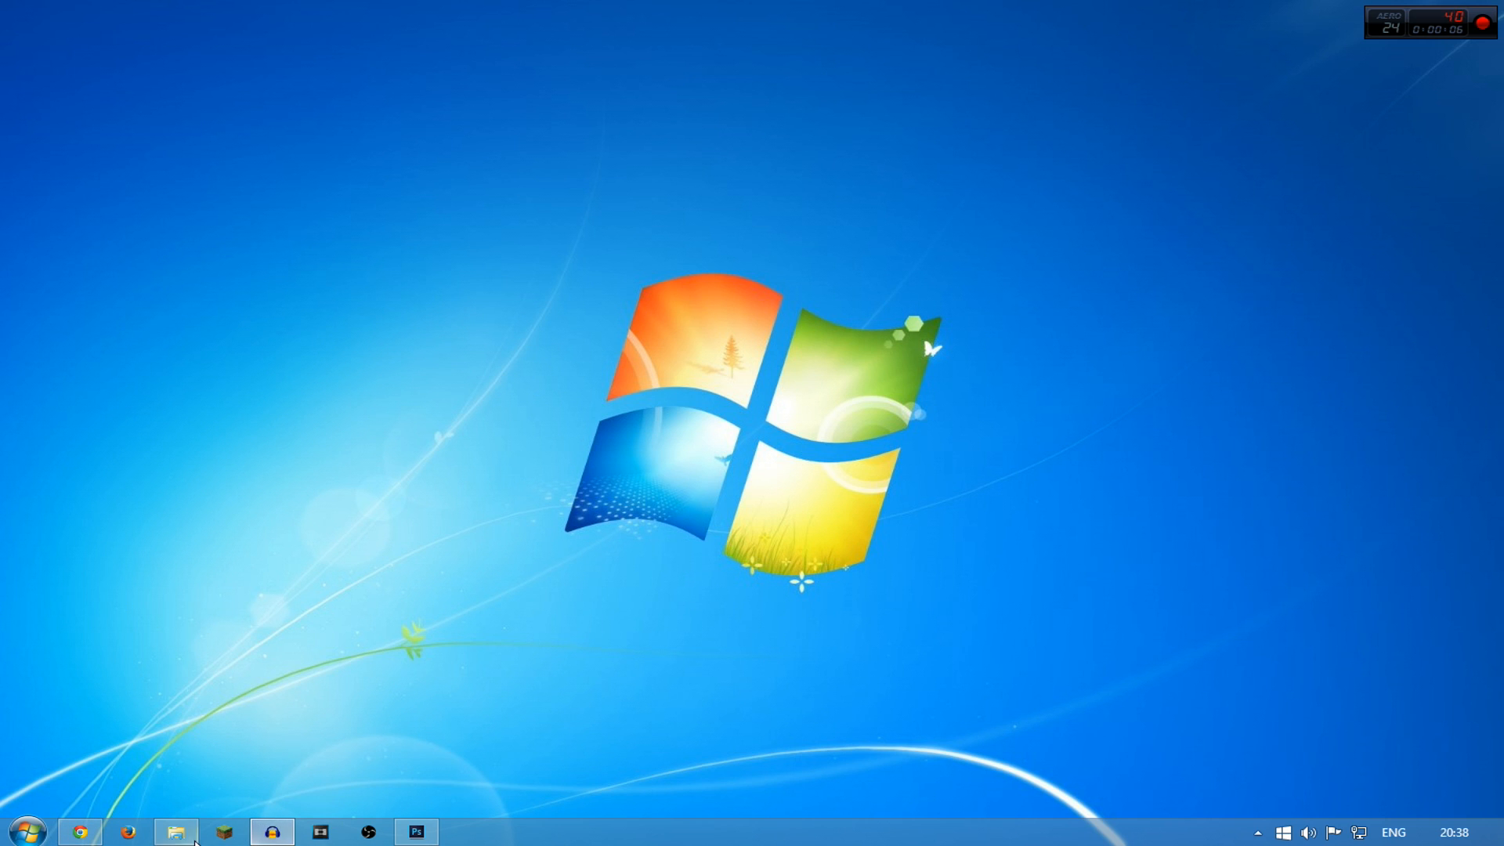
Bring up the Tutorial folder in File Explorer and open its Fishing Rod subfolder
click(177, 832)
drag(1019, 444, 988, 346)
click(967, 356)
click(431, 194)
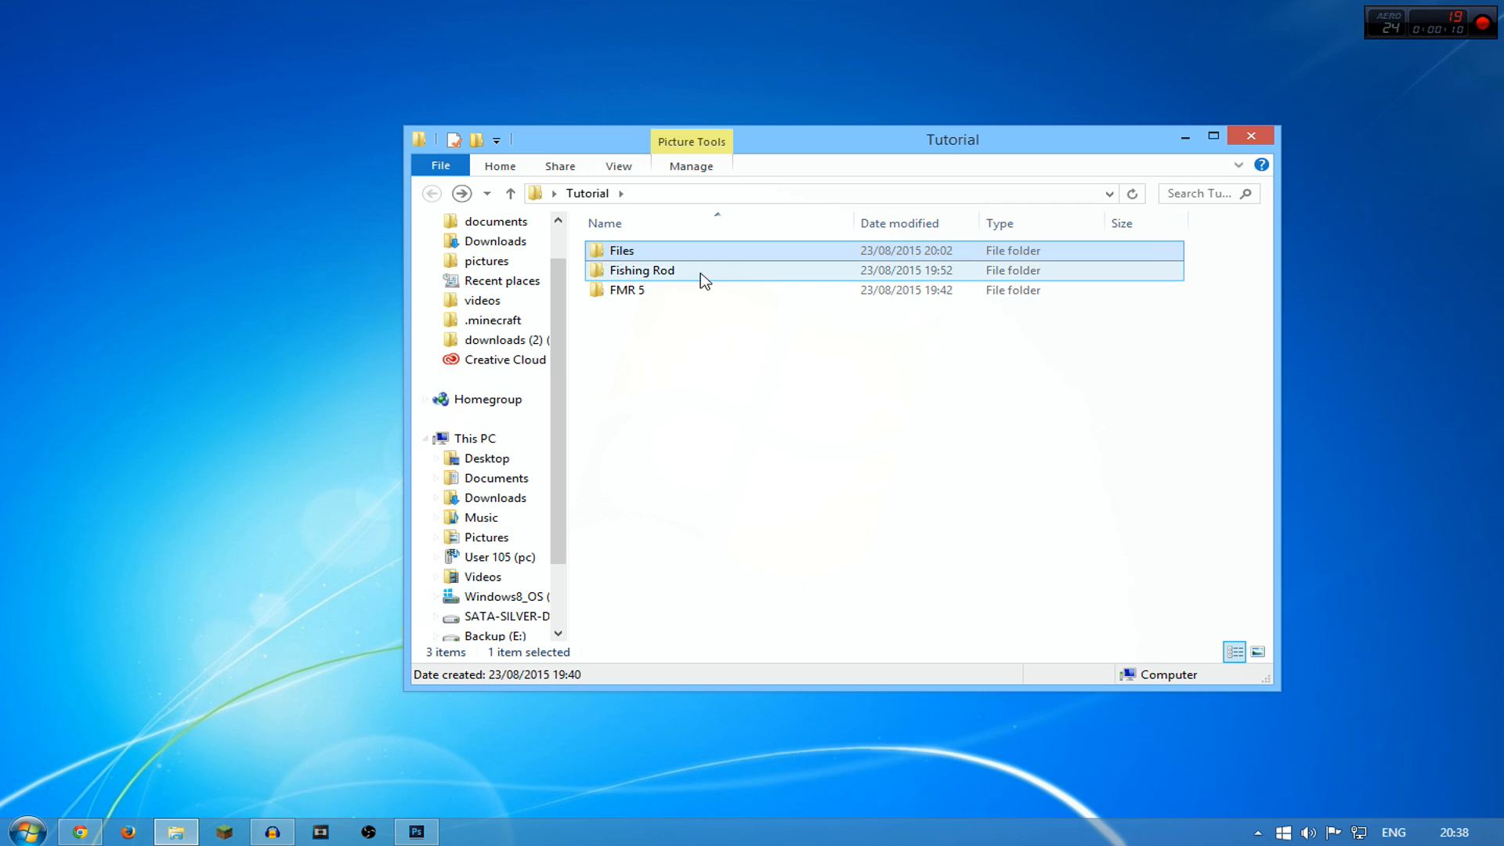
double_click(667, 274)
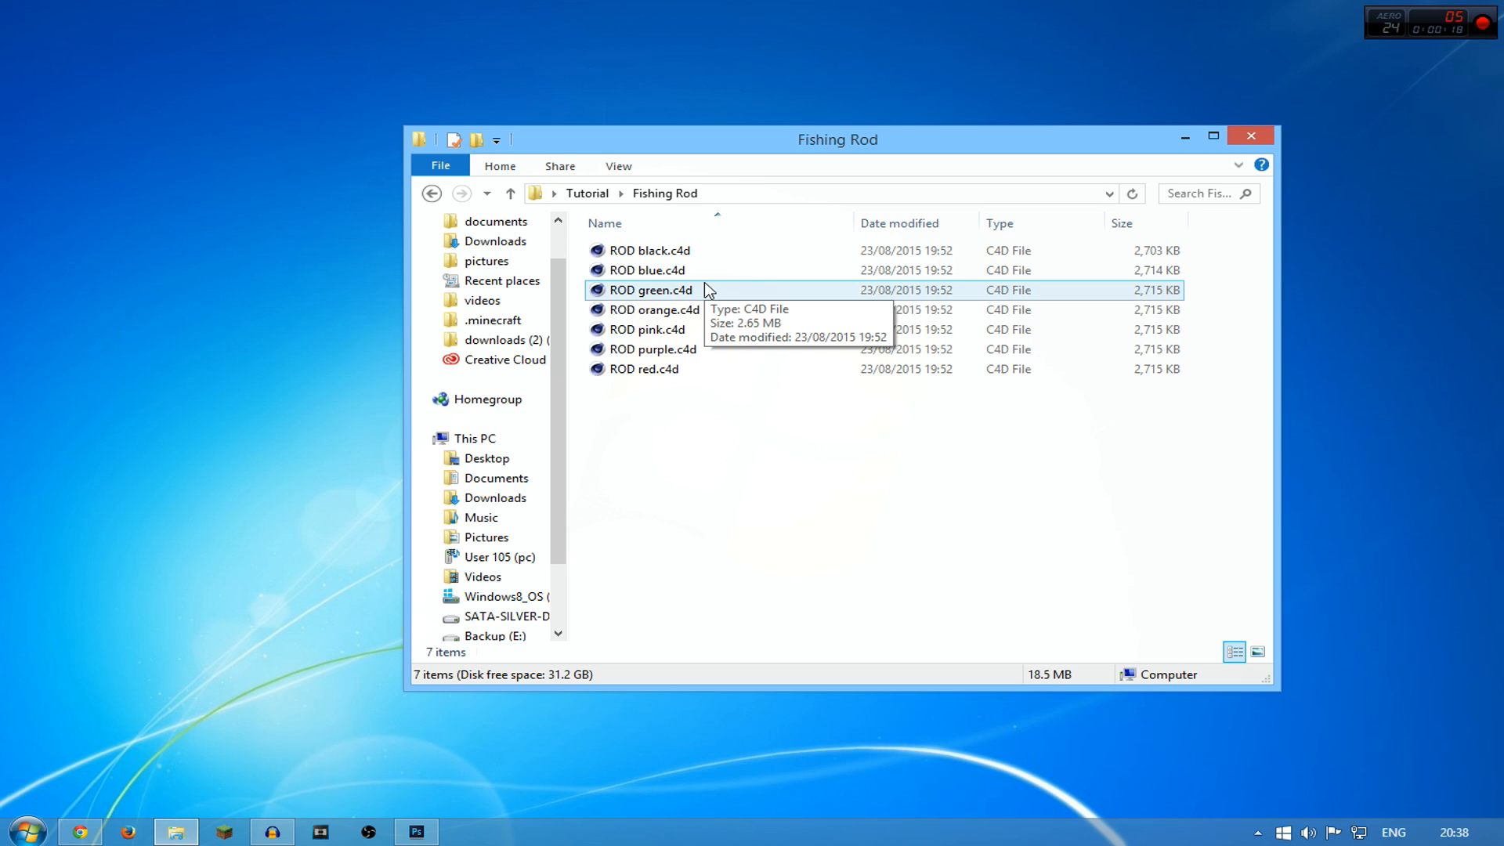
Look over the coloured fishing rod C4D files and select ROD blue.c4d
click(744, 368)
drag(859, 517, 721, 326)
drag(772, 399, 738, 373)
click(738, 373)
drag(702, 439, 711, 349)
click(724, 443)
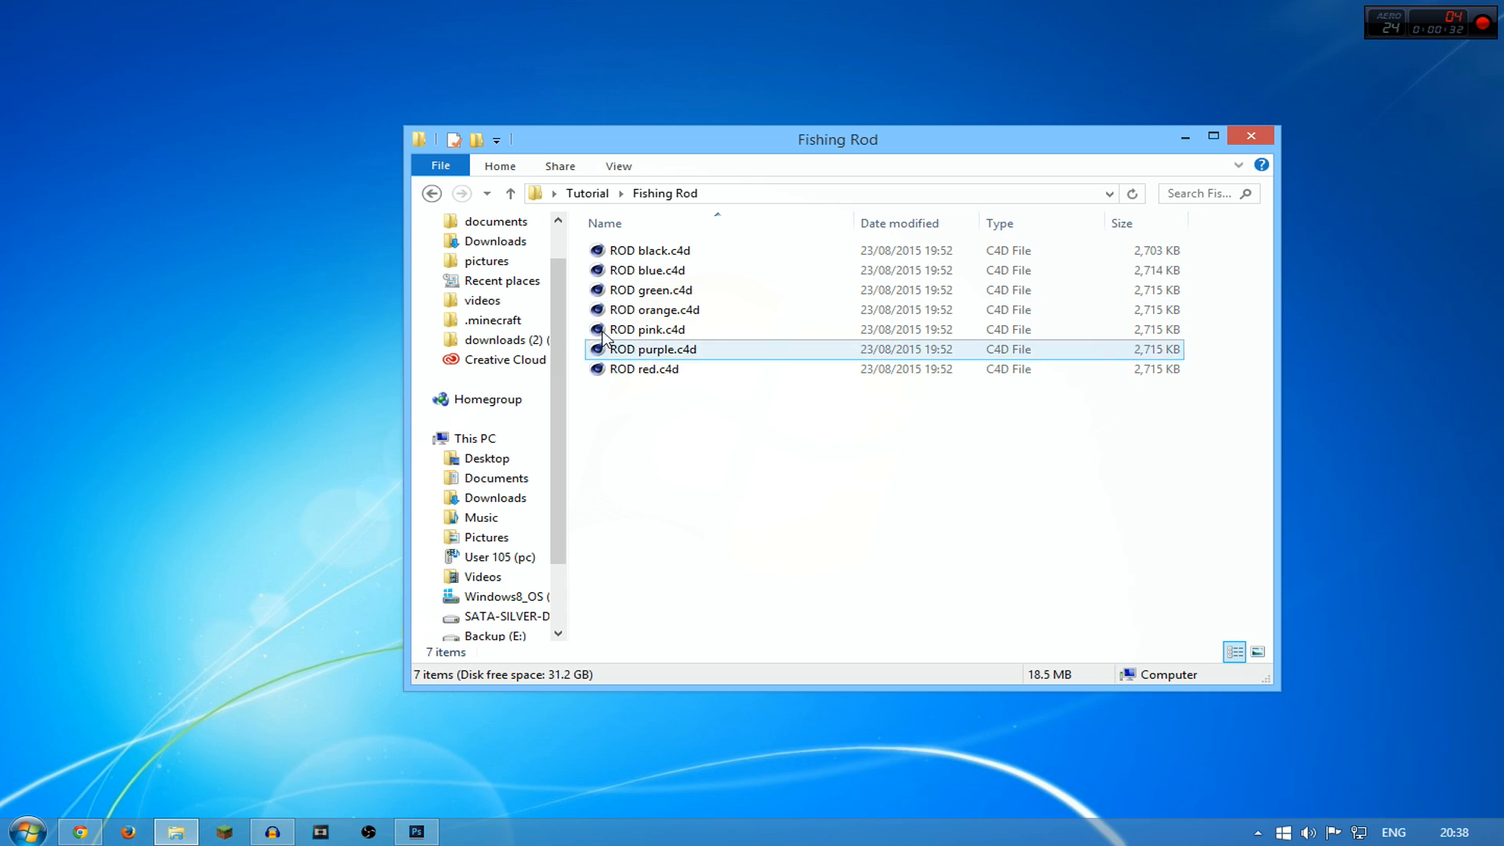
drag(759, 479, 672, 268)
click(702, 271)
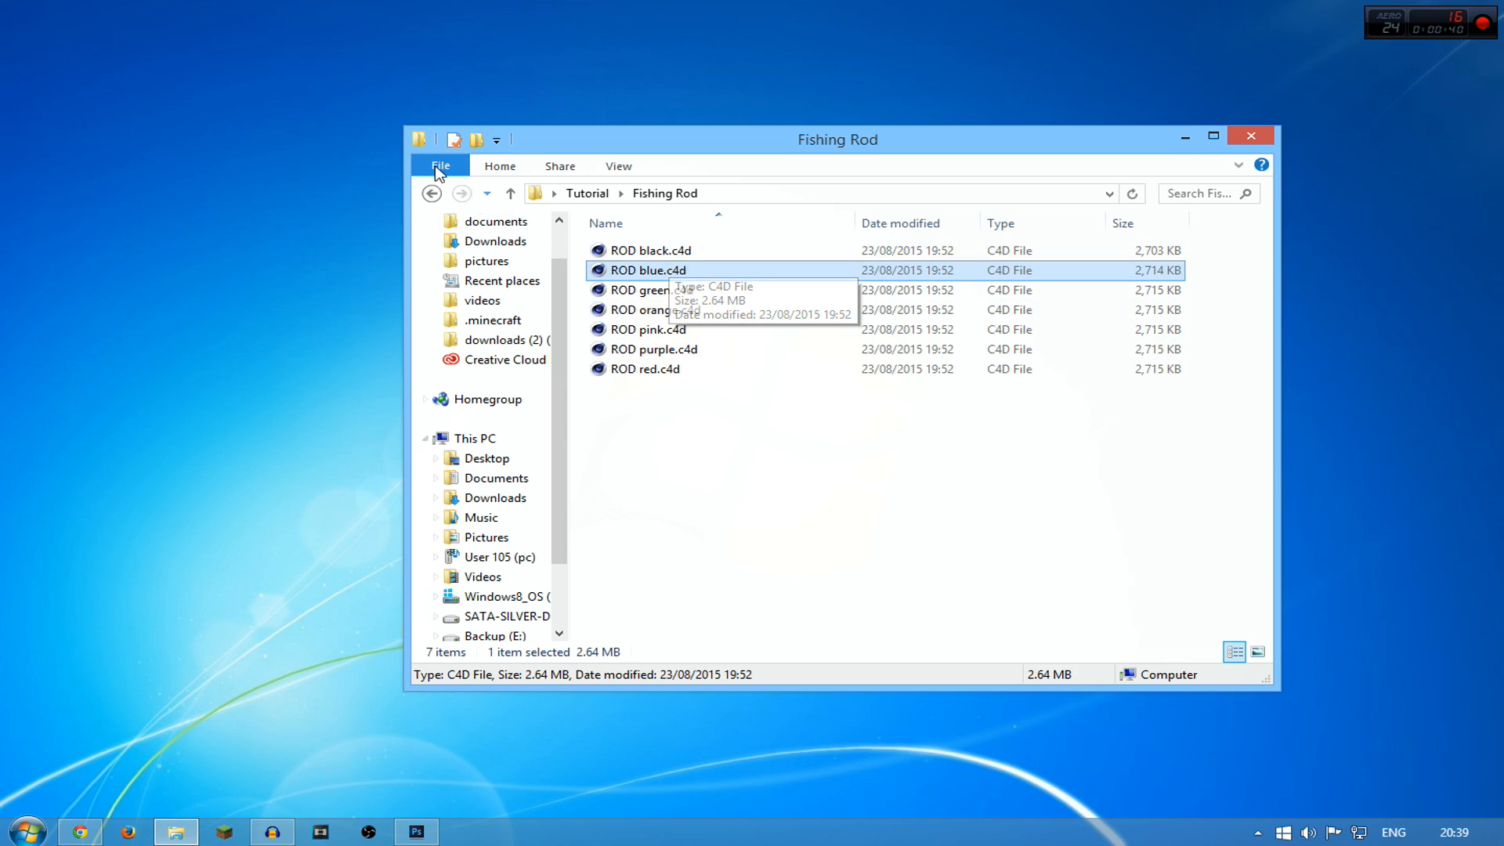
Return to the Tutorial folder and open the Files subfolder to review the thumbnail assets
click(431, 193)
double_click(626, 250)
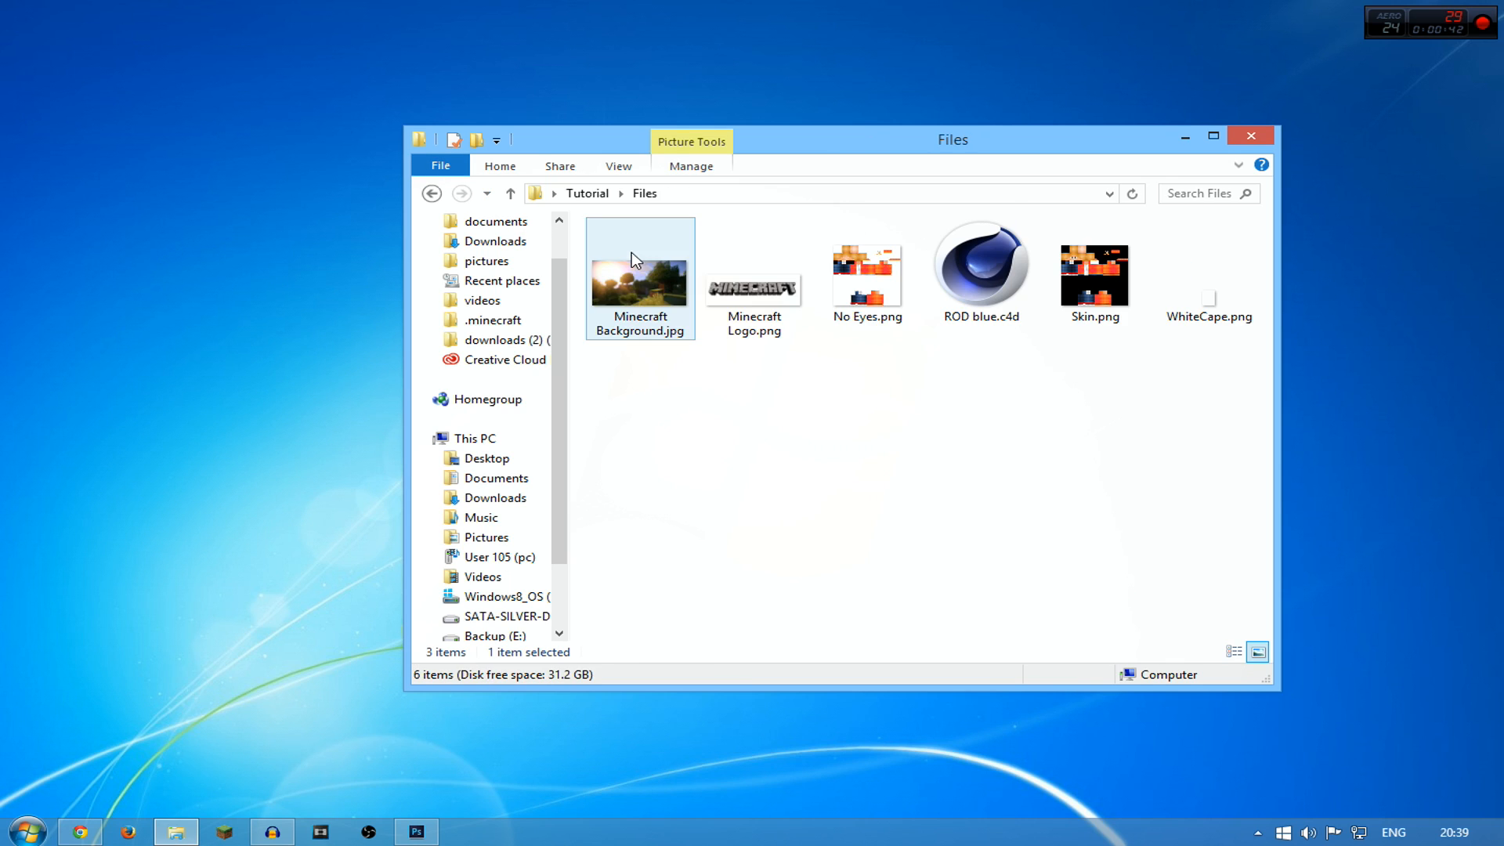
mouse_move(1233, 399)
mouse_down()
mouse_move(580, 326)
mouse_move(758, 350)
mouse_move(638, 351)
mouse_move(806, 501)
mouse_move(1010, 457)
mouse_up()
drag(1012, 458, 629, 472)
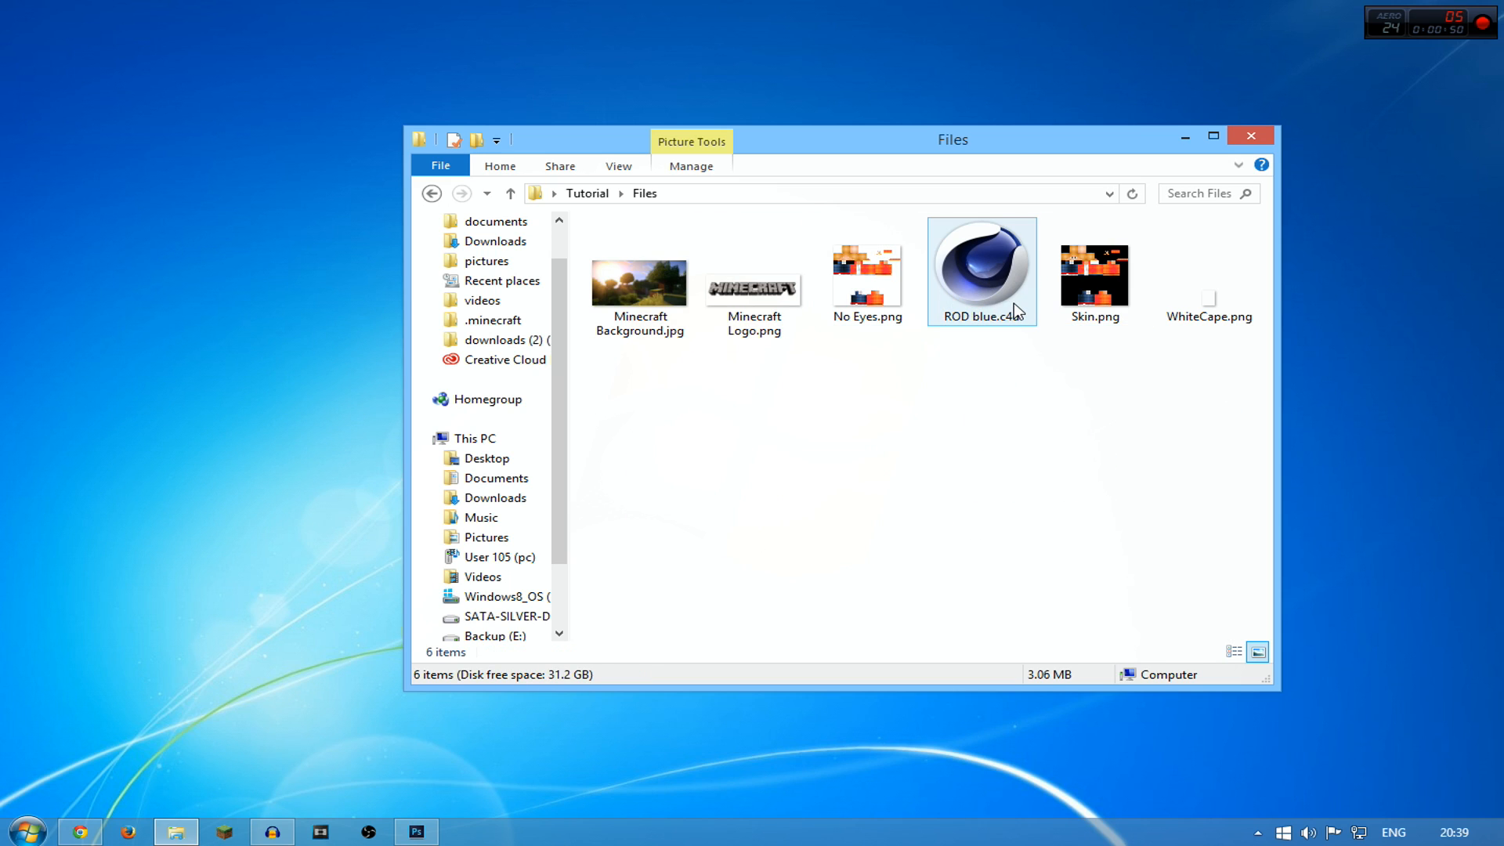
mouse_move(1015, 310)
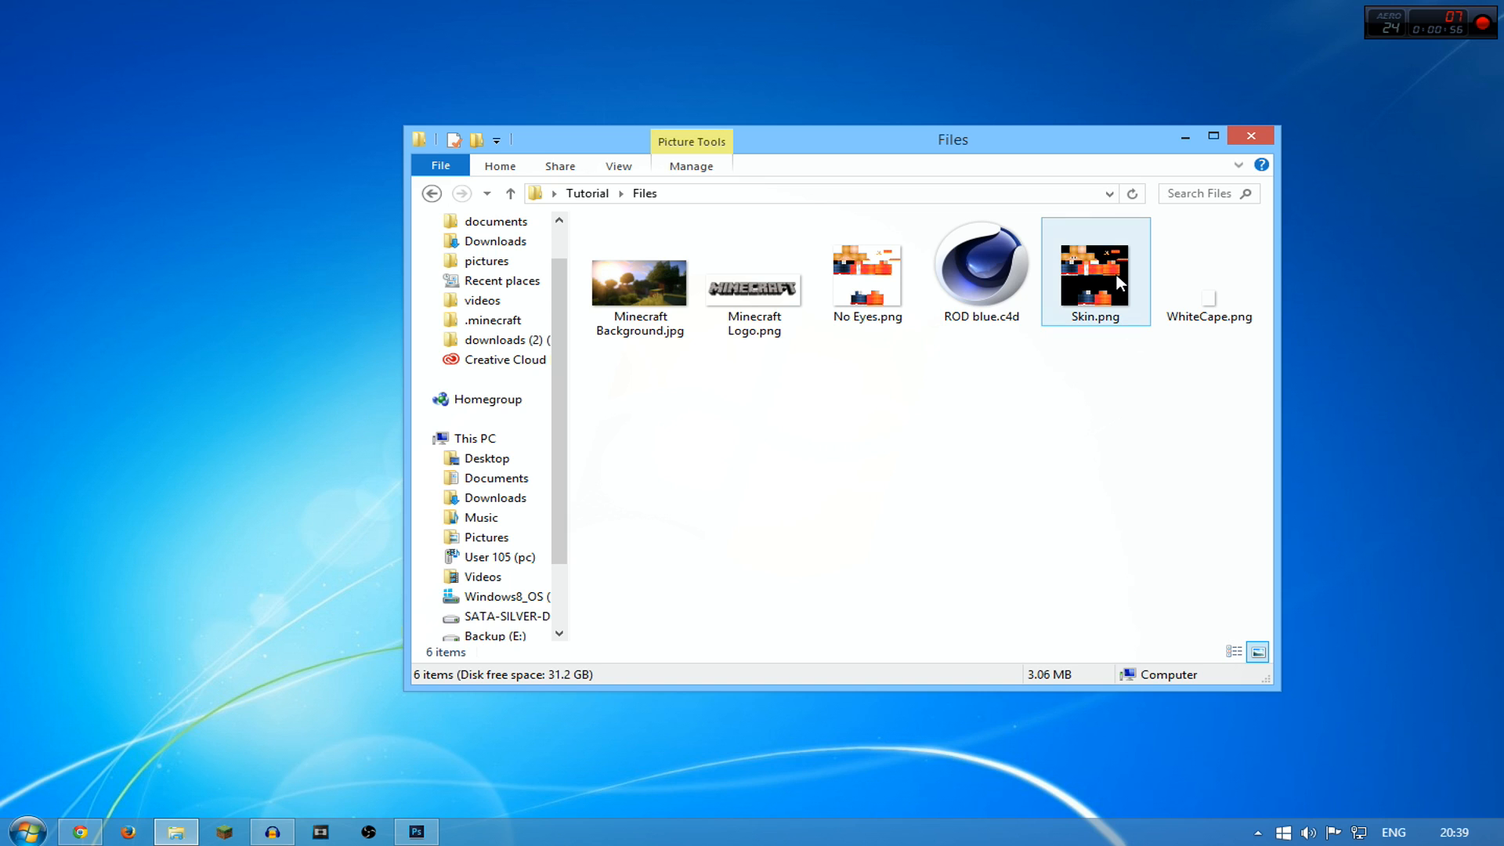
Preview Skin.png in Photo Gallery to inspect the skin texture, and close the viewer
right_click(1096, 294)
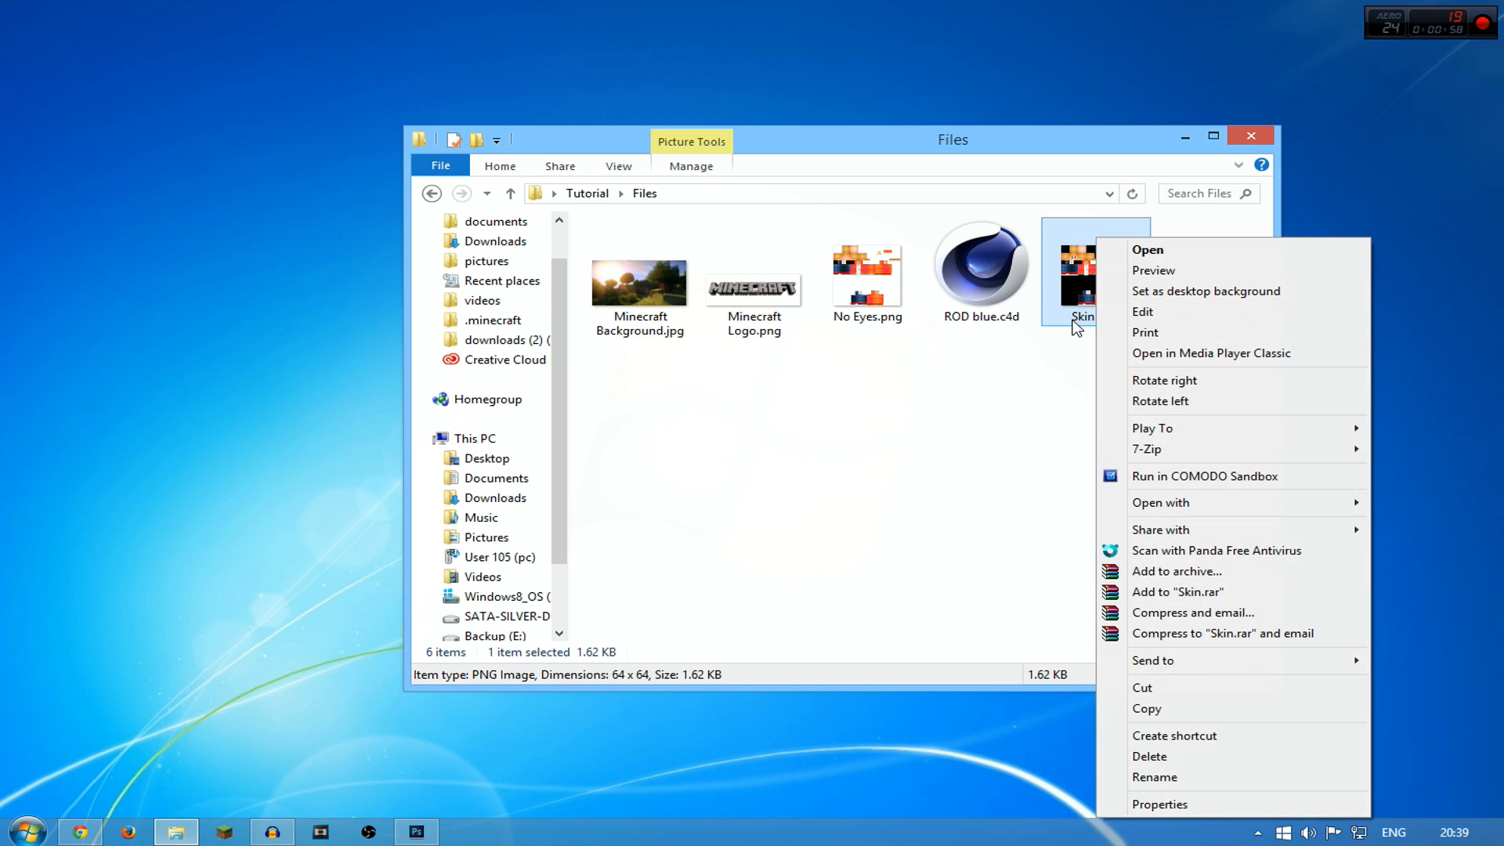
click(1075, 270)
click(1088, 250)
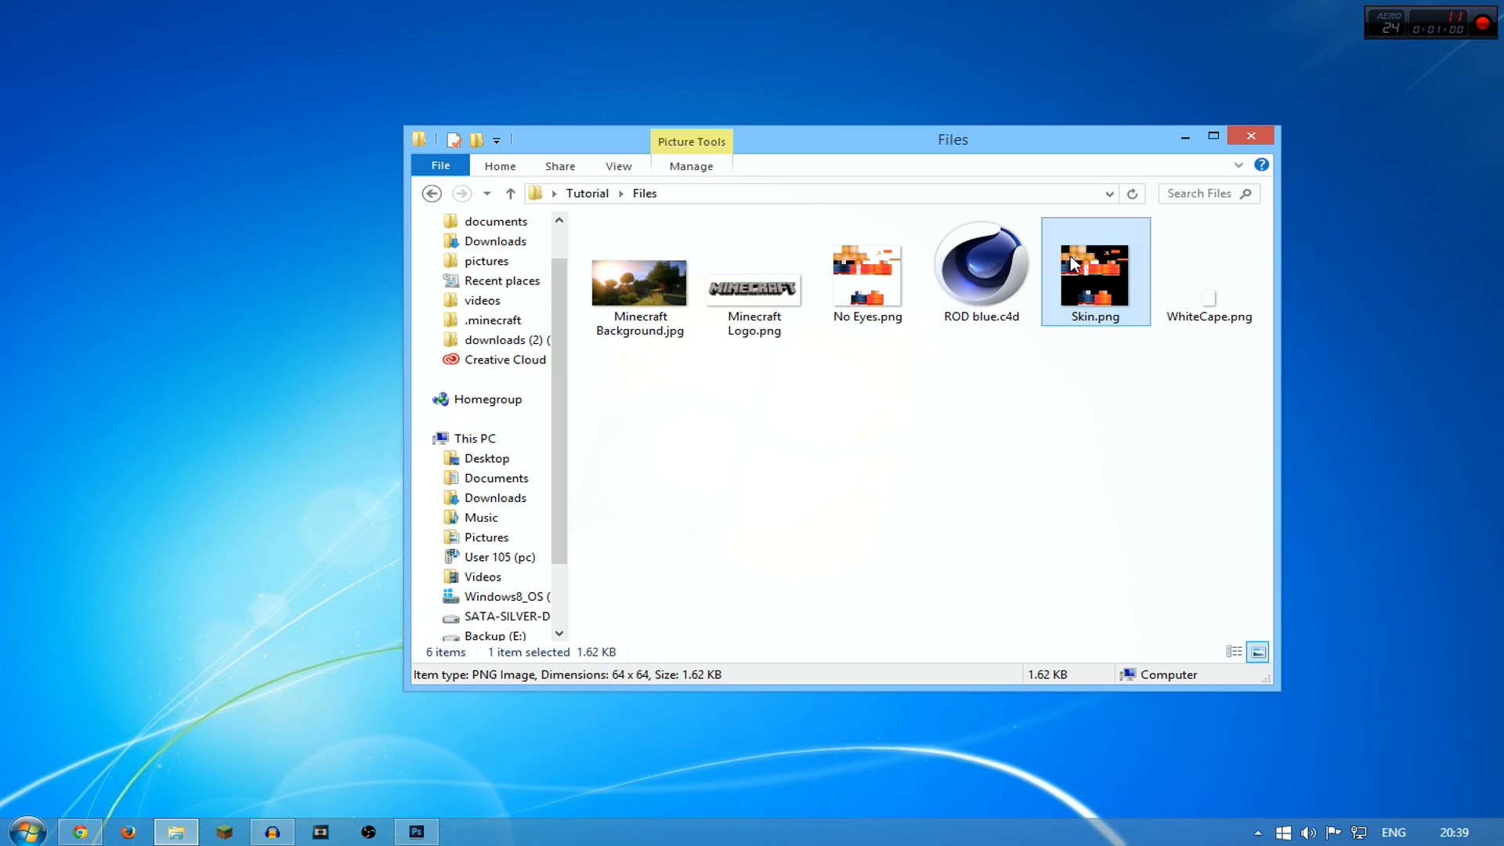
click(1110, 358)
click(1118, 264)
double_click(1118, 263)
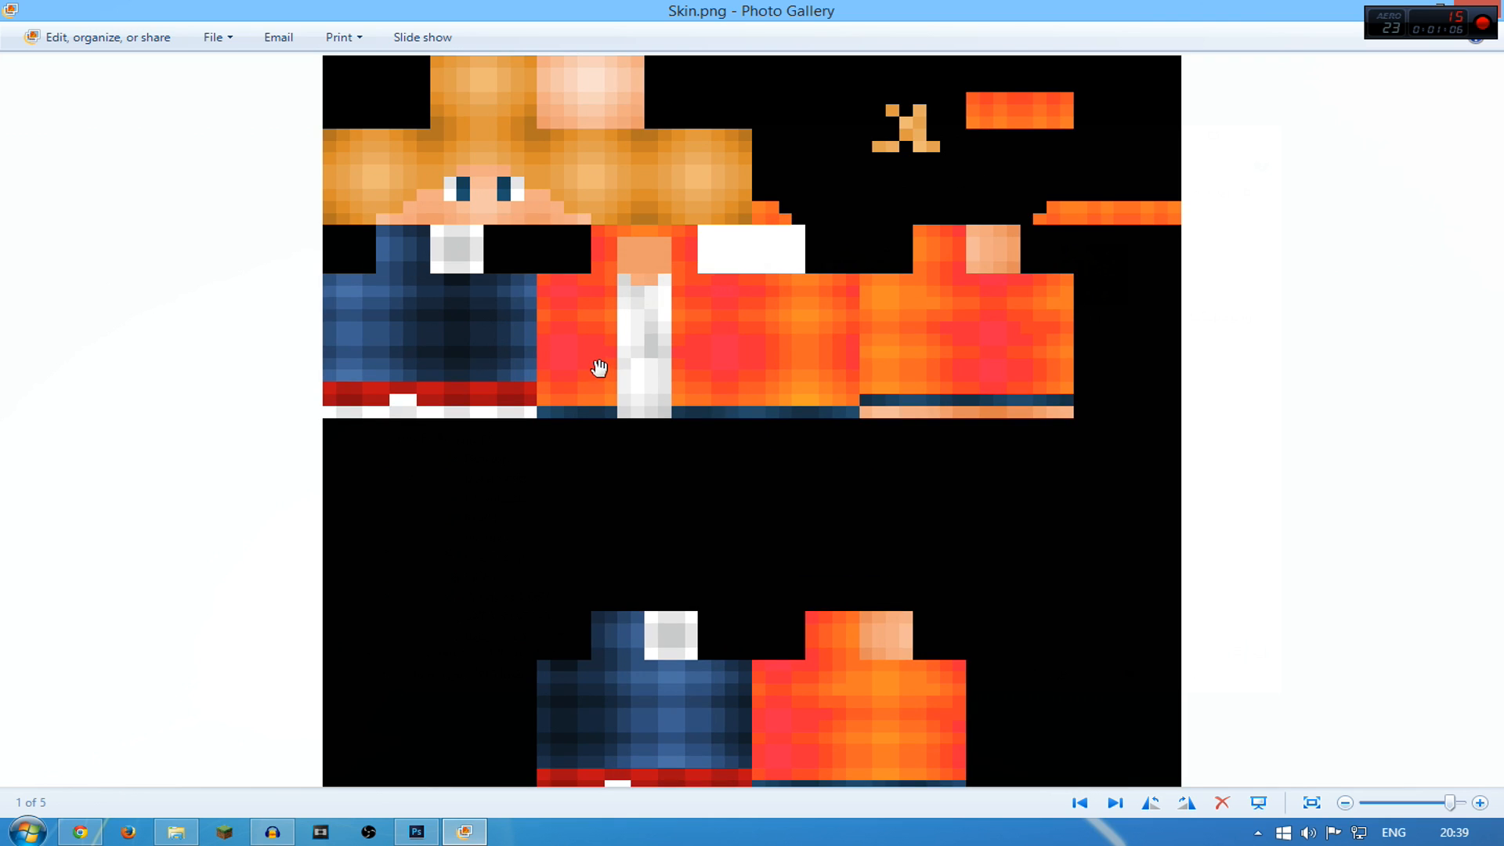
click(1489, 9)
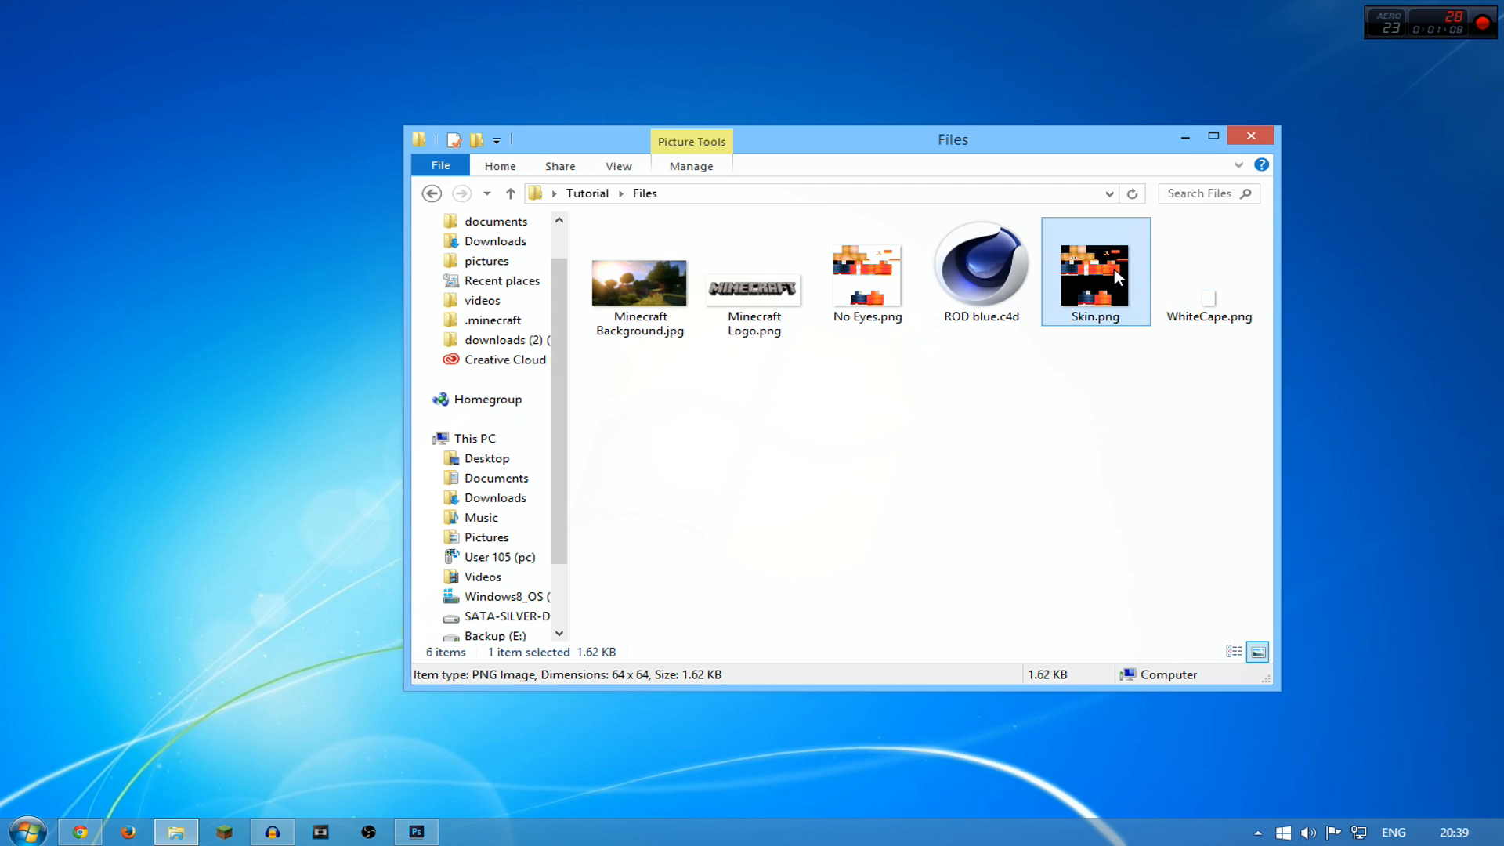
Open Skin.png from the Files folder in Photoshop
drag(1109, 271, 645, 358)
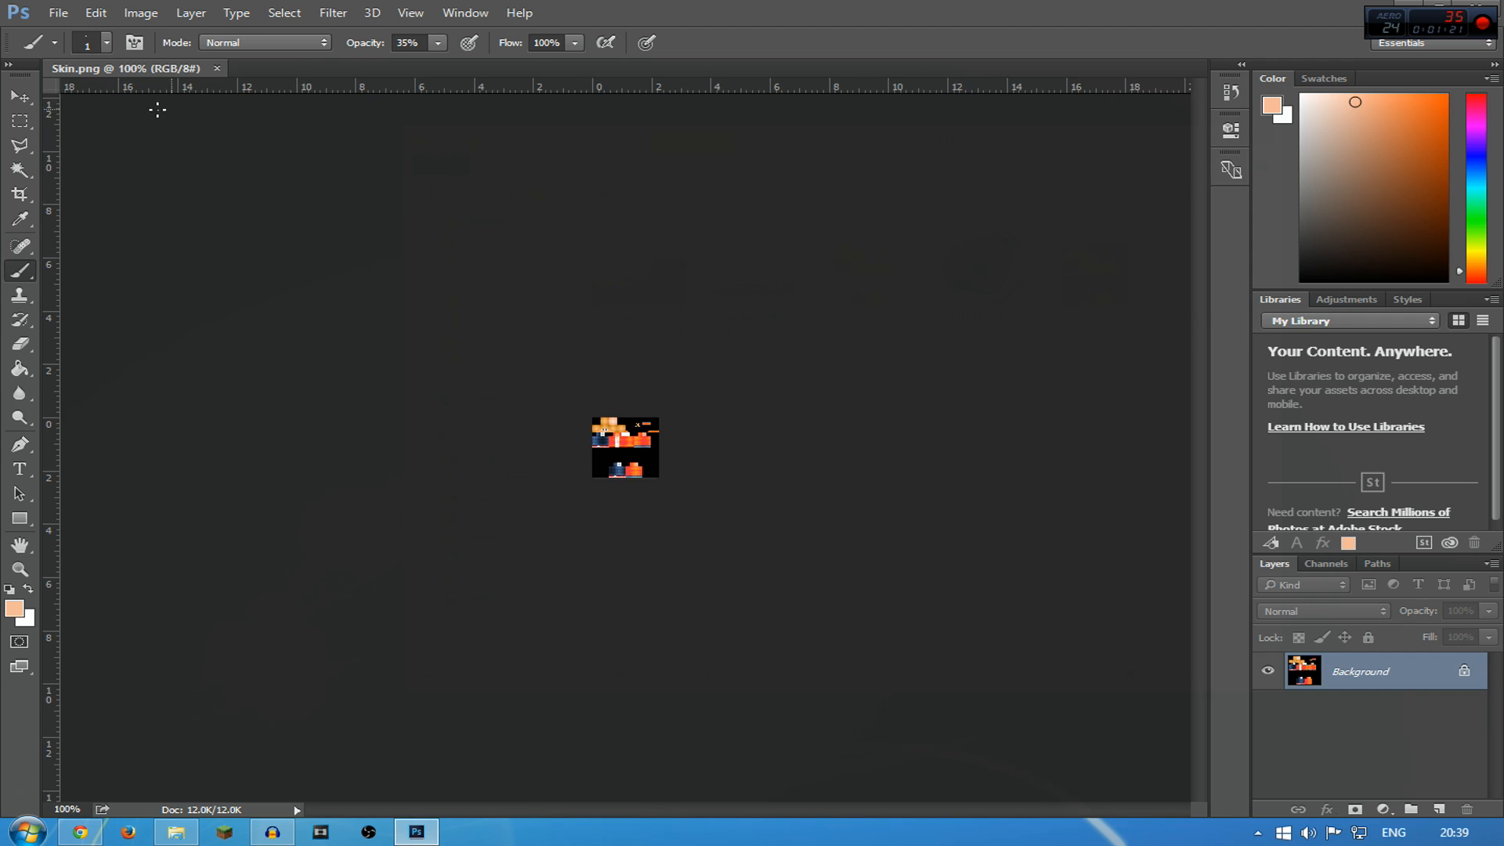
click(48, 7)
click(48, 7)
scroll(316, 446, up, 3)
scroll(322, 454, up, 2)
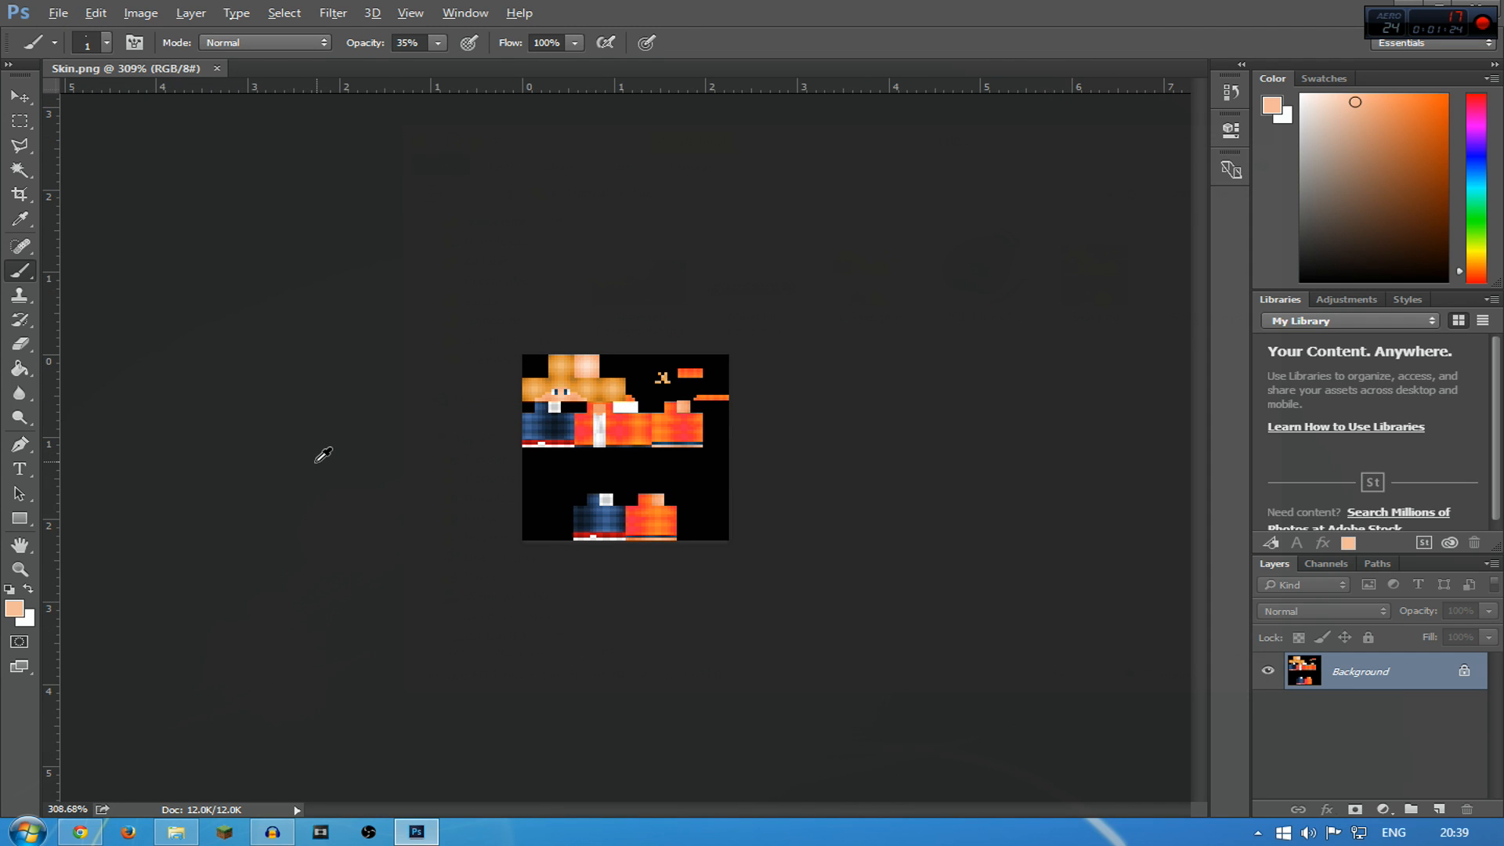
scroll(376, 568, up, 2)
scroll(364, 555, up, 2)
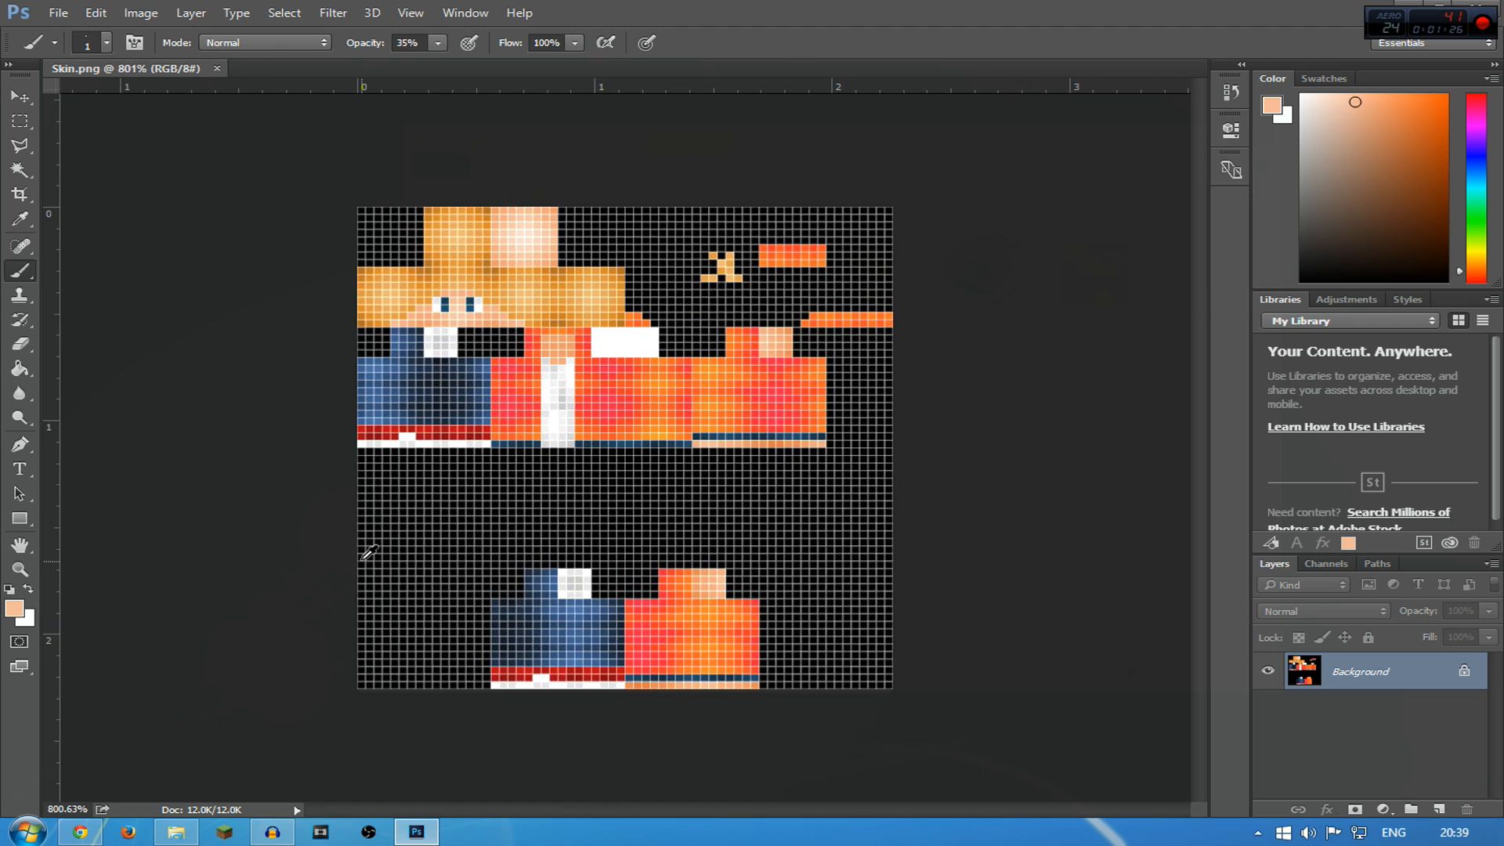
Select the black block in the skin texture's upper-left corner with the Magic Wand Tool
click(19, 170)
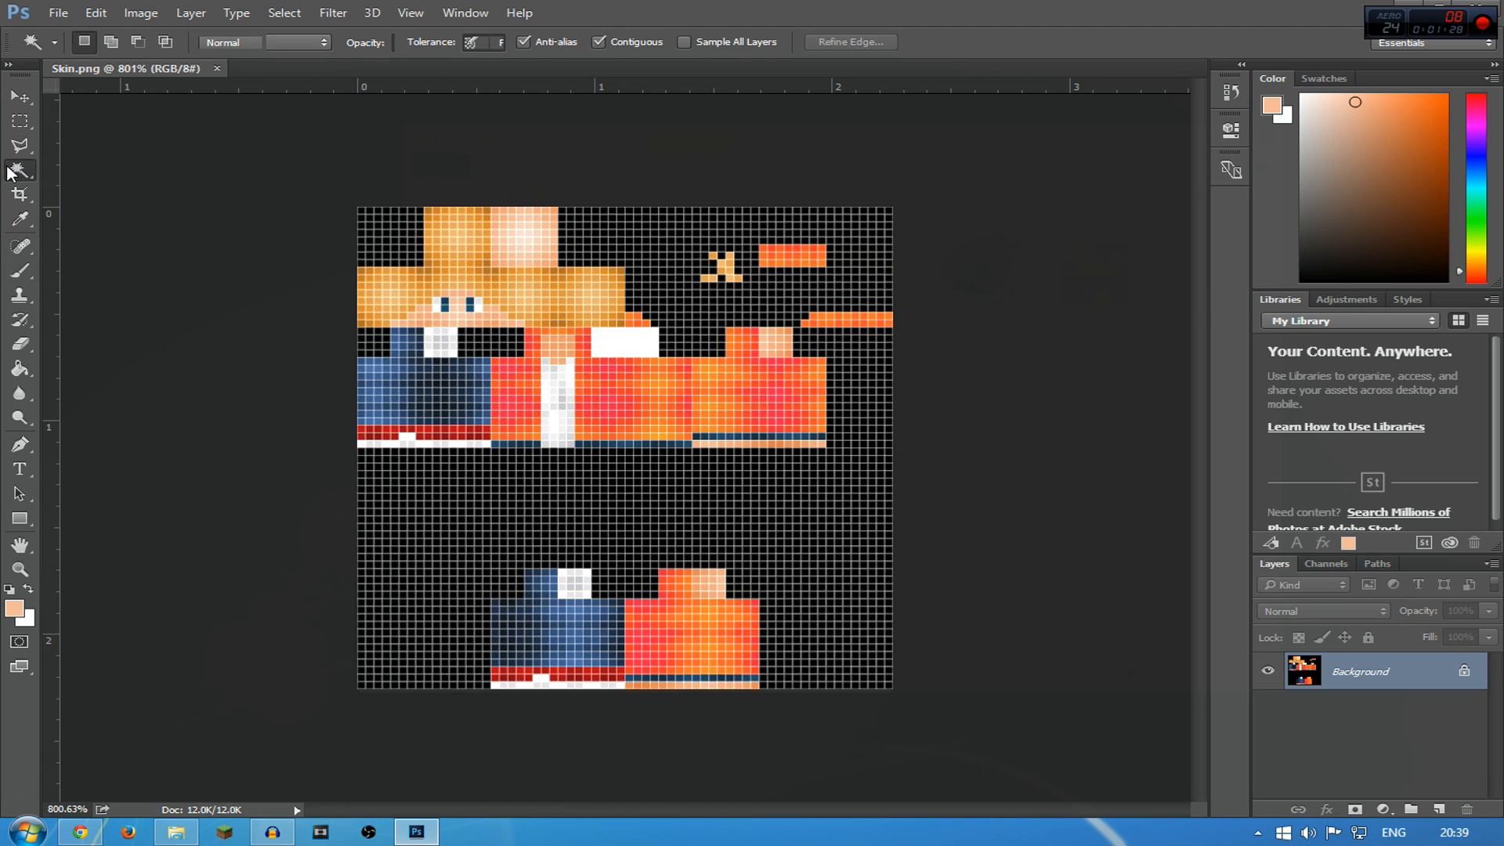
right_click(22, 172)
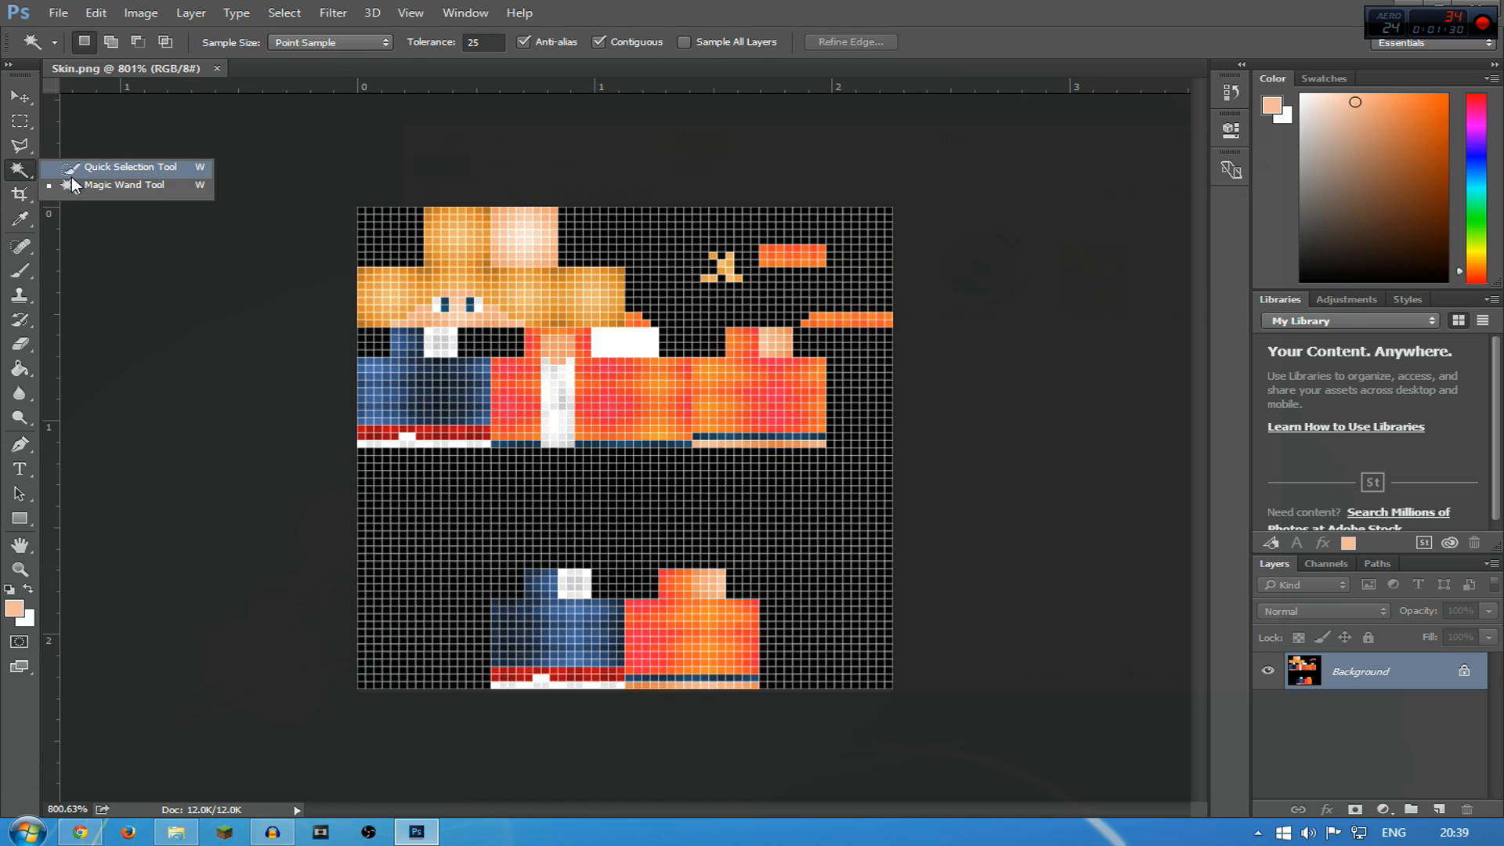
click(19, 170)
right_click(11, 171)
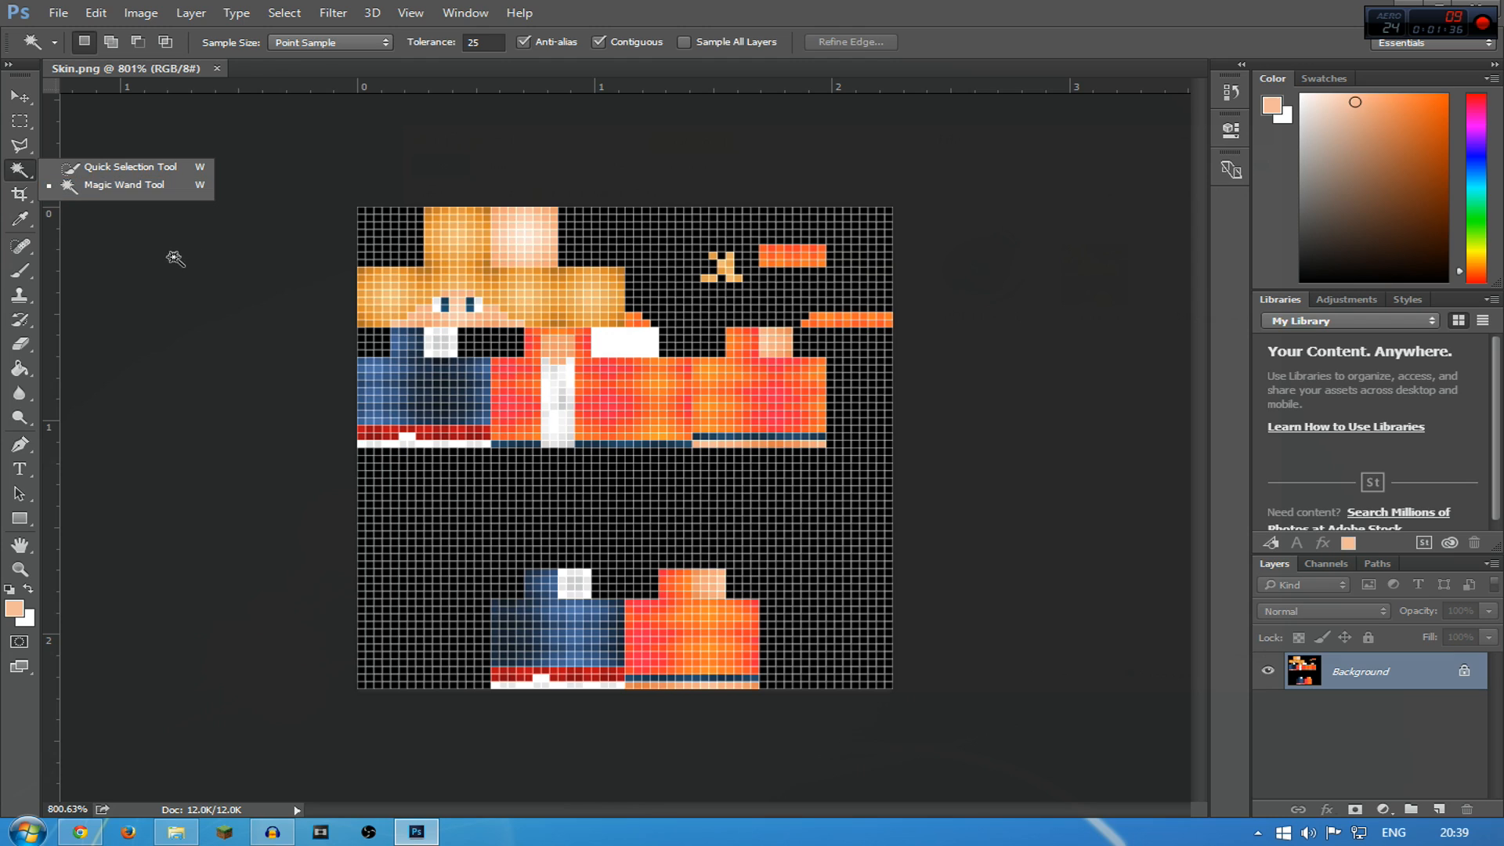
click(52, 186)
click(388, 235)
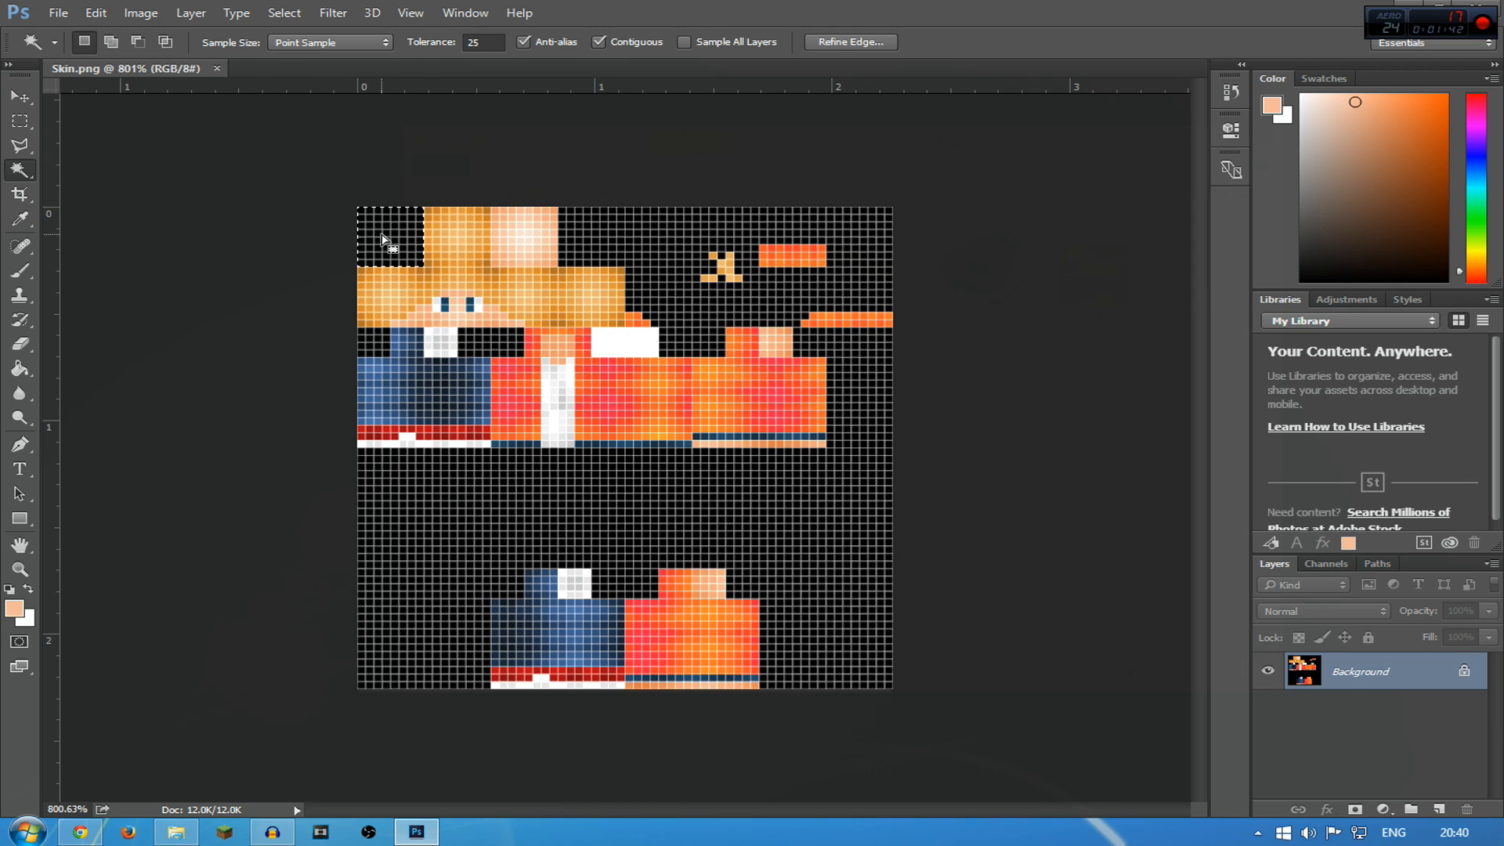
Unlock the Background layer and delete the selected black corner block to make it transparent
key(shift+F5)
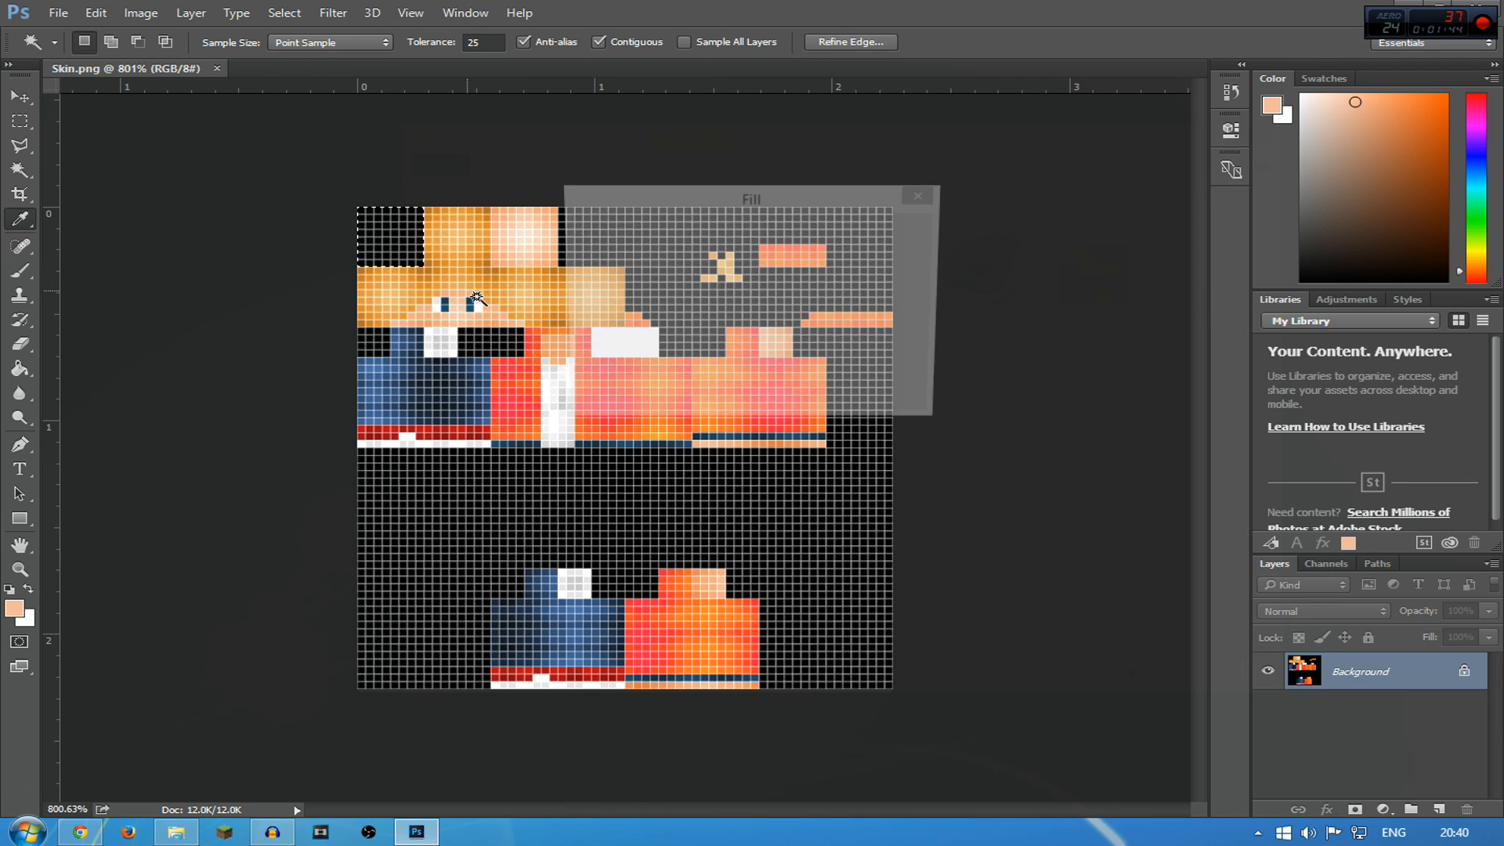
click(895, 260)
click(1464, 672)
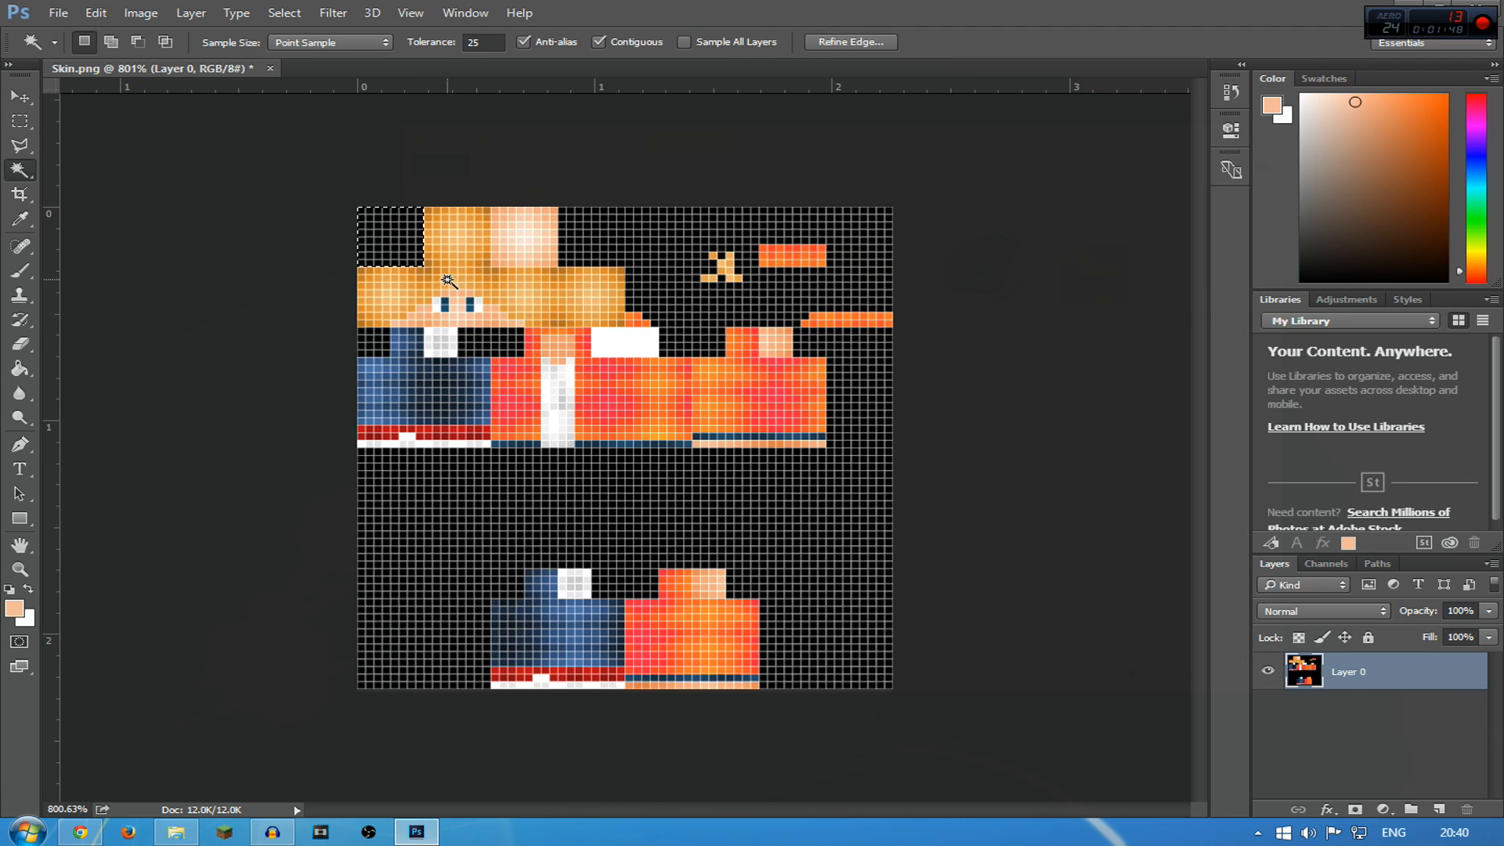
key(Delete)
Delete the large connected black area surrounding the skin parts and clear the selection
click(644, 263)
key(Delete)
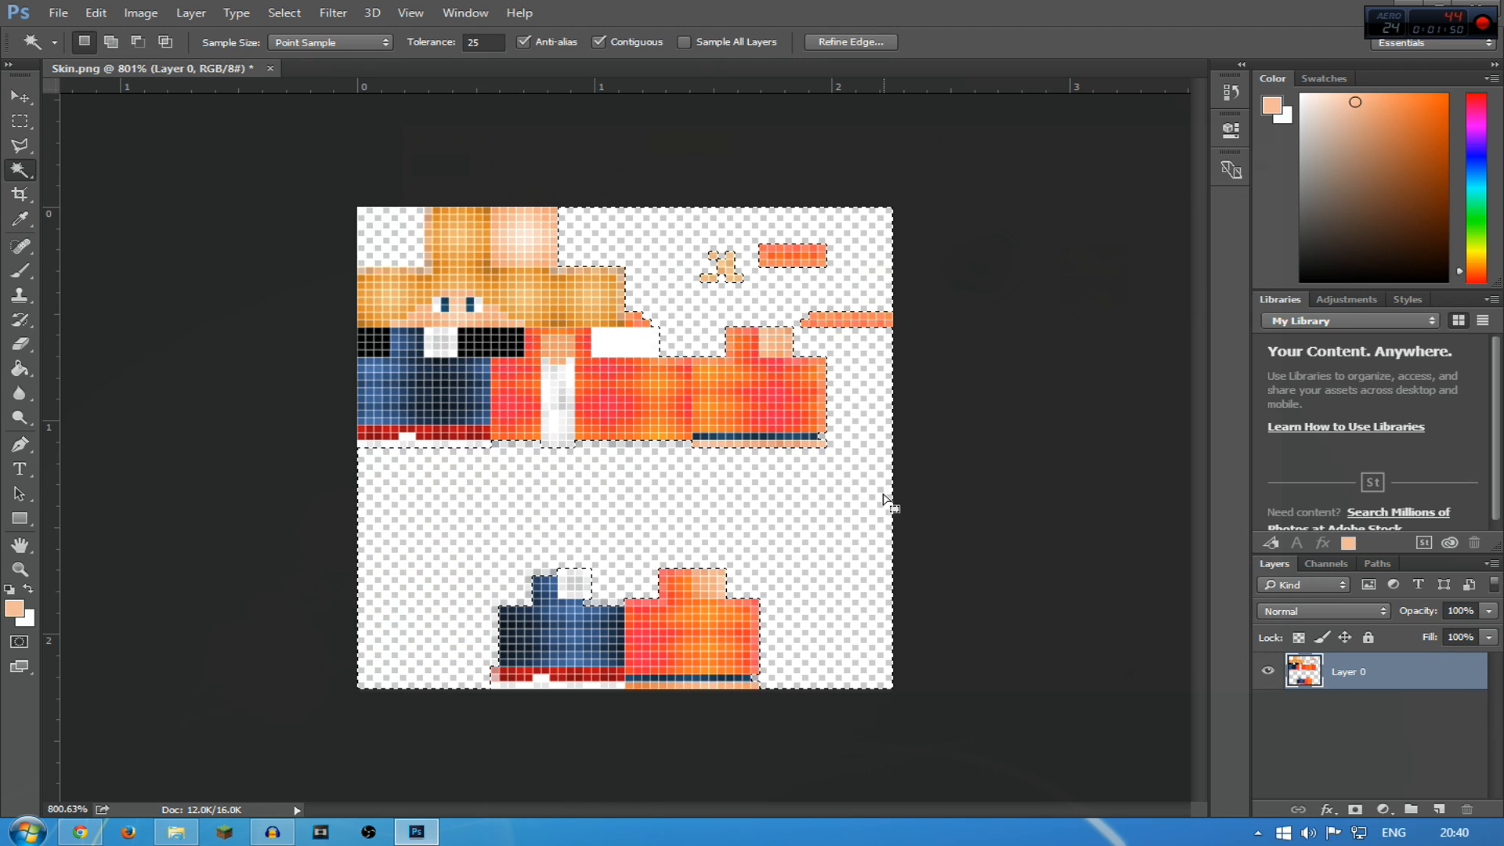
click(1022, 368)
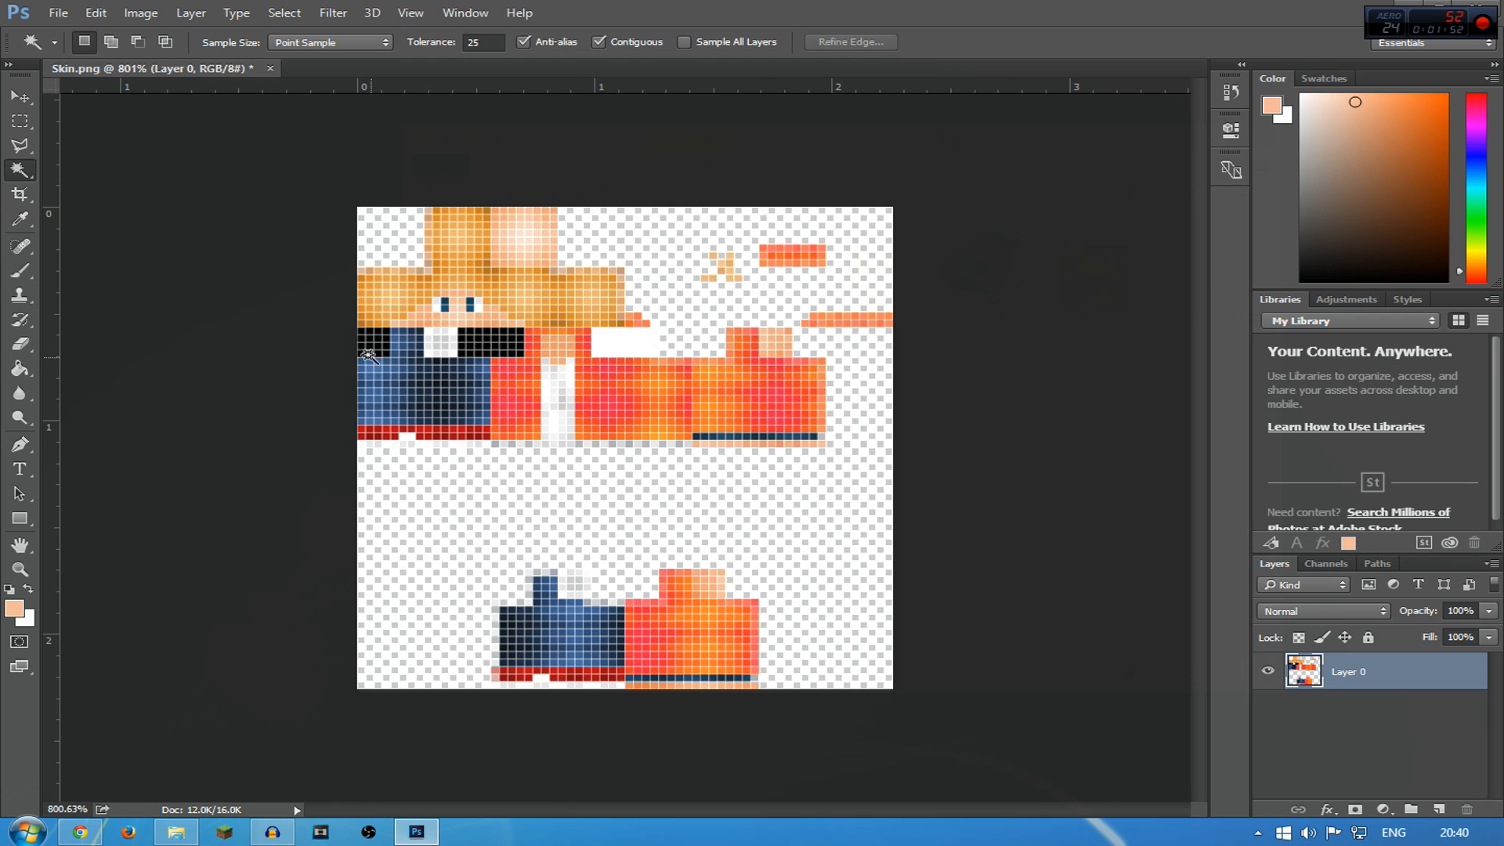
Choose the Eyedropper Tool for sampling colours around the skin's face
scroll(311, 264, up, 5)
scroll(269, 184, up, 2)
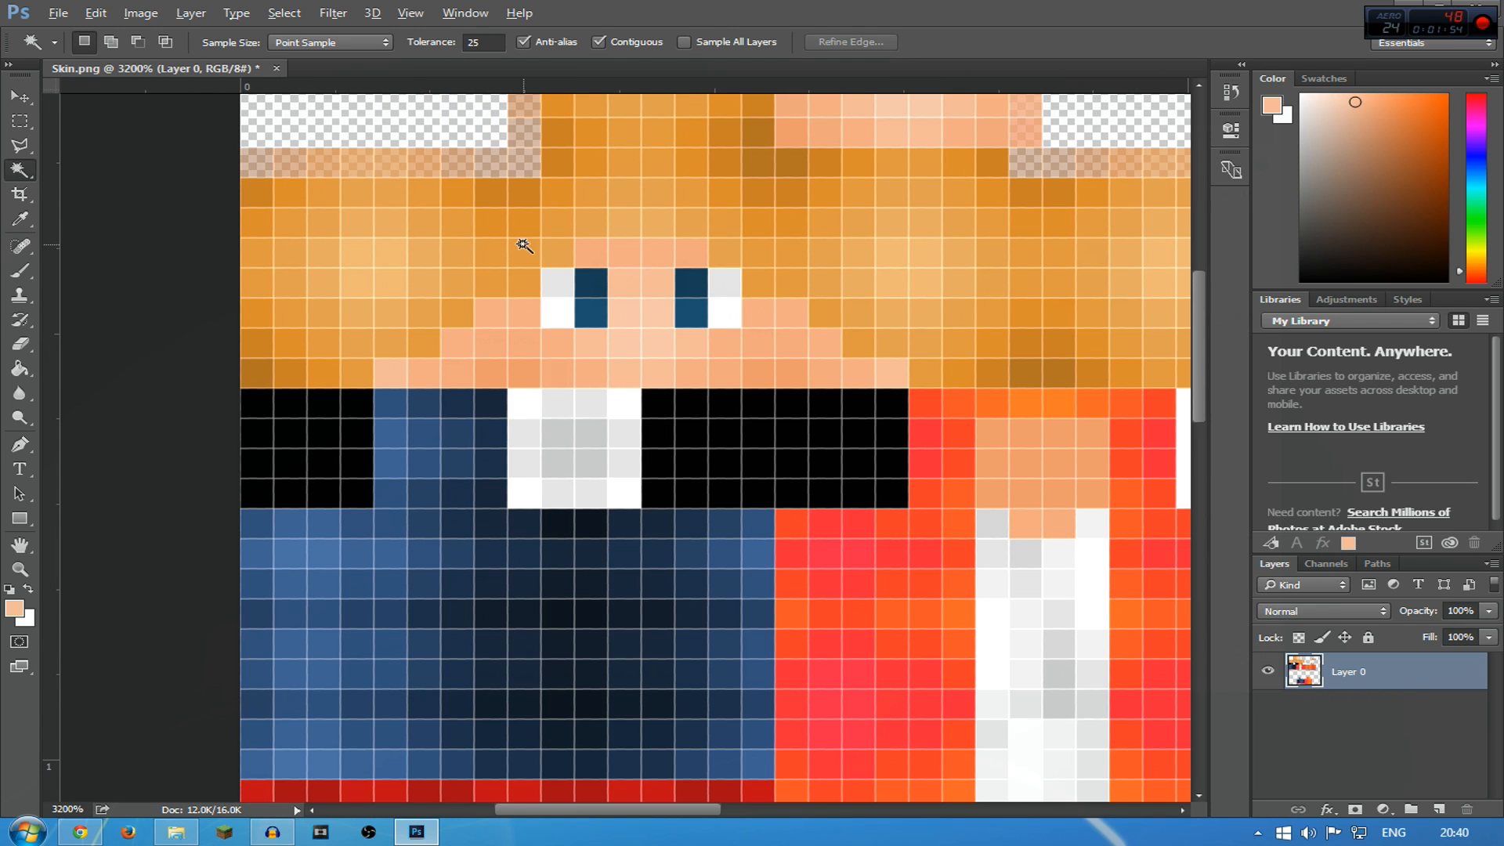
key(alt)
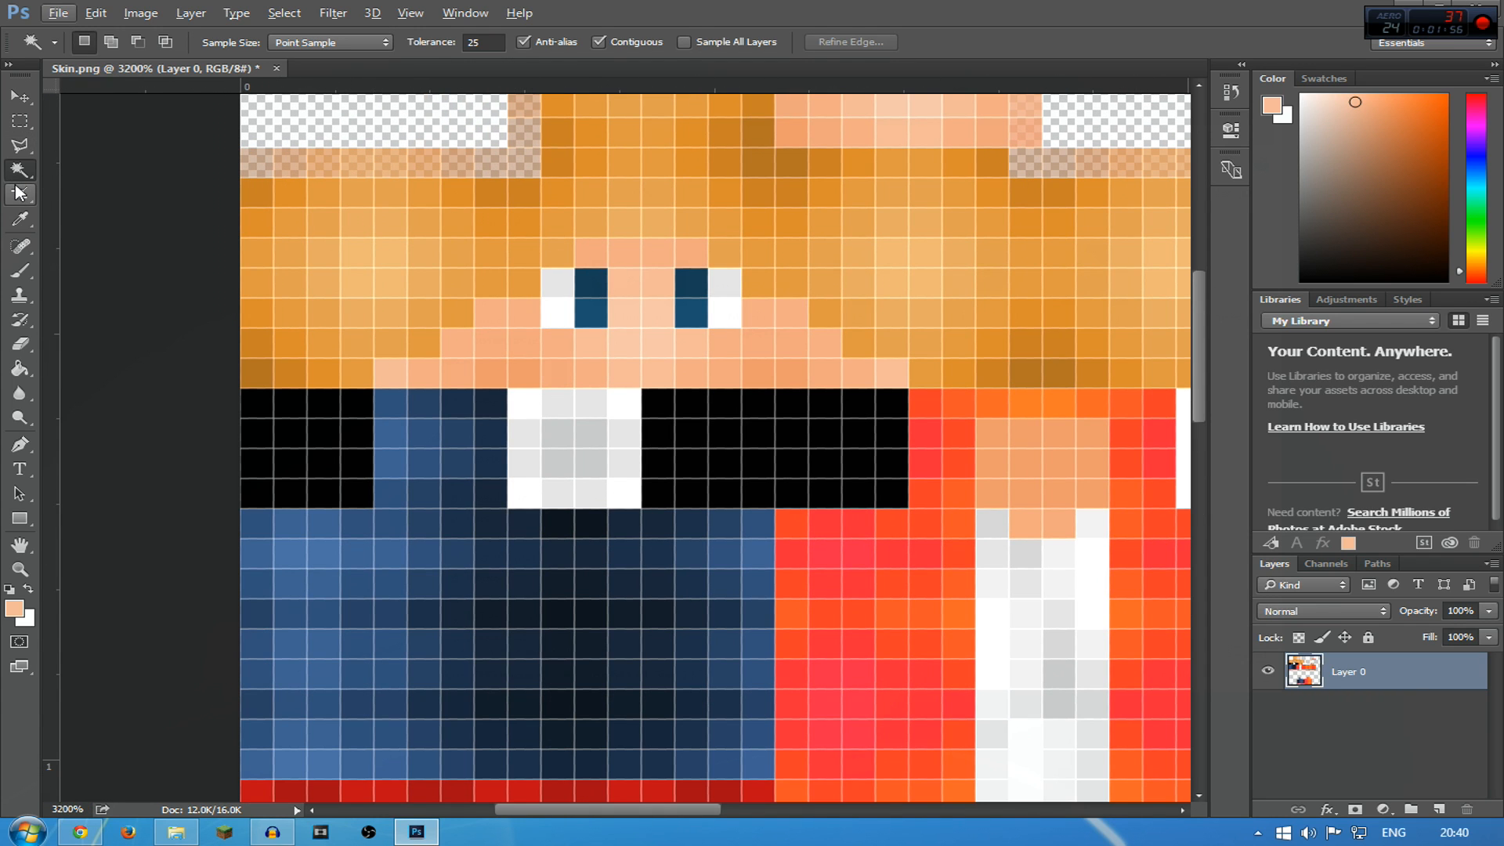
click(20, 216)
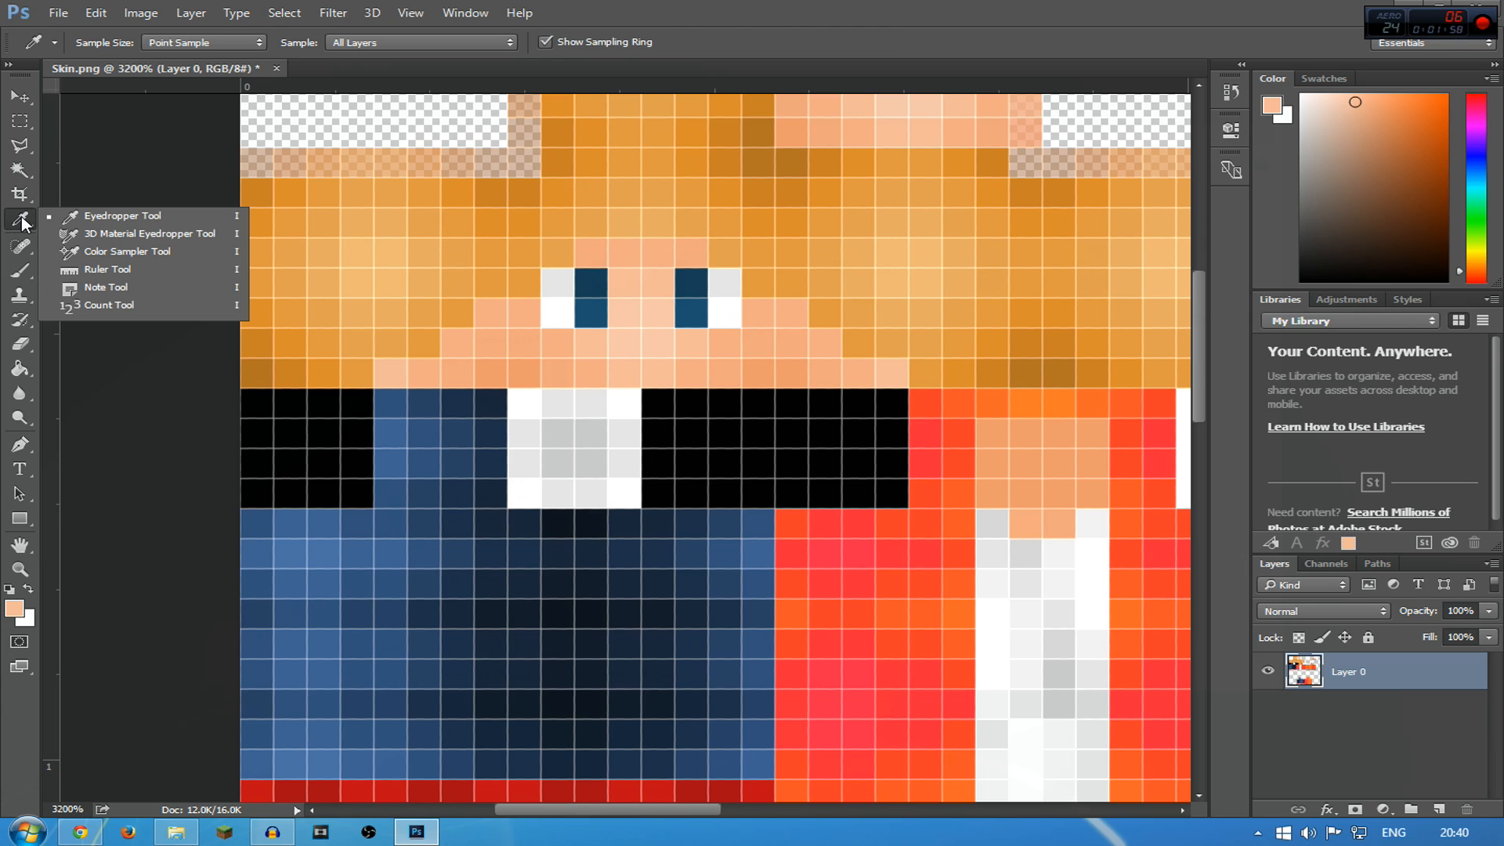
Choose the Brush Tool and check its size, hardness and brush presets
click(21, 275)
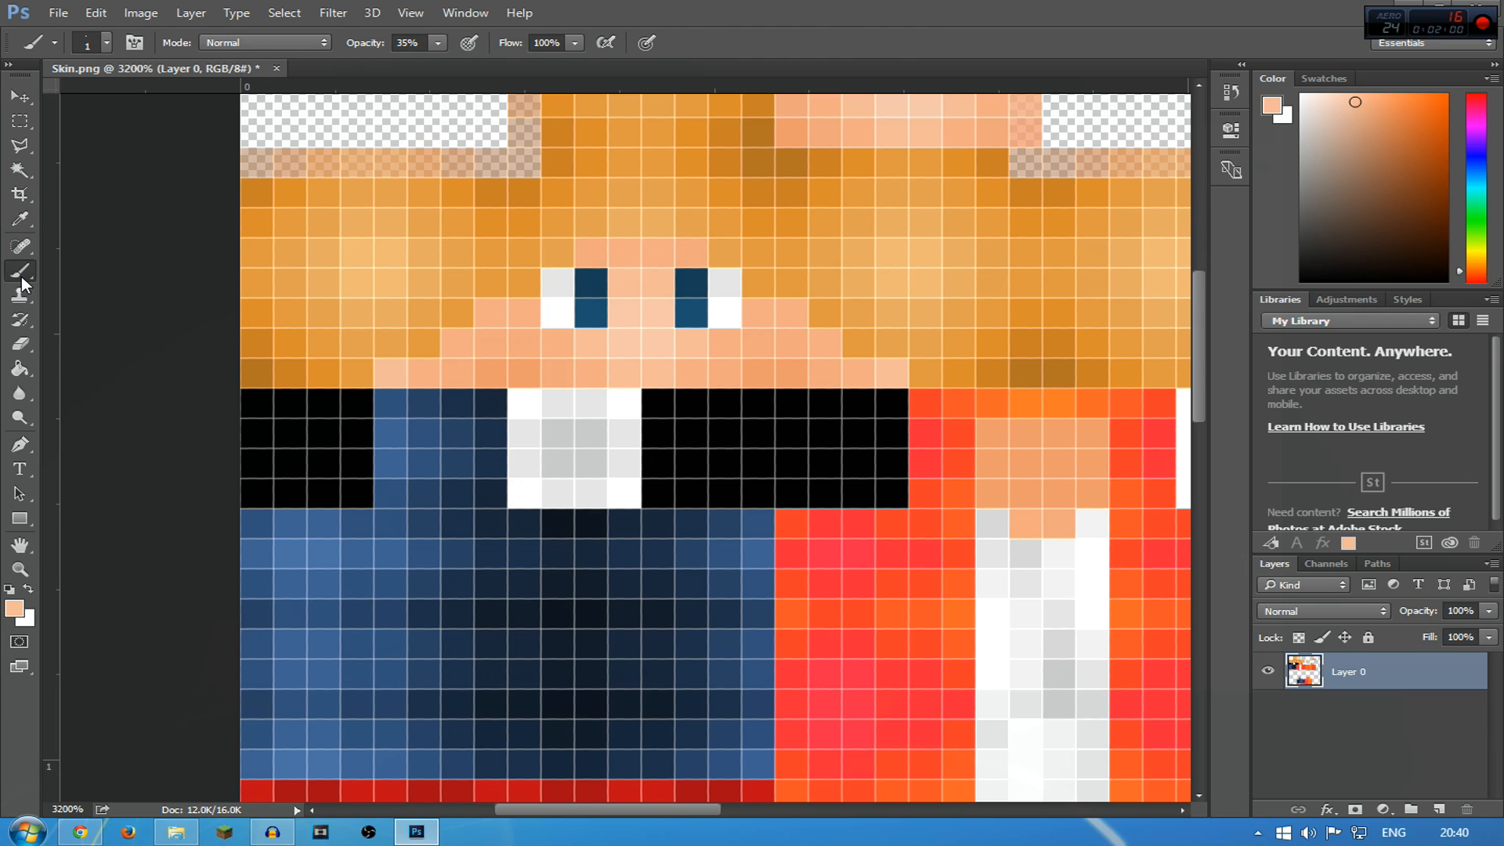
click(22, 276)
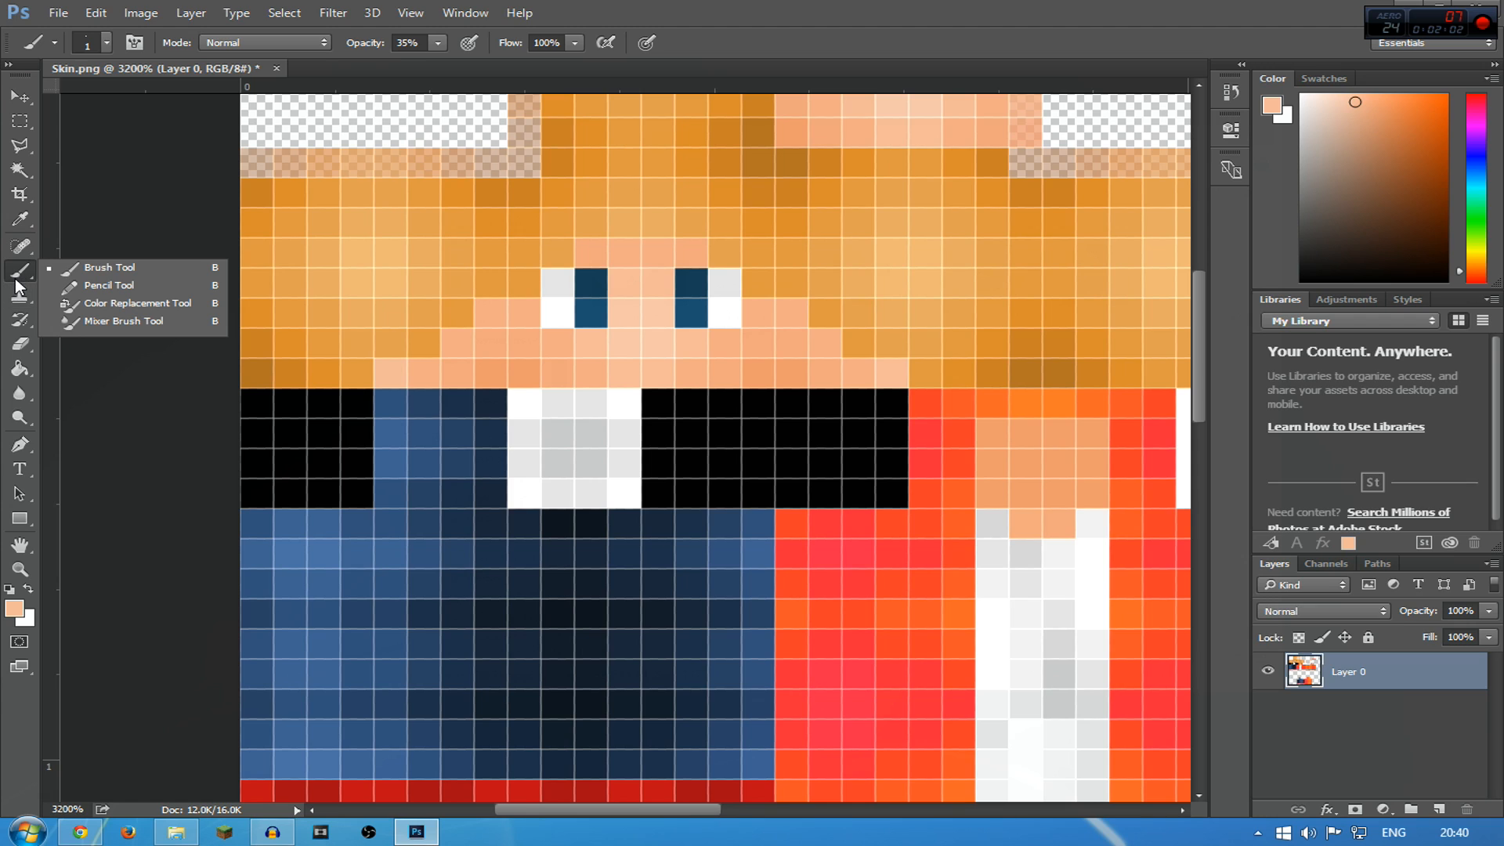
click(16, 278)
click(14, 276)
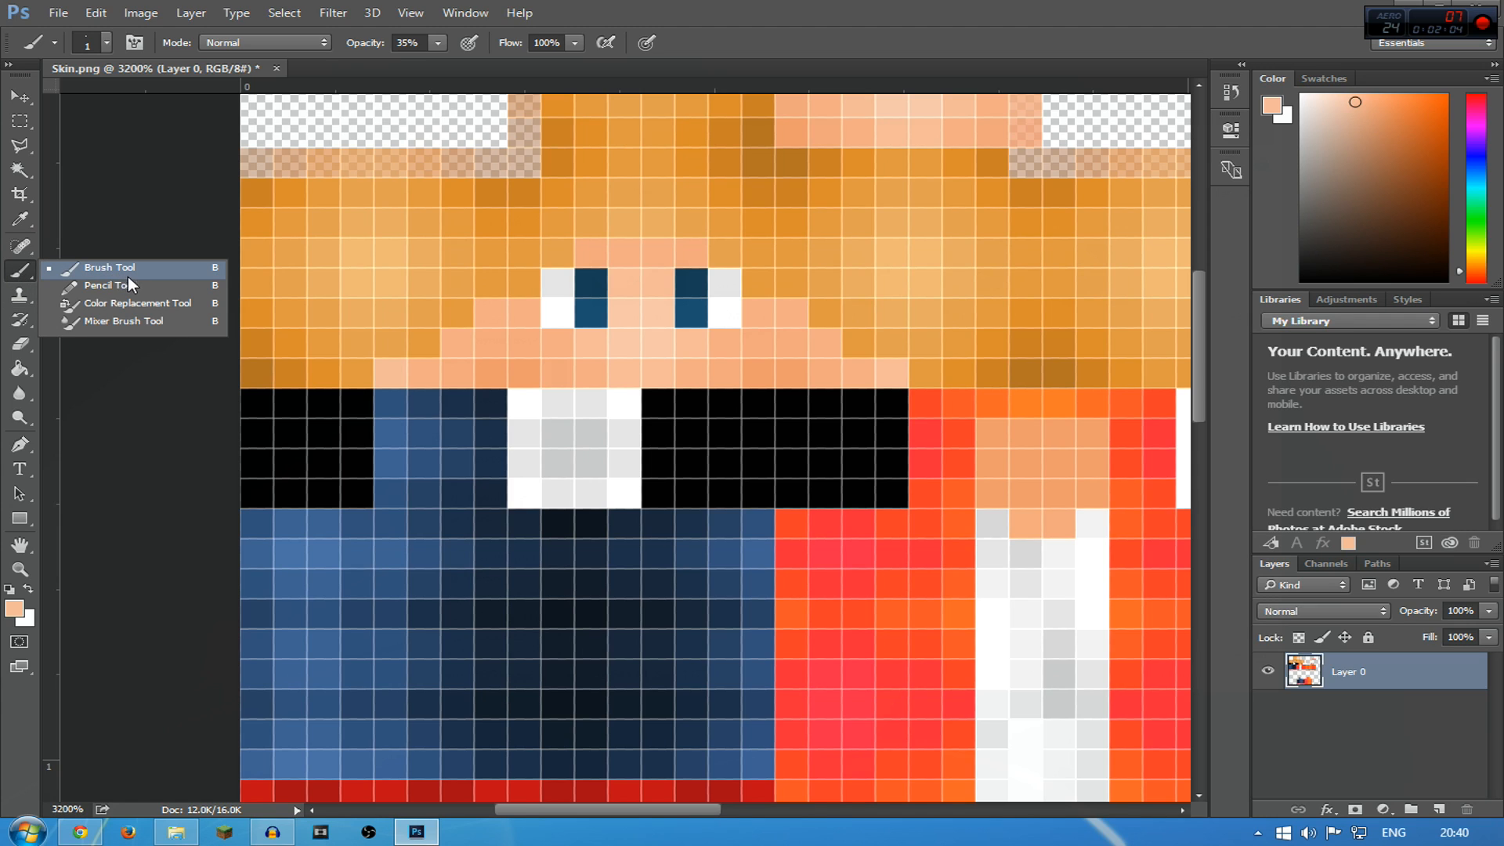
click(107, 274)
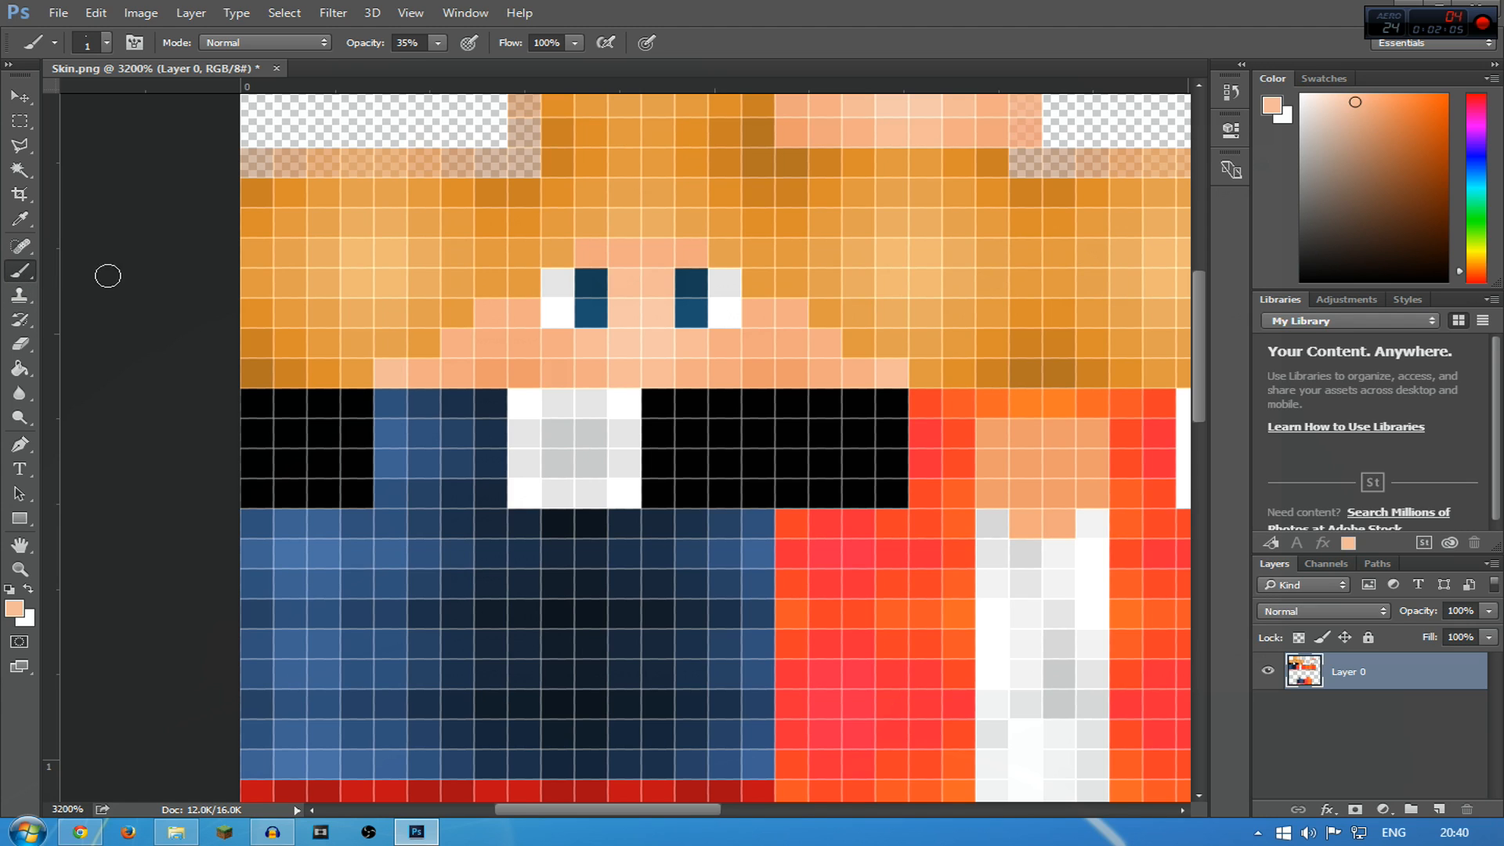
click(19, 276)
click(16, 276)
right_click(21, 273)
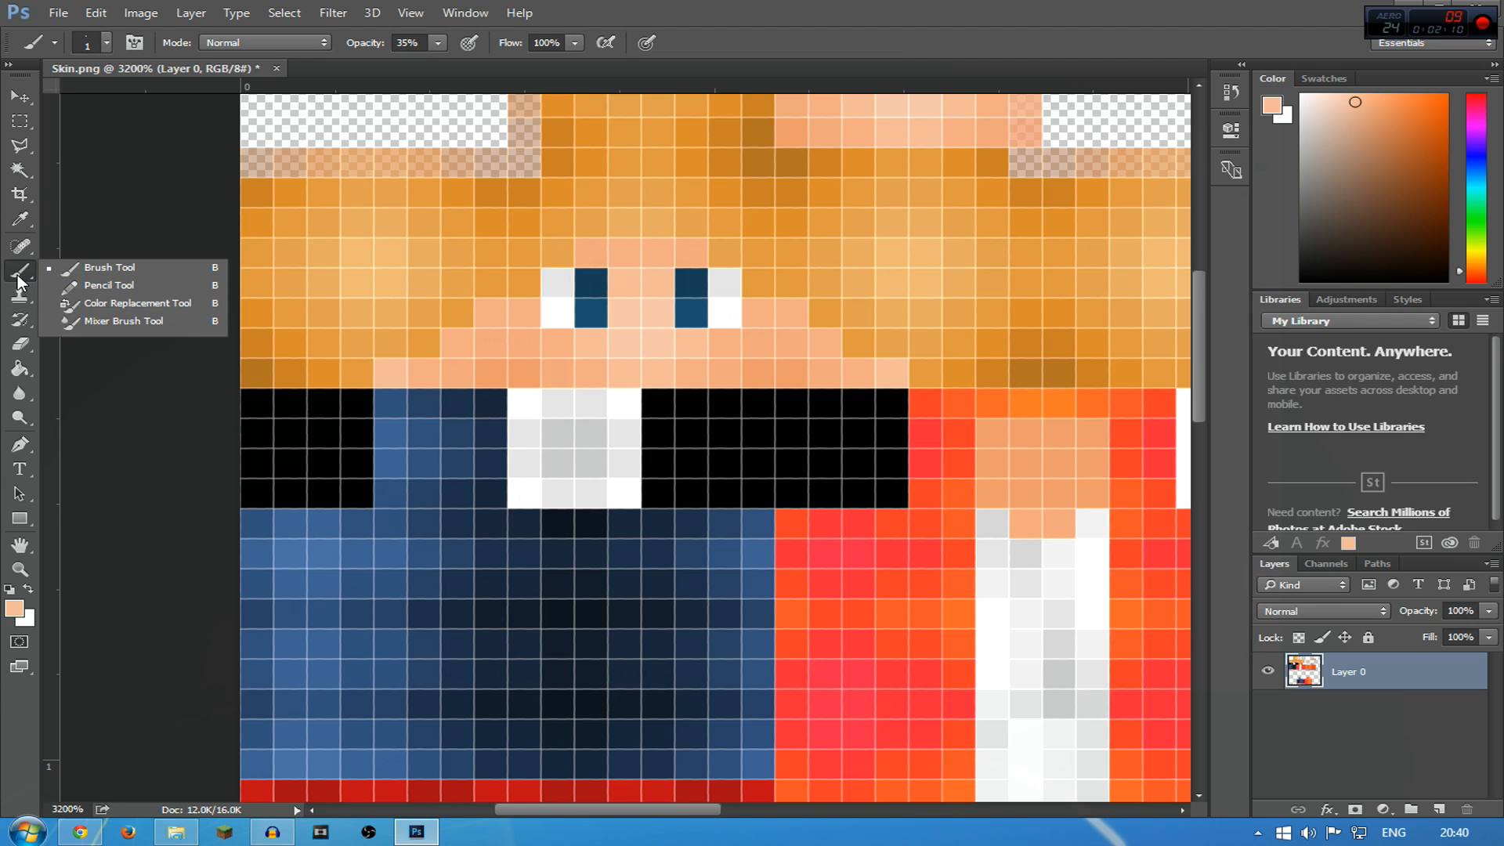
click(21, 274)
click(106, 43)
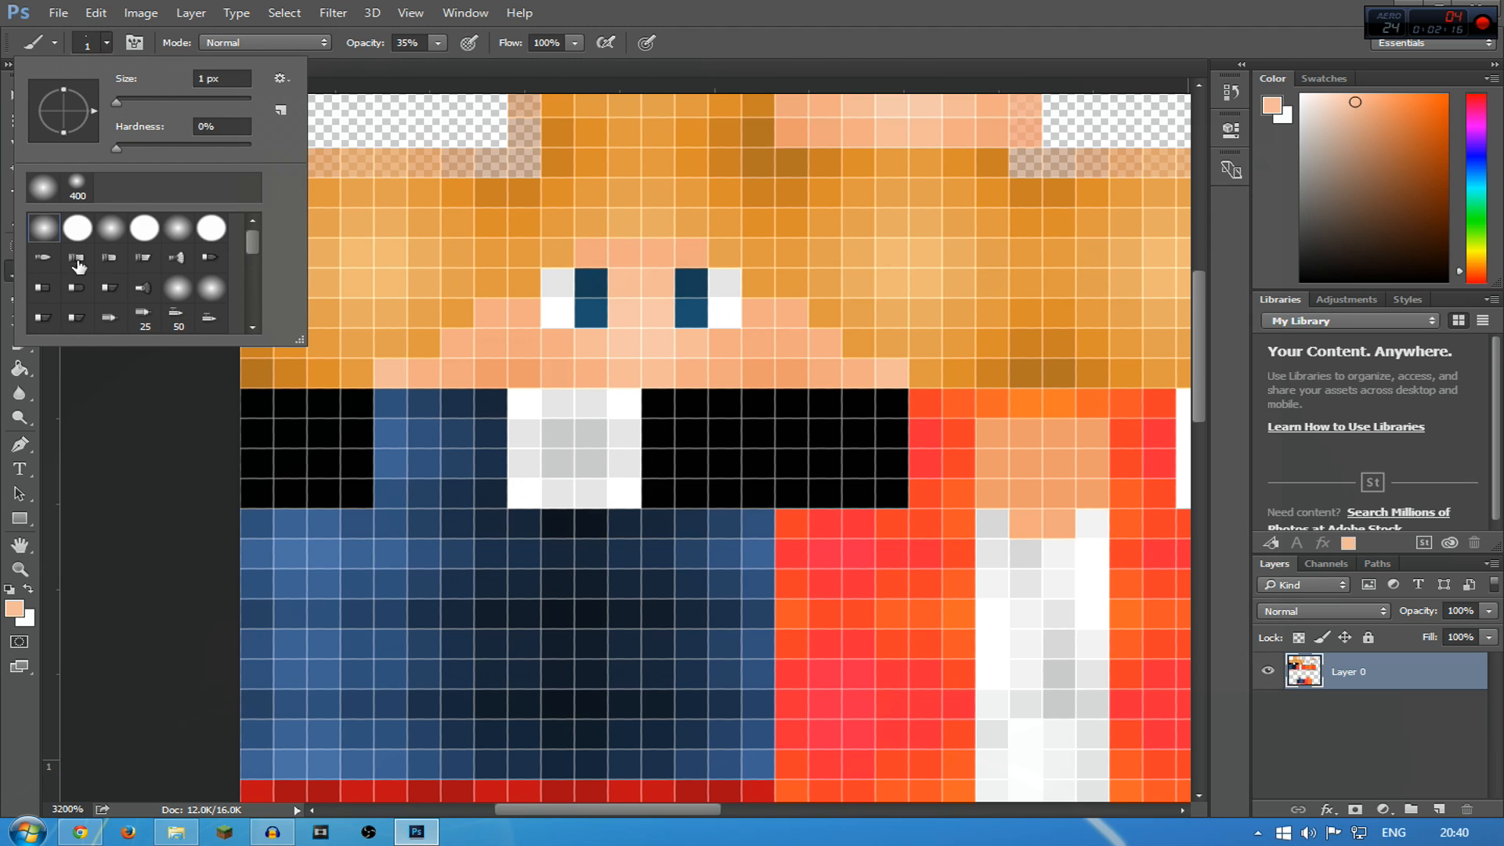
click(94, 473)
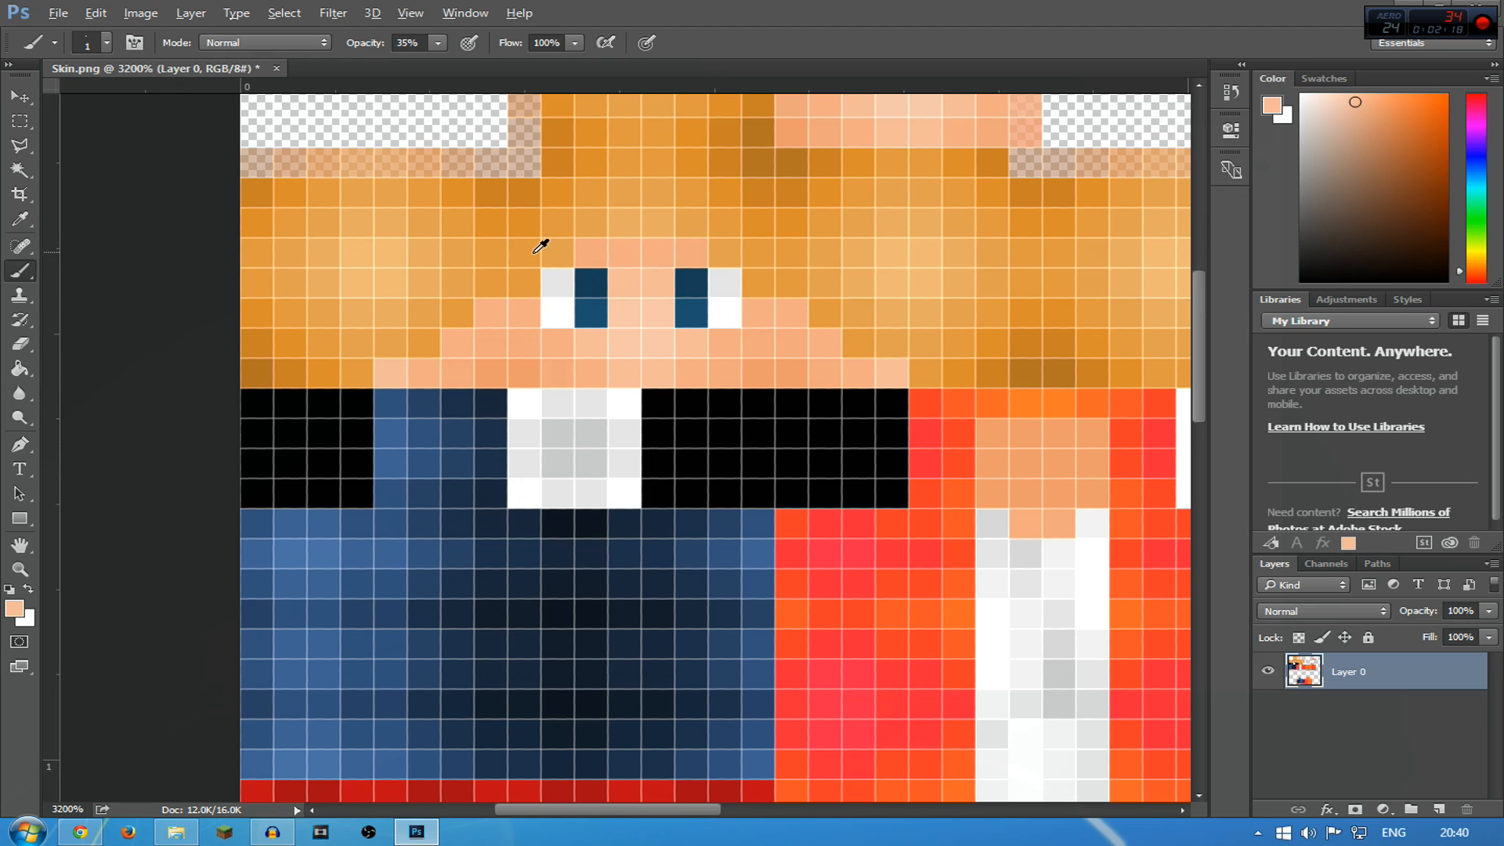
Switch back to the Eyedropper Tool with the skin's face in view
scroll(530, 244, up, 1)
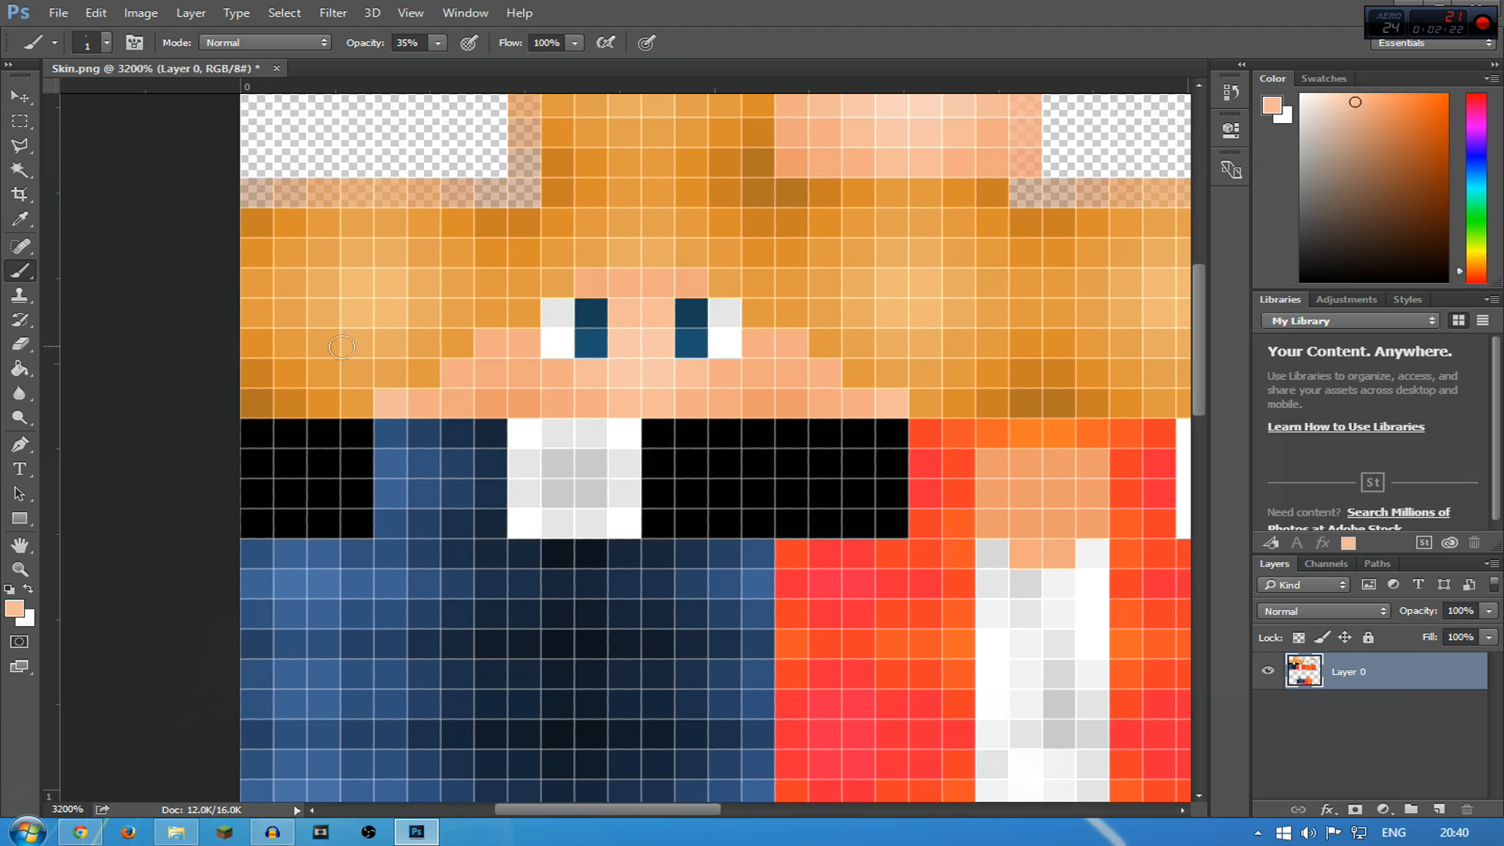
click(24, 227)
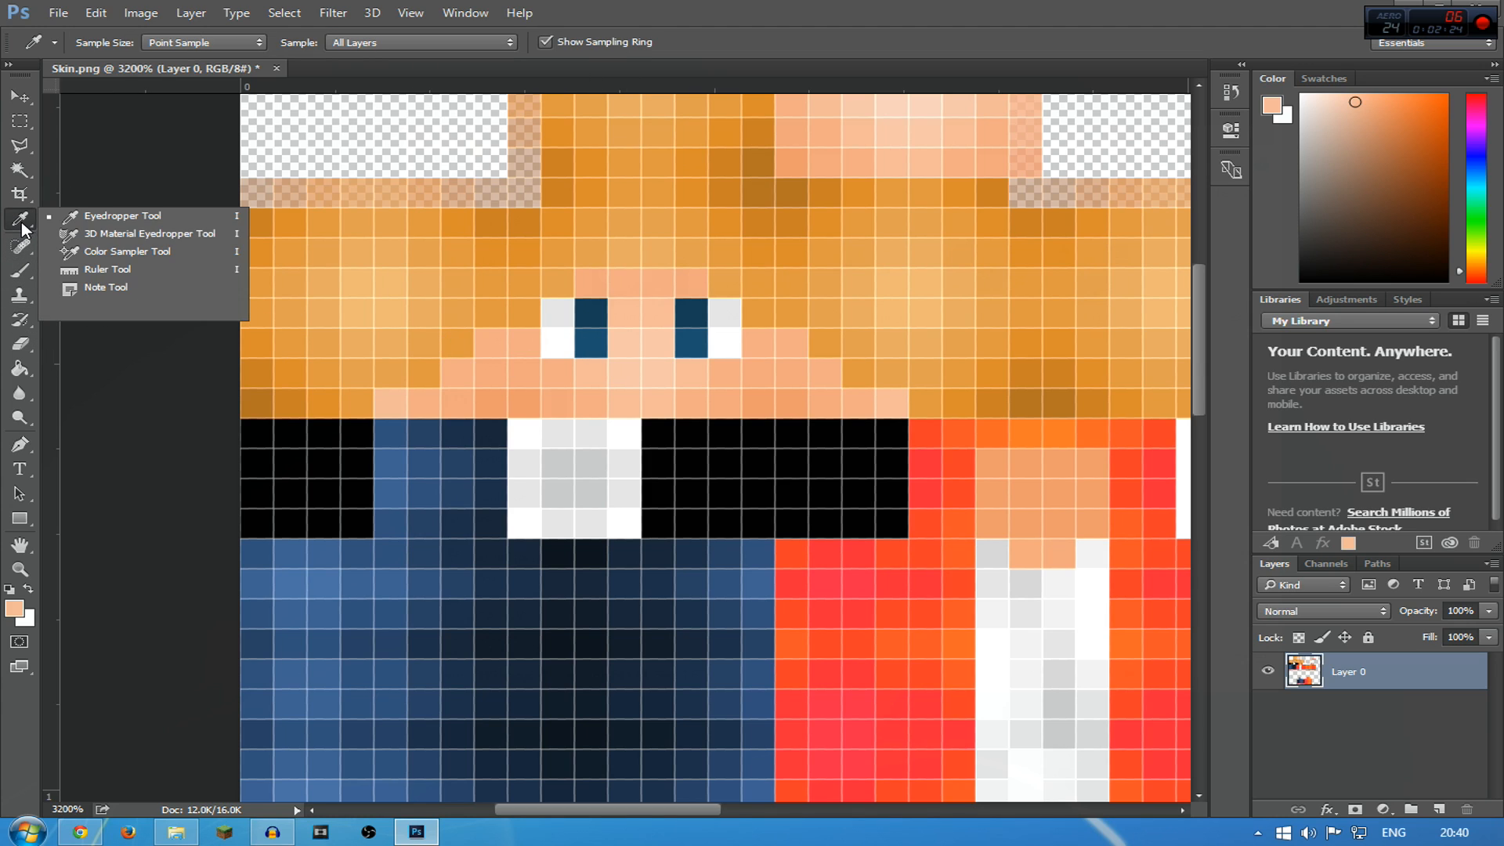
click(177, 226)
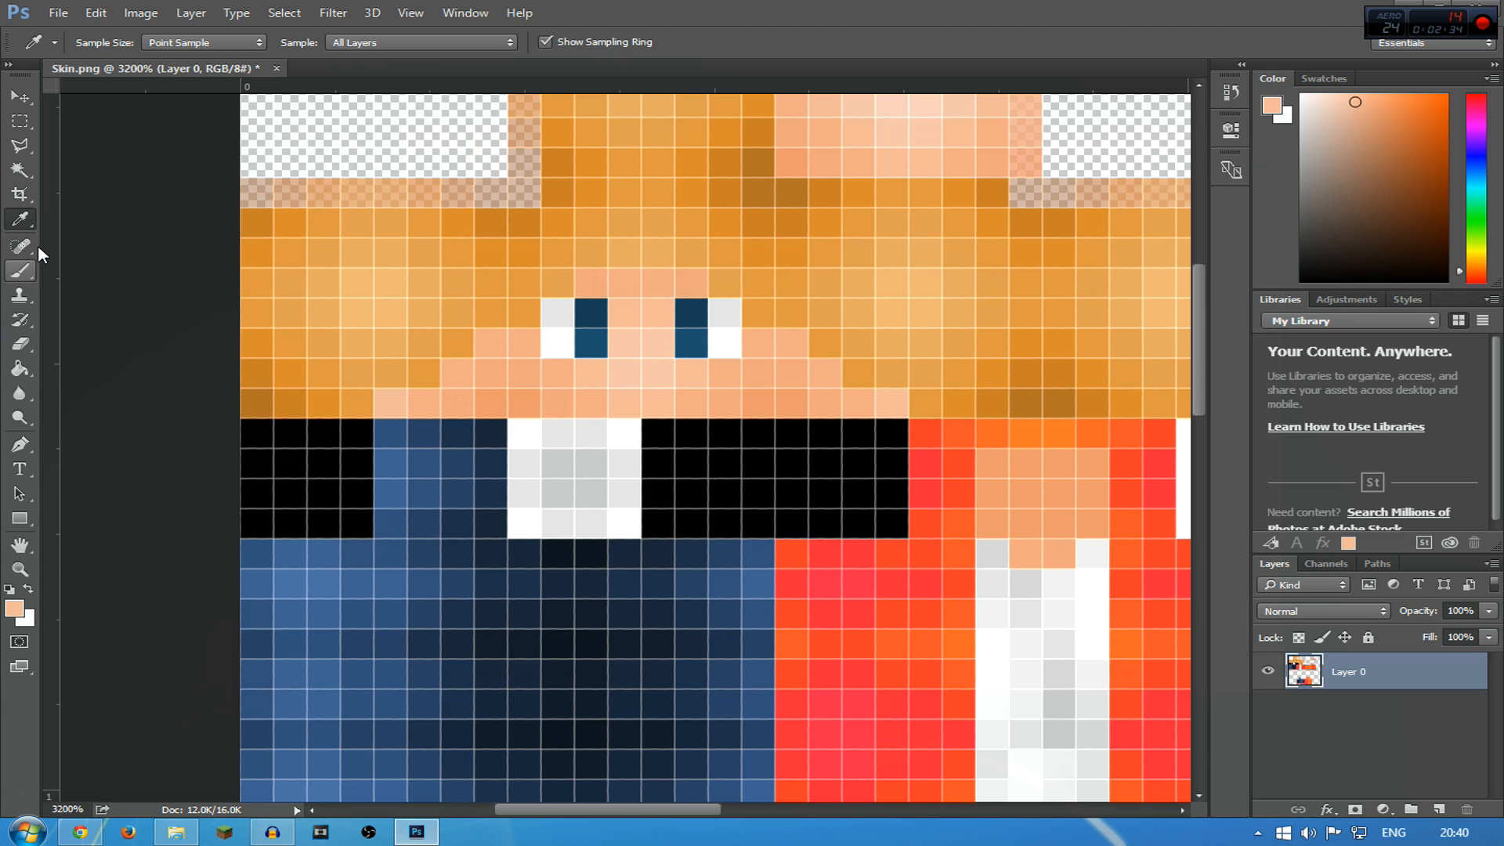
Paint over the white and blue pixels of the face's left-hand eye with the sampled skin tone, using the Brush at 35% opacity
click(28, 270)
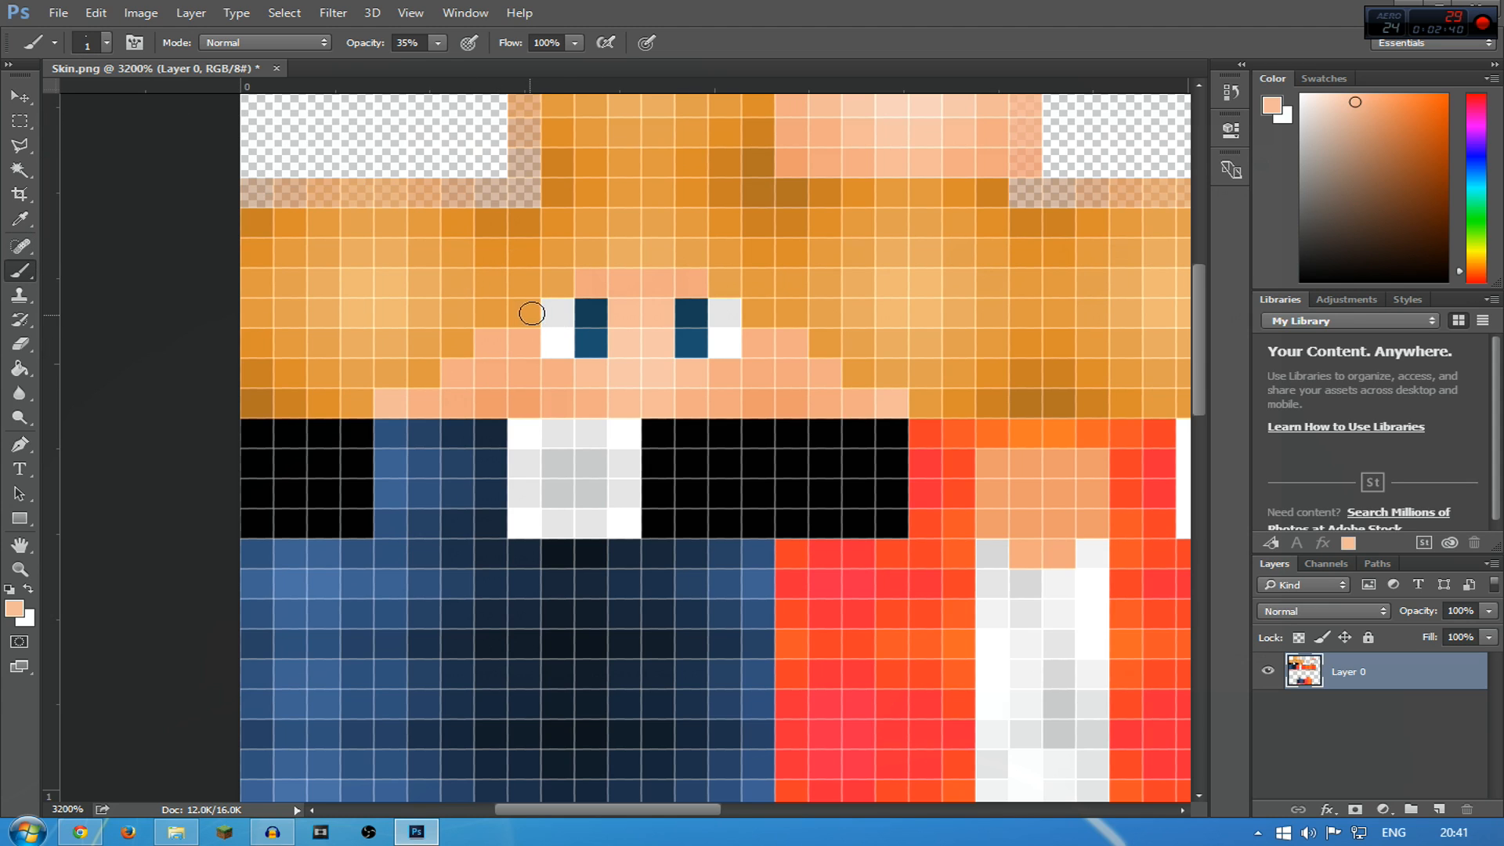
click(591, 316)
click(591, 317)
click(591, 319)
click(589, 317)
click(588, 318)
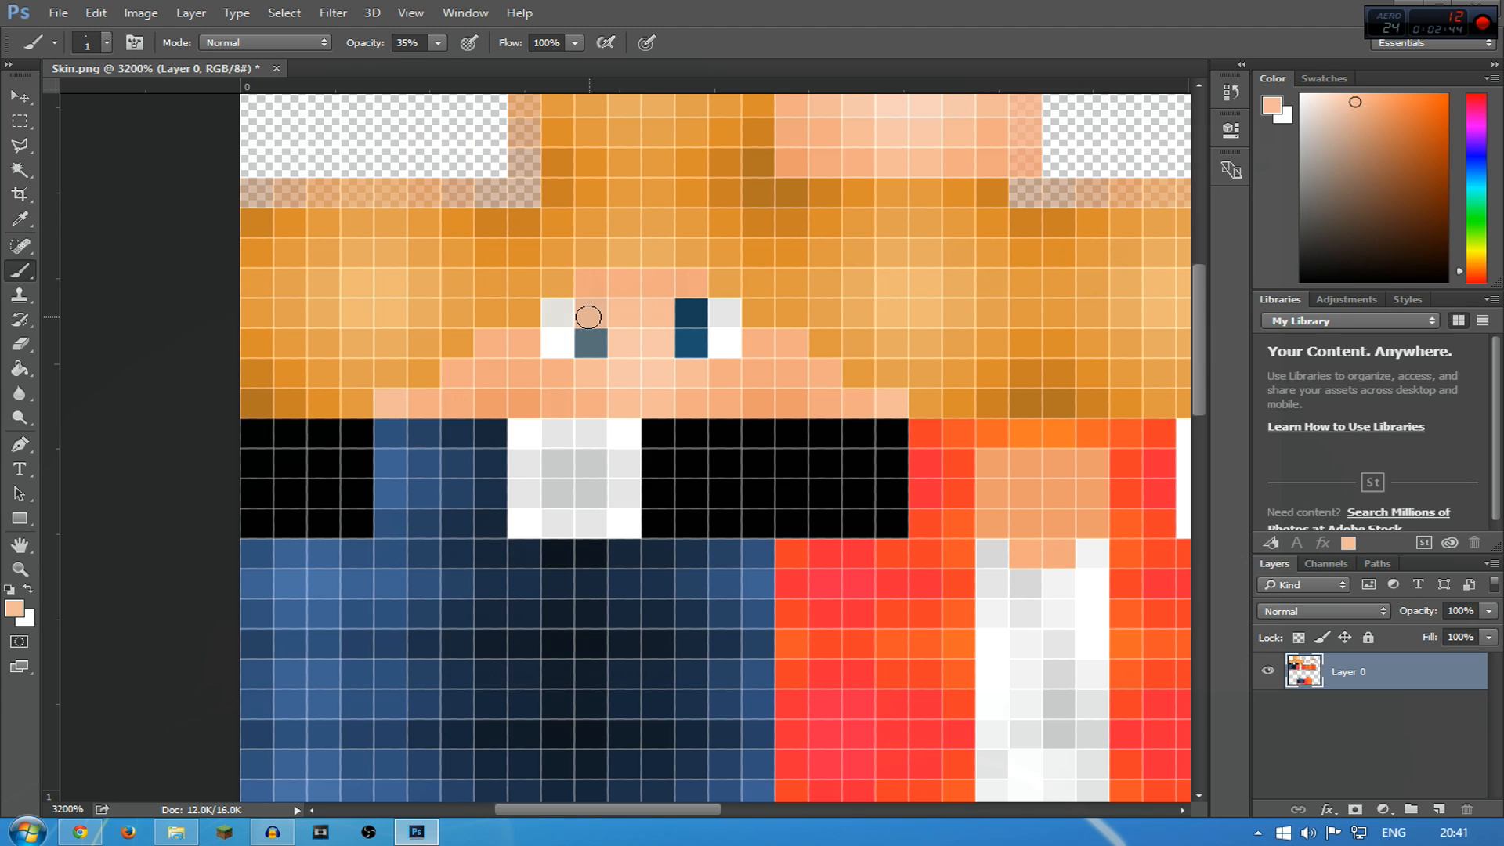
click(595, 343)
click(596, 343)
click(554, 342)
click(554, 343)
click(552, 345)
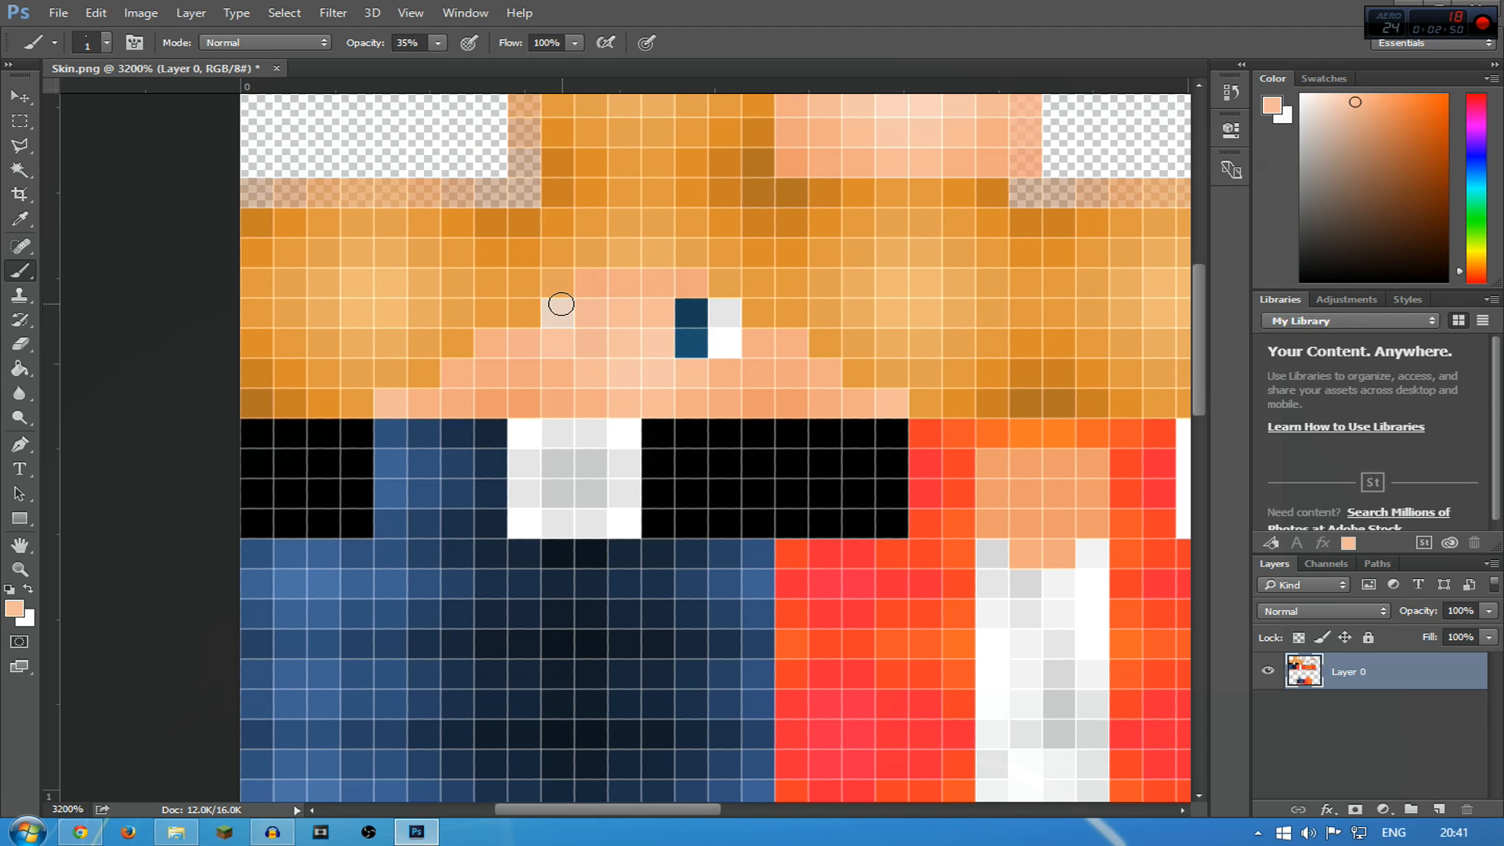
Cover the blue and white pixels of the face's right-hand eye with the same skin tone
click(684, 313)
click(684, 313)
click(684, 313)
click(683, 313)
click(684, 313)
click(692, 341)
click(691, 343)
click(693, 348)
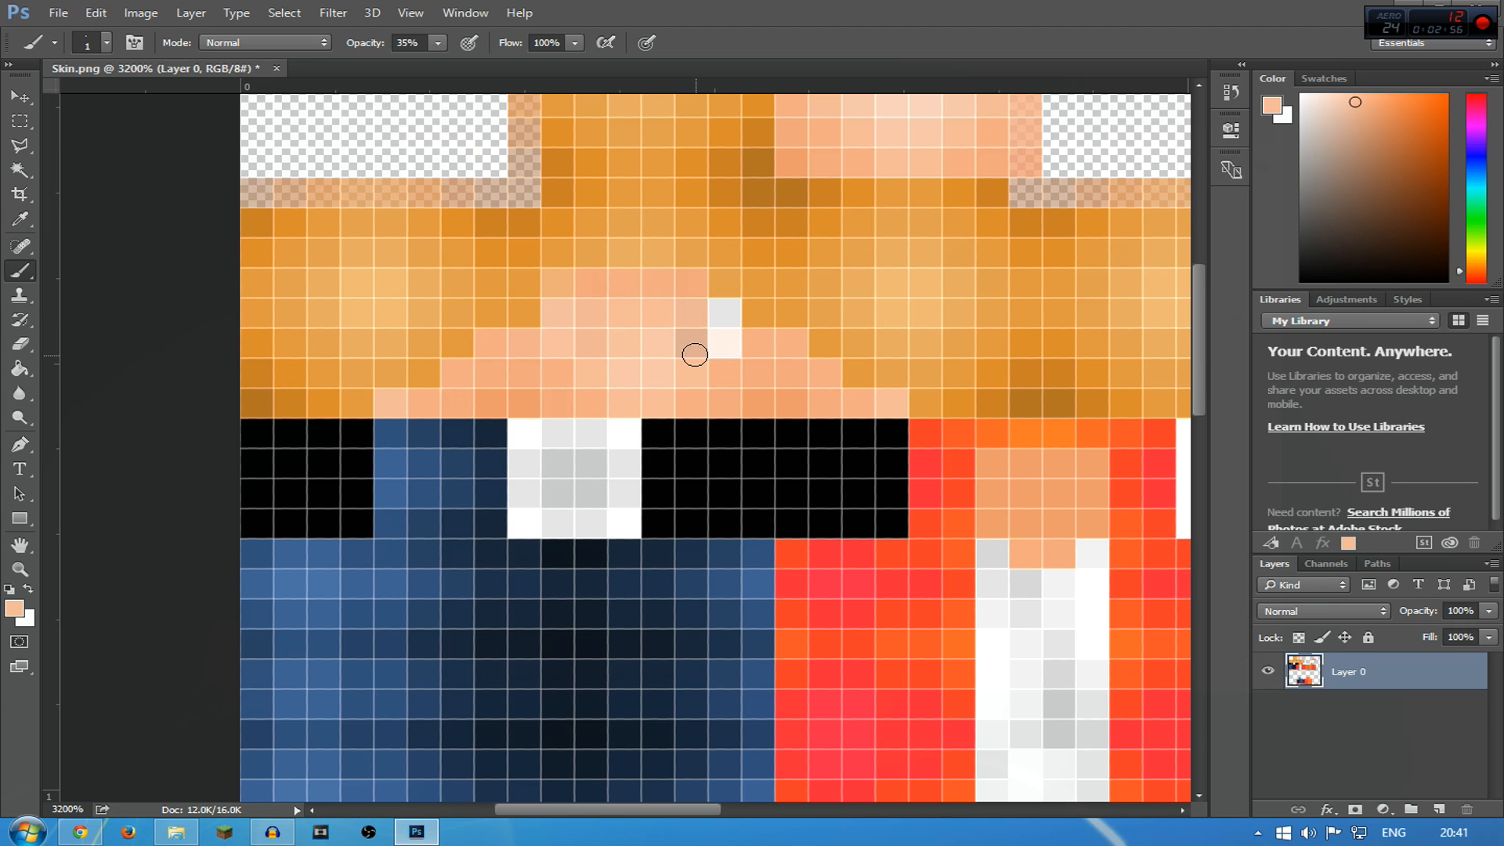
click(718, 350)
click(718, 350)
click(718, 351)
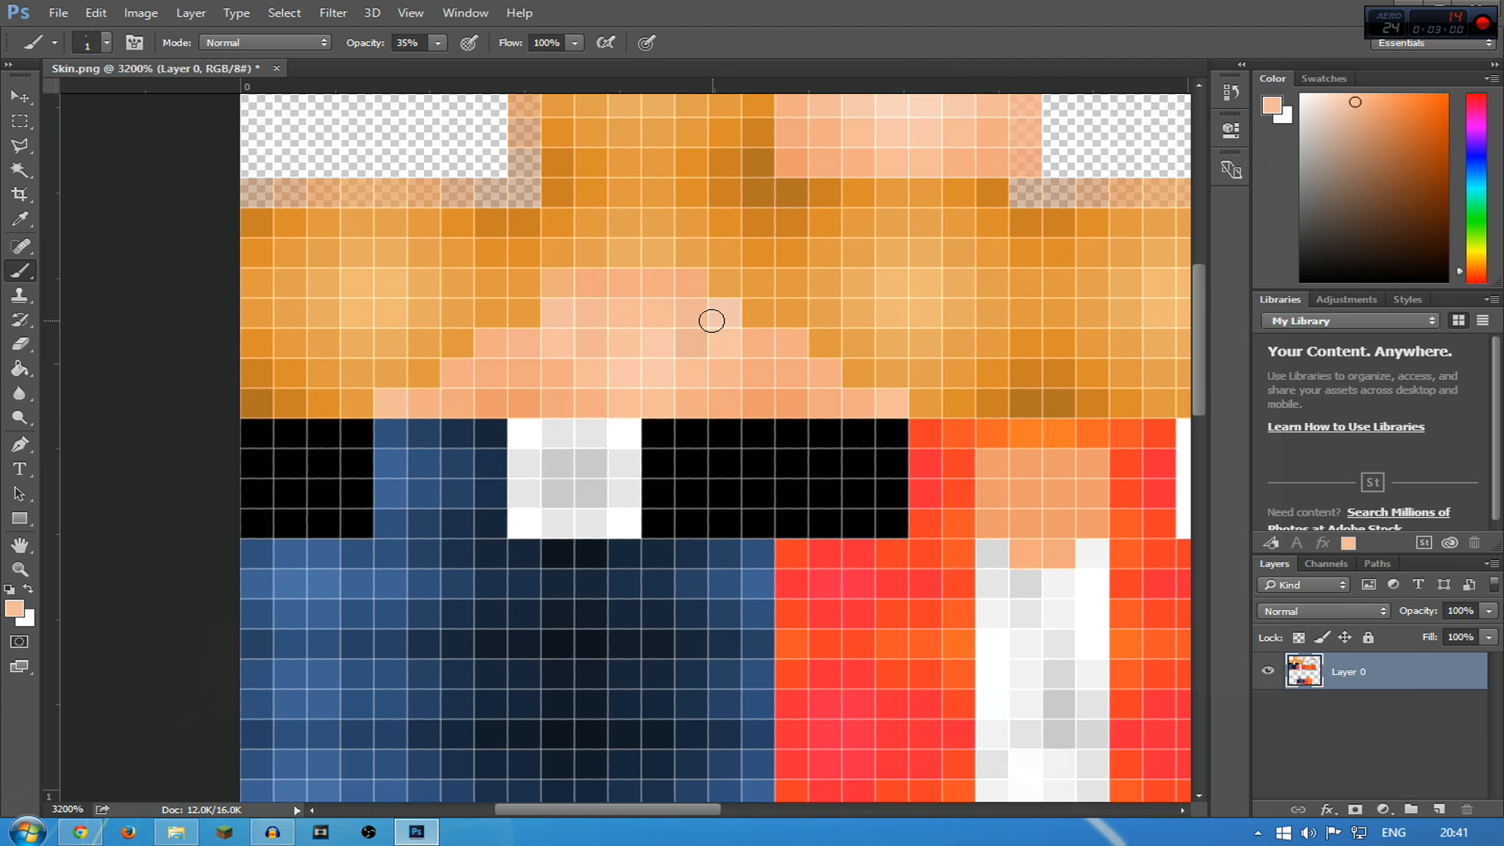
Try to save the eyeless skin as a PNG copy named No Eyes.png in the Files folder, cancelling the save
scroll(664, 401, down, 2)
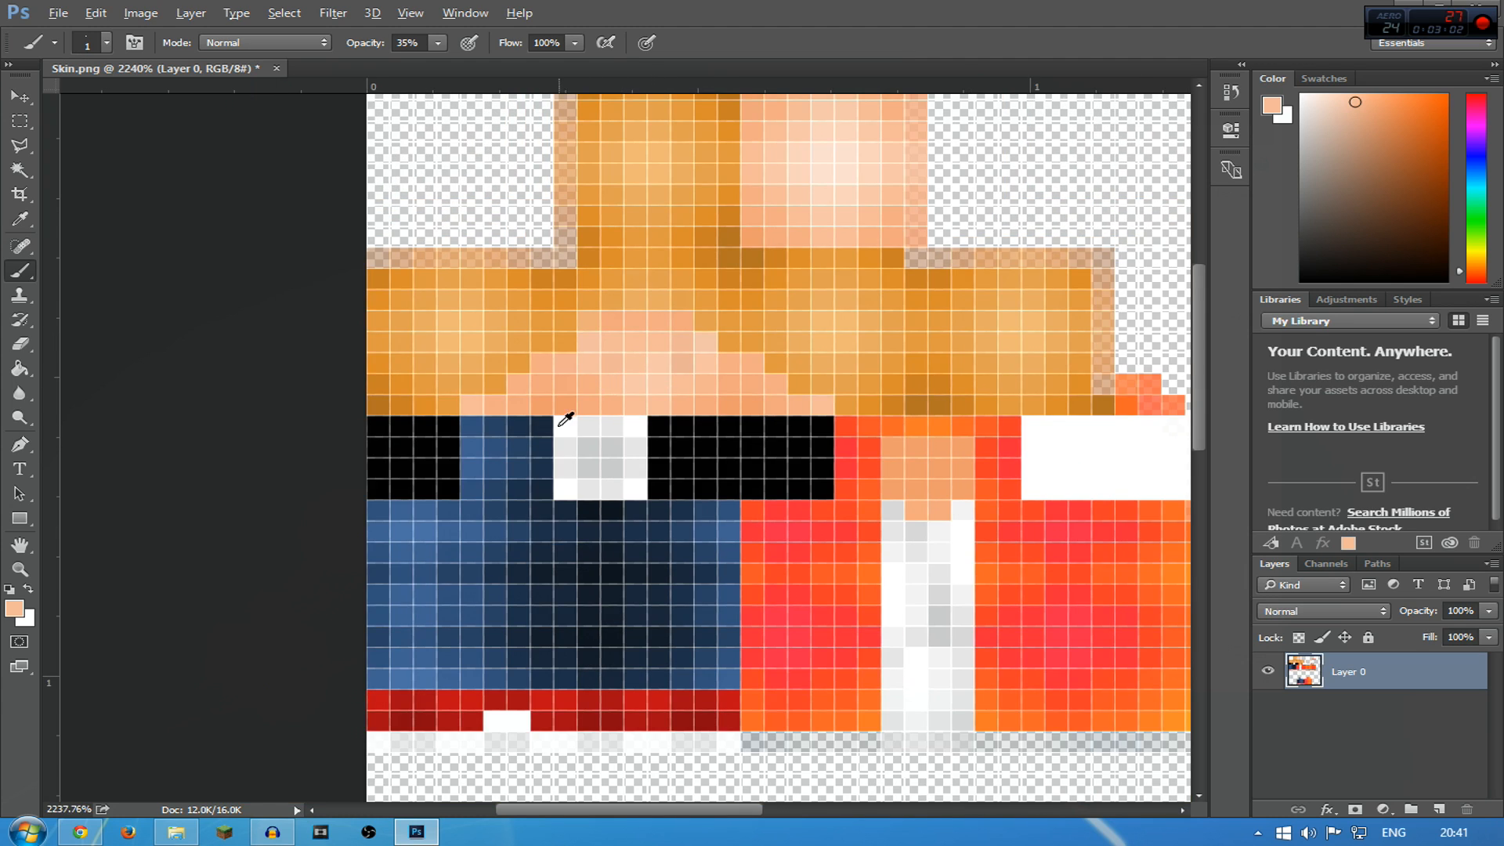
scroll(641, 440, down, 2)
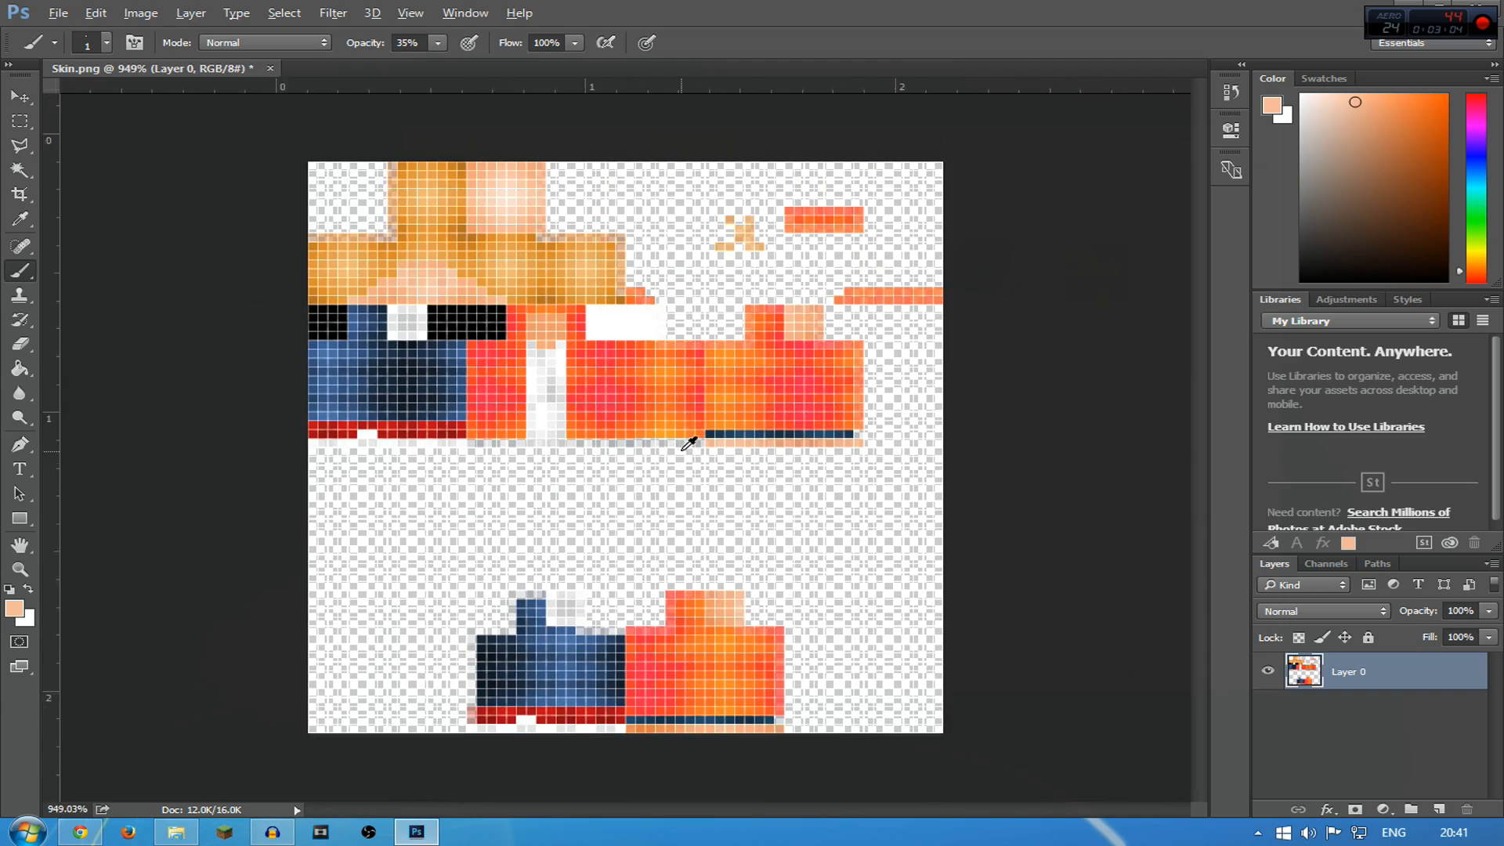
scroll(582, 325, up, 4)
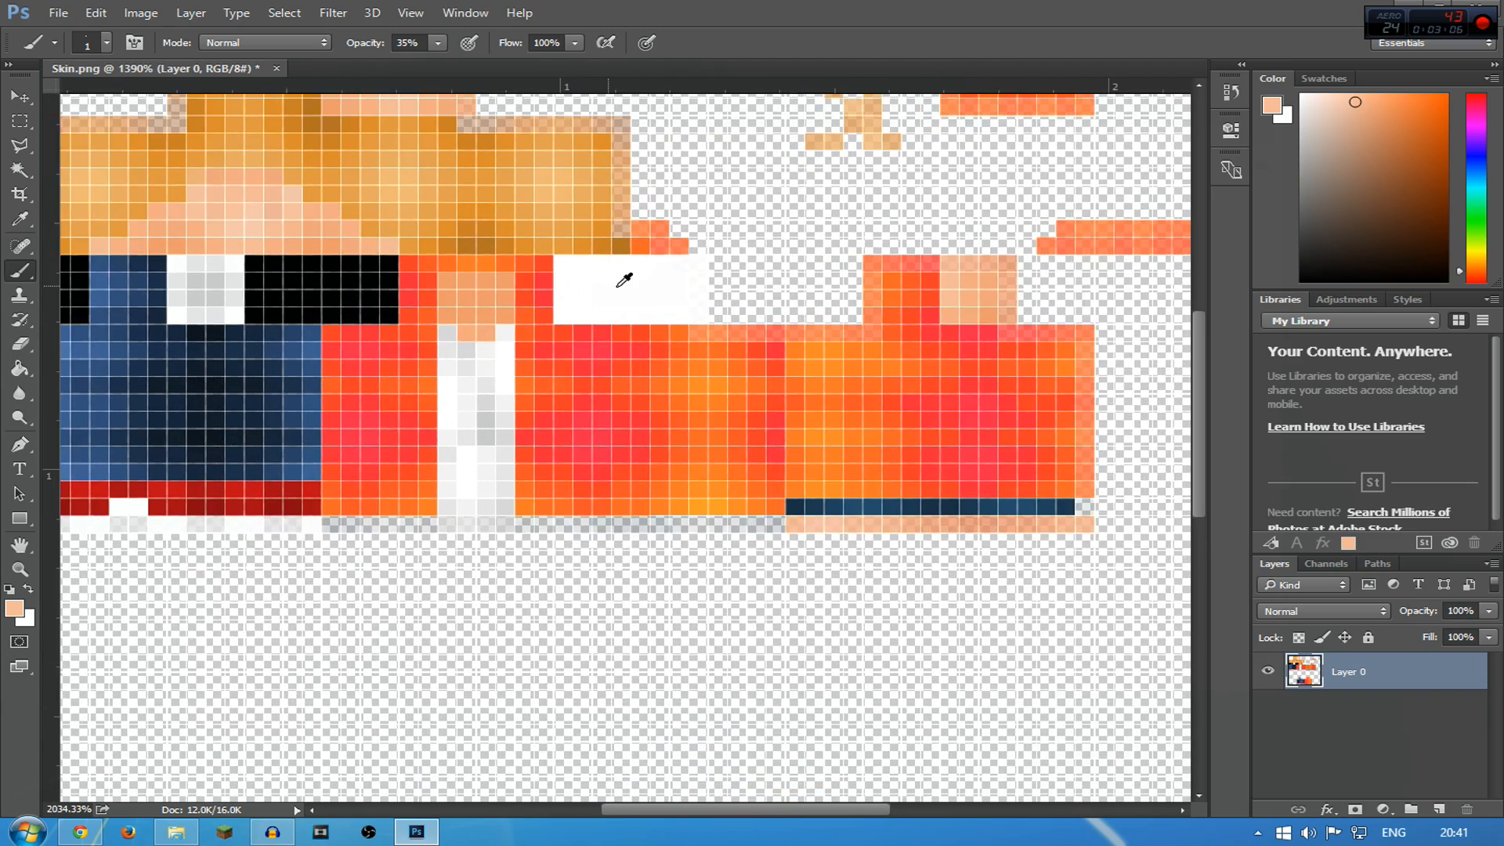
scroll(620, 288, down, 3)
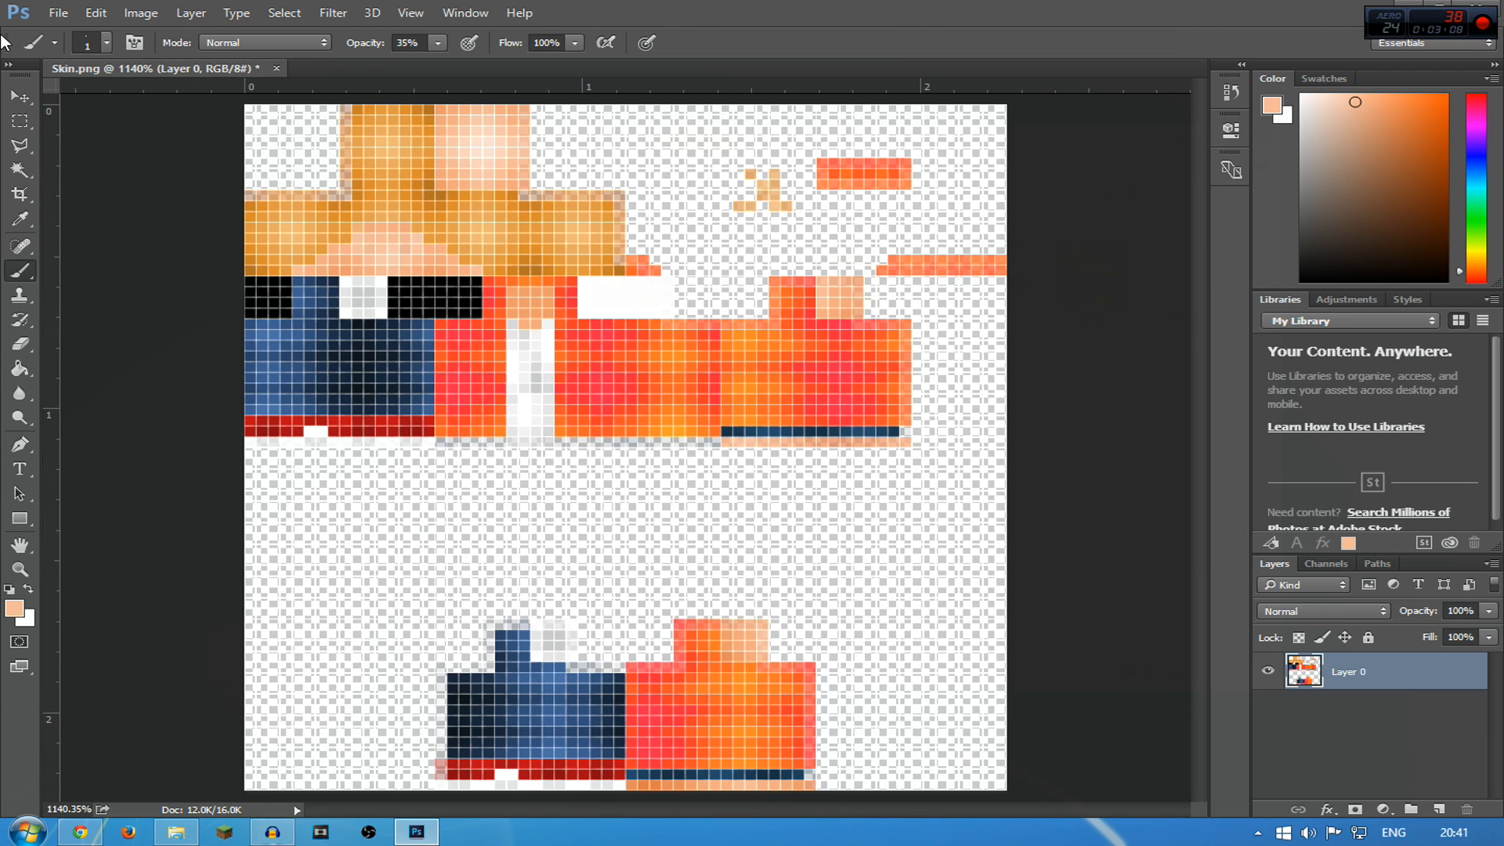
click(55, 13)
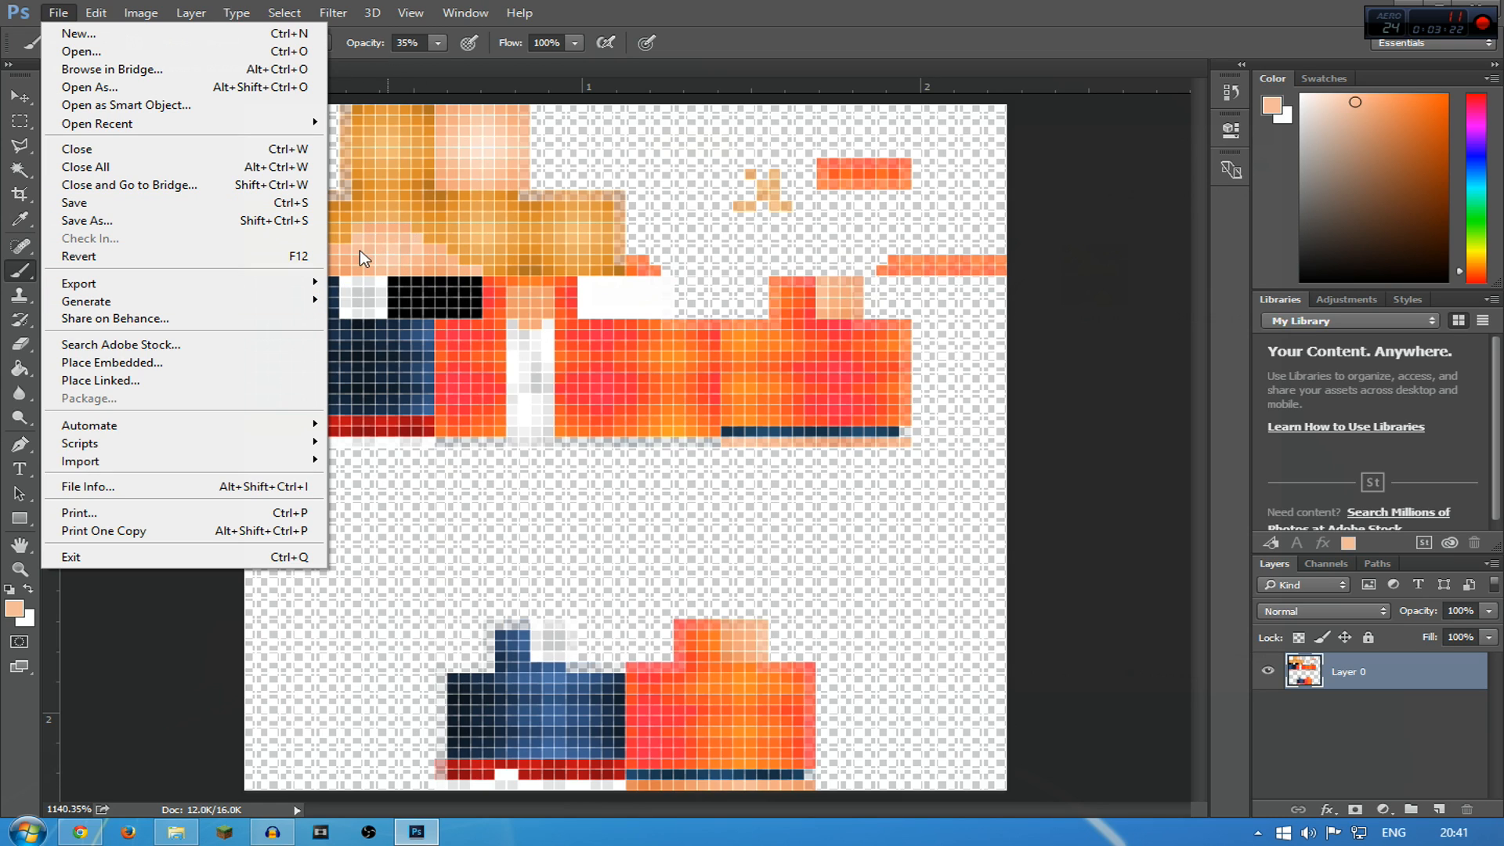
click(225, 220)
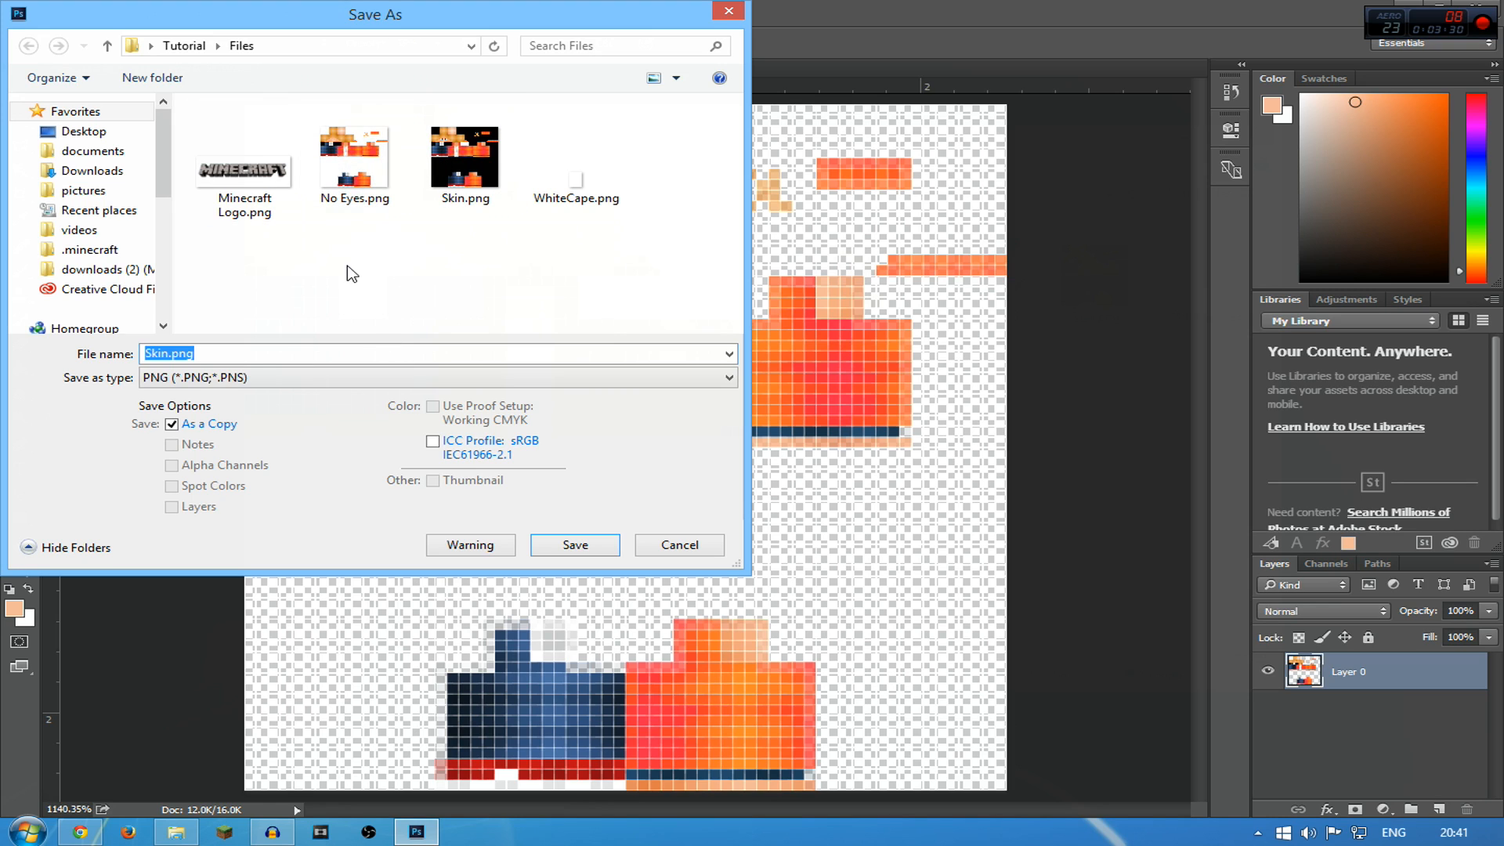
click(681, 545)
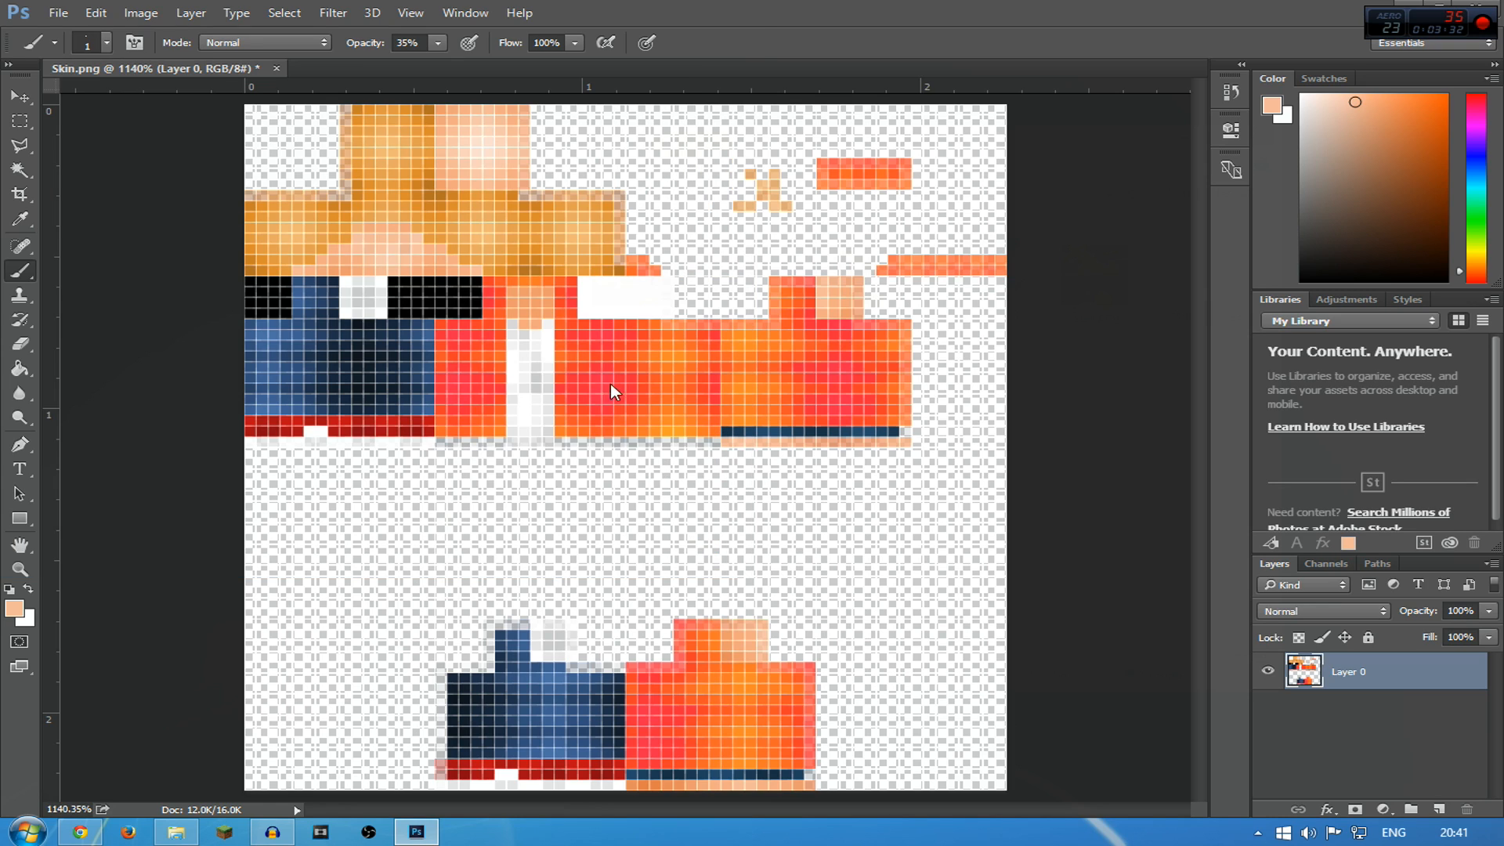
click(59, 12)
click(102, 223)
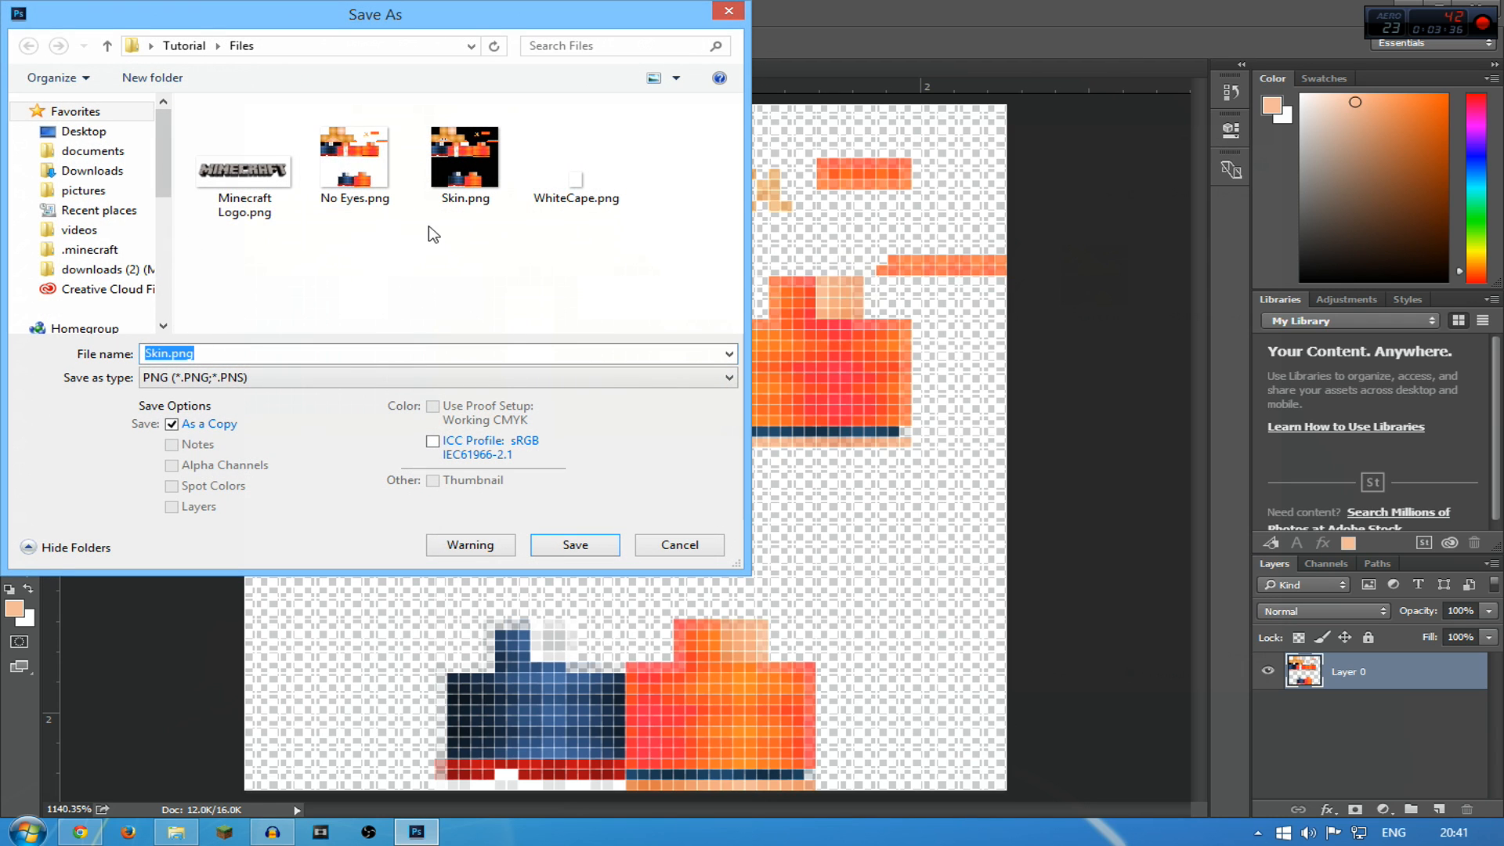
drag(678, 27, 790, 73)
click(626, 207)
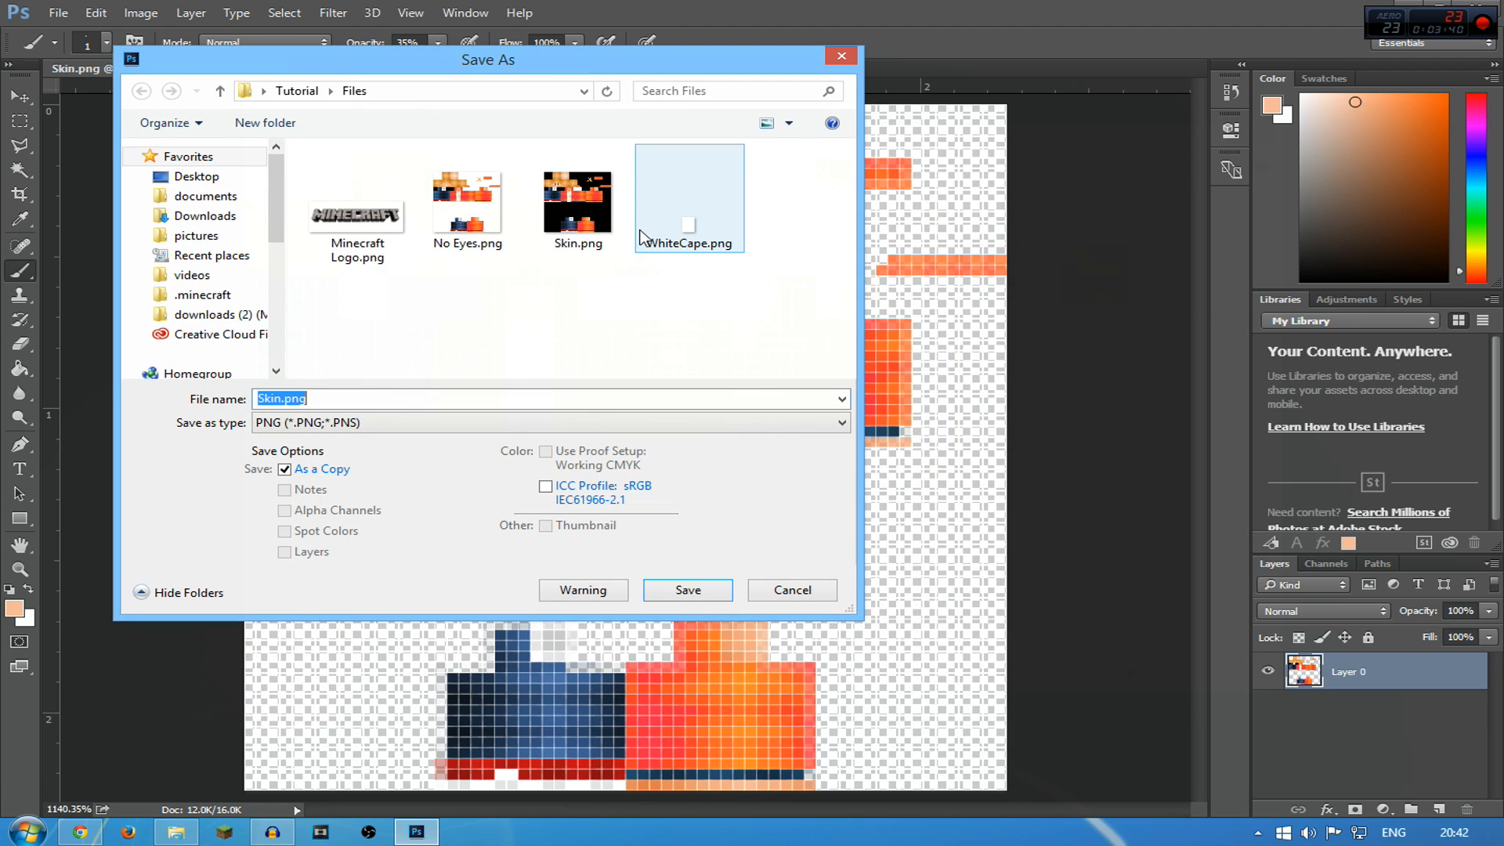
click(473, 238)
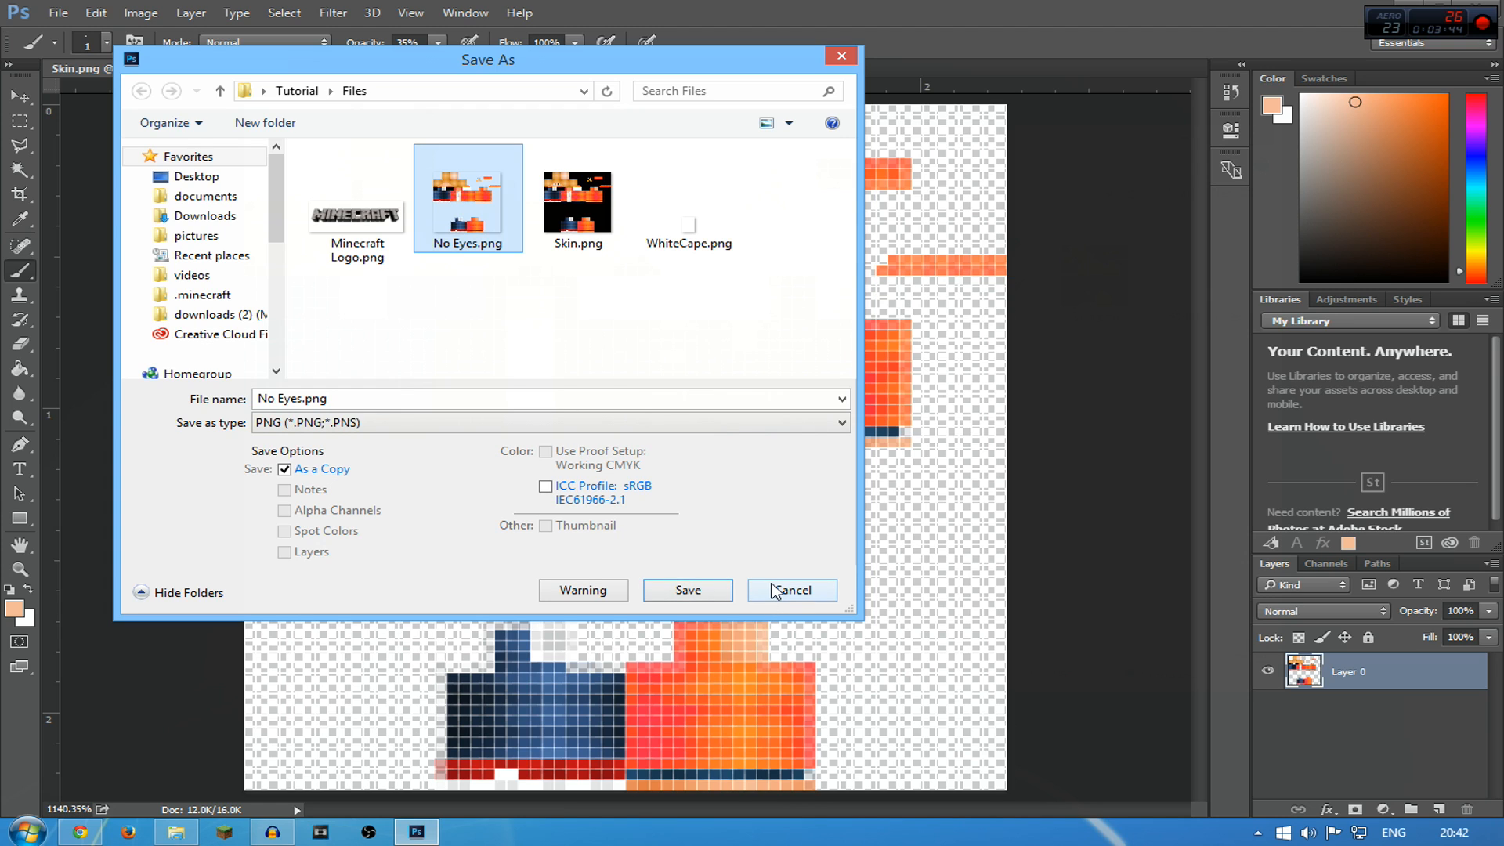
click(791, 590)
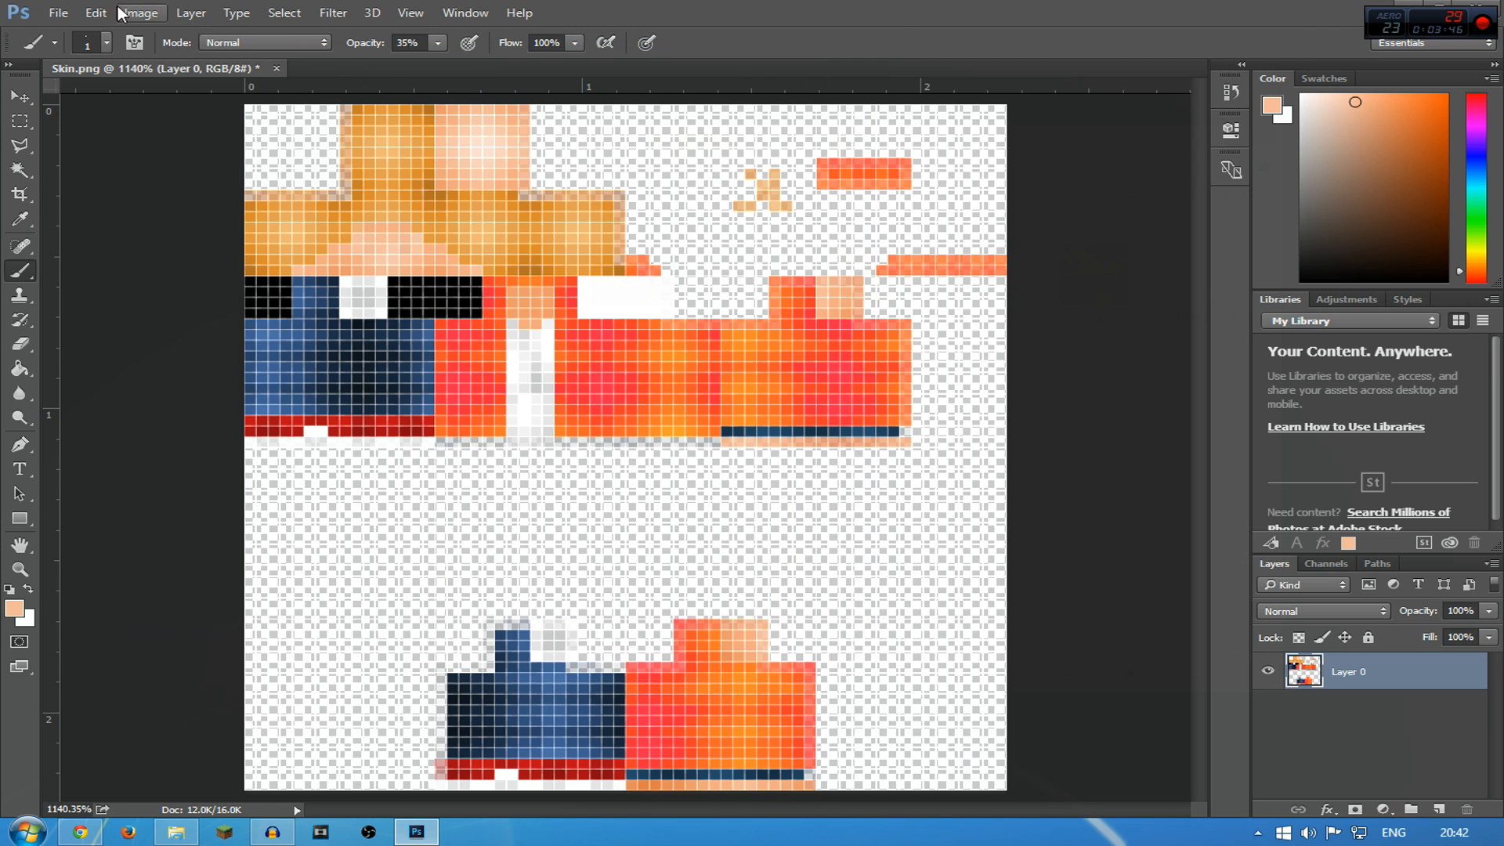
Close the Skin.png document without saving its changes and return to the Files folder
click(275, 69)
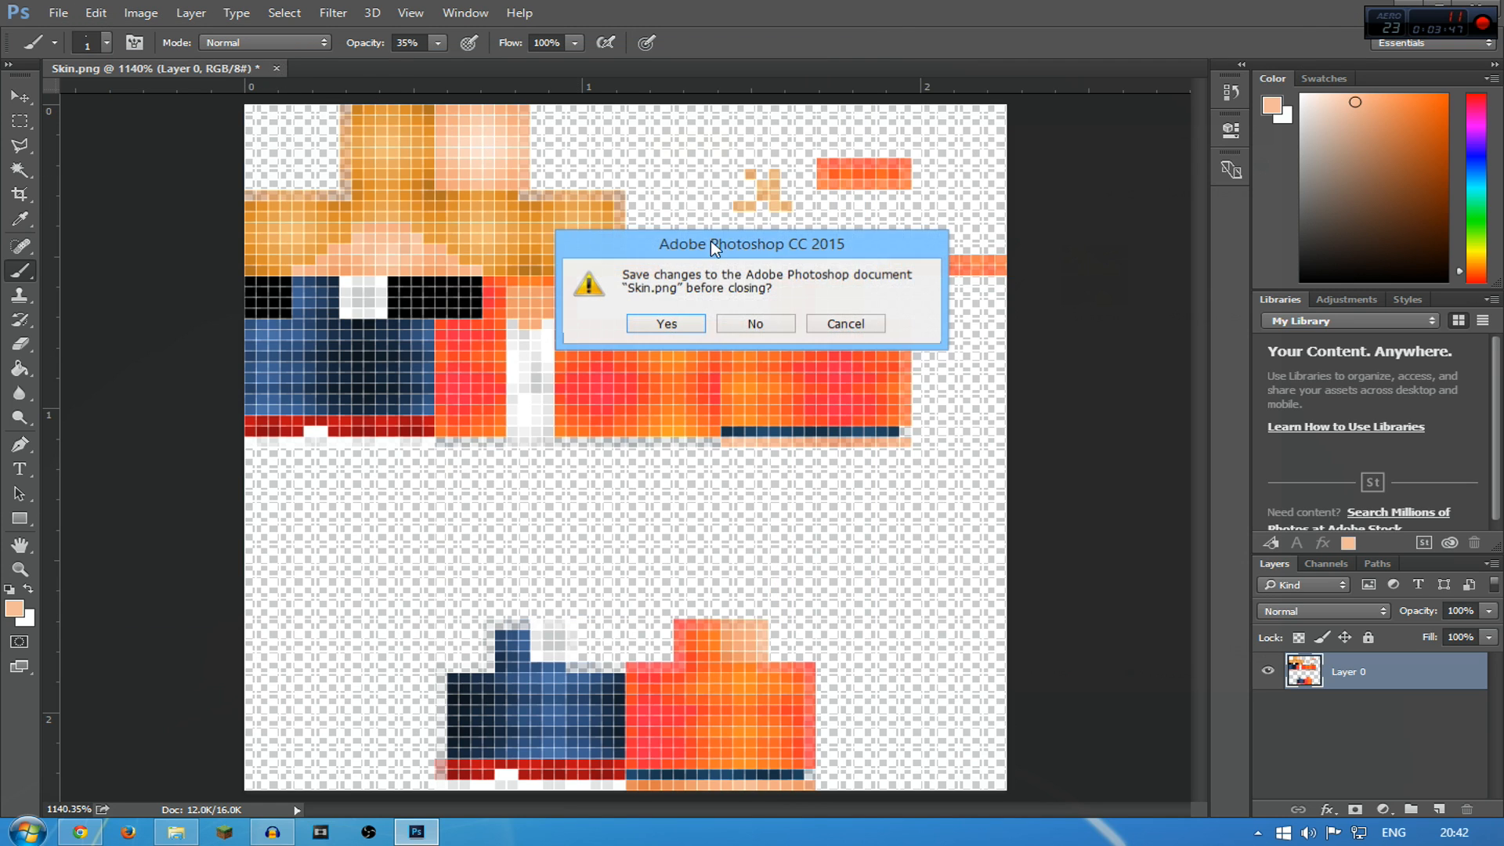
click(750, 320)
click(1404, 5)
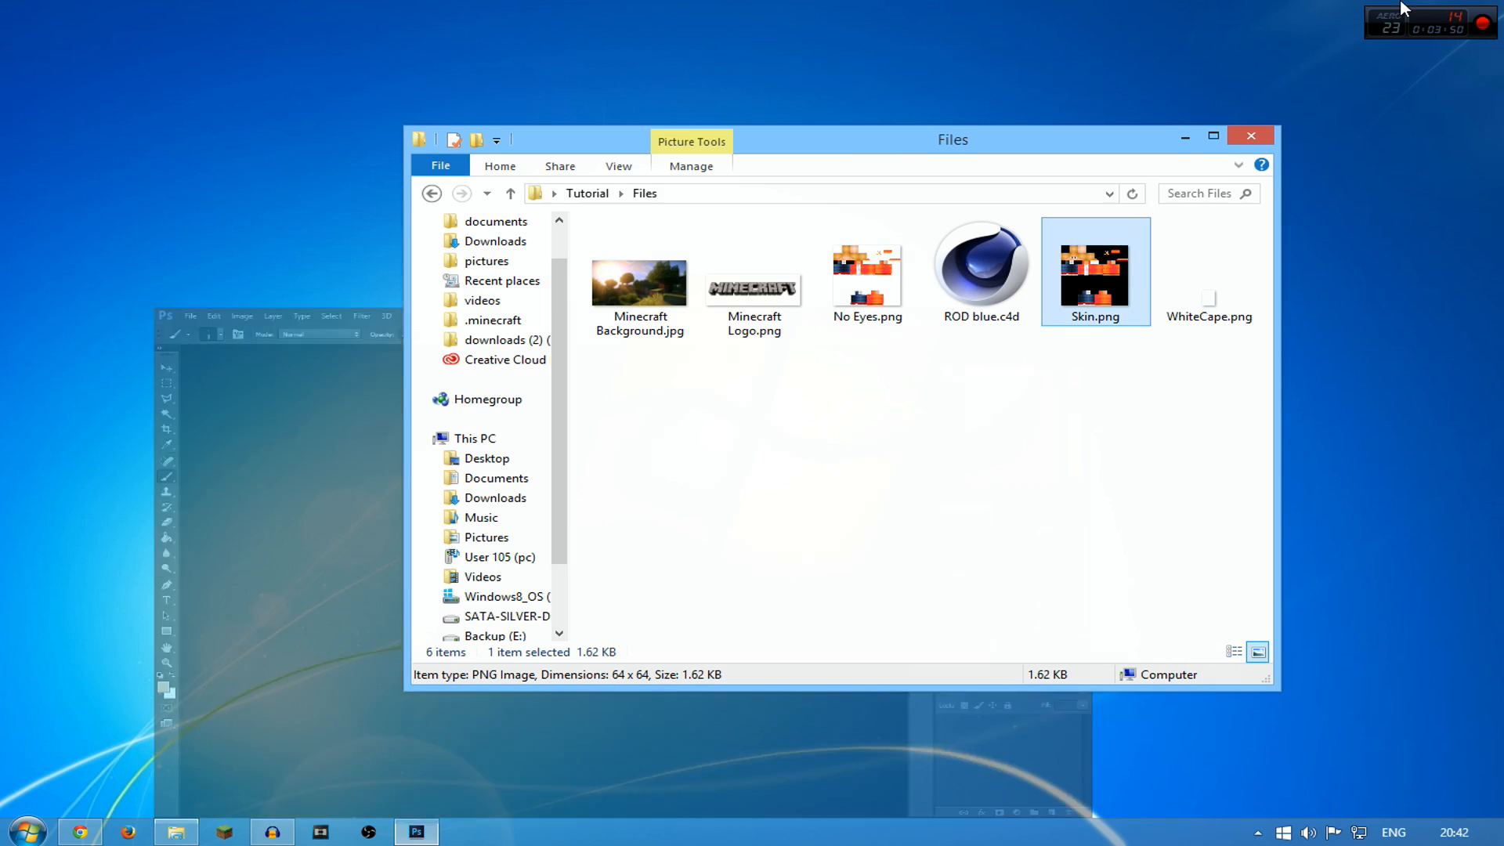
Open the fishing rod project ROD blue.c4d from the Files folder in Cinema 4D
click(864, 446)
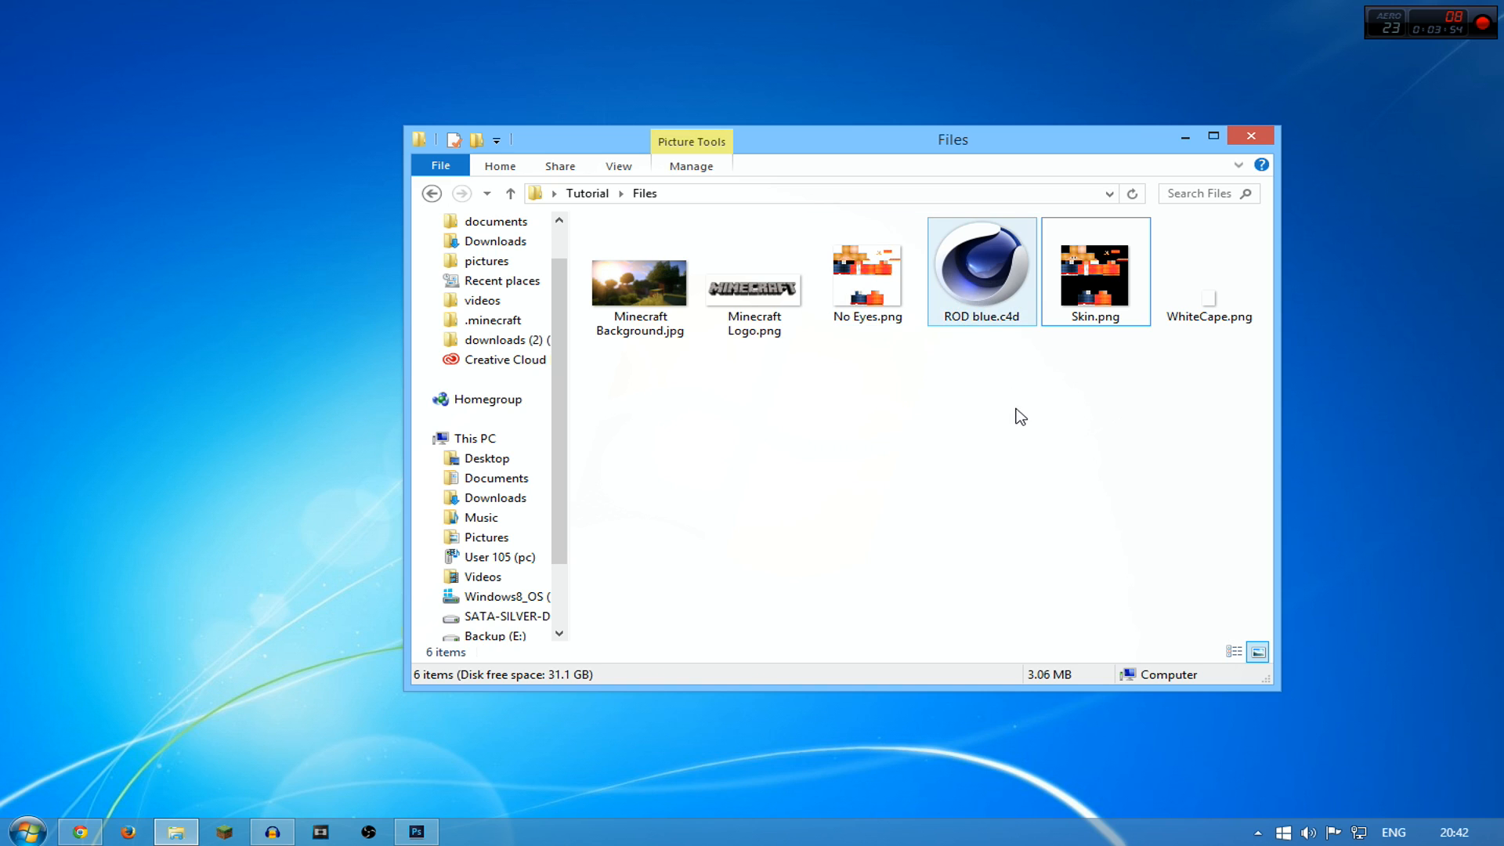
drag(1015, 411, 960, 262)
click(996, 288)
click(996, 354)
click(979, 276)
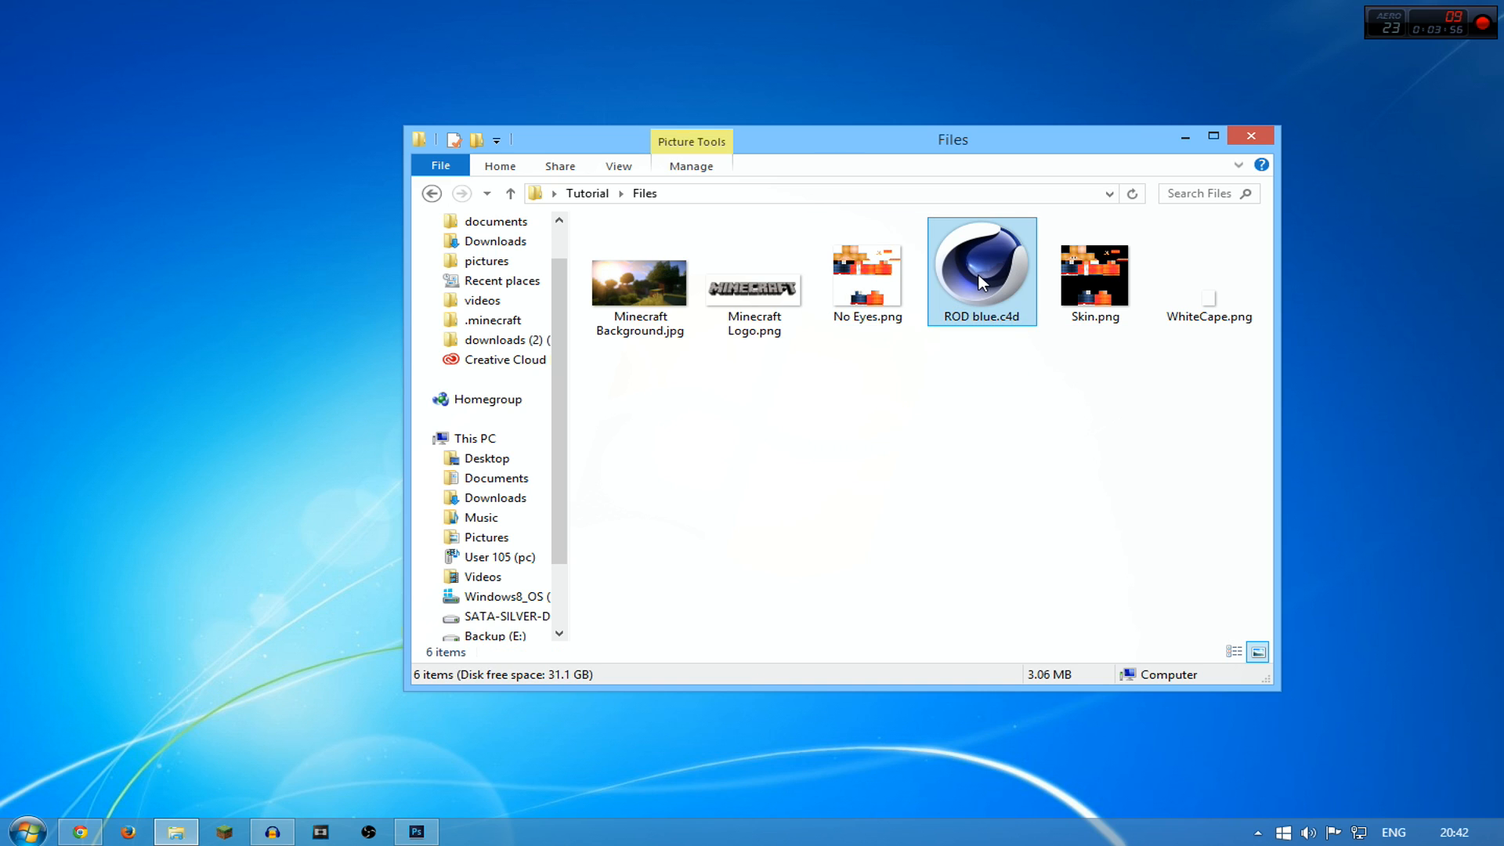
drag(979, 282, 869, 310)
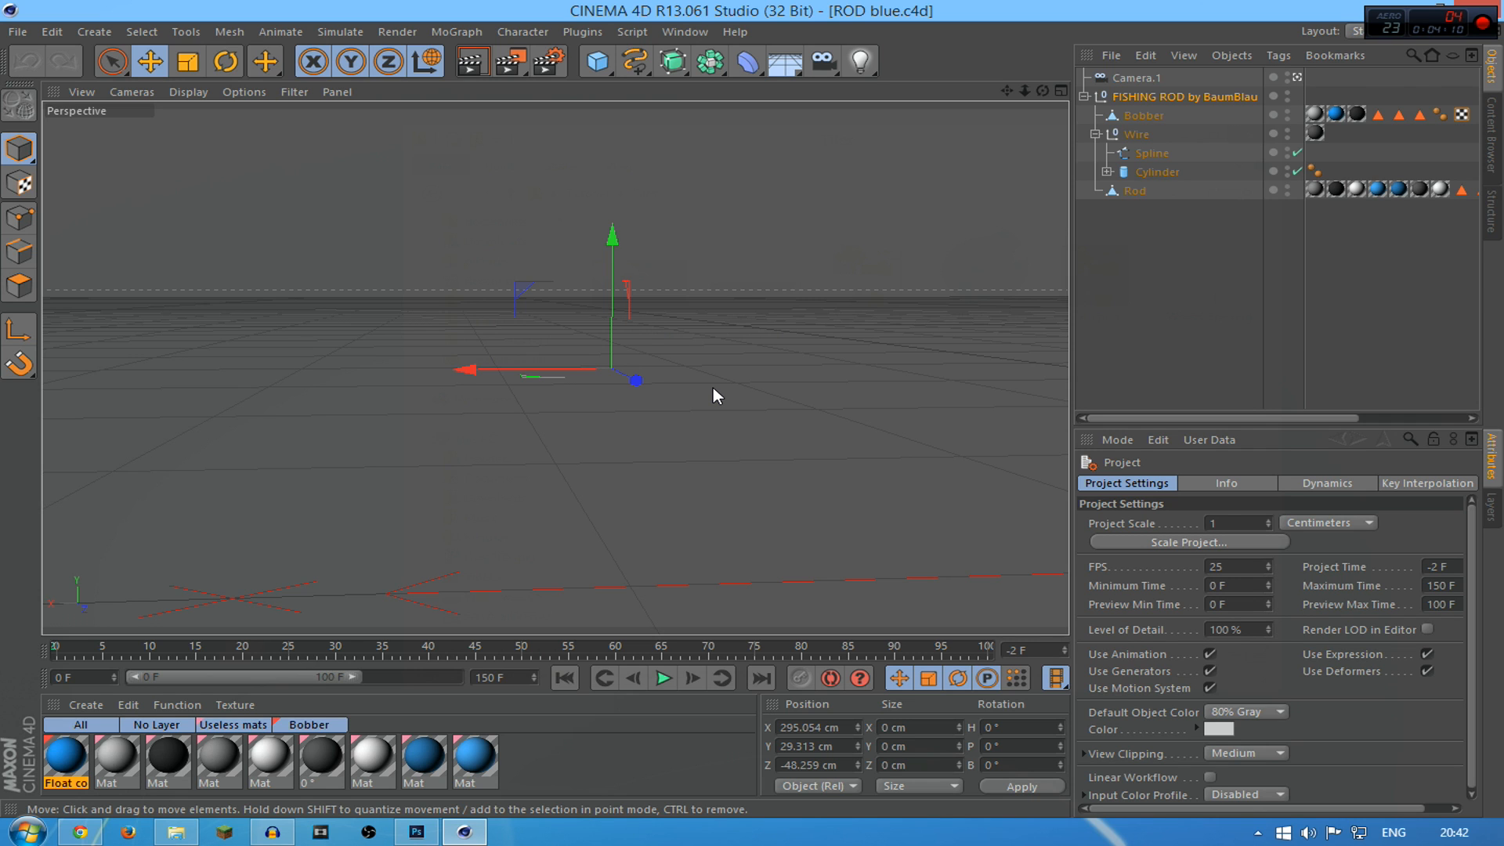
Check the fishing rod project's render settings, including output and effects, and close them with the main window maximised
drag(821, 10, 795, 294)
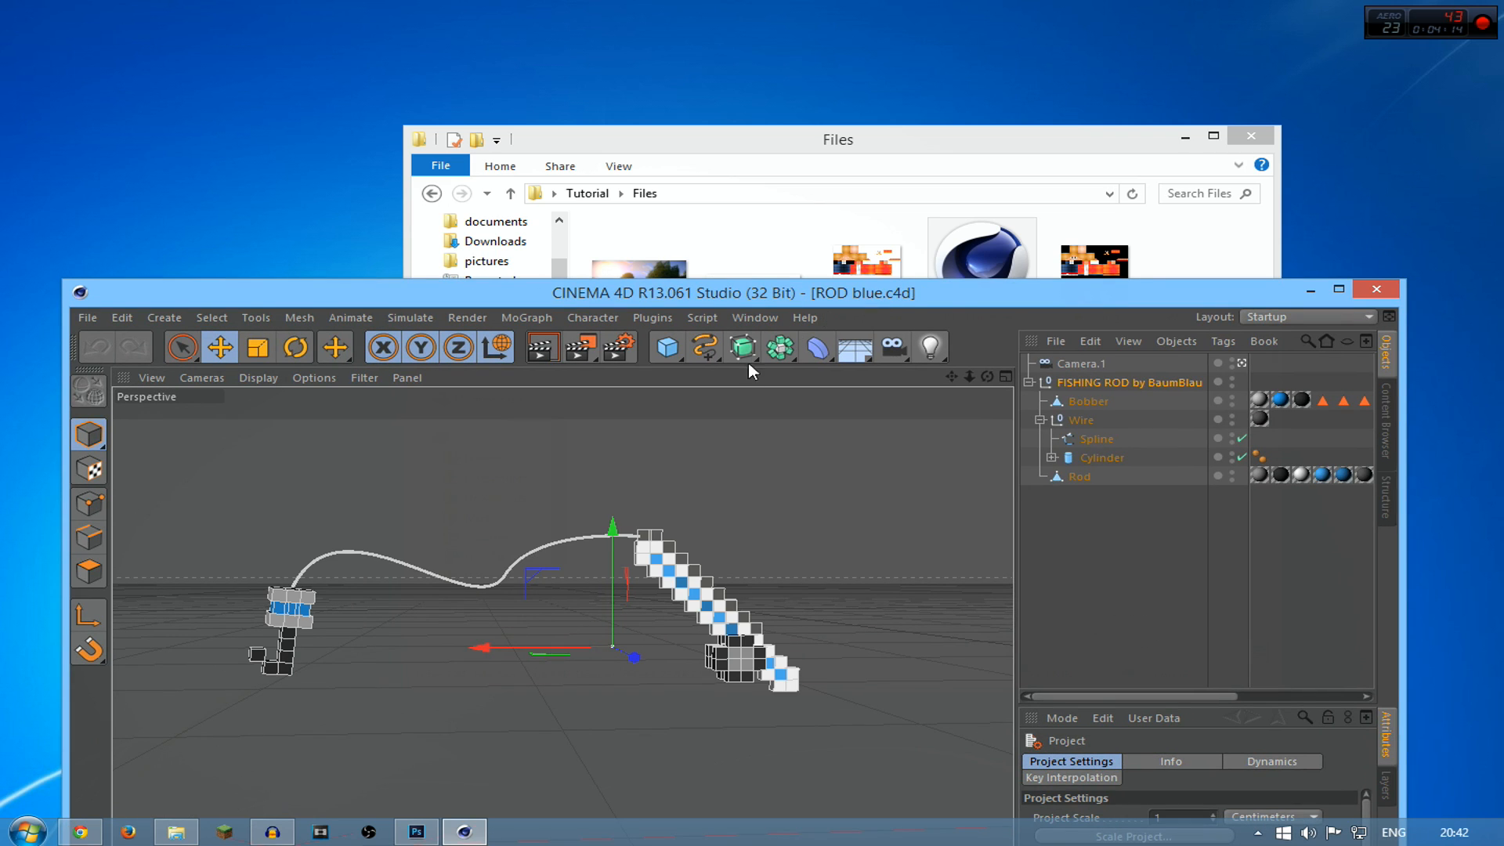
click(626, 347)
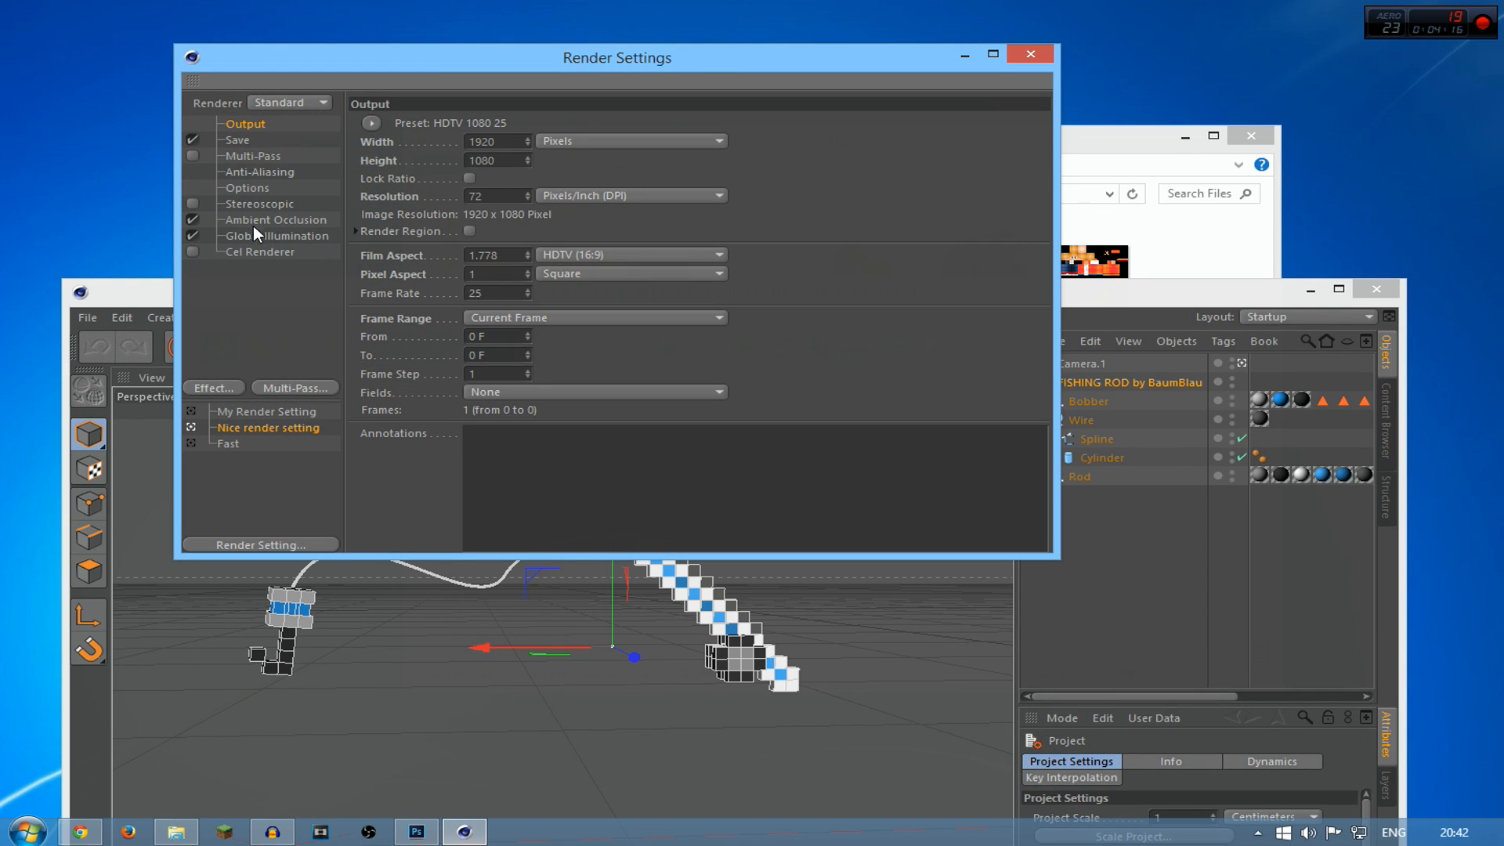
click(1022, 60)
drag(1003, 302, 1065, 8)
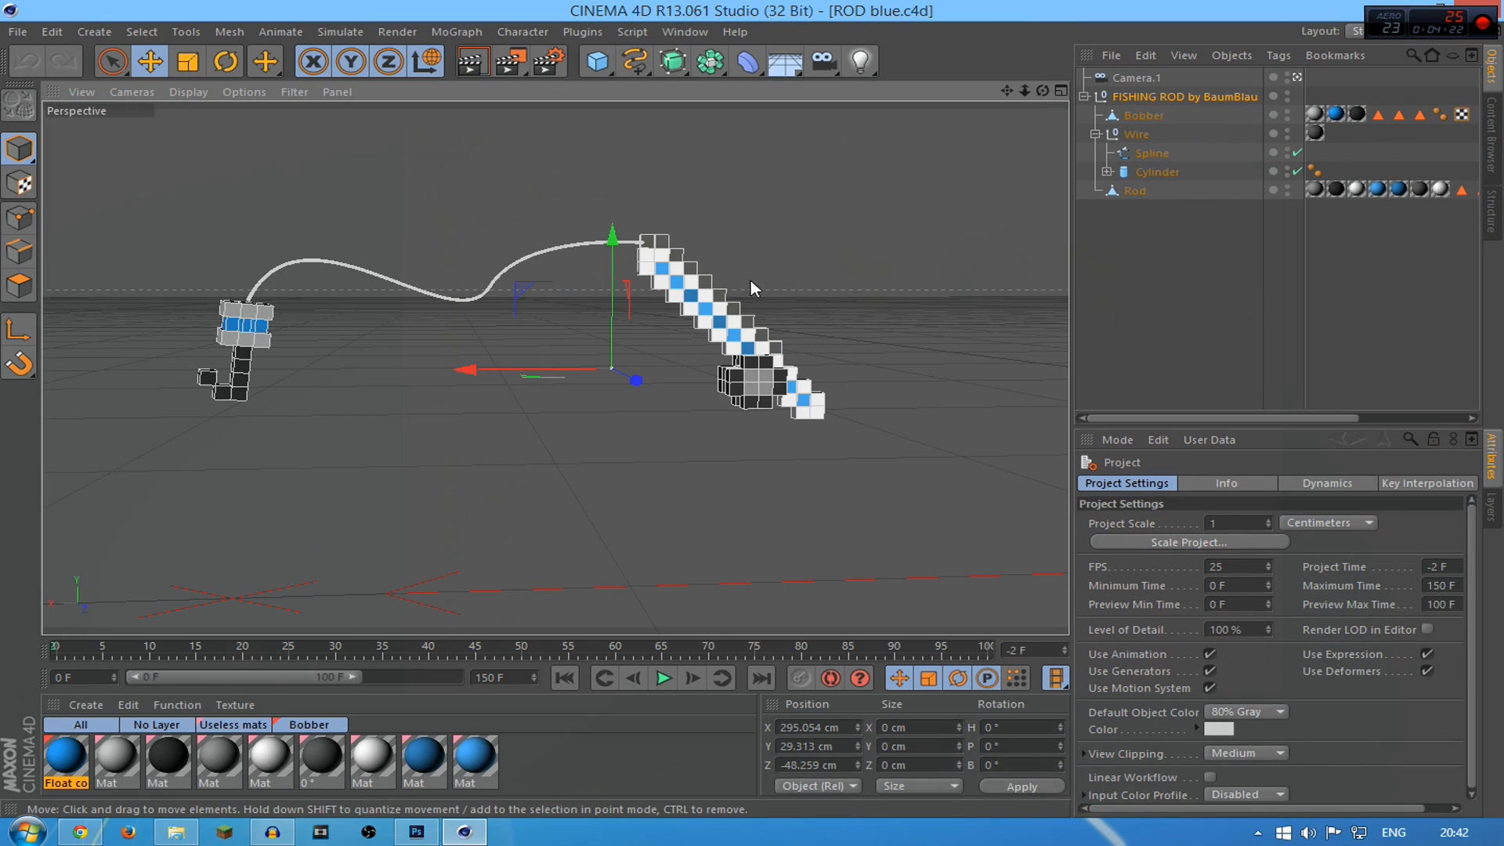
Load the rig library fmr 5.lib4d from the Tutorial\FMR 5 folder into Cinema 4D, minimising the folder window
click(172, 835)
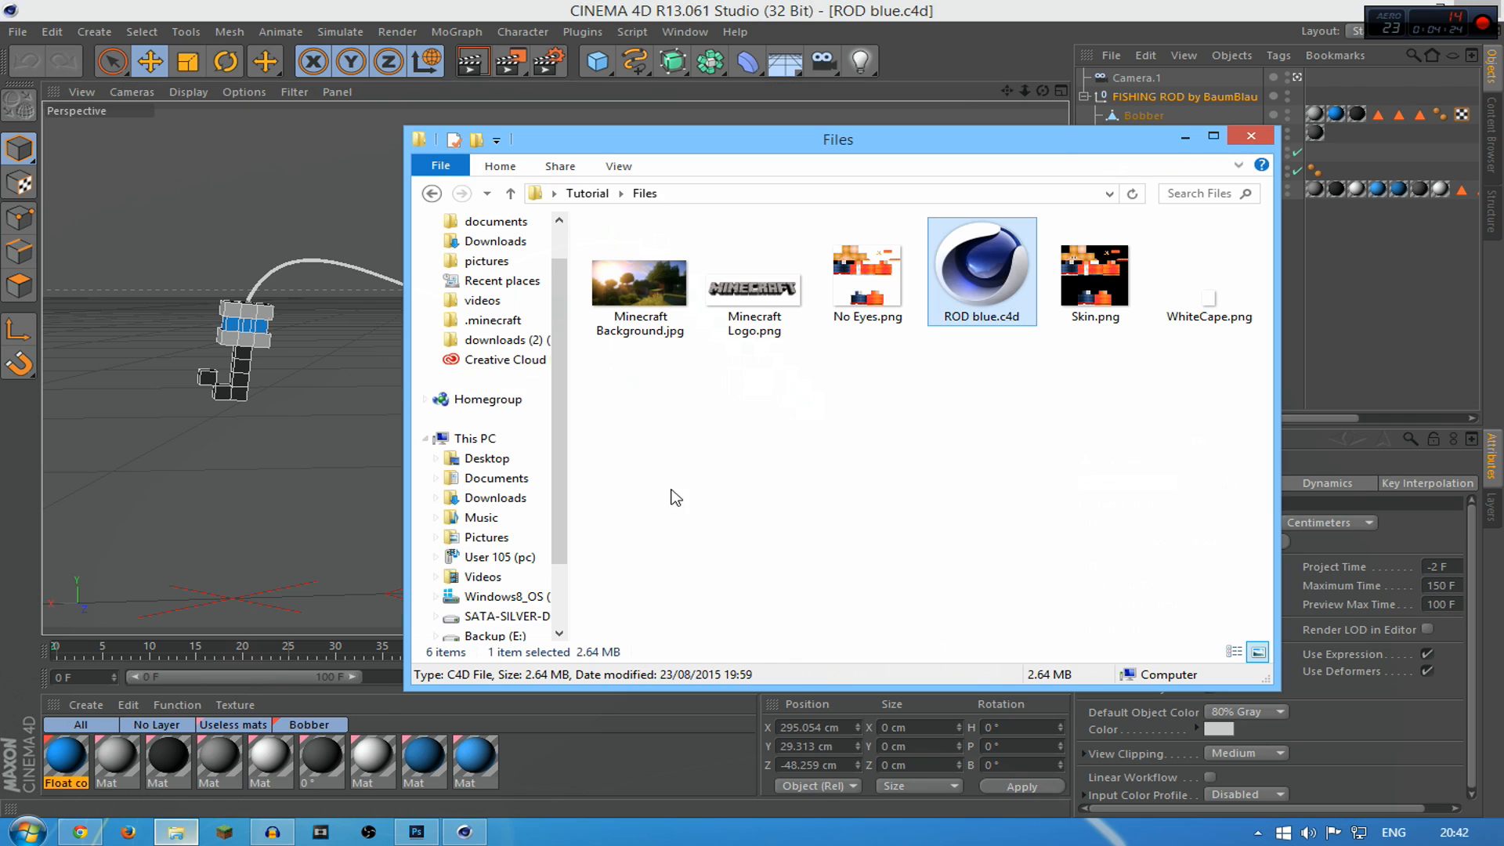
click(587, 193)
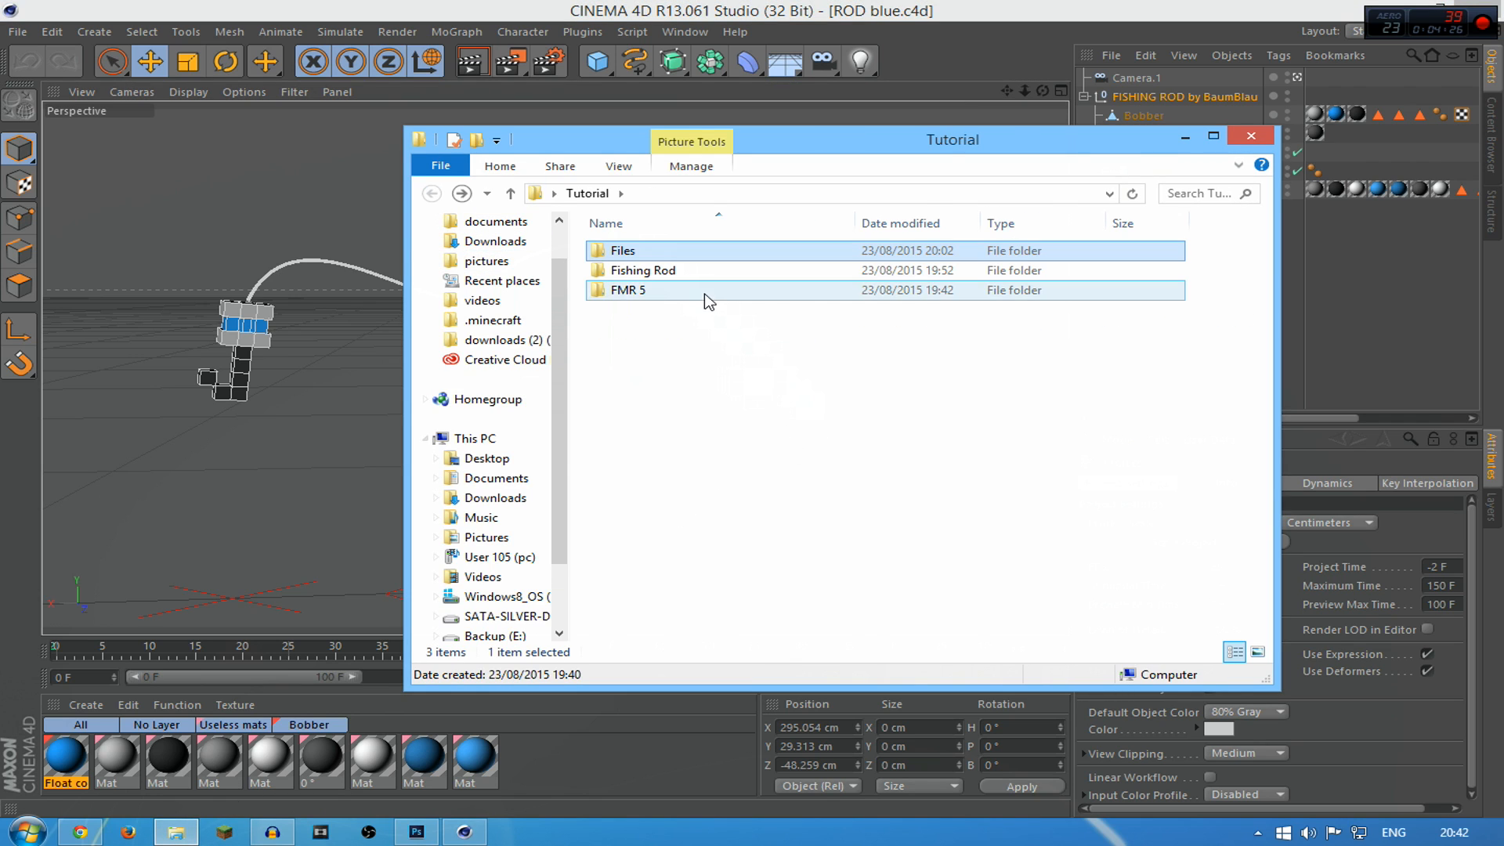
double_click(705, 295)
drag(750, 504, 1288, 460)
drag(1175, 518, 1316, 235)
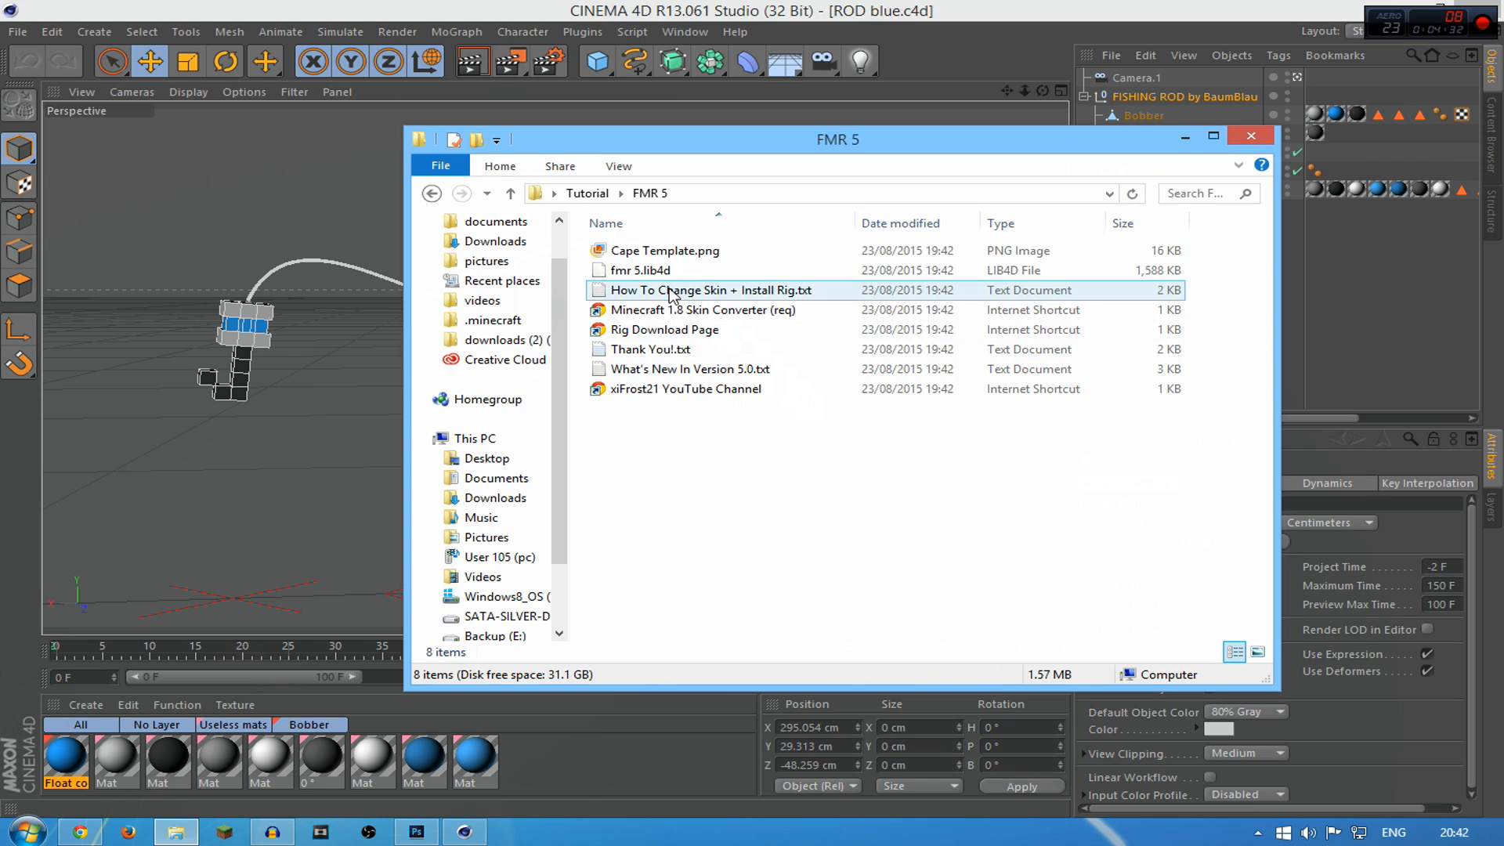
drag(662, 271, 313, 501)
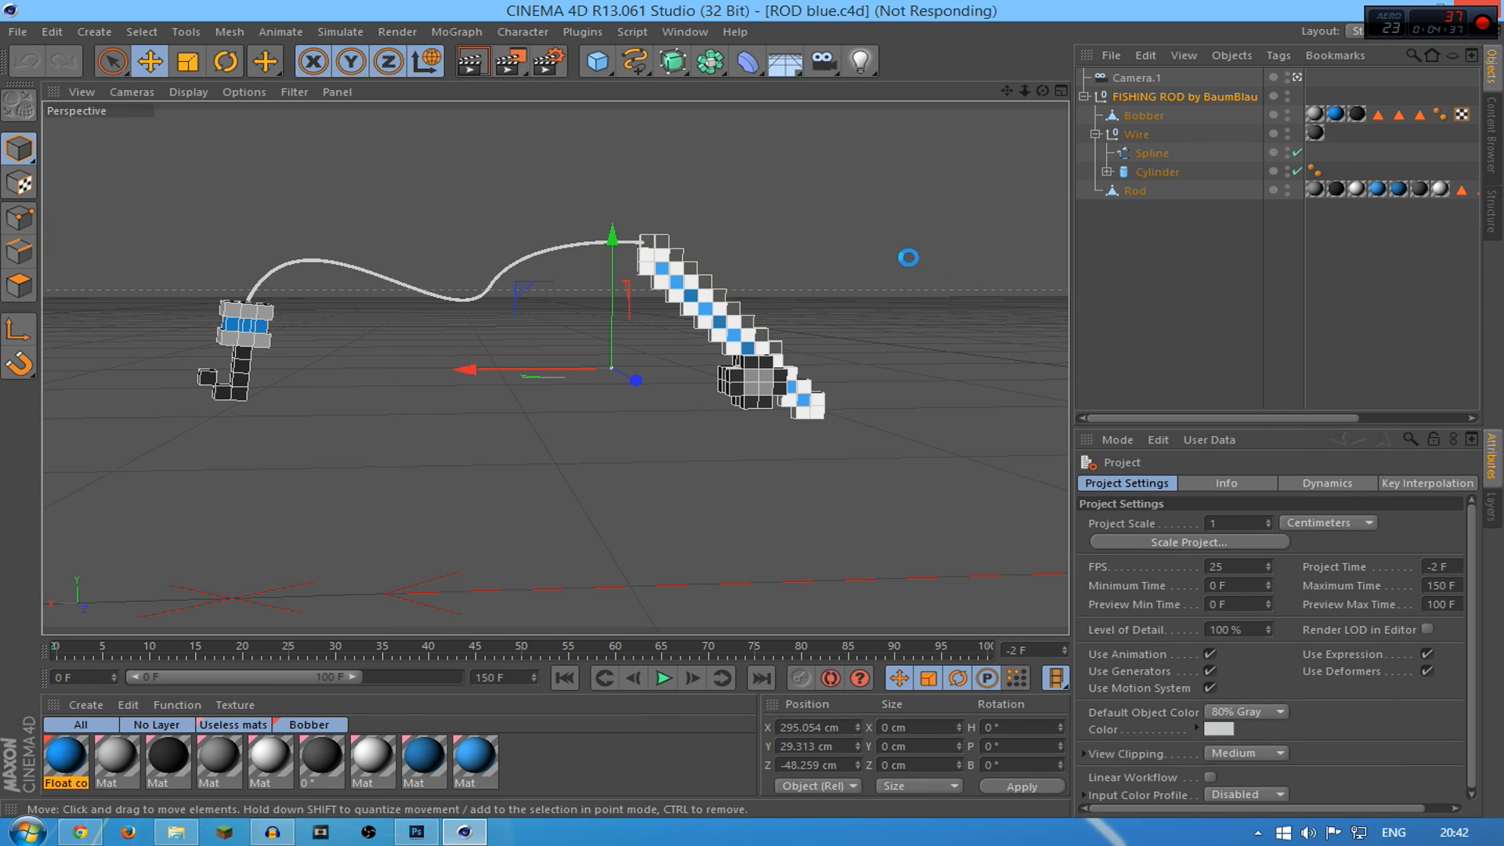
click(1185, 137)
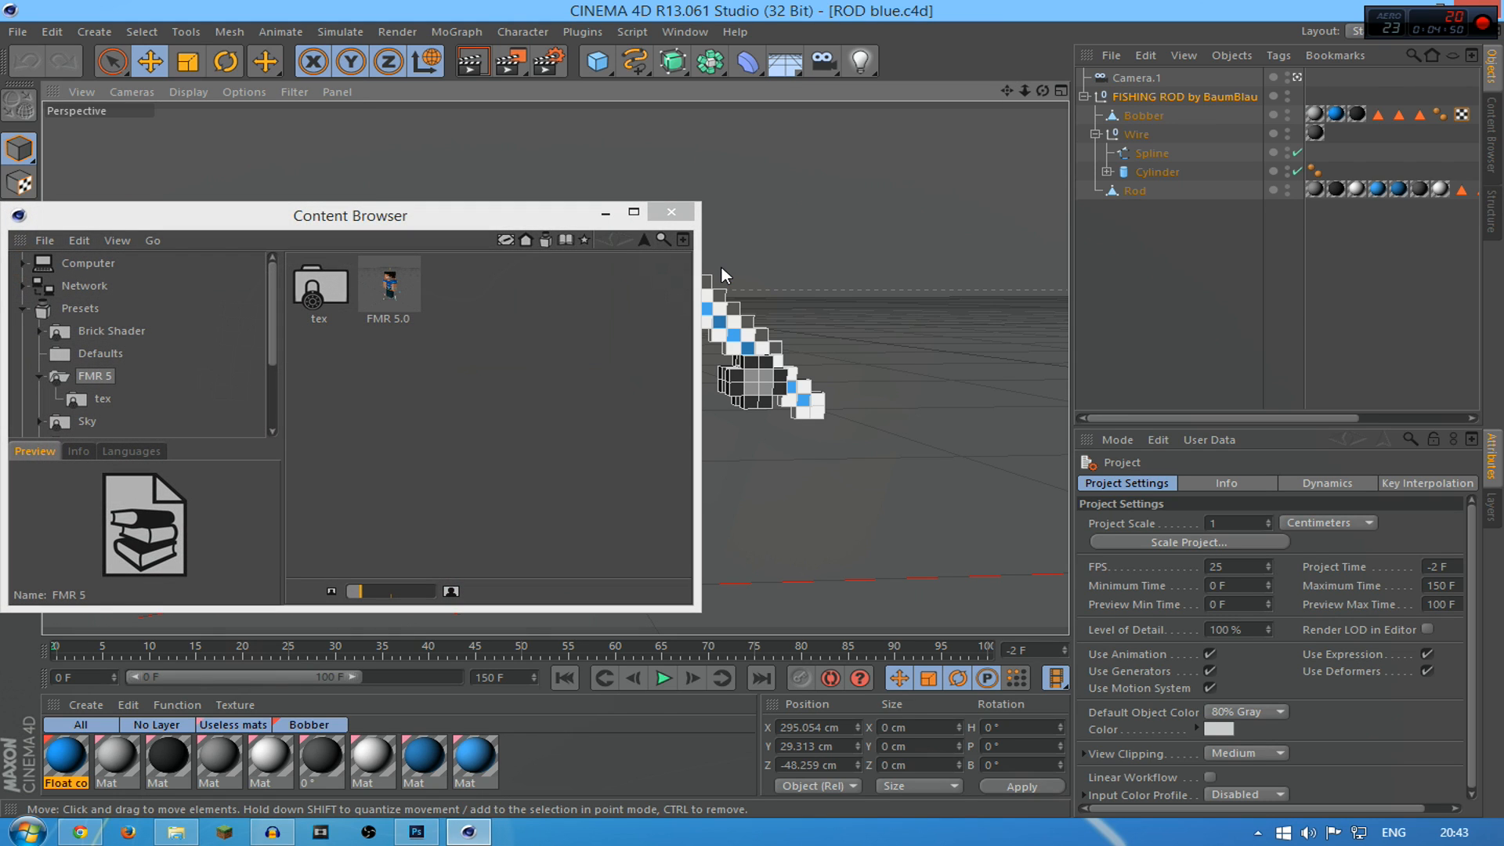
Add the FMR 5.0 character rig from the FMR 5 presets to the fishing rod scene and close the Content Browser
double_click(400, 279)
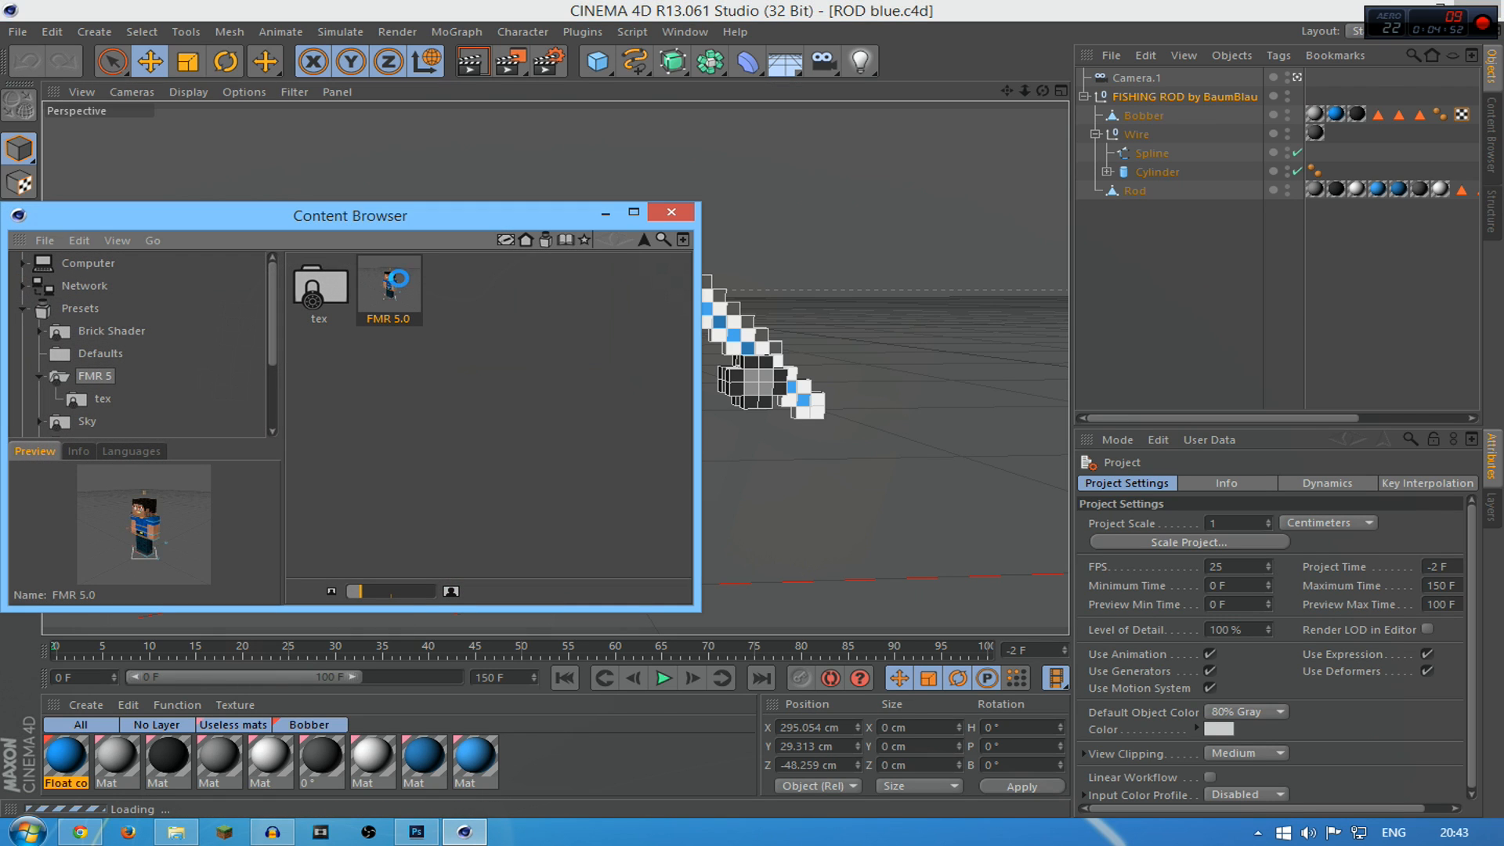
click(658, 212)
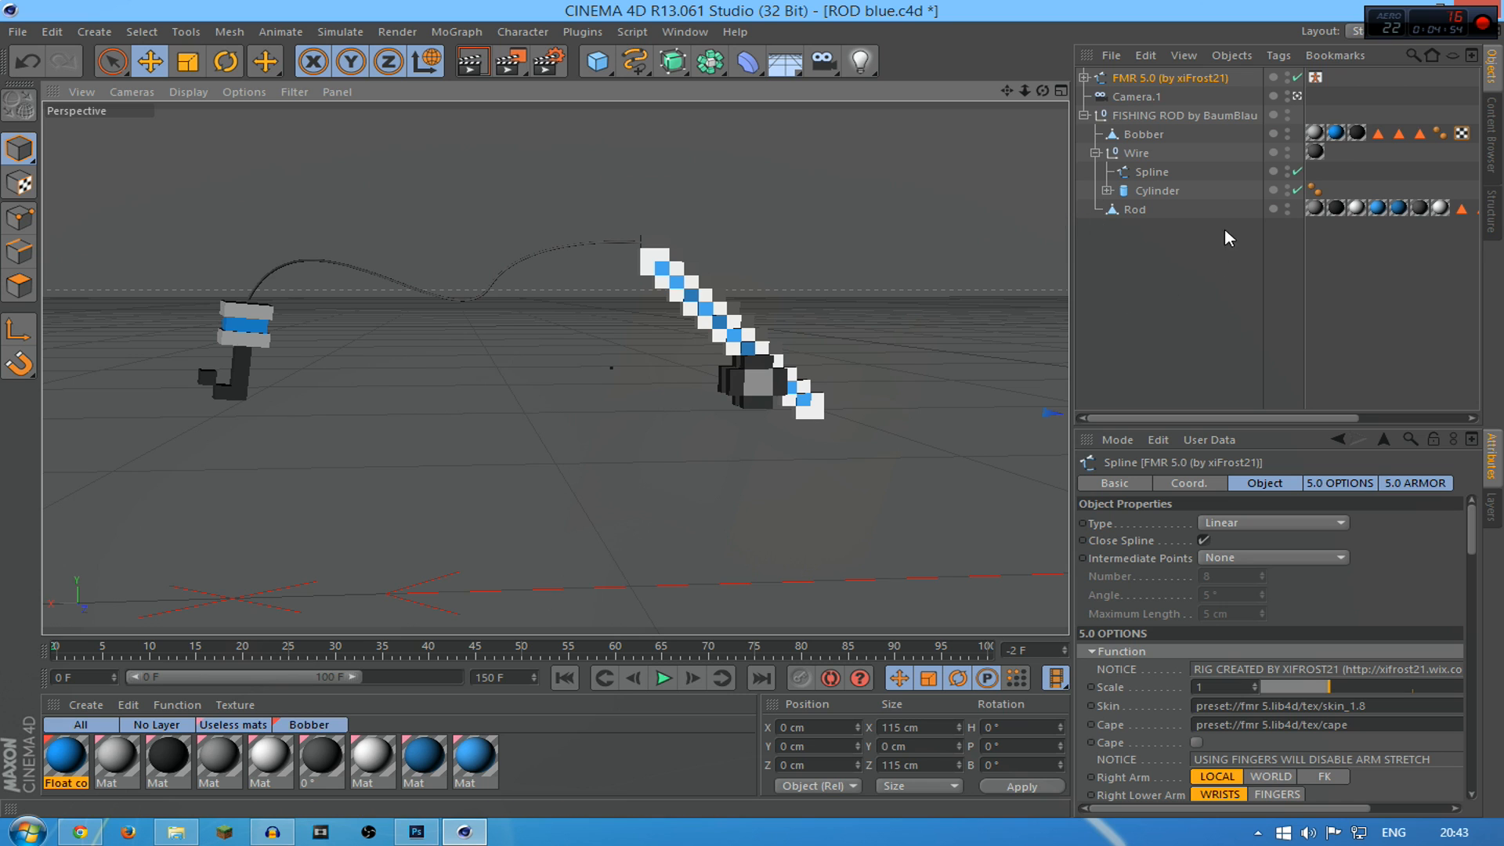
drag(1007, 92, 47, 204)
drag(1025, 91, 1003, 205)
drag(1044, 90, 1040, 463)
scroll(507, 472, up, 1)
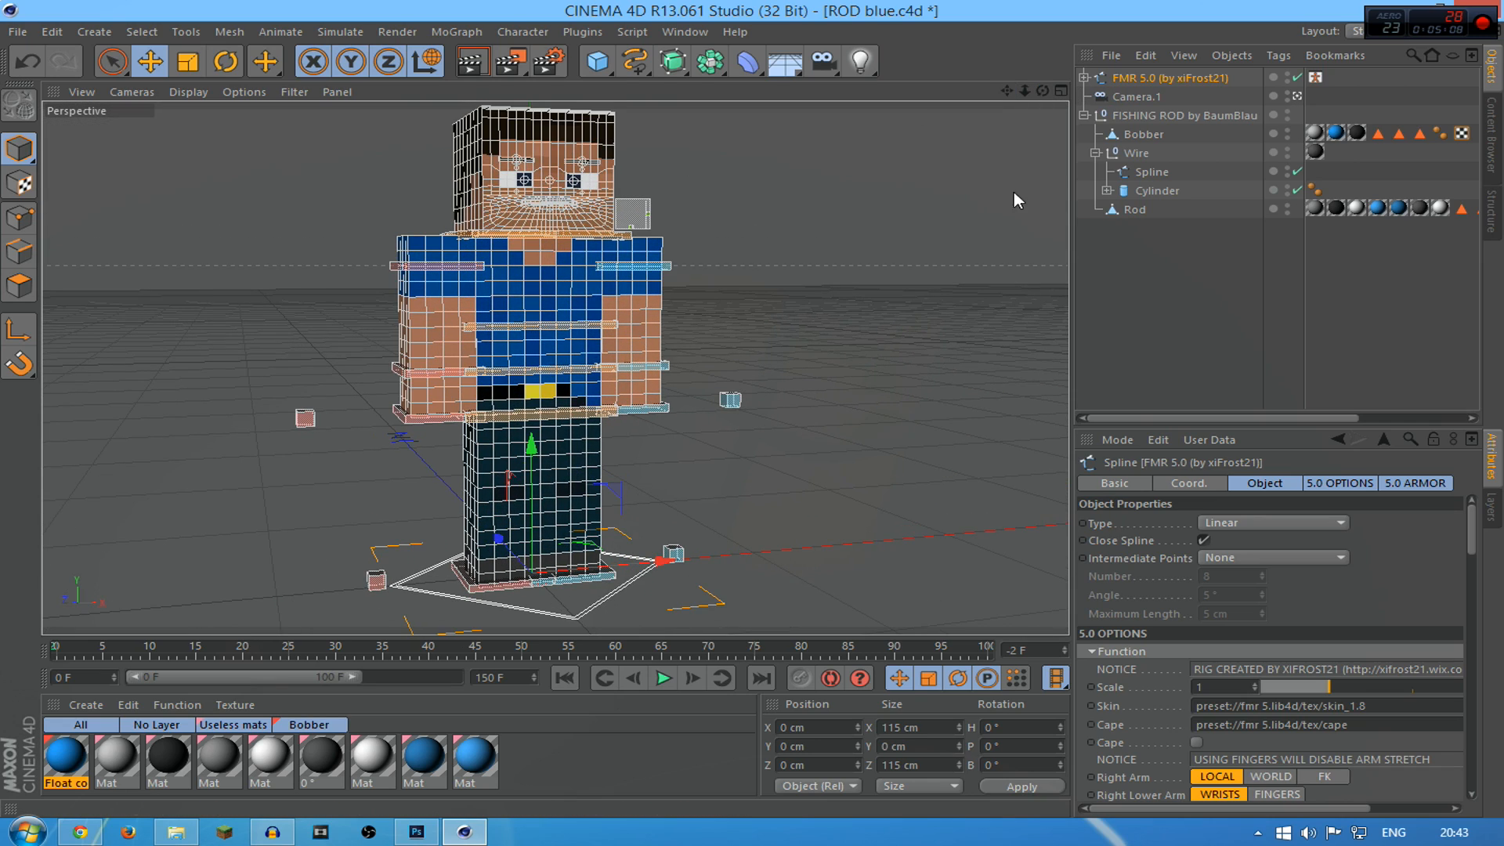
Collapse the fishing rod's hierarchy in the scene's object list
click(1149, 79)
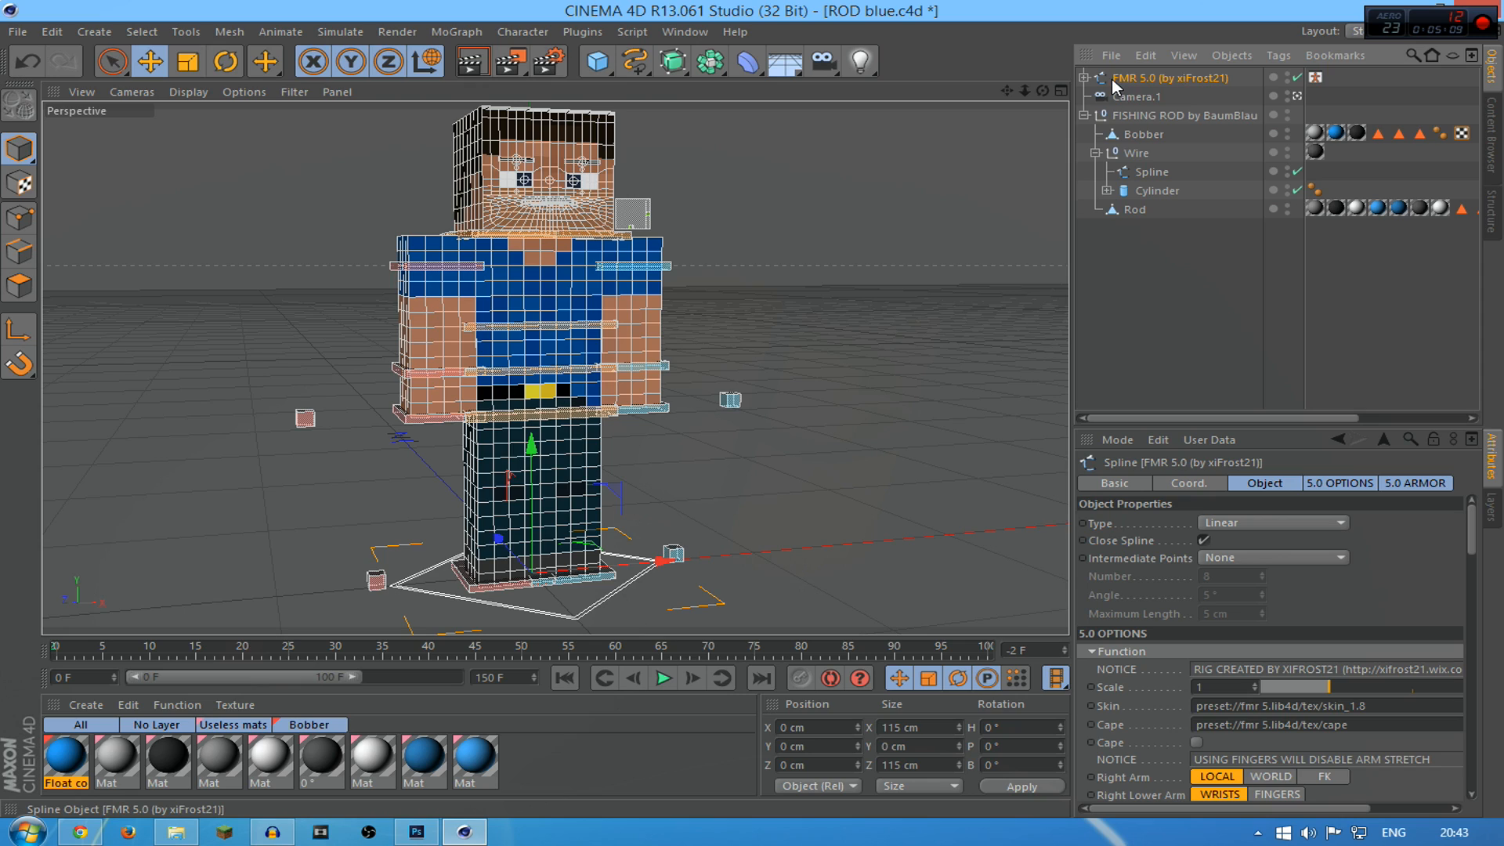
click(1084, 116)
click(1085, 116)
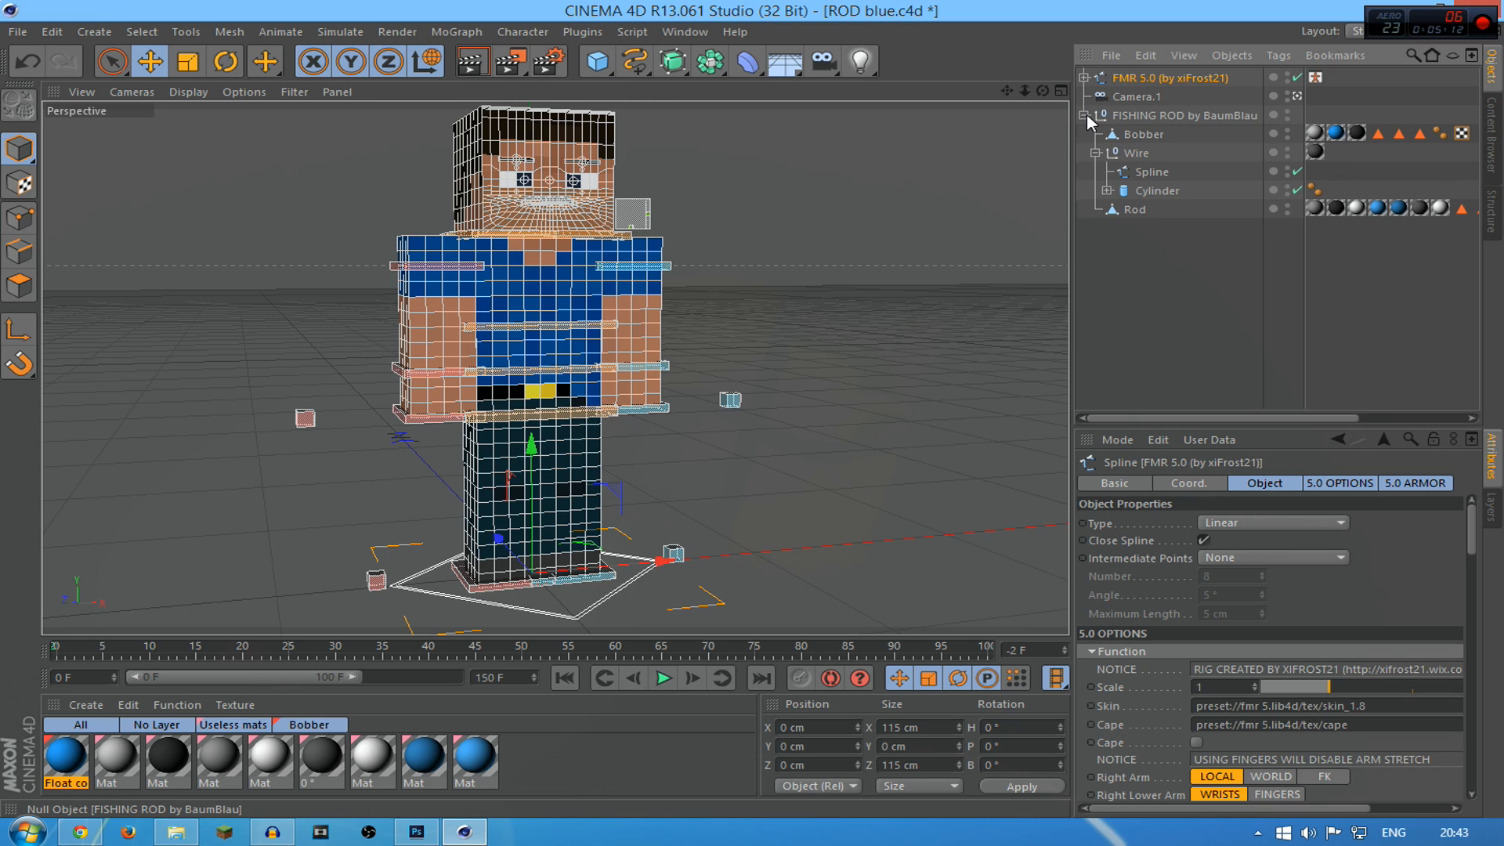
click(1084, 115)
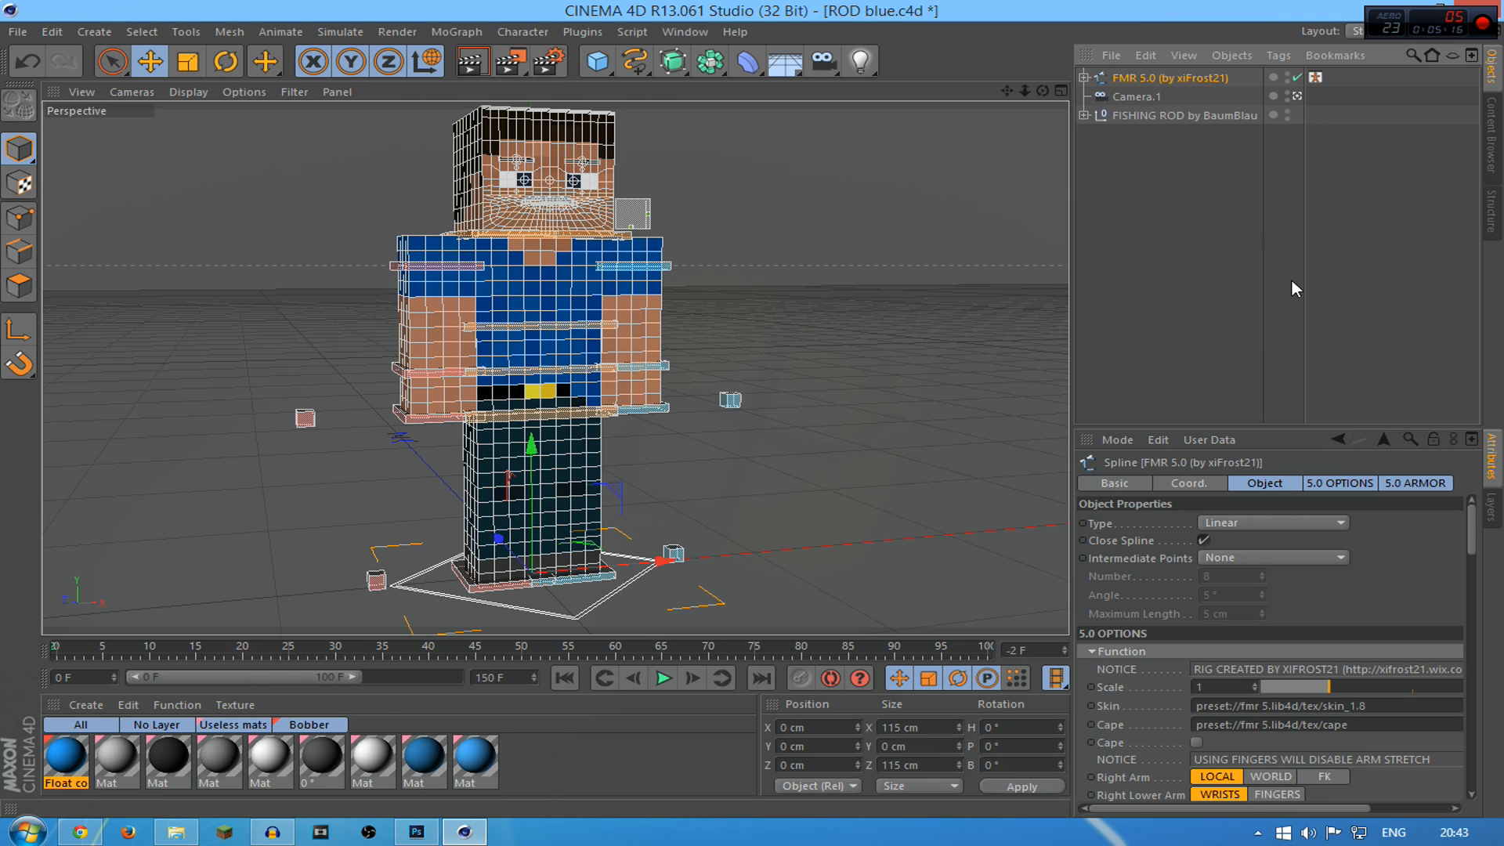
click(1085, 116)
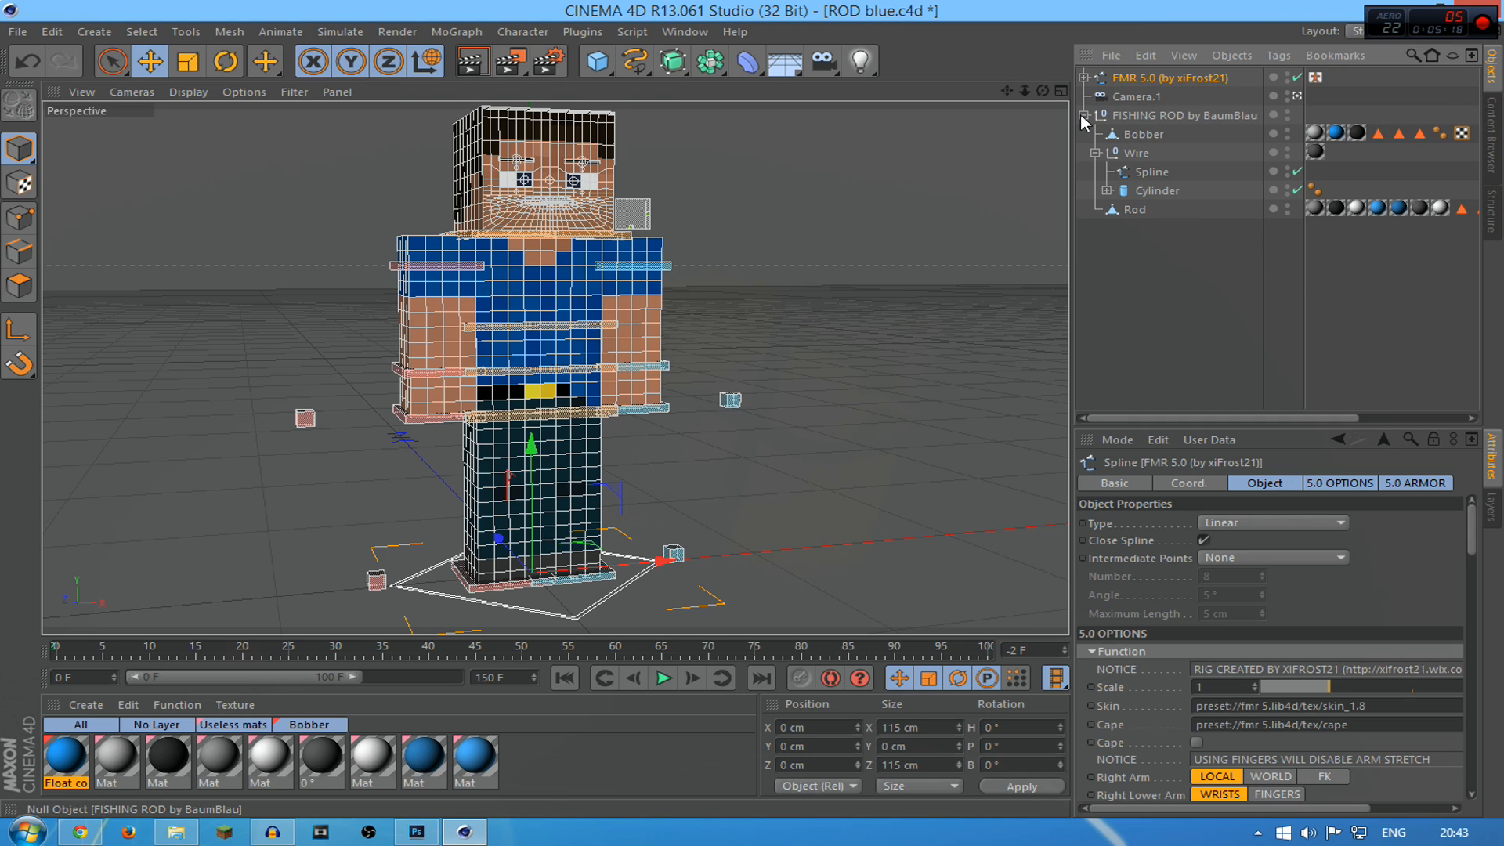
click(1084, 116)
click(1084, 115)
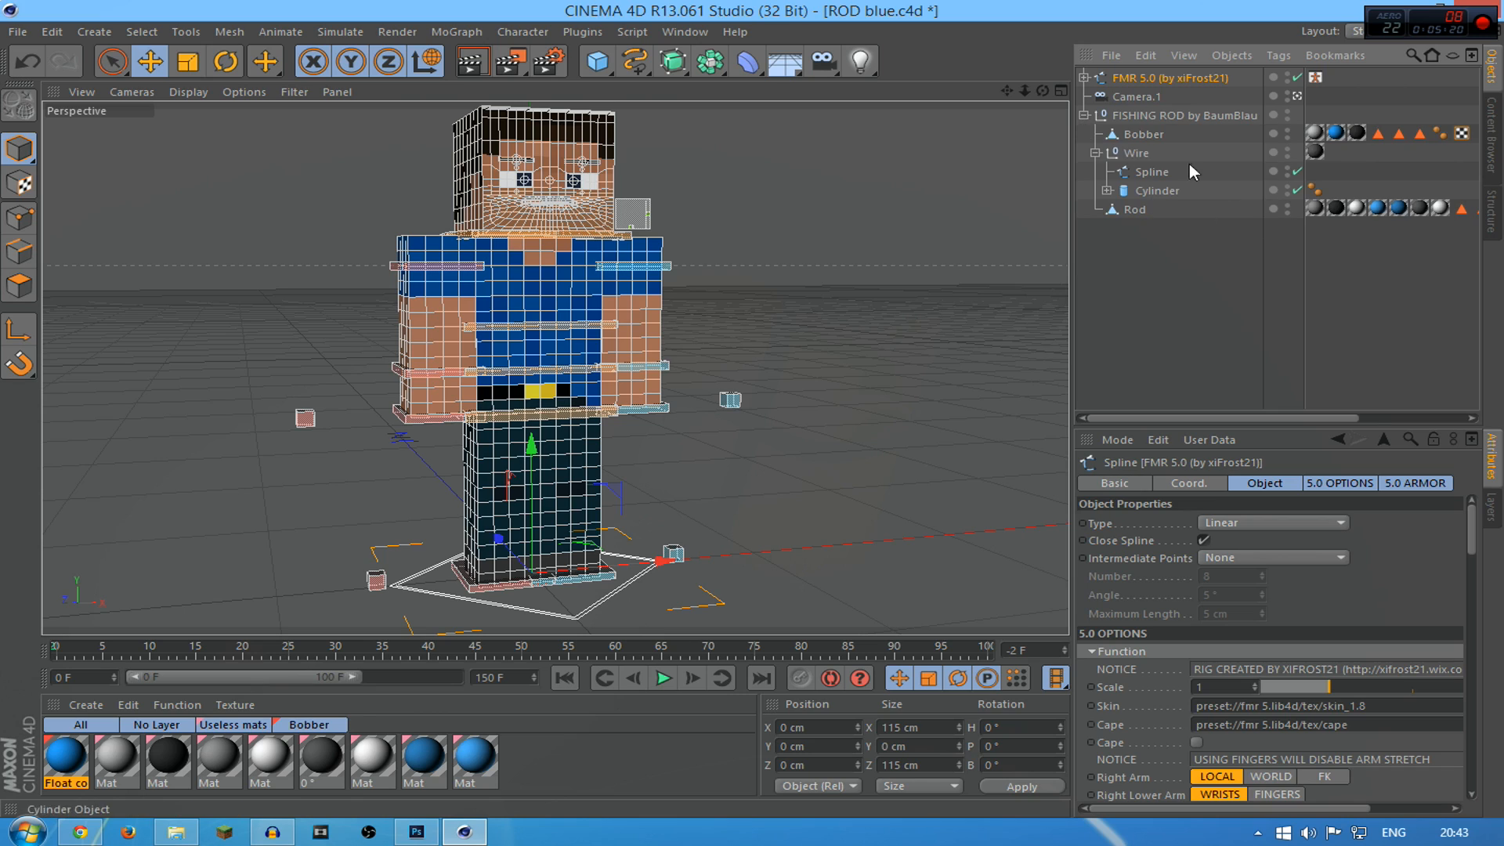
click(1084, 115)
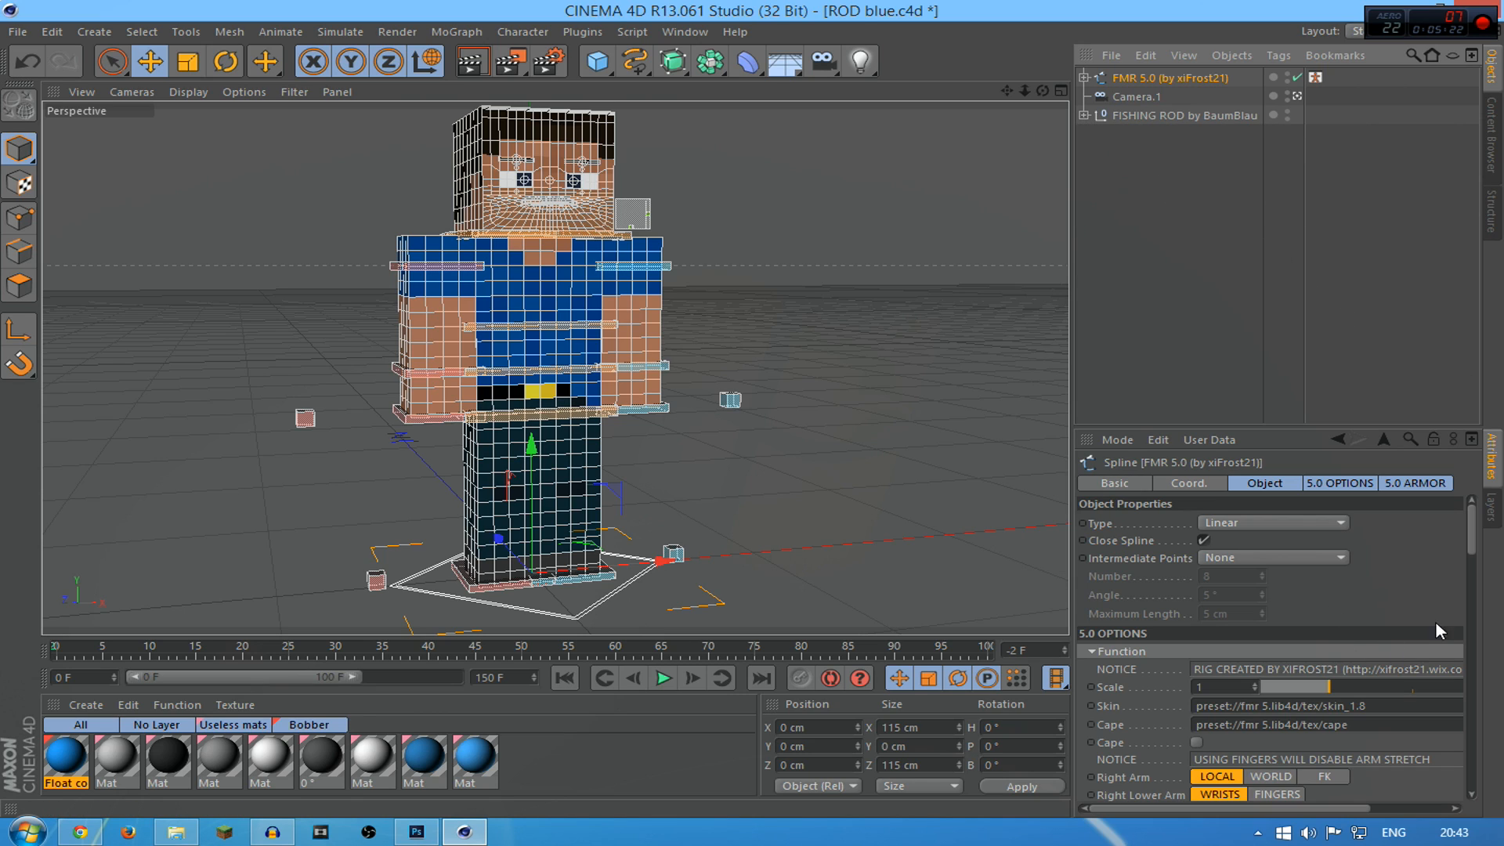
Load No Eyes.png from the Tutorial\Files folder as the skin texture of the FMR 5.0 rig
scroll(1462, 551, down, 3)
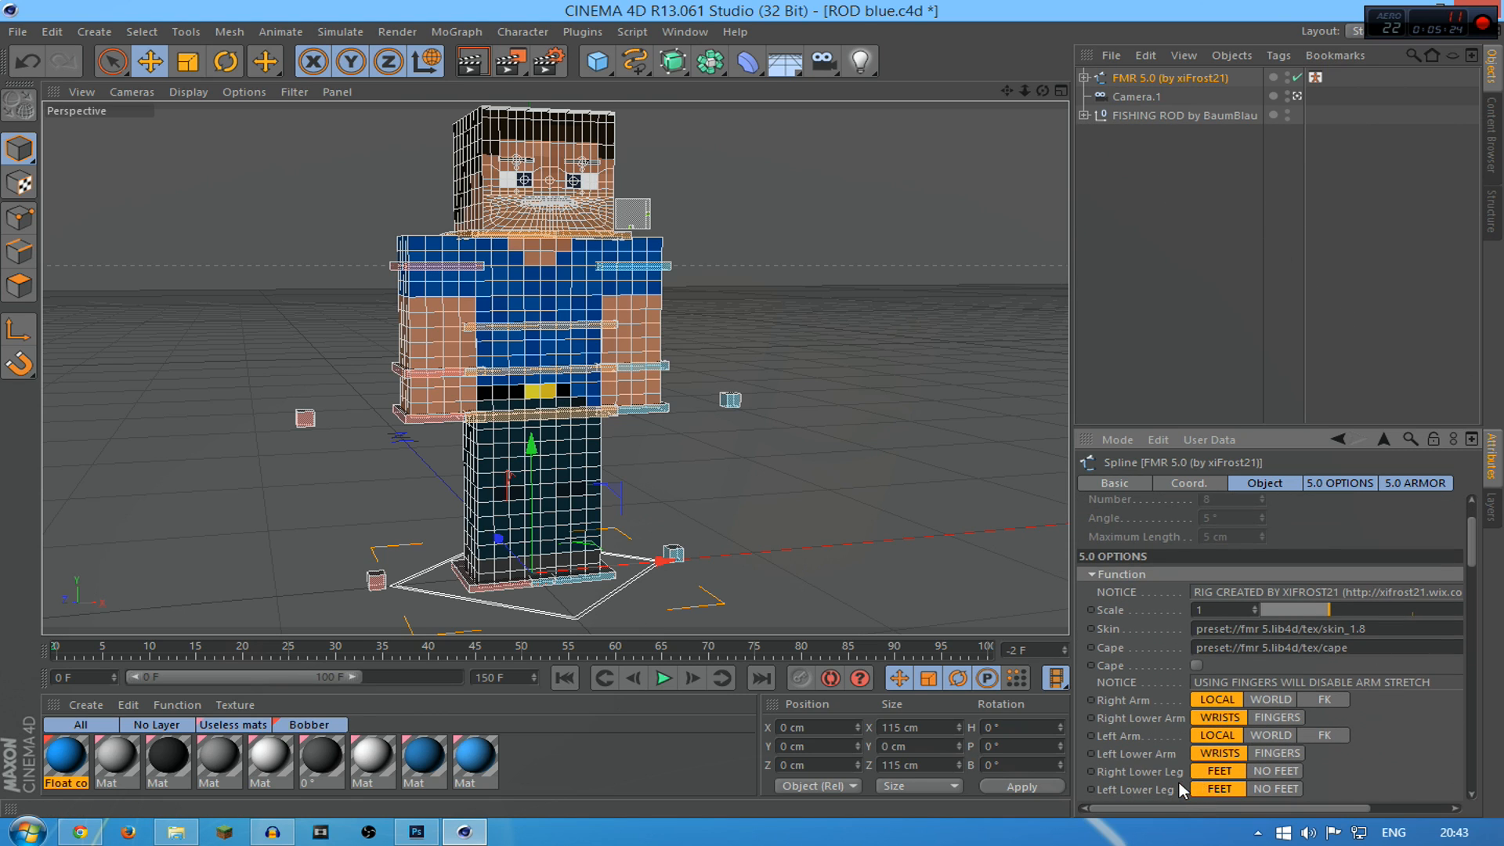
drag(1116, 808, 1199, 742)
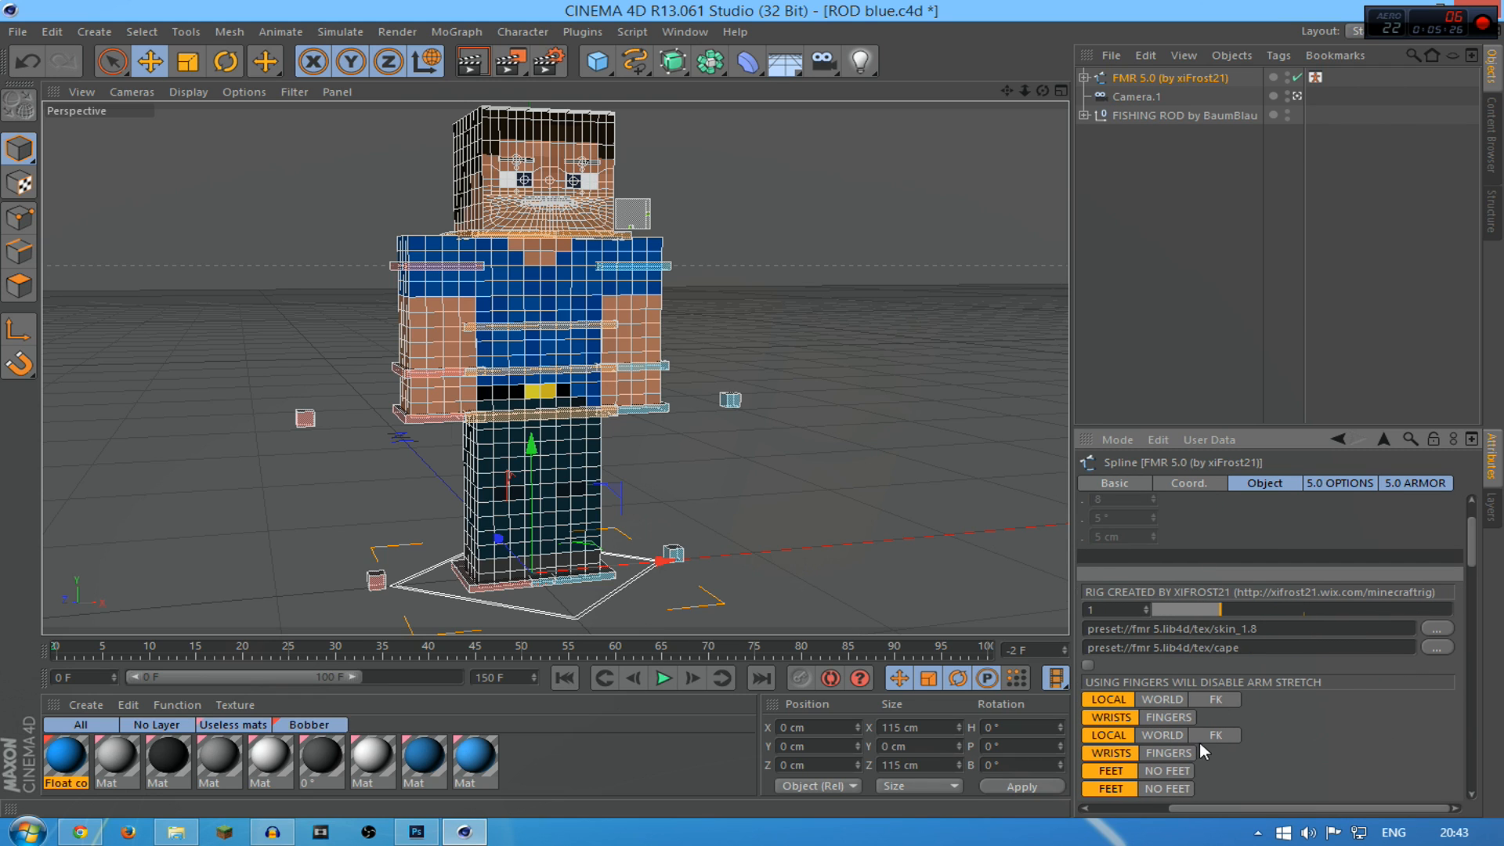
click(1431, 628)
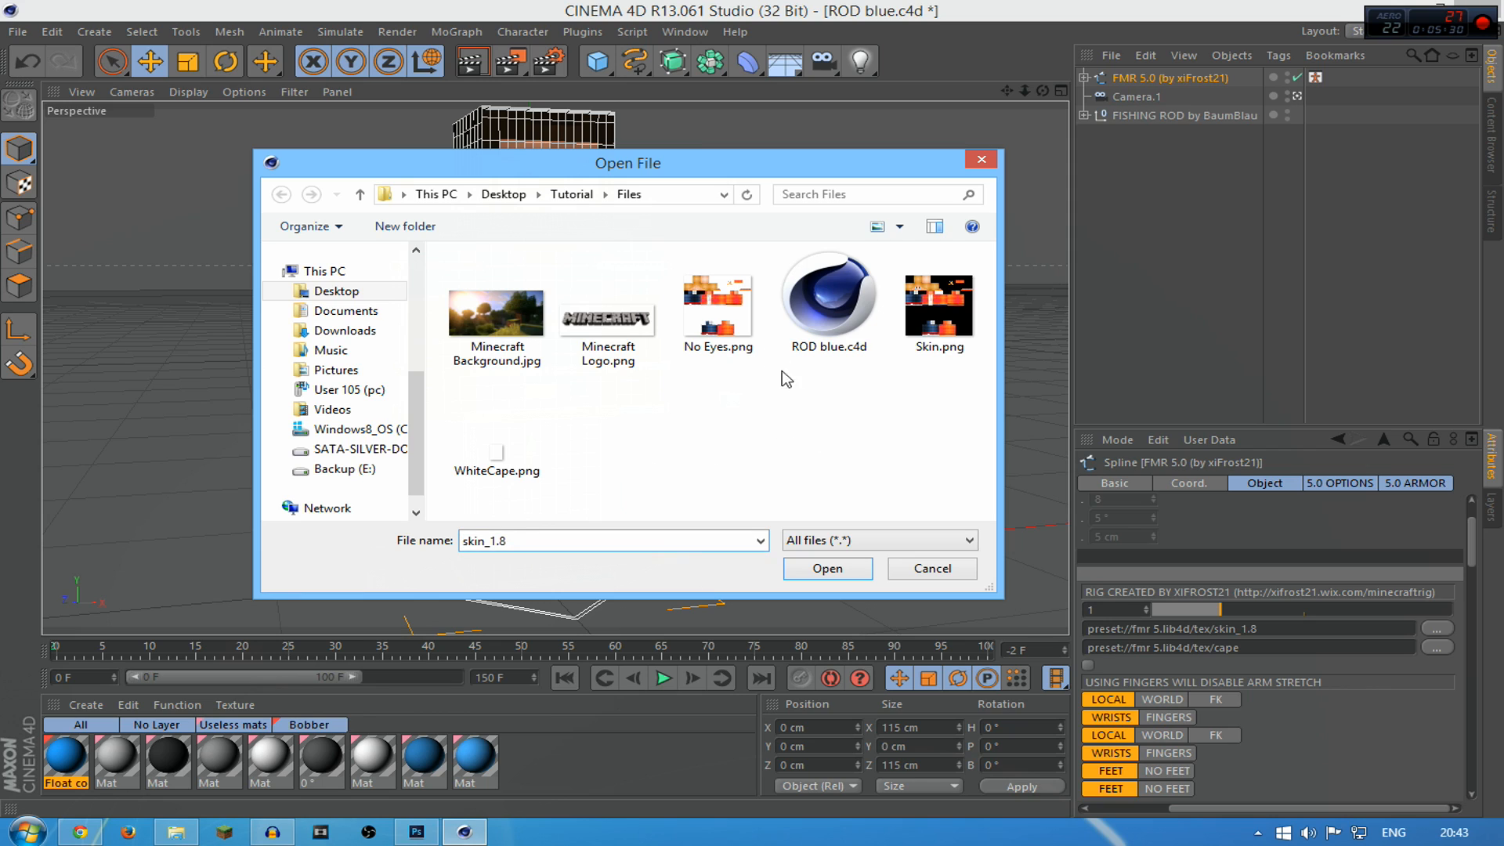
click(716, 307)
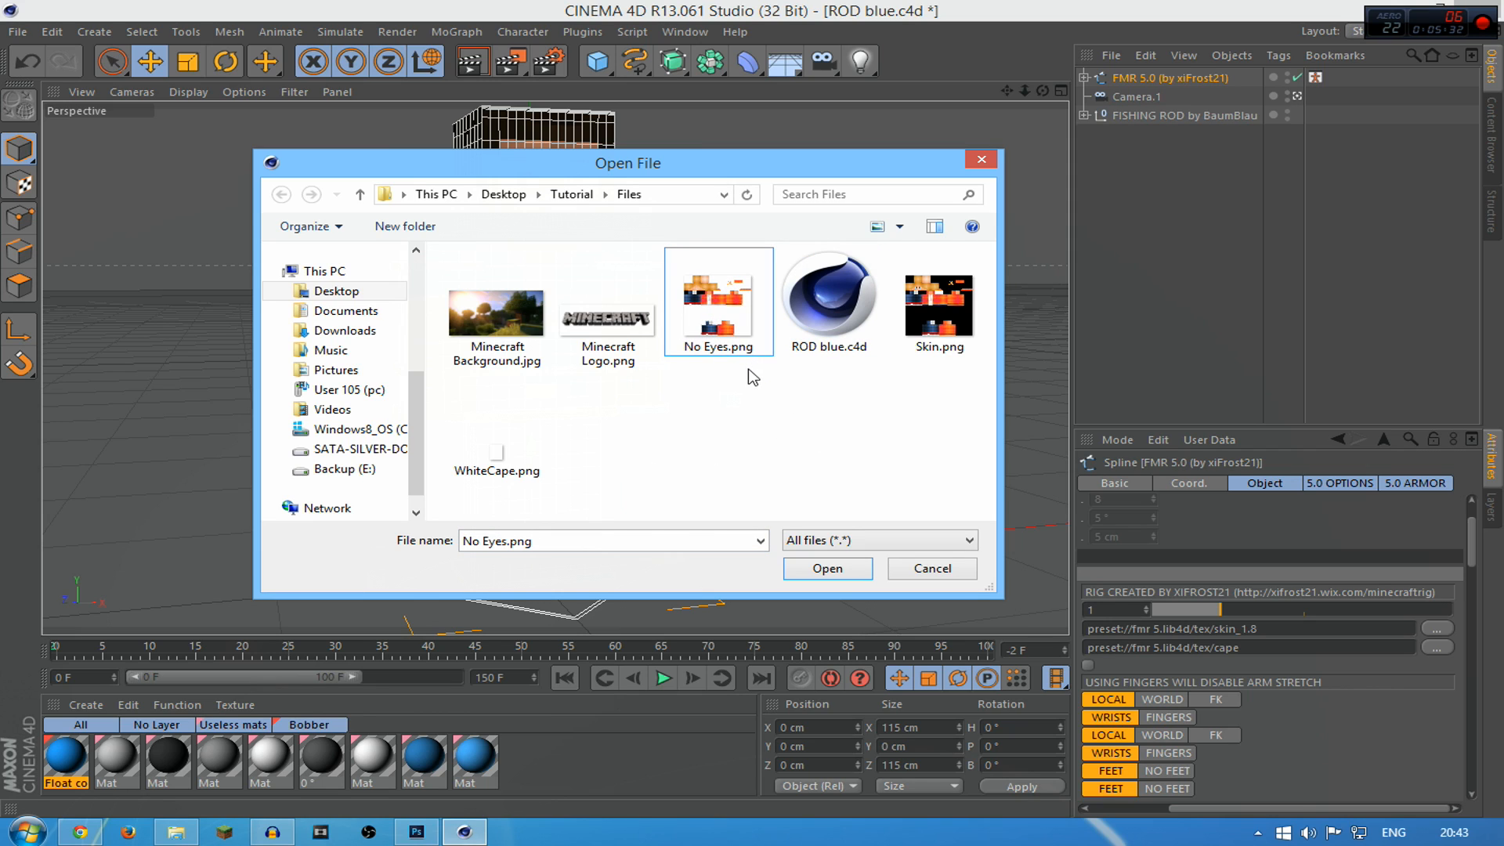
click(931, 321)
click(719, 329)
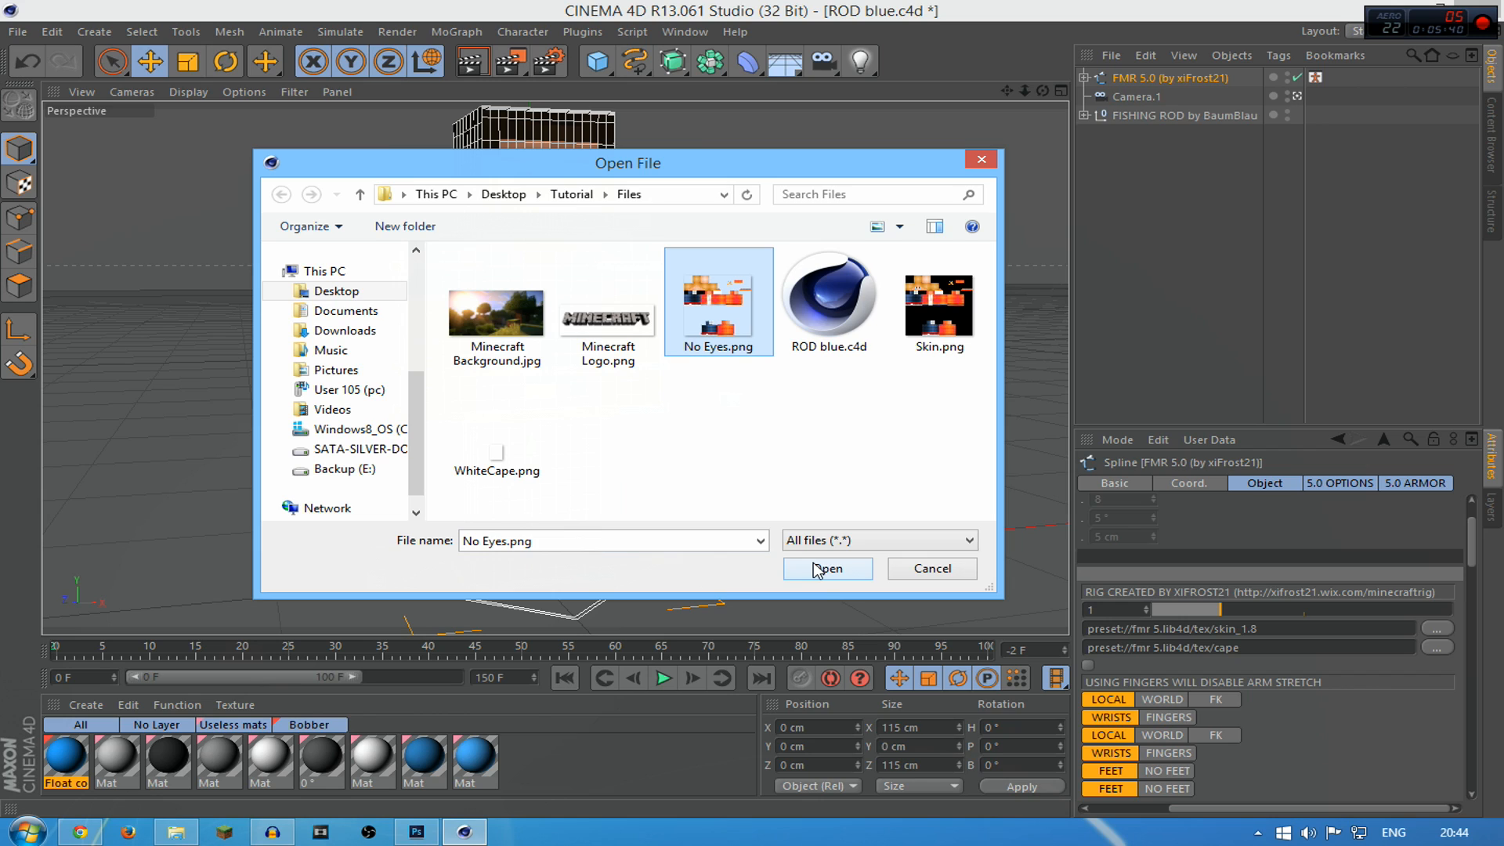
click(762, 468)
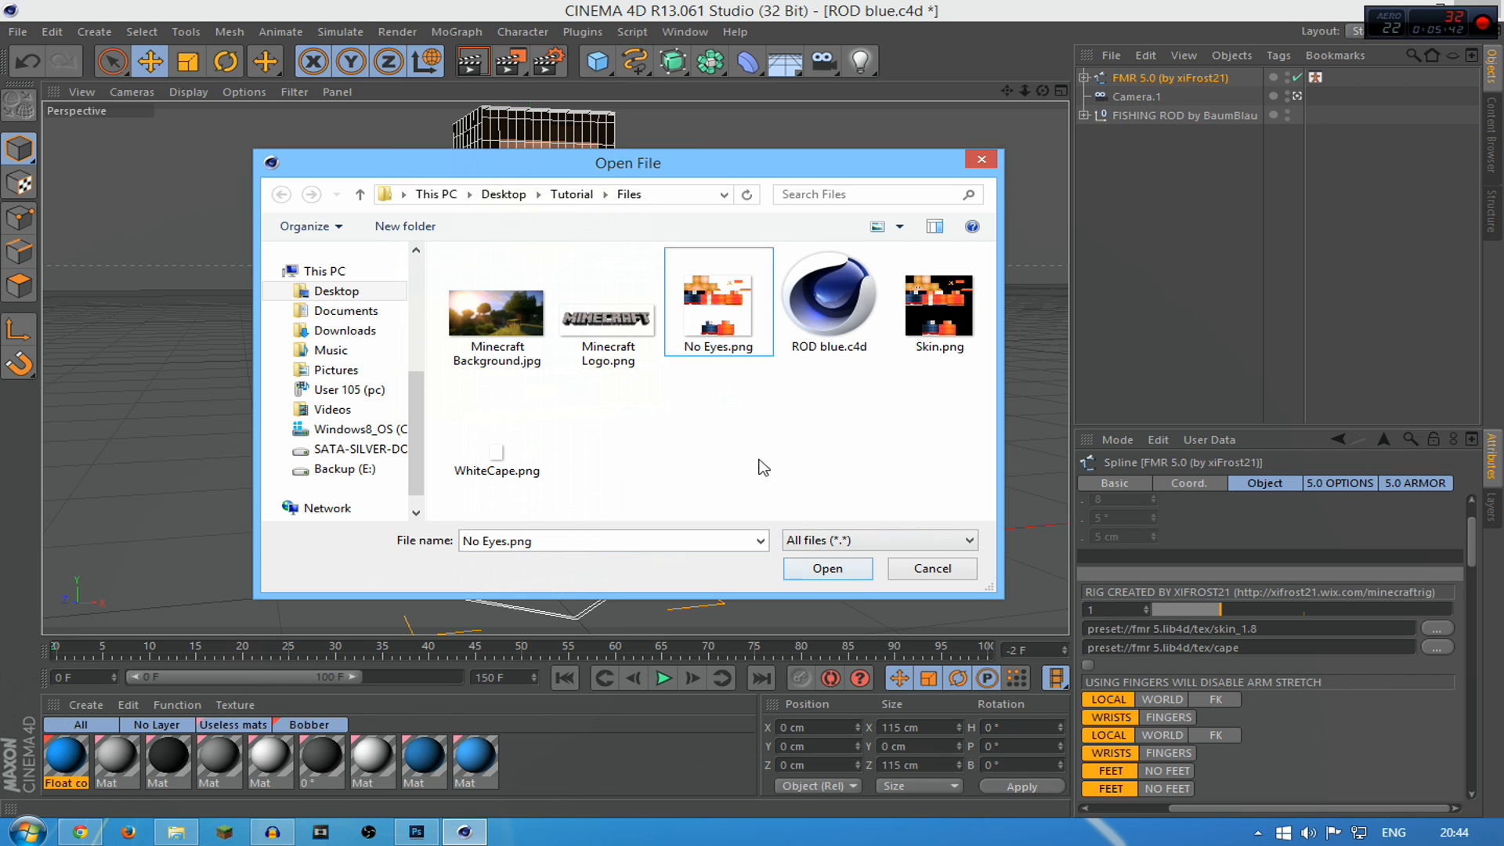
click(811, 569)
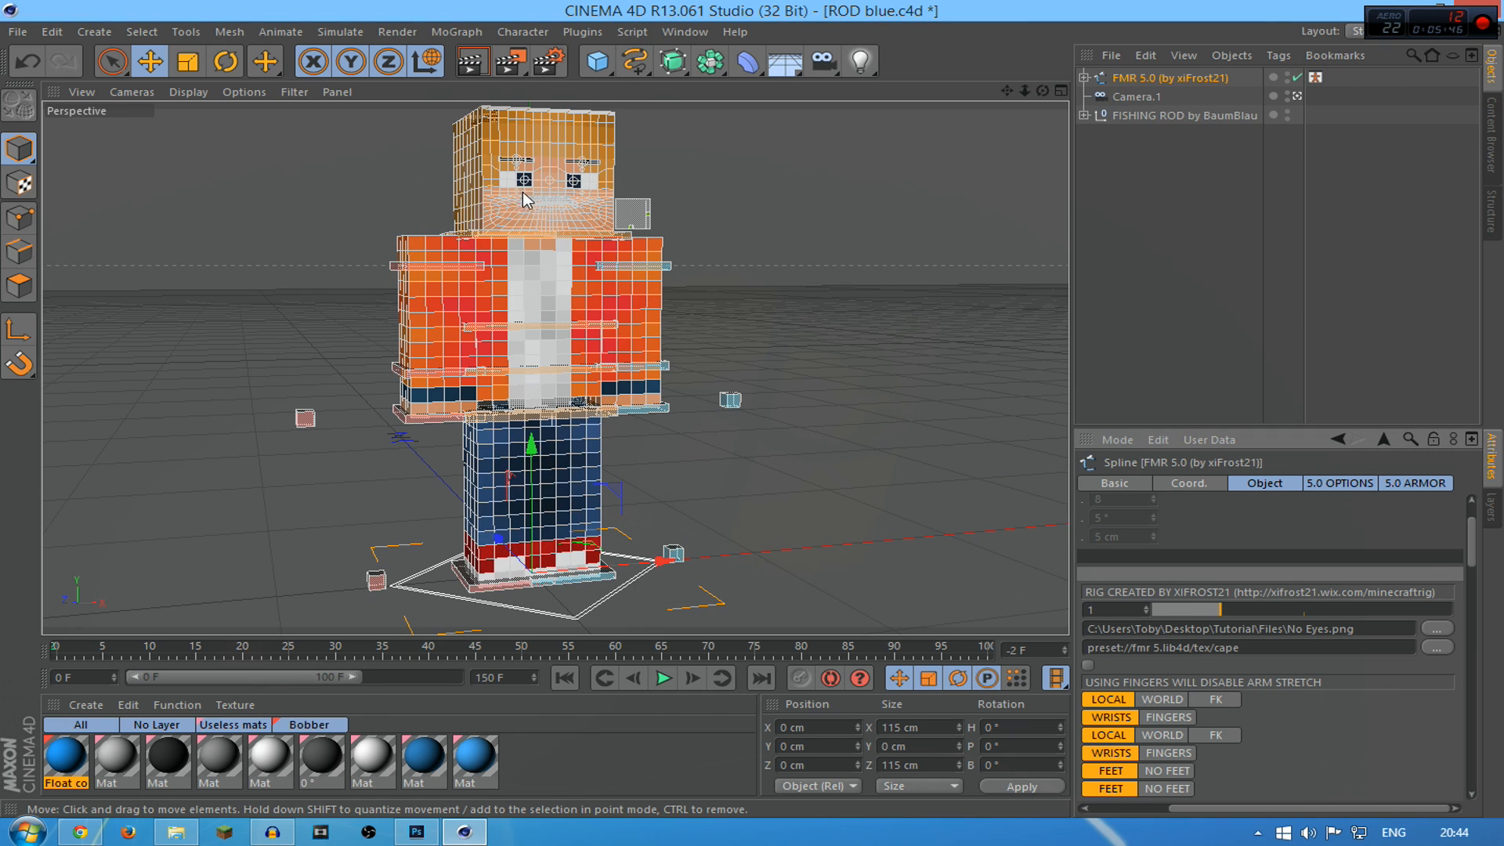
Try double eyes and a disabled mouth in the rig's face options, restoring single eyes and the mouth
drag(1469, 543, 1478, 574)
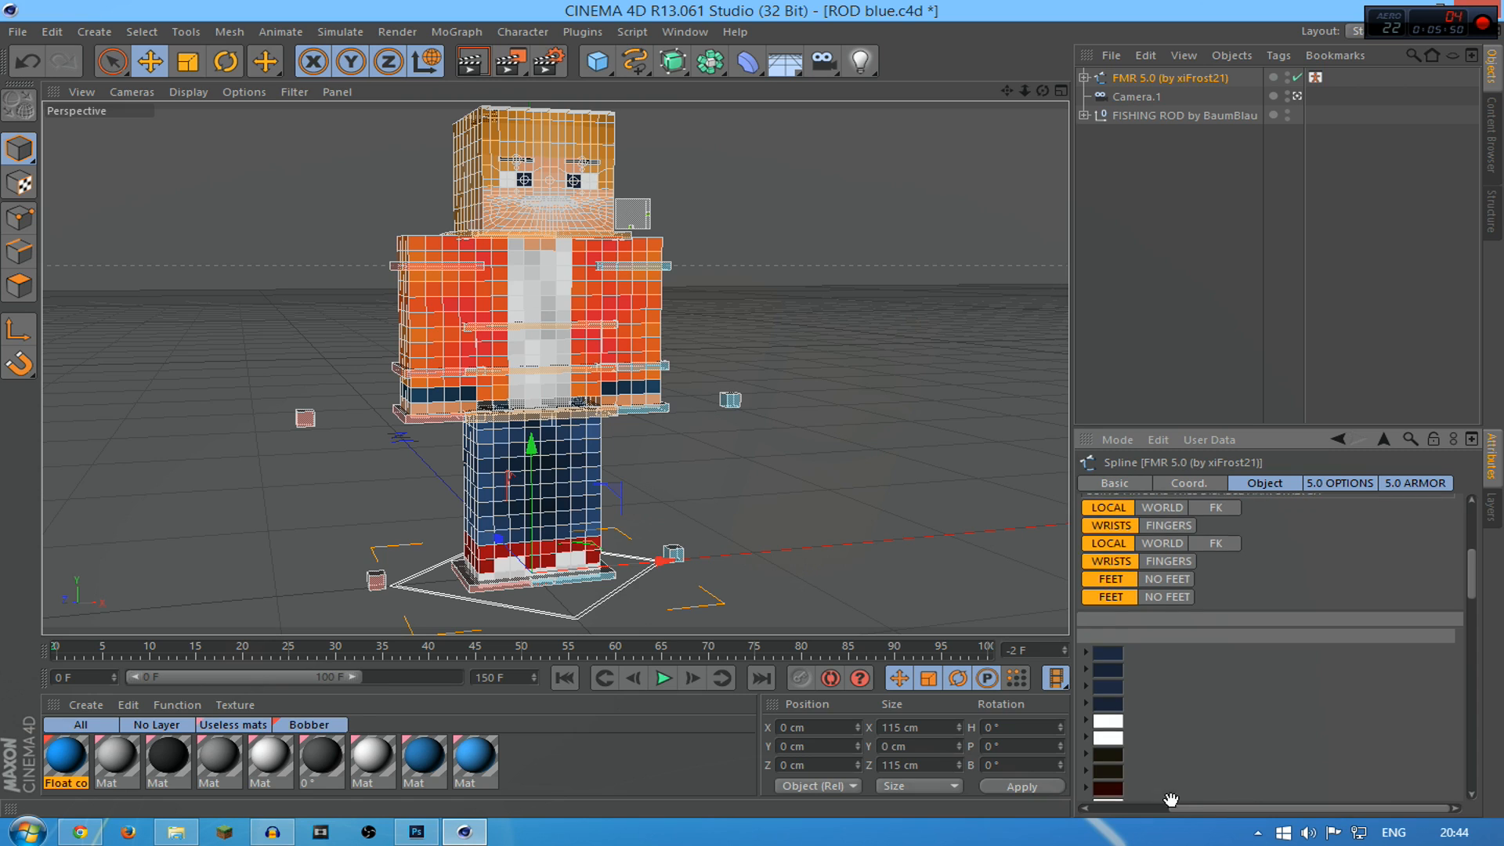
drag(1178, 807, 1082, 810)
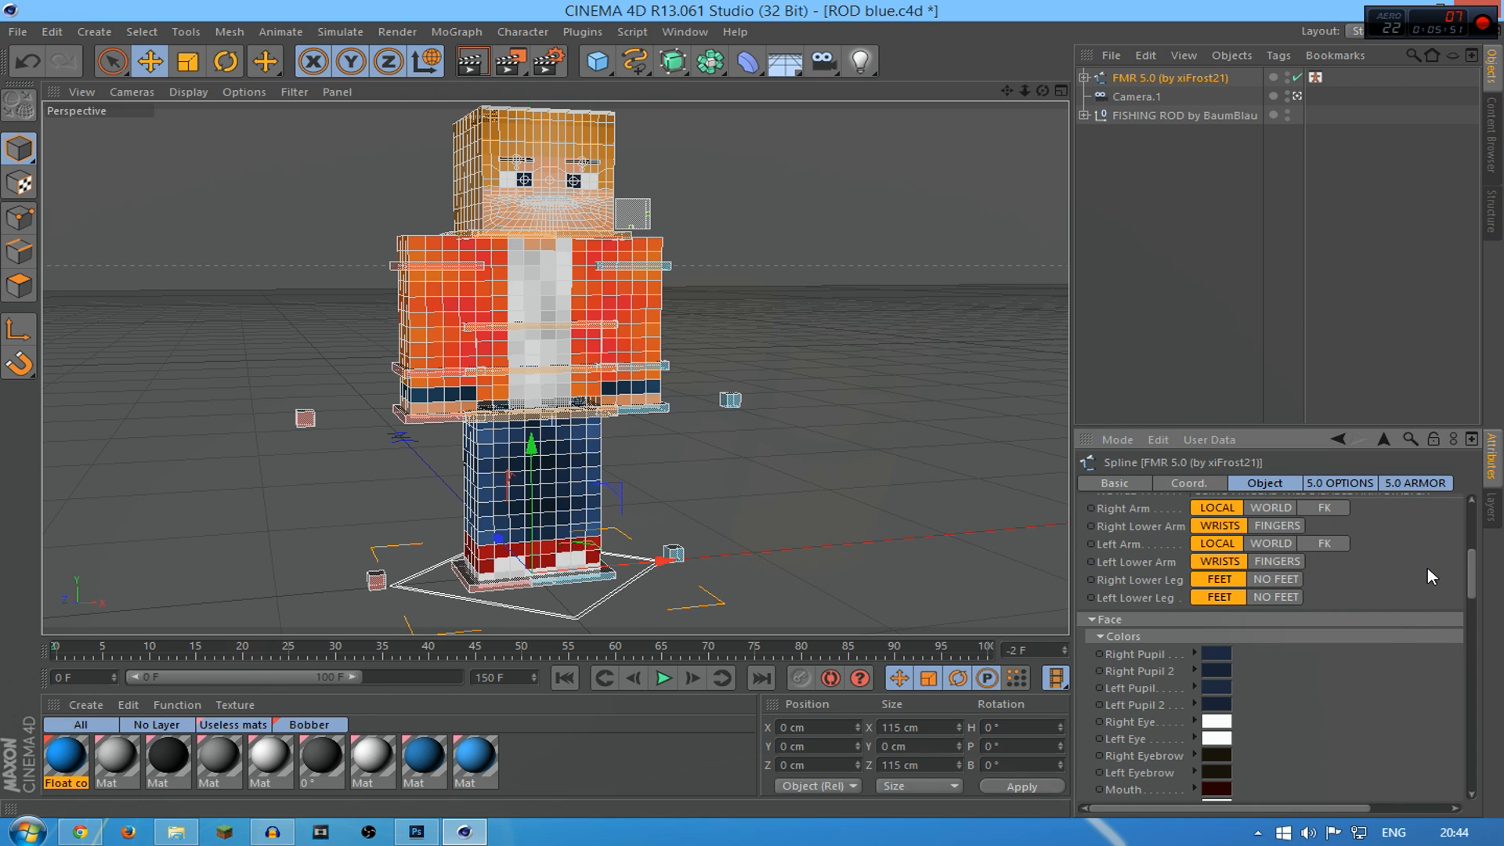
drag(1476, 559, 1496, 598)
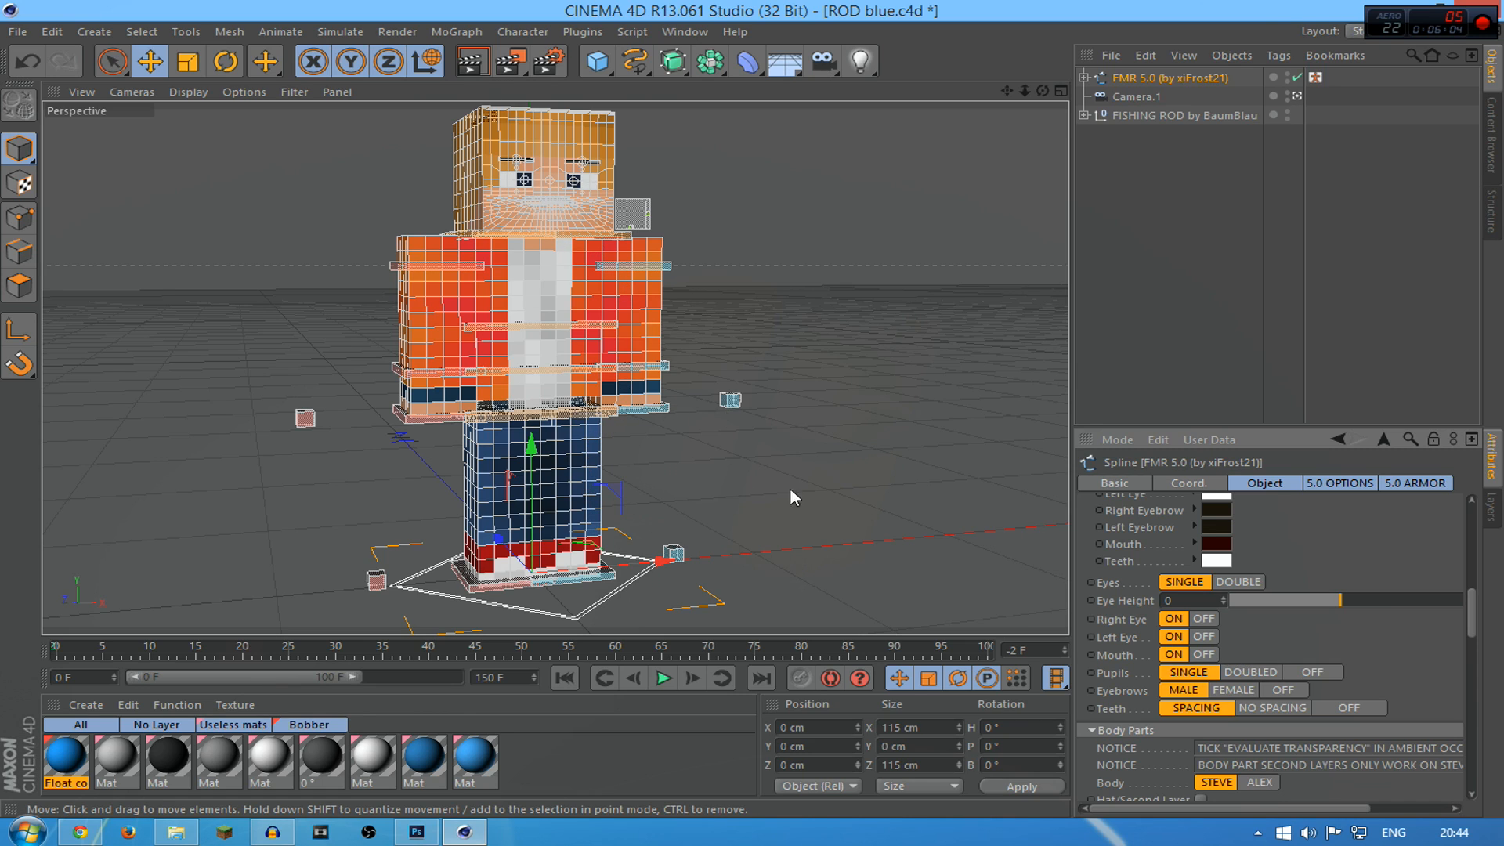
click(1219, 583)
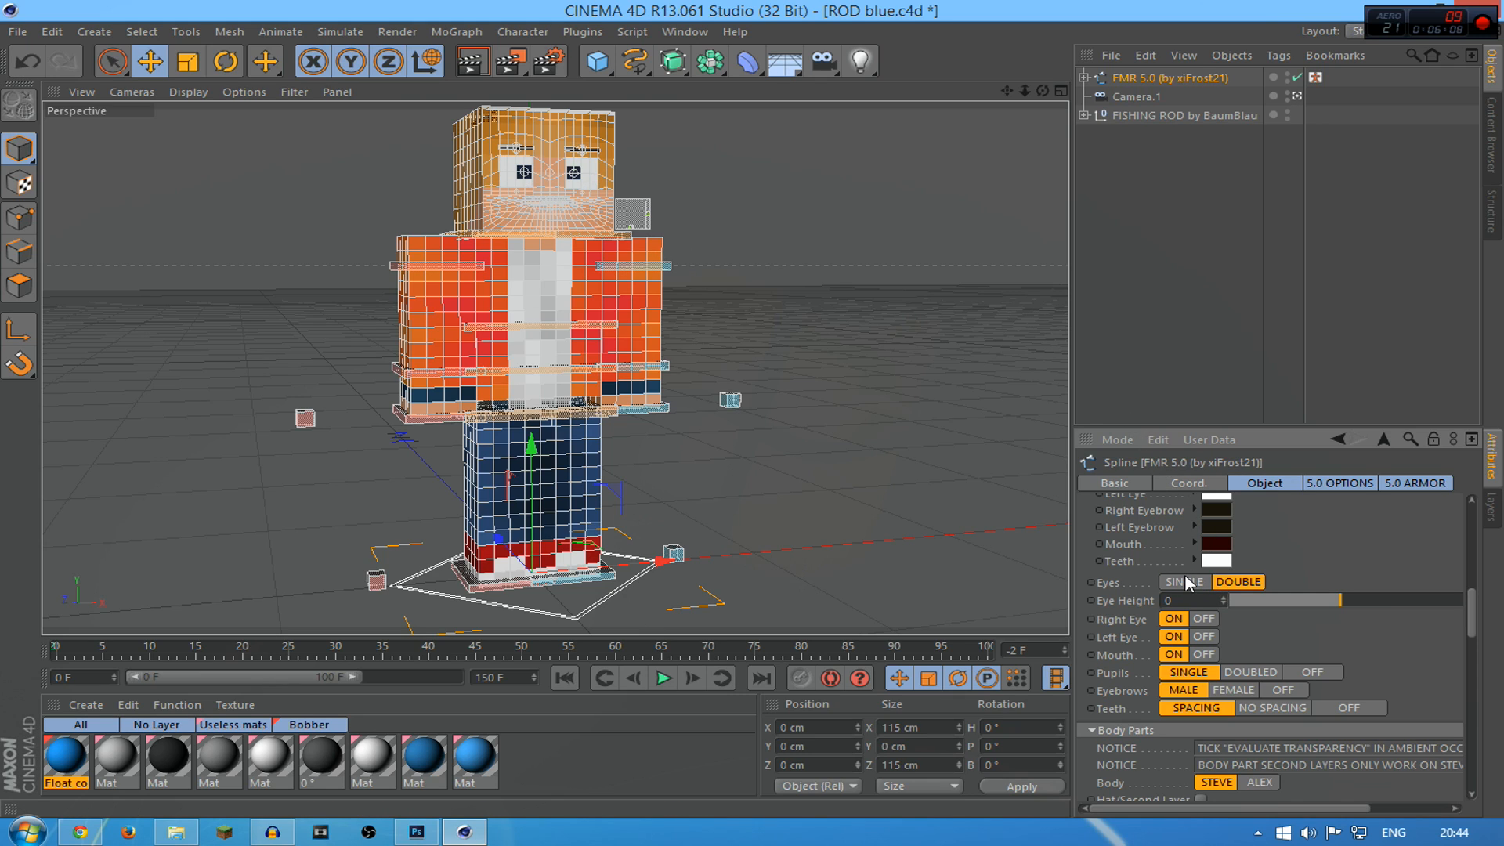
click(1186, 582)
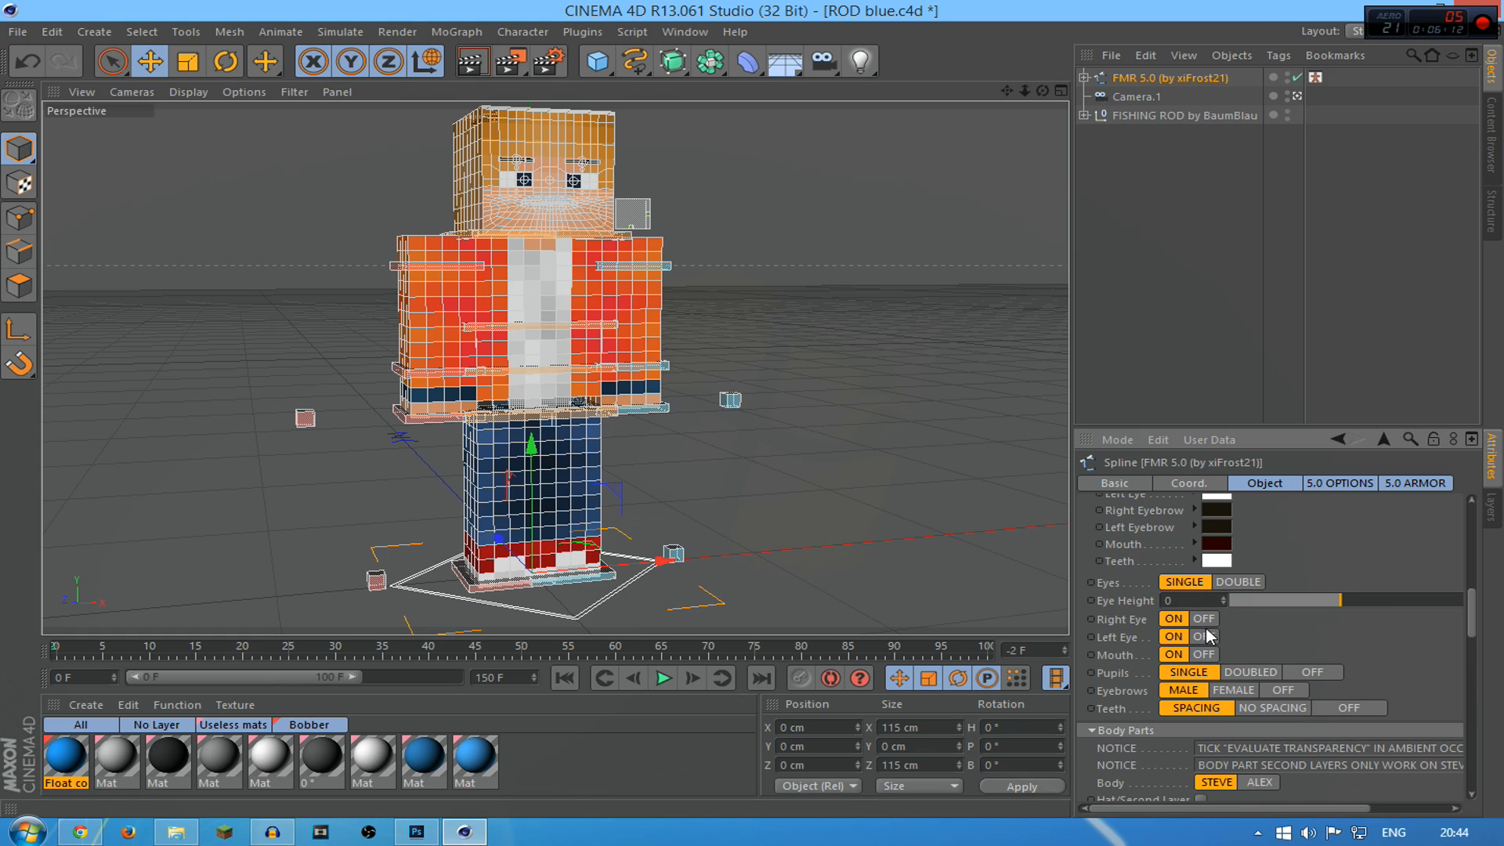
click(1204, 654)
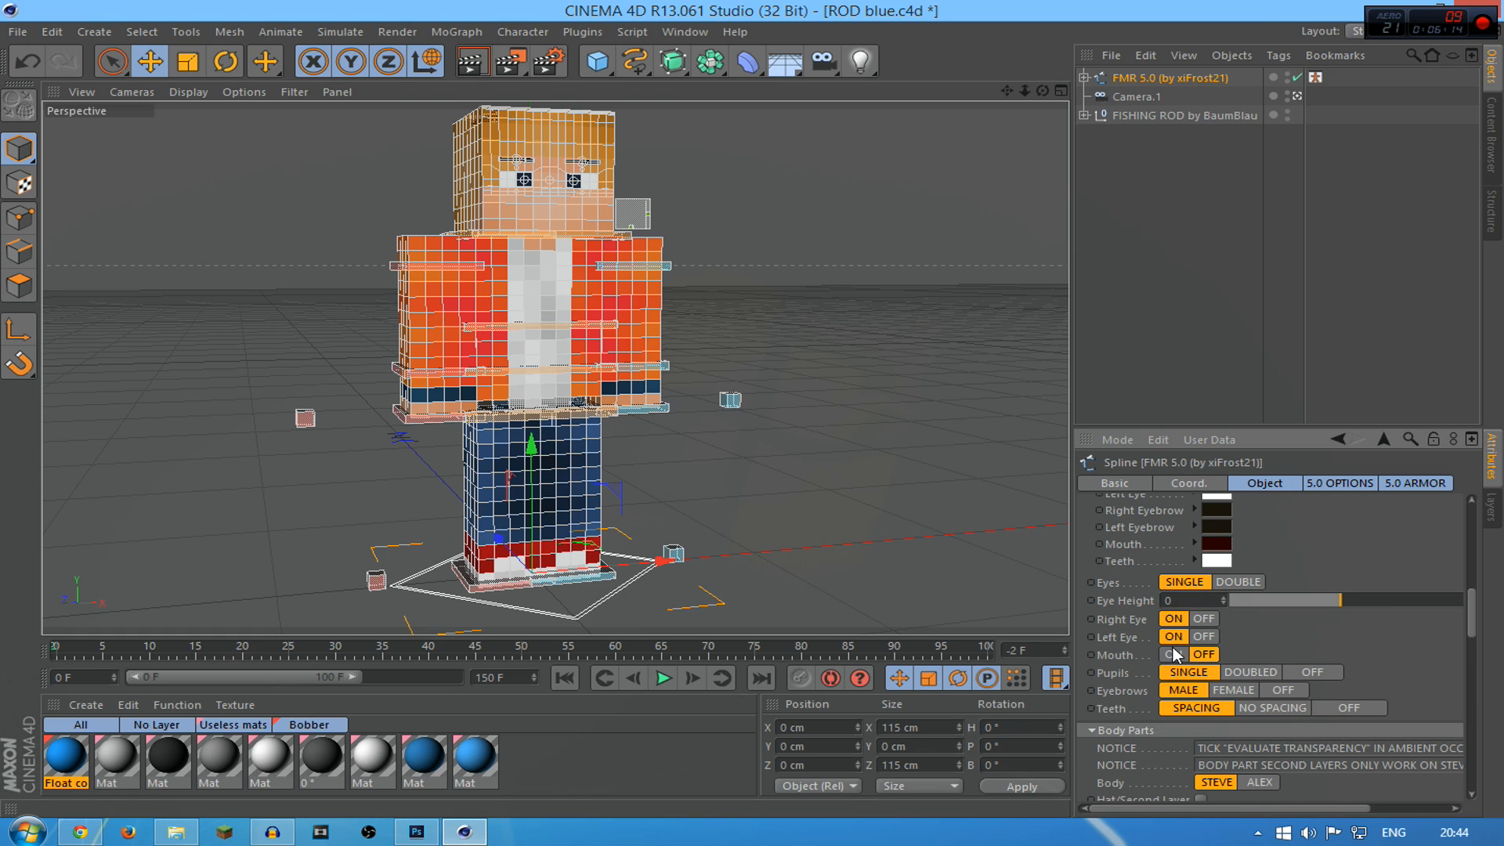
click(1173, 655)
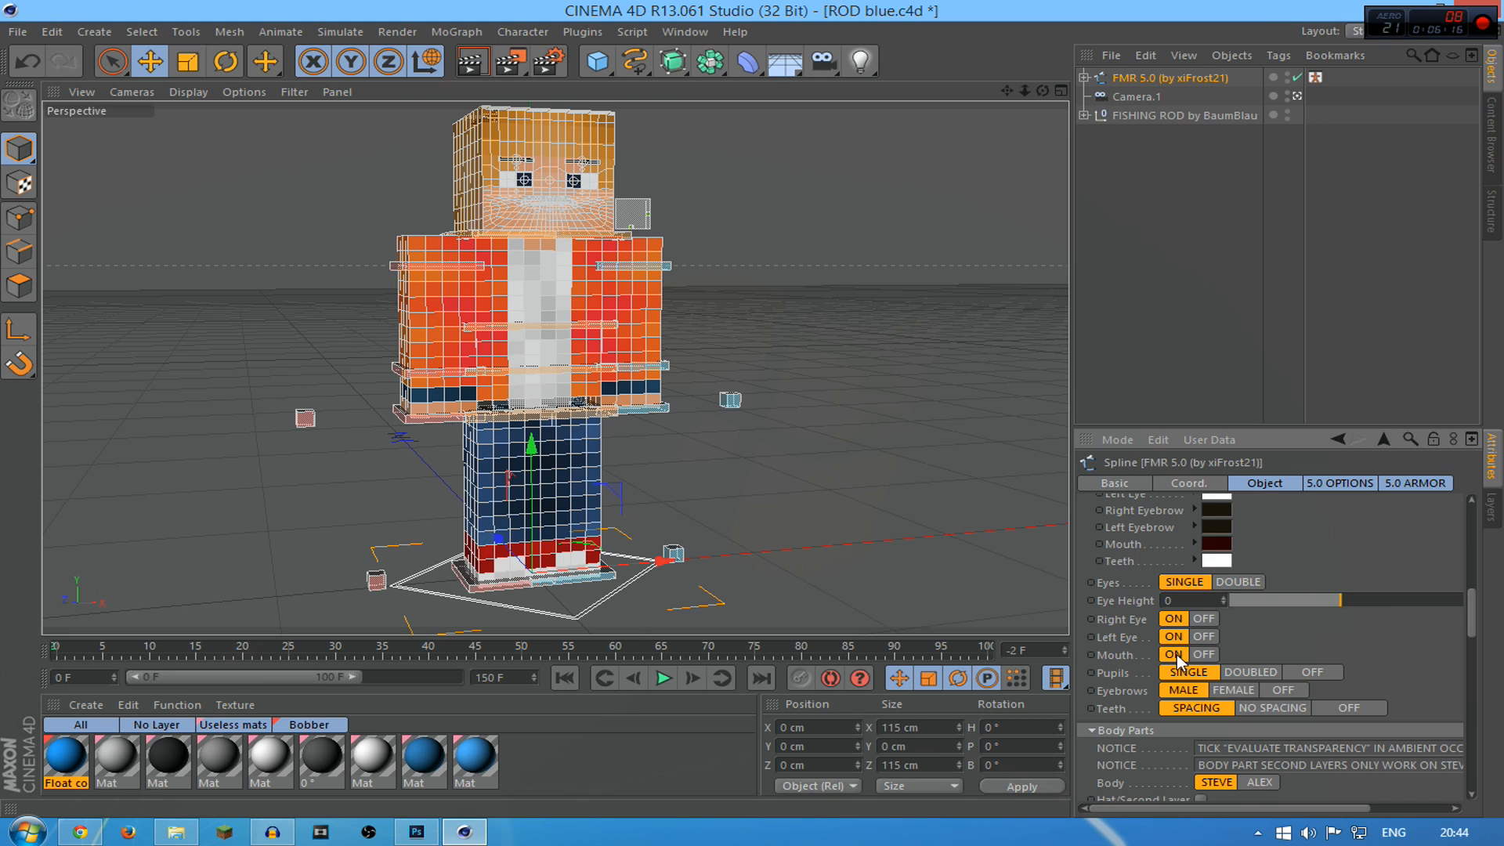
Set the rig's face options to doubled pupils, male eyebrows and teeth with no spacing
click(1235, 672)
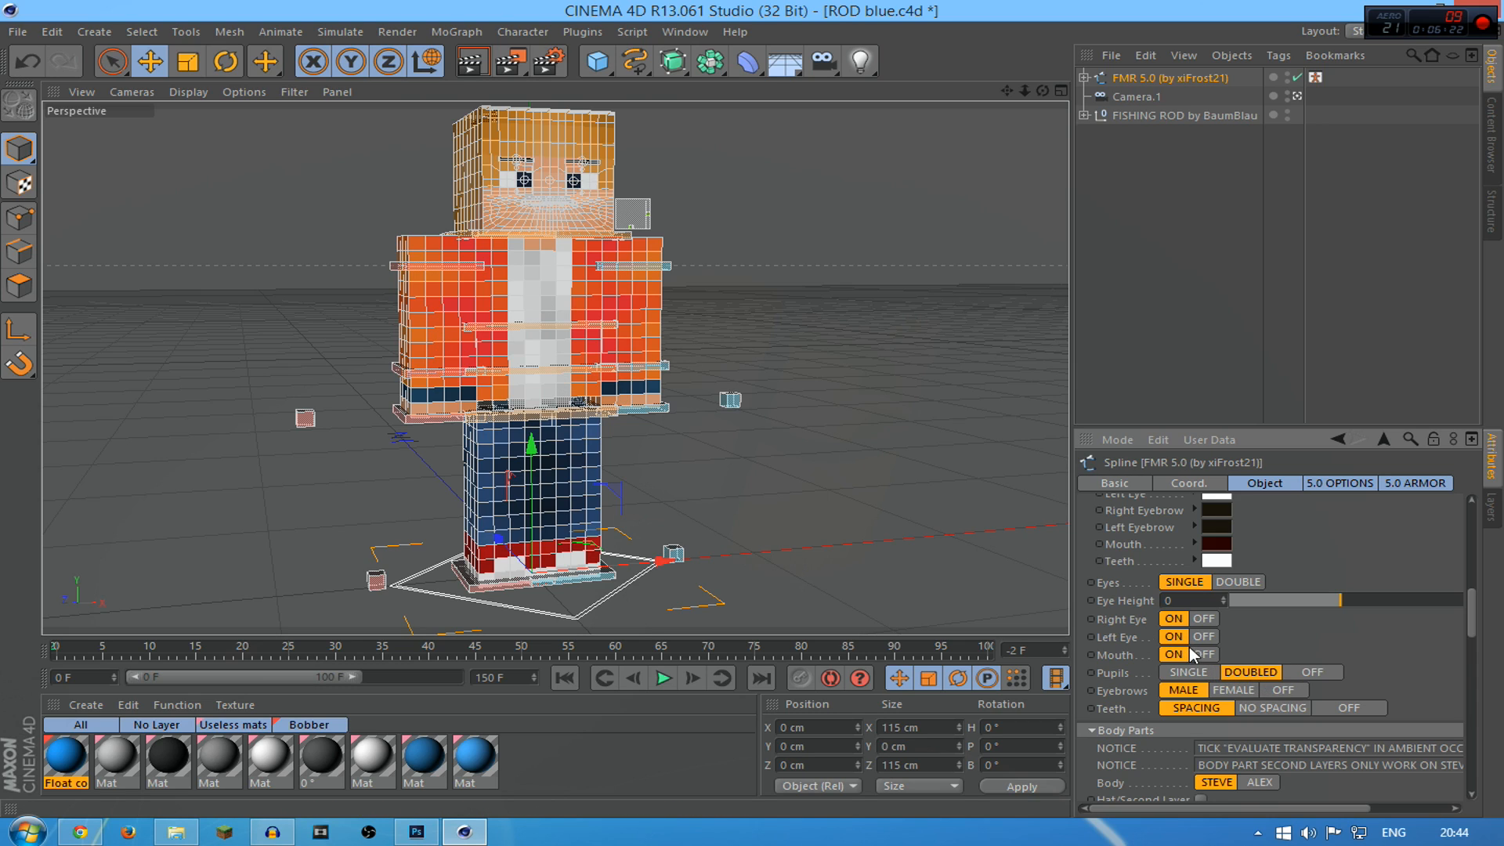
click(1191, 670)
click(1240, 672)
click(1235, 689)
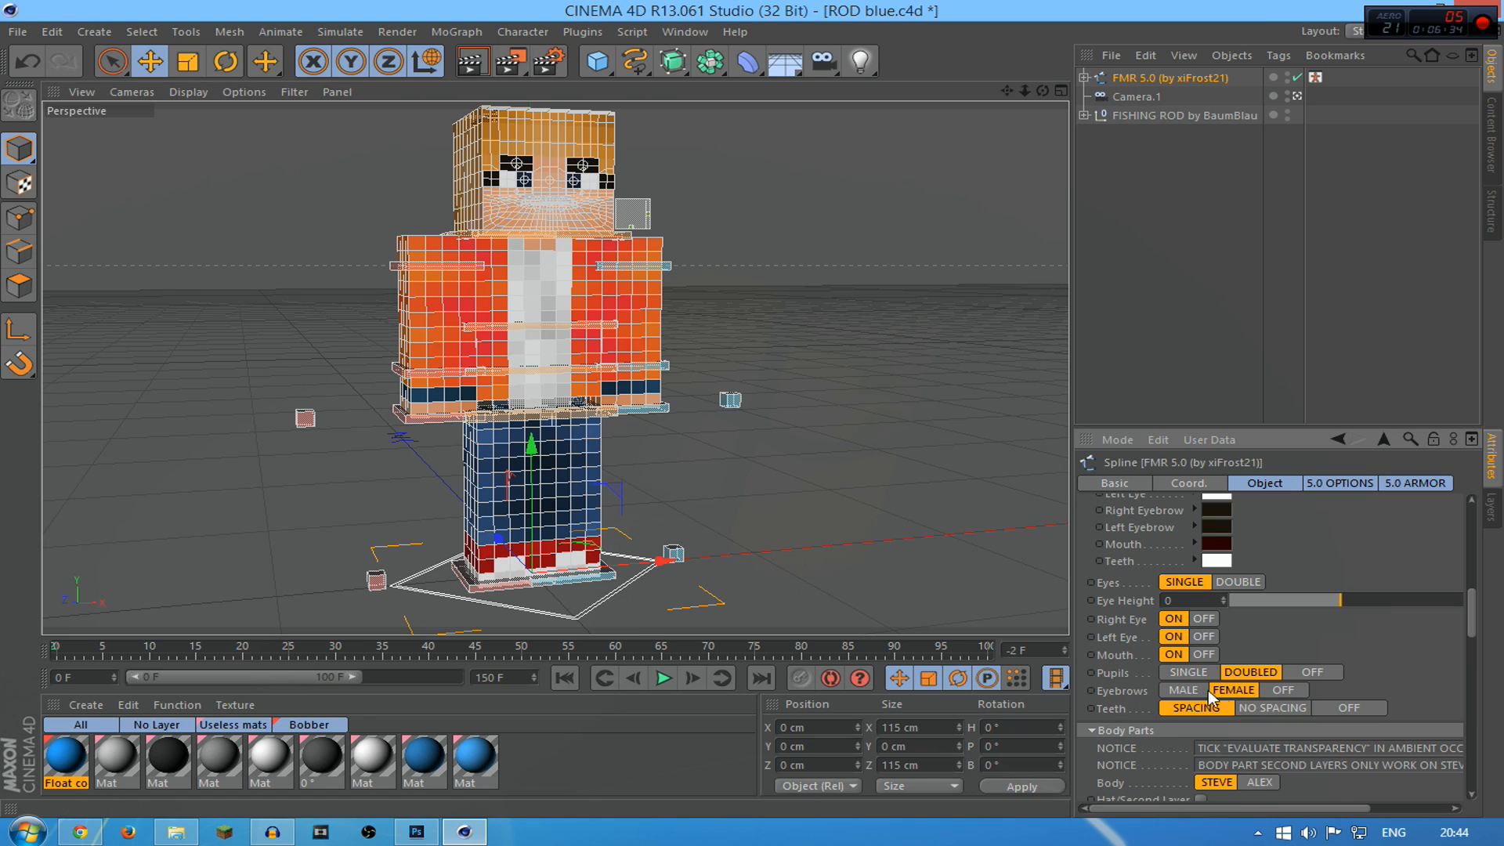
click(1193, 692)
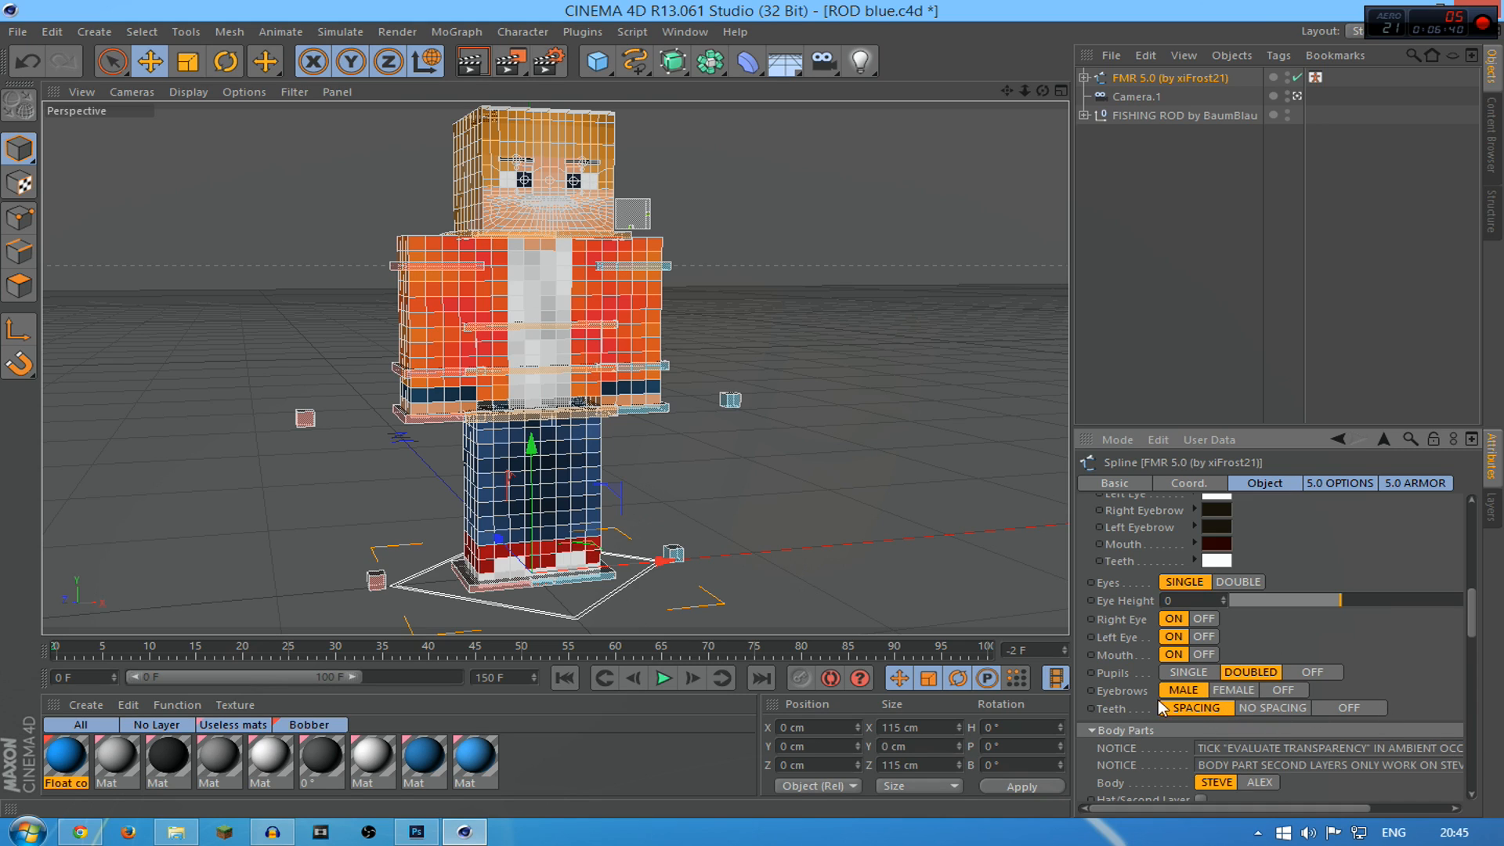
click(1277, 708)
drag(1471, 603, 1471, 633)
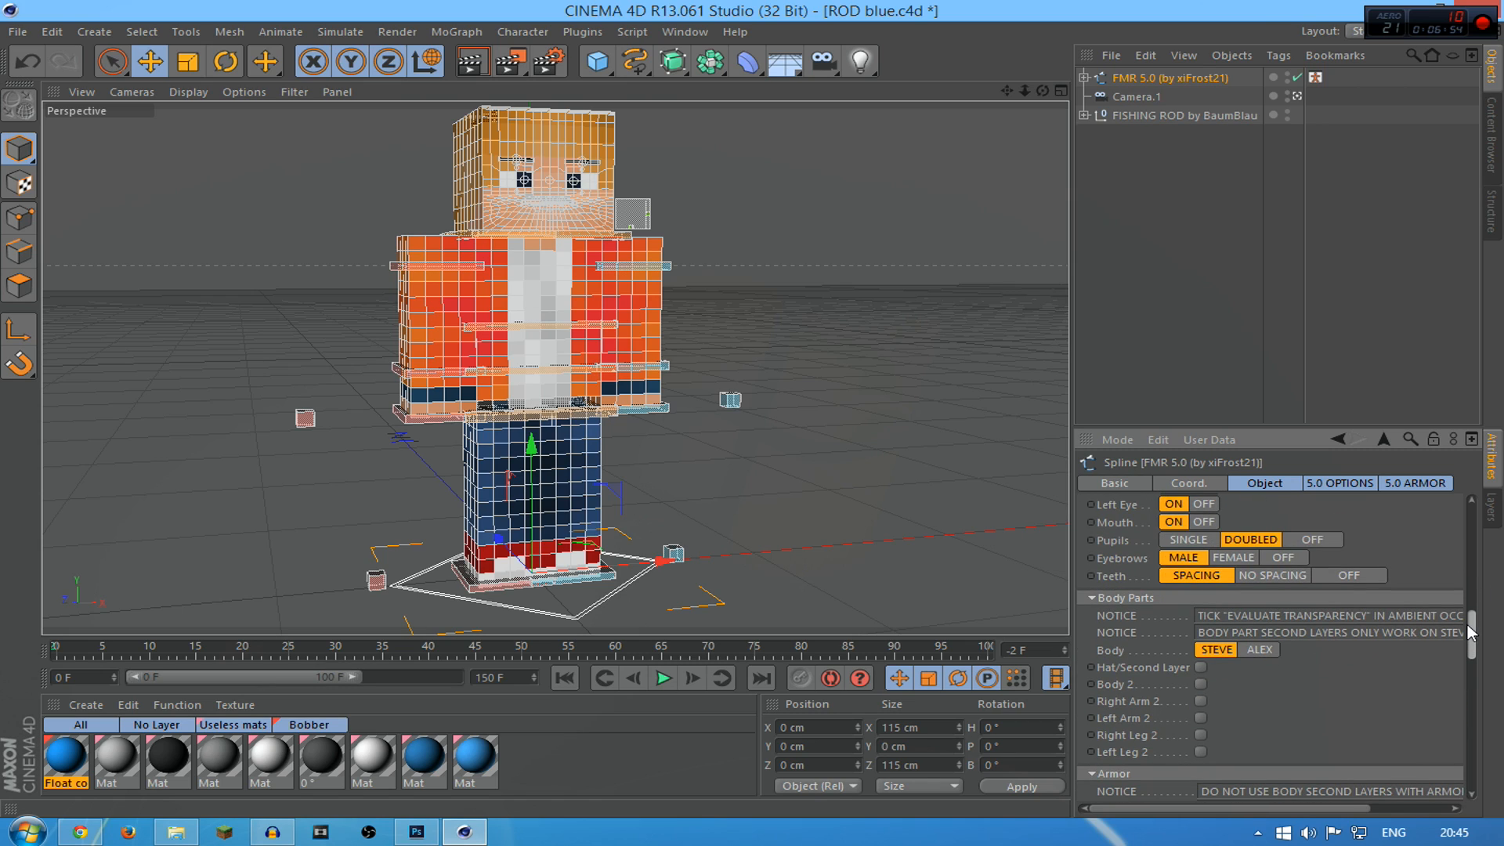
click(1272, 578)
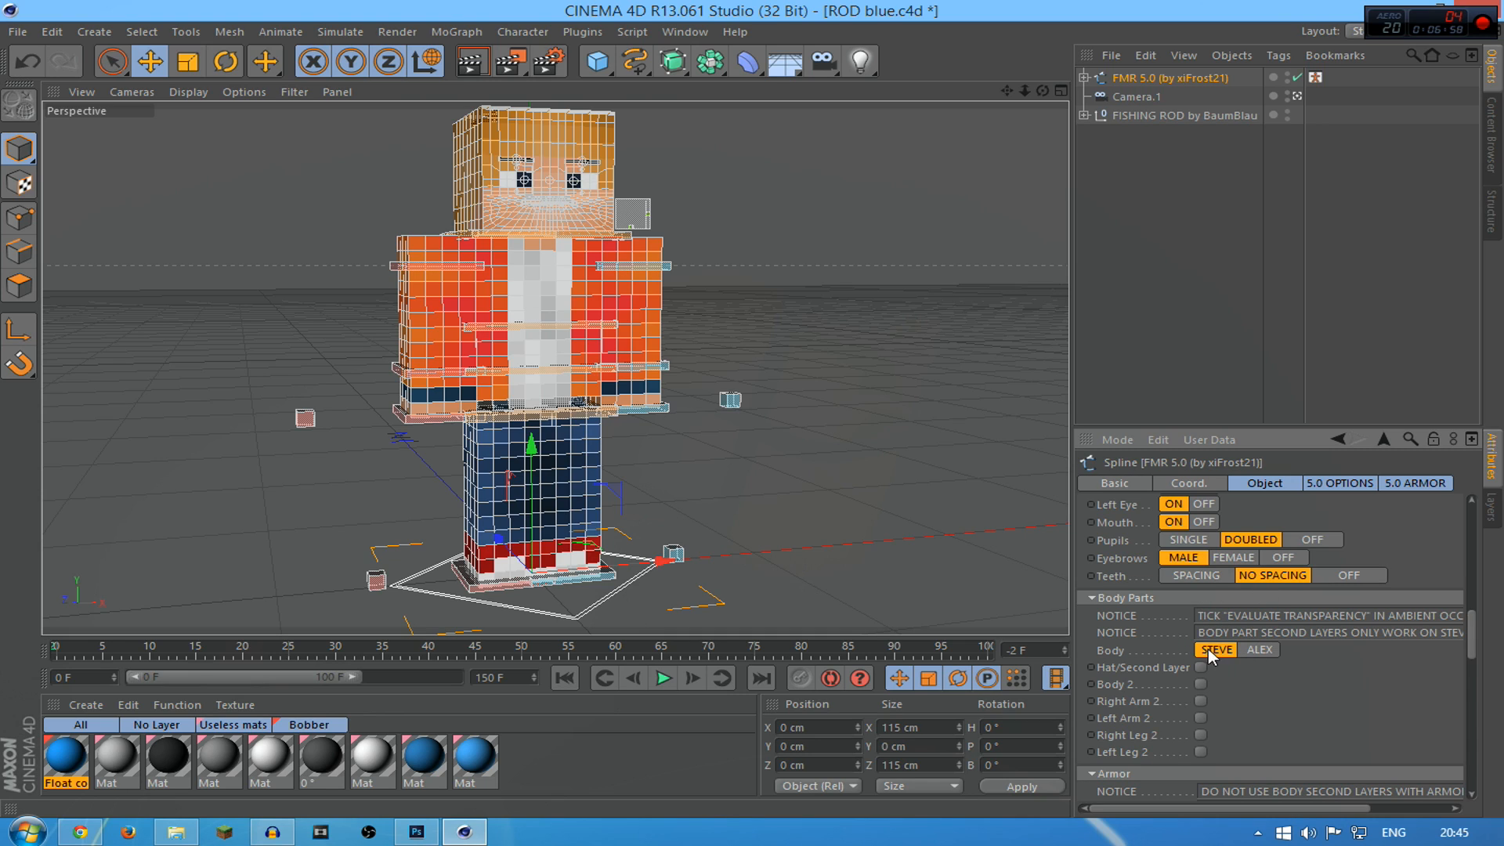
Compare the Alex body type, set the body back to Steve, and enable the rig's Hat/Second Layer
click(1247, 650)
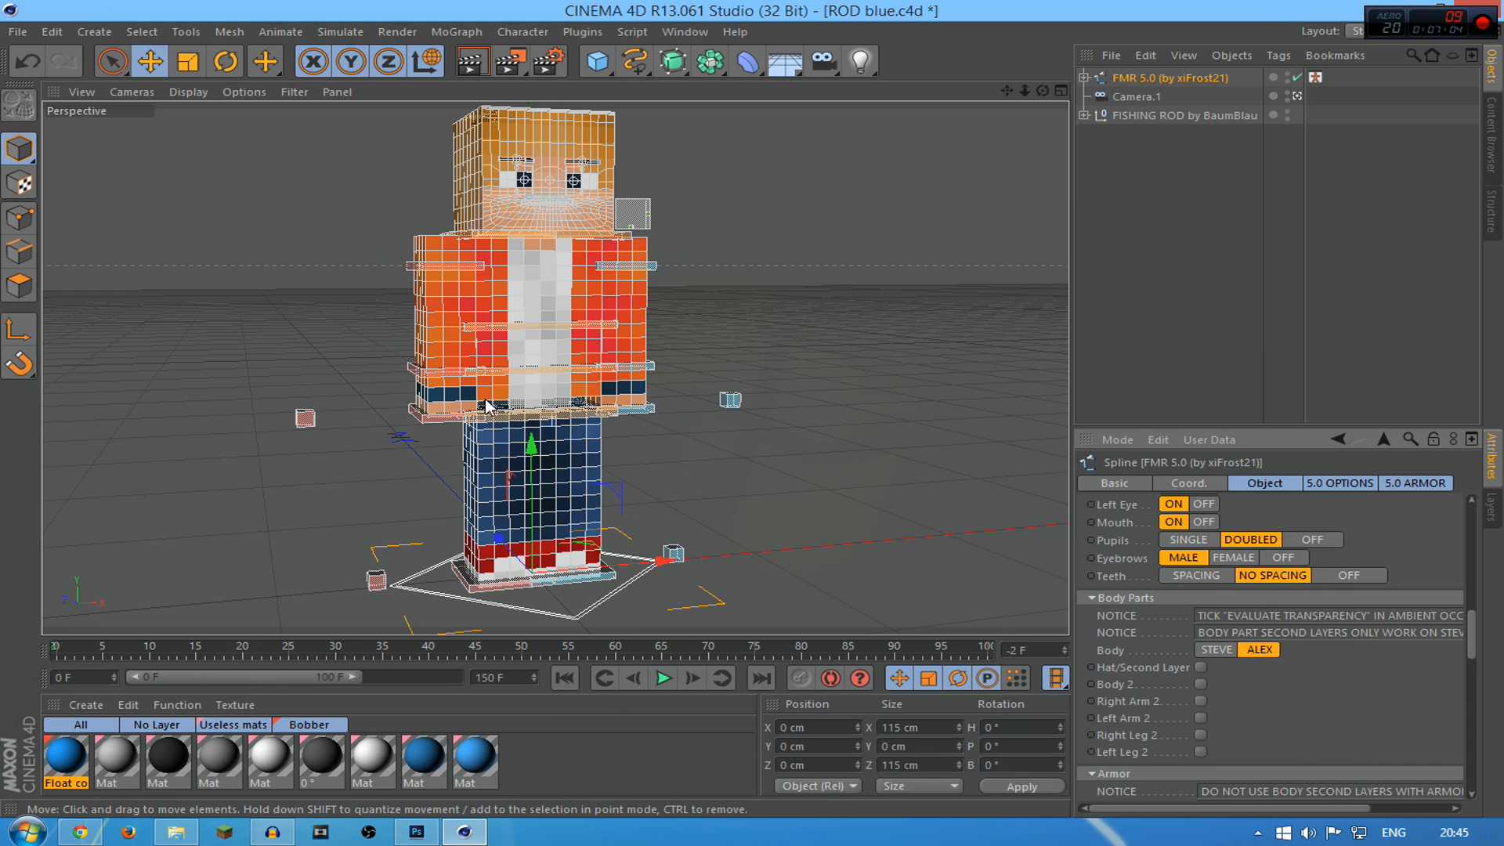
click(1212, 651)
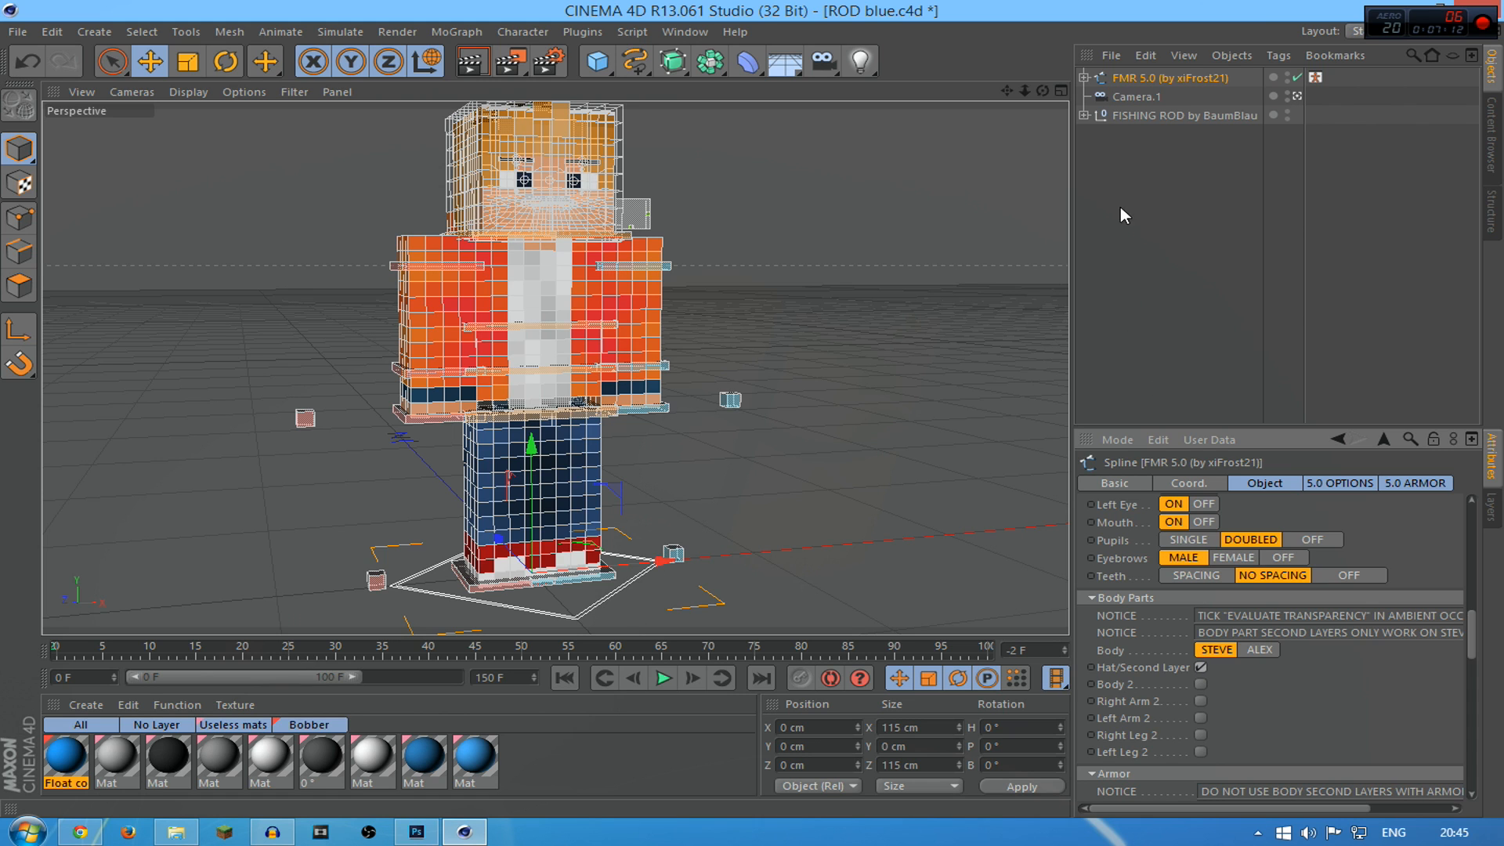
drag(1042, 90, 930, 88)
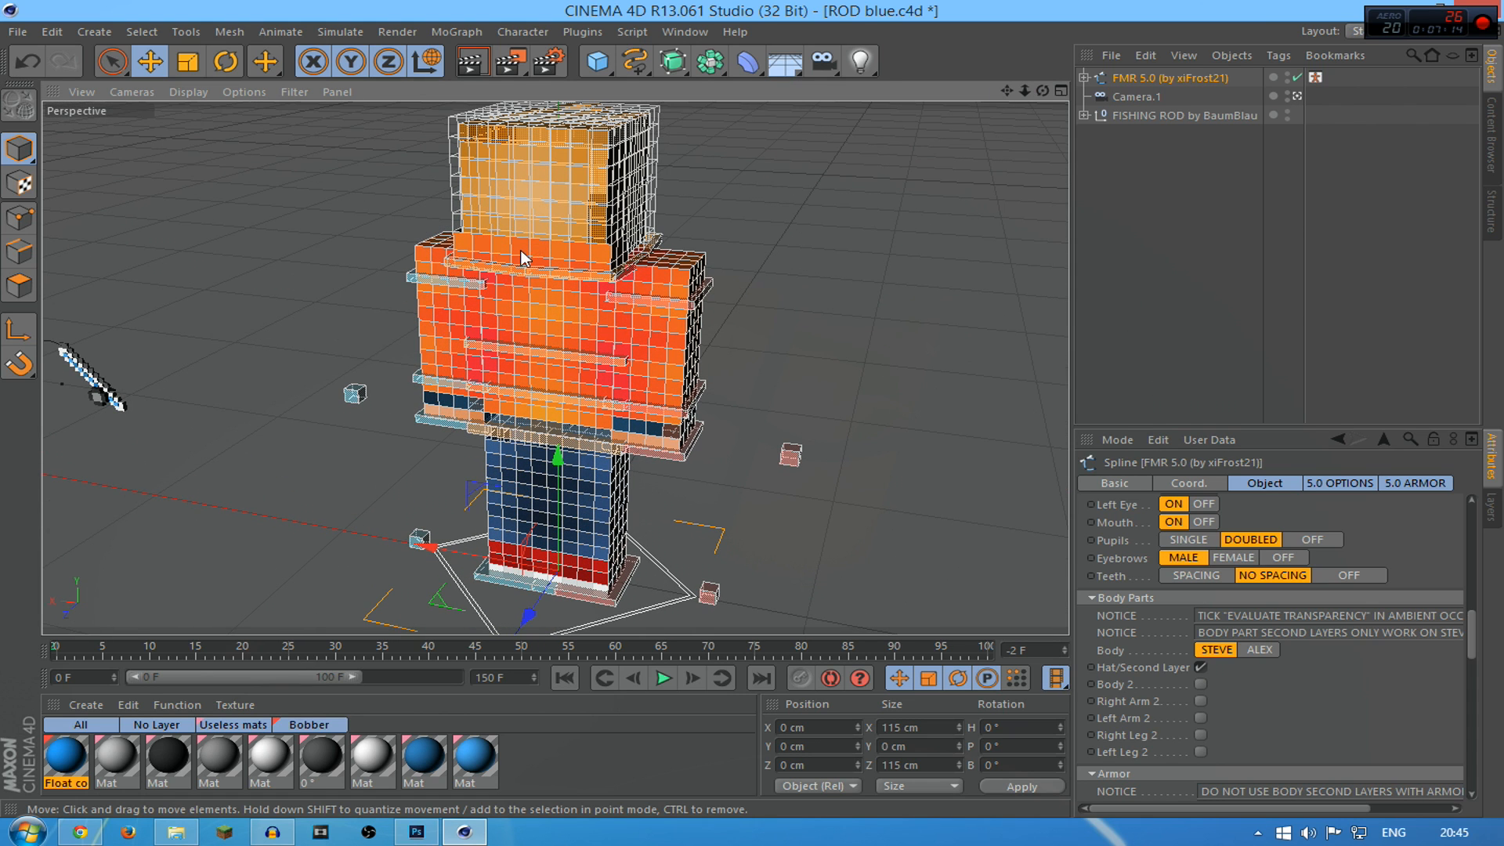
click(1202, 666)
click(1202, 667)
drag(1043, 90, 900, 97)
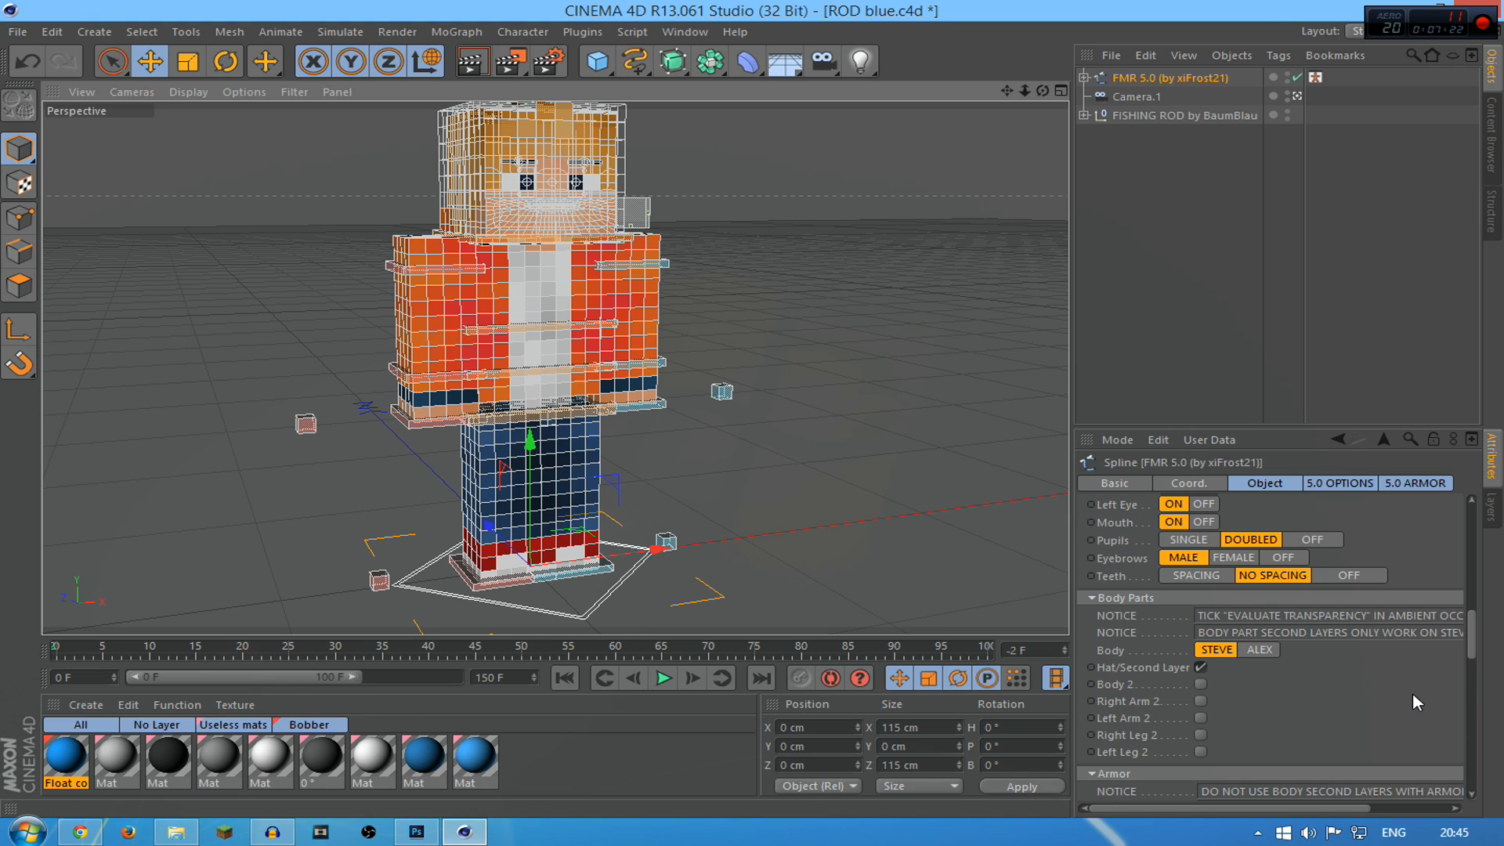
Try the rig's Left Leg 2 second layer and switch it off again
mouse_move(1197, 752)
mouse_down()
mouse_move(1199, 685)
mouse_move(1196, 719)
mouse_up()
click(1202, 752)
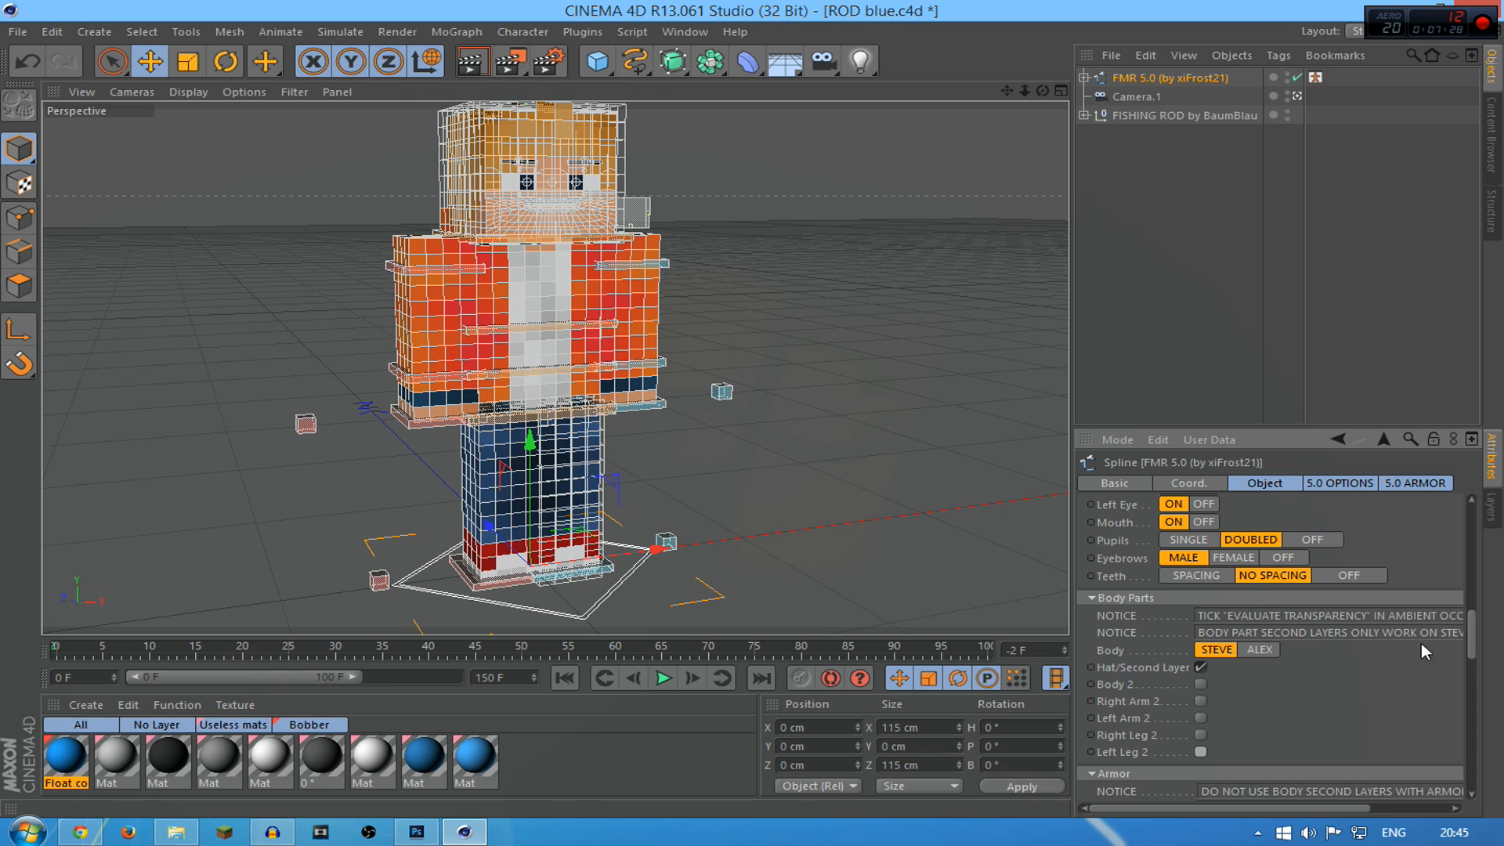
drag(1468, 621, 1471, 636)
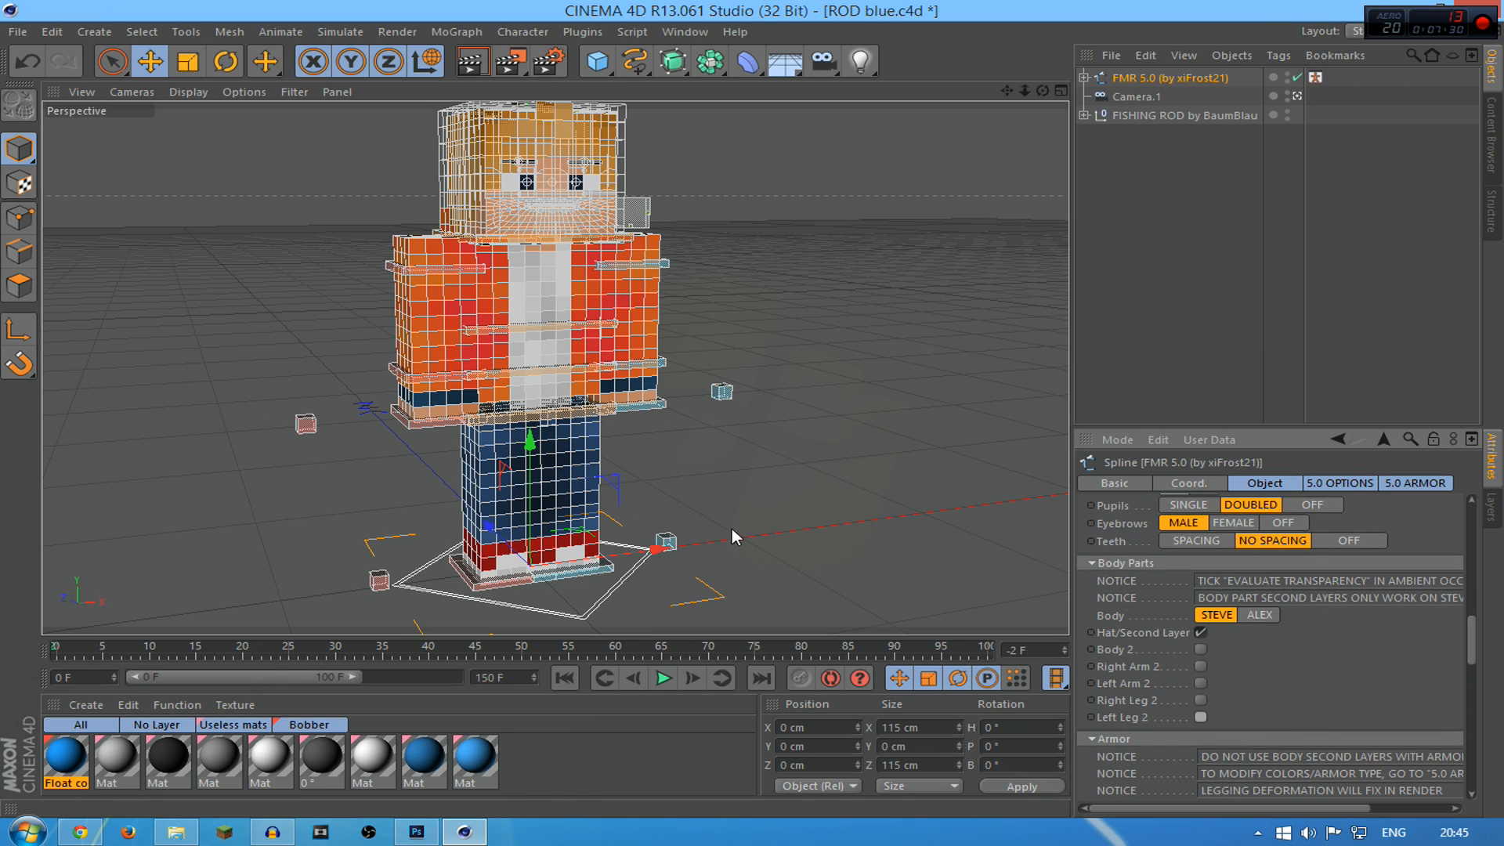
click(431, 420)
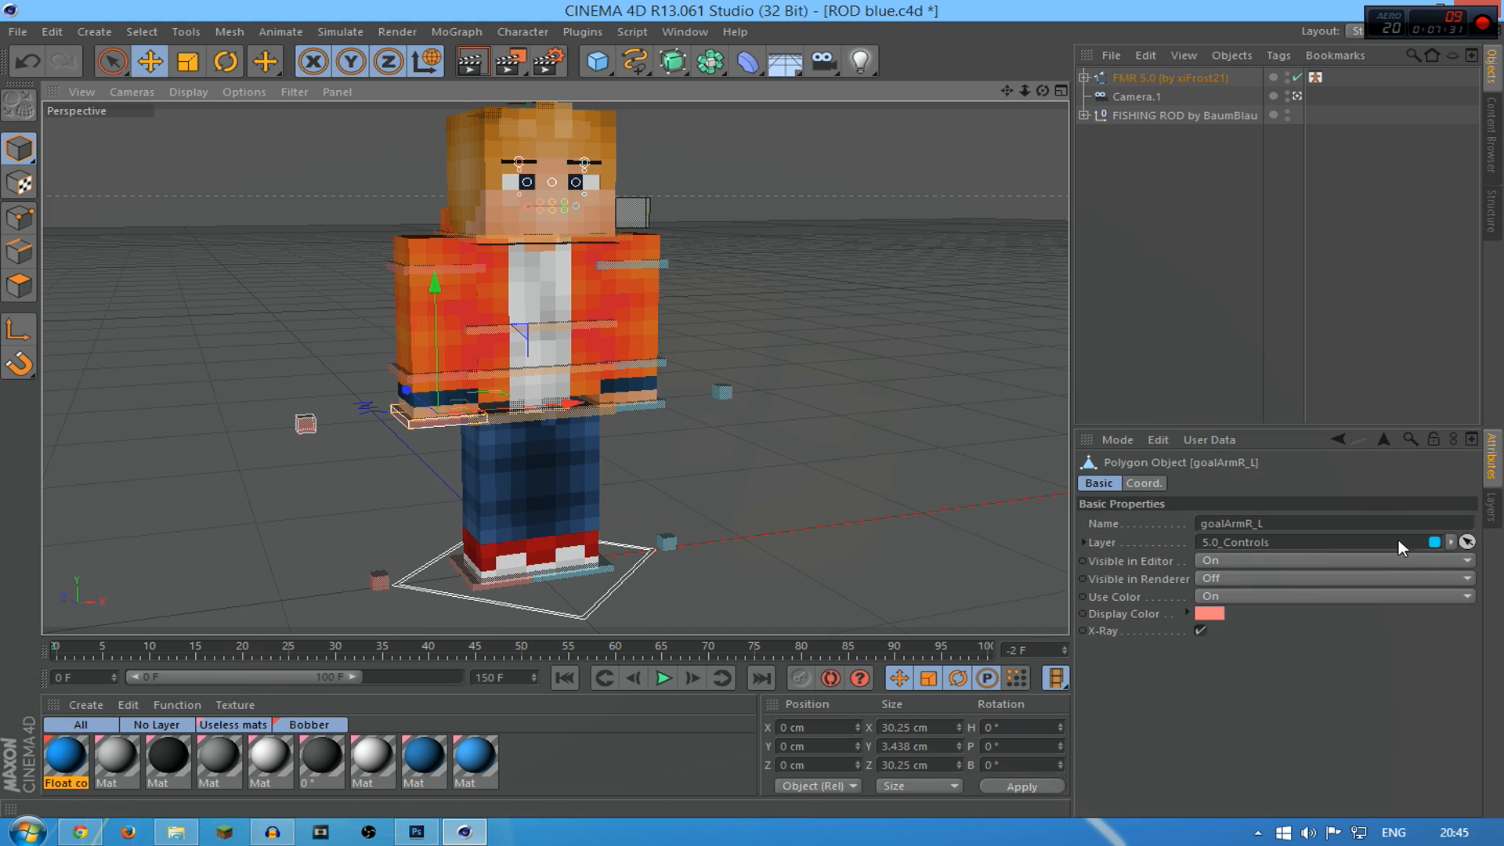
Enable the FMR 5.0 rig's Cape option and load WhiteCape.png as the cape texture
click(1183, 79)
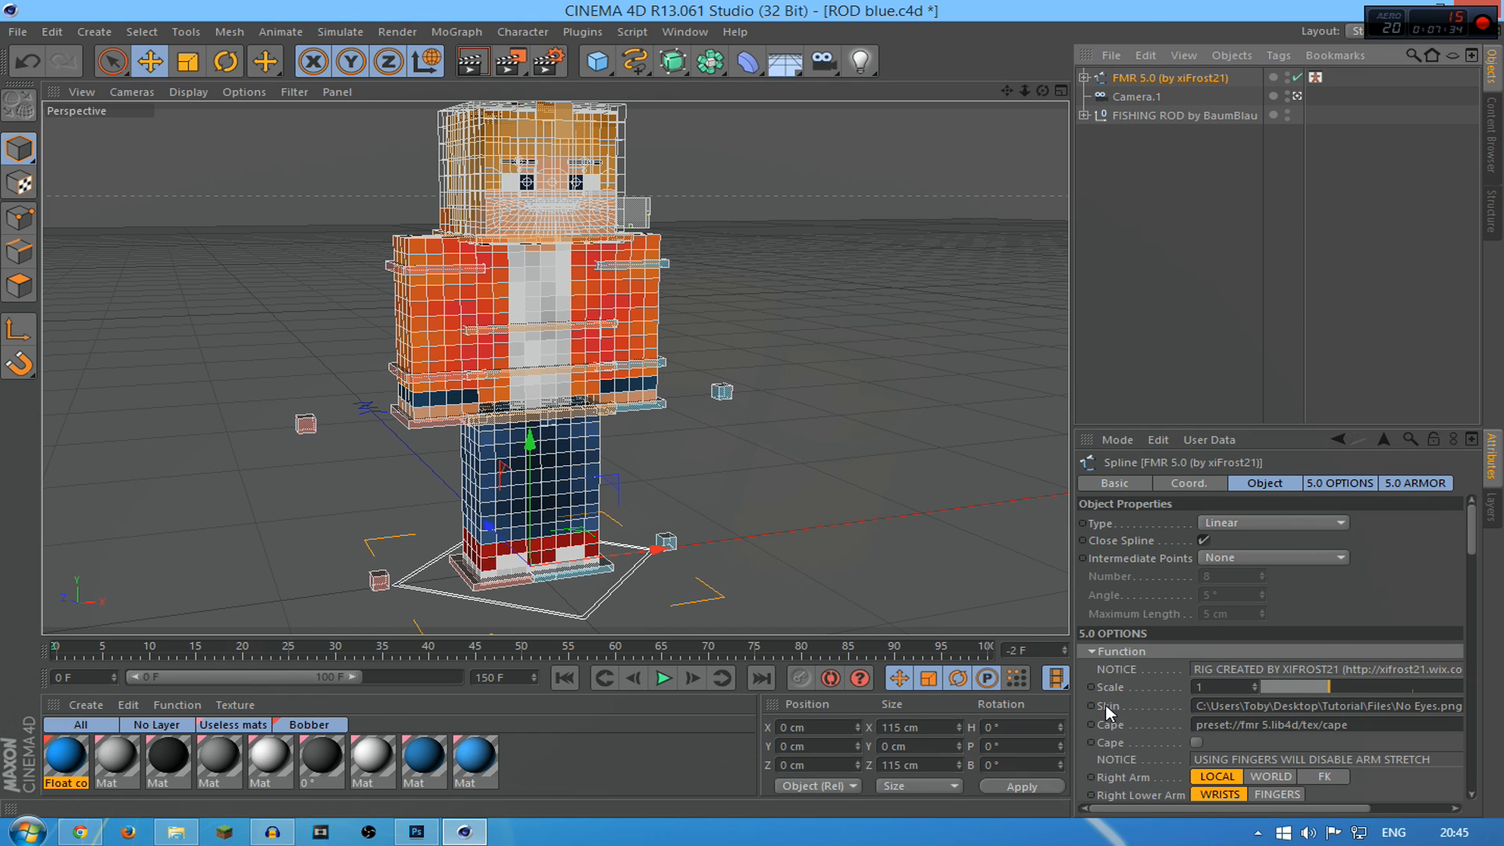
click(1195, 742)
drag(1131, 809, 1323, 798)
click(1437, 724)
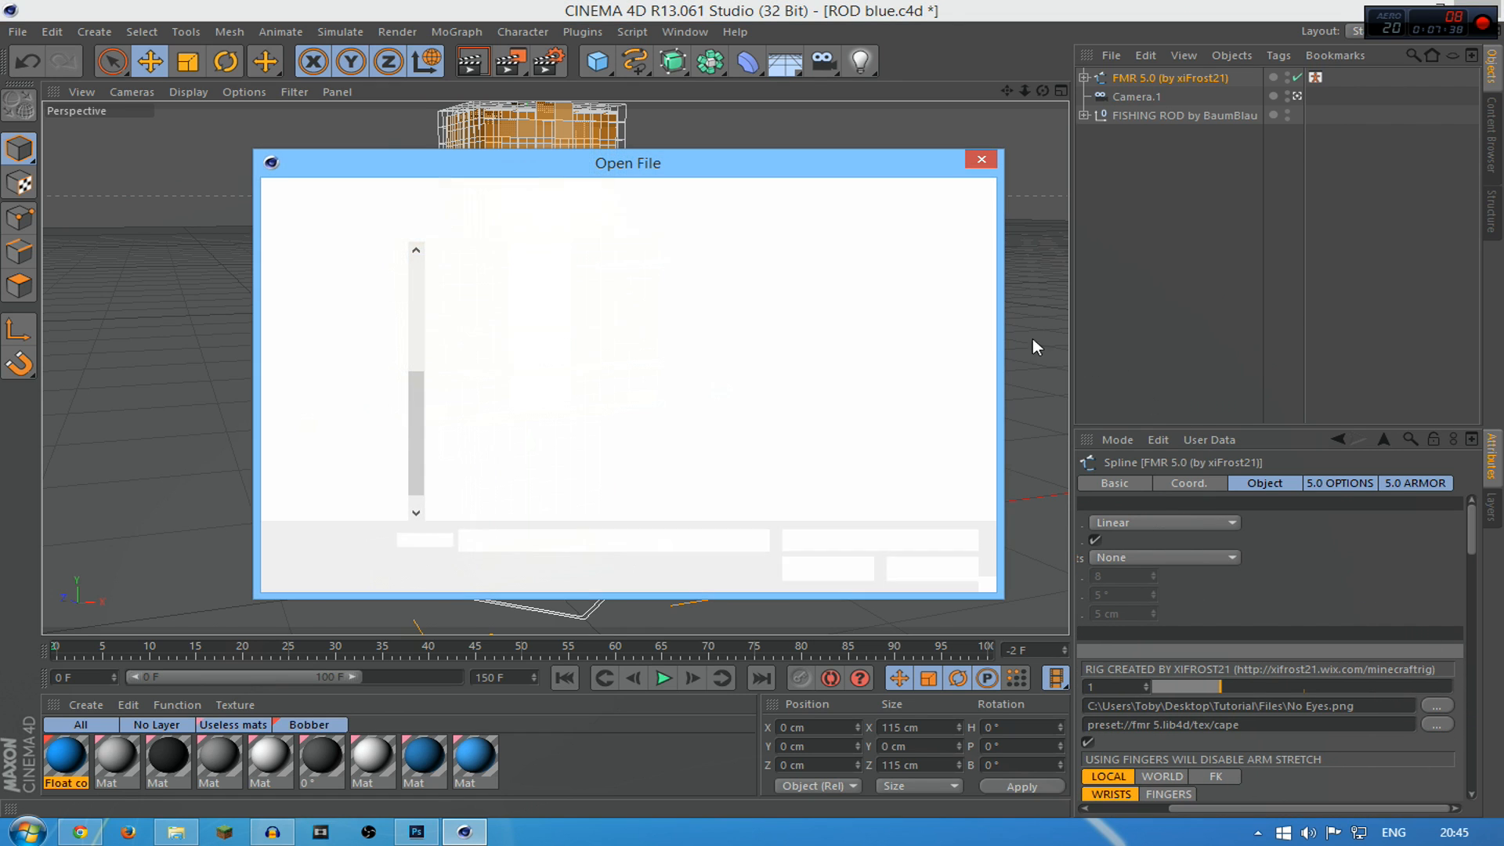
drag(705, 163, 1207, 234)
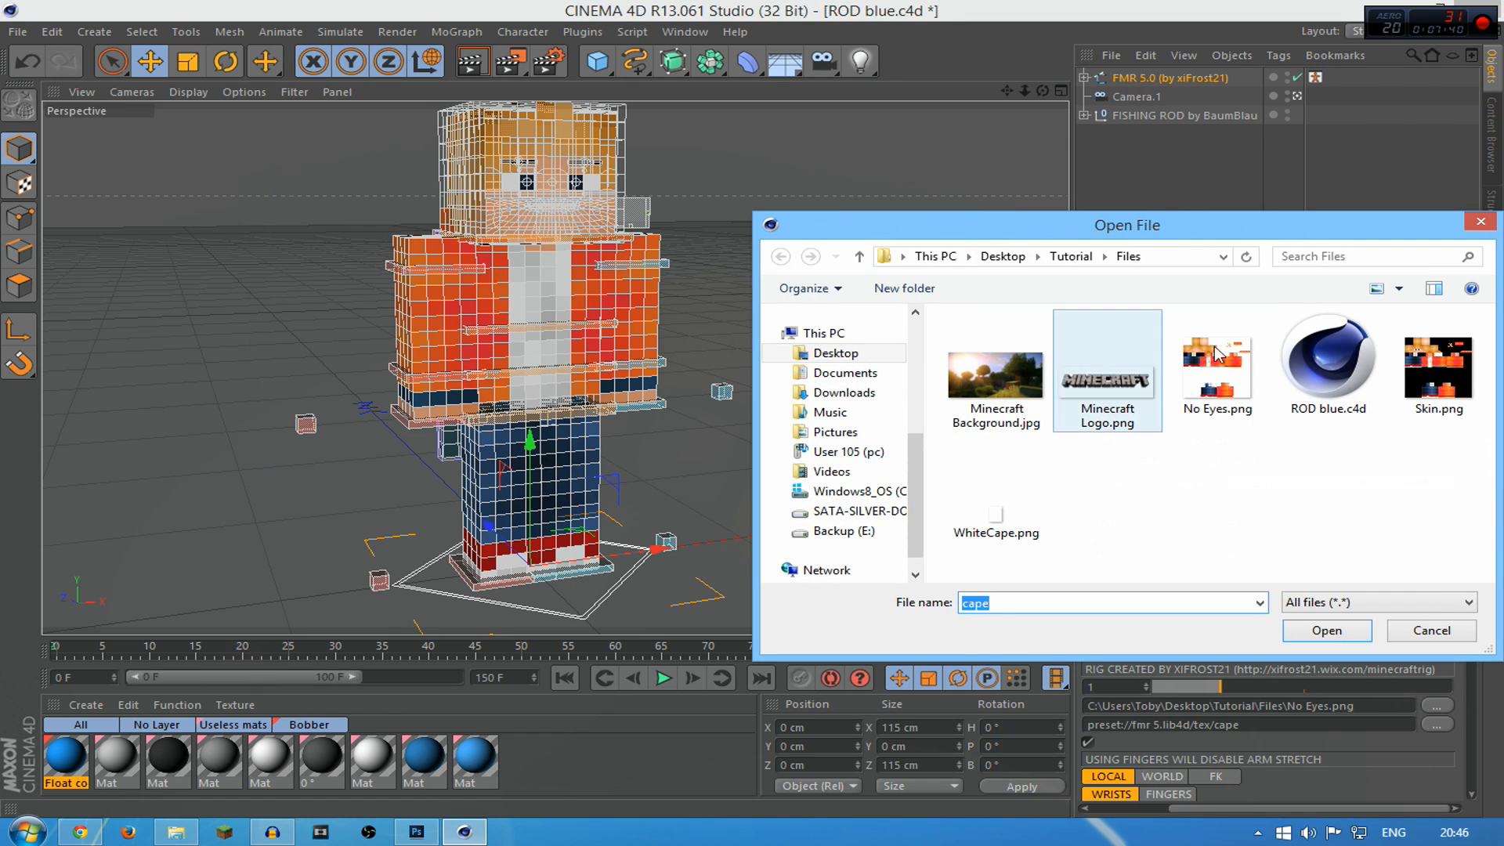
click(948, 517)
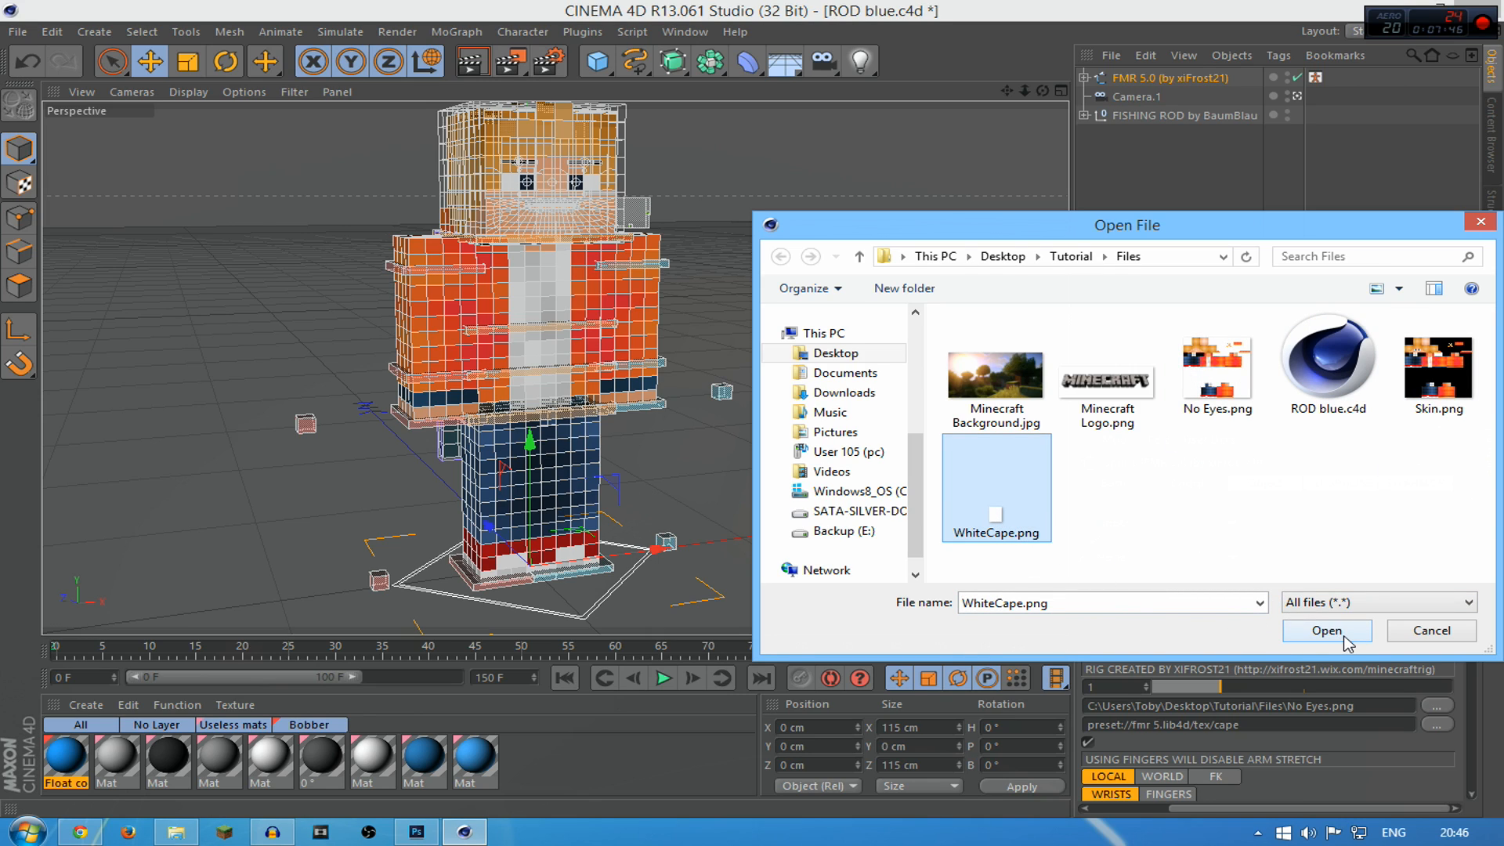
click(1244, 516)
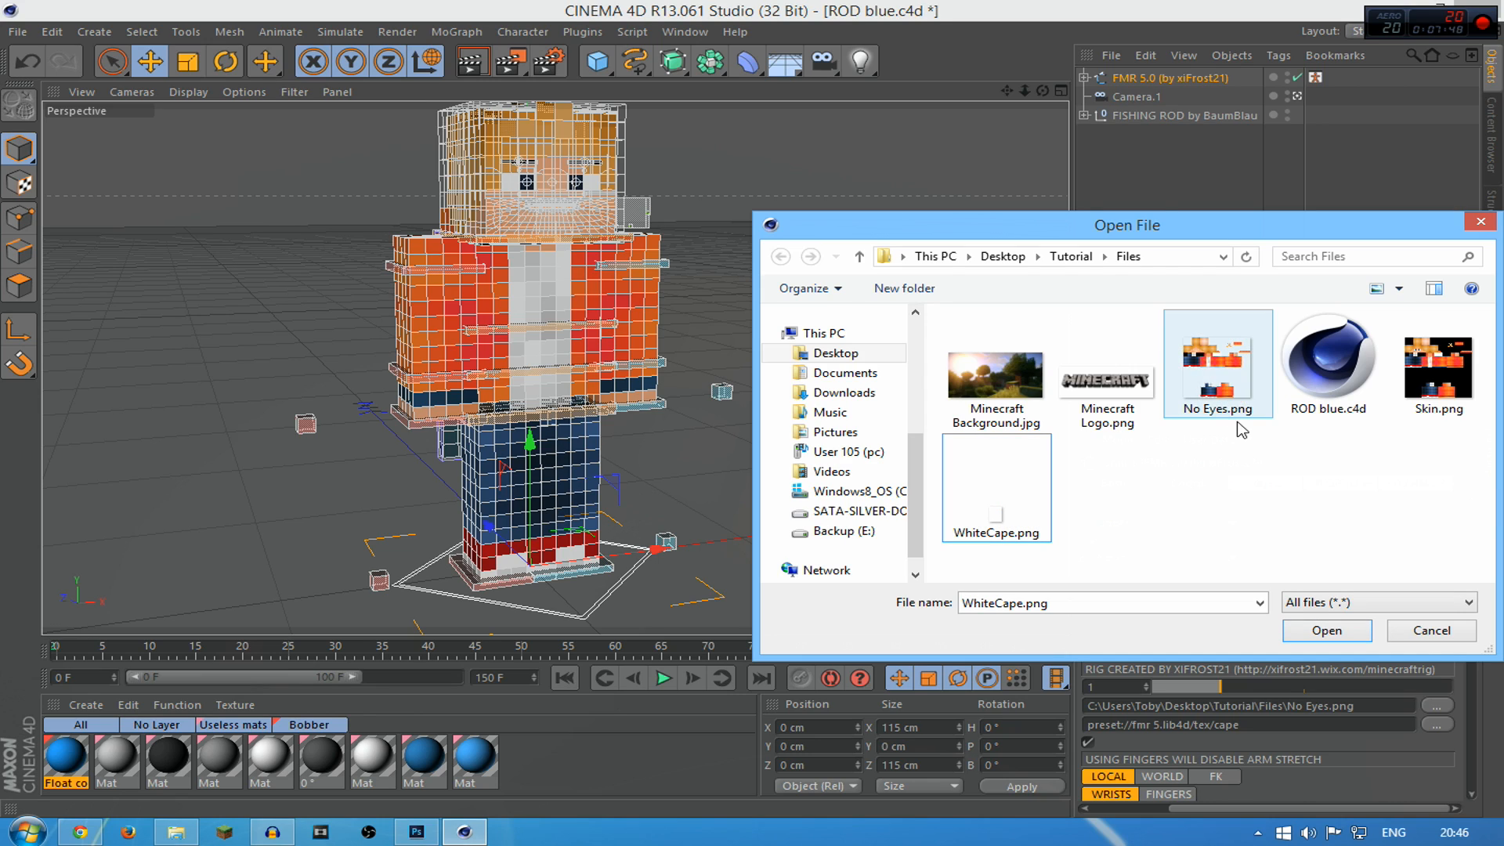
click(1046, 474)
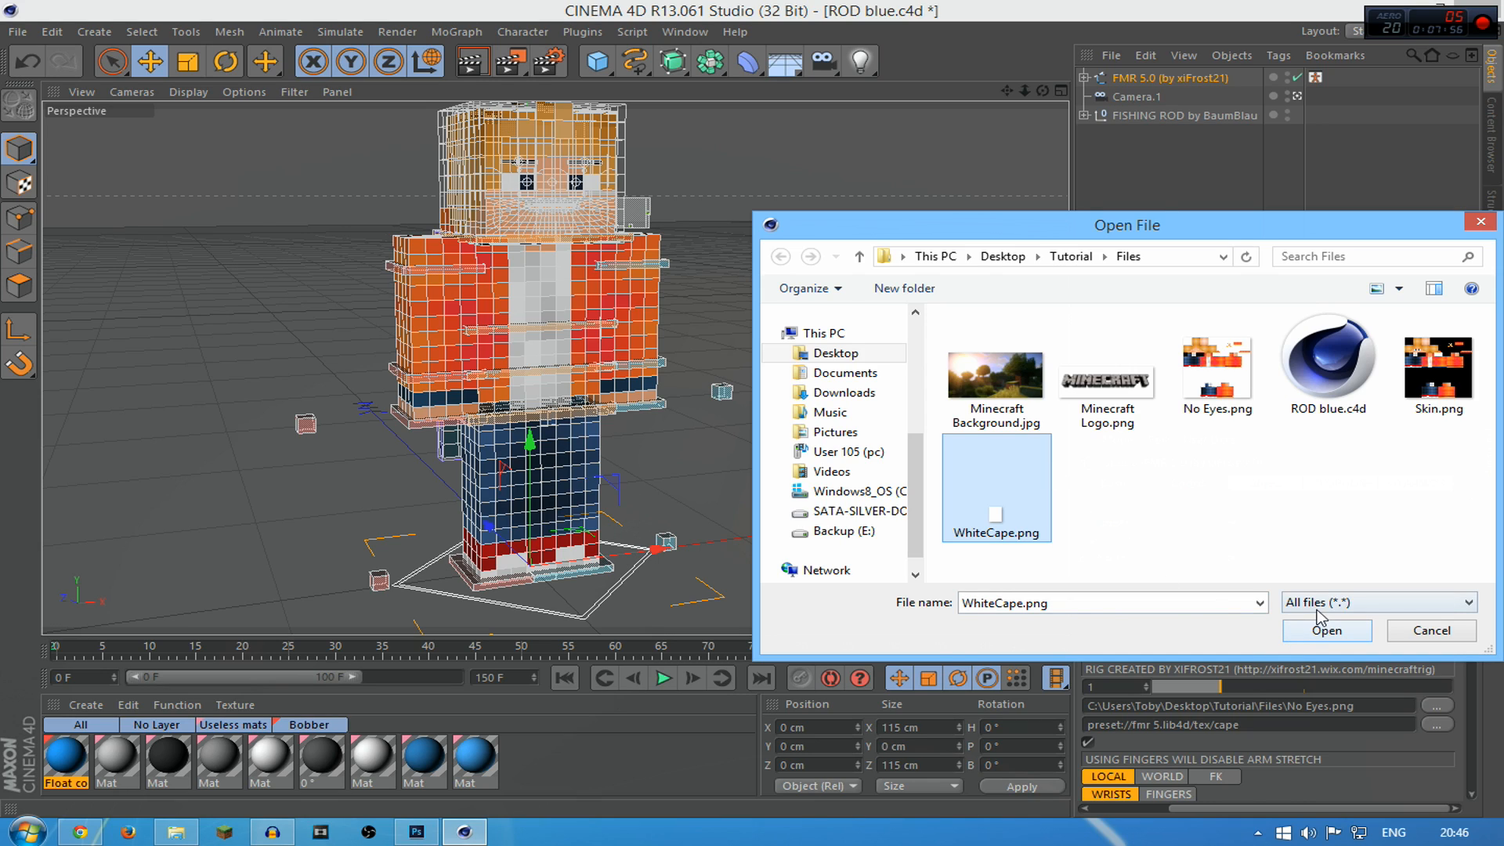
click(1326, 631)
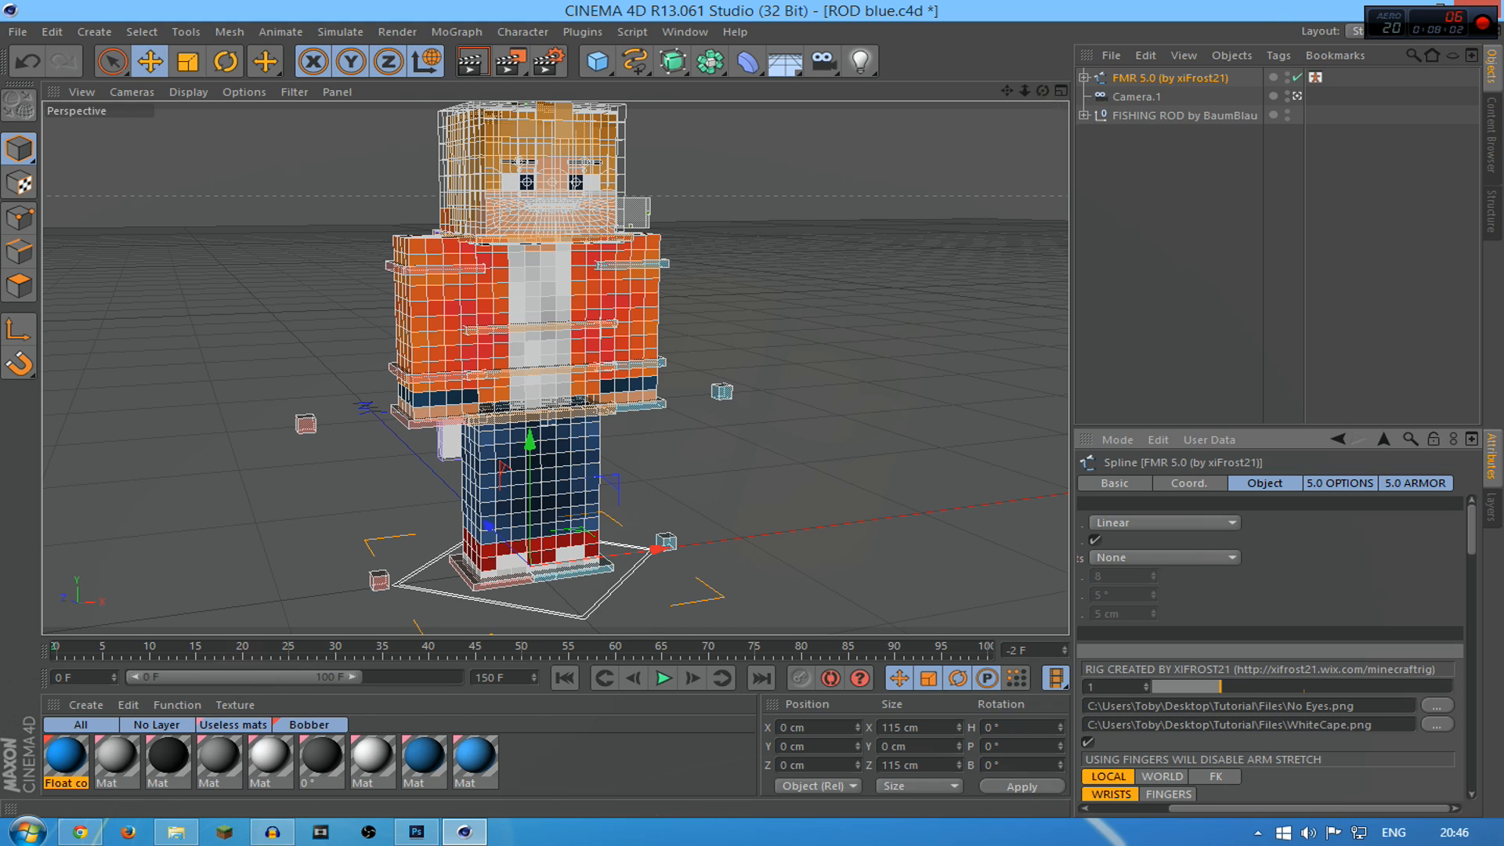
Bend the white cape outward behind the character with its Bend control, to a strength of about 77°
drag(1042, 91, 585, 543)
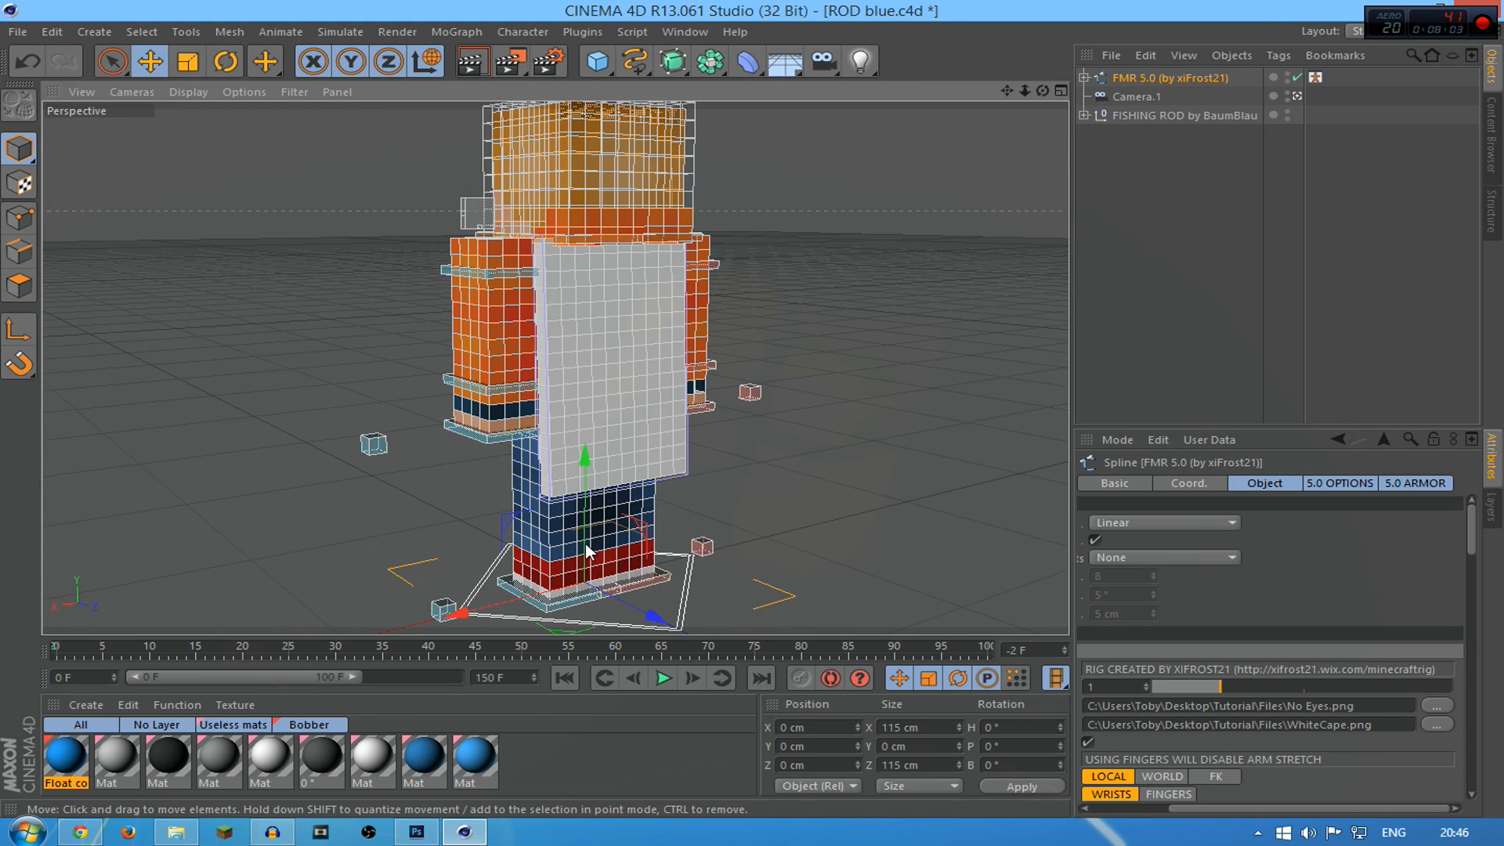
click(549, 497)
click(548, 500)
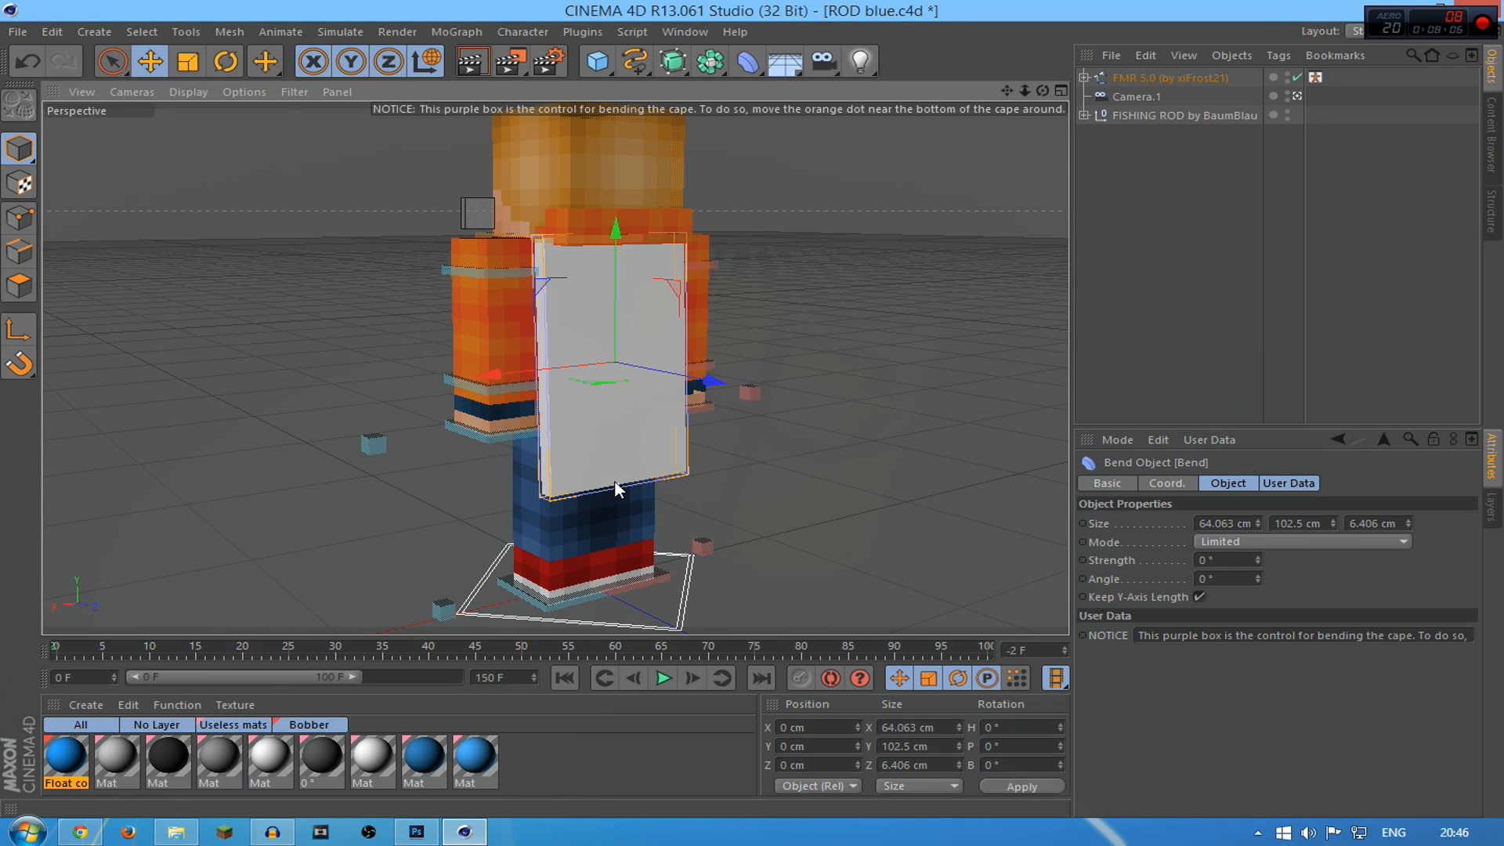
drag(616, 489, 781, 515)
drag(1042, 91, 1159, 135)
Bend the character's right arm forward by moving its hand control to about X -3, Y 16, Z -35 cm
drag(425, 412, 429, 411)
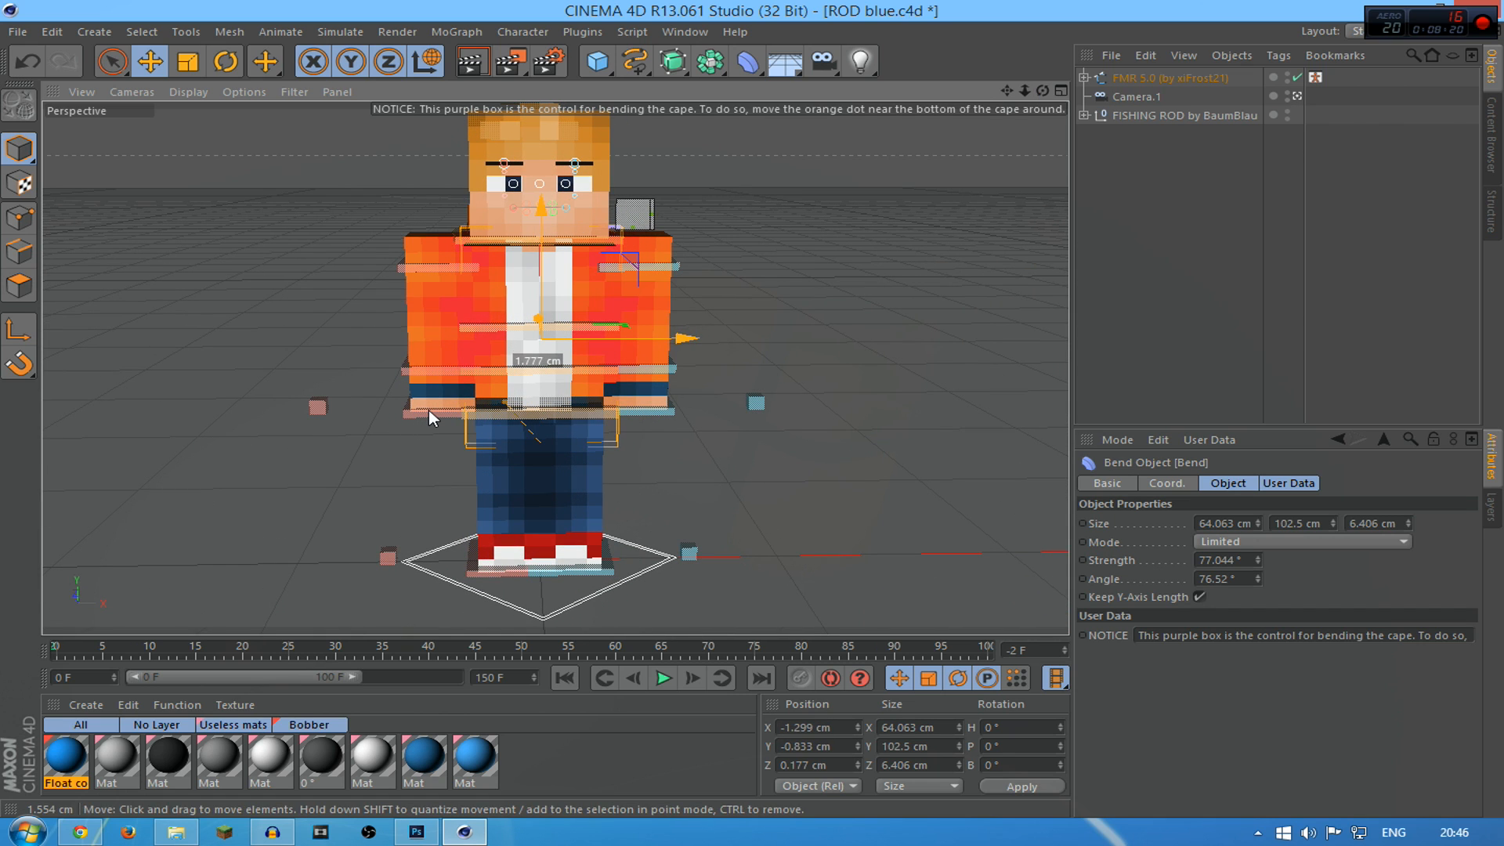
click(419, 411)
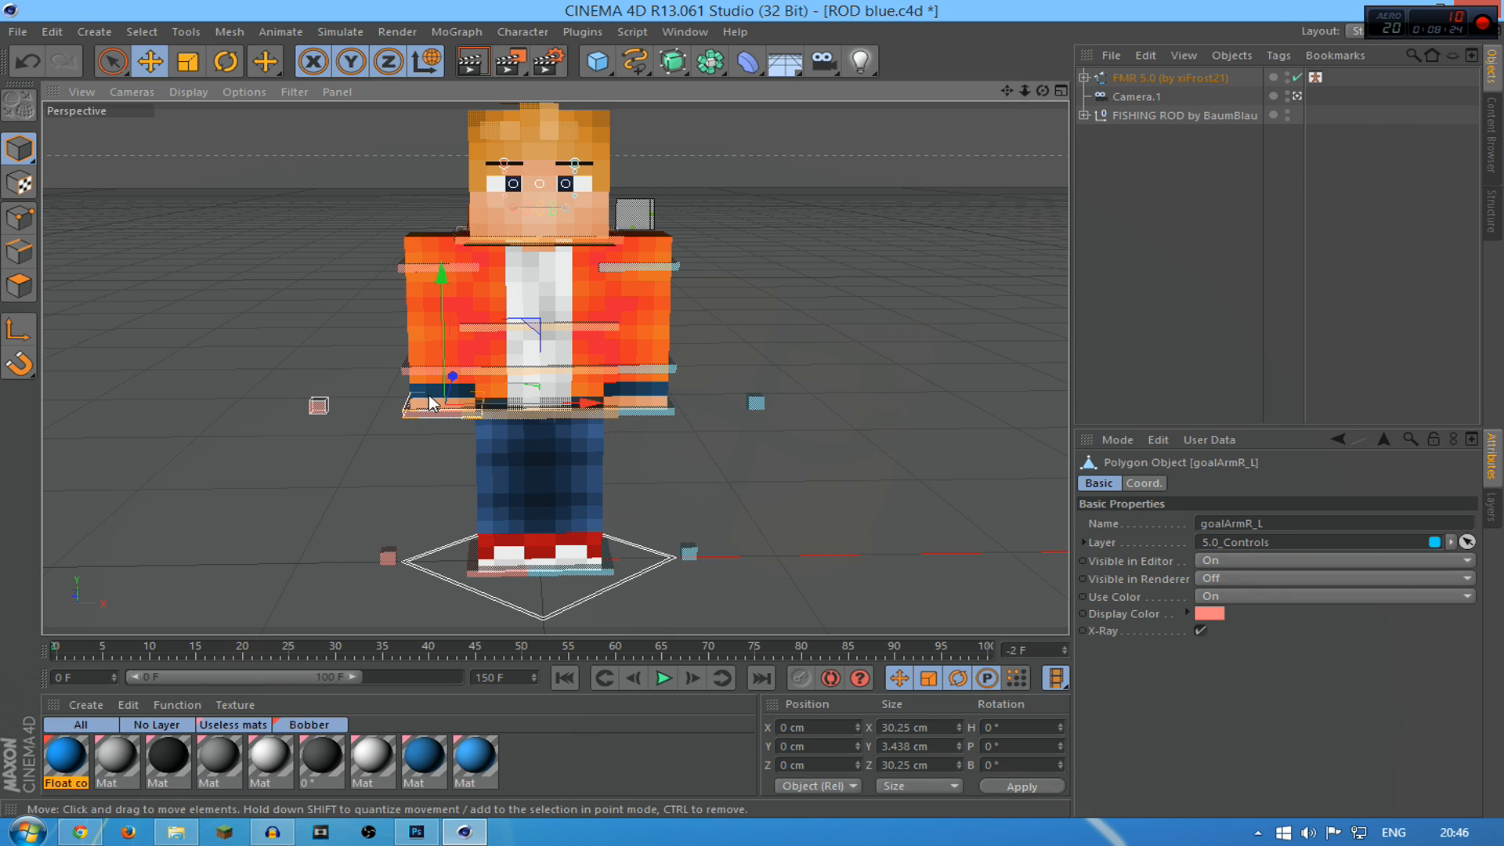
drag(425, 415, 439, 395)
drag(1042, 91, 652, 333)
drag(1041, 91, 699, 228)
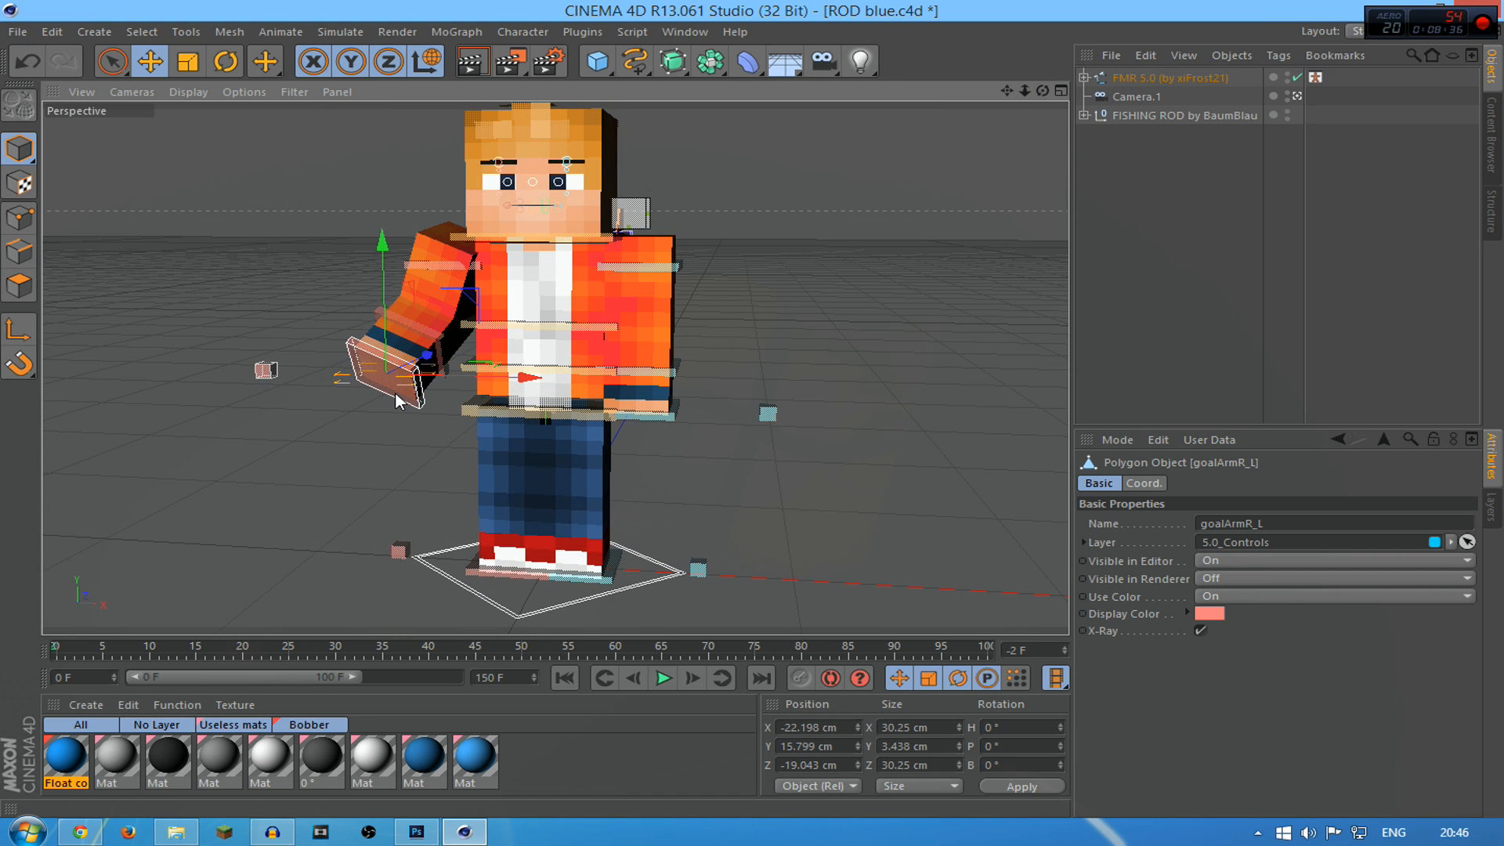
mouse_move(433, 389)
mouse_down()
mouse_move(505, 407)
mouse_move(461, 384)
mouse_up()
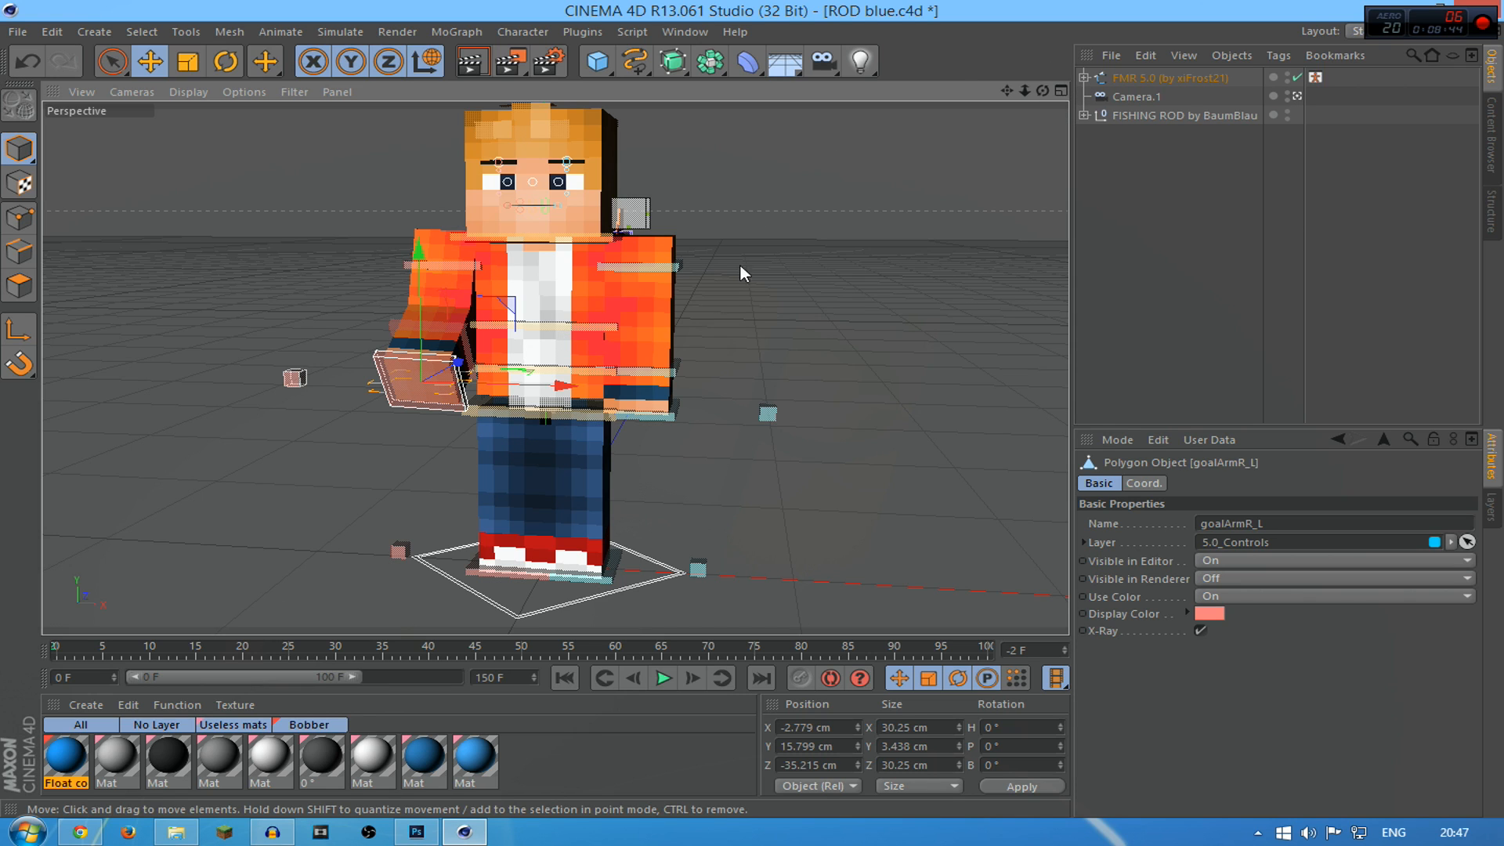
Raise the character's left arm by its hand control and rotate that control to about H 3°, P 3°, B 1°
drag(631, 417, 672, 374)
click(221, 66)
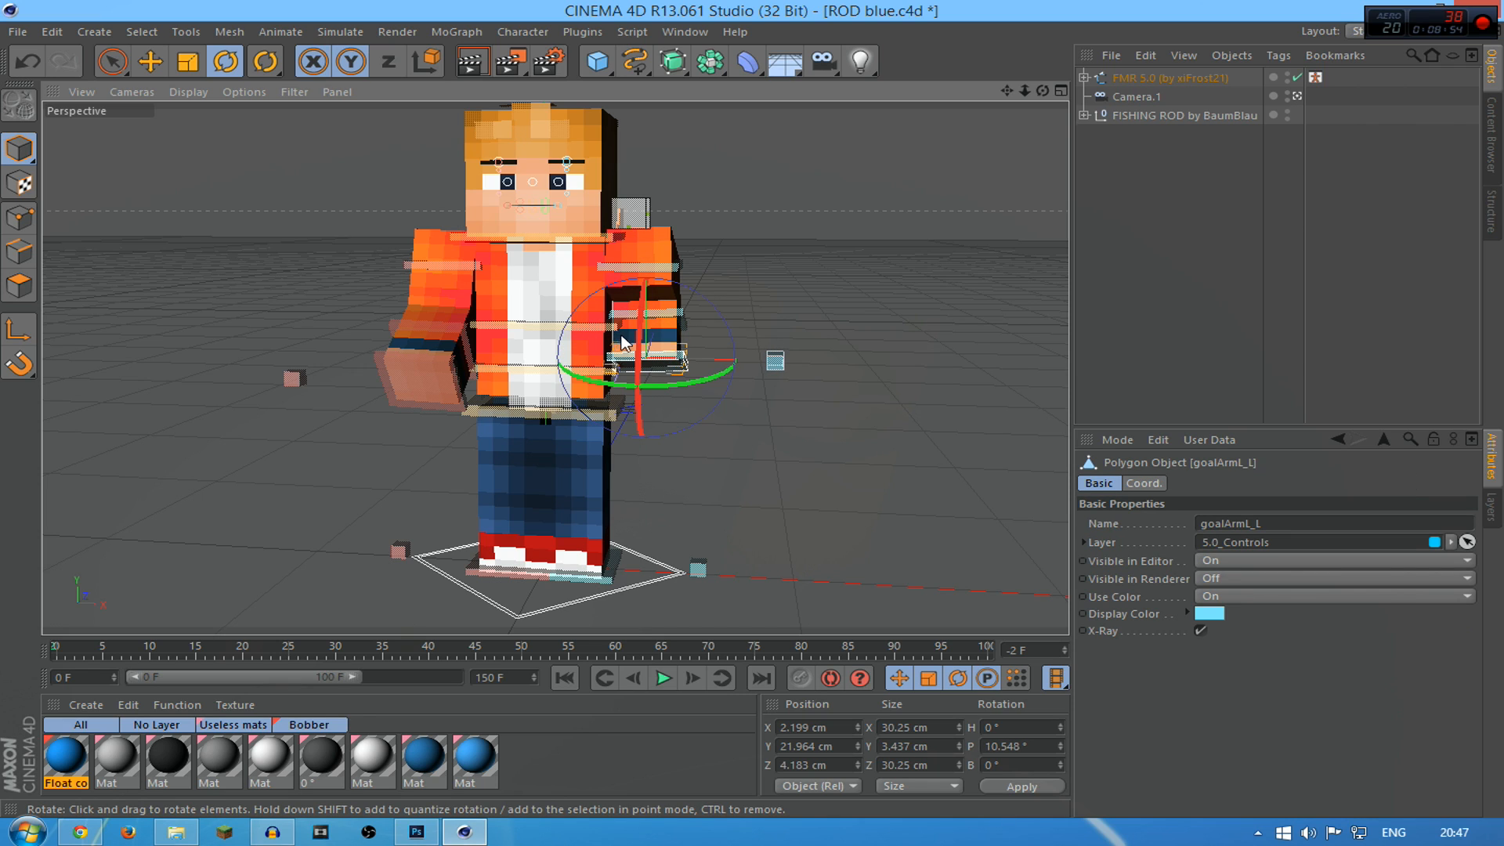
drag(633, 325, 560, 339)
Reposition the left hand control to about X 14, Y 11, Z -1 cm
click(140, 72)
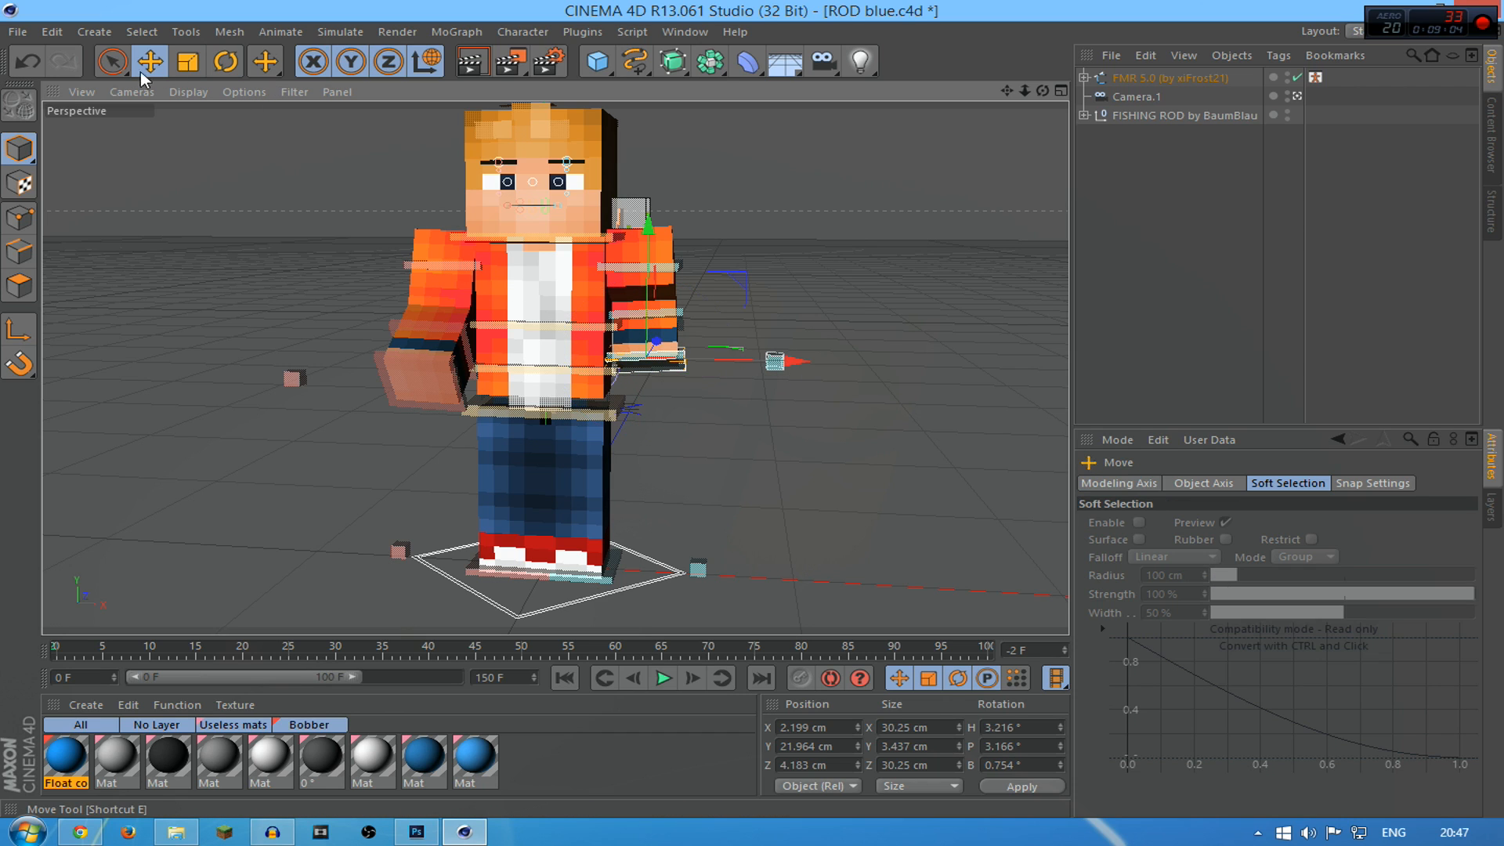
drag(649, 297, 637, 255)
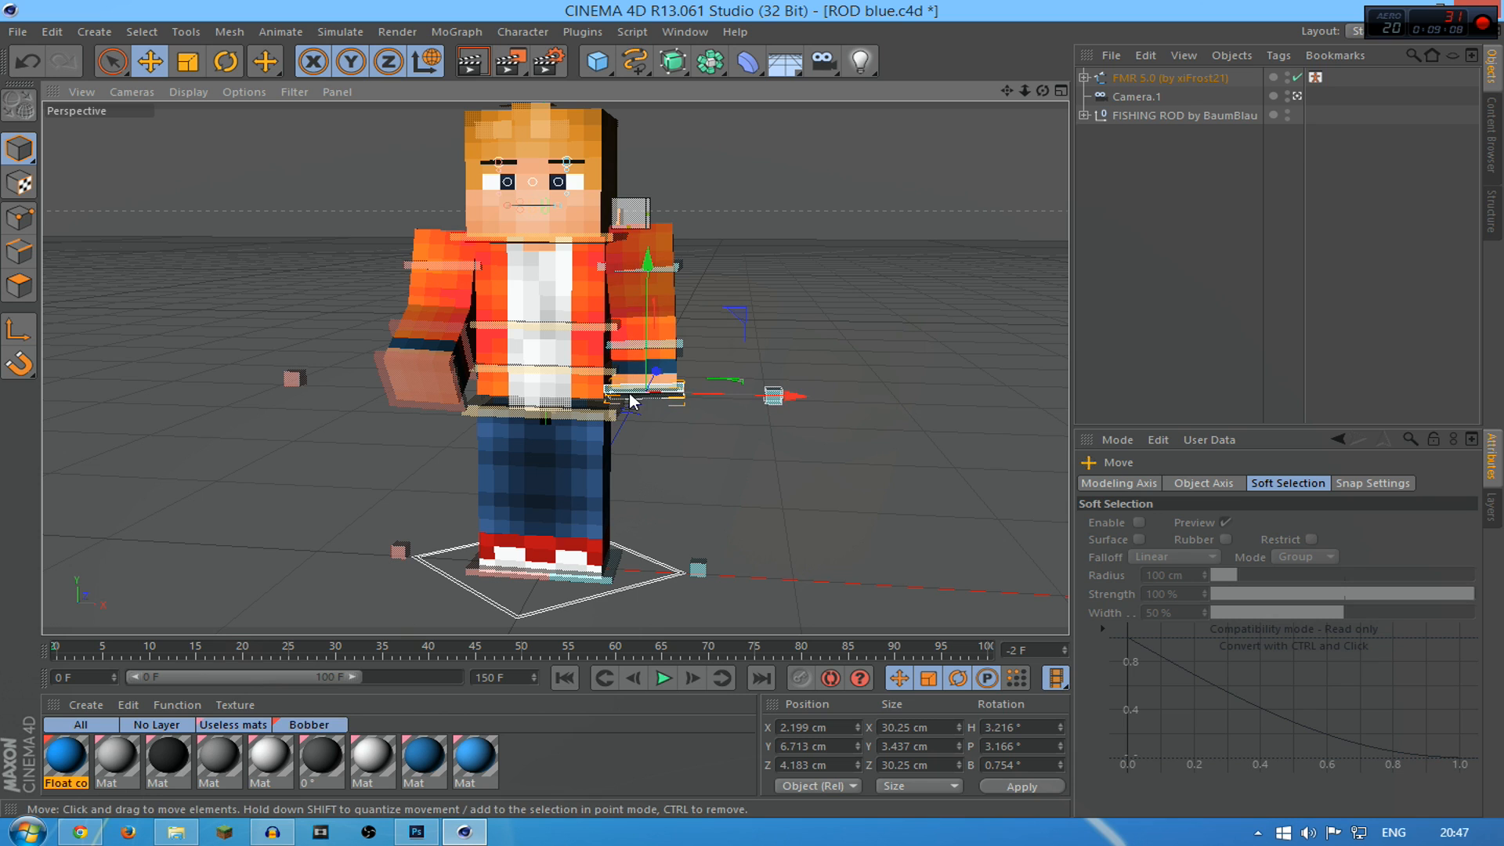
drag(741, 305, 735, 298)
drag(1043, 92, 779, 55)
drag(468, 354, 424, 345)
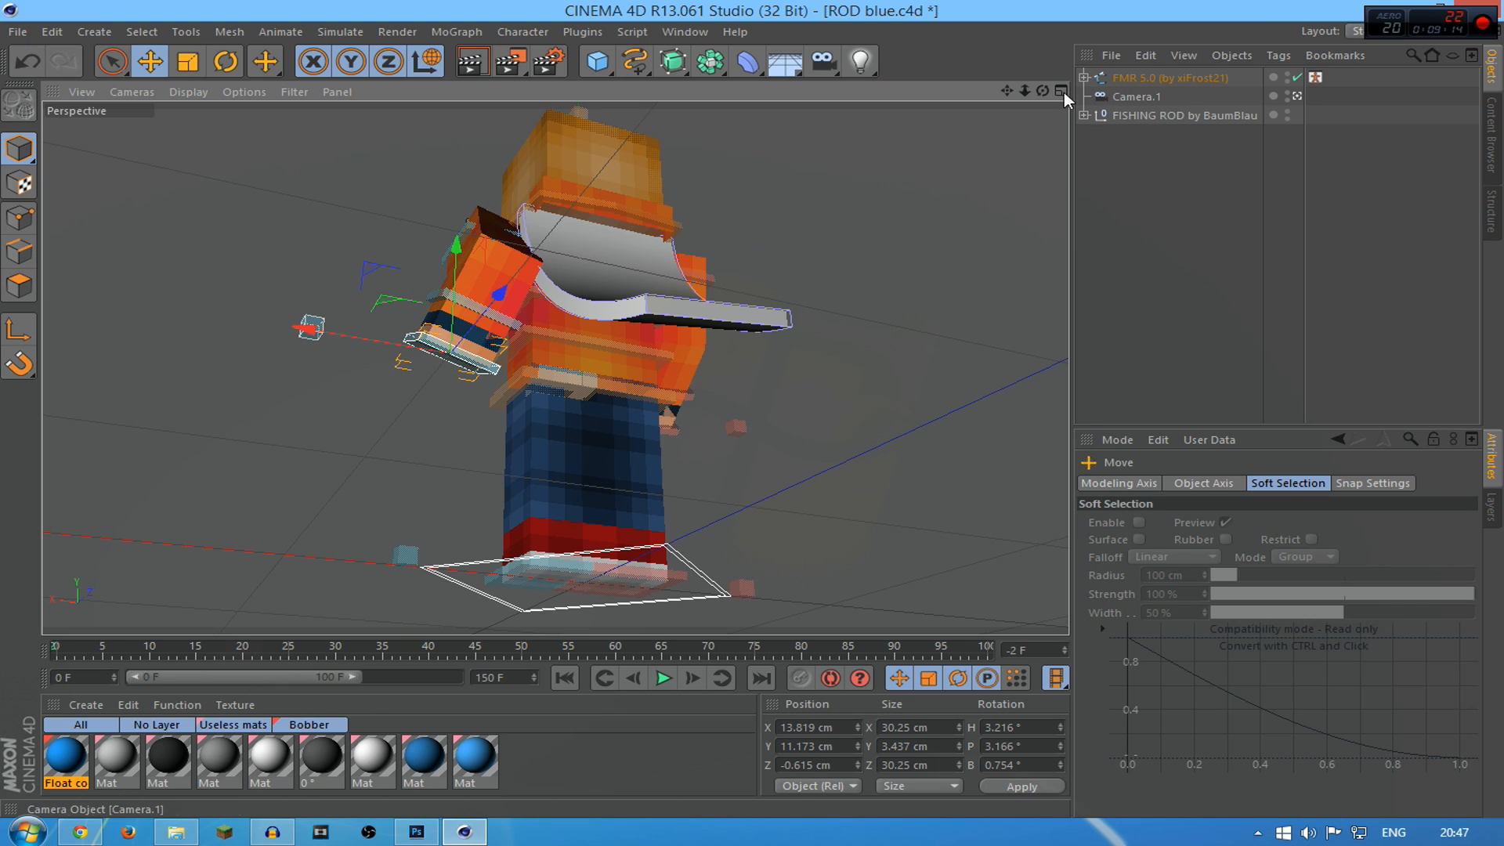
Extend the left arm forward by moving its hand control to about Y 20 and Z -39 cm
drag(1042, 91, 1300, 125)
drag(979, 125, 943, 118)
drag(649, 399, 626, 364)
drag(658, 241, 658, 198)
drag(1043, 87, 572, 171)
drag(429, 216, 435, 269)
drag(414, 404, 492, 350)
drag(1042, 90, 1245, 39)
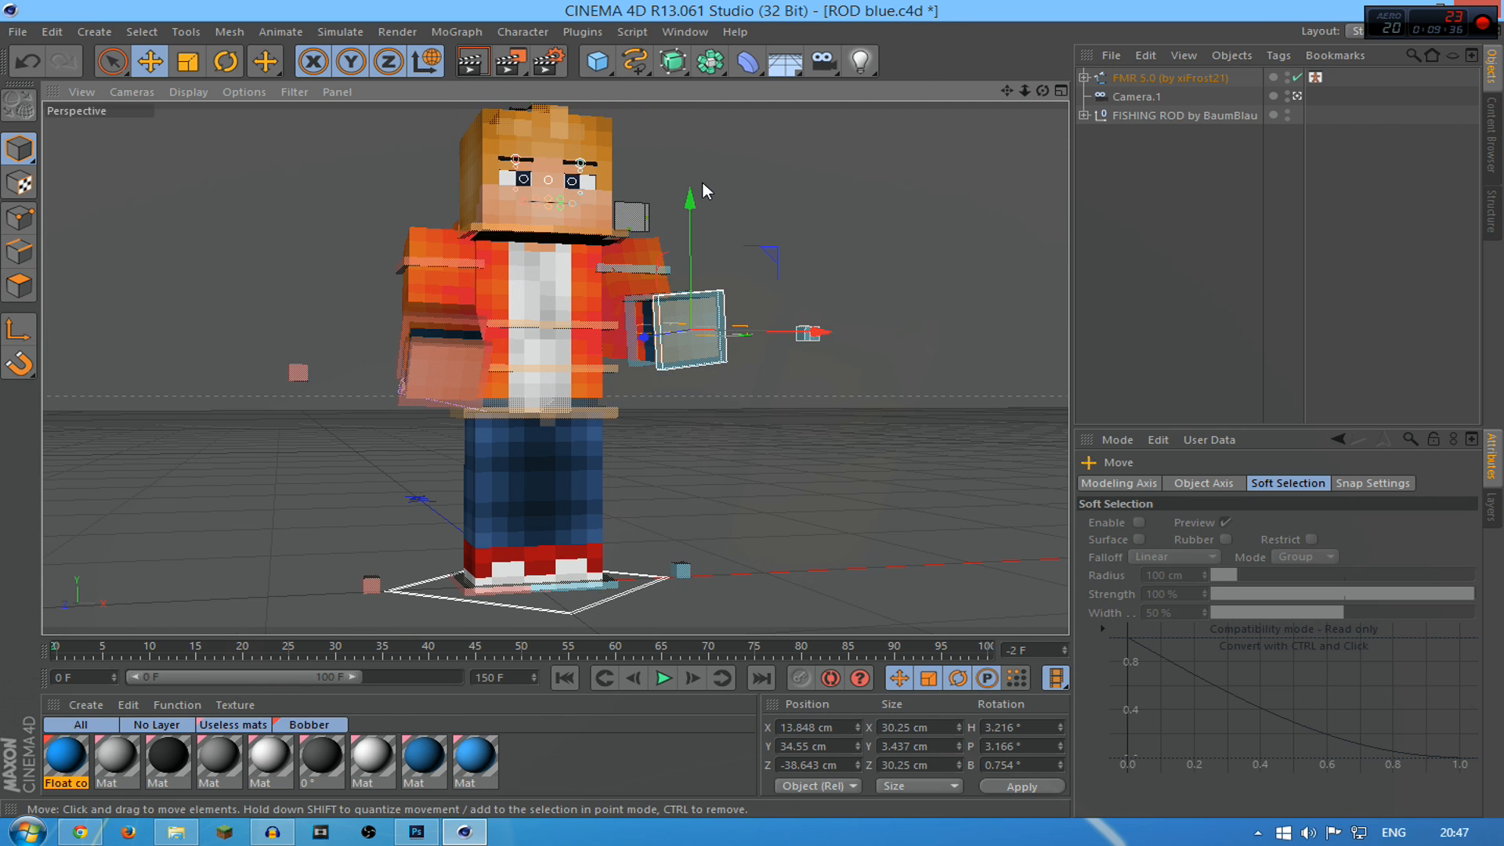
drag(689, 203, 686, 240)
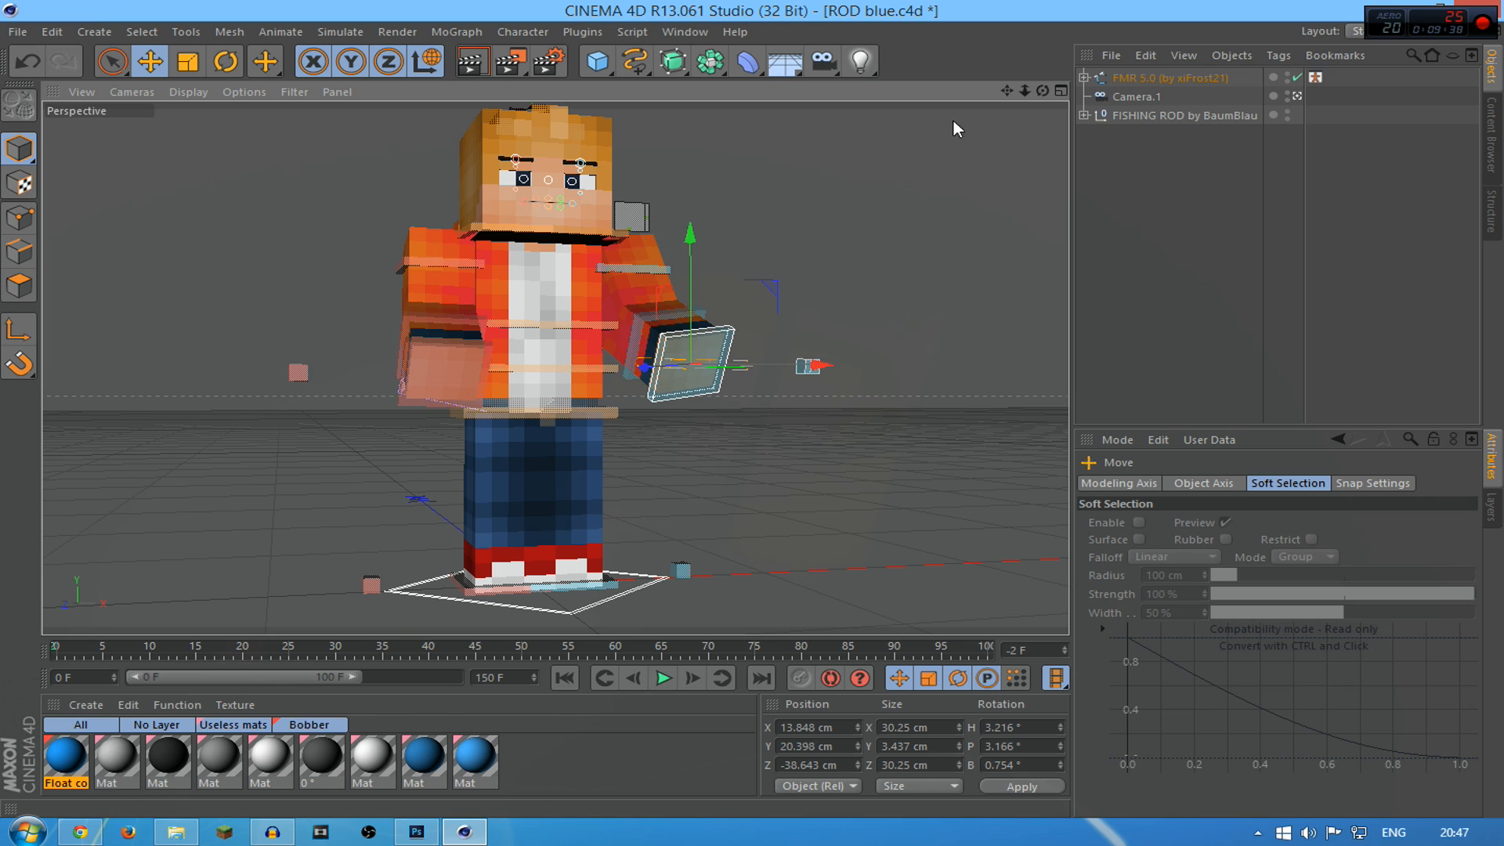
Rotate both eyebrow controls so the brows slant down toward the nose, tilting the left one about 14°
mouse_move(1042, 91)
mouse_down()
mouse_move(994, 94)
mouse_move(971, 137)
mouse_move(1054, 110)
mouse_up()
scroll(499, 216, up, 11)
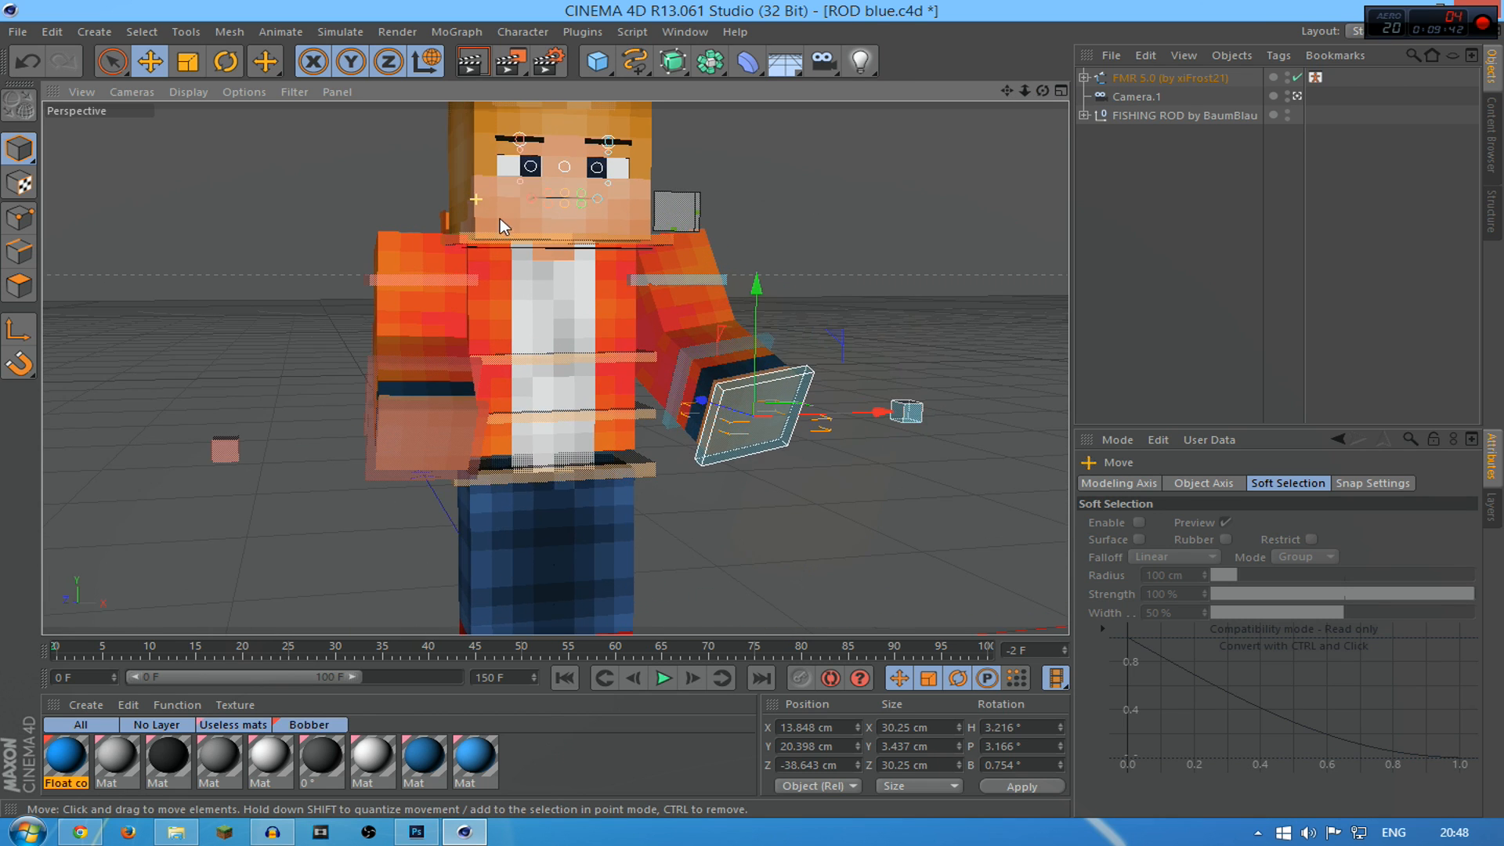
drag(1005, 91, 866, 97)
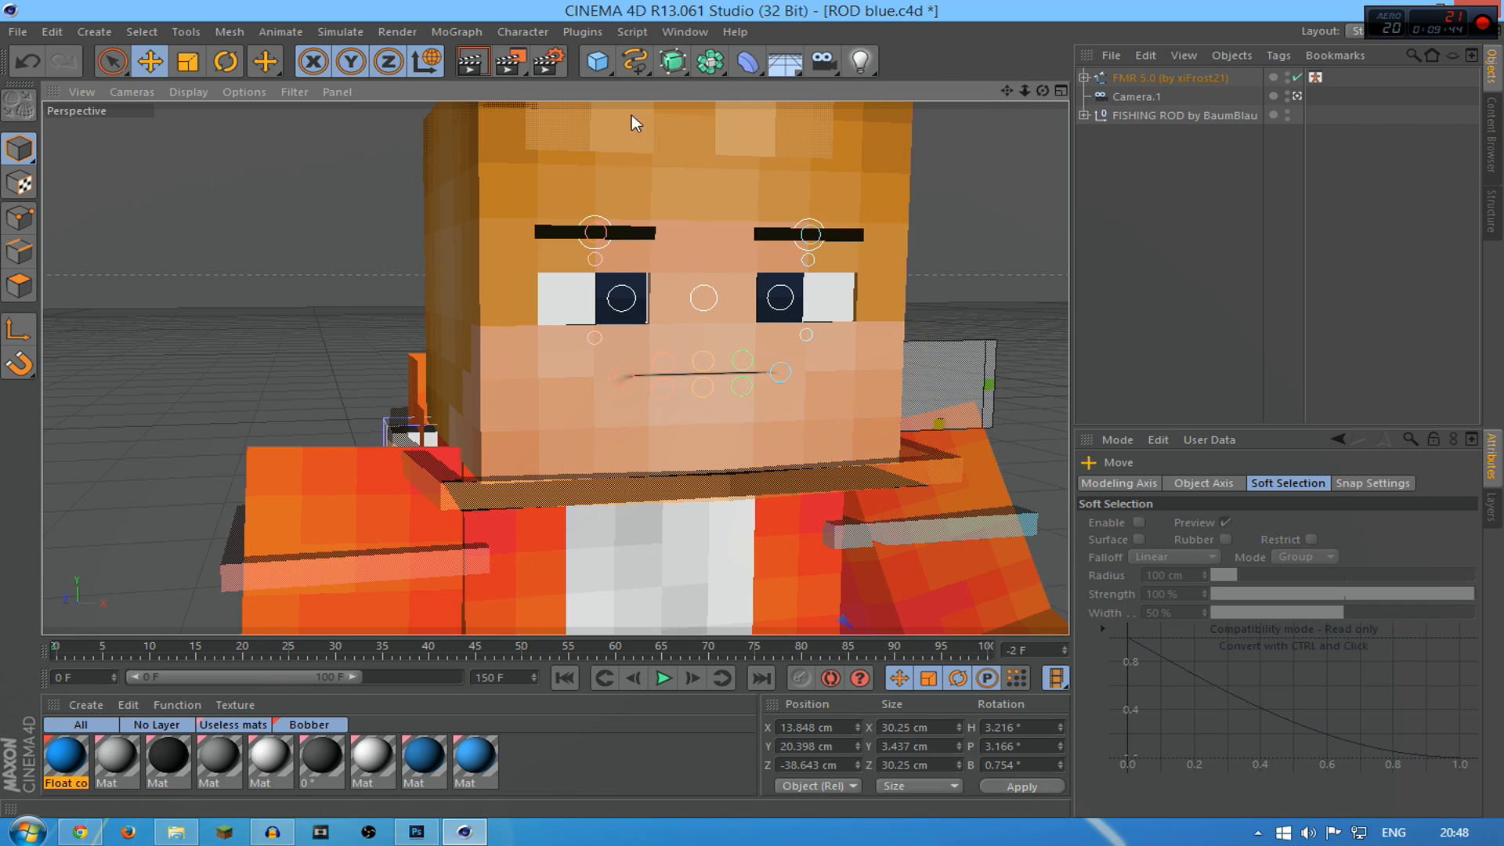
click(593, 227)
click(222, 63)
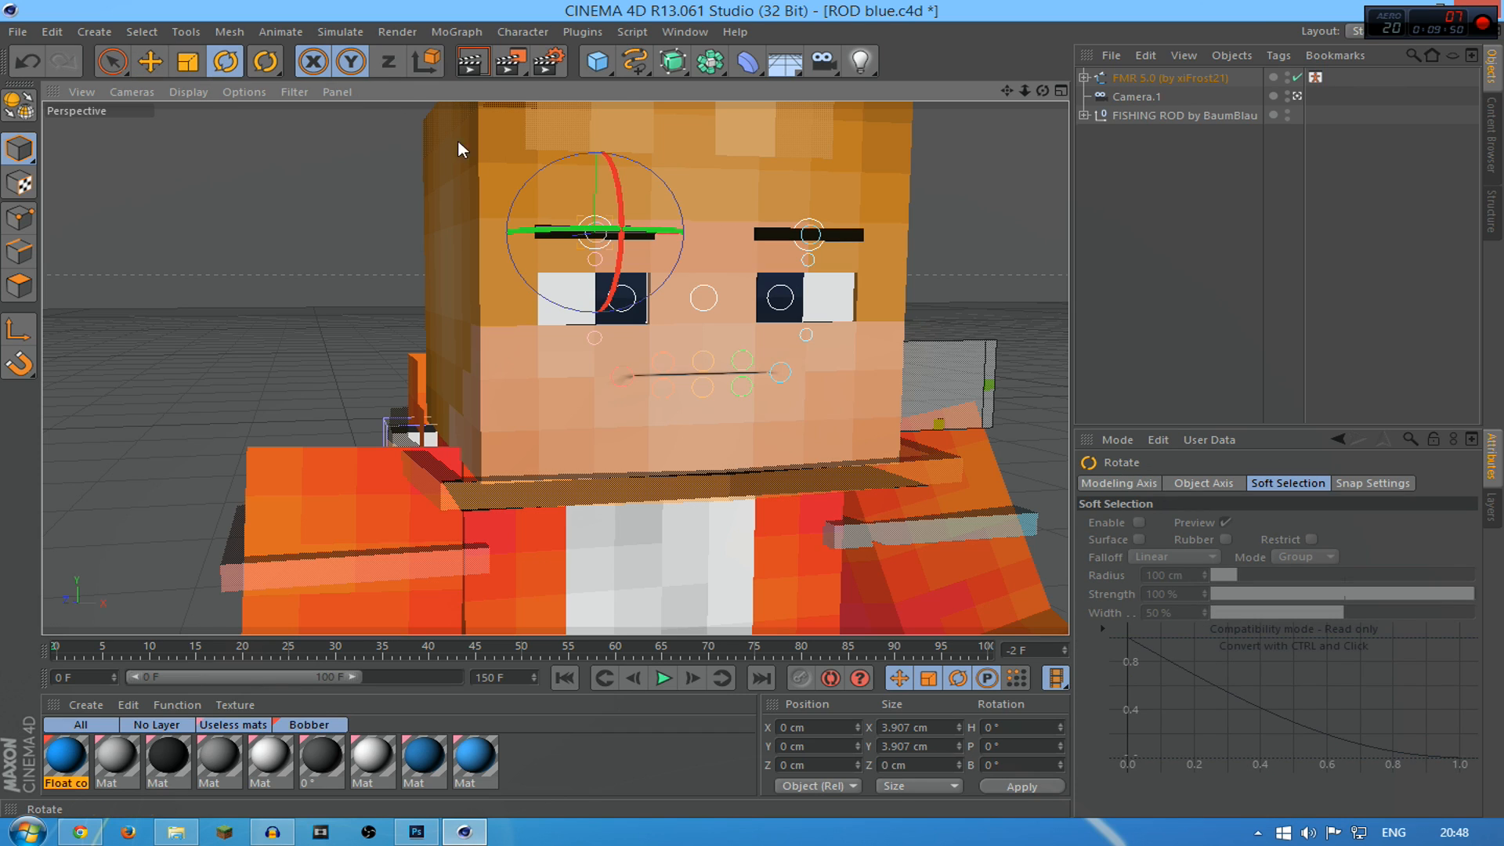
mouse_move(512, 205)
mouse_down()
mouse_move(519, 171)
mouse_move(487, 237)
mouse_move(507, 191)
mouse_up()
click(811, 228)
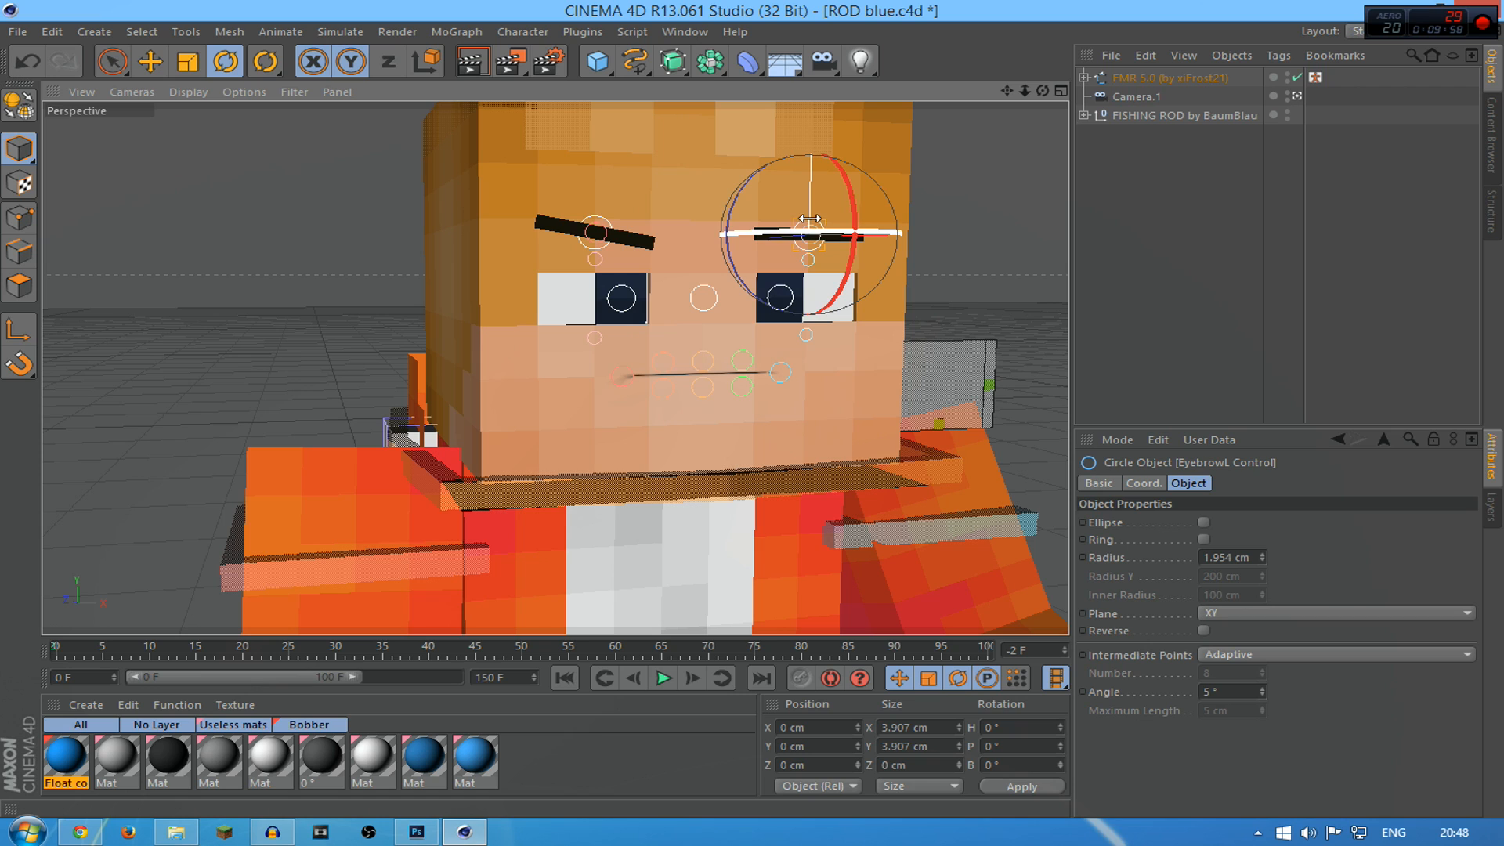
drag(729, 217, 675, 295)
Raise the mouth's open/close control about 2.8 cm and its expression control about 5.5 cm for an open smile
scroll(742, 360, down, 3)
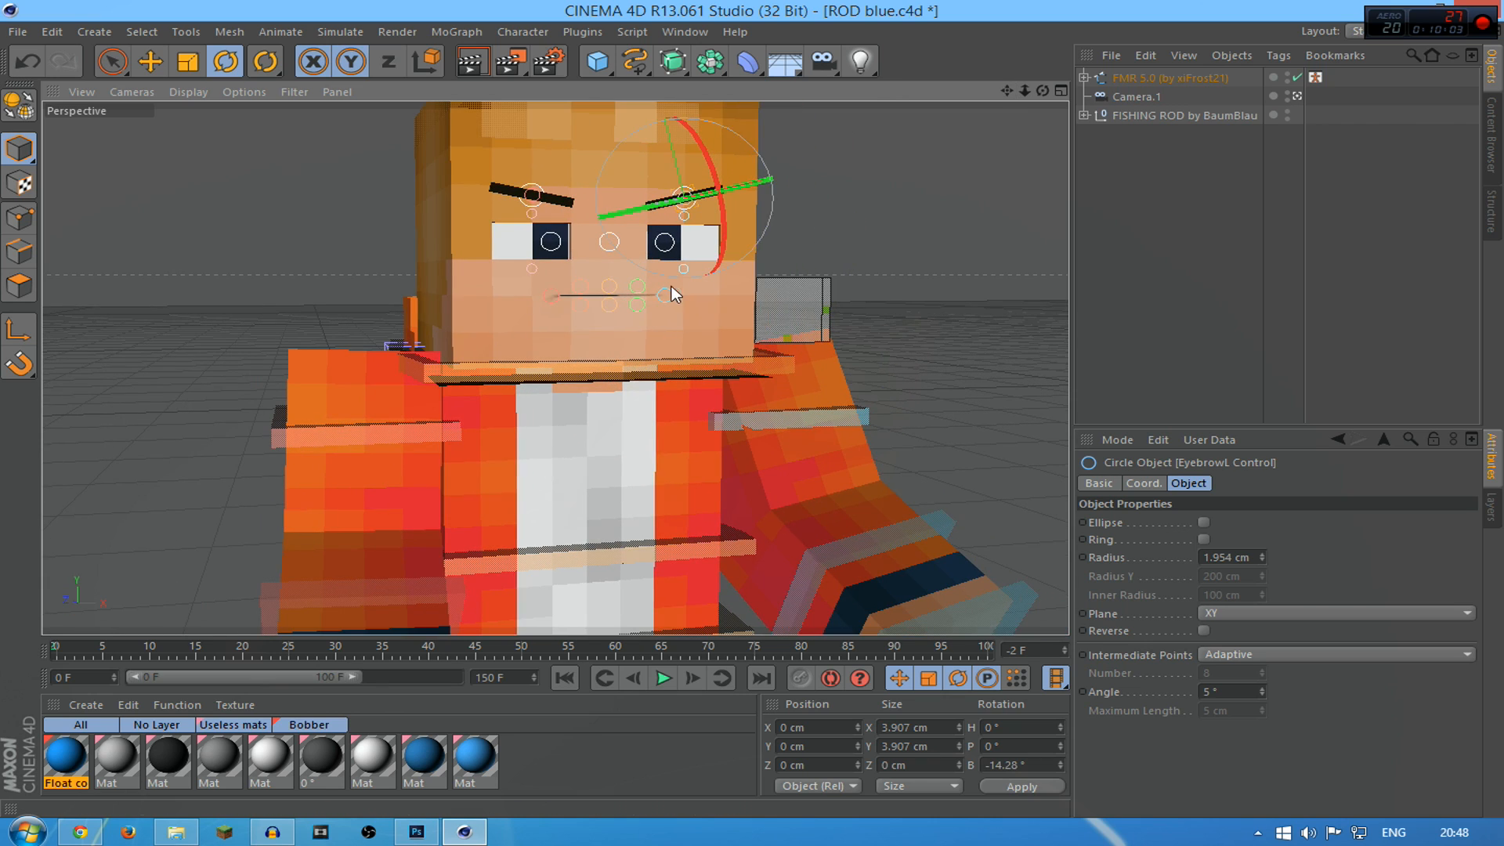
click(609, 298)
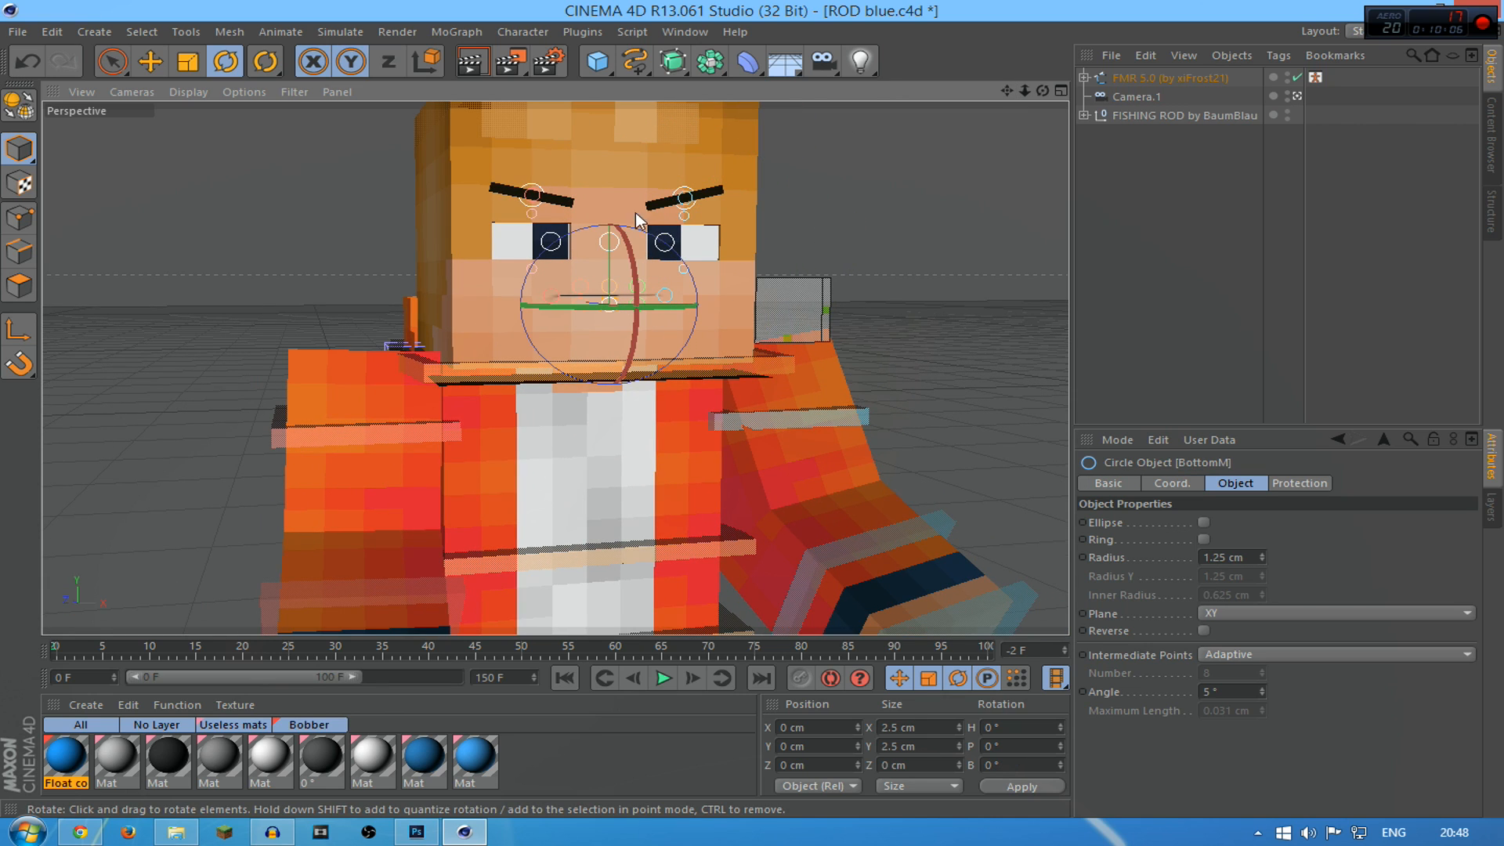
click(150, 62)
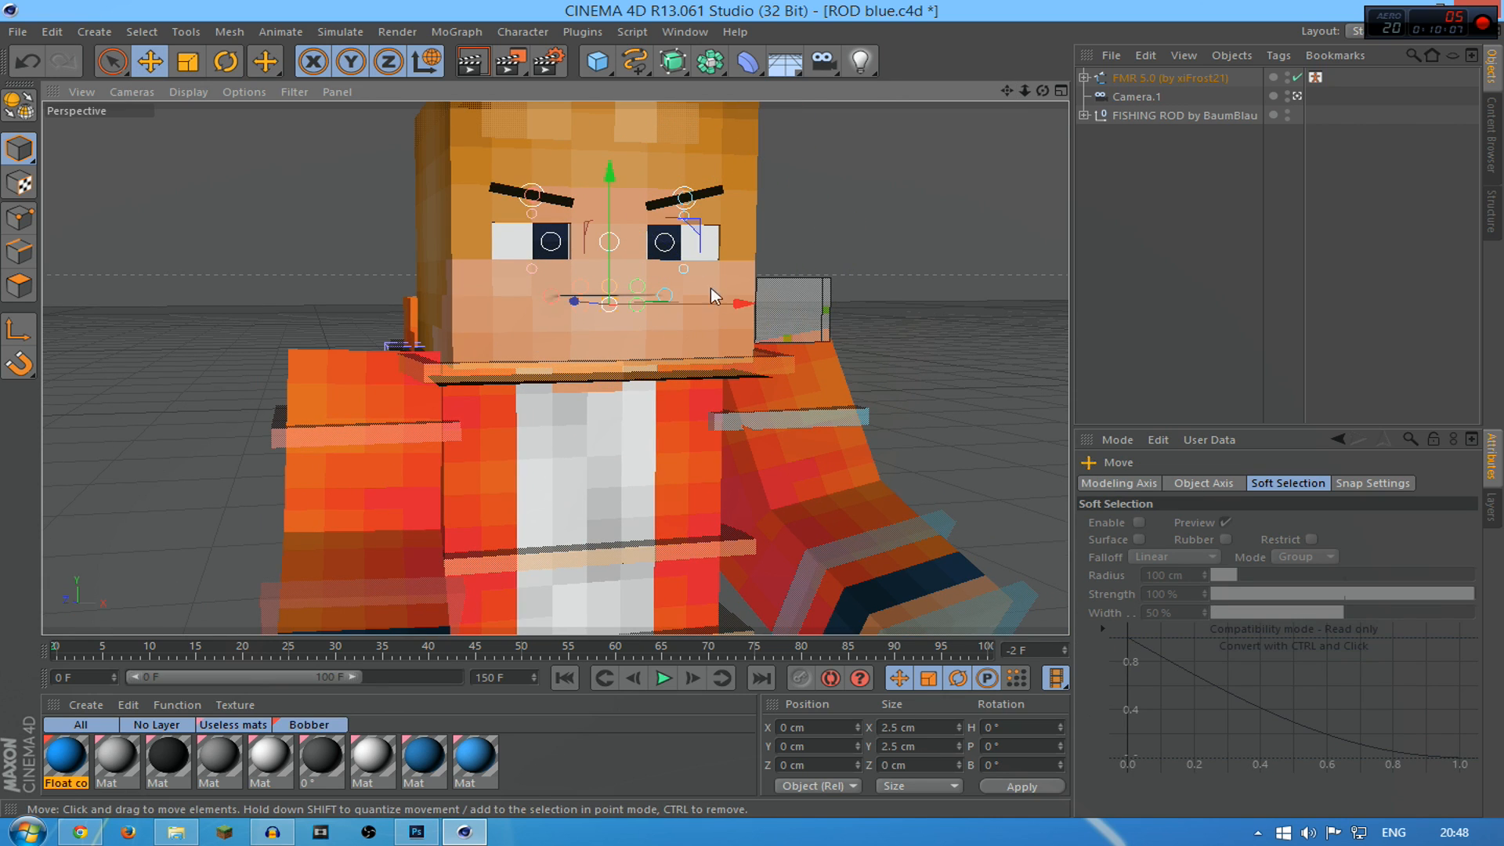
click(824, 314)
drag(835, 172, 791, 191)
click(784, 337)
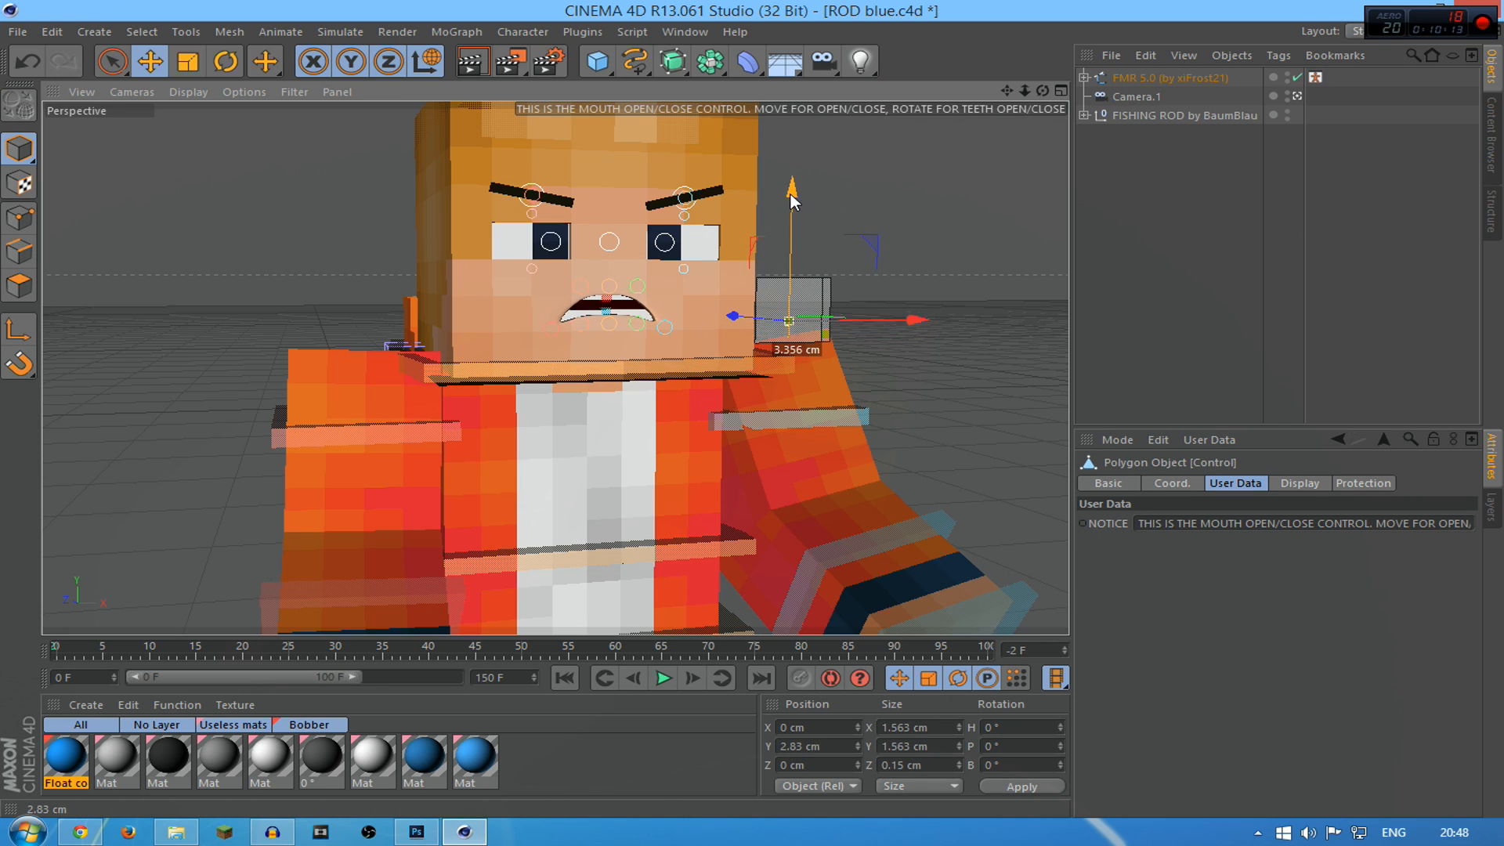
click(825, 333)
mouse_move(825, 207)
mouse_down()
mouse_move(833, 143)
mouse_move(821, 225)
mouse_move(833, 144)
mouse_move(826, 207)
mouse_up()
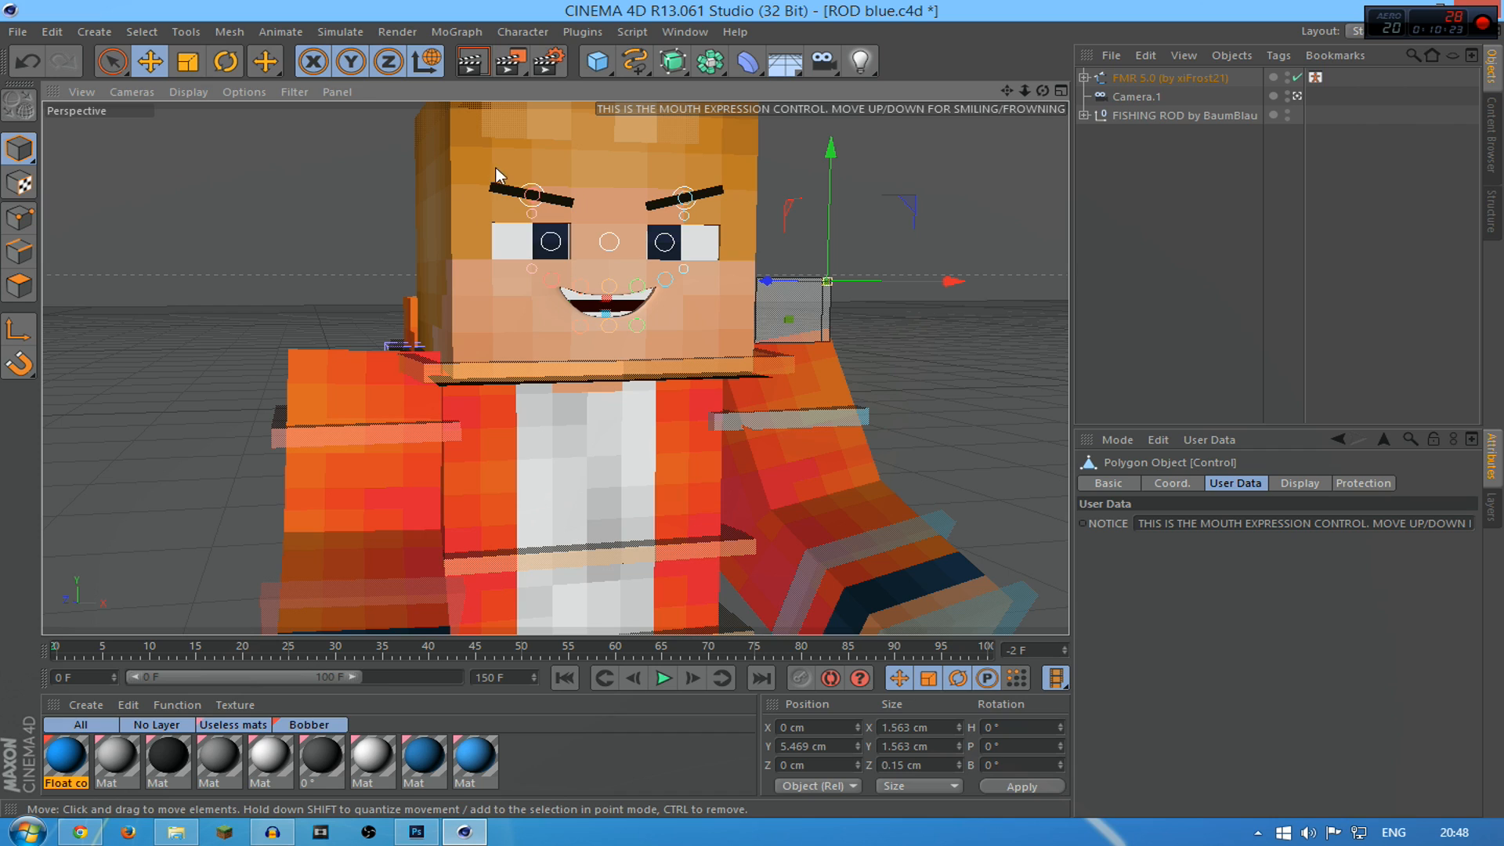
Rotate both eyebrows the opposite way for a friendly look, the right to about -13° and the left to about 14.6°
click(539, 192)
key(r)
drag(437, 132, 431, 188)
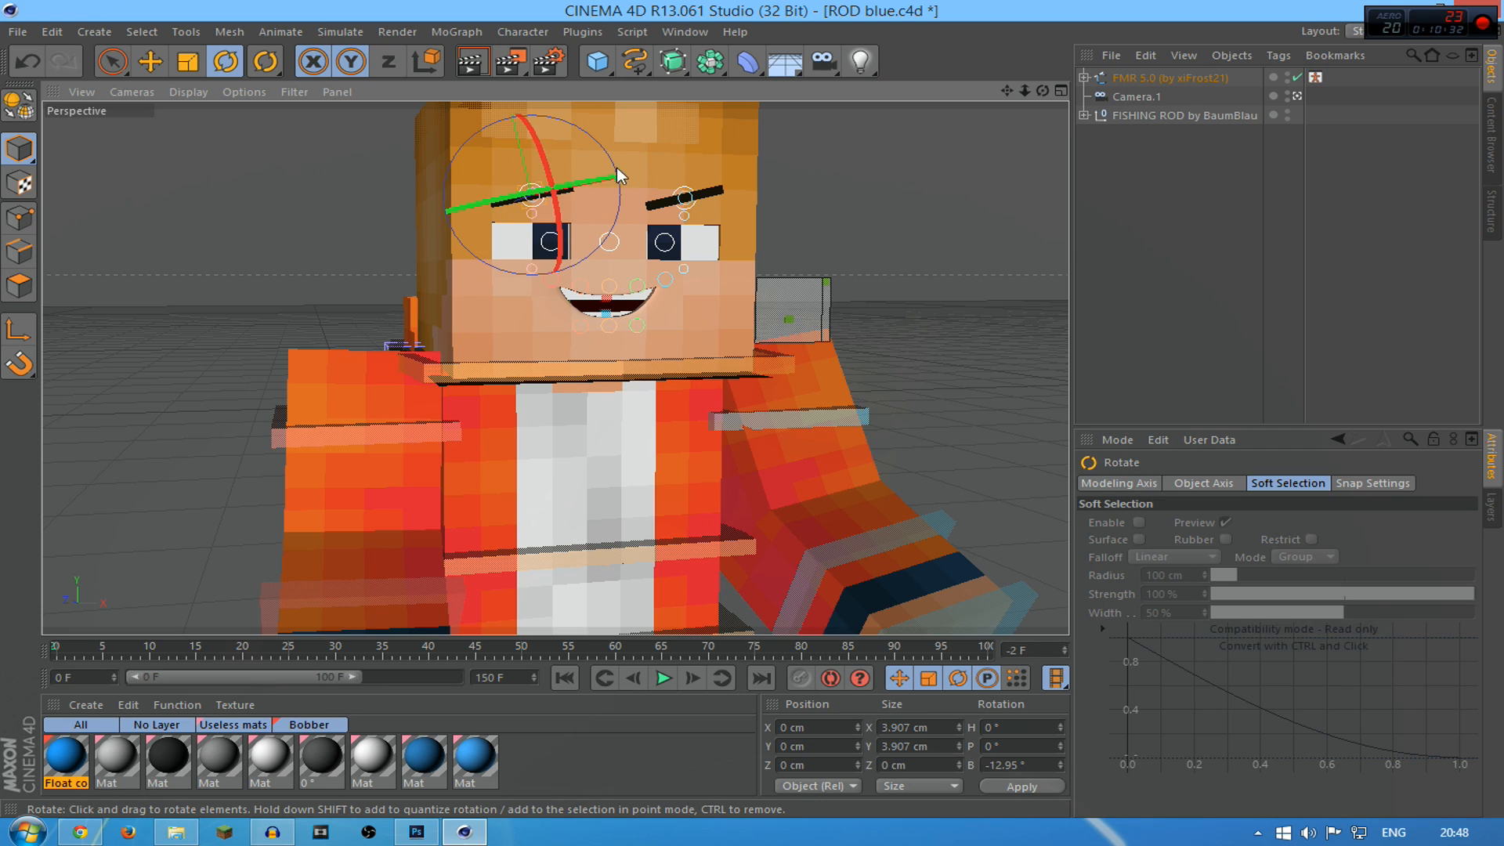
click(678, 199)
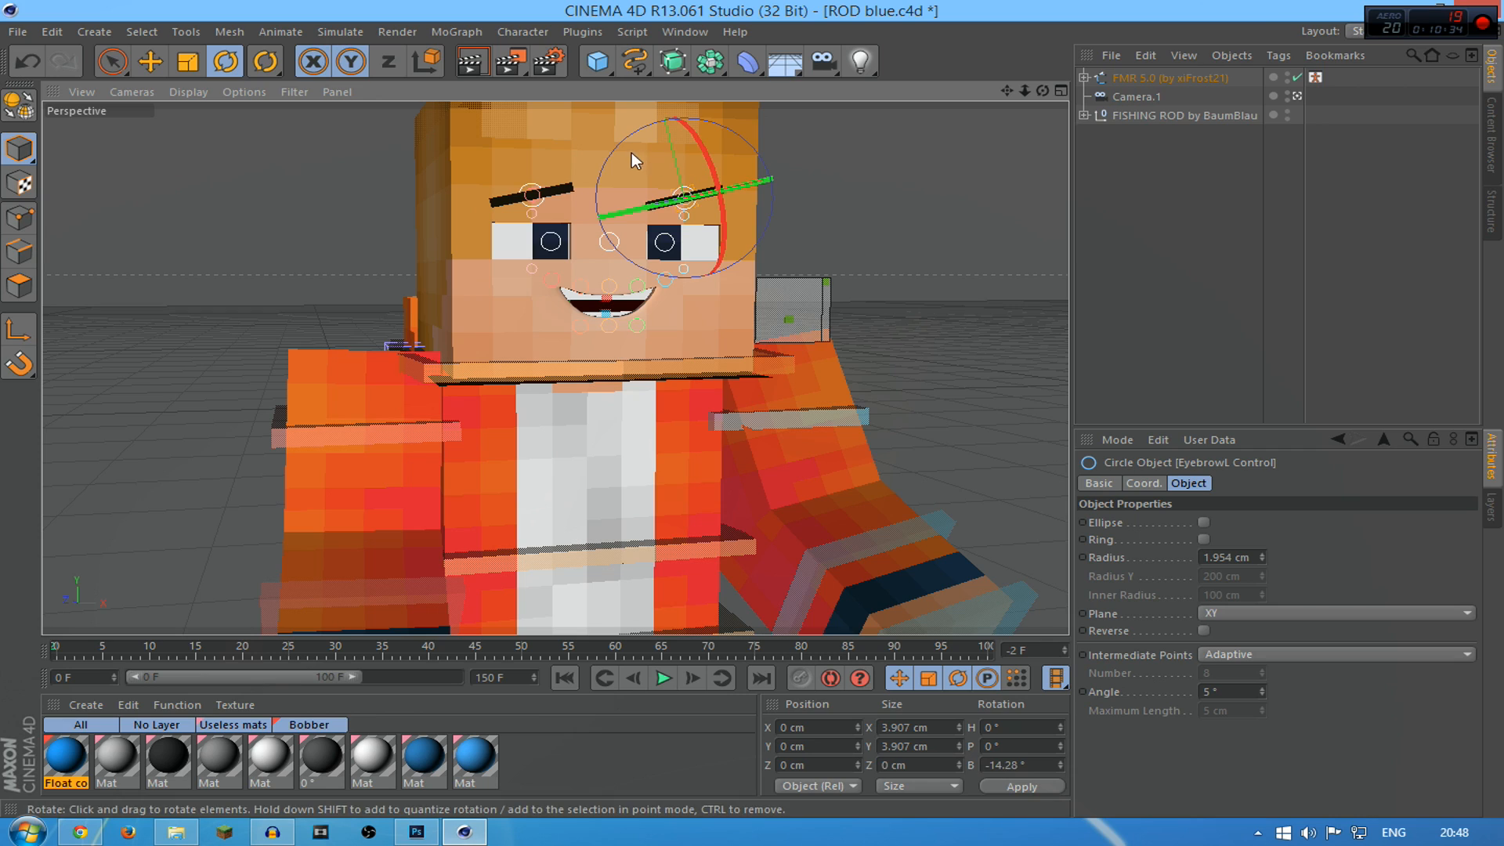
drag(600, 181, 633, 151)
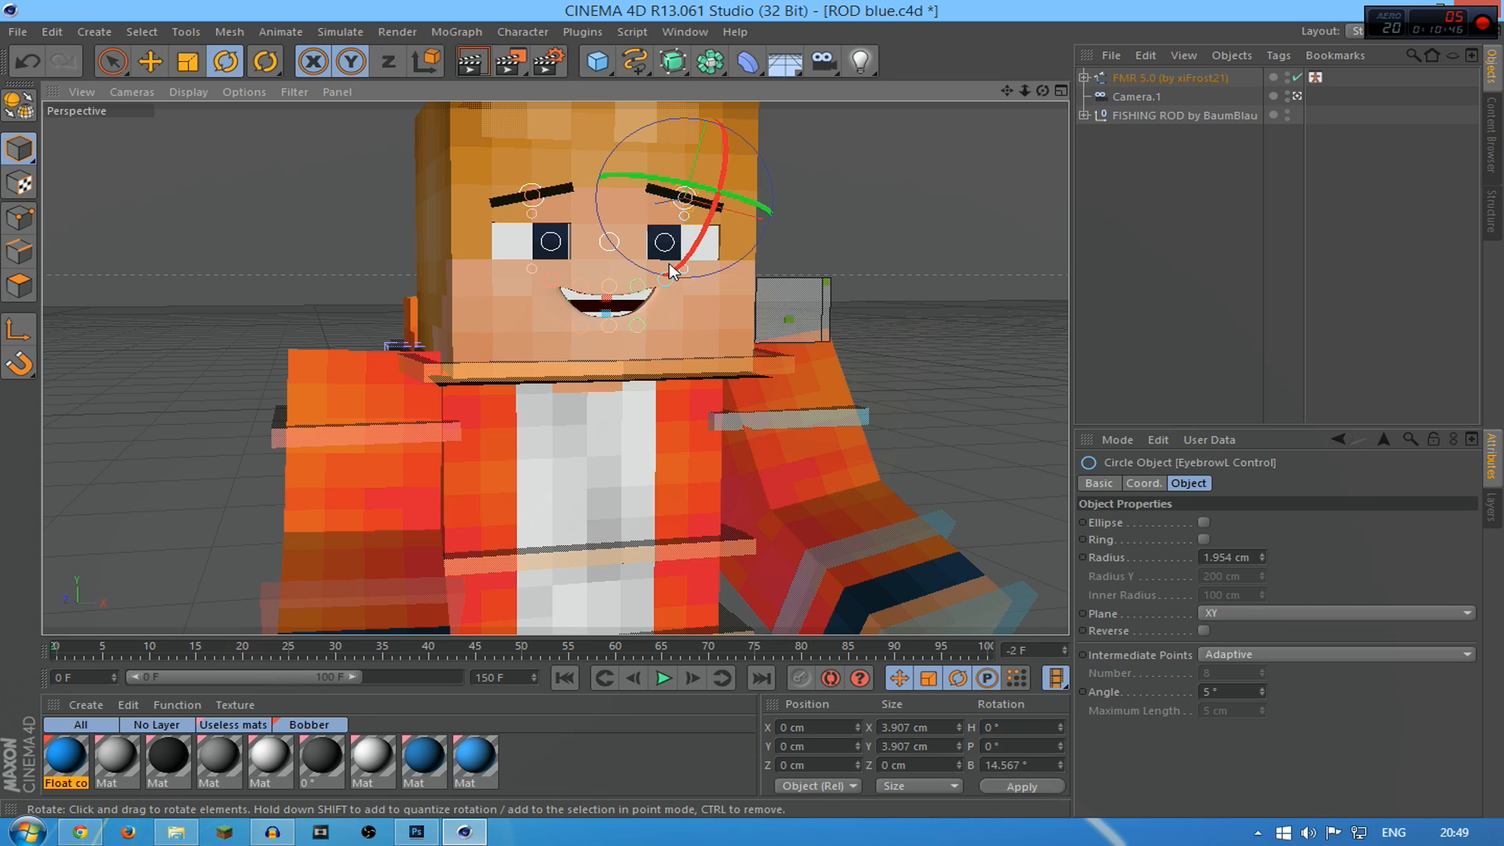
Change the Right Pupil colour to a brighter blue in the rig's face colours
click(552, 250)
click(1149, 76)
scroll(1470, 548, down, 5)
click(1221, 534)
drag(1191, 532, 1211, 507)
click(1198, 630)
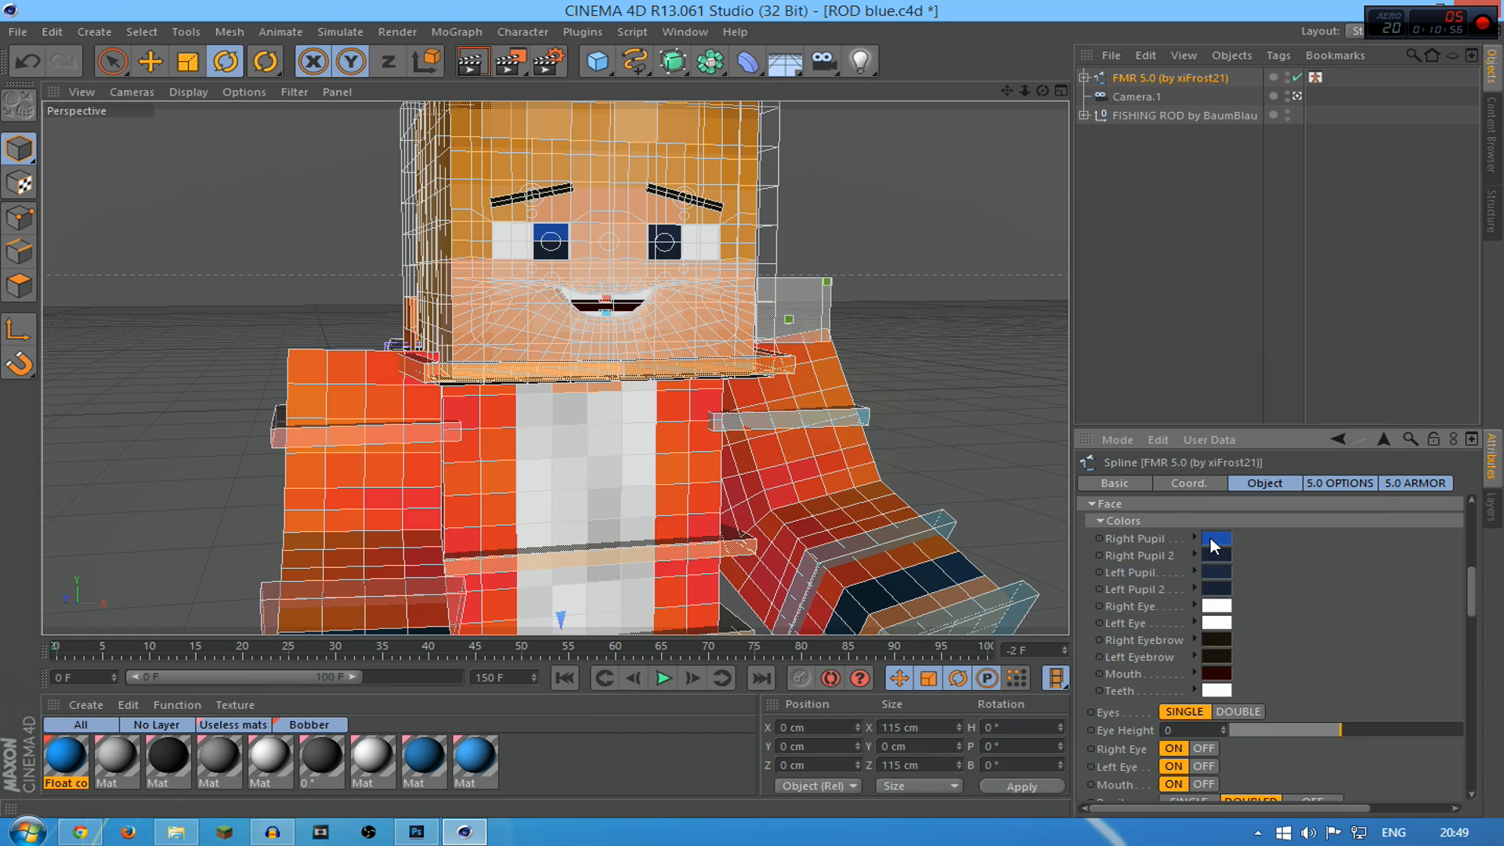
click(1210, 538)
click(1208, 605)
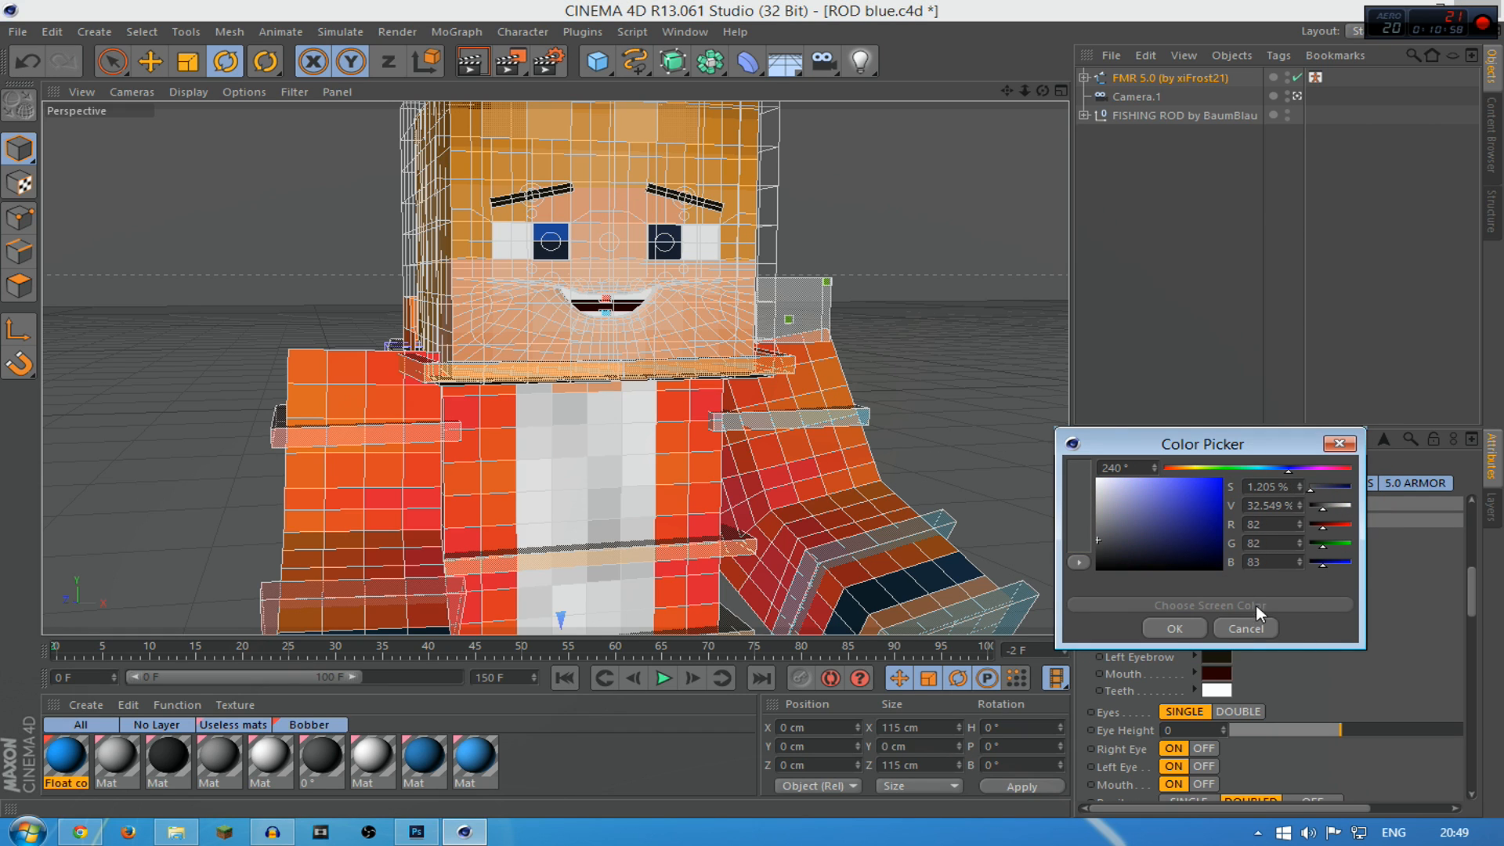
click(1258, 631)
Match the Right Pupil 2 colour to the brighter blue of the right pupil by sampling it from the viewport
click(1221, 551)
click(1205, 620)
click(553, 246)
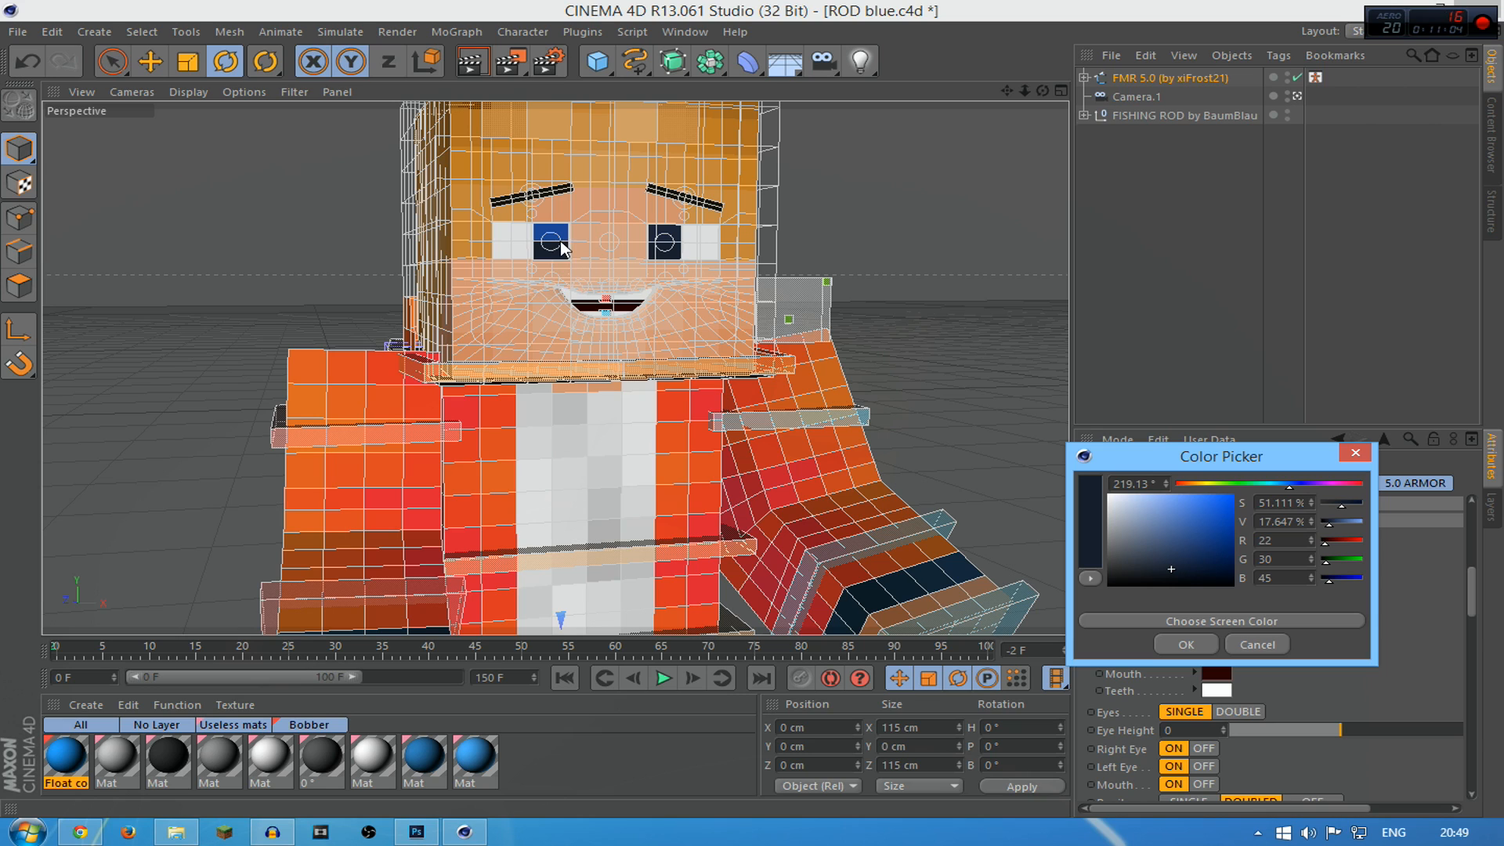
click(1210, 619)
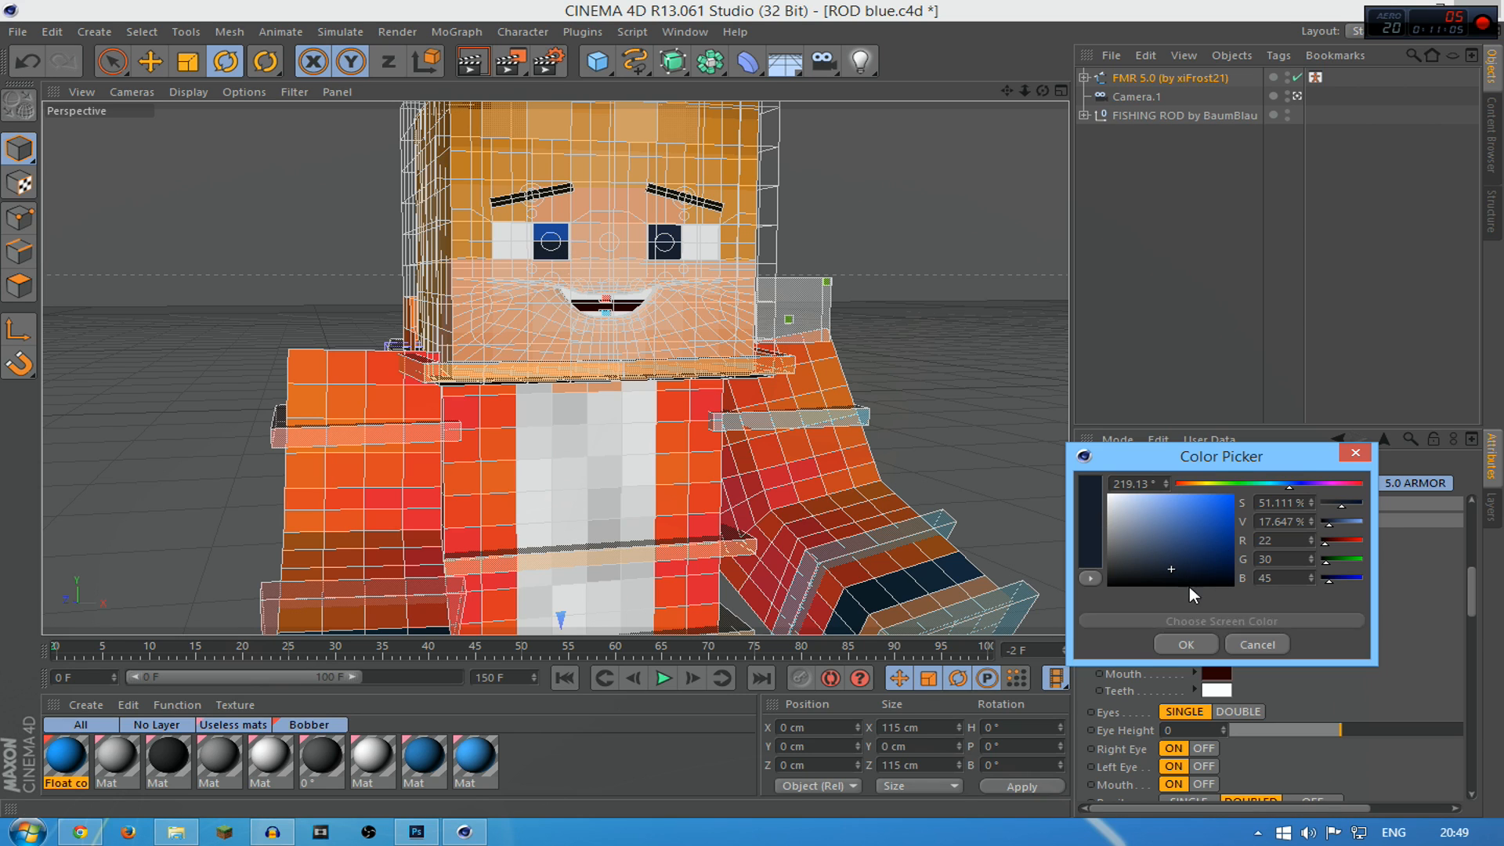
click(552, 235)
click(1187, 645)
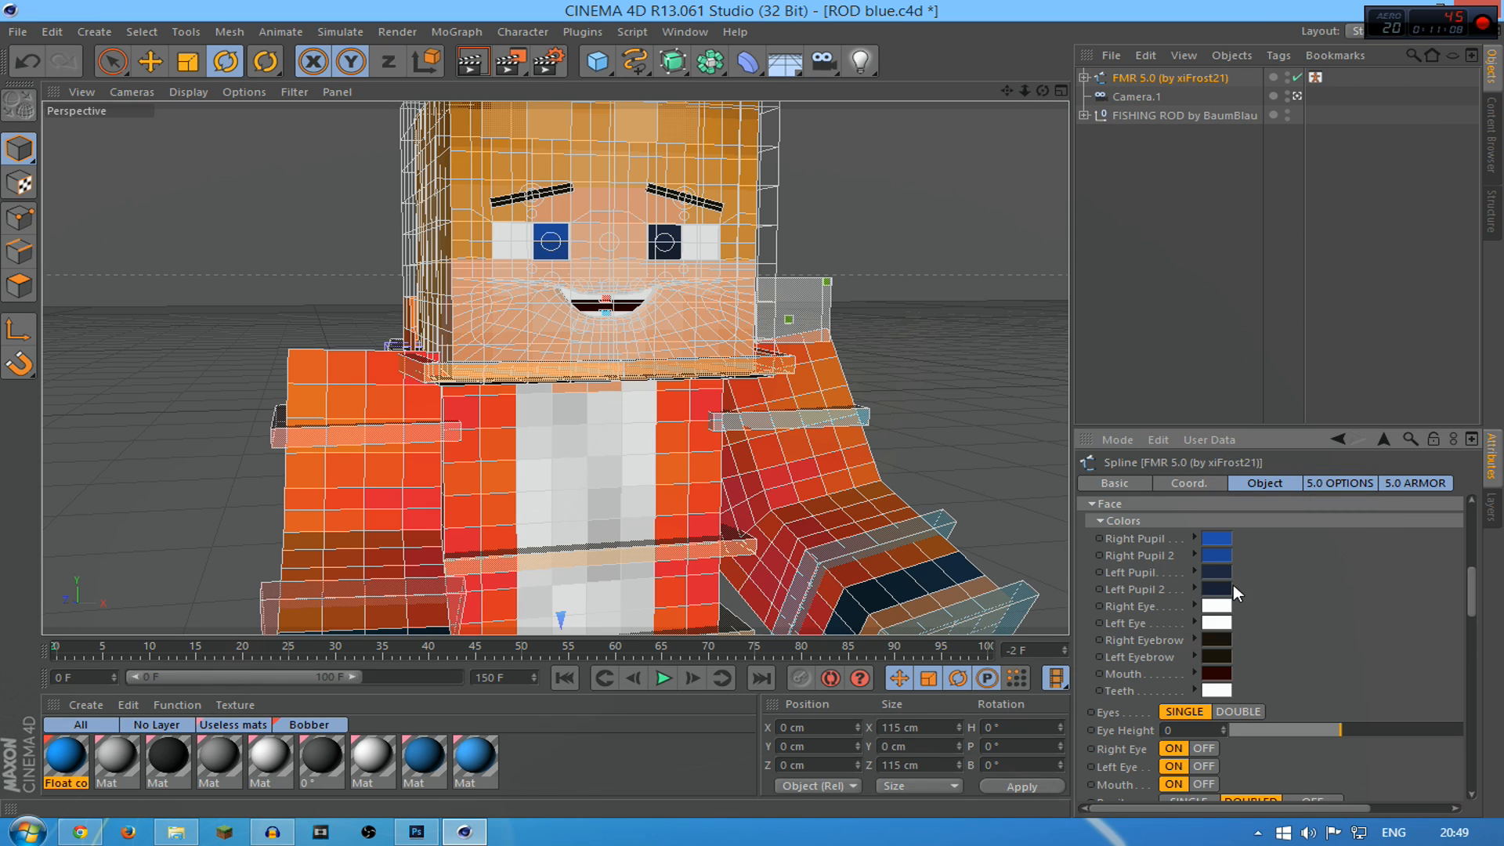
Change the Left Pupil colour to the blue sampled from the right eye's pupil
click(1210, 567)
click(1189, 638)
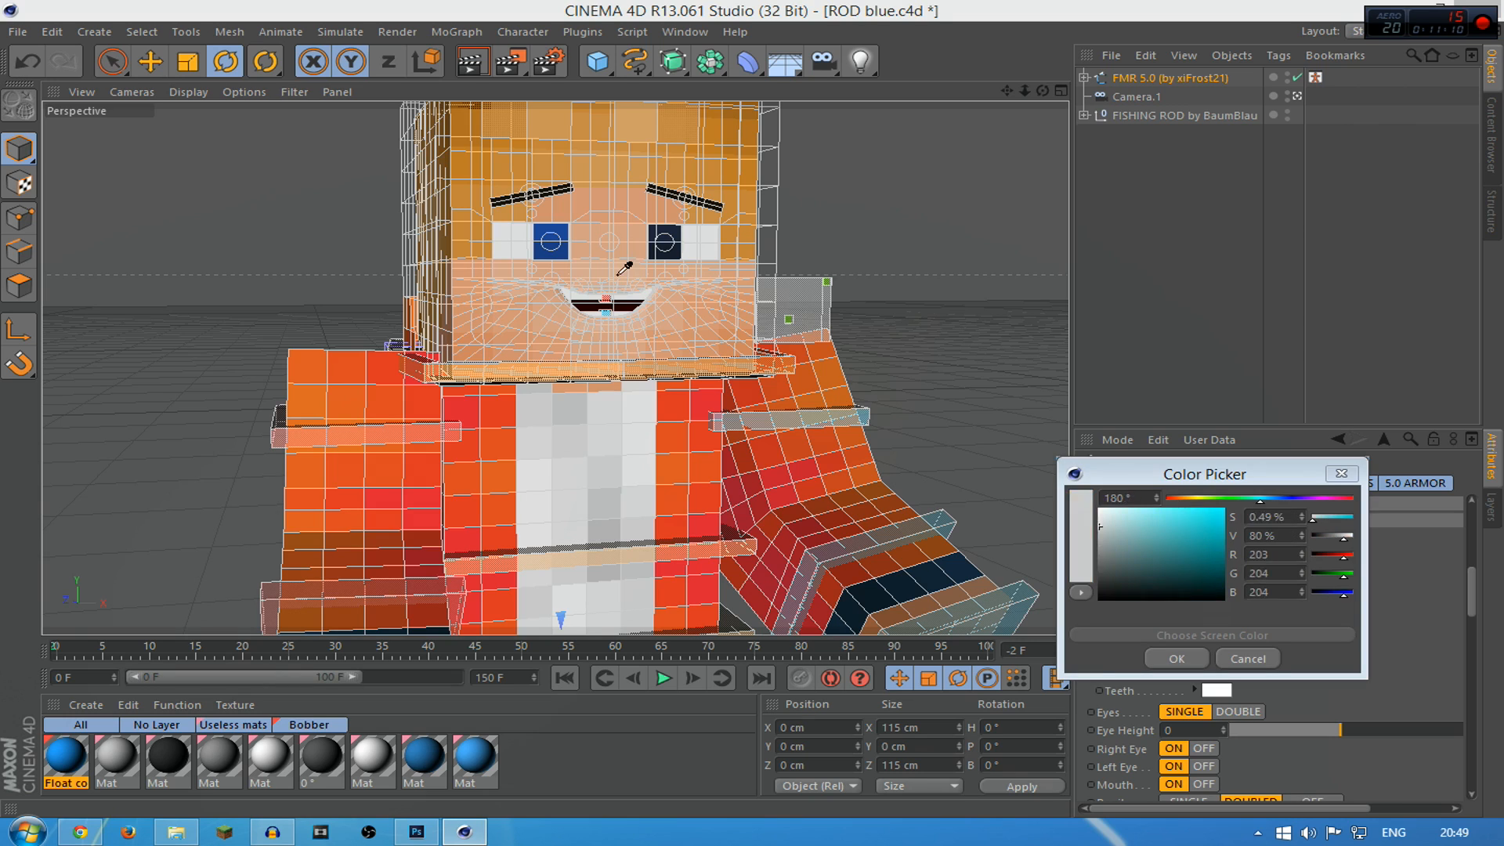
click(674, 230)
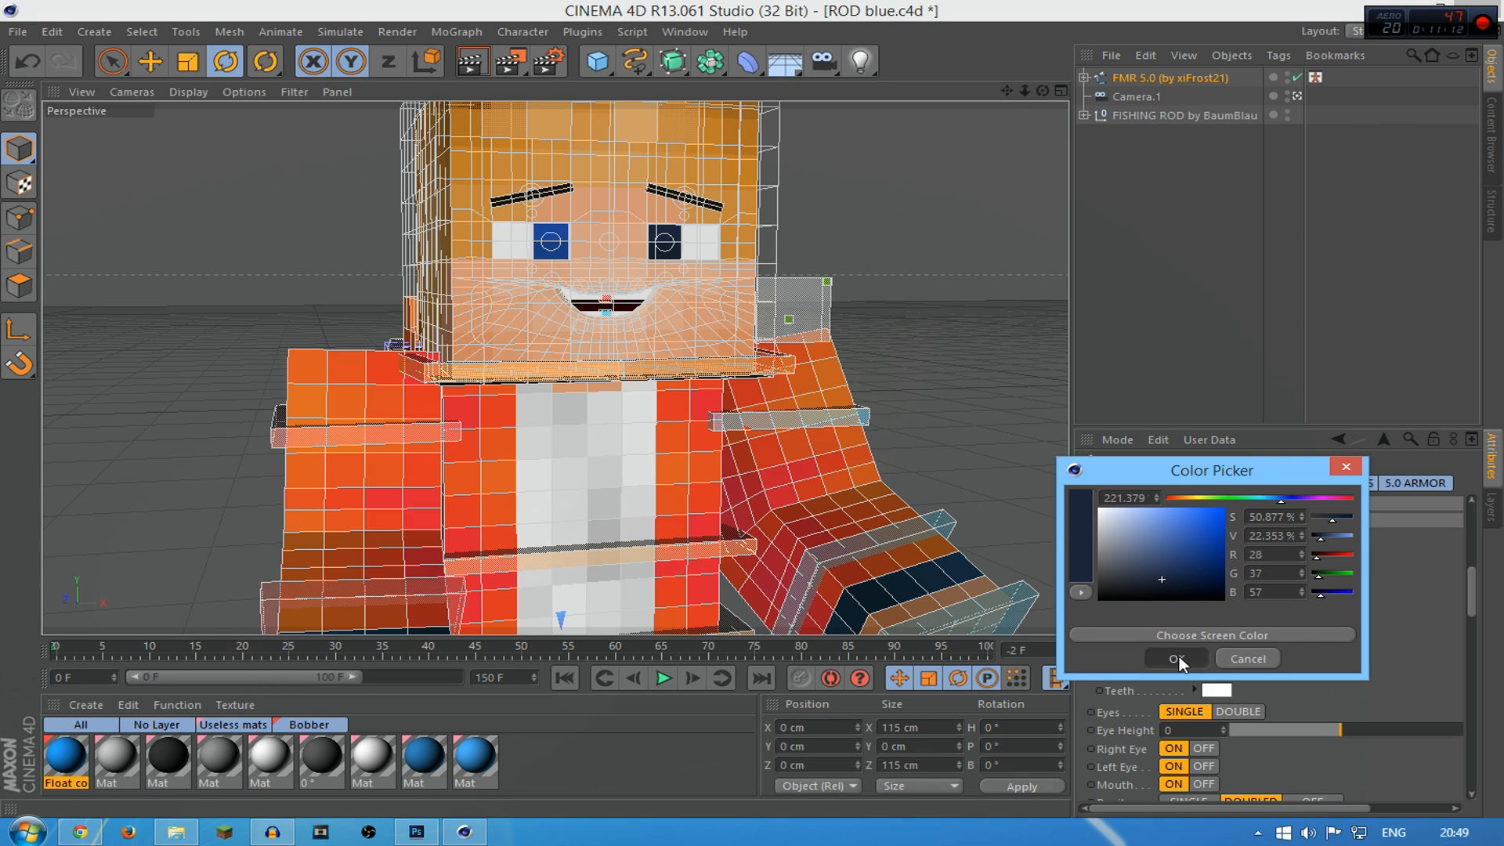
click(1216, 631)
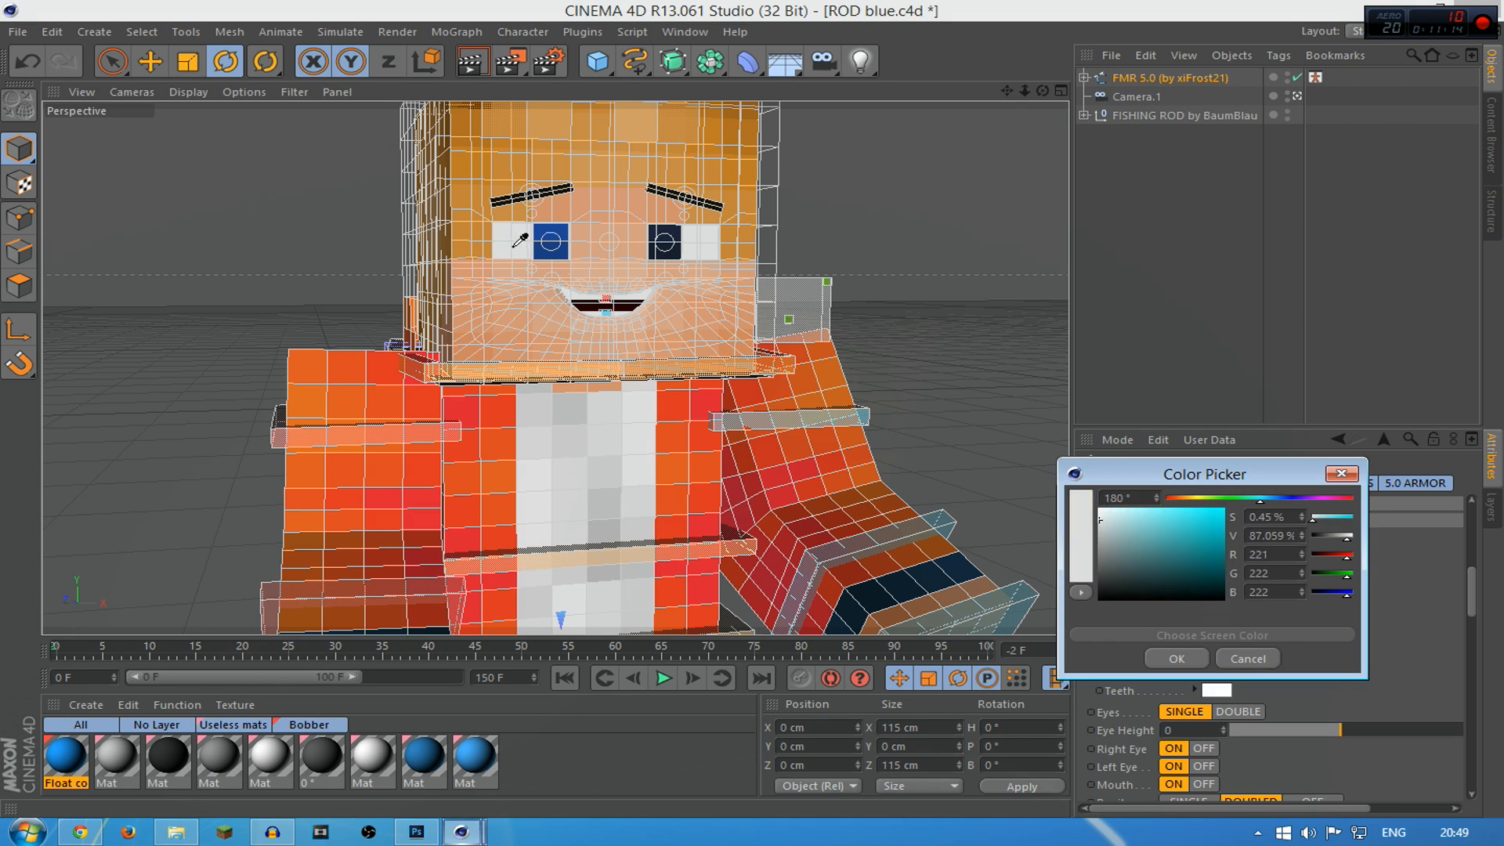
click(551, 237)
click(1167, 658)
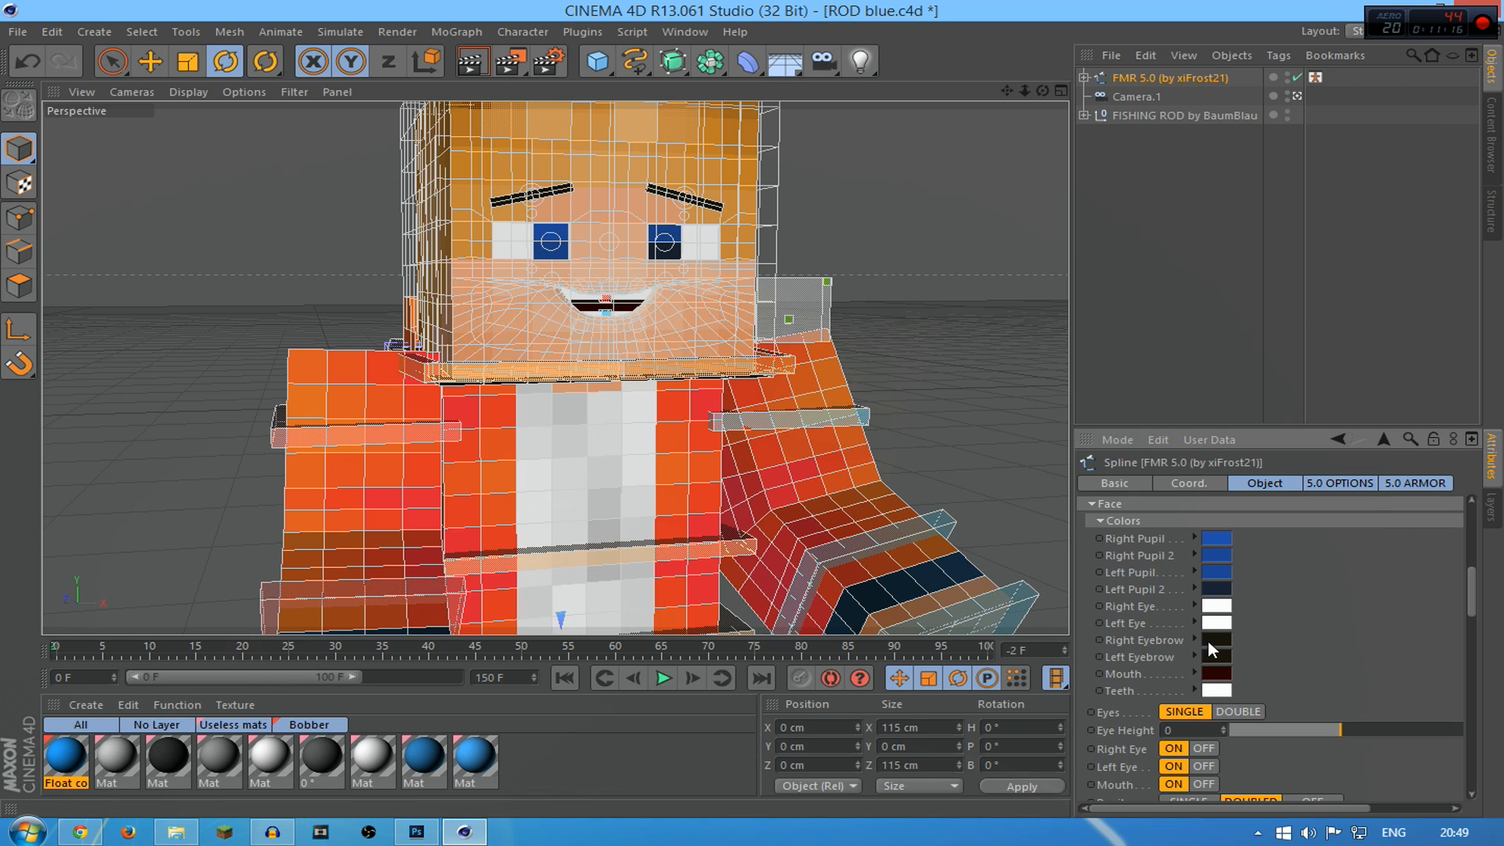
Match the Left Pupil 2 colour to the blue sampled from the left eye's upper pupil
click(1214, 593)
click(1180, 658)
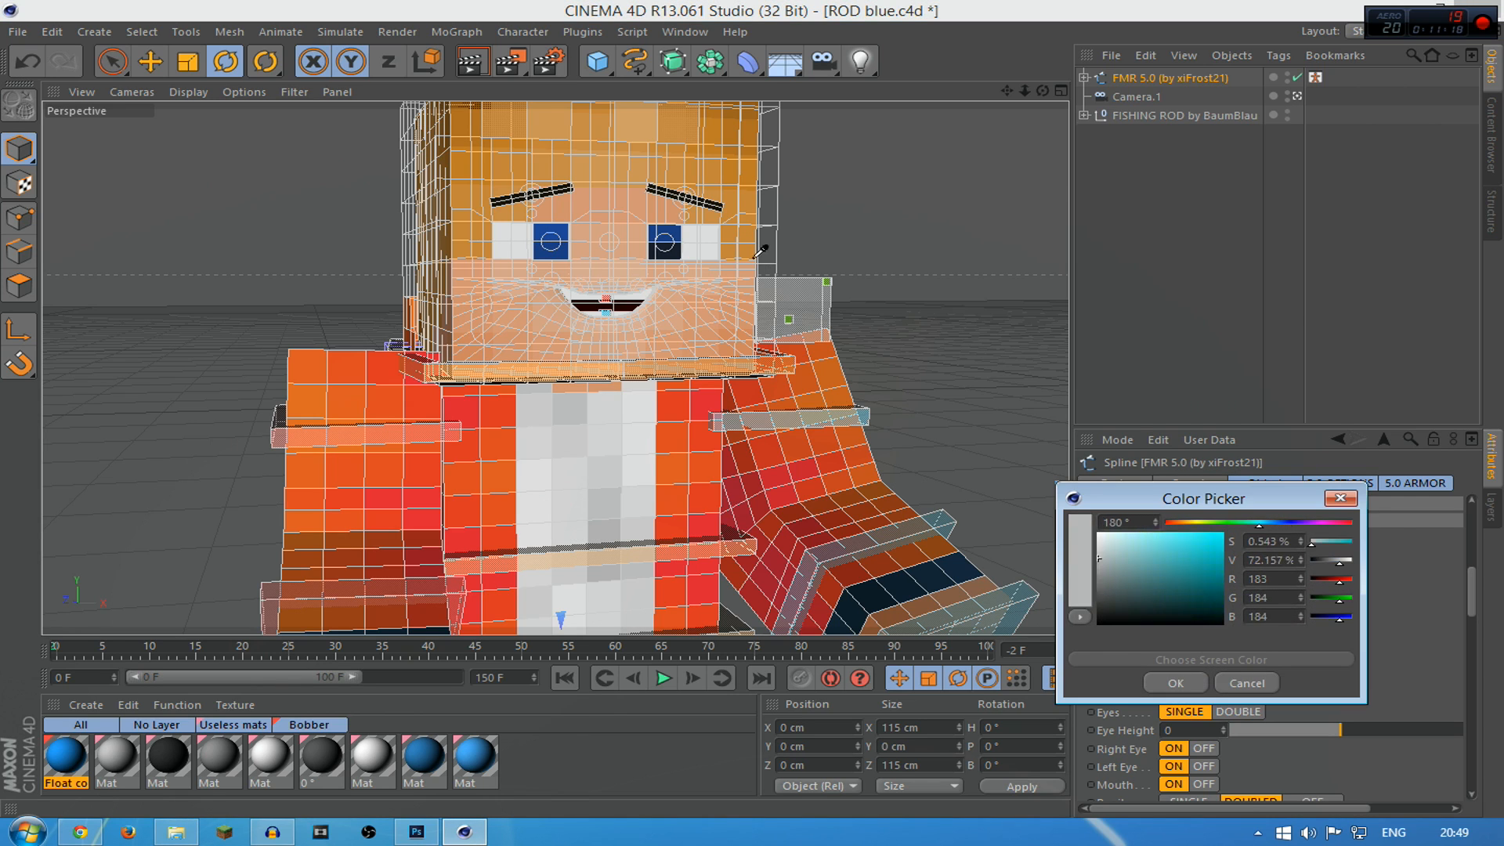
click(672, 232)
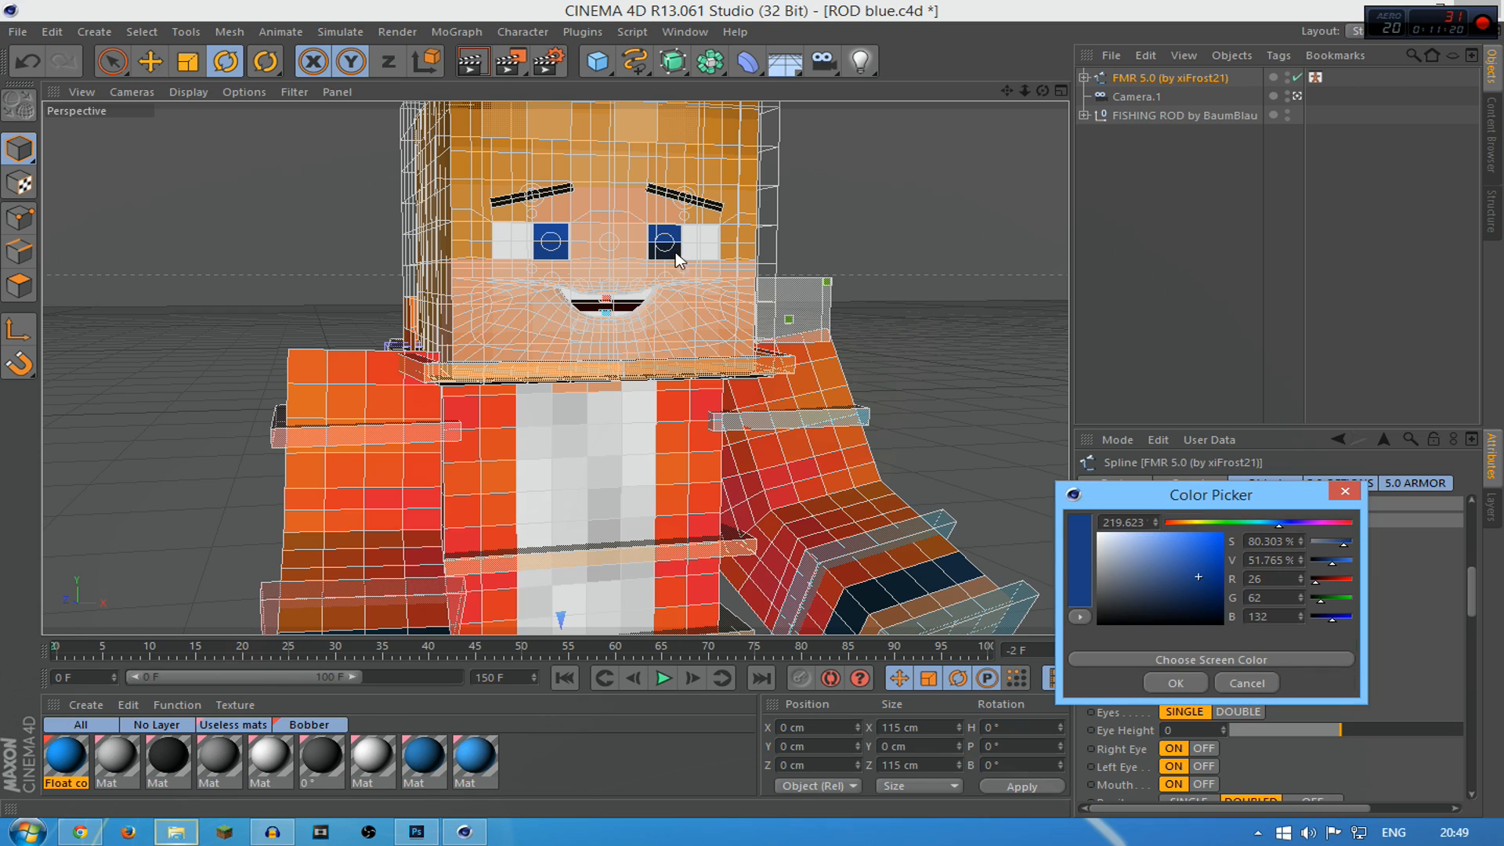
click(1164, 680)
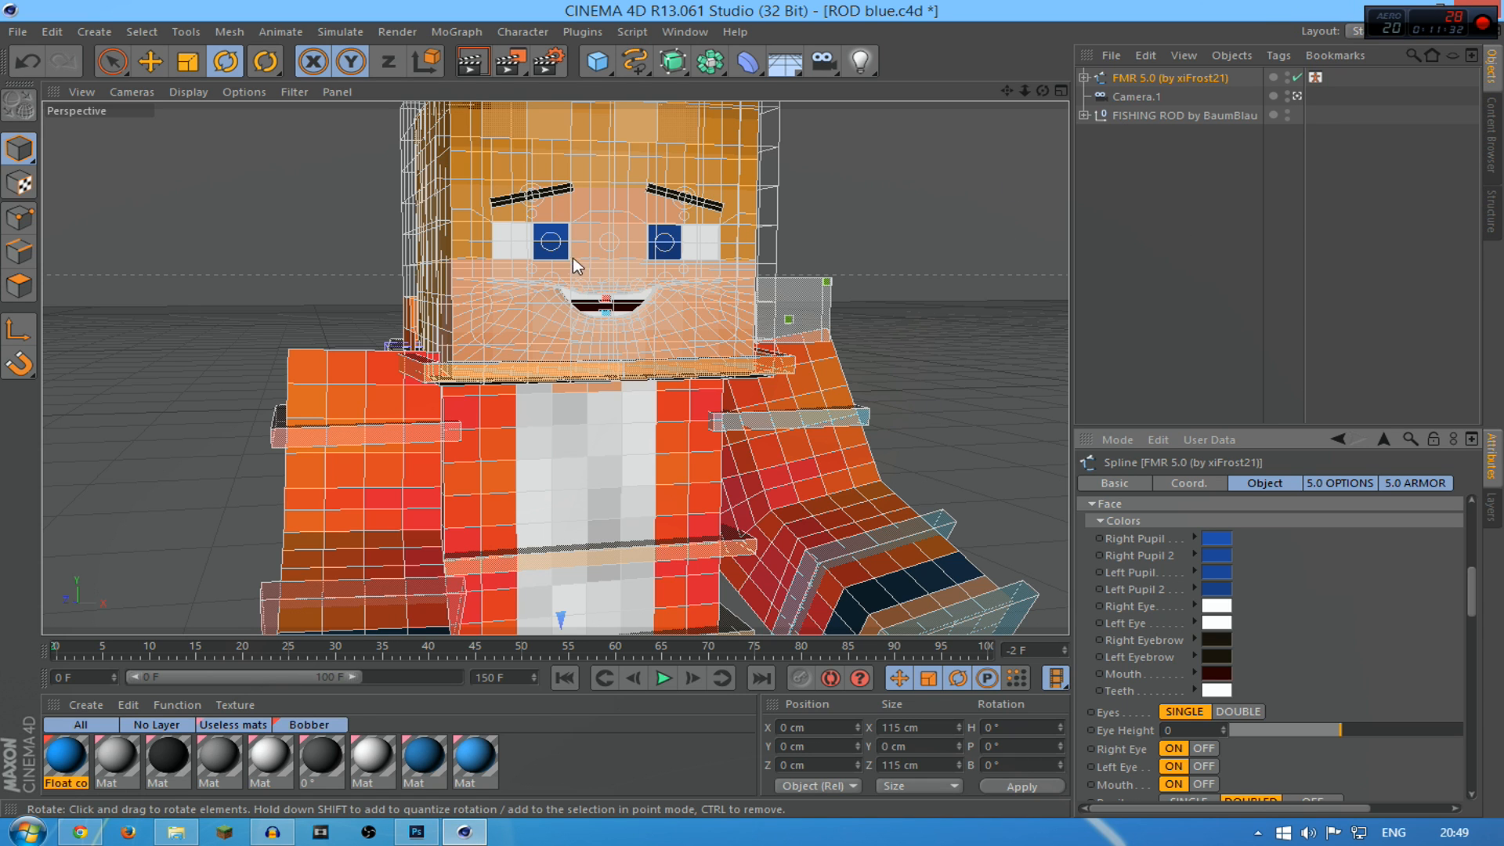
drag(1006, 91, 556, 368)
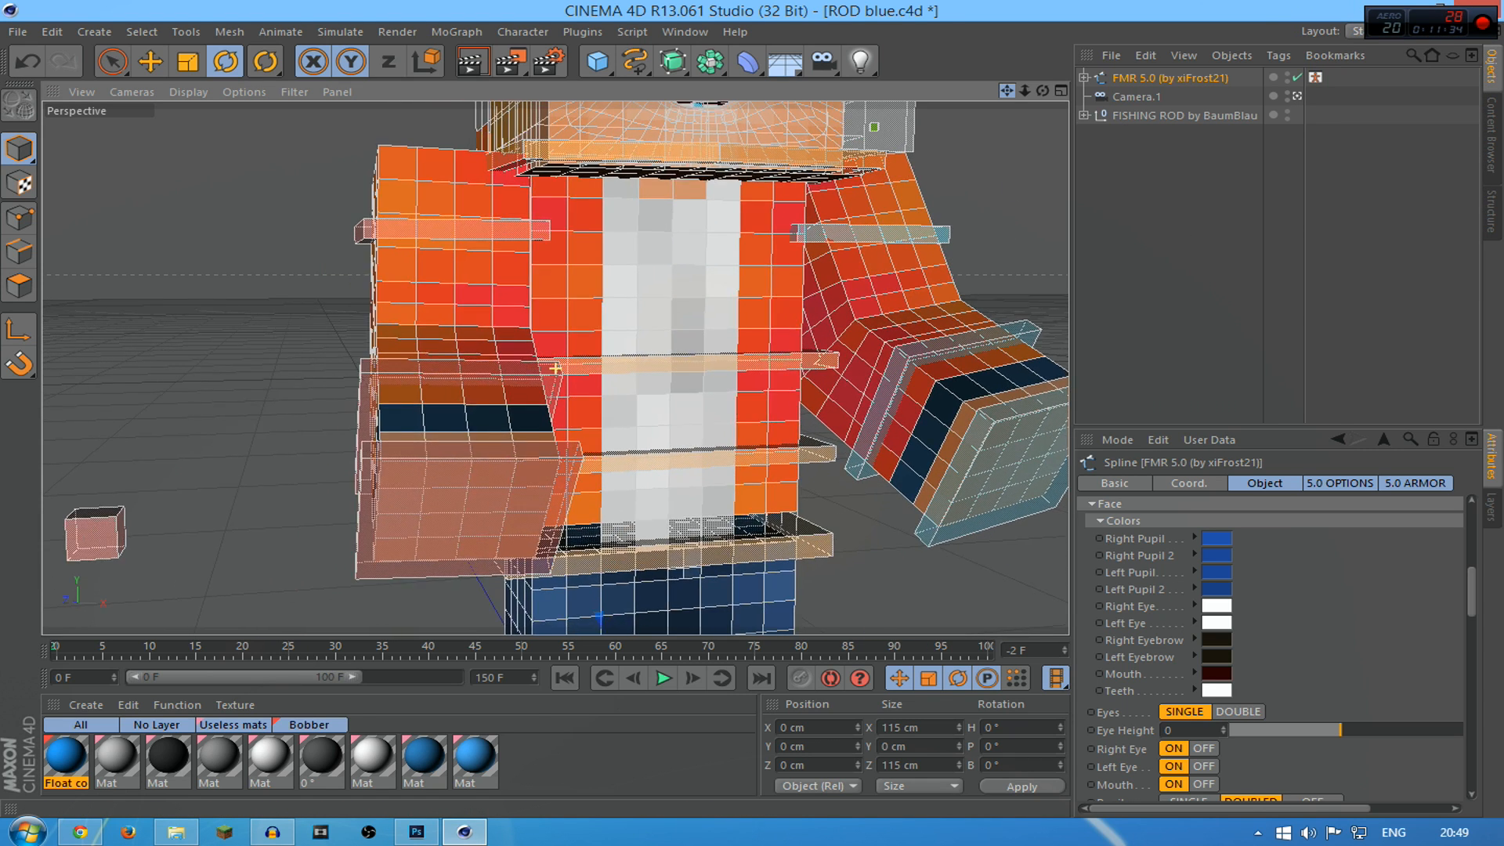
click(443, 526)
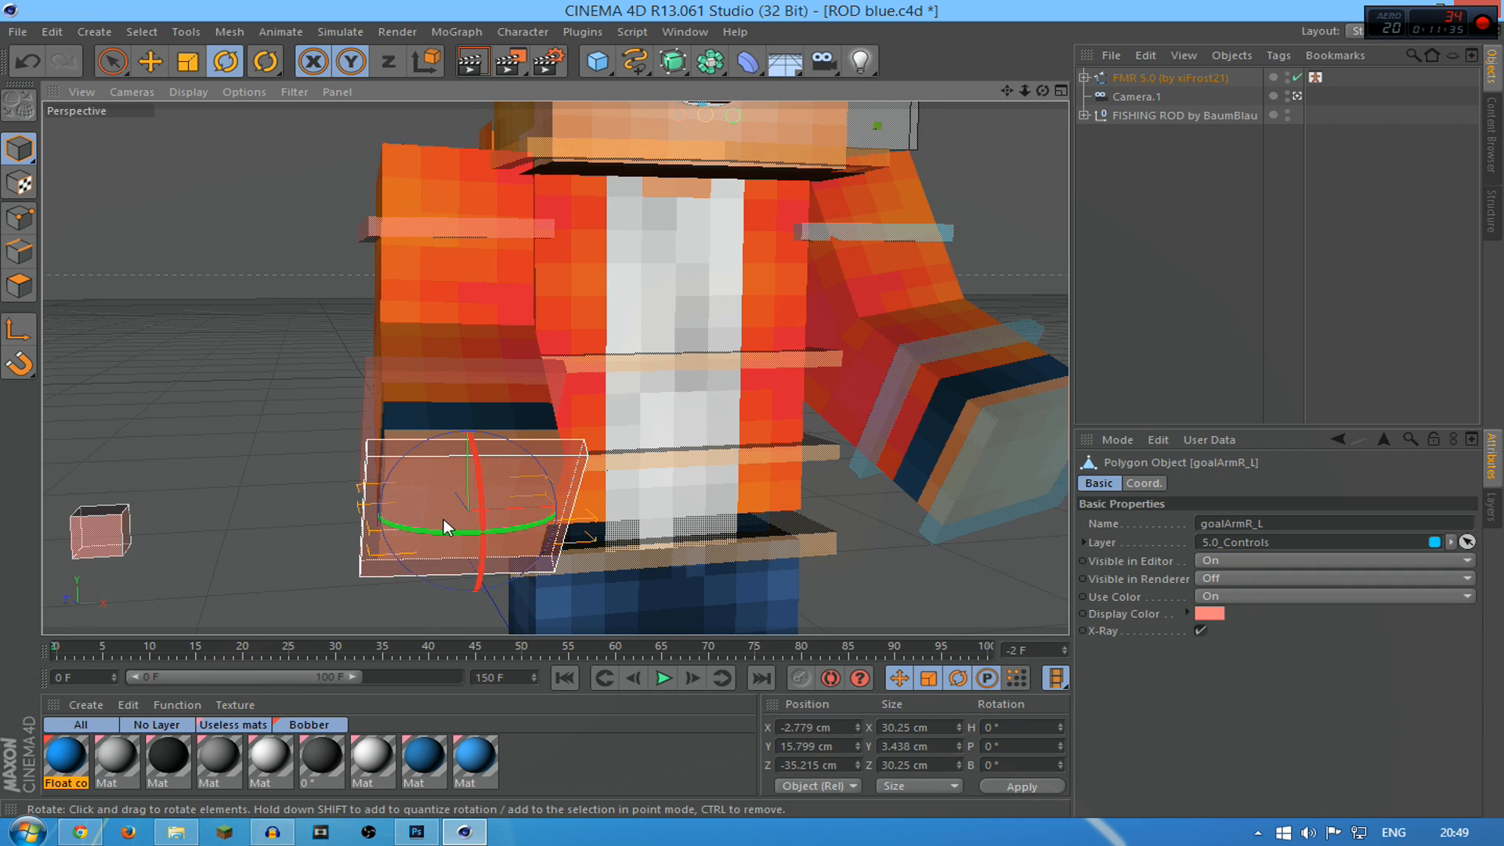
click(149, 61)
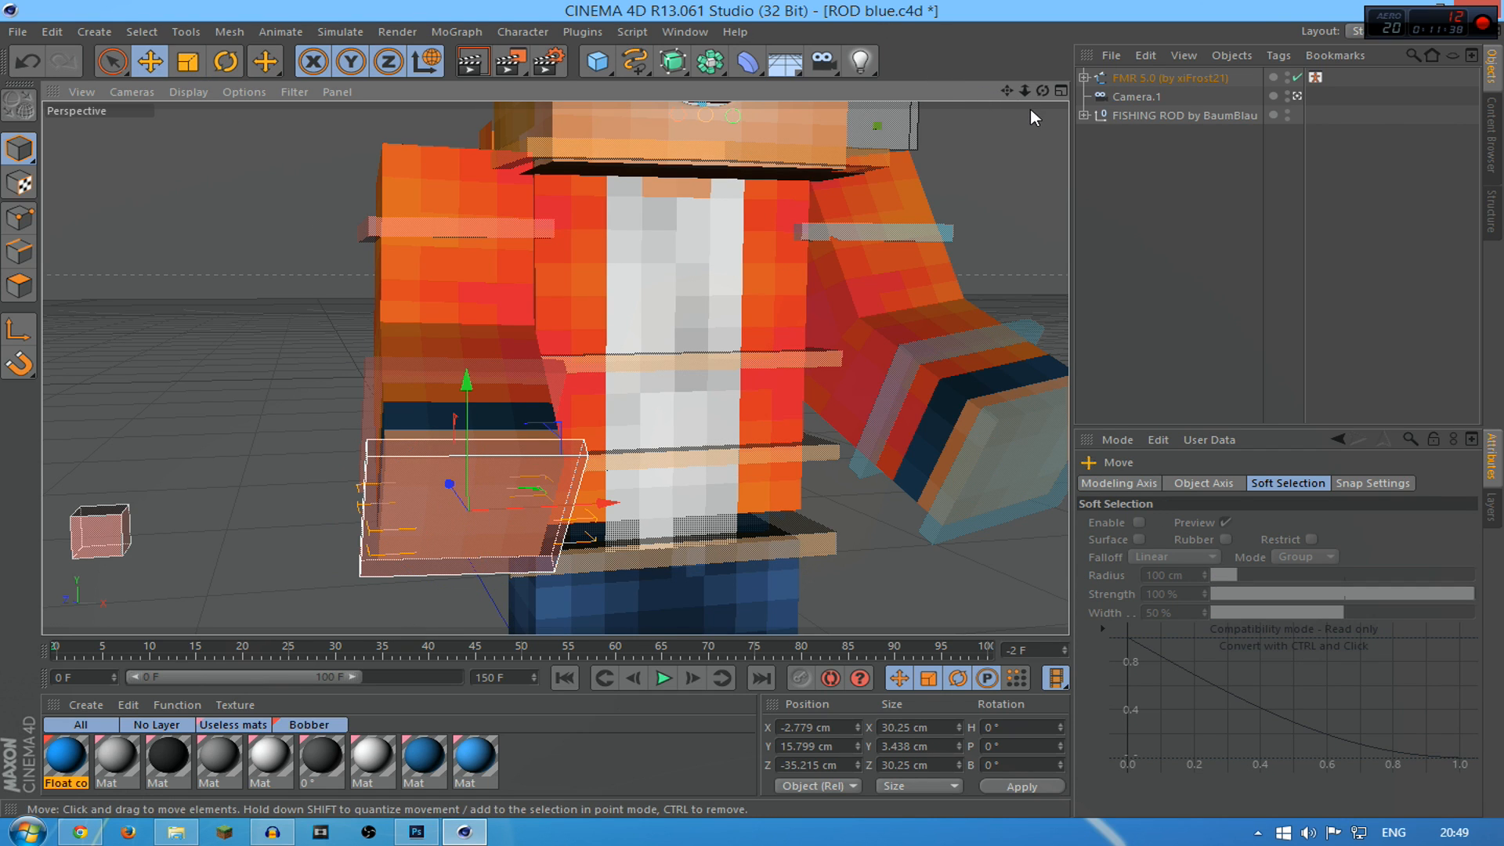
Rotate the waist control to about 14.4° heading, 32.1° pitch and -7.3° bank so the upper body leans and turns
drag(1006, 91, 555, 368)
scroll(1035, 244, down, 5)
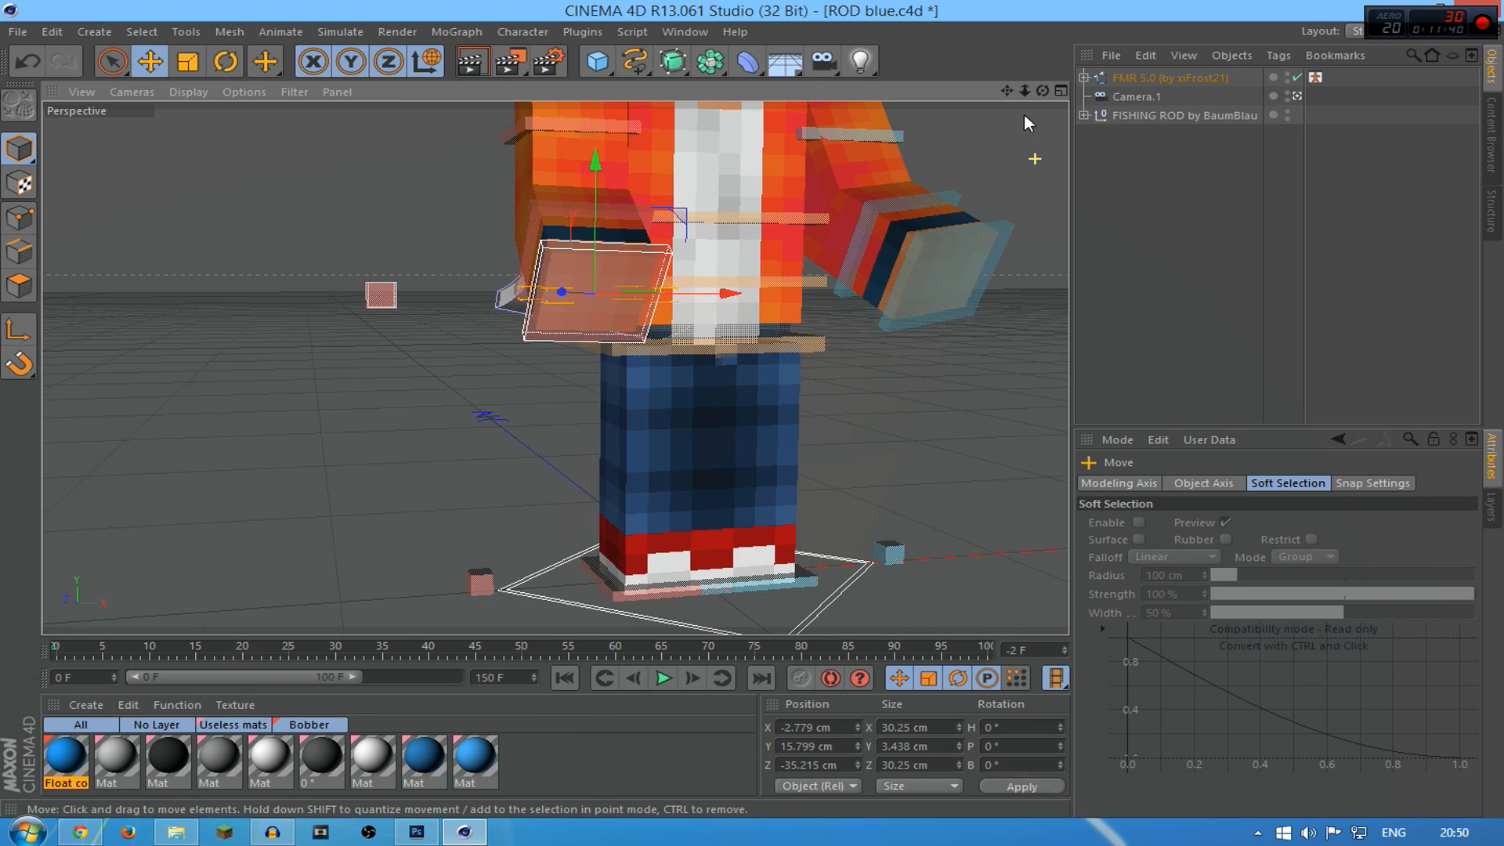
drag(1007, 91, 554, 367)
drag(1026, 91, 555, 368)
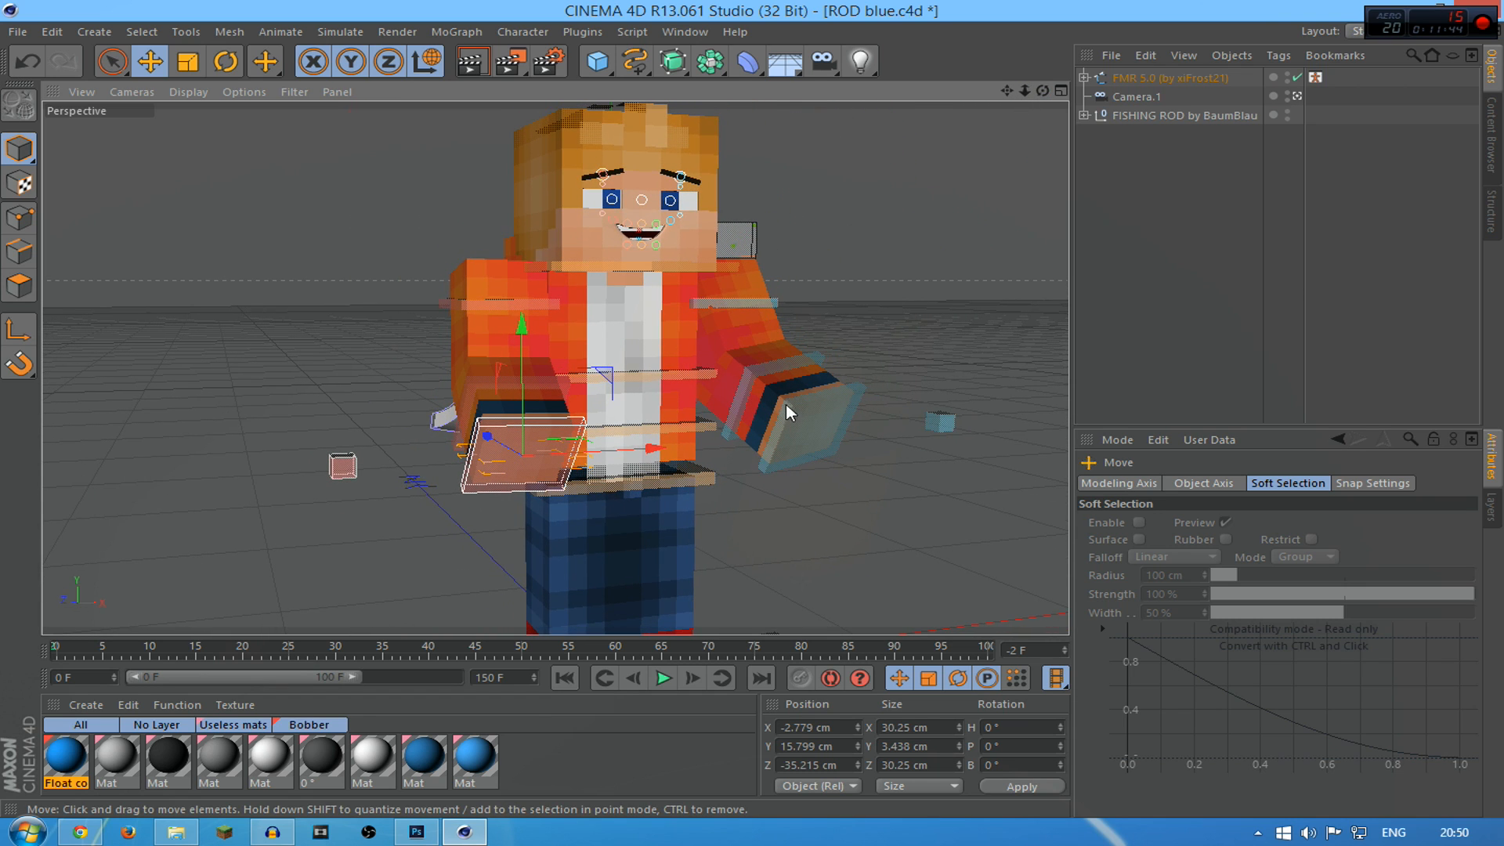
click(661, 483)
click(226, 61)
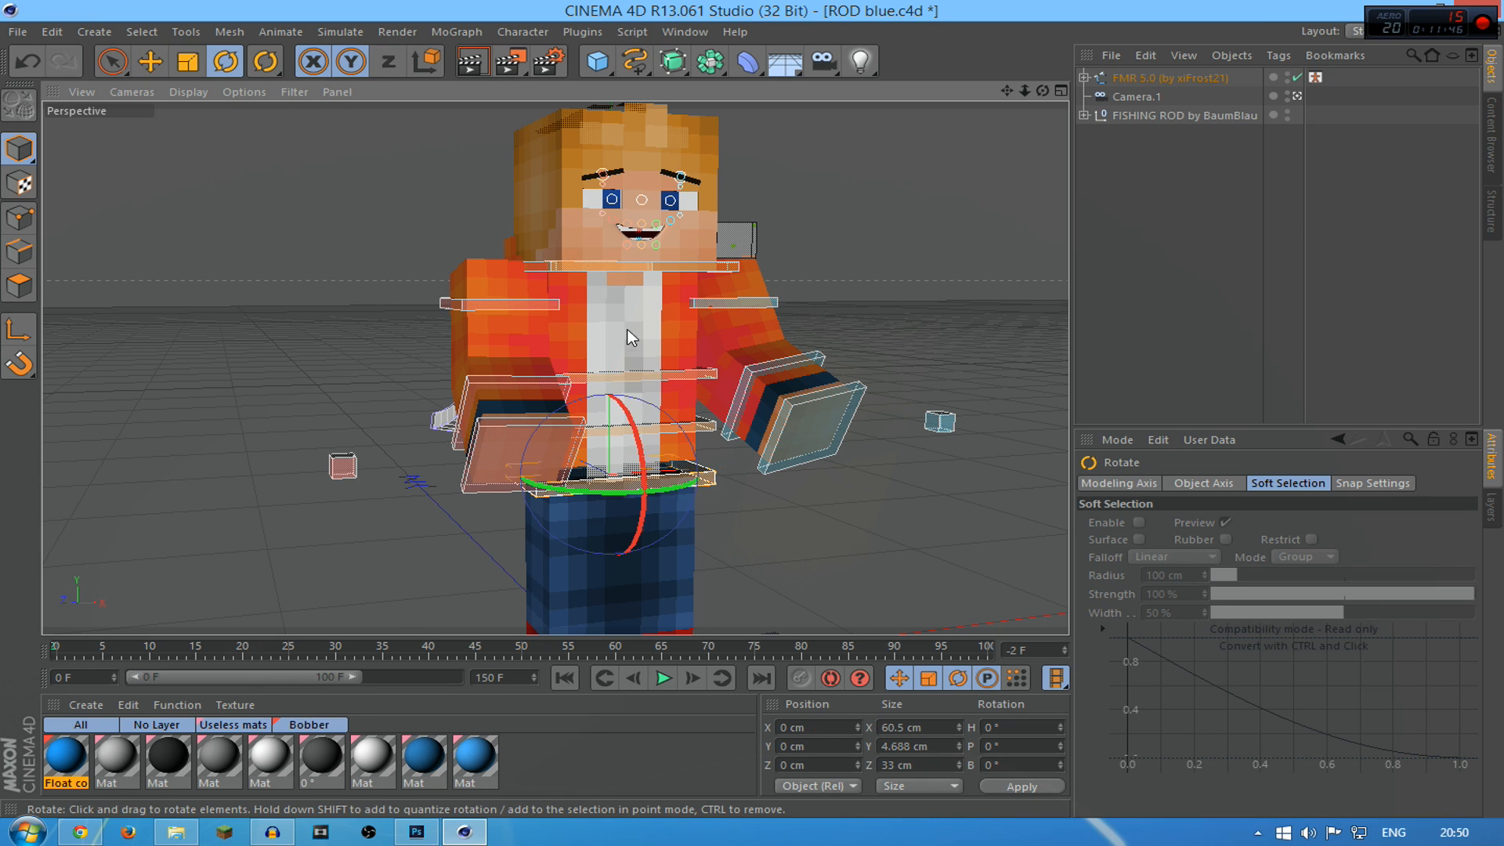
drag(624, 429, 539, 440)
drag(664, 504, 656, 505)
drag(640, 432, 647, 455)
drag(1042, 91, 988, 88)
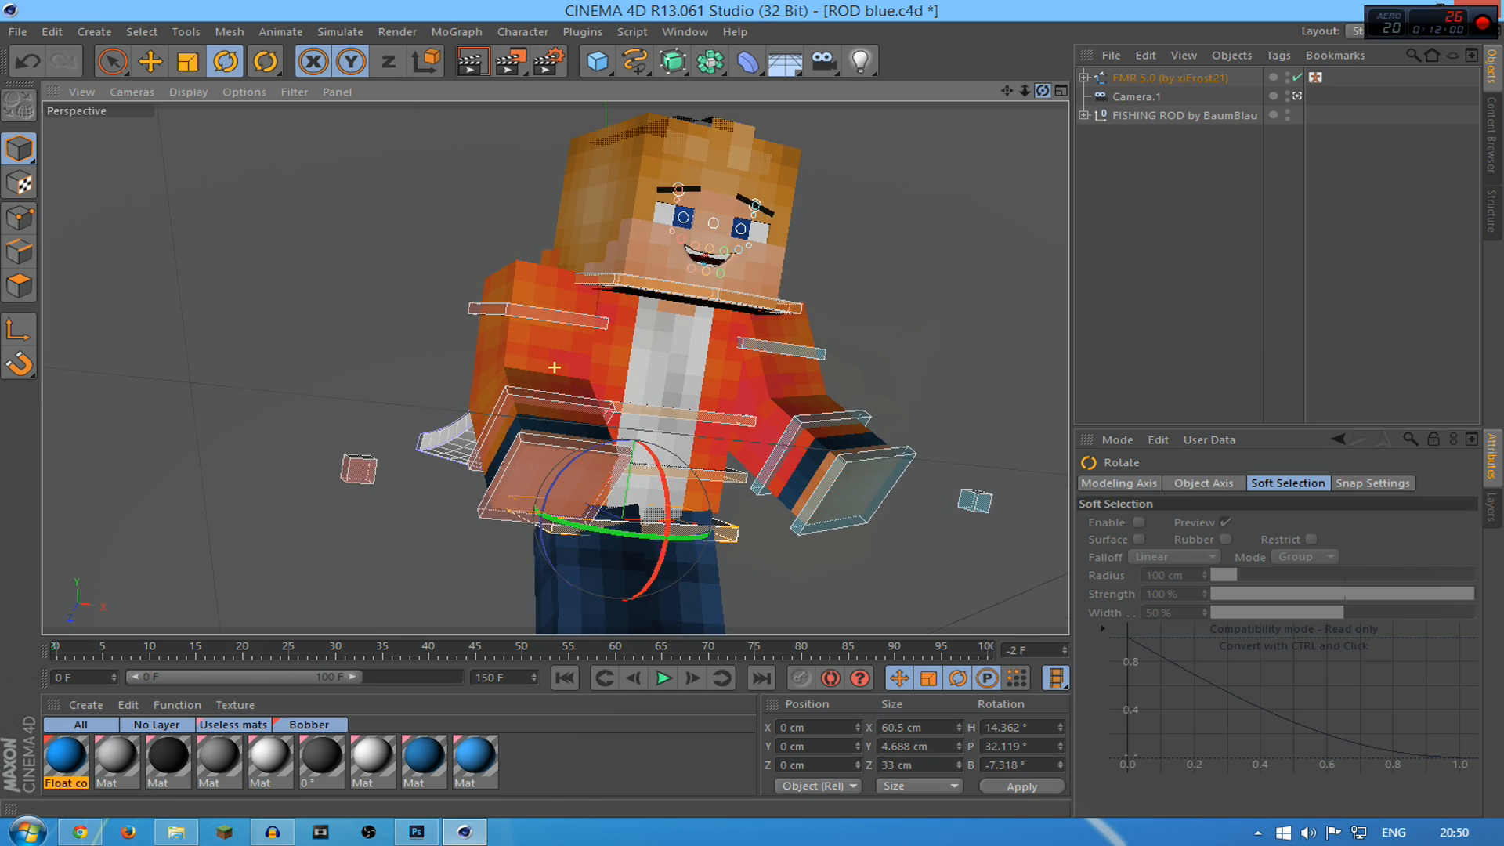
Bend the cape outward to a strength of about 64°, and rotate the waist control slightly further
click(417, 446)
drag(467, 520, 405, 548)
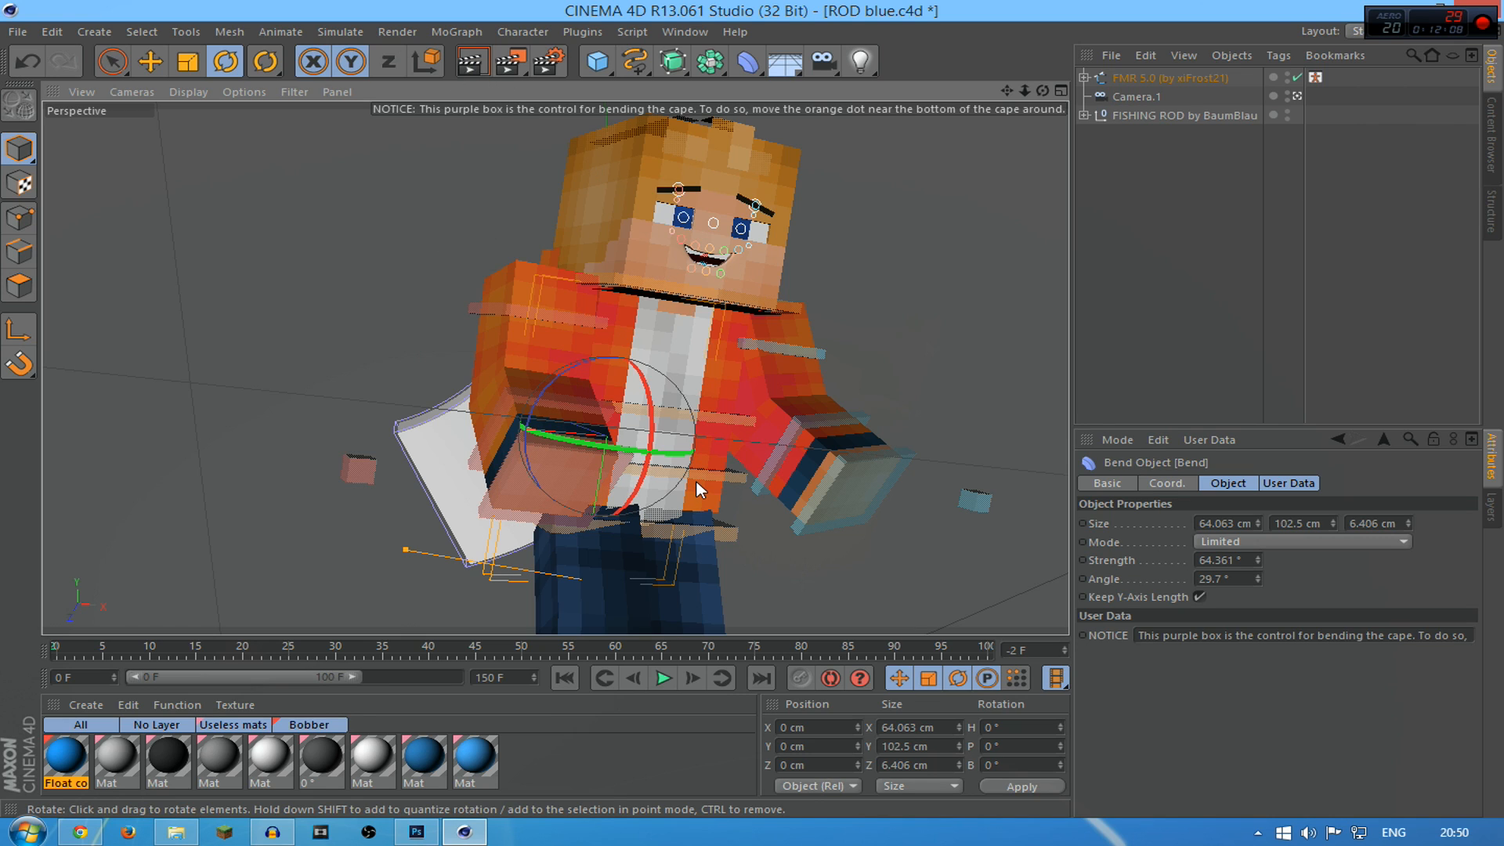
click(646, 520)
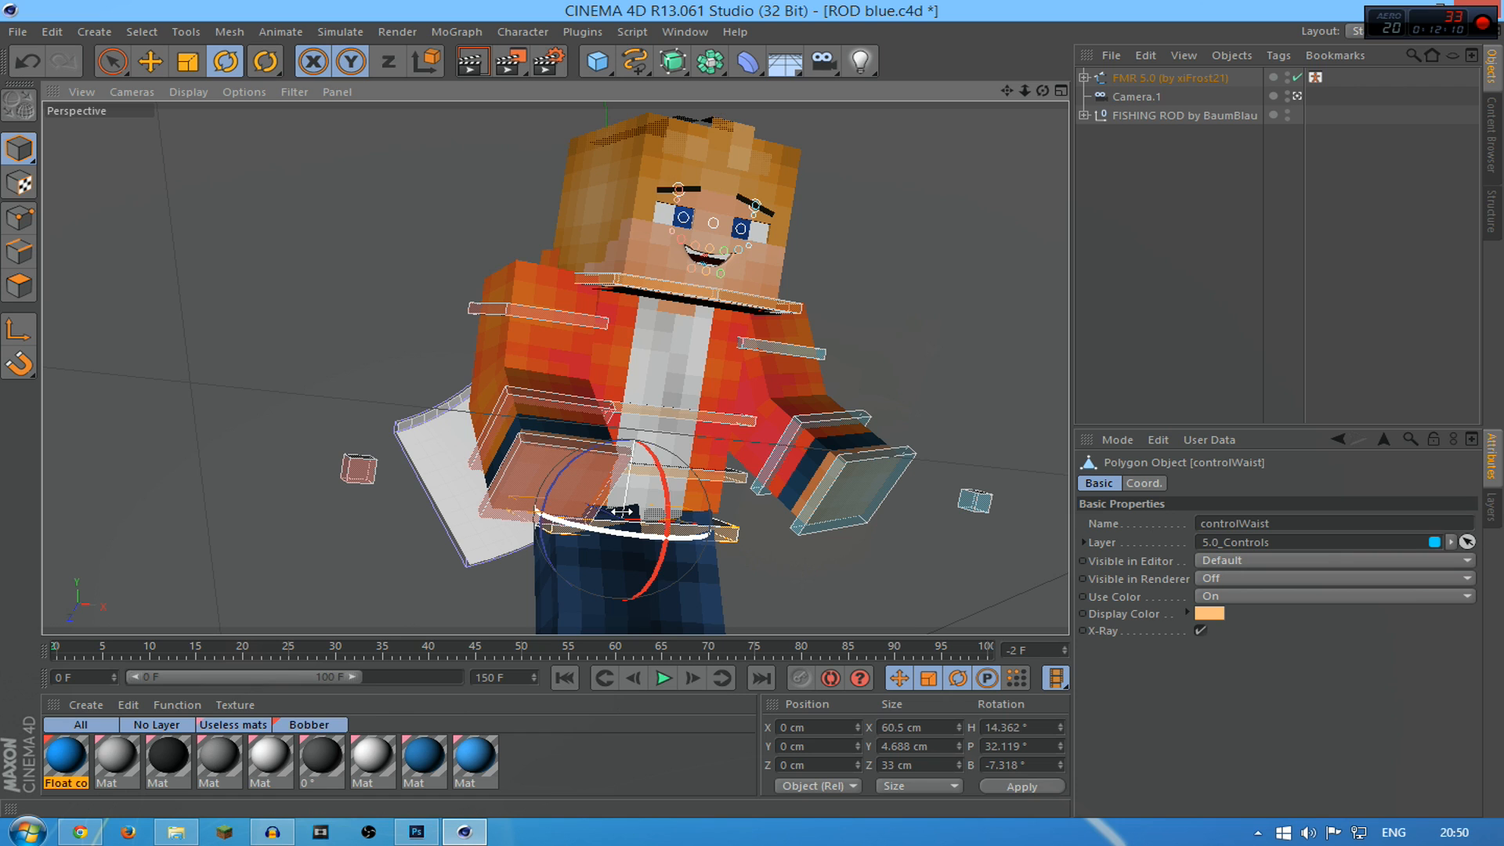
click(658, 599)
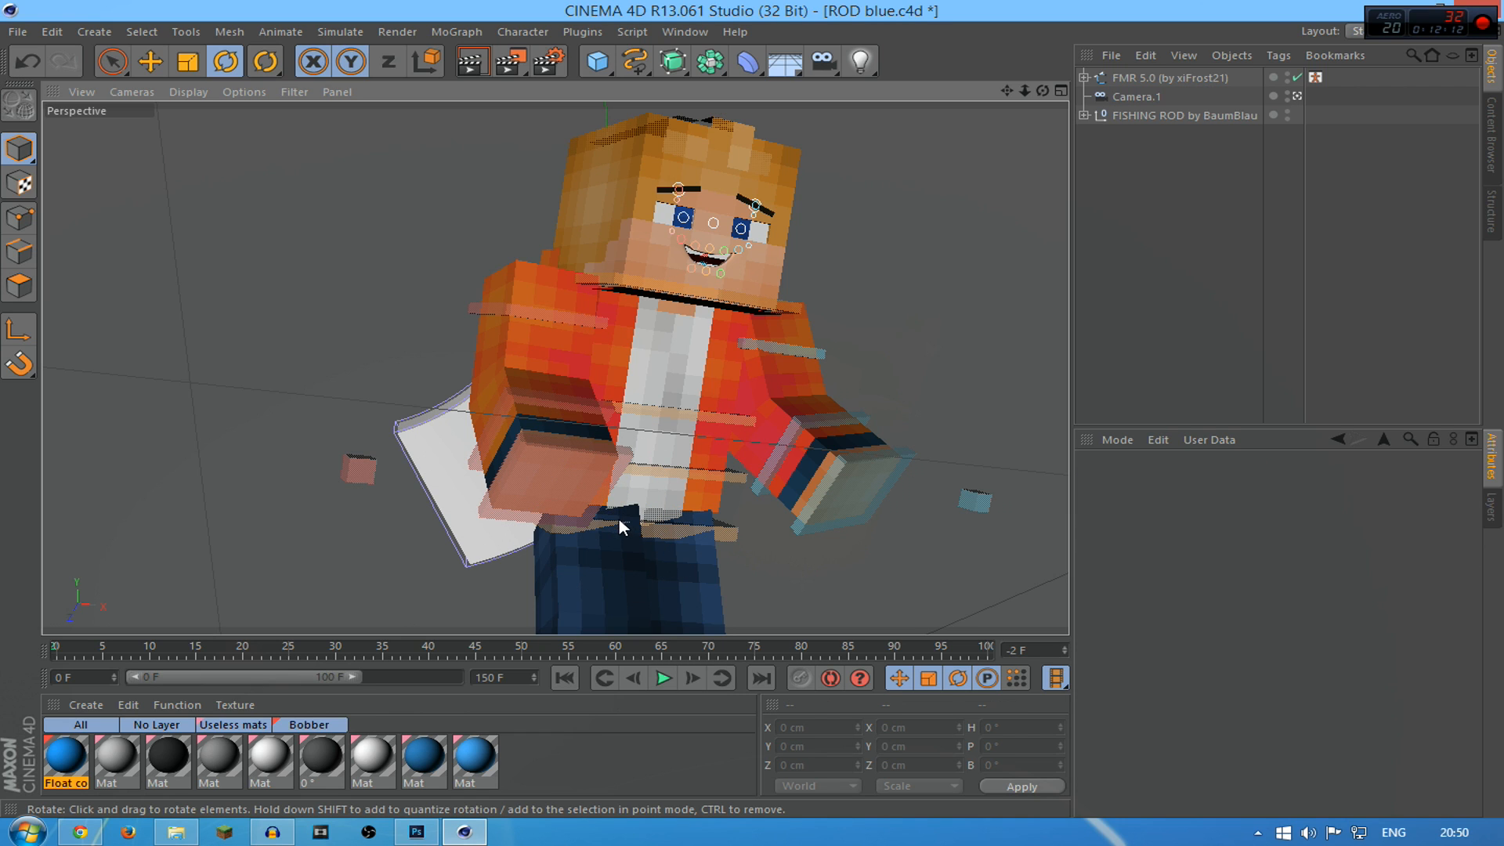
click(654, 535)
mouse_move(665, 519)
mouse_down()
mouse_move(673, 493)
mouse_move(689, 525)
mouse_move(672, 518)
mouse_up()
Raise the left foot control about 5.2 cm, shift it slightly sideways and tilt it to a bank of about -27°
drag(1043, 91, 959, 2)
click(592, 395)
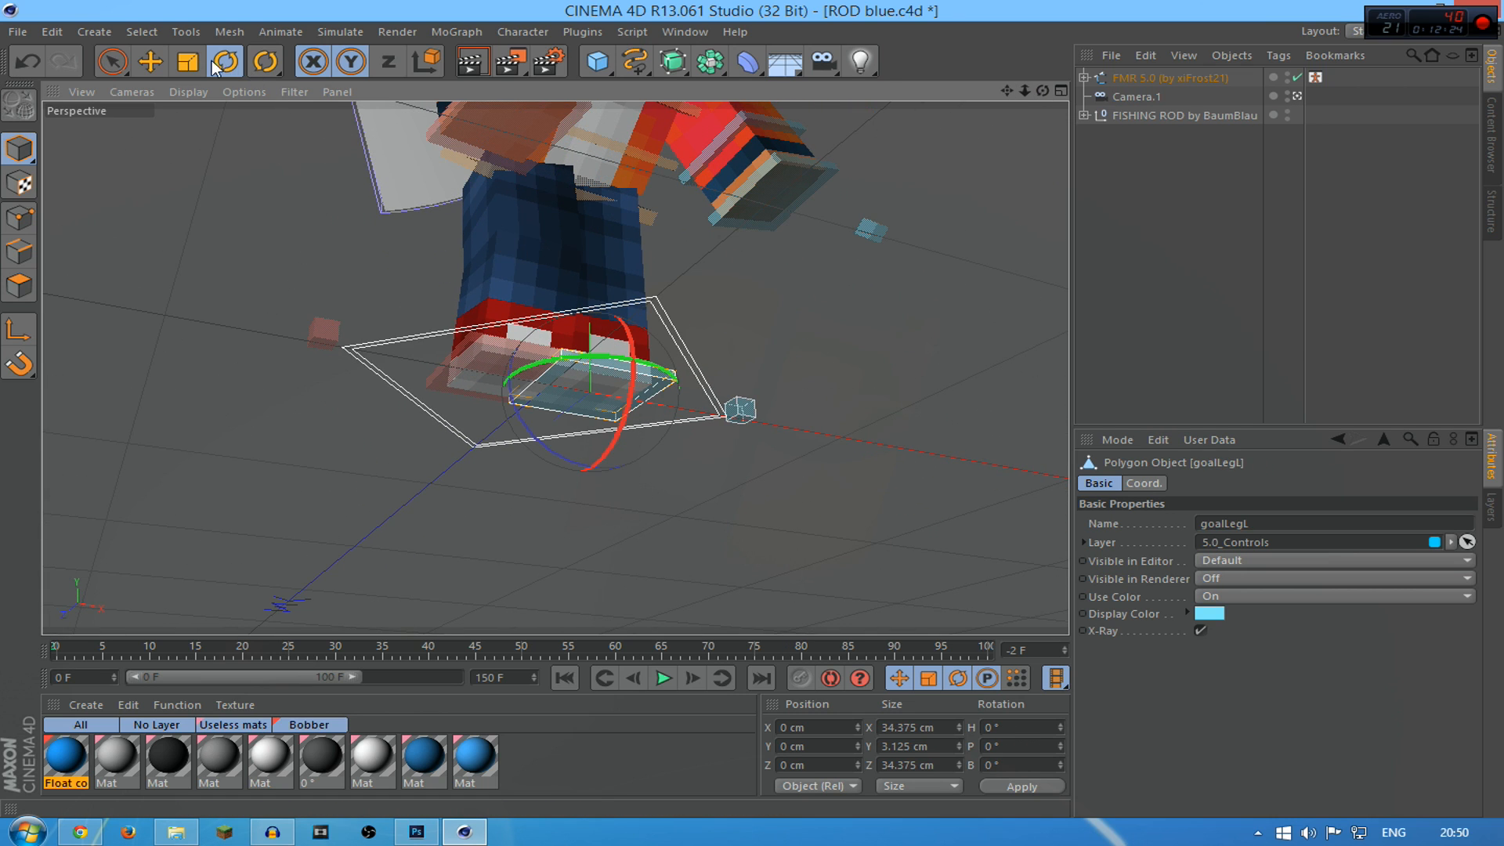
click(150, 62)
mouse_move(583, 289)
mouse_down()
mouse_move(566, 545)
mouse_move(584, 235)
mouse_move(587, 270)
mouse_up()
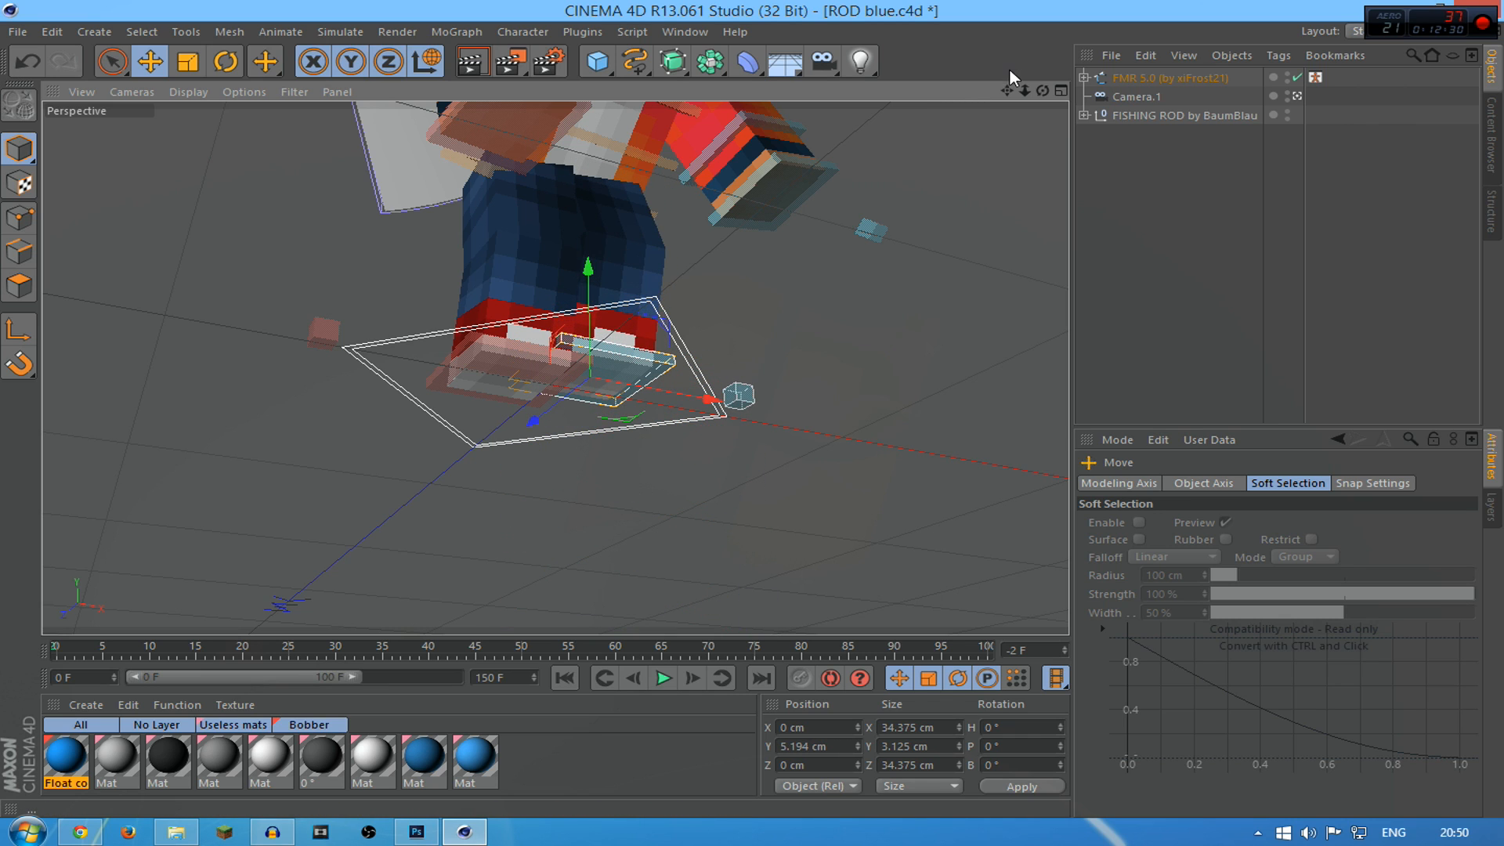
drag(1007, 90, 989, 125)
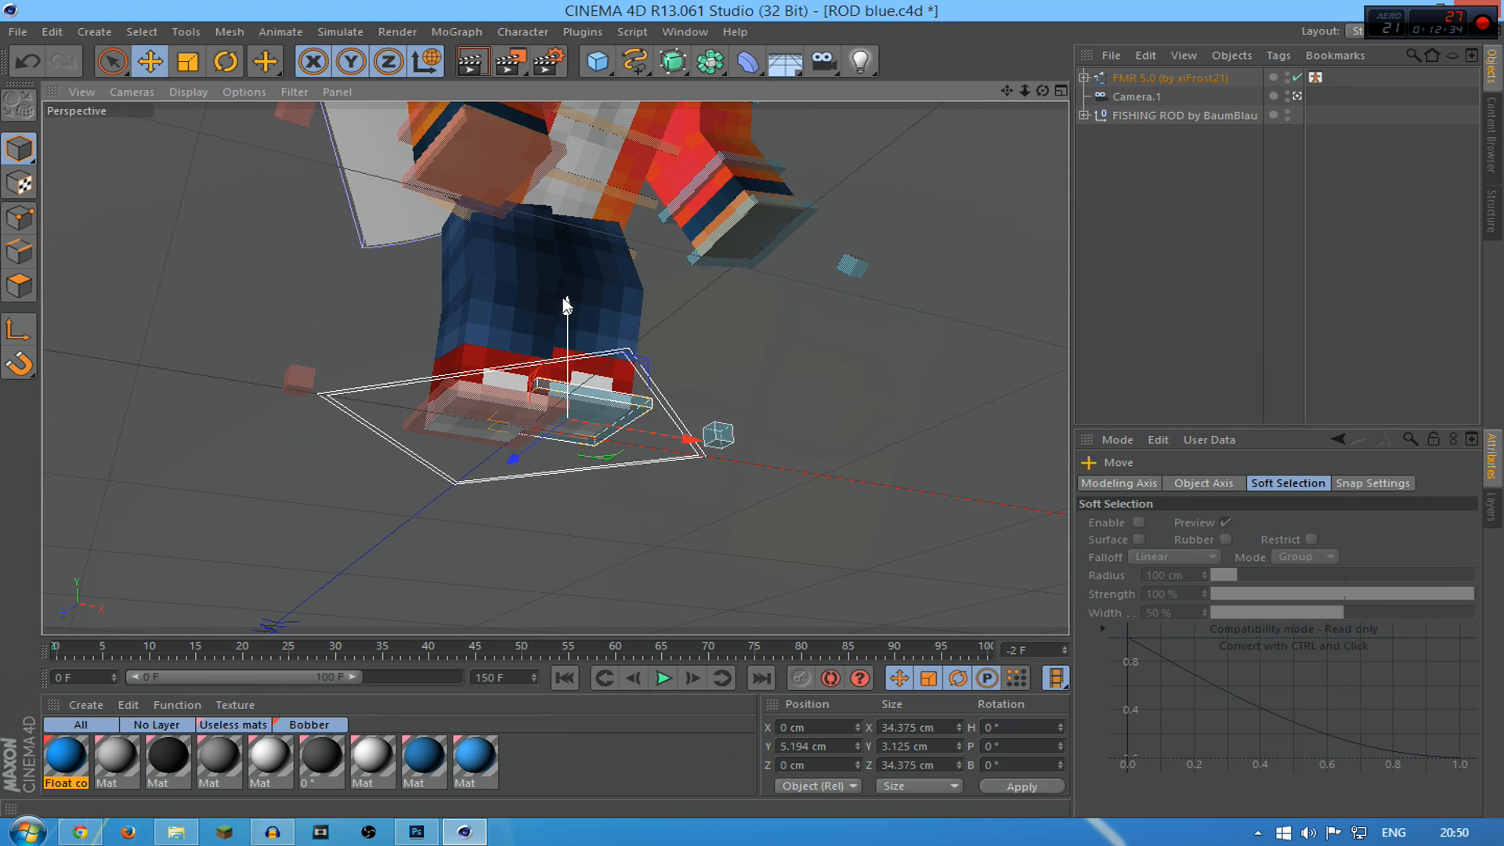
drag(617, 409, 621, 410)
click(225, 62)
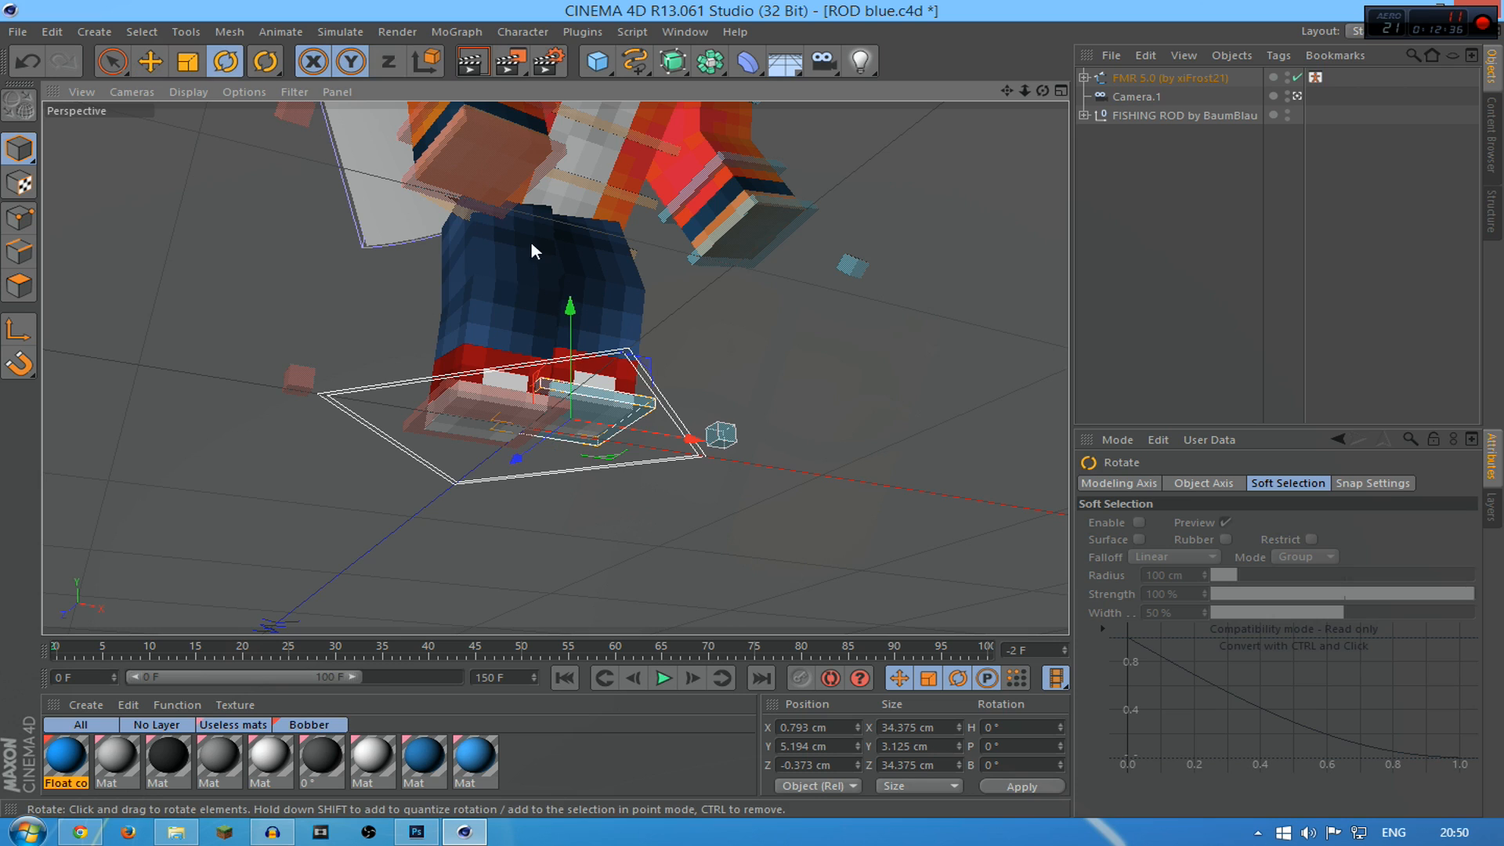
drag(607, 368, 543, 404)
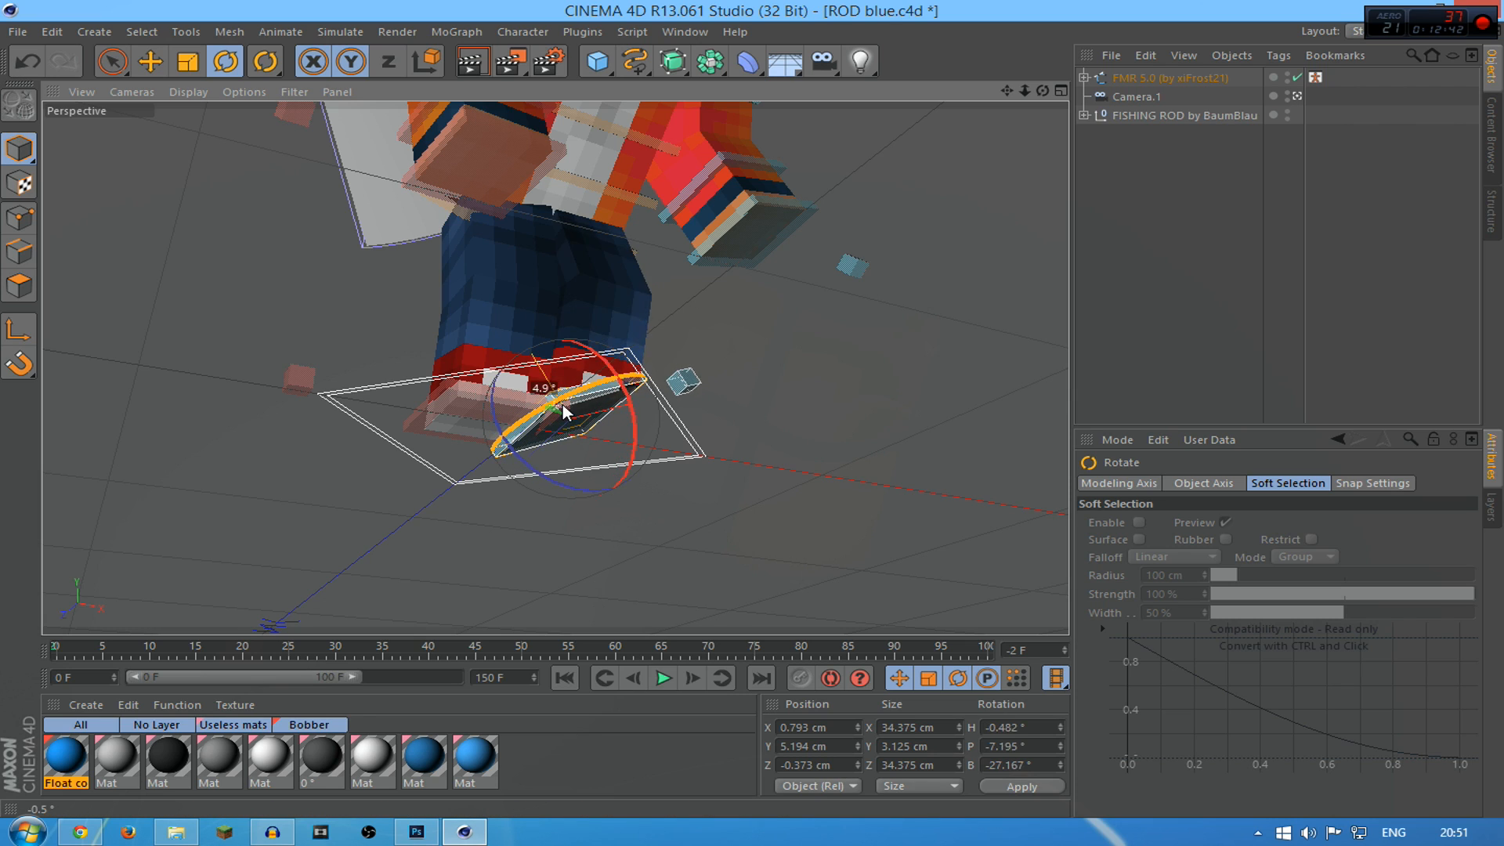
Rotate the right foot control to about 8.9° heading, 29.5° pitch and -4.4° bank
click(479, 372)
drag(479, 372, 517, 435)
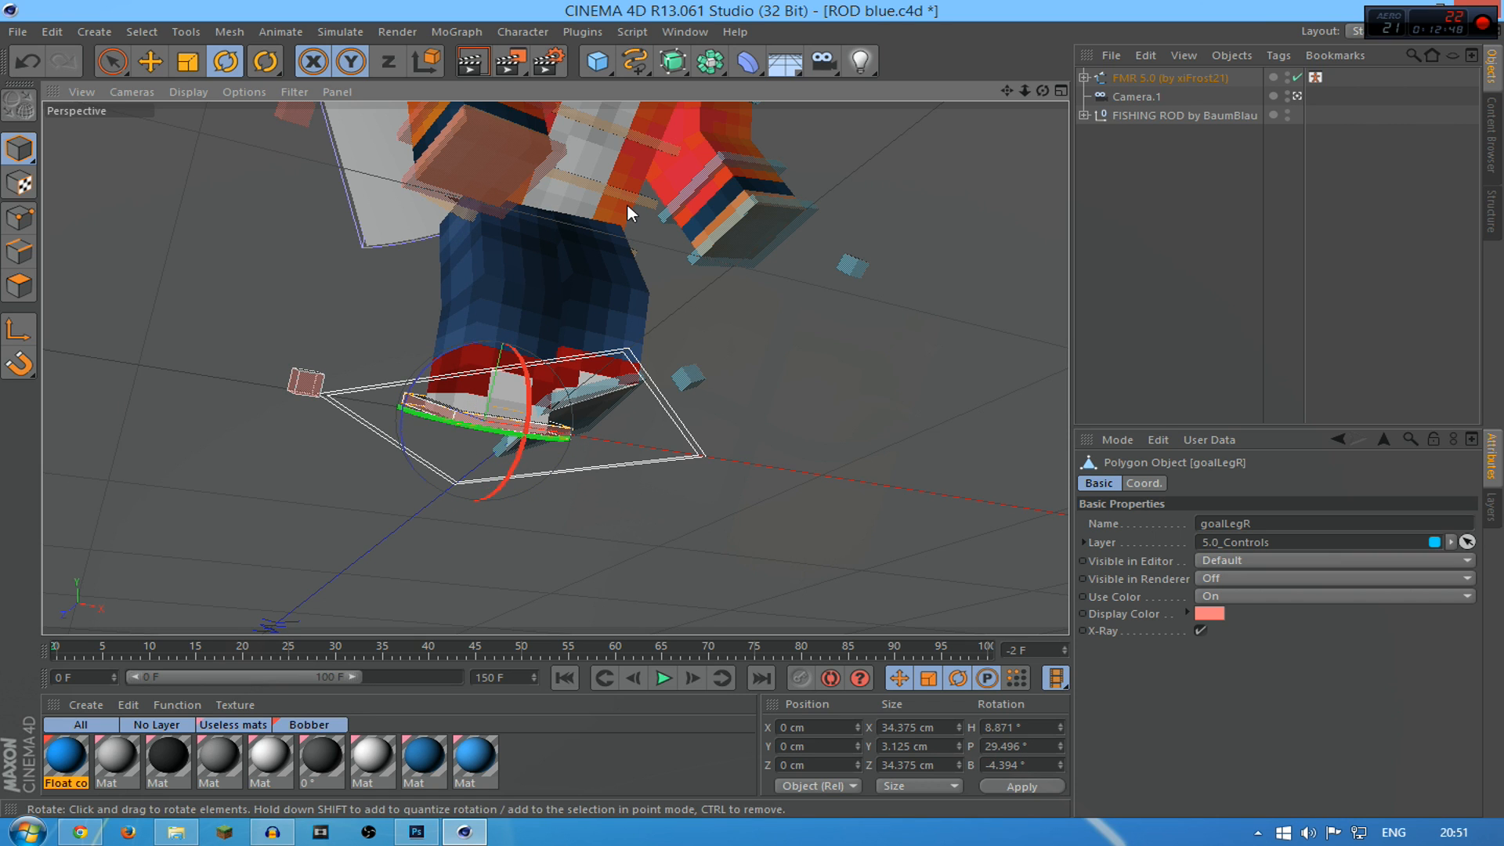
Render the active view of the posed upper body as a test
drag(1006, 90, 971, 447)
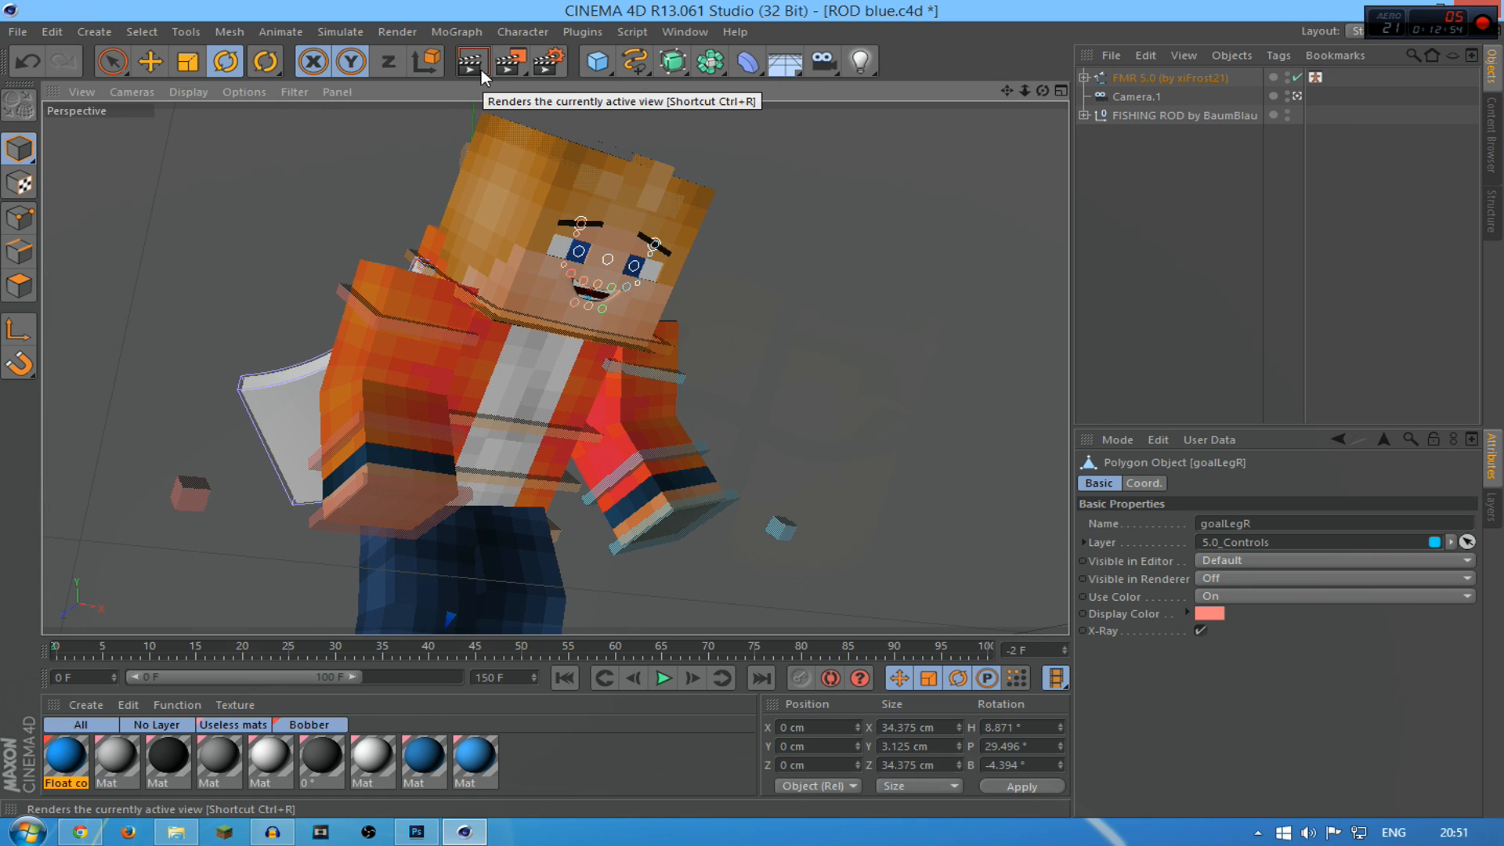
click(480, 69)
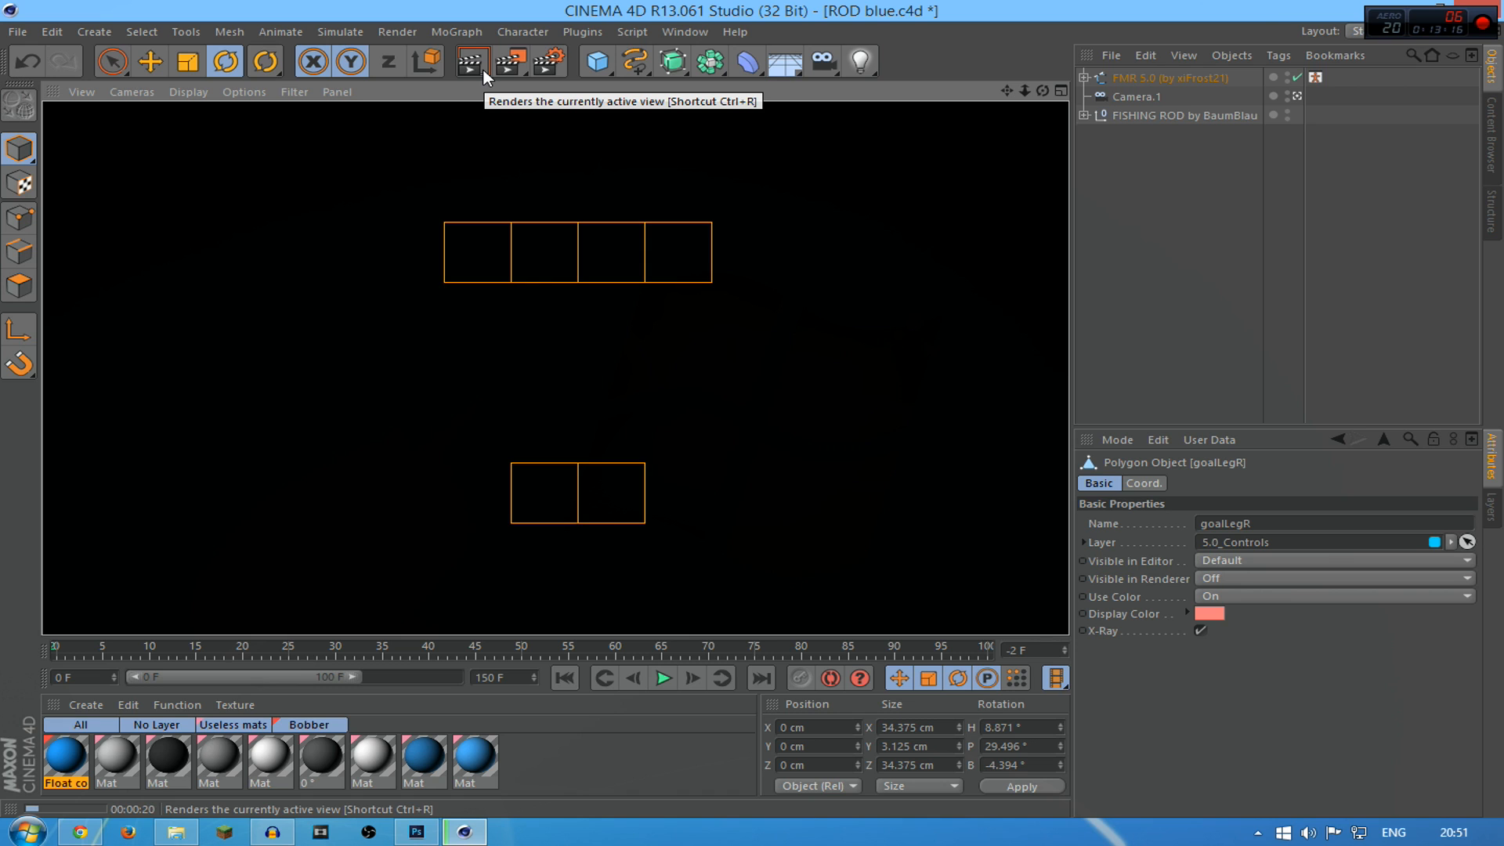
click(542, 169)
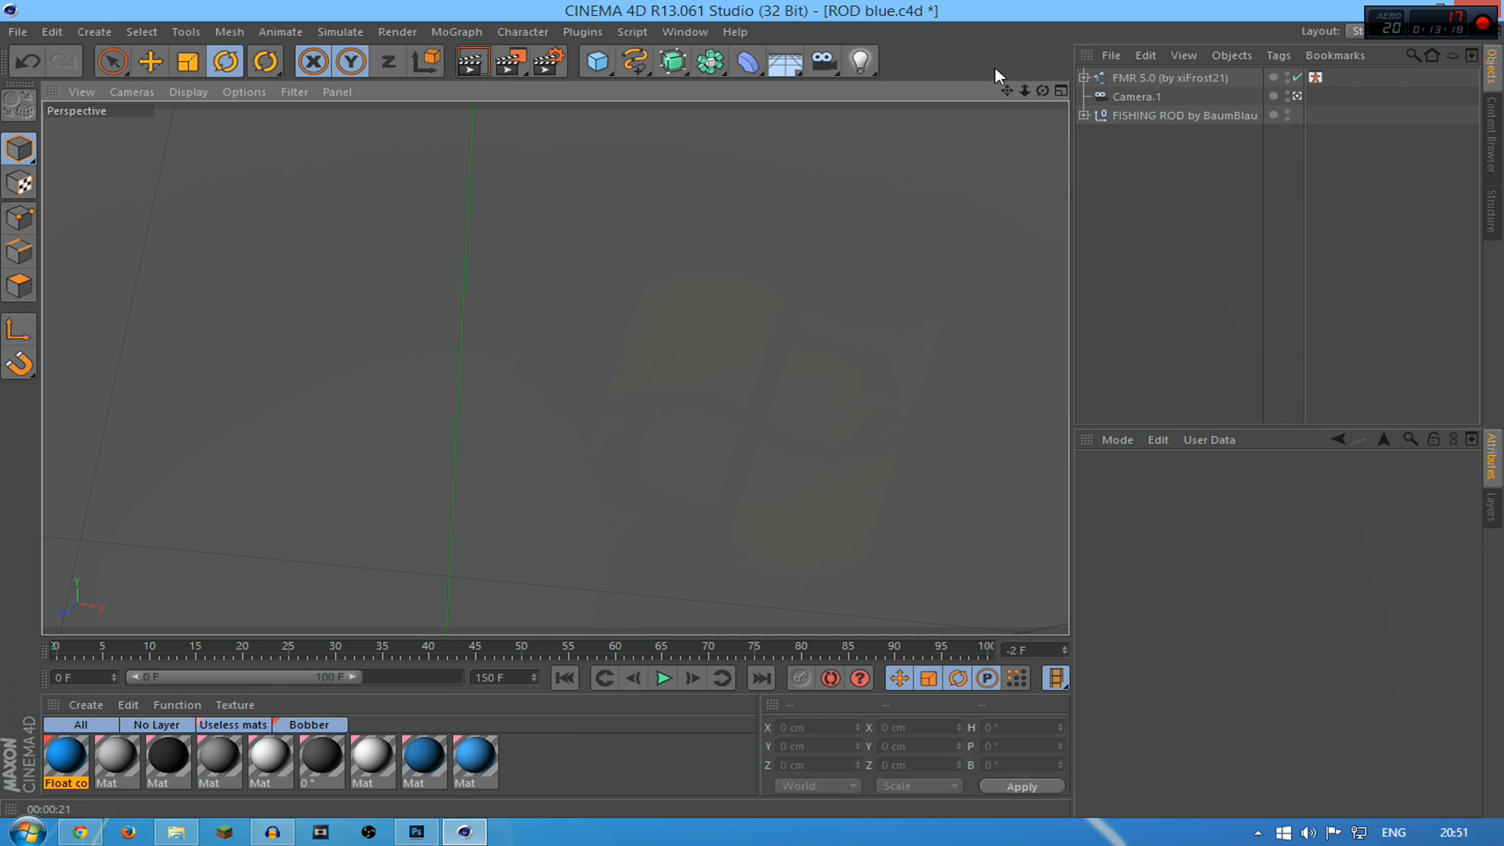
Rotate the left foot control to about 24.4° heading, 39.1° pitch and -22.2° bank
drag(1006, 91, 1057, 94)
drag(1009, 91, 885, 91)
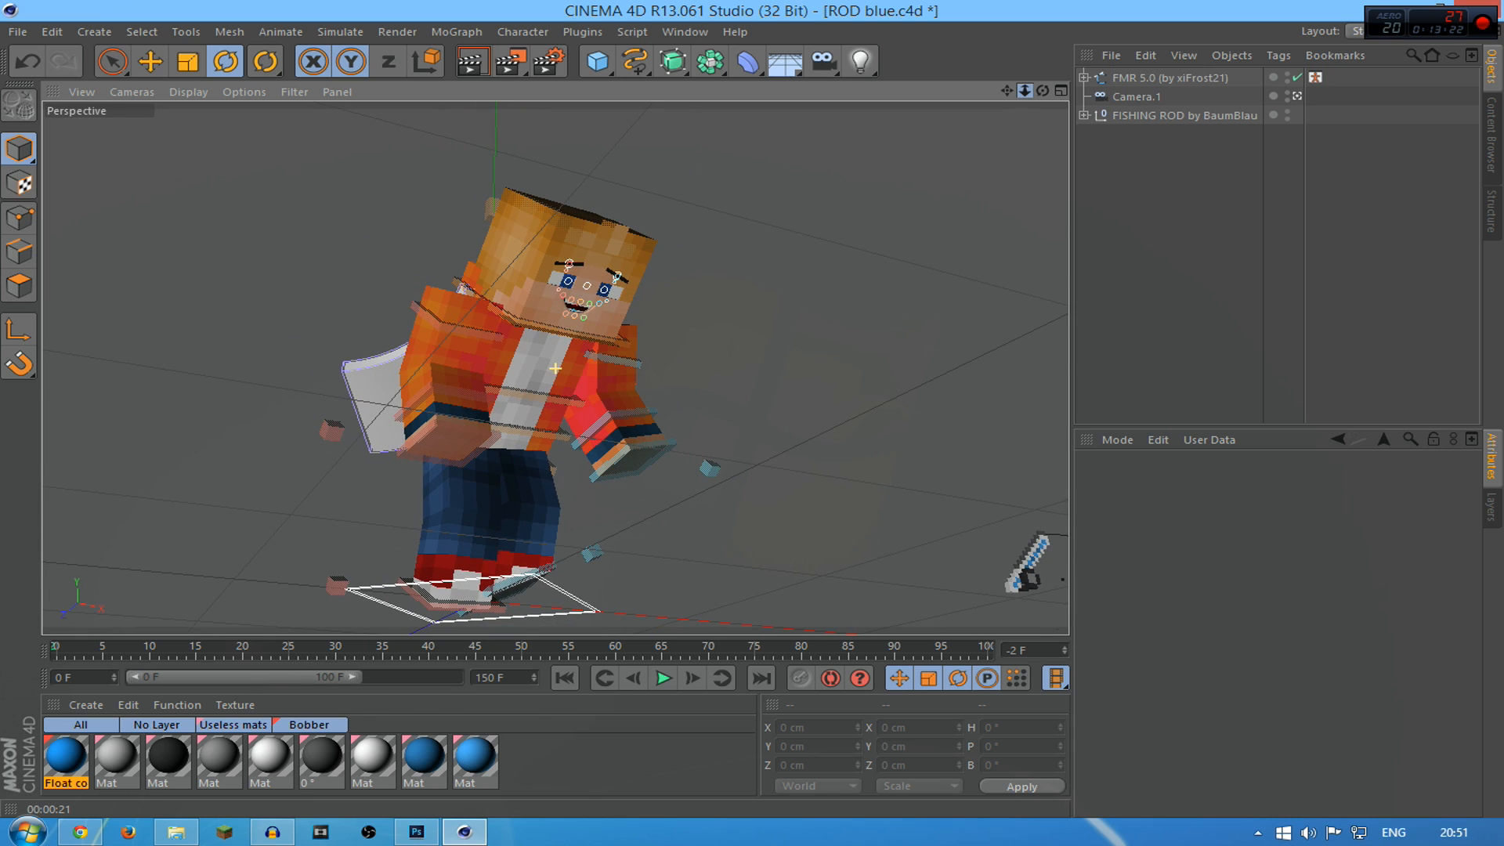
click(535, 552)
drag(535, 552, 567, 618)
drag(462, 557, 475, 551)
Add an infinite light rotated to a heading of about -50°, plus an omni light
drag(1006, 90, 1047, 85)
scroll(759, 321, up, 1)
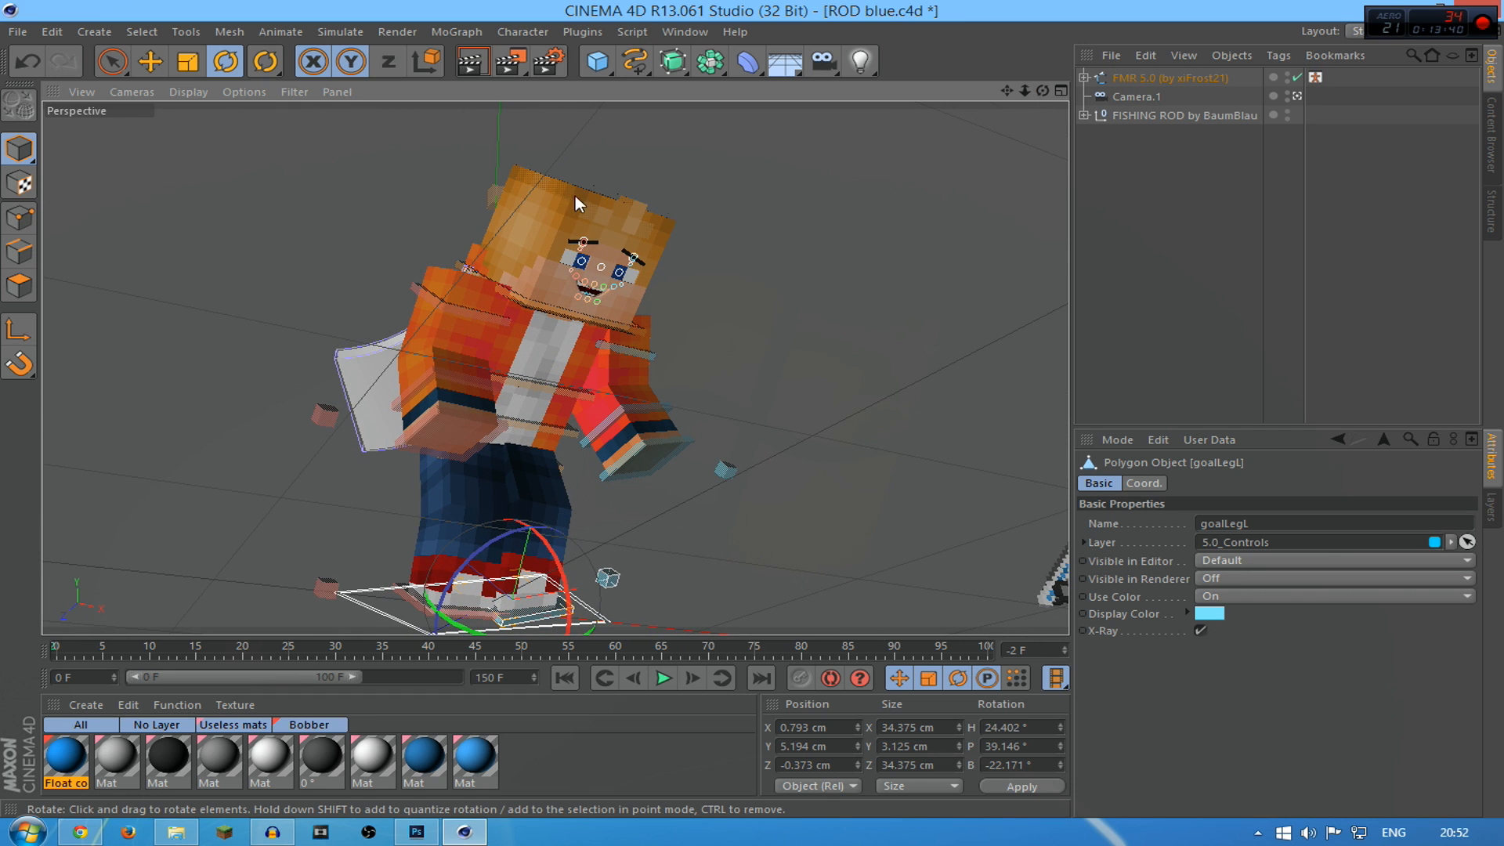
drag(1041, 90, 1045, 89)
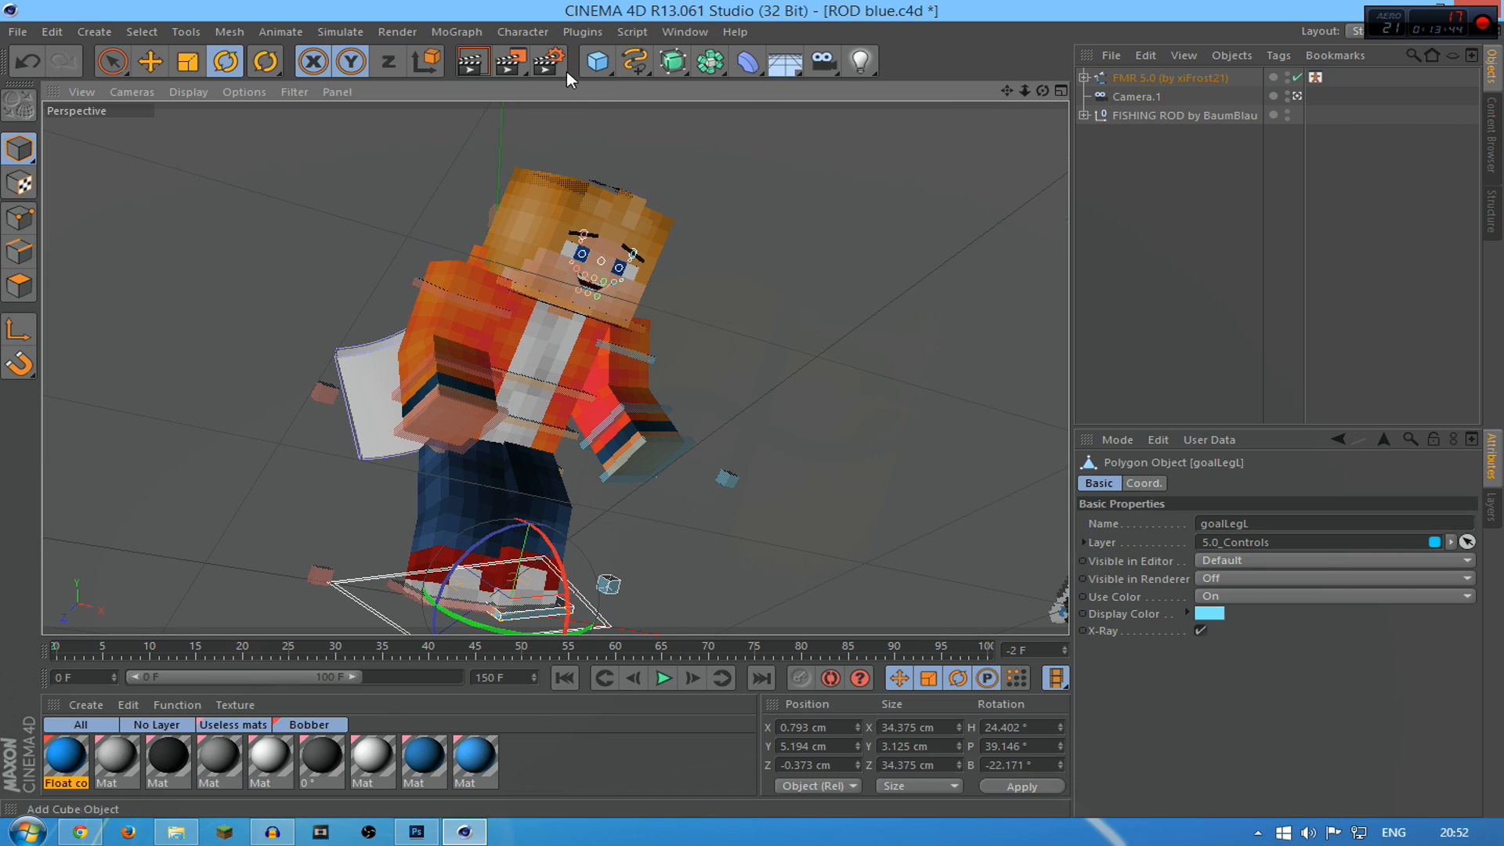
click(858, 63)
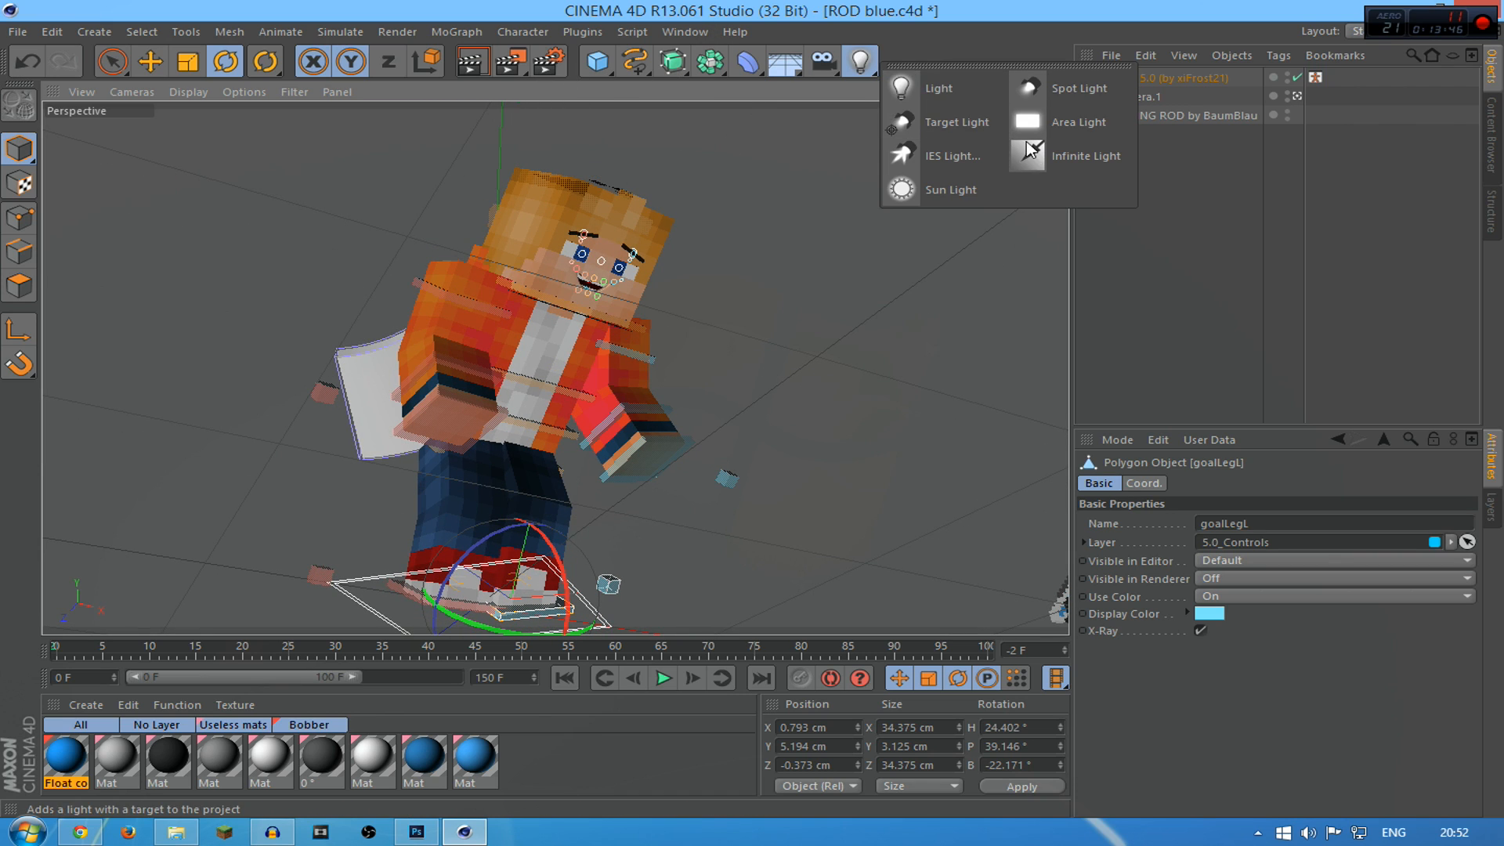
click(1081, 156)
mouse_move(697, 339)
mouse_down()
mouse_move(475, 244)
mouse_move(851, 431)
mouse_move(470, 454)
mouse_move(900, 235)
mouse_move(790, 367)
mouse_move(584, 206)
mouse_move(1, 270)
mouse_move(209, 274)
mouse_move(556, 335)
mouse_move(224, 271)
mouse_move(148, 274)
mouse_move(243, 306)
mouse_up()
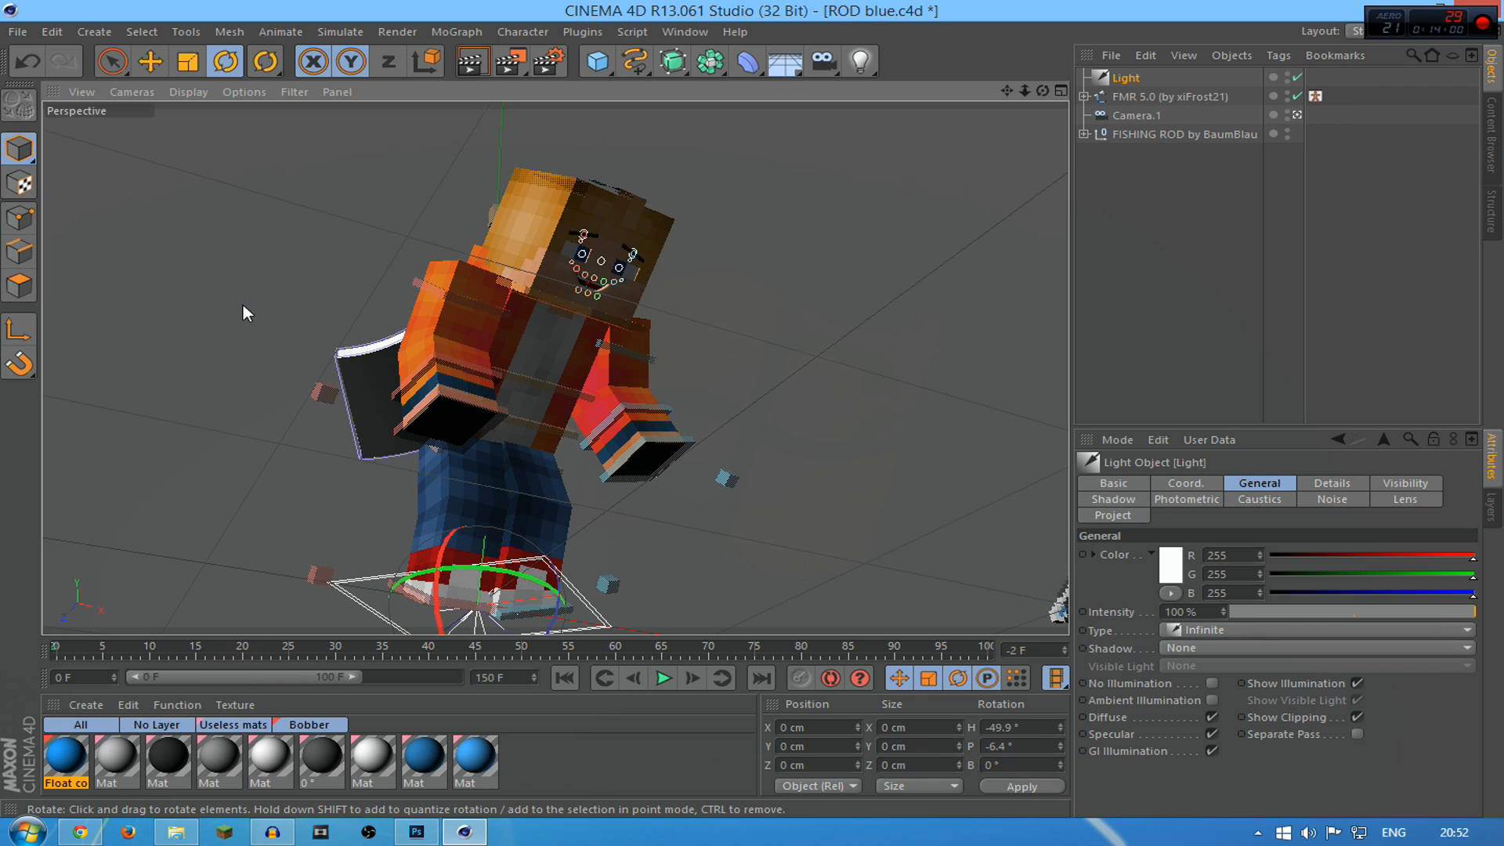
drag(860, 61, 974, 94)
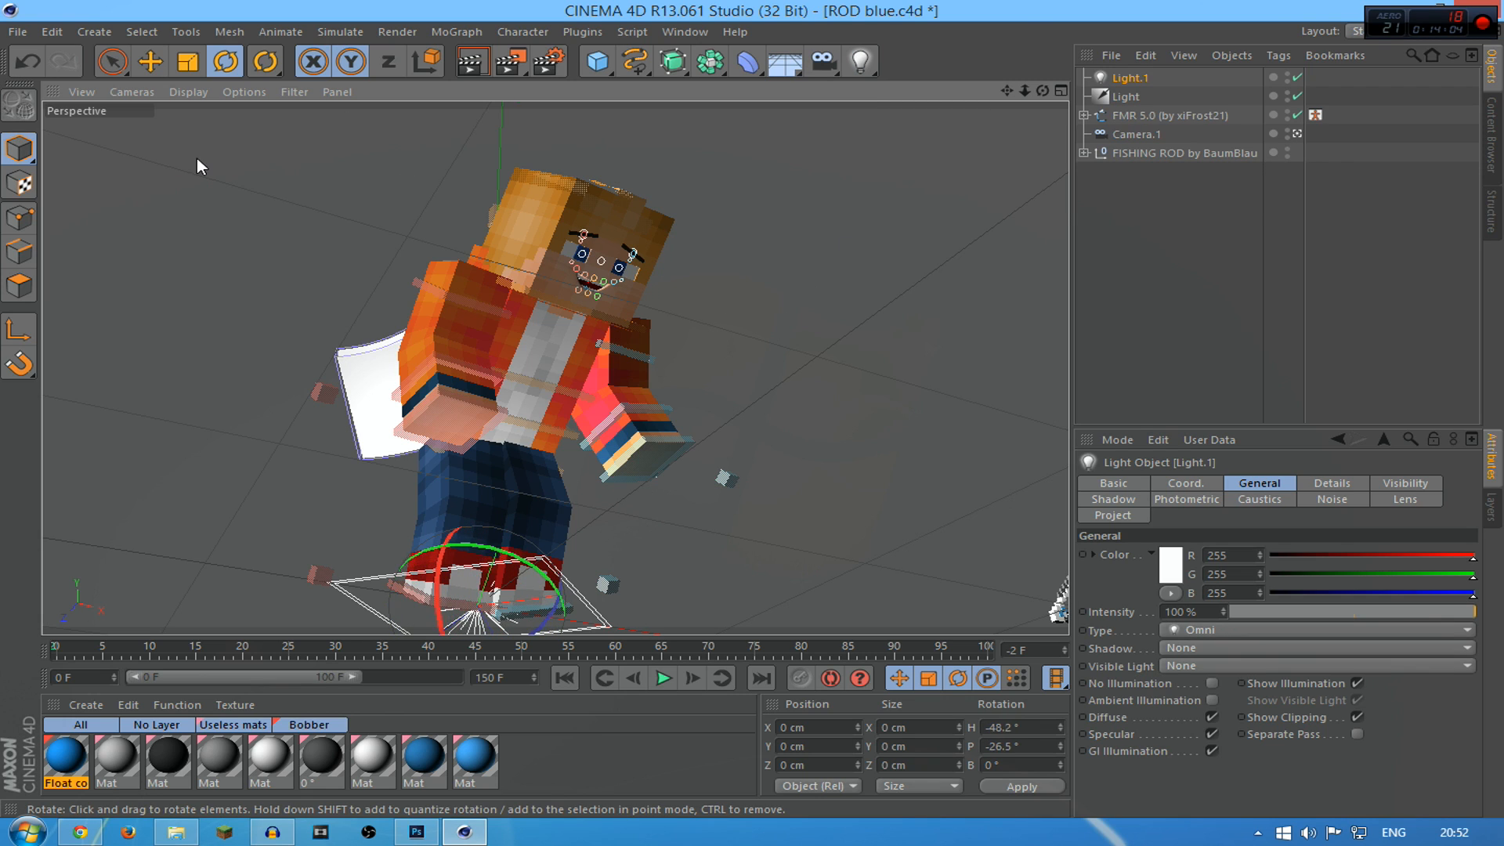
Adjust the bend of the character's white cape with its purple bend control so that it hangs straighter
click(339, 368)
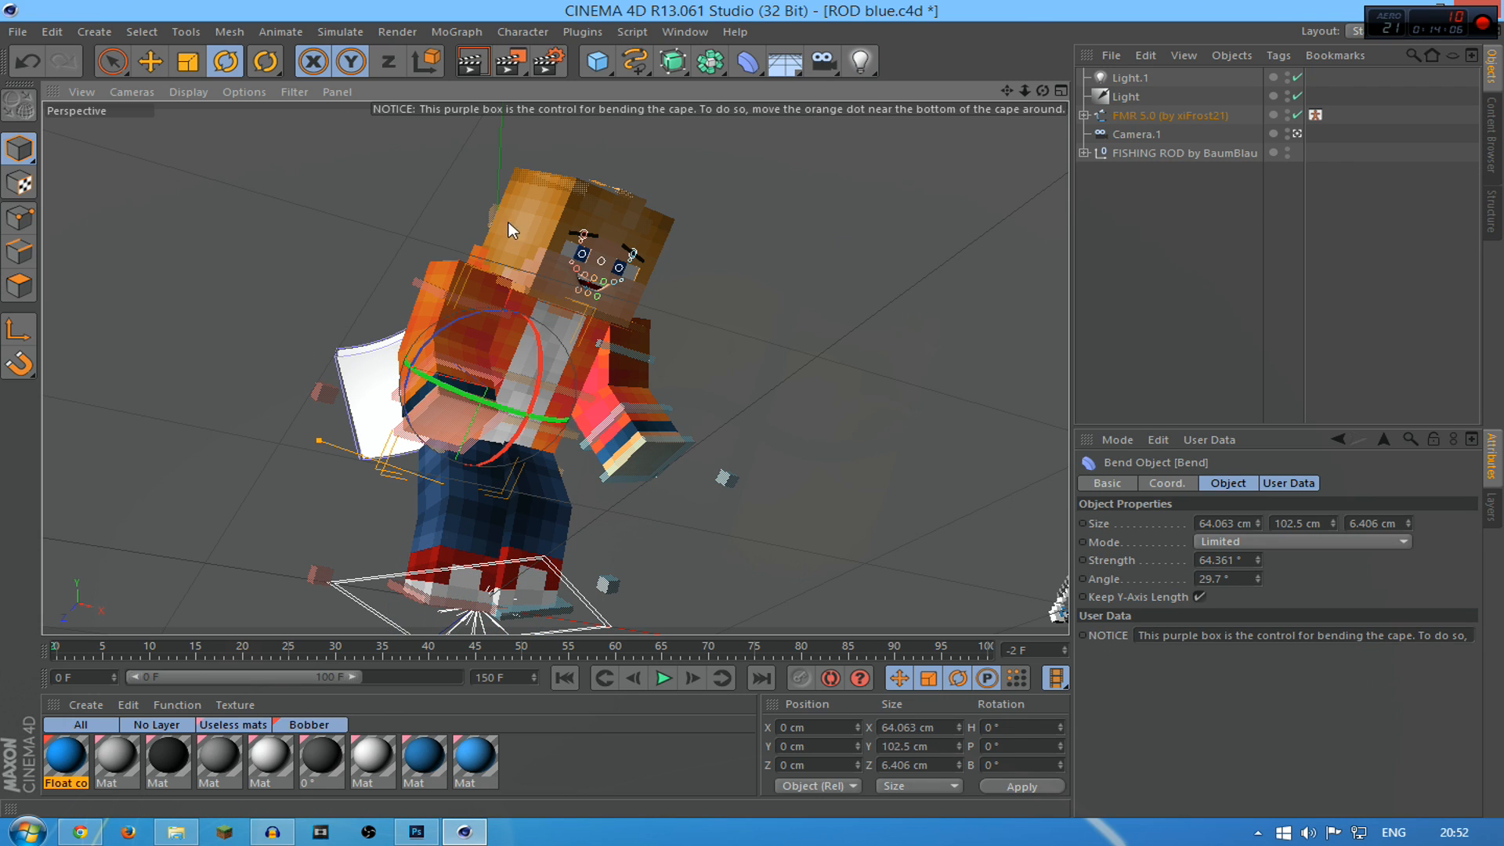
drag(860, 61, 985, 141)
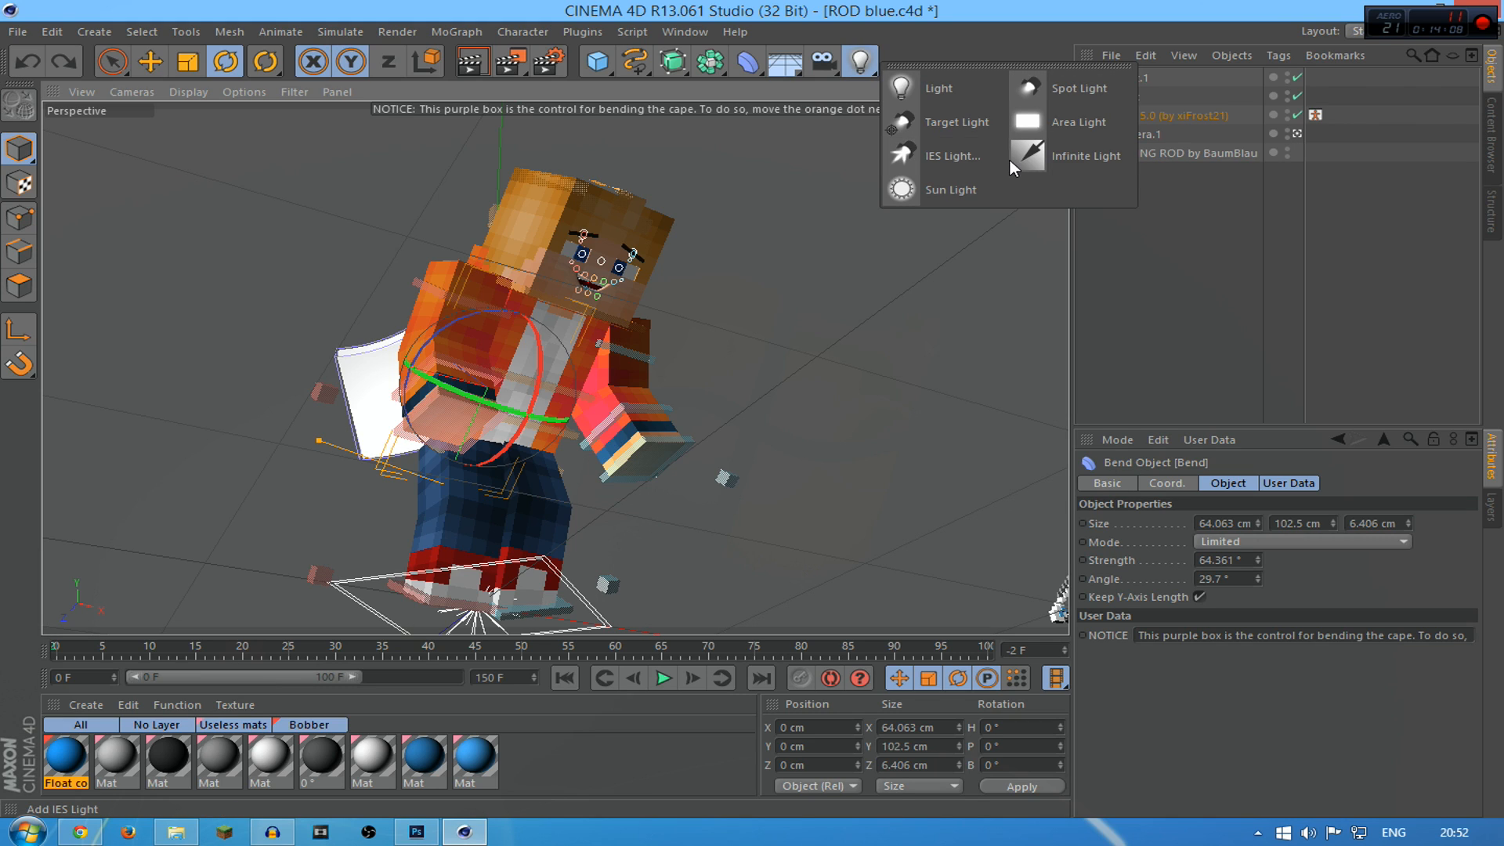
drag(832, 327, 1011, 124)
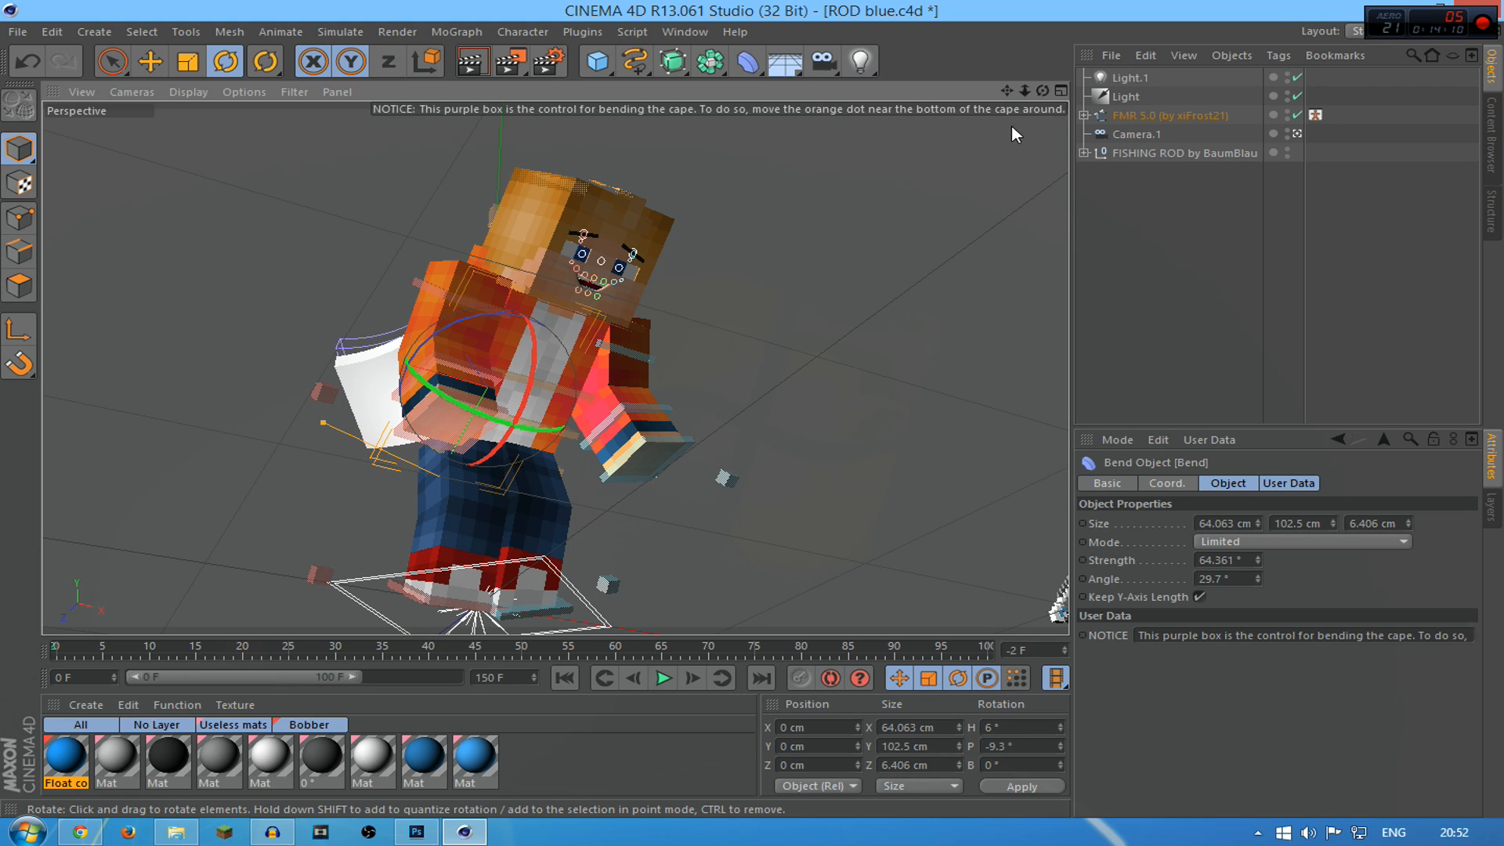
drag(318, 422, 312, 442)
Replace the omni light with an area light rotated to about -27.9° heading and -37.5° pitch, and test-render the active view
click(1146, 72)
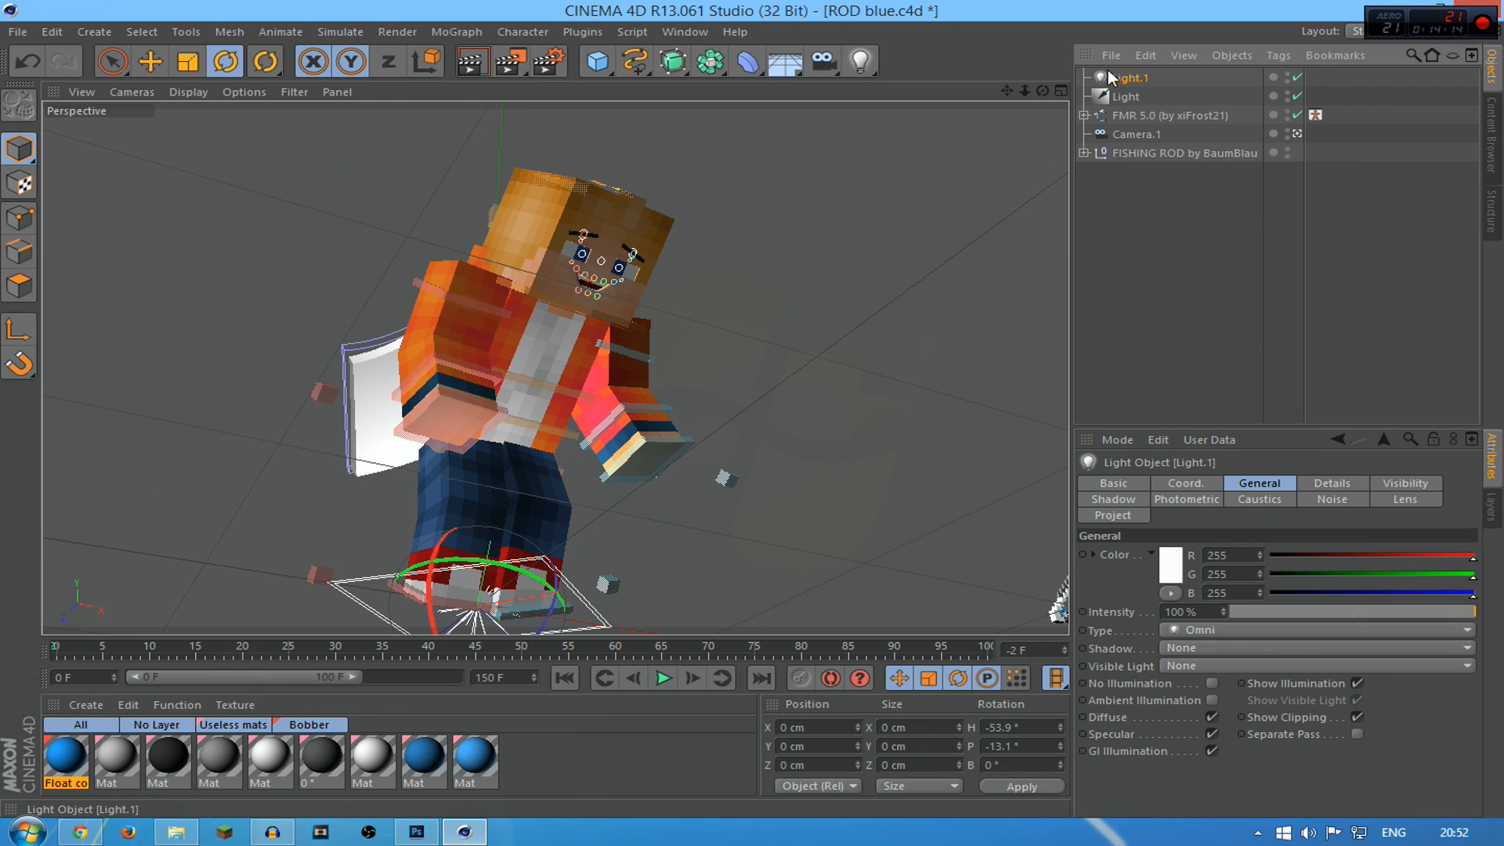
key(Delete)
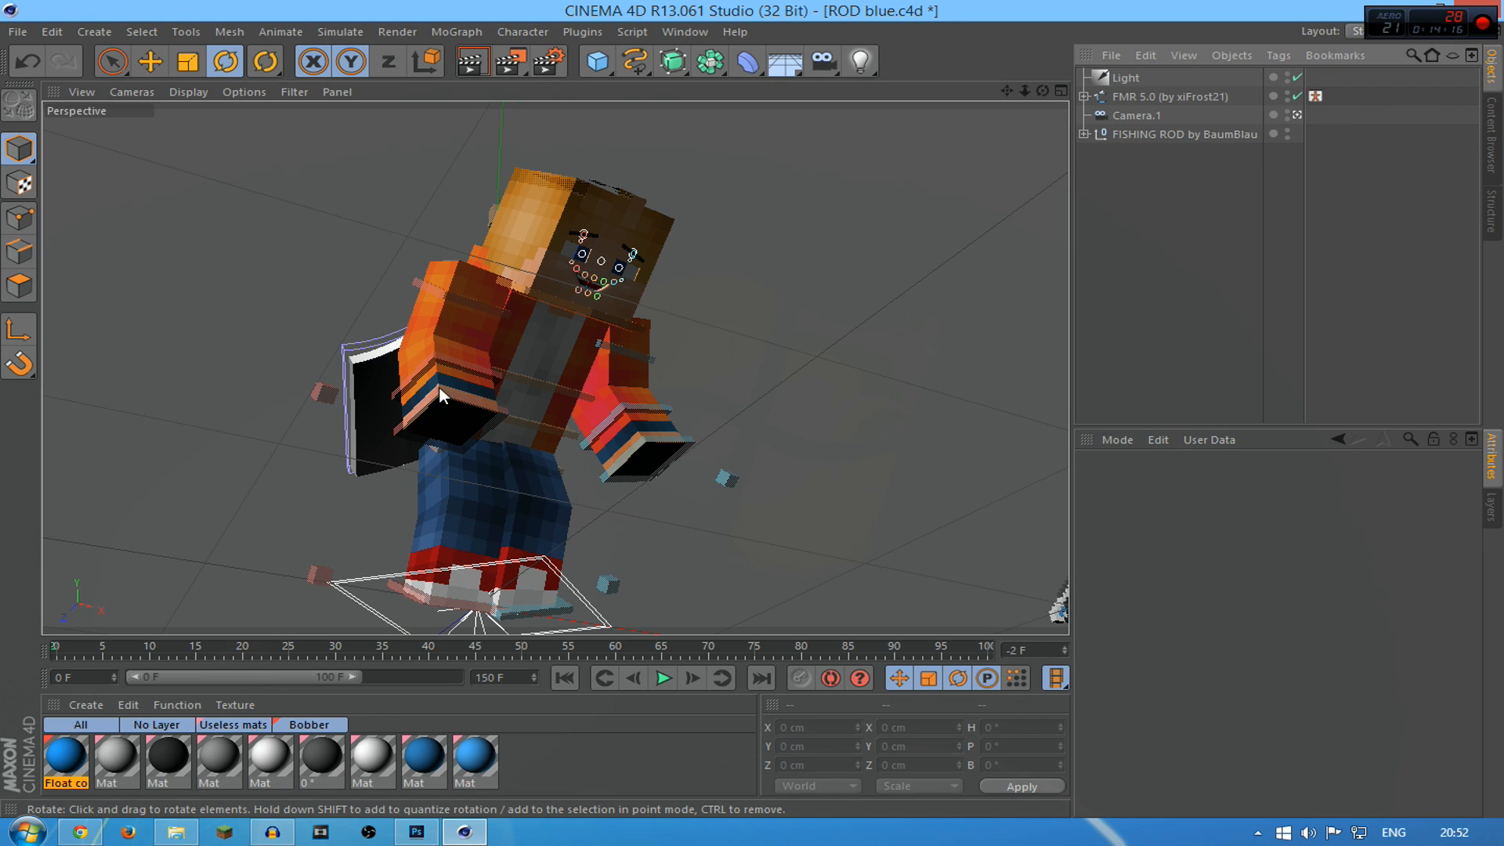
click(859, 61)
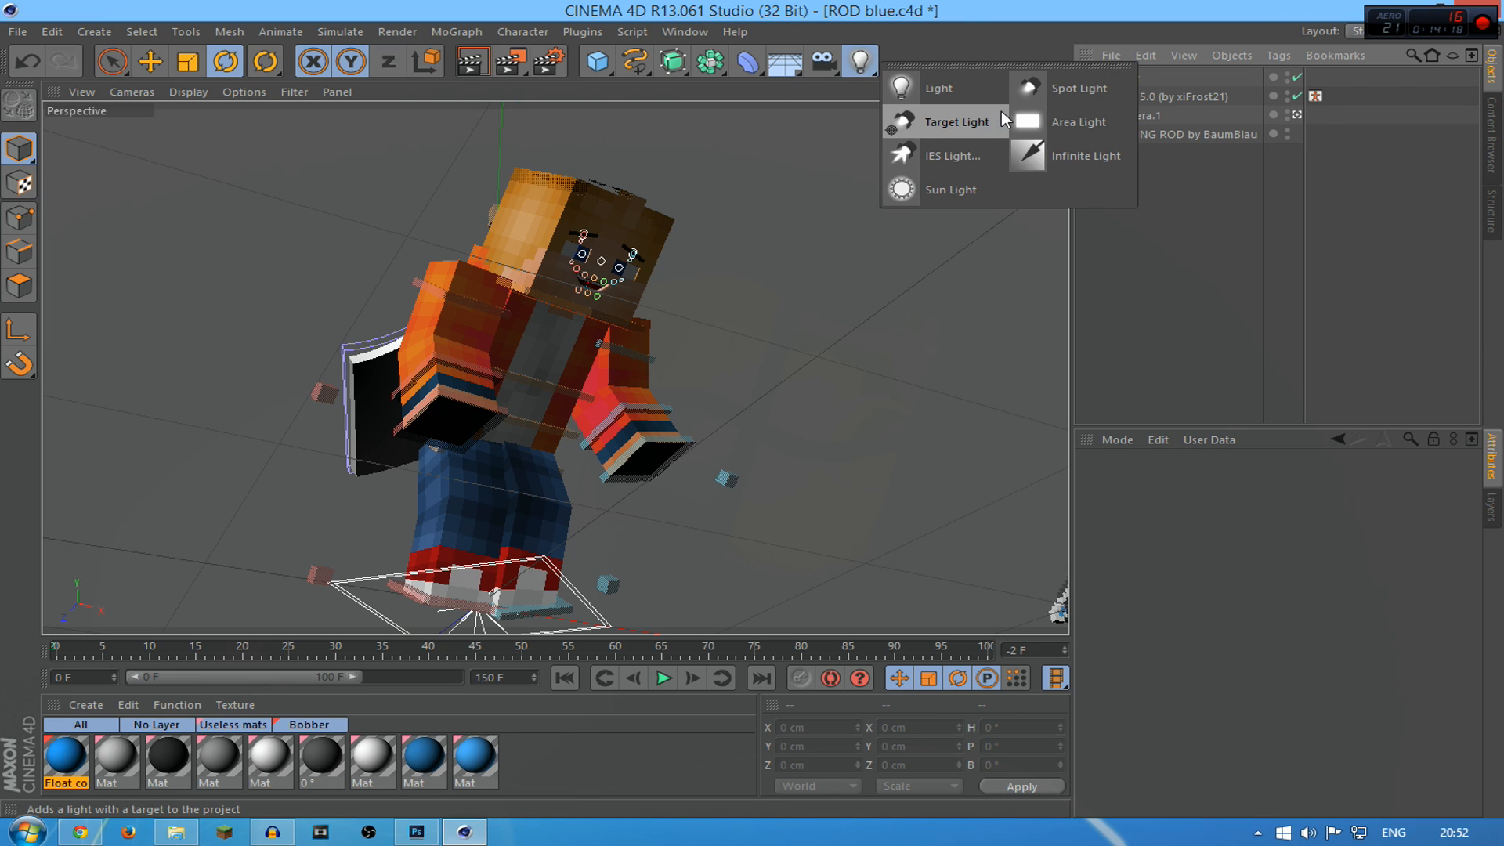
click(1031, 117)
drag(276, 417, 24, 94)
click(469, 63)
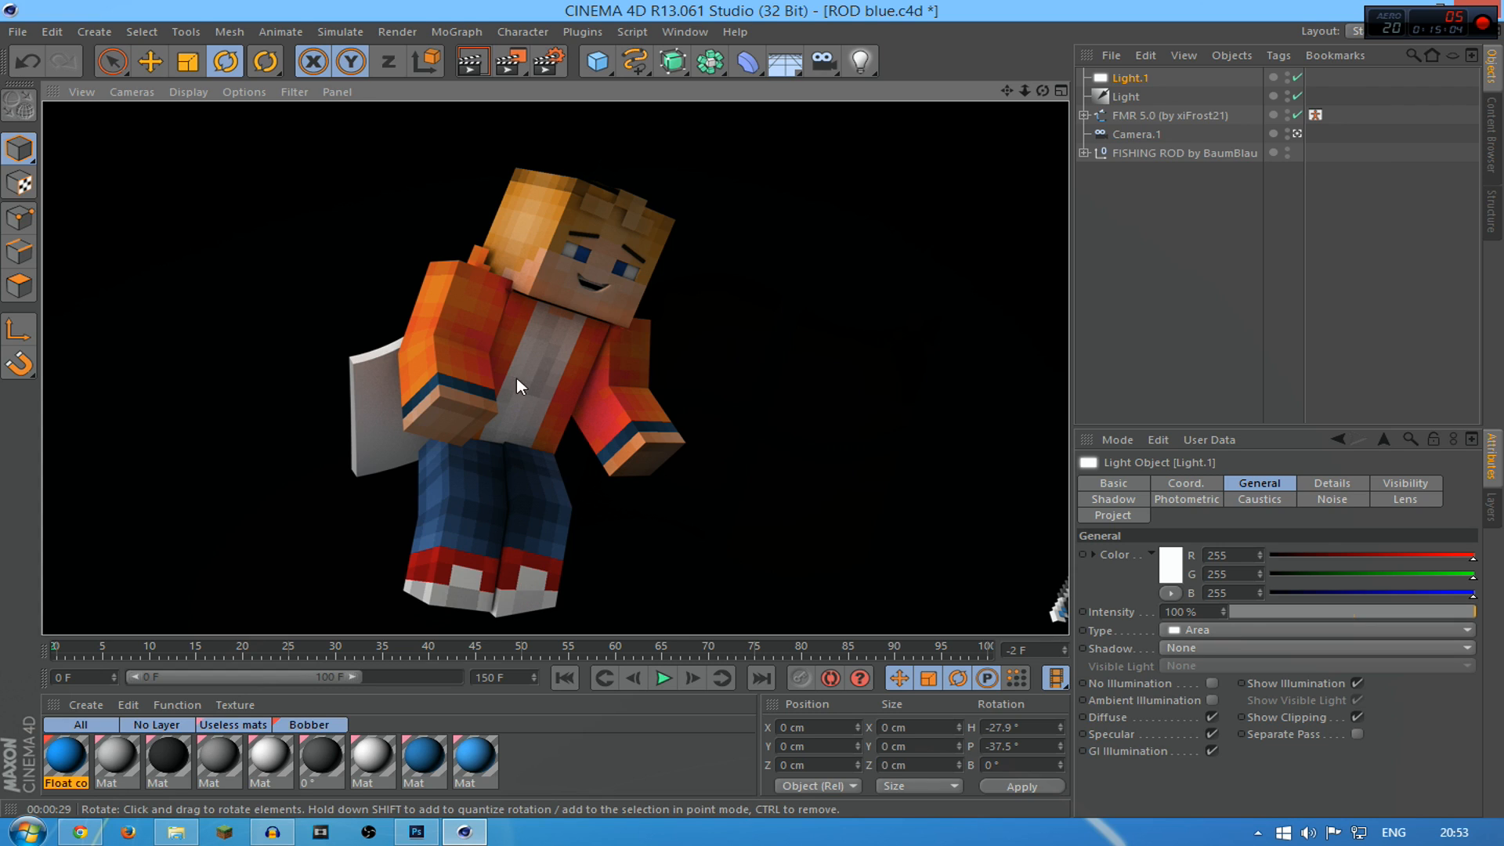
click(374, 253)
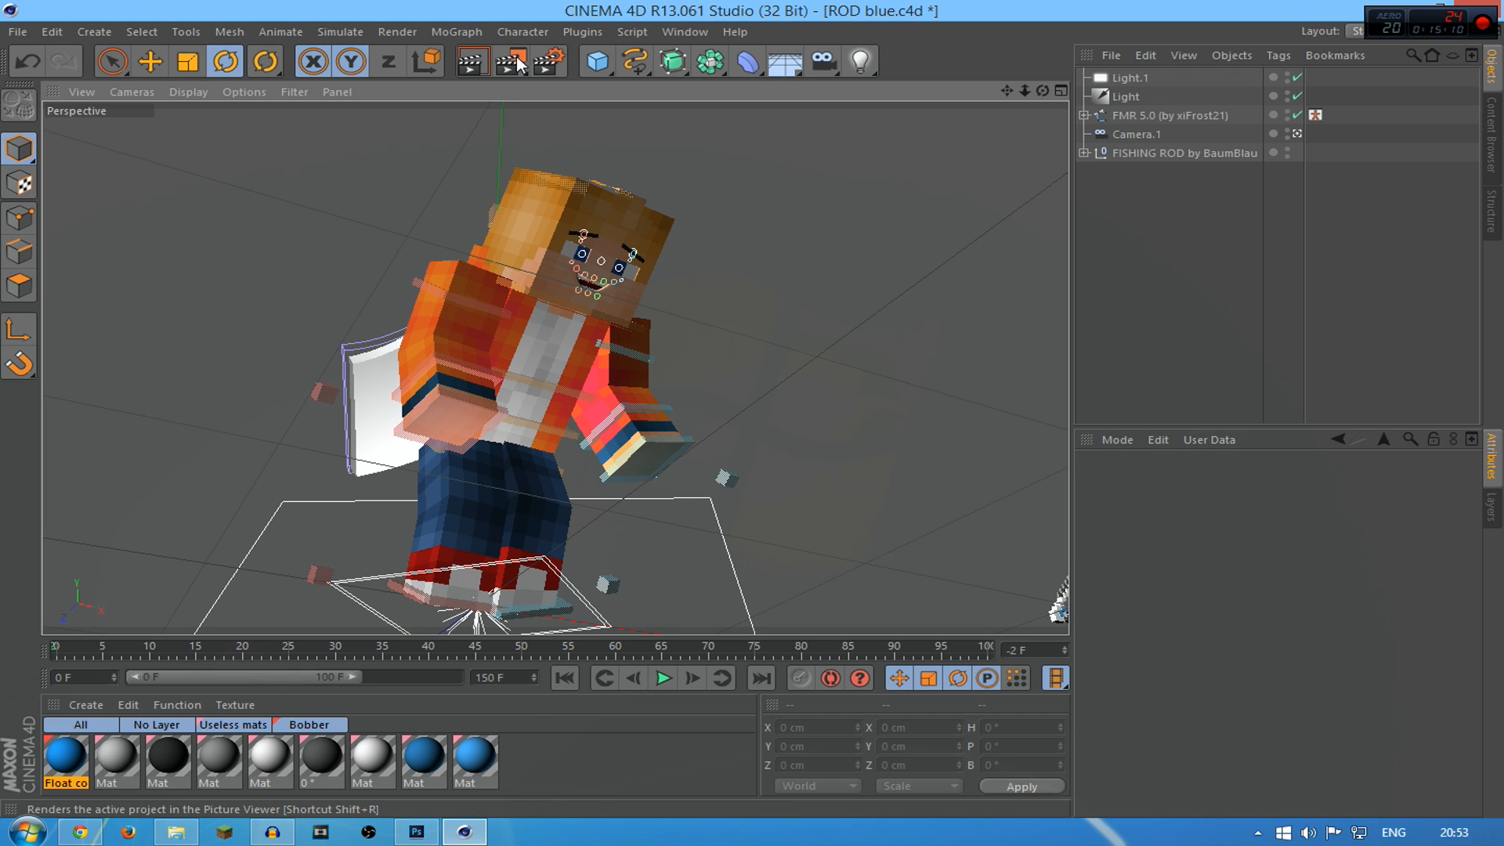
Set the render output to save as "HD Render" in the Desktop's Tutorial\Files folder
click(551, 61)
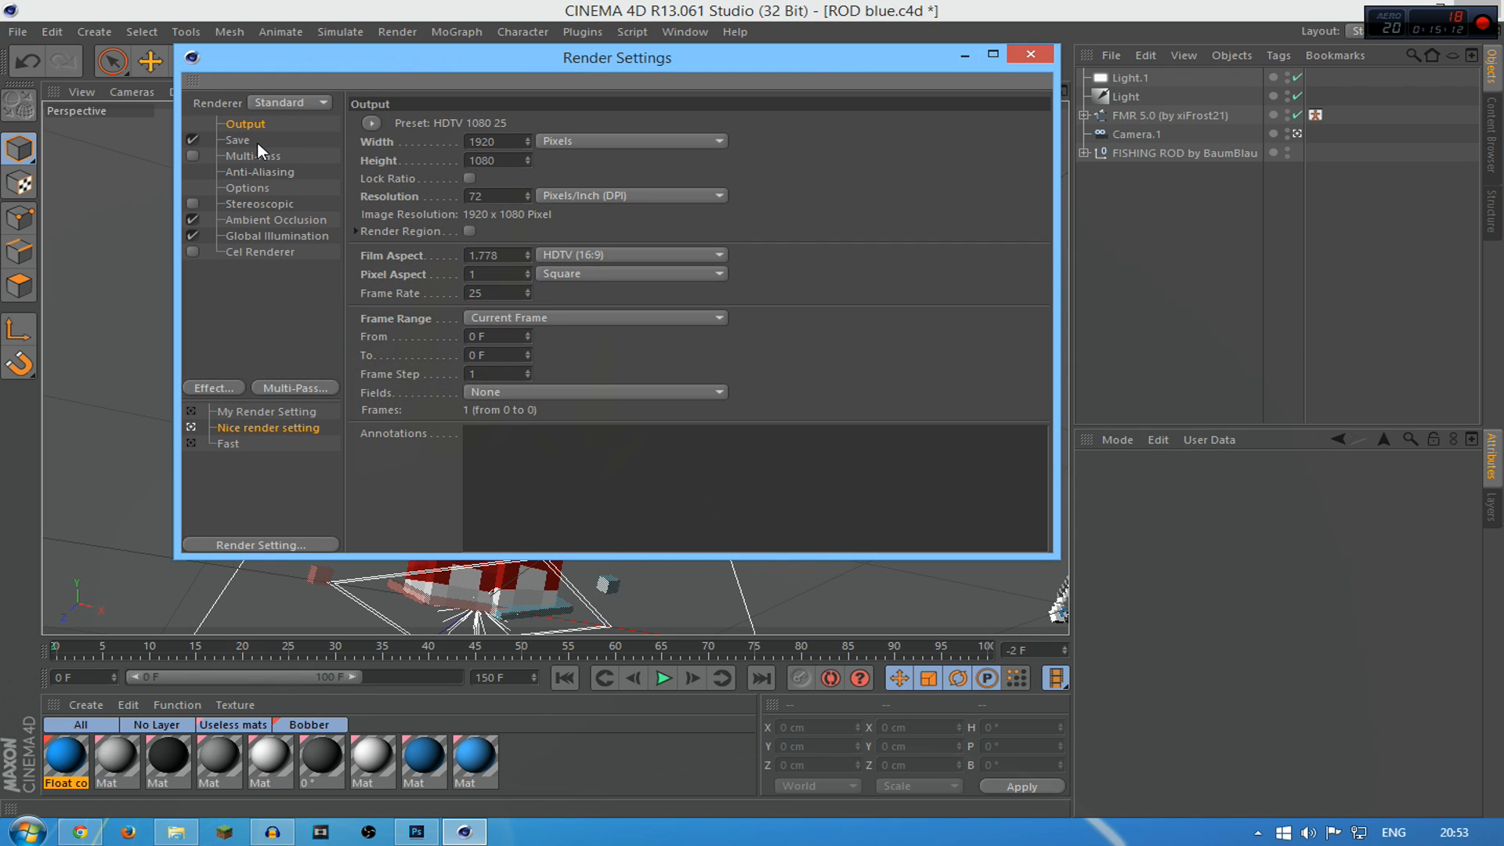
click(238, 140)
drag(571, 162, 363, 170)
click(581, 153)
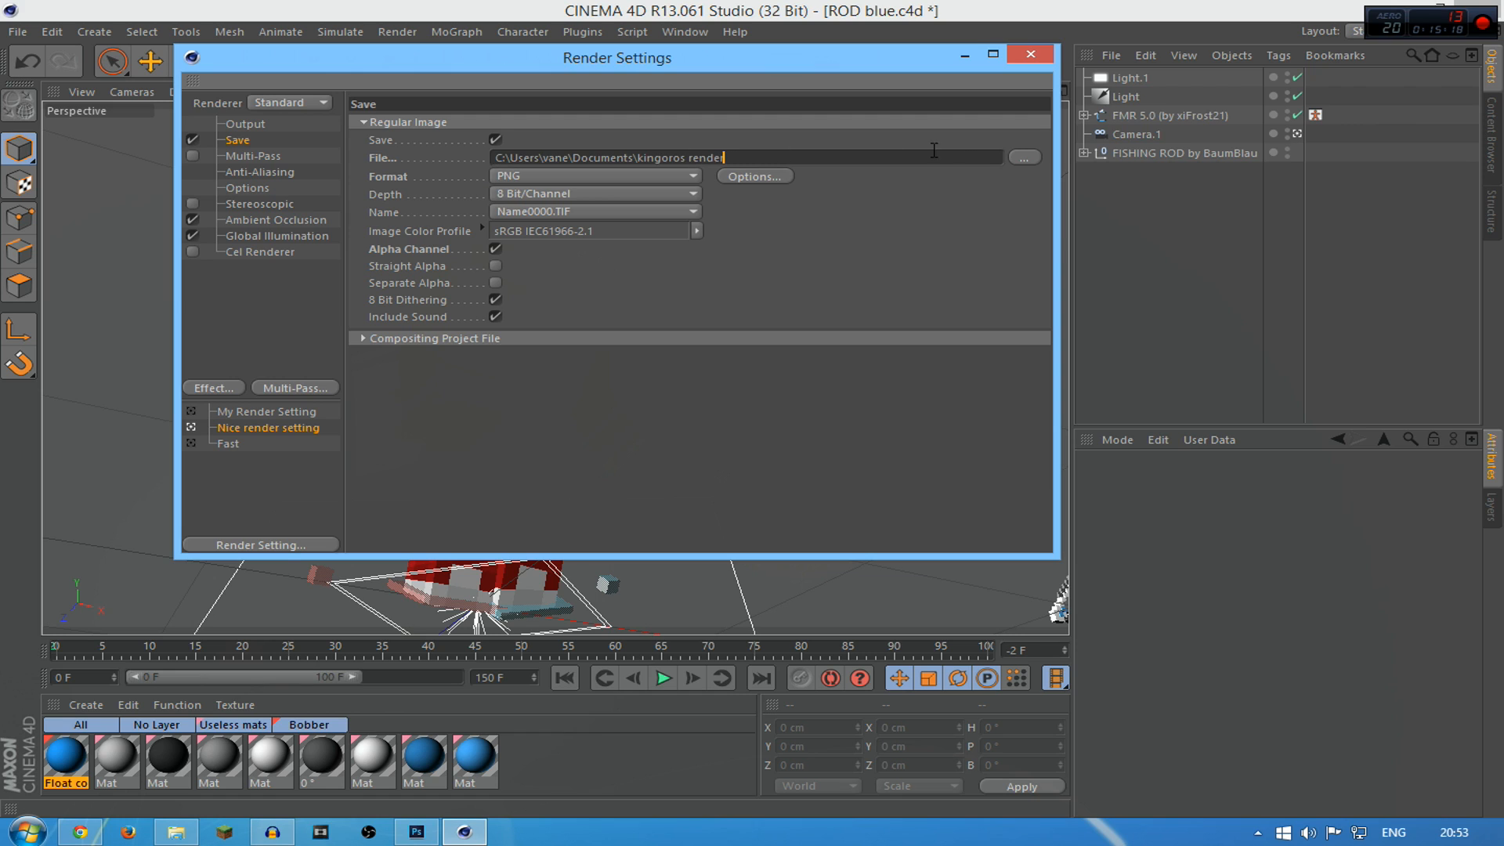
click(1022, 157)
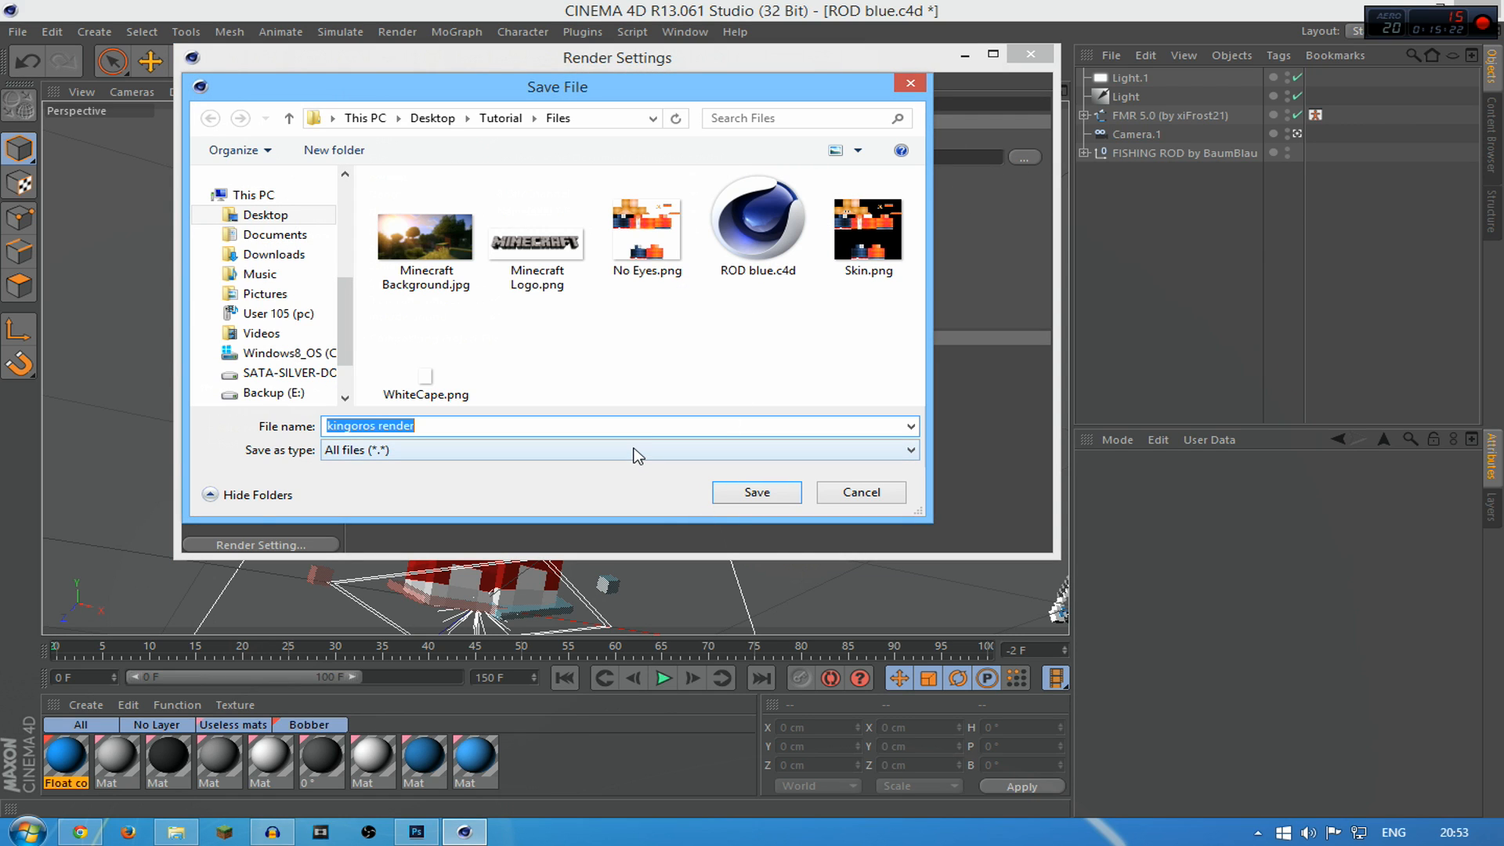
text(HD Render)
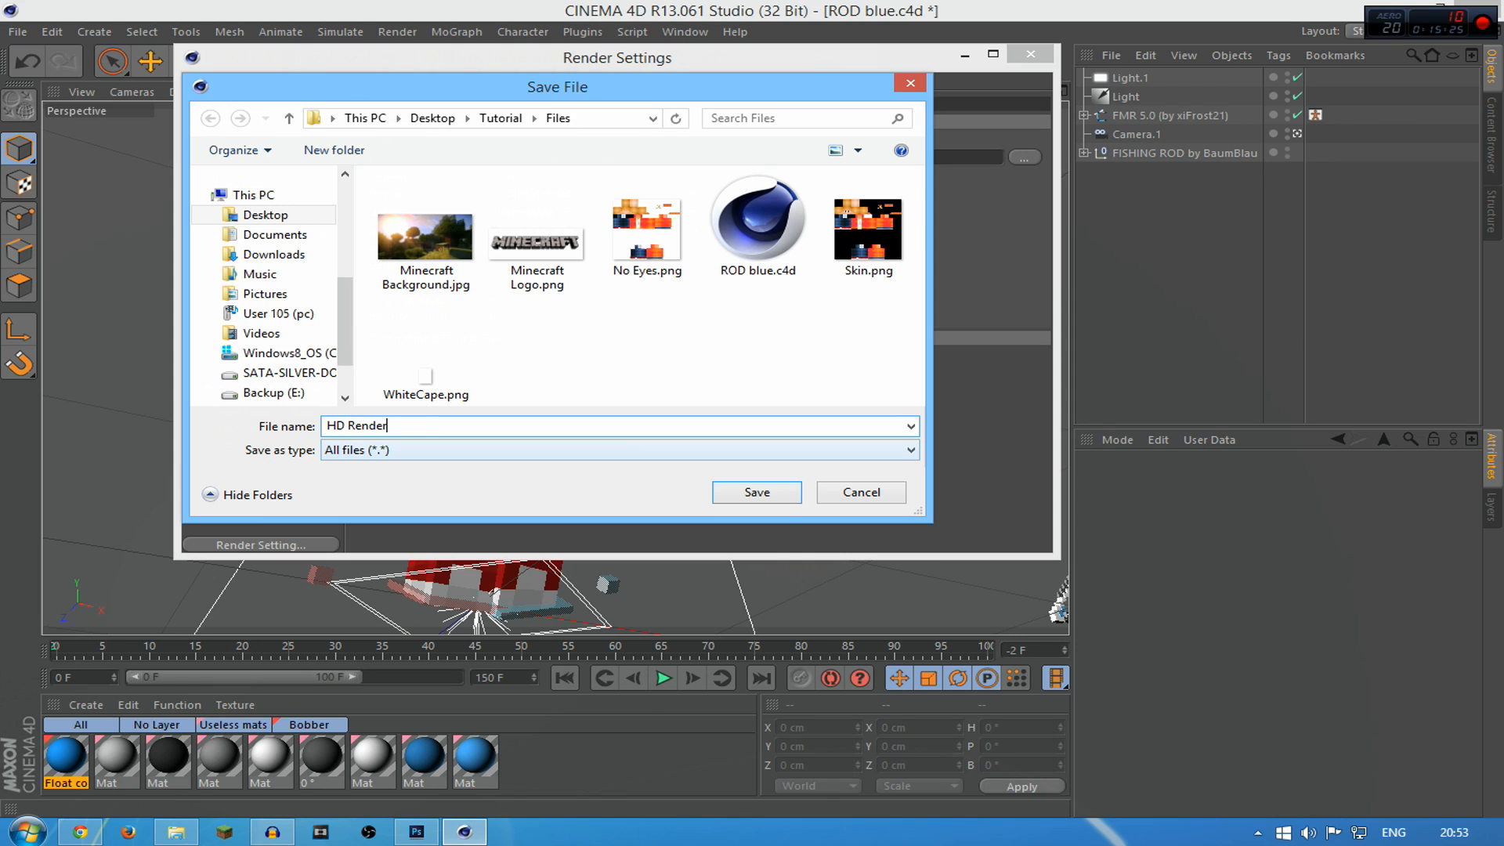
key(Return)
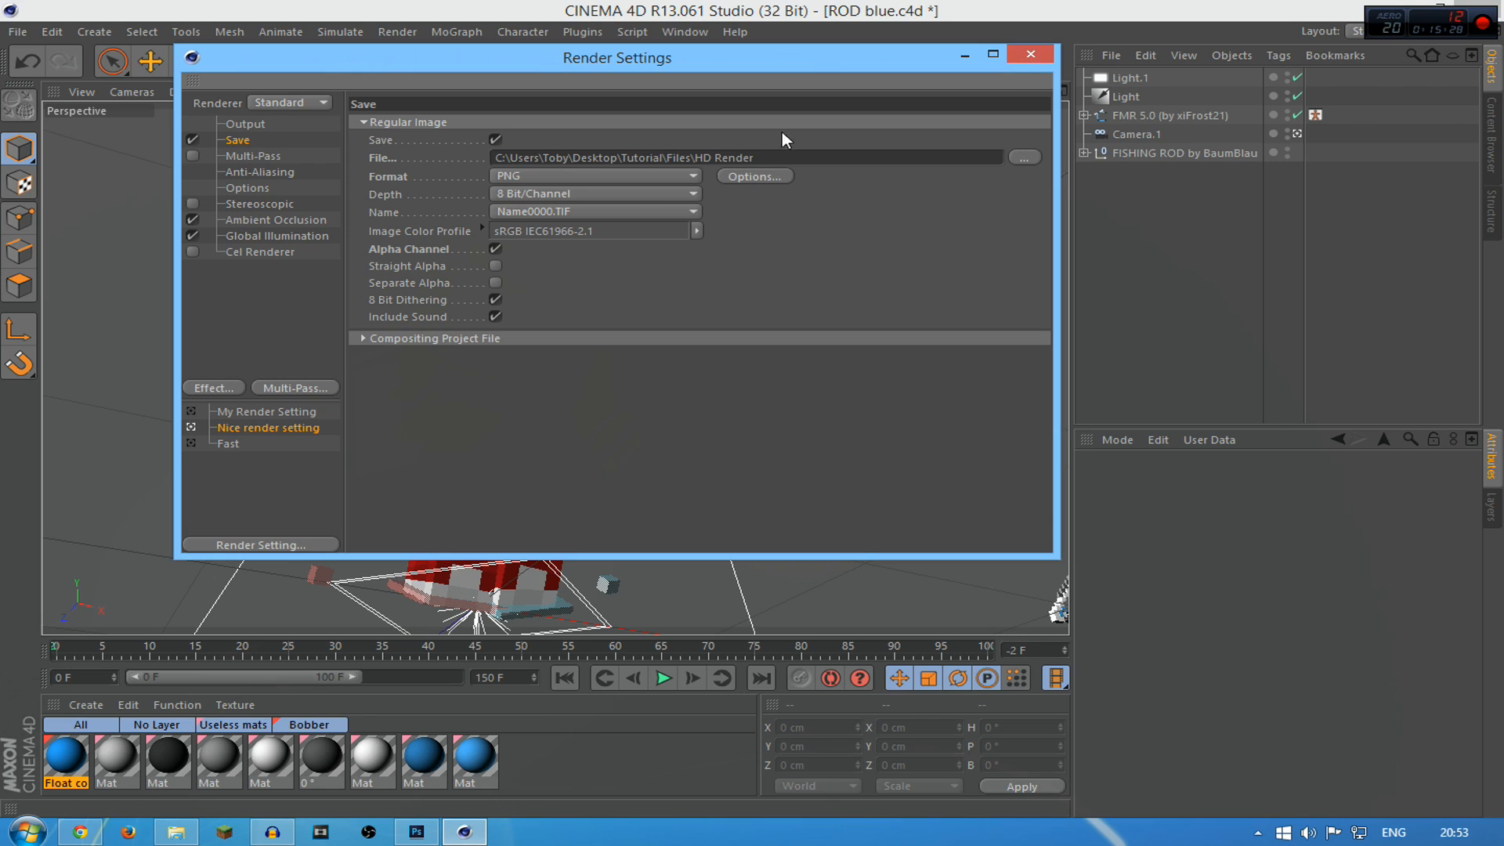
click(495, 266)
click(494, 266)
click(1030, 54)
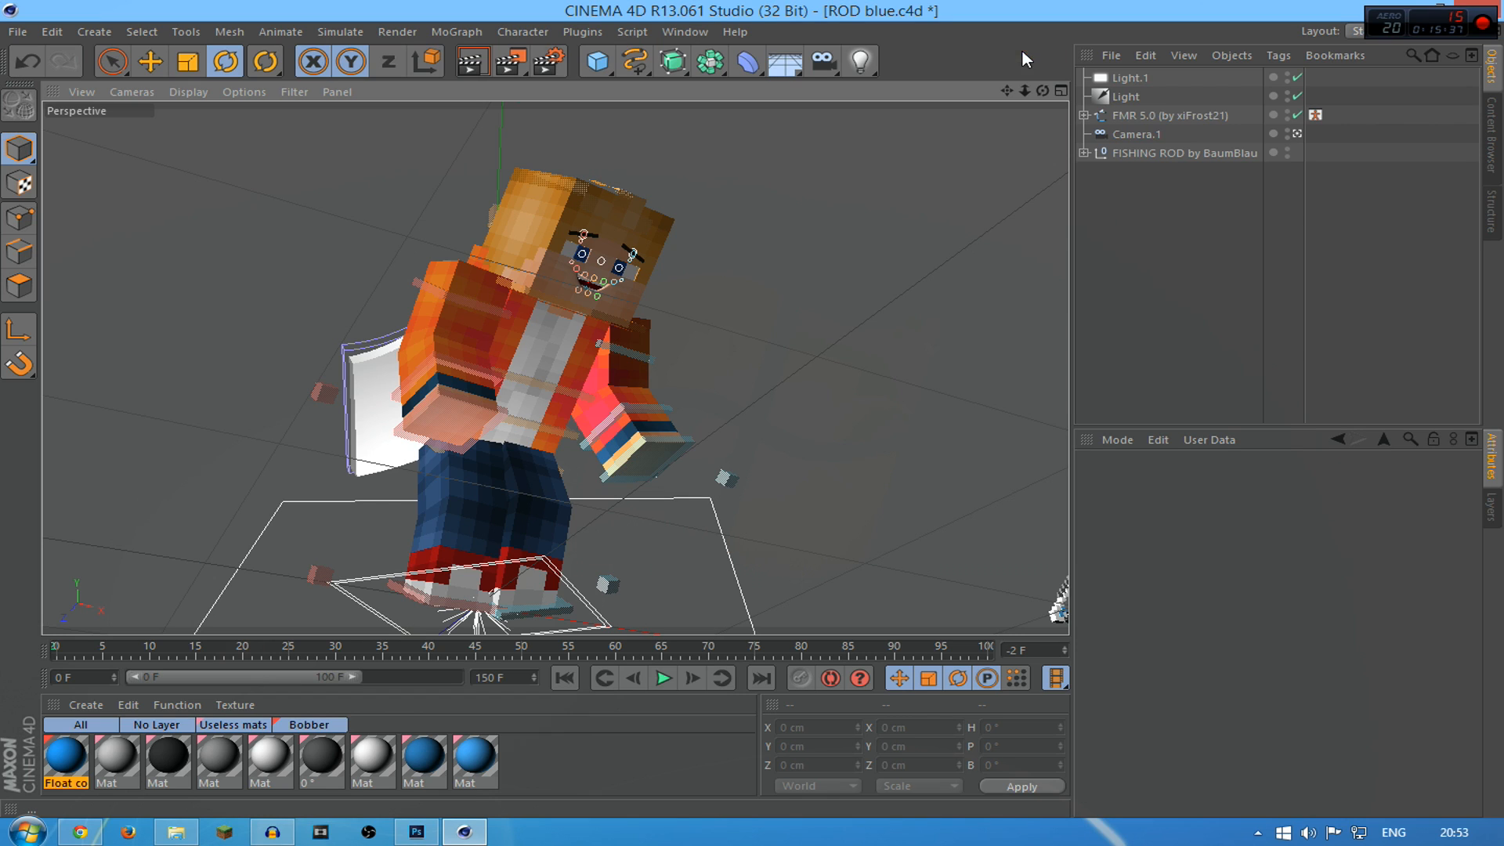
Render the current frame to the Picture Viewer and fit the whole image in view
click(510, 57)
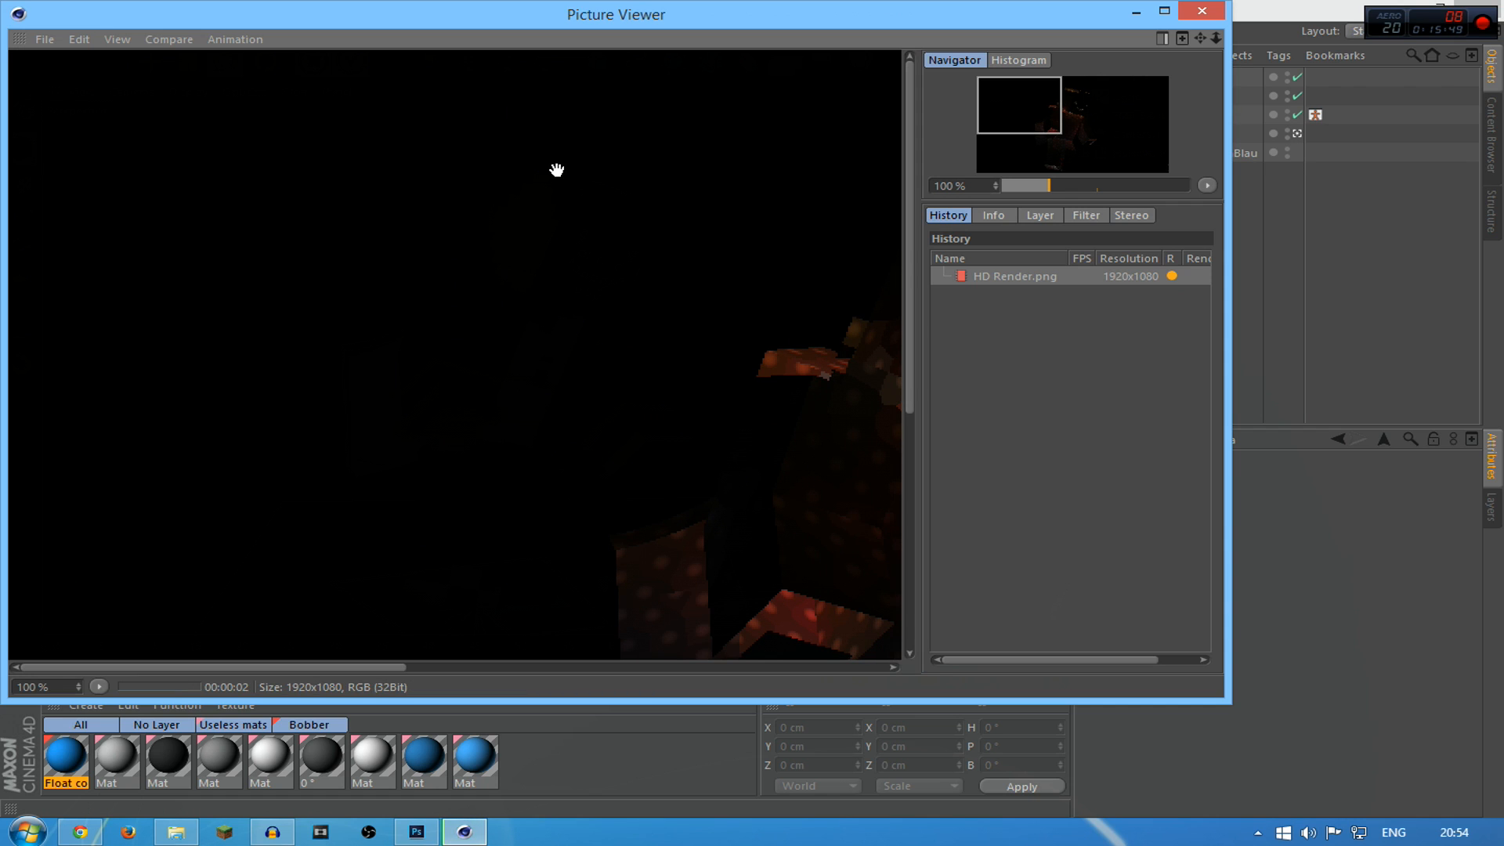
scroll(618, 366, down, 4)
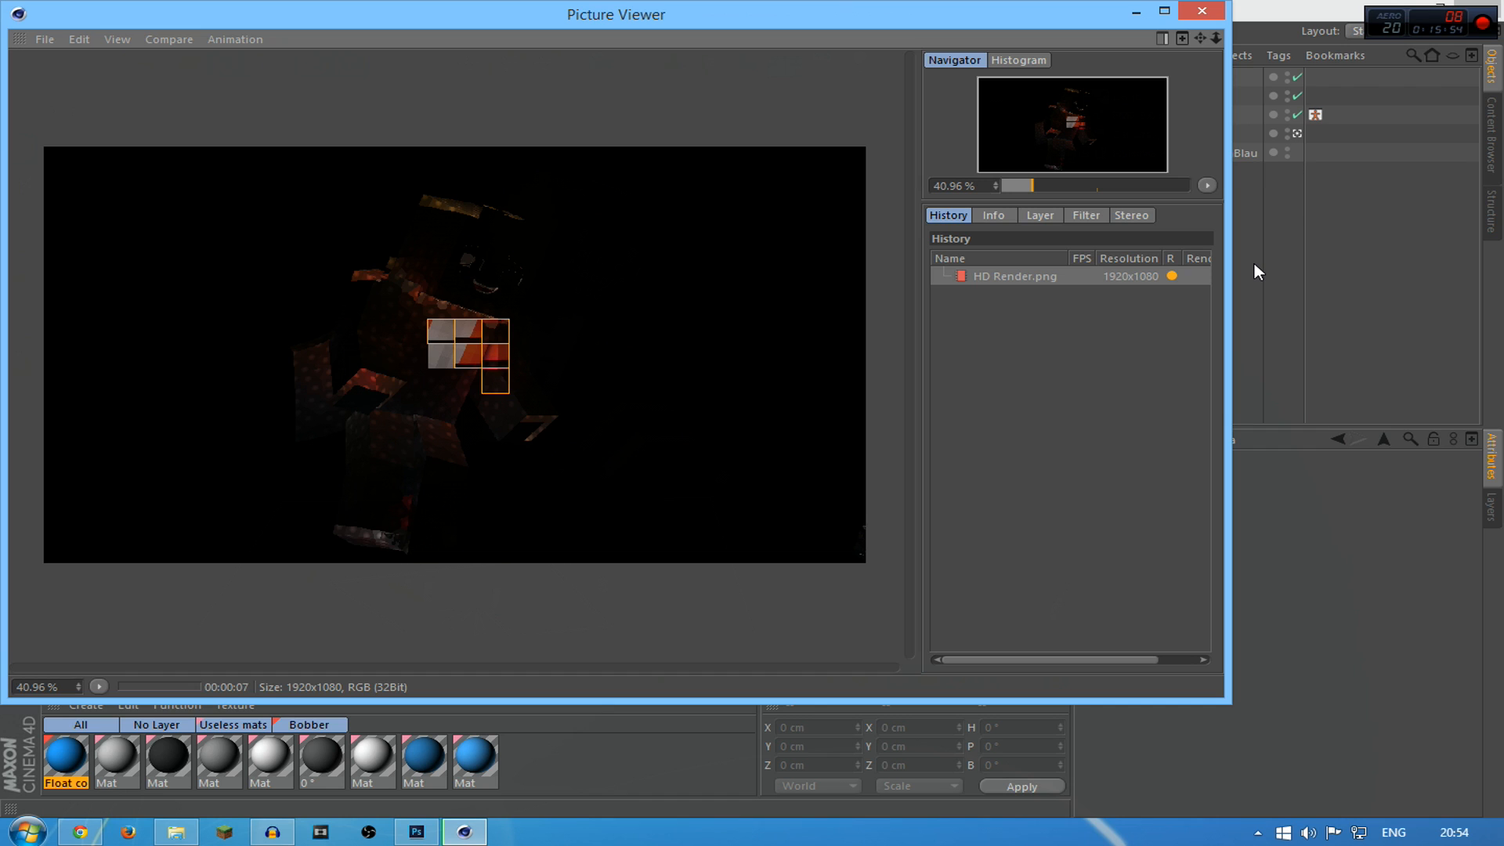
Switch to File Explorer and look at the contents of the Tutorial folder
click(176, 832)
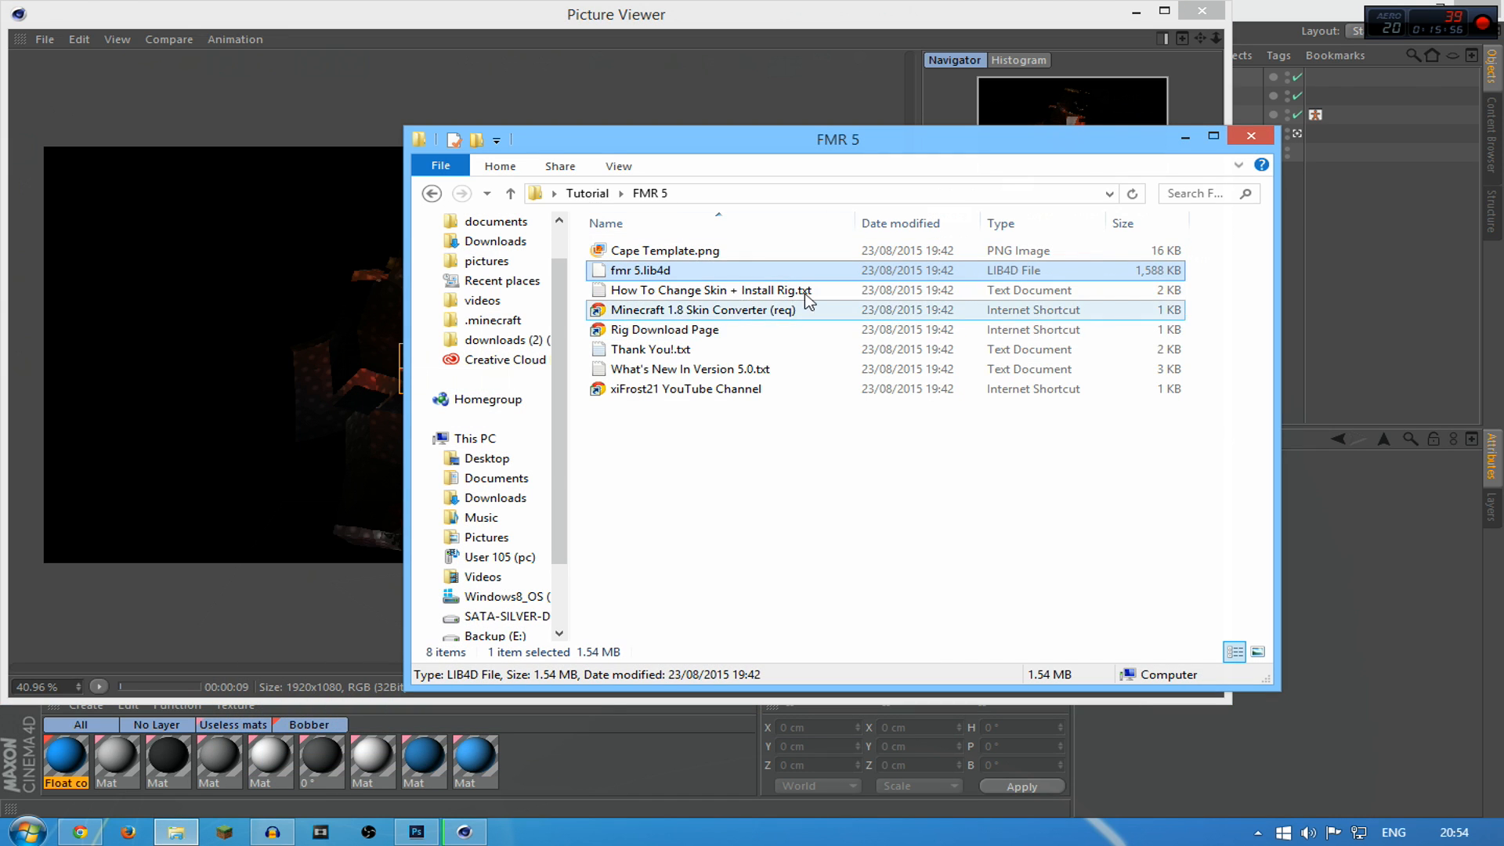
click(432, 194)
click(787, 372)
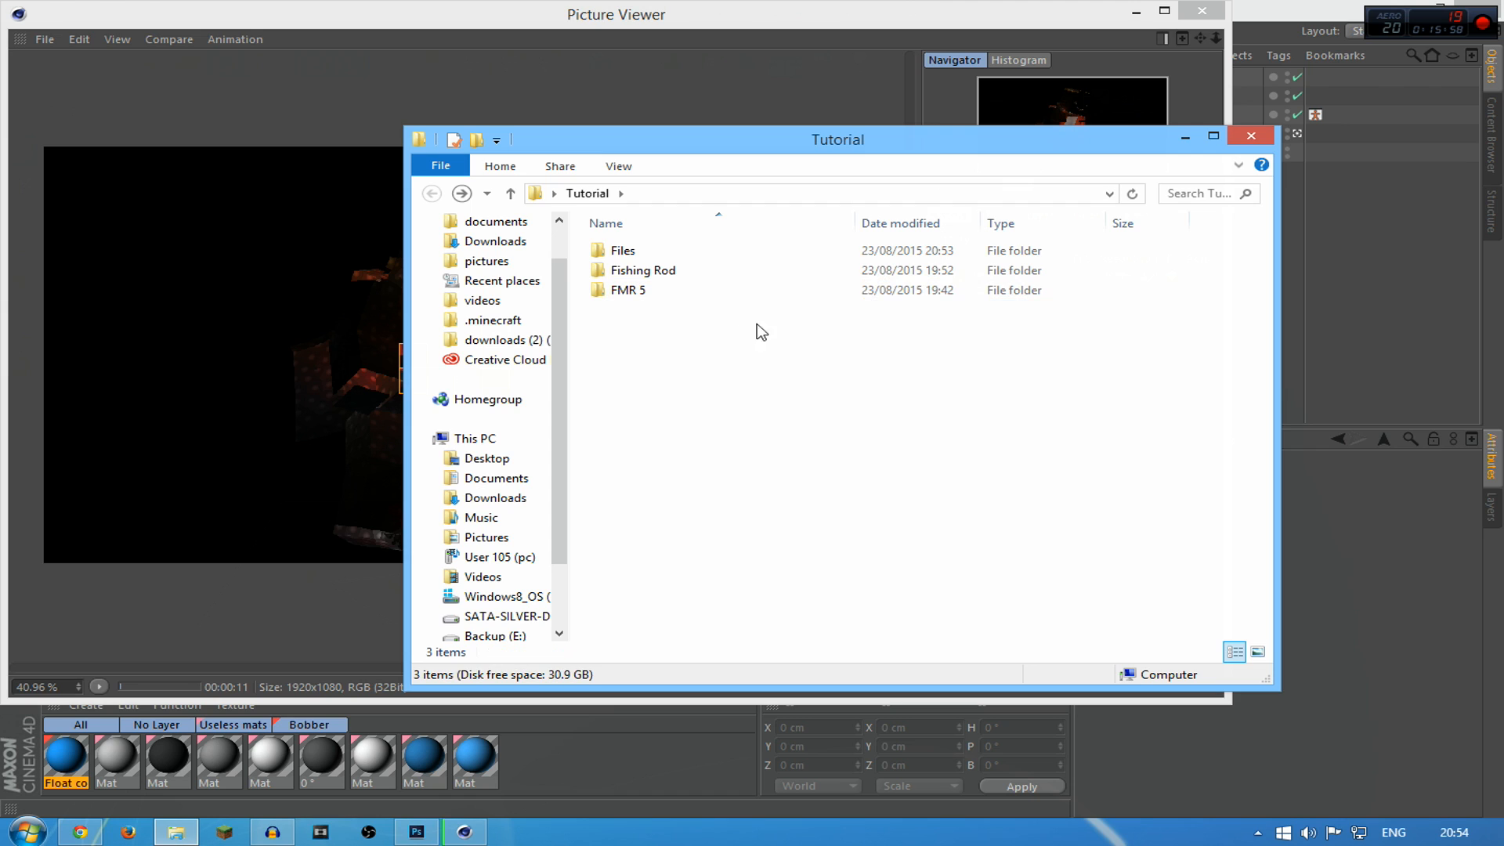
click(1185, 137)
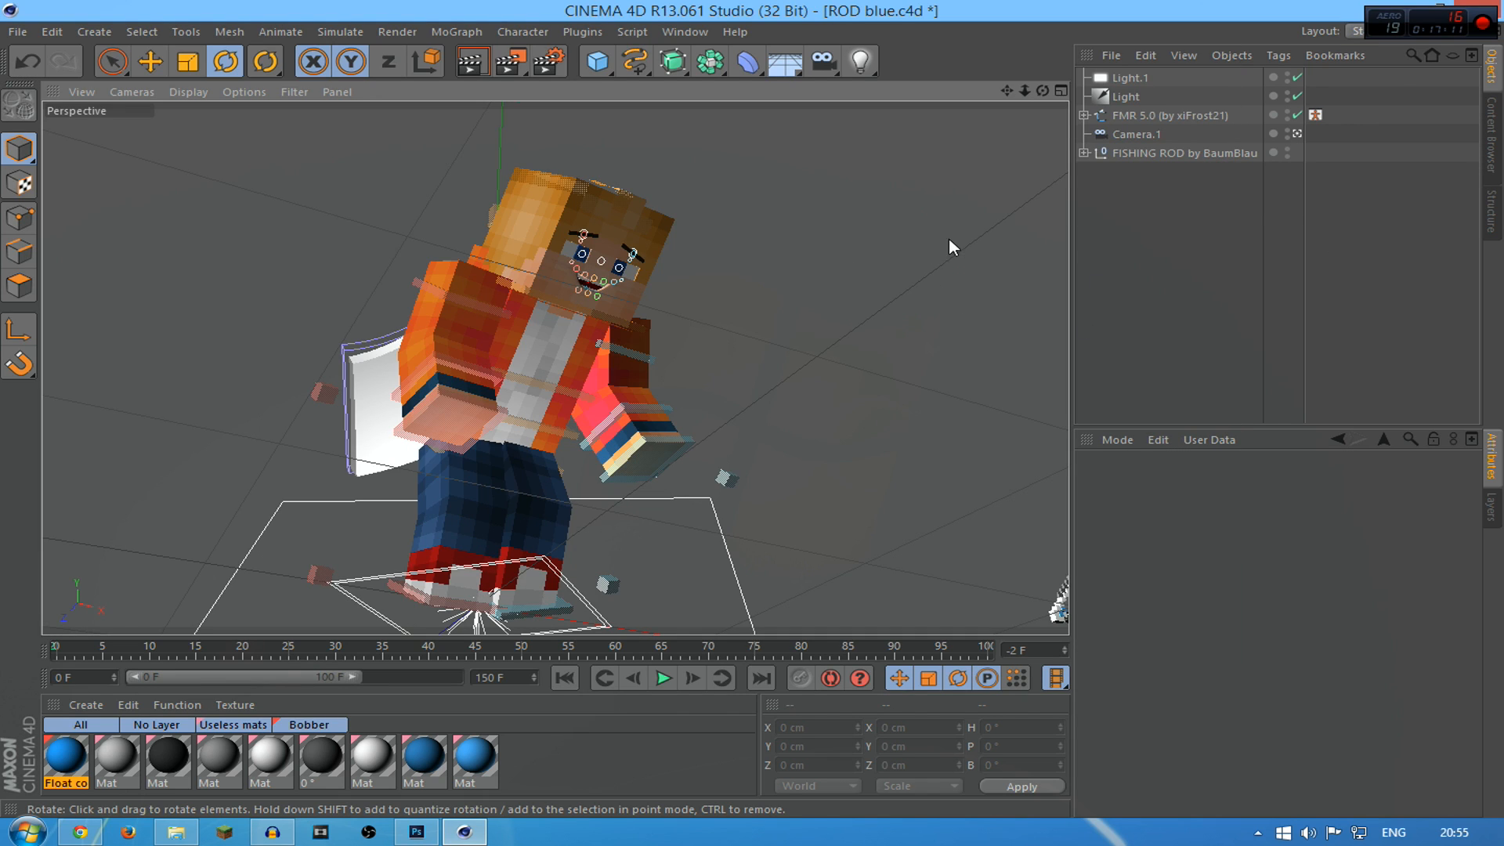
Move the whole fishing rod group to the character's left hand, at about X 37.8, Y 16.9 and Z -118.2 cm
click(1171, 153)
click(1085, 152)
click(1156, 228)
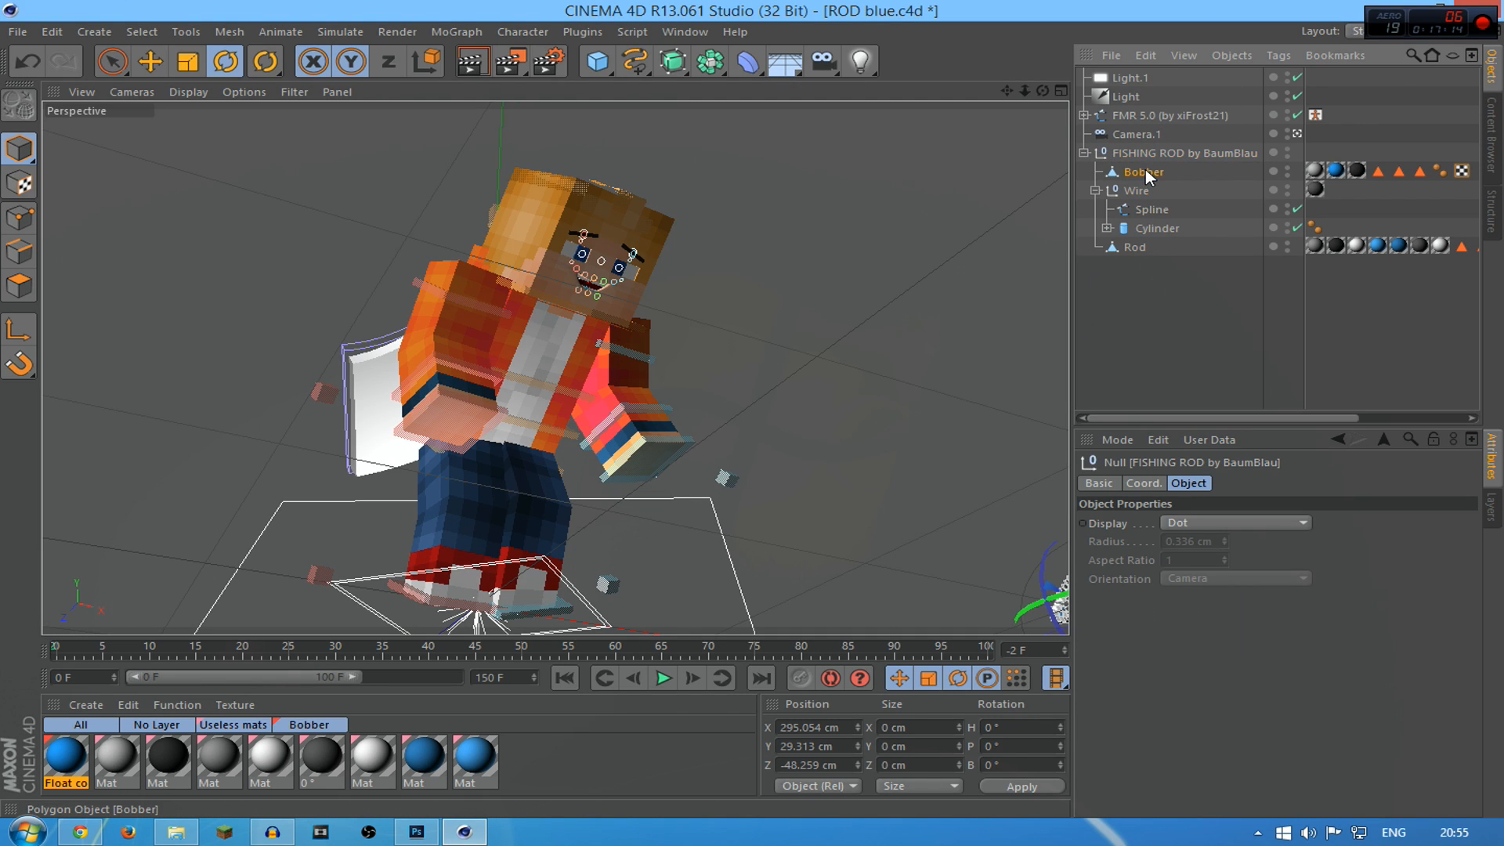
click(1148, 154)
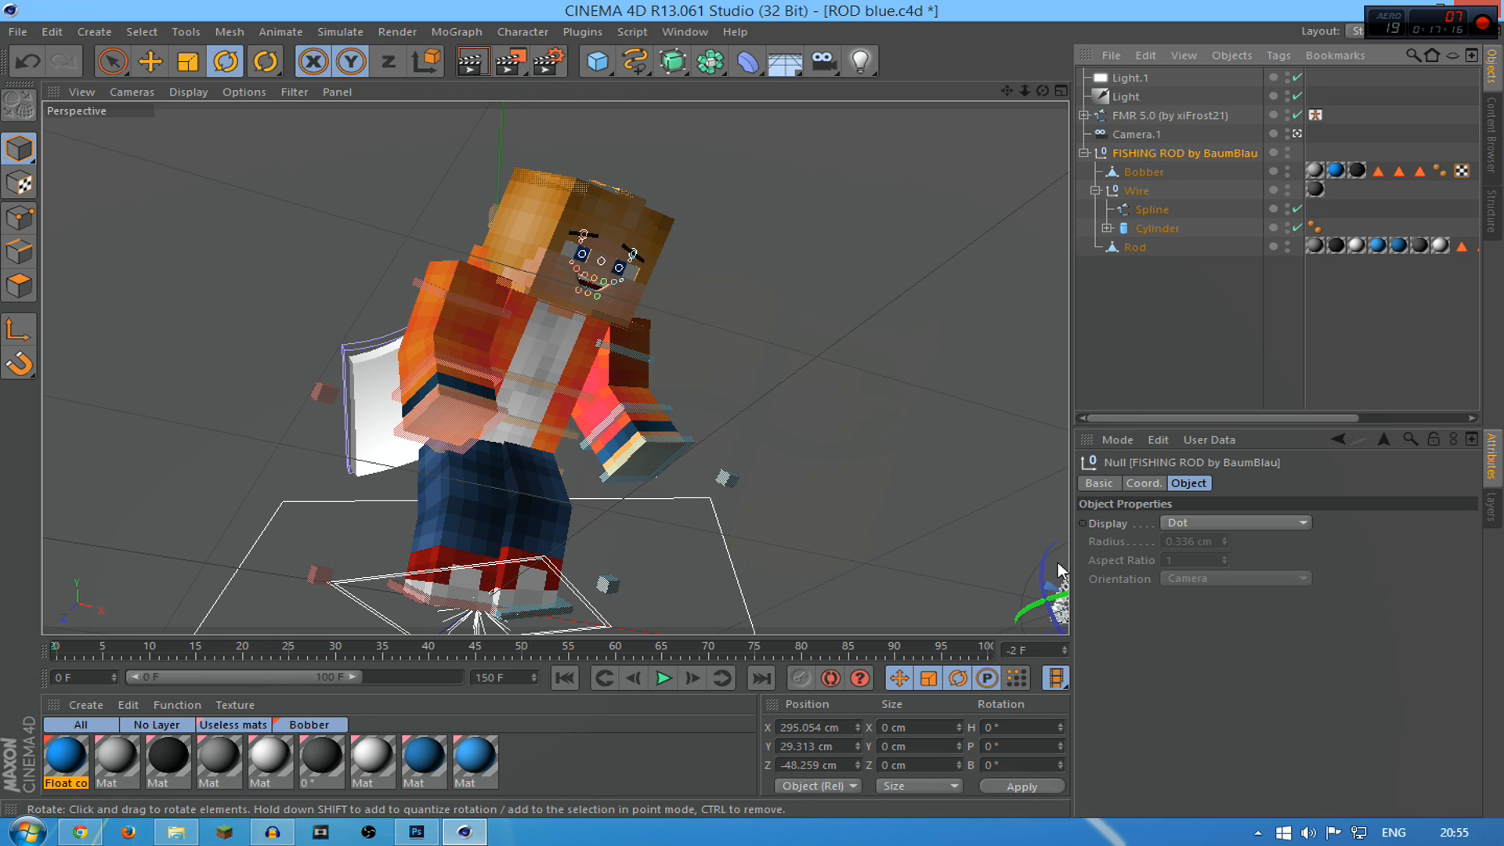
drag(1062, 607, 1049, 595)
click(155, 69)
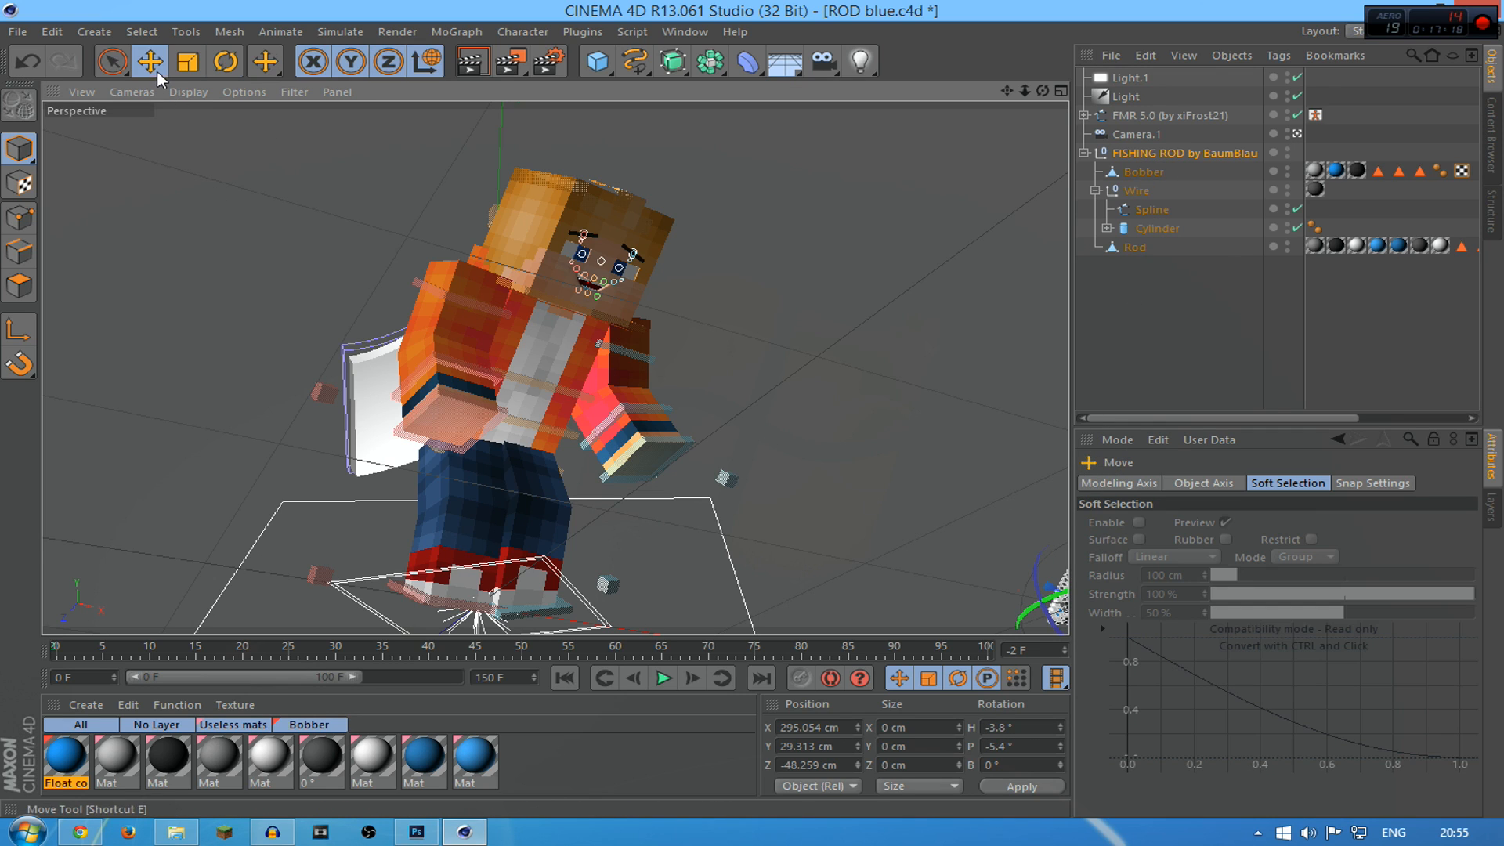
key(ctrl+z)
drag(1058, 619, 743, 392)
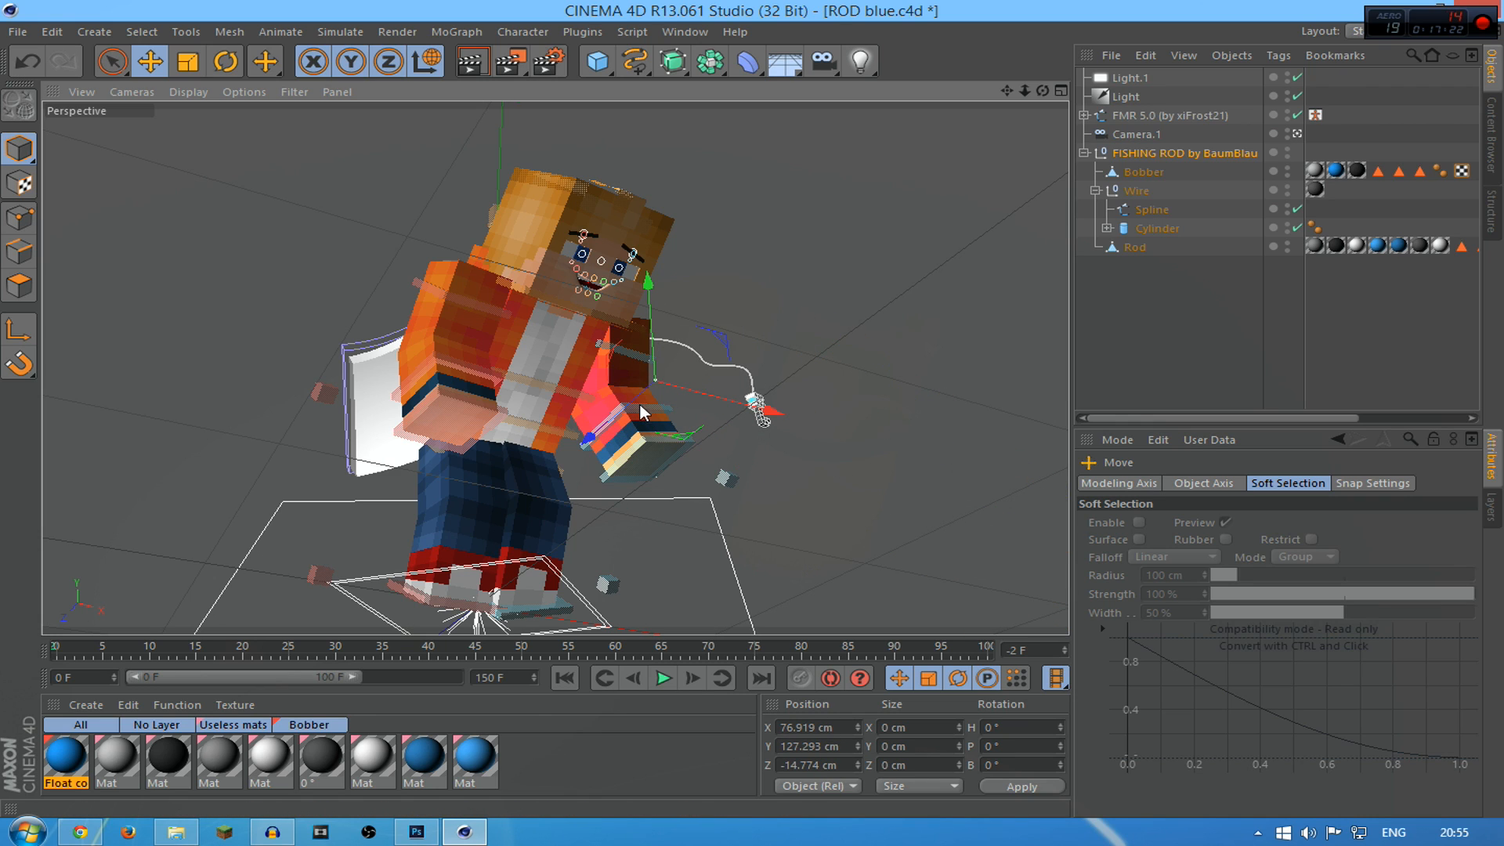
drag(607, 427, 810, 344)
drag(778, 180, 819, 494)
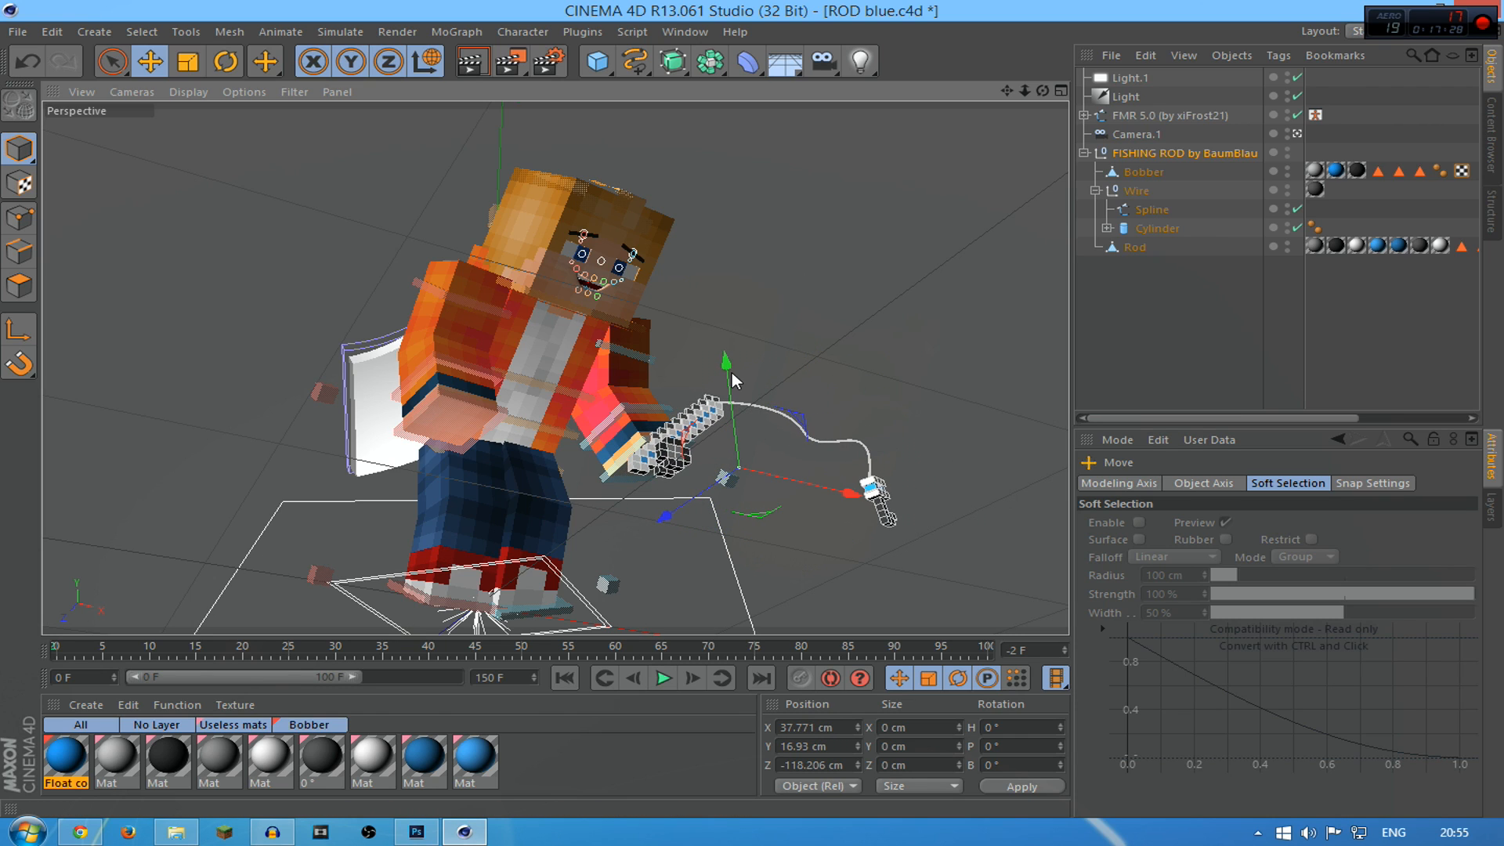
Set the X scale of the fishing rod group to 1.11 in its coordinates
click(1491, 517)
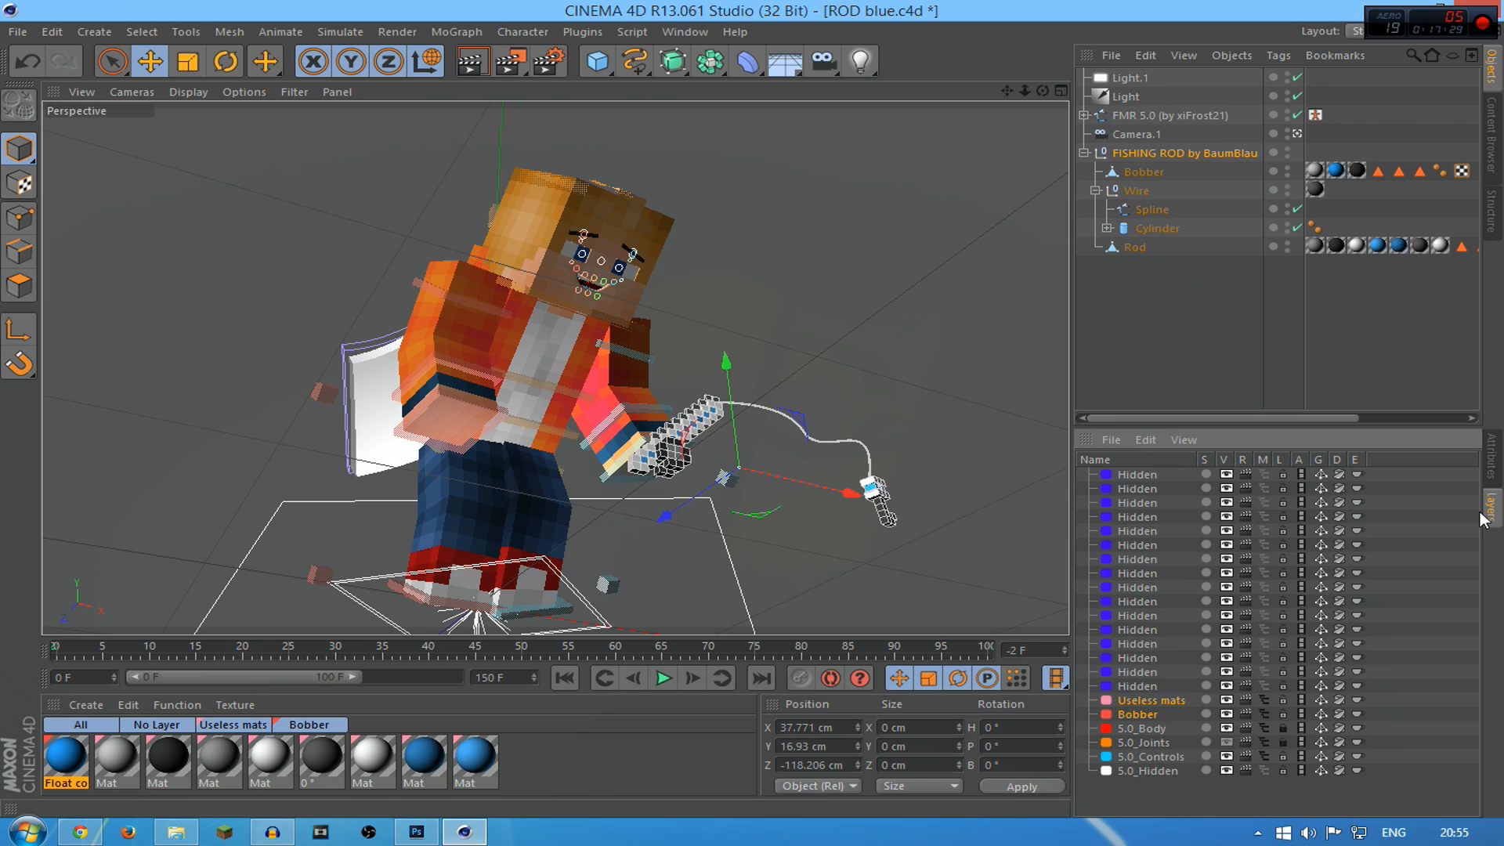
click(1490, 454)
click(1154, 153)
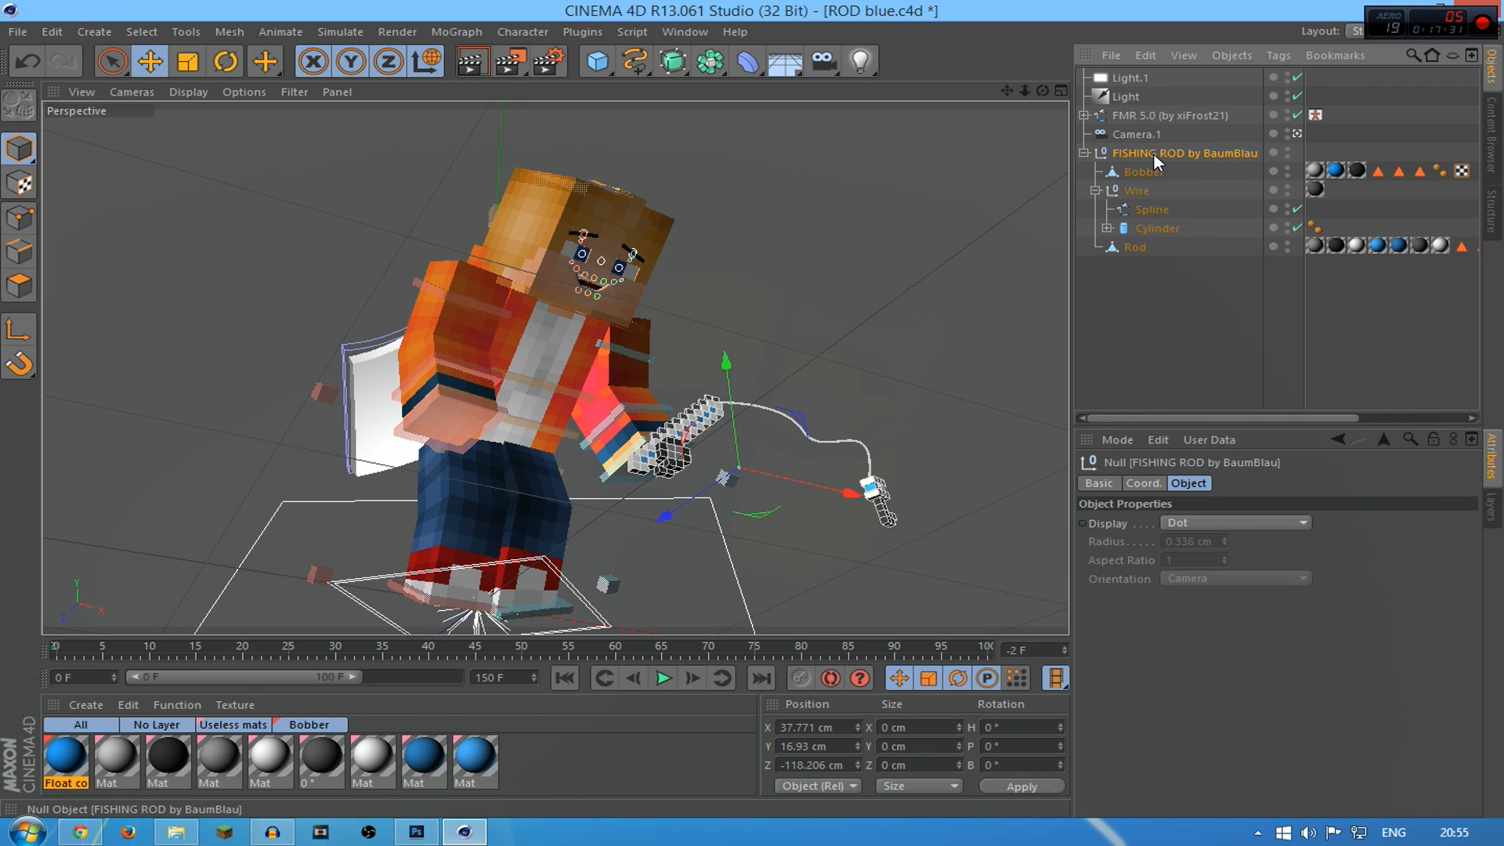
click(1156, 484)
click(1196, 484)
click(1148, 481)
click(1285, 520)
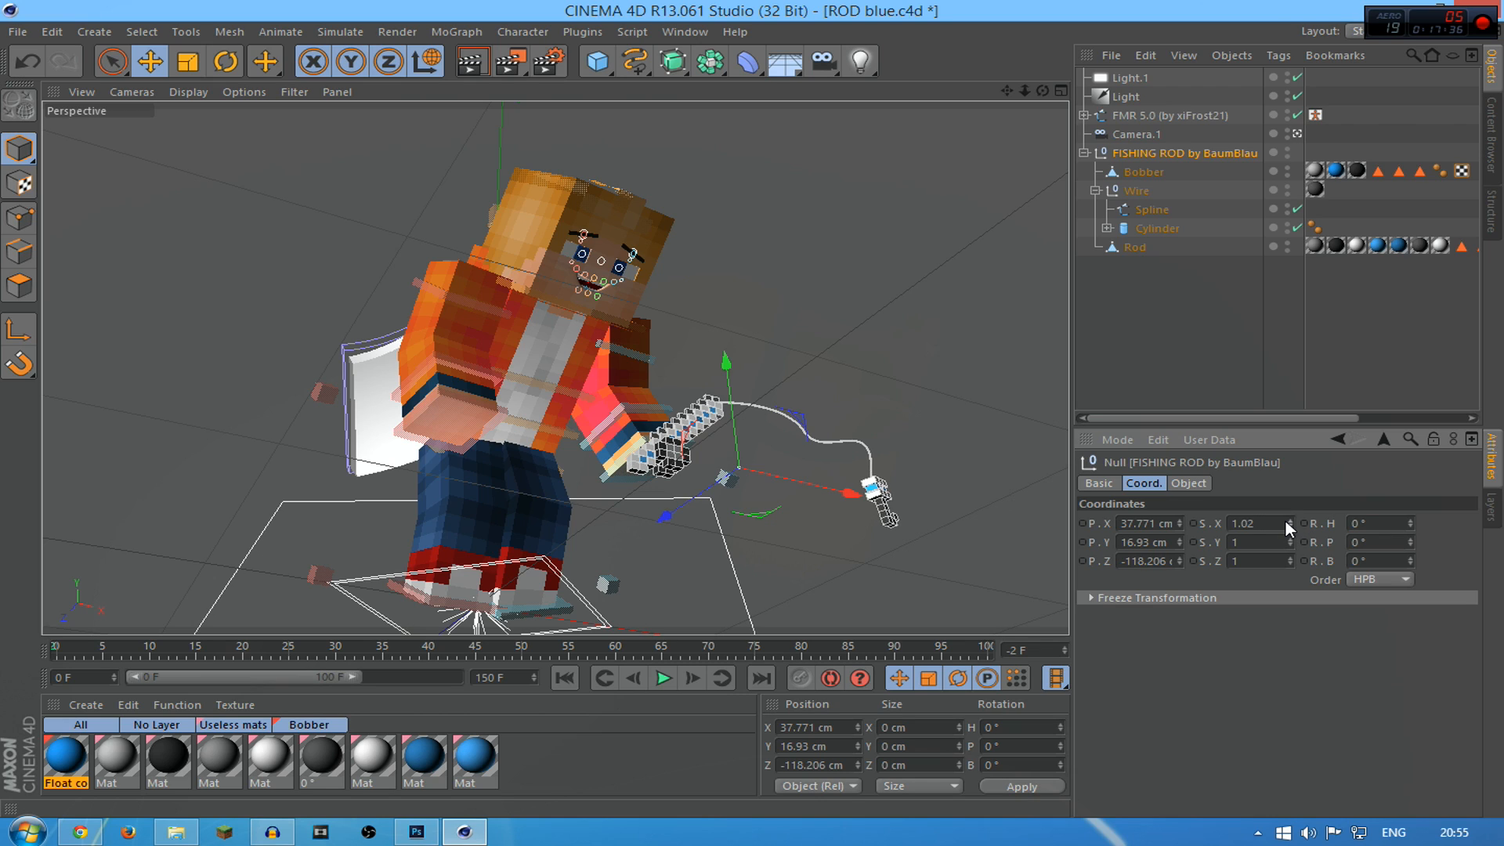
click(1286, 520)
Try increasing the fishing rod group's Z scale to 1.09
click(1289, 556)
click(1289, 555)
click(1289, 556)
click(1289, 555)
click(1289, 555)
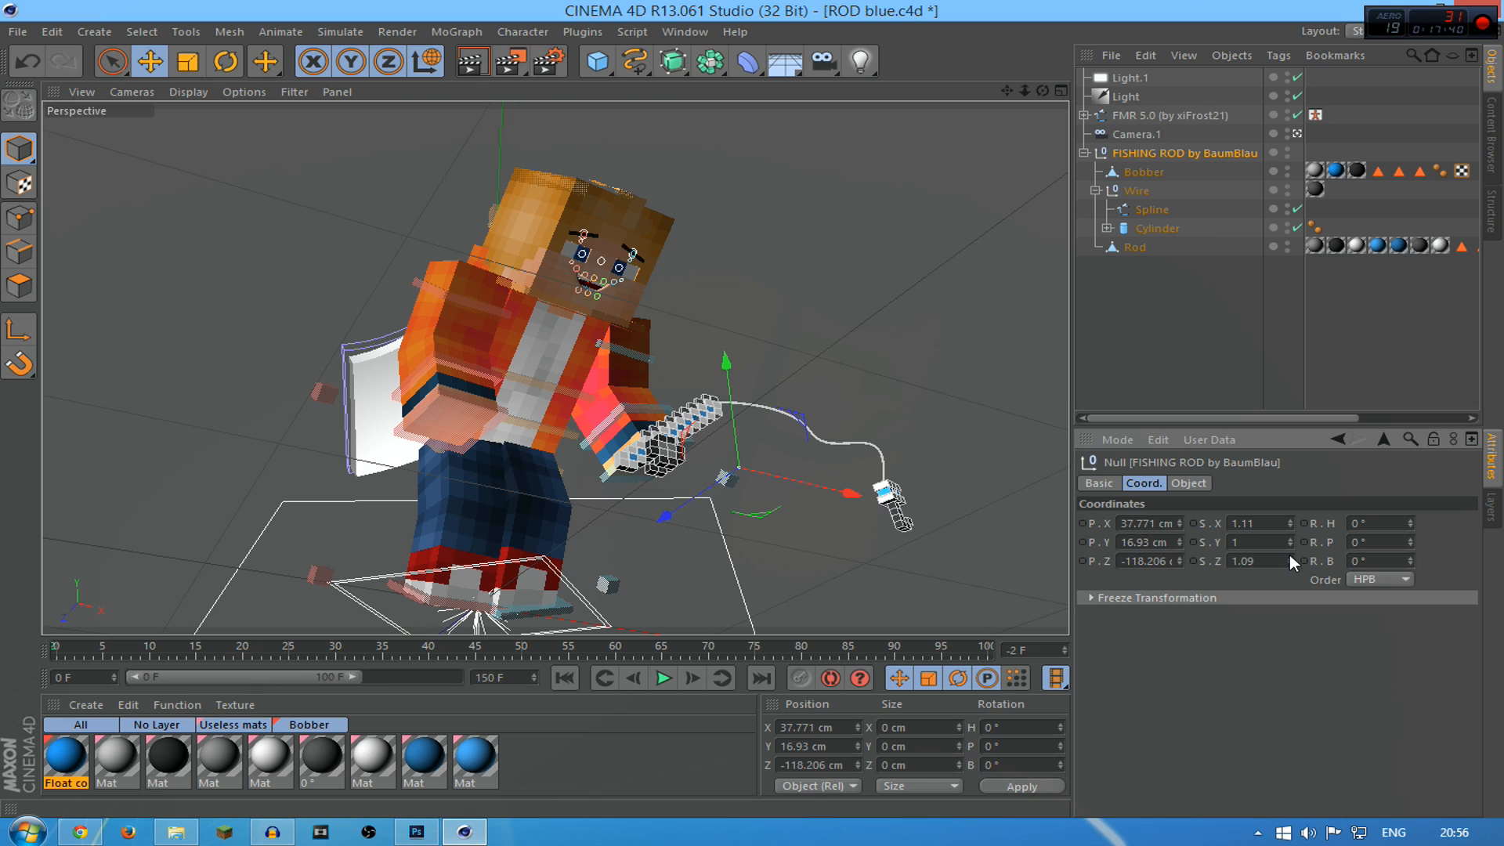
Return the fishing rod group's Z scale to 1 and enlarge it to 1.32 in both X and Y
click(1289, 545)
click(1290, 544)
click(1291, 544)
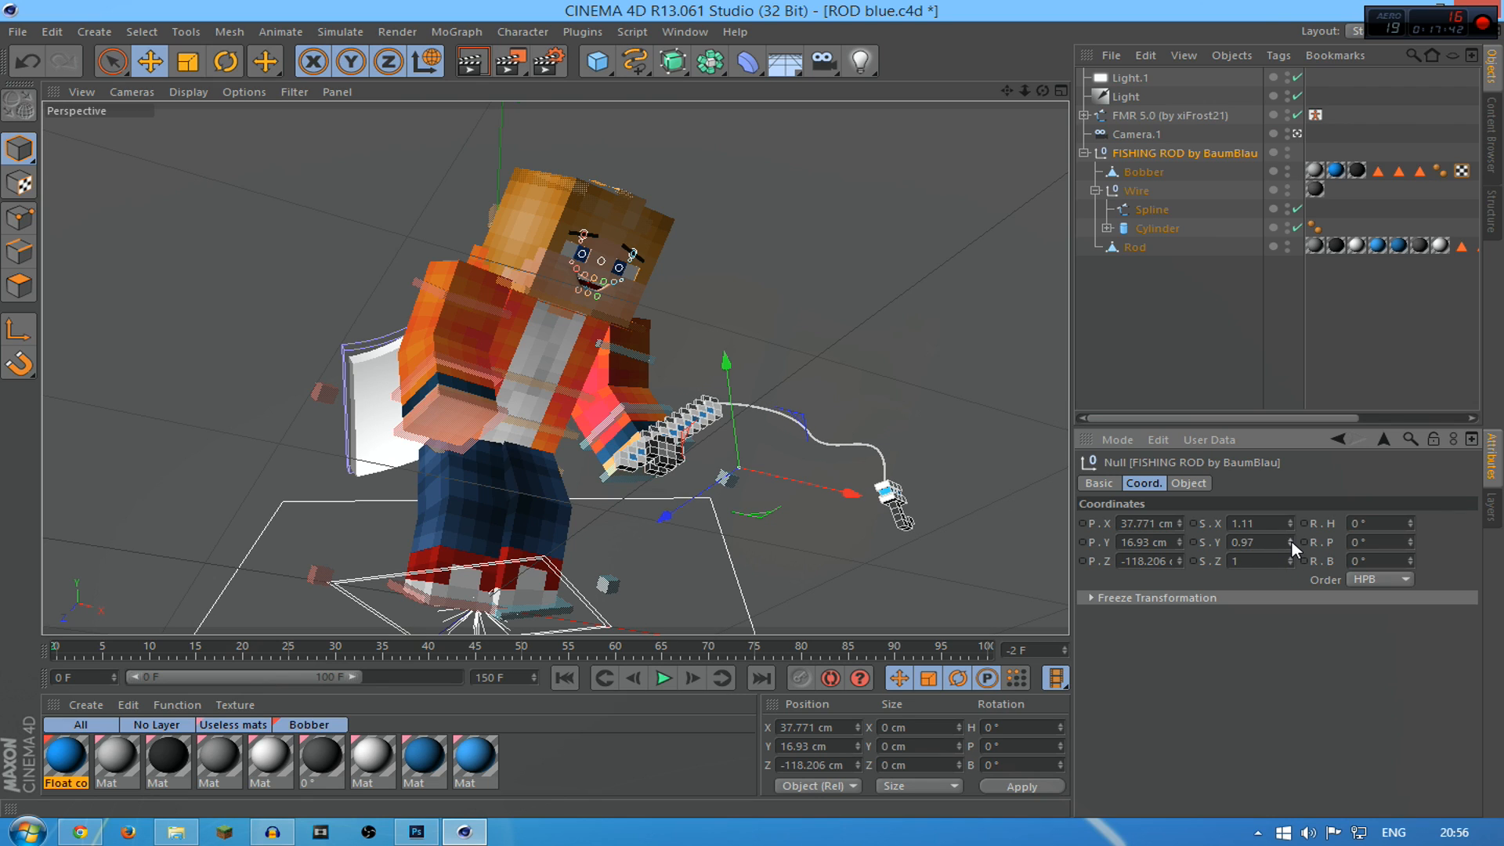
click(1289, 538)
double_click(1289, 538)
double_click(1289, 538)
click(1289, 538)
click(1289, 538)
click(1289, 538)
click(1289, 538)
click(1289, 538)
click(1289, 538)
double_click(1289, 538)
double_click(1289, 538)
click(1289, 538)
click(1289, 538)
double_click(1289, 538)
click(1291, 520)
double_click(1291, 520)
double_click(1291, 520)
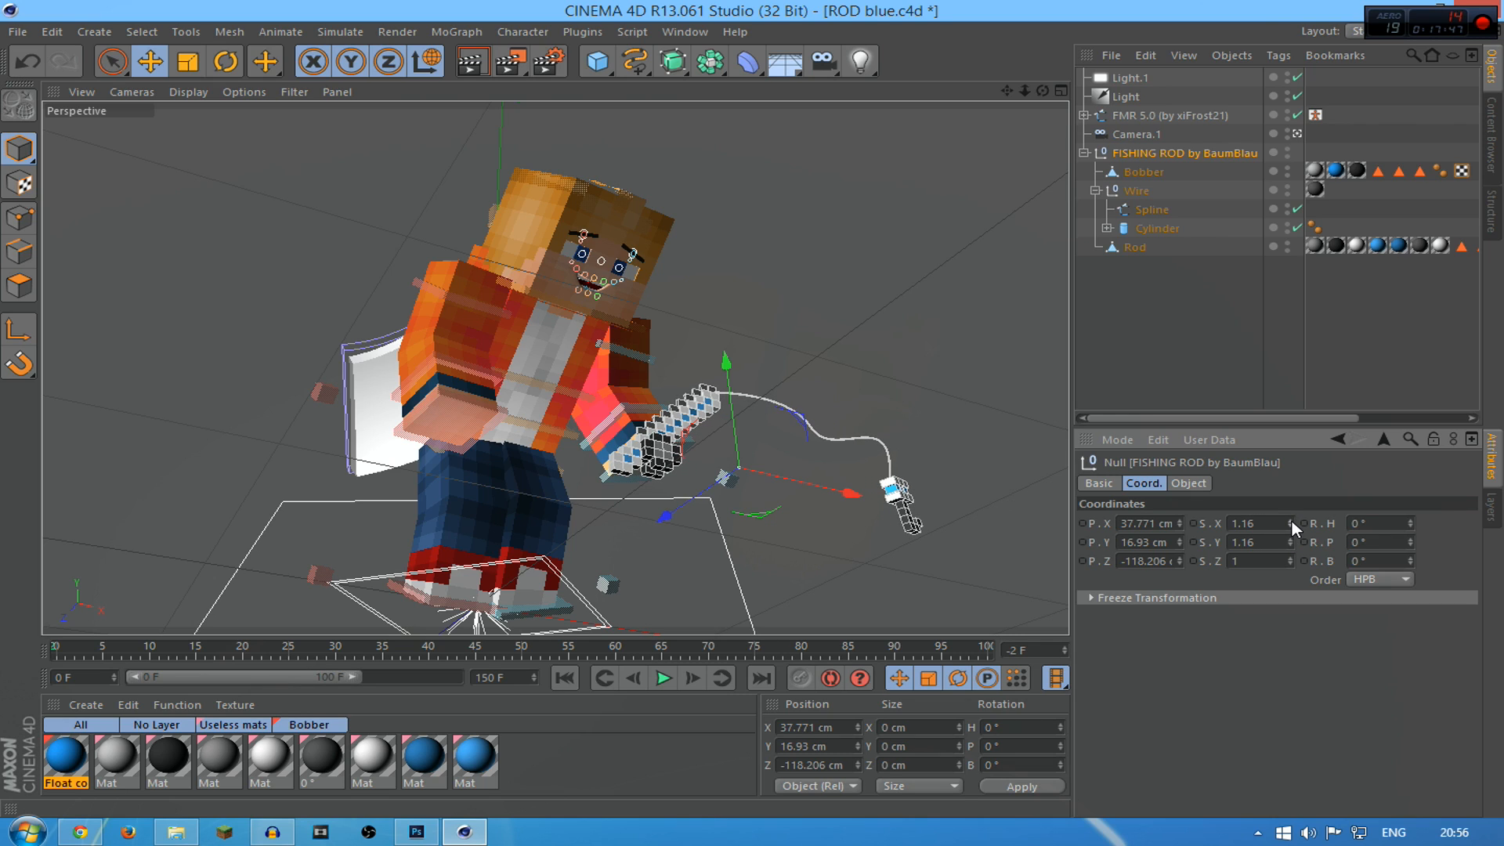
double_click(1289, 520)
double_click(1289, 520)
double_click(1289, 520)
double_click(1289, 520)
double_click(1290, 537)
double_click(1290, 537)
double_click(1291, 537)
double_click(1291, 537)
double_click(1291, 538)
double_click(1291, 537)
double_click(1291, 537)
click(1291, 537)
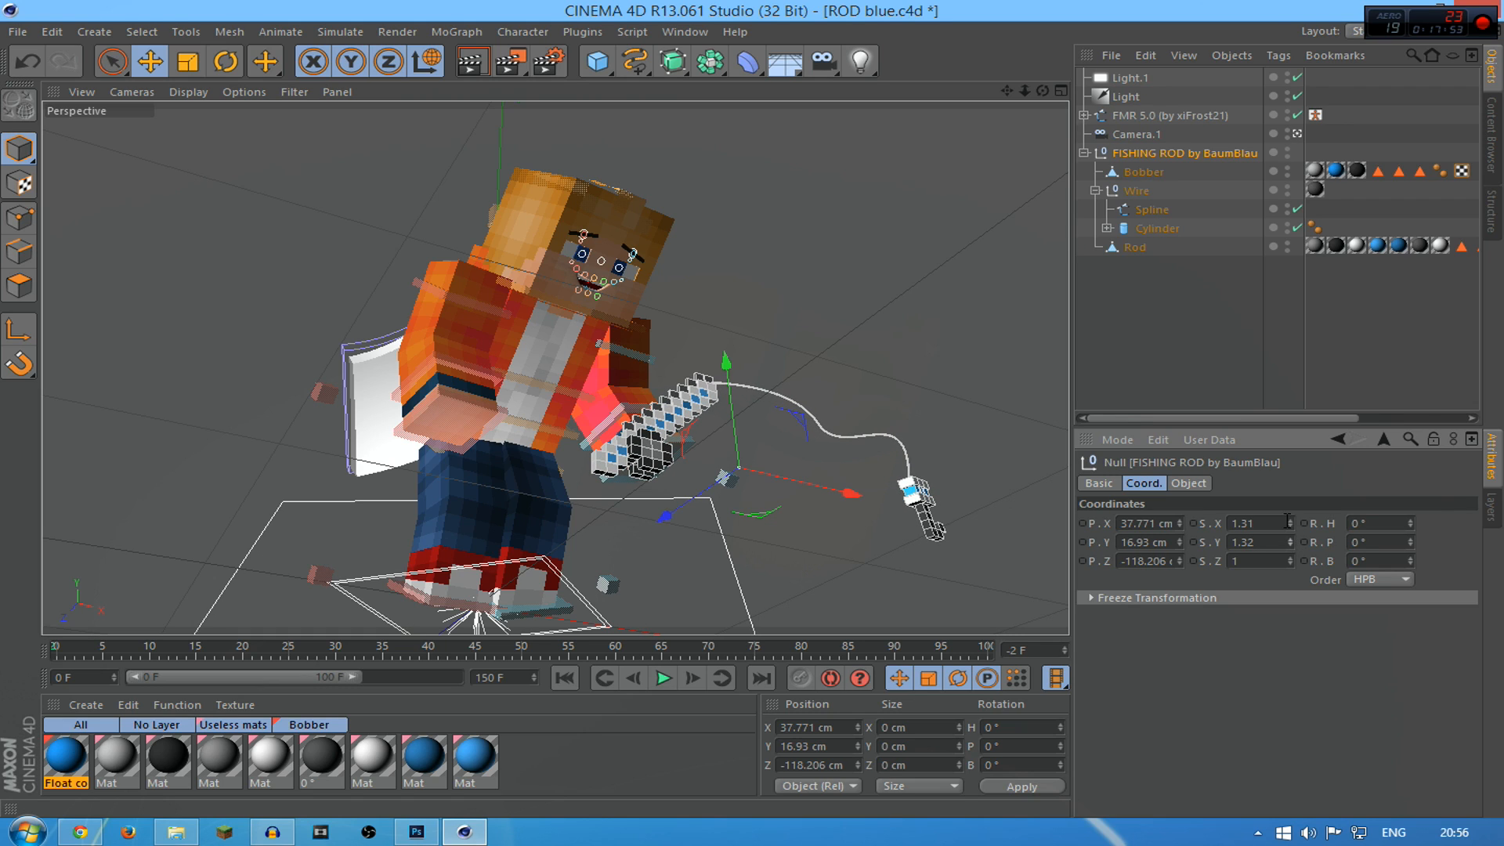
Move the enlarged fishing rod group to about X 49.7, Y 28.2 and Z -133 cm, and deselect it
drag(656, 448, 712, 403)
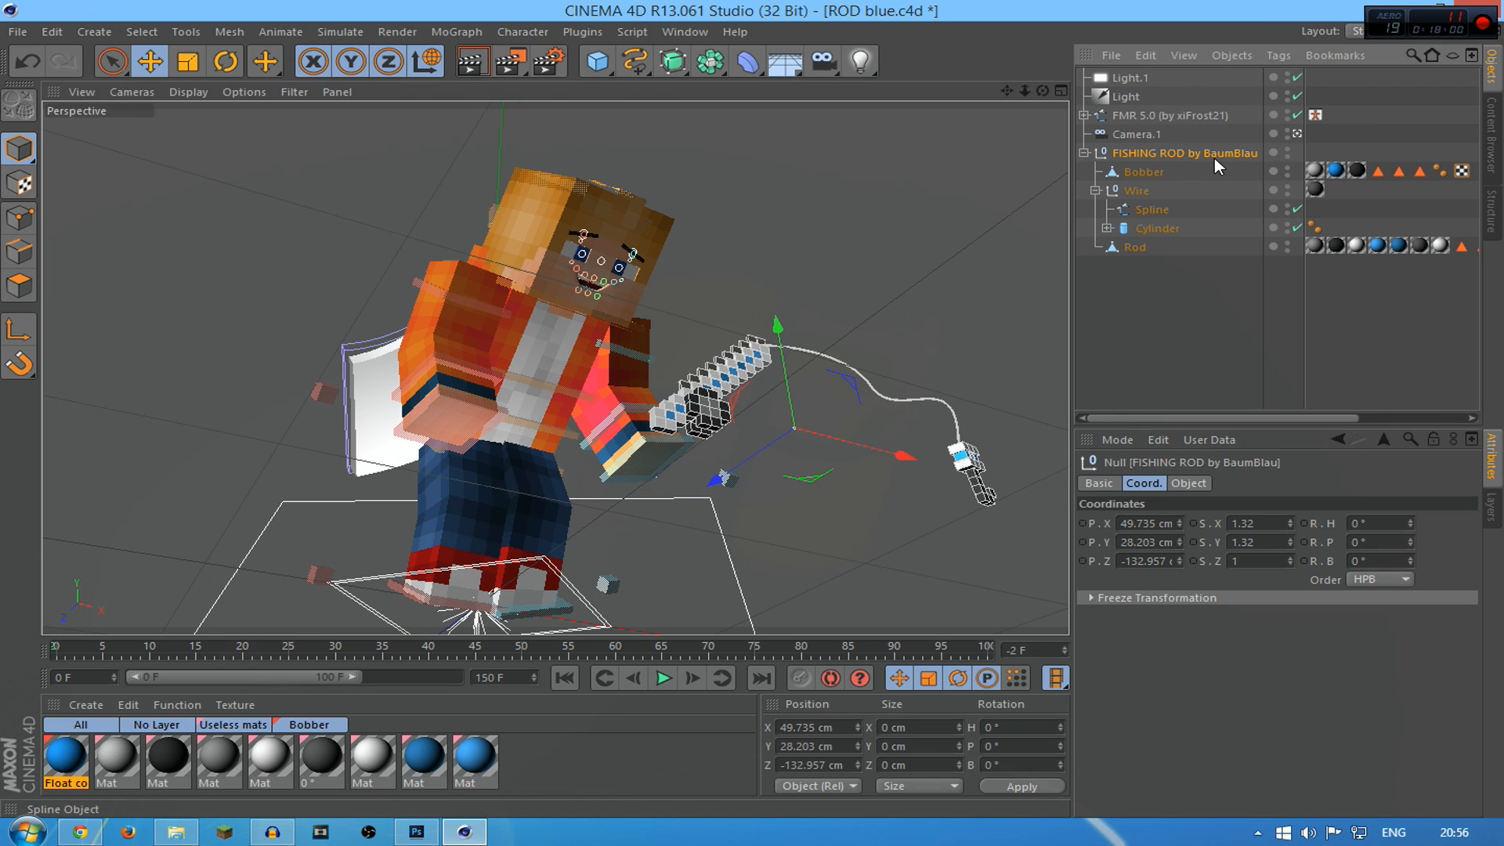
click(1214, 312)
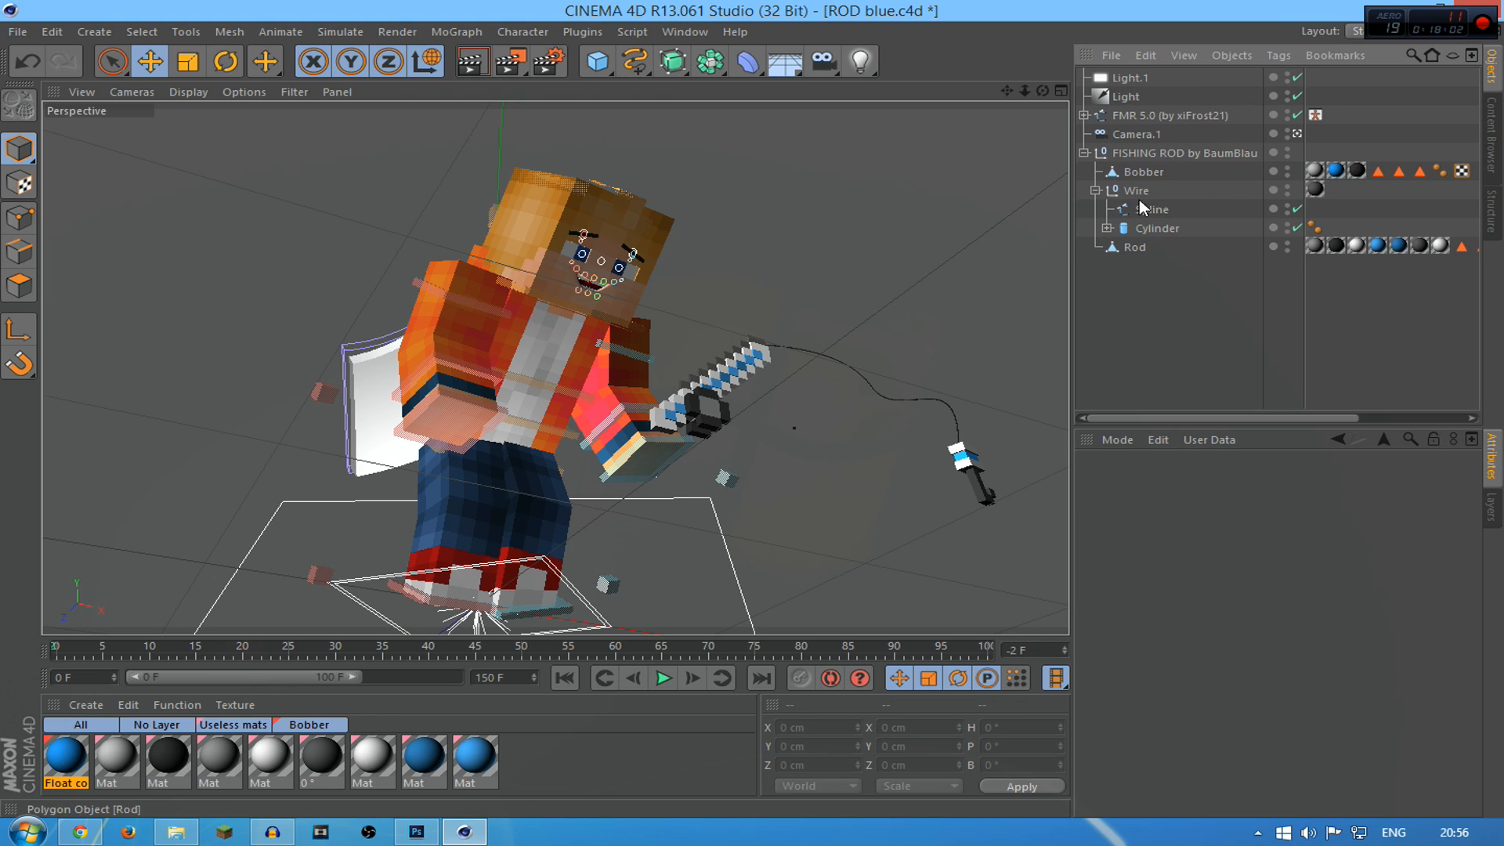
Set the FMR 5.0 rig's right sword to Iron and shift the rig to about X 2.5, Y 1.9 and Z -2.8 cm
click(1167, 116)
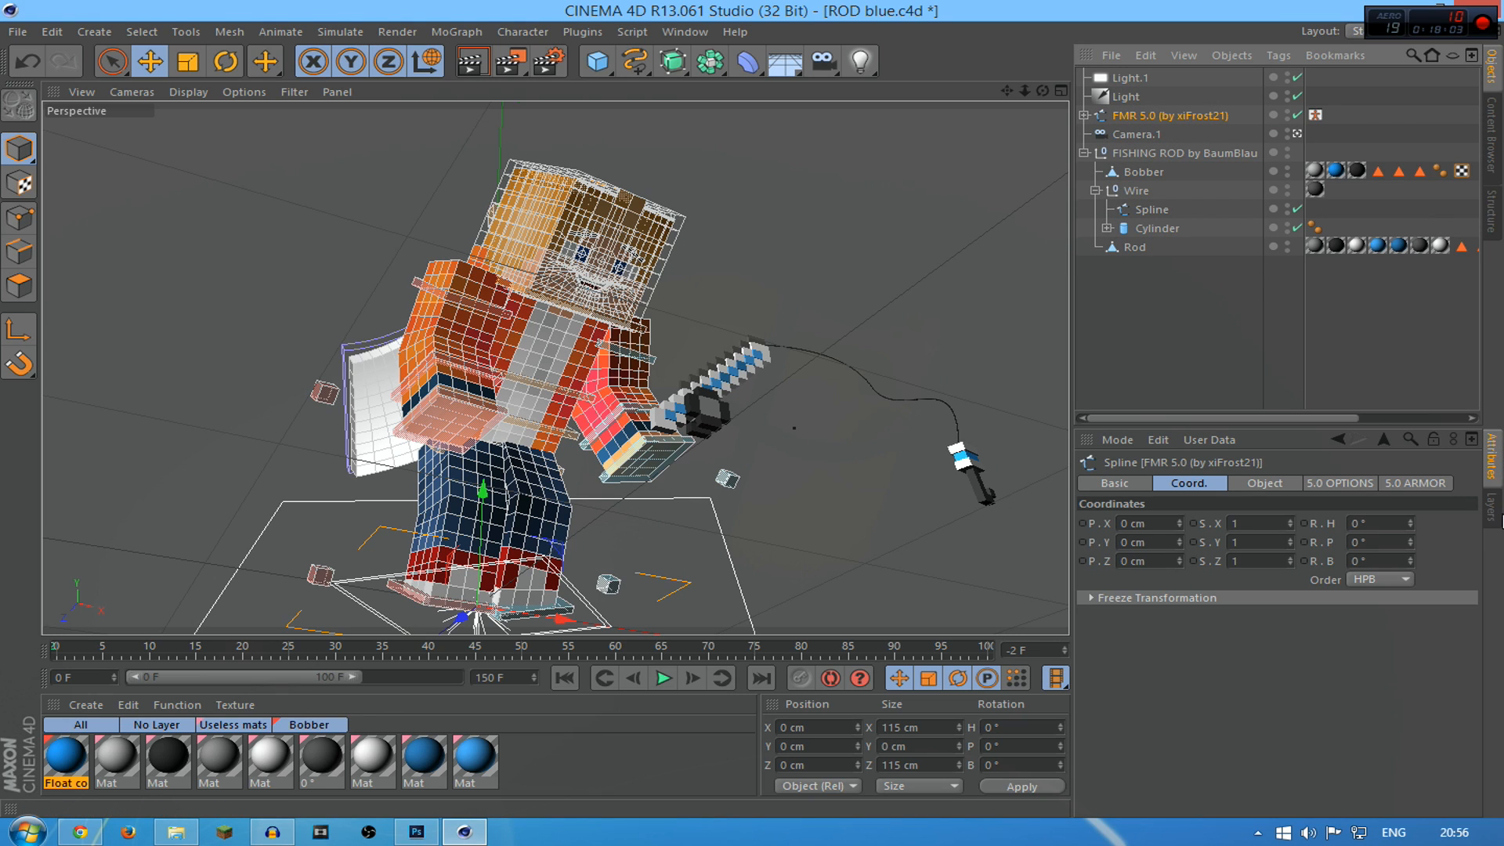
click(1130, 485)
click(1309, 485)
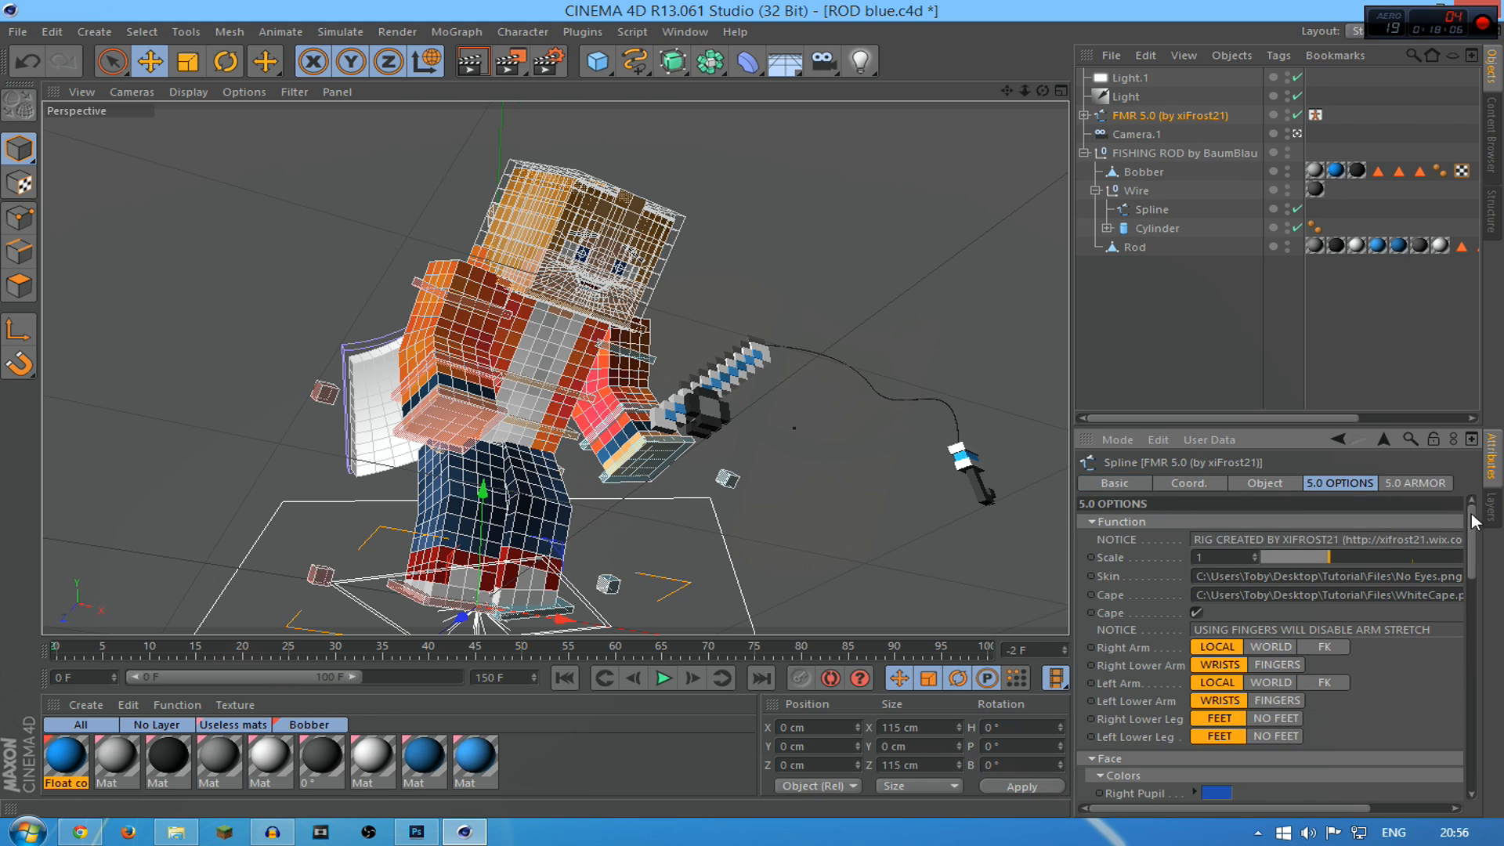
scroll(1452, 746, down, 3)
scroll(1452, 746, down, 1)
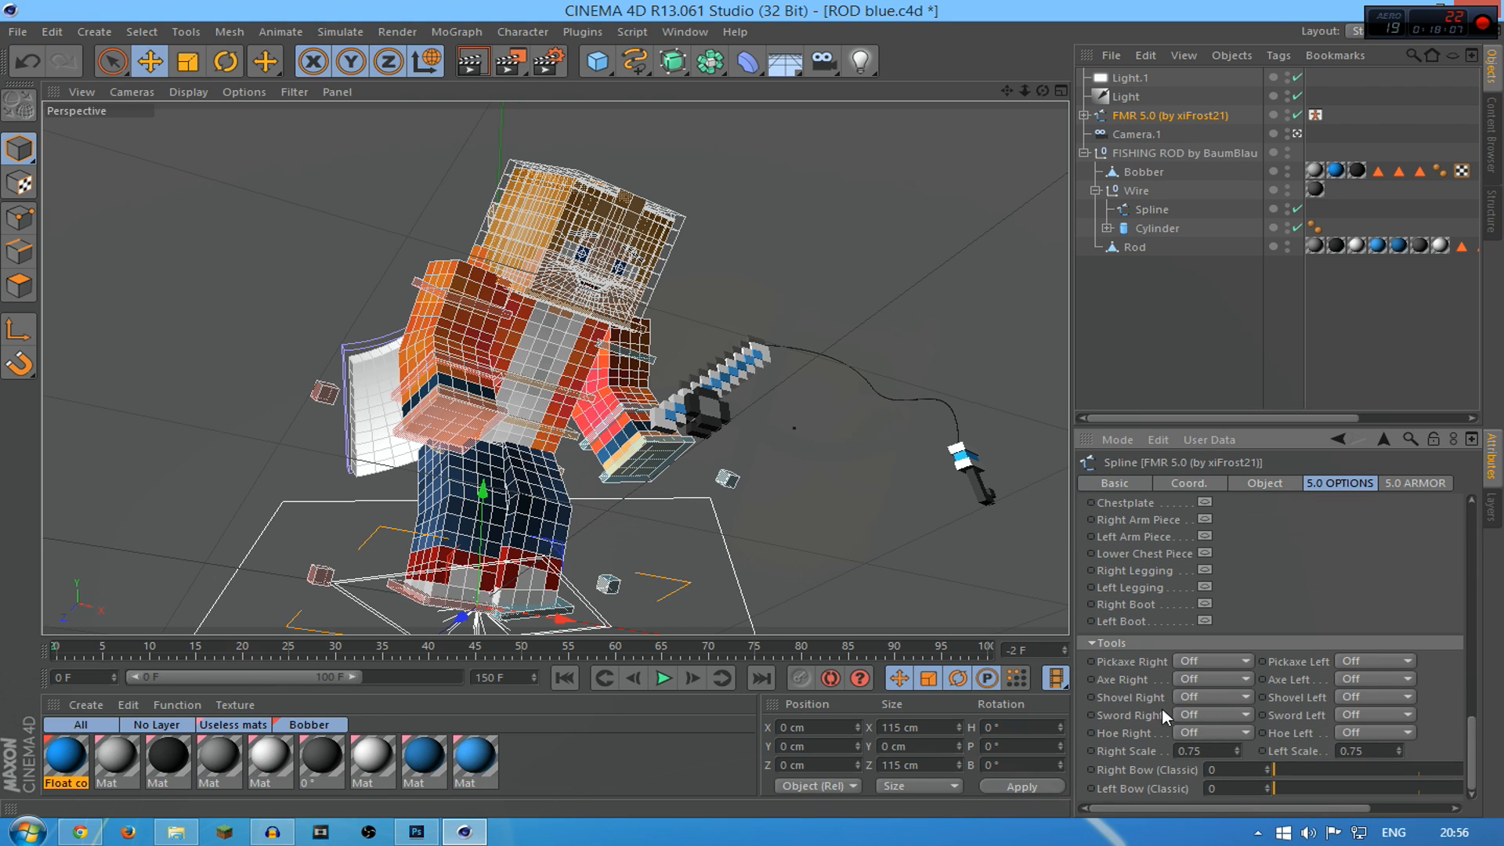
click(1169, 714)
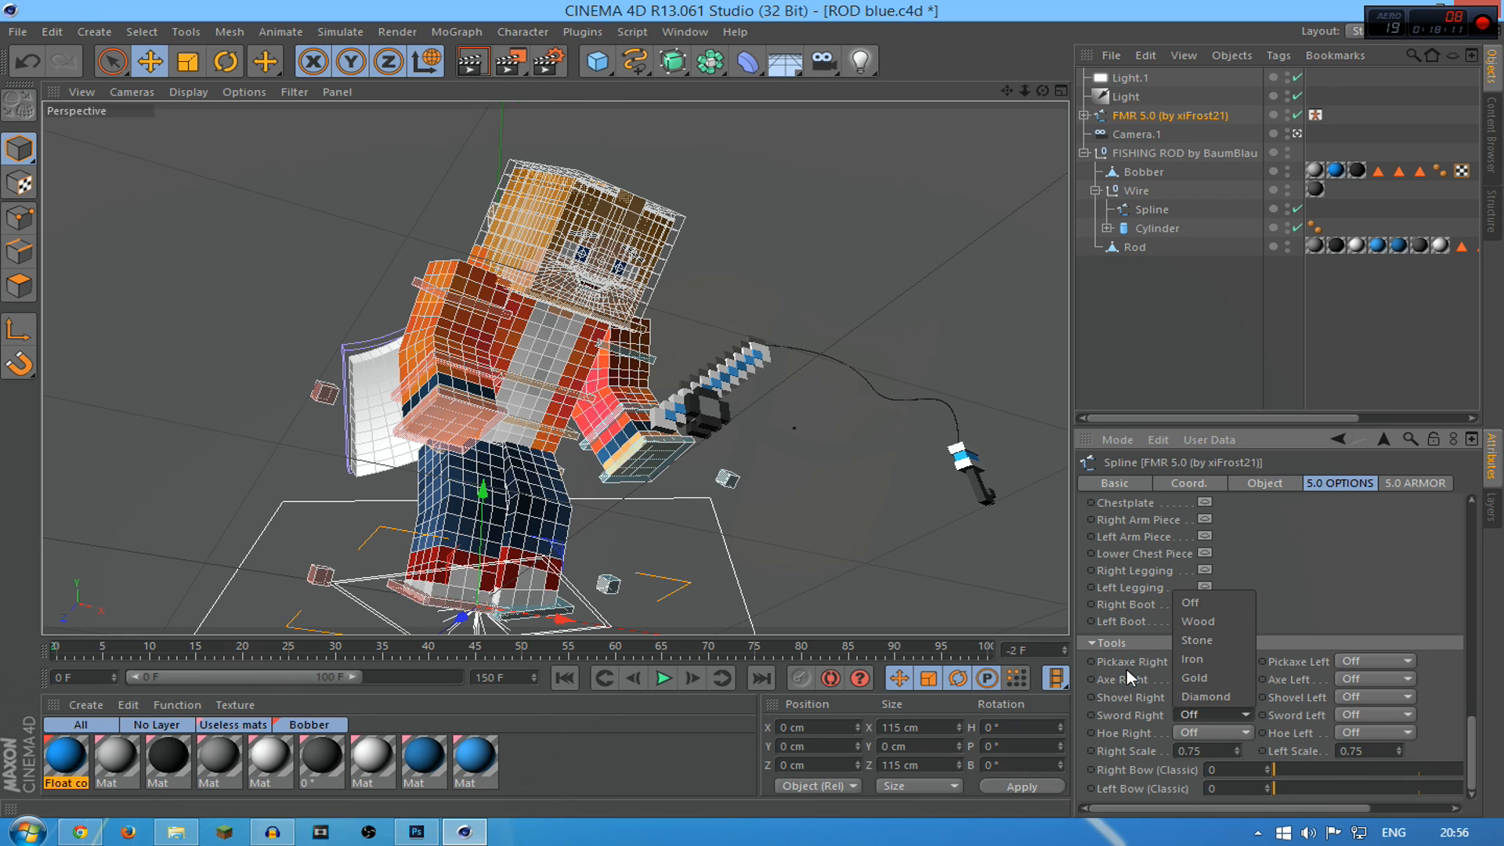
click(1204, 660)
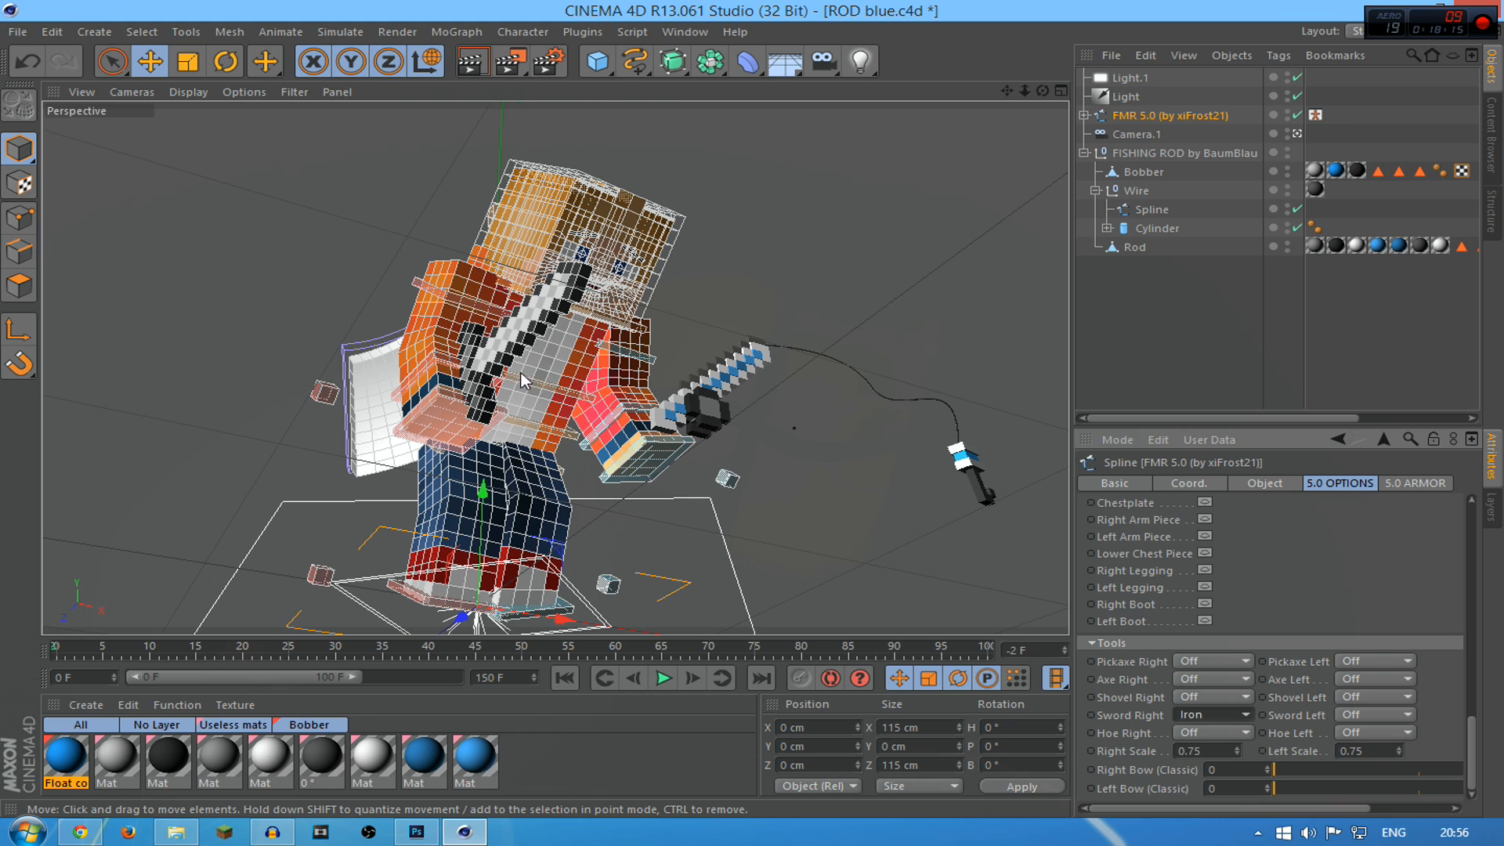
drag(703, 424, 714, 404)
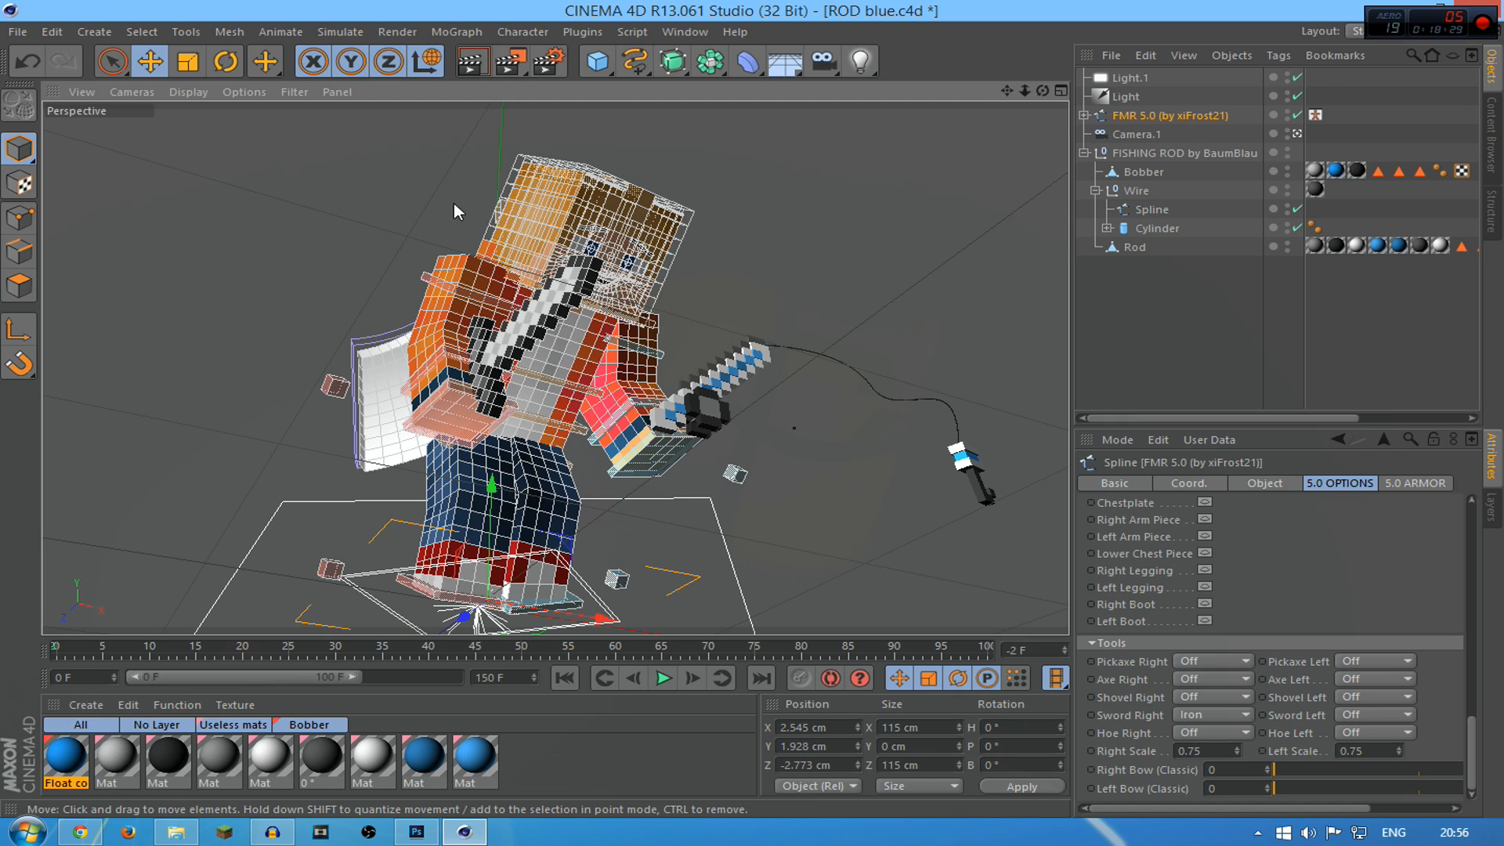
Render the scene to the Picture Viewer, overwriting HD Render.png, and close the viewer when the render finishes
click(506, 68)
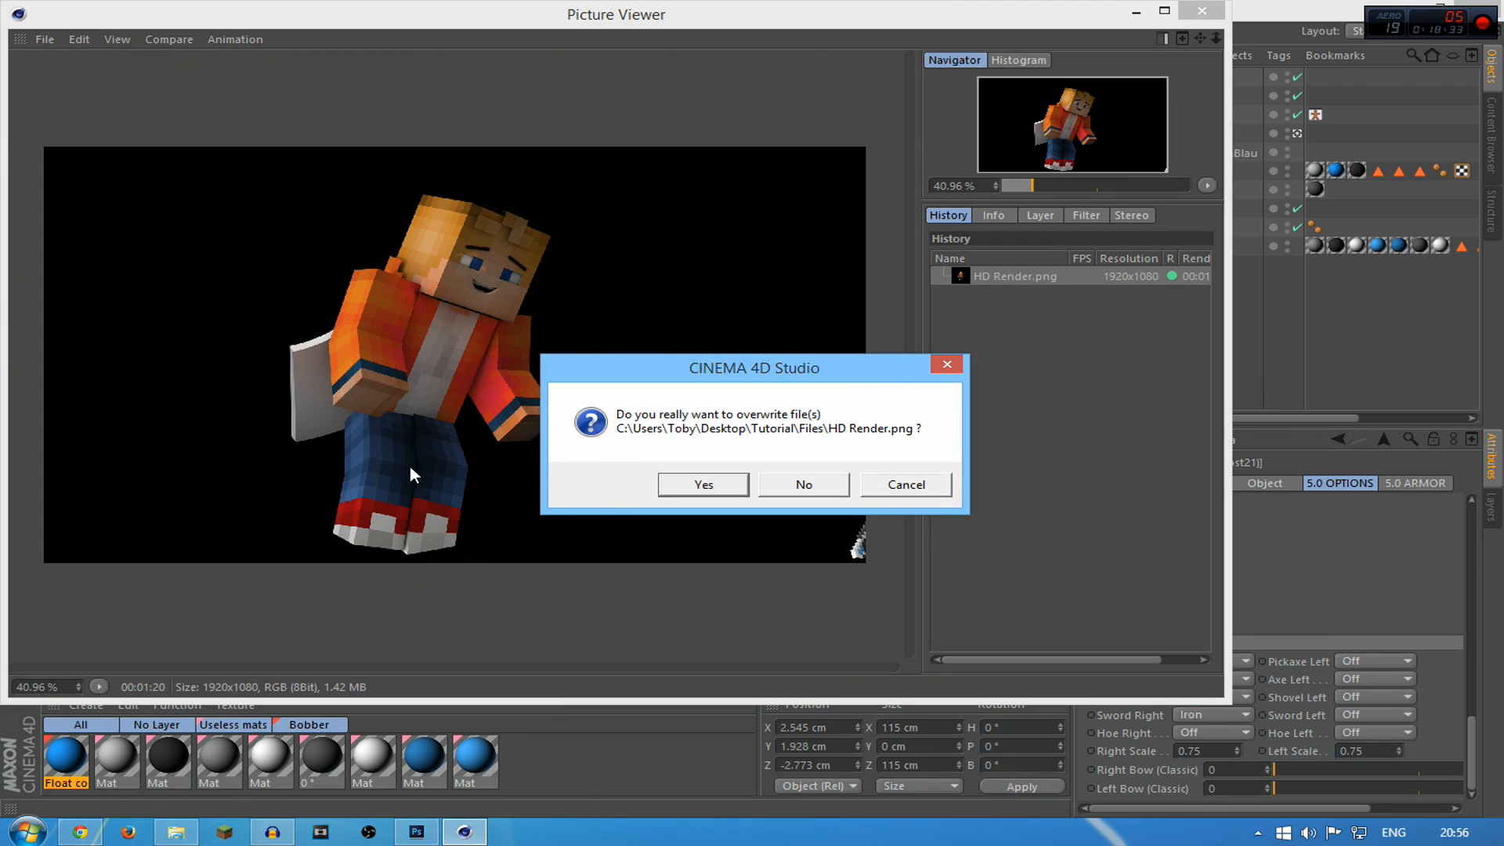
click(703, 483)
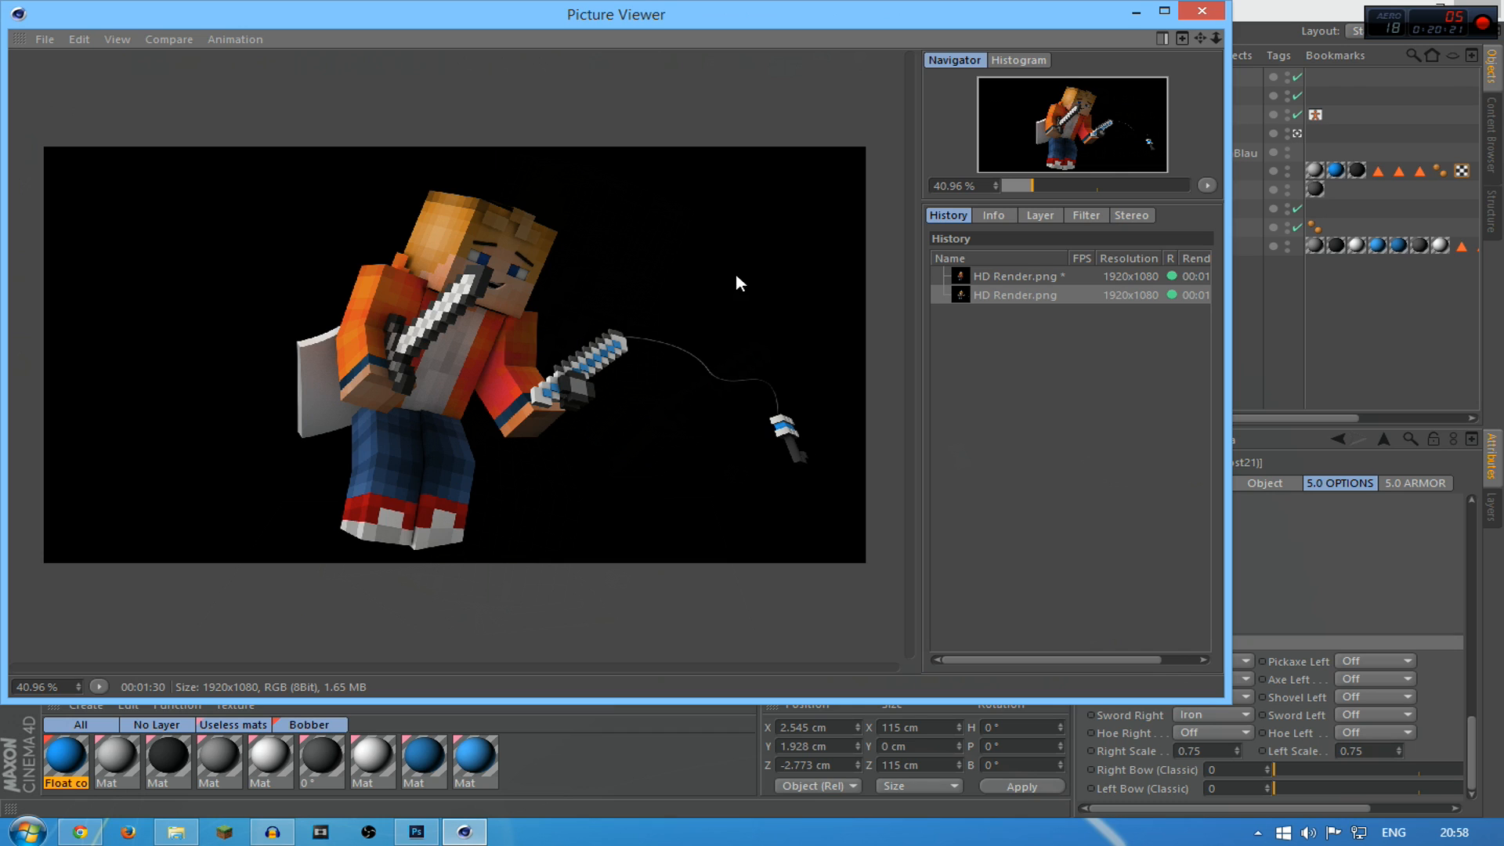
click(1198, 14)
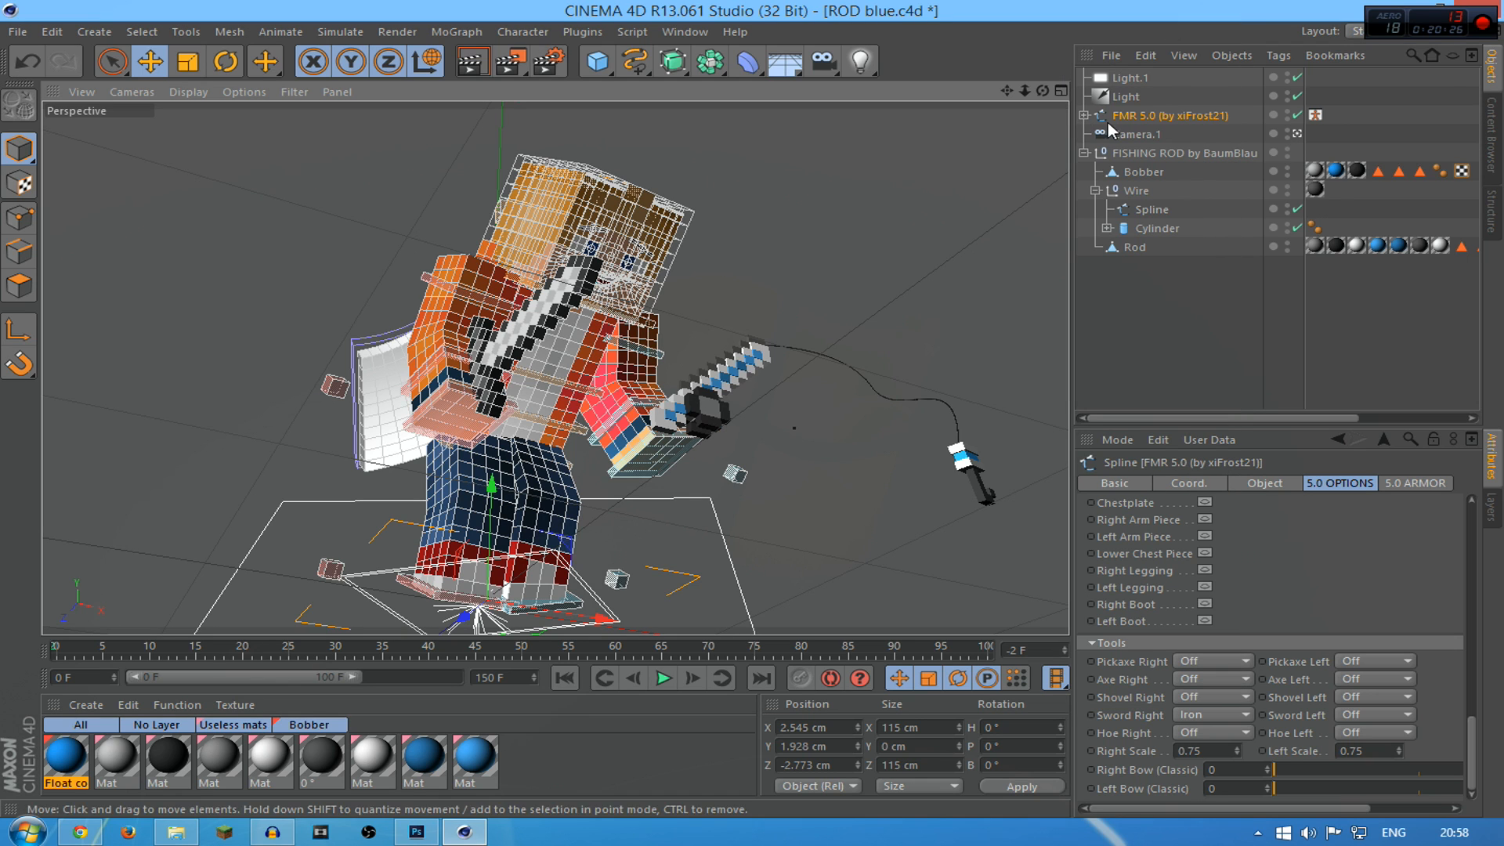
Quit Cinema 4D without saving the changes to ROD blue.c4d and switch to Photoshop
click(1496, 8)
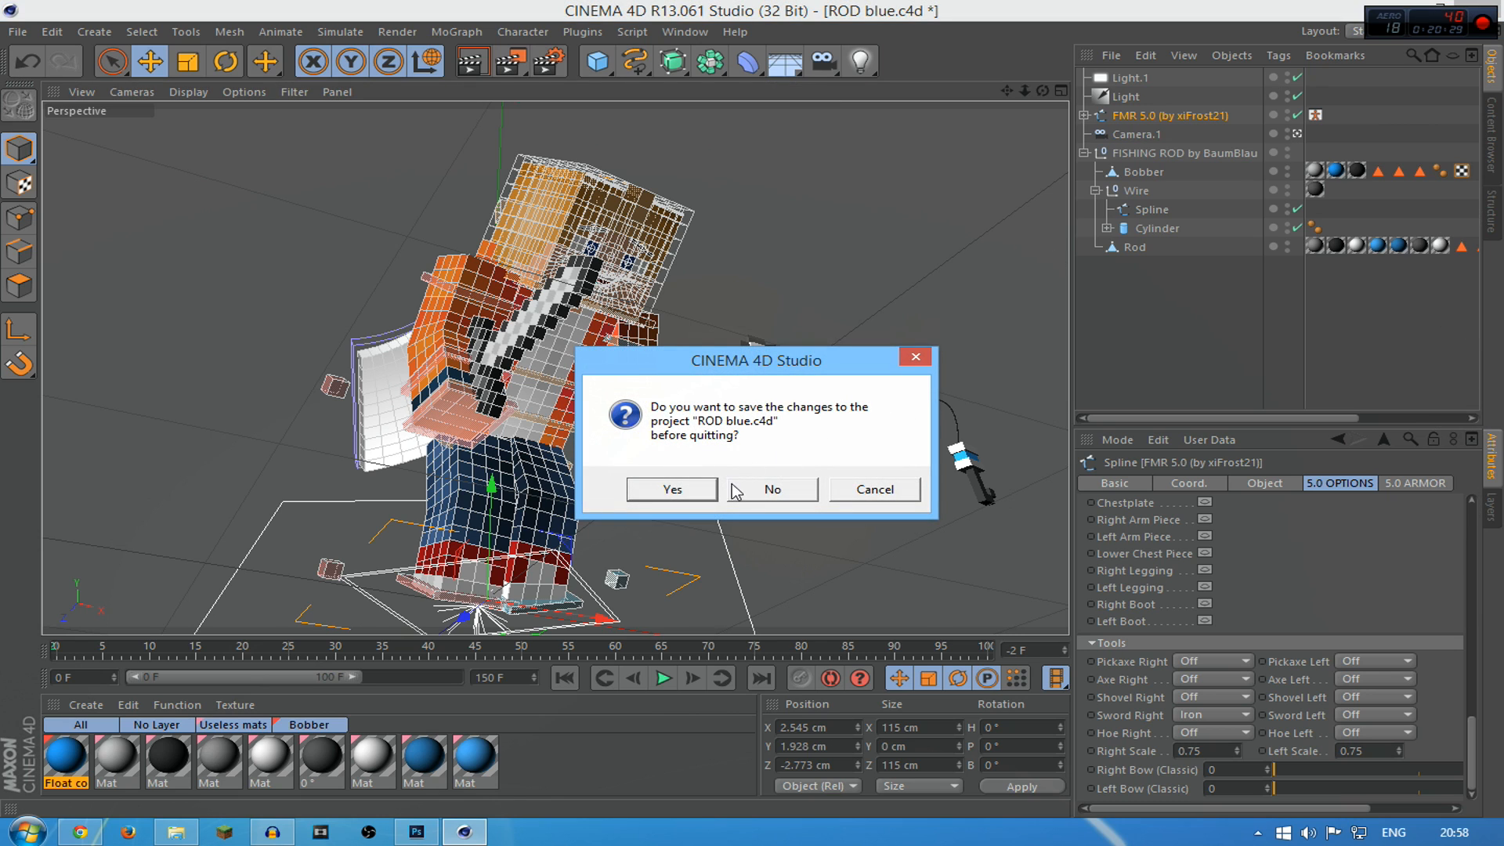
click(777, 495)
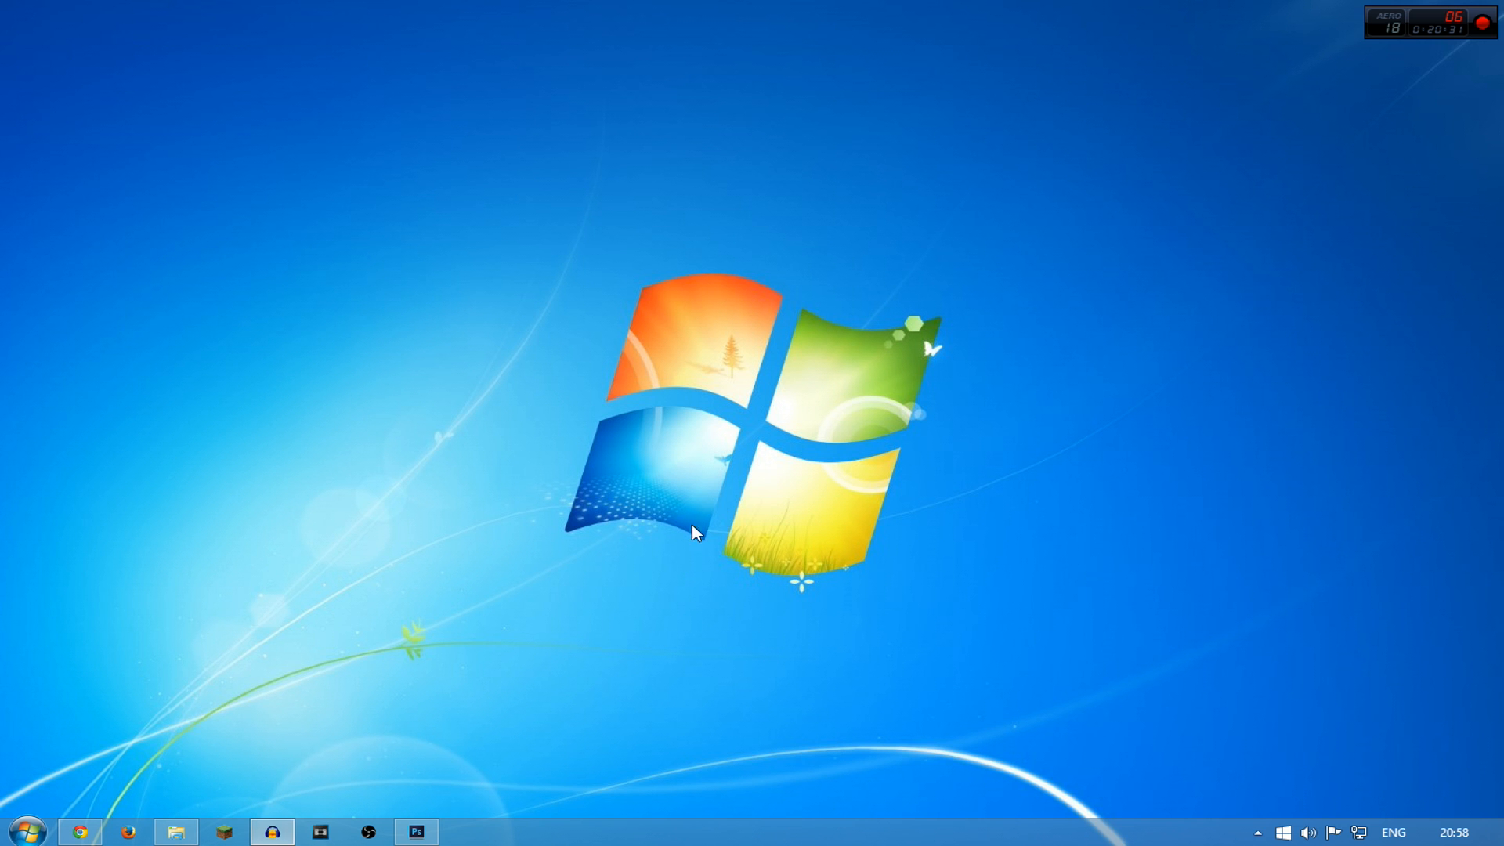
click(417, 831)
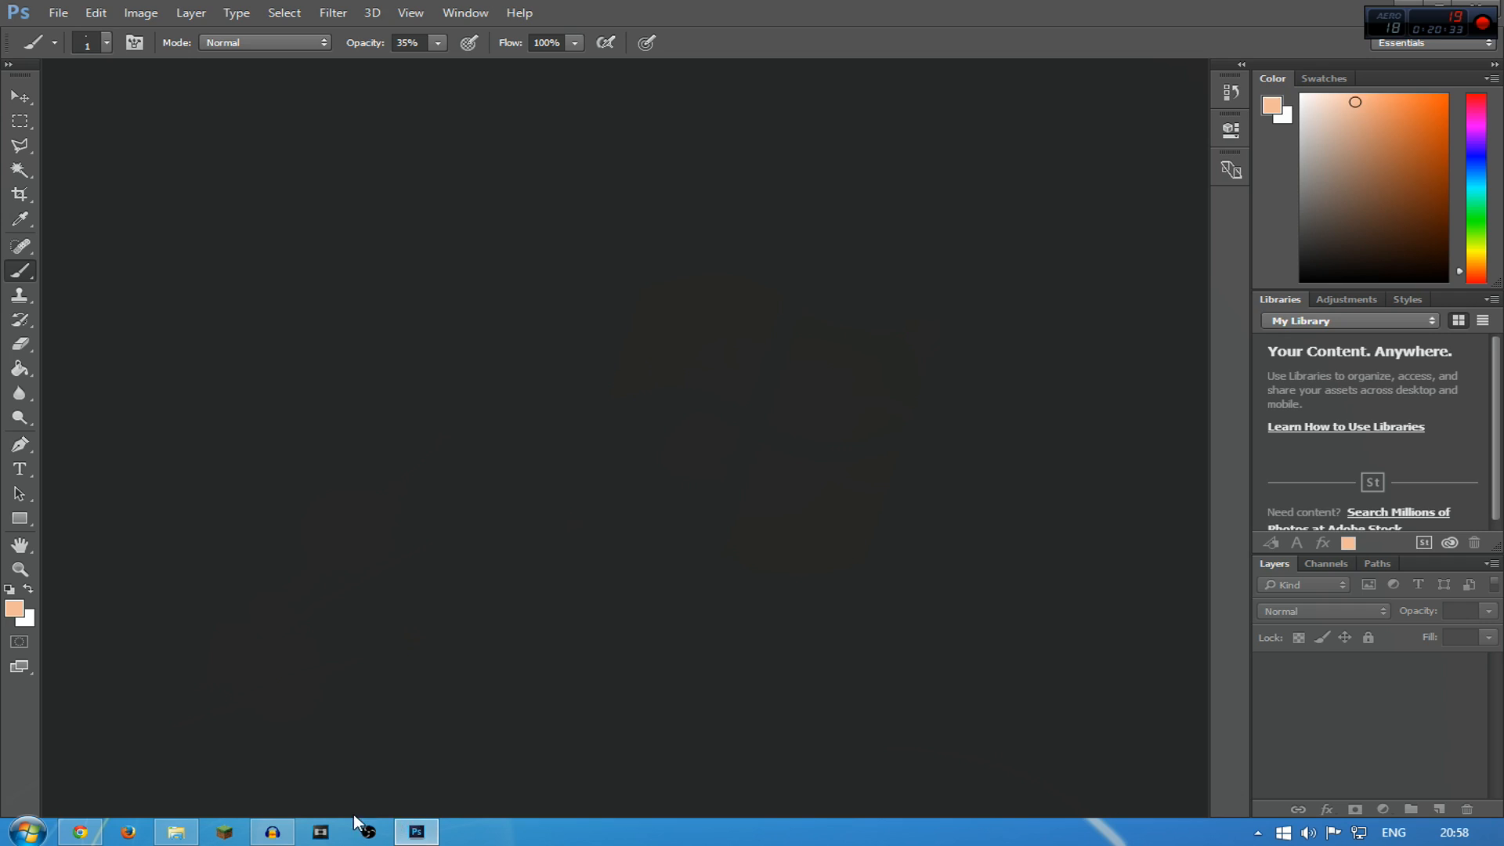
click(179, 832)
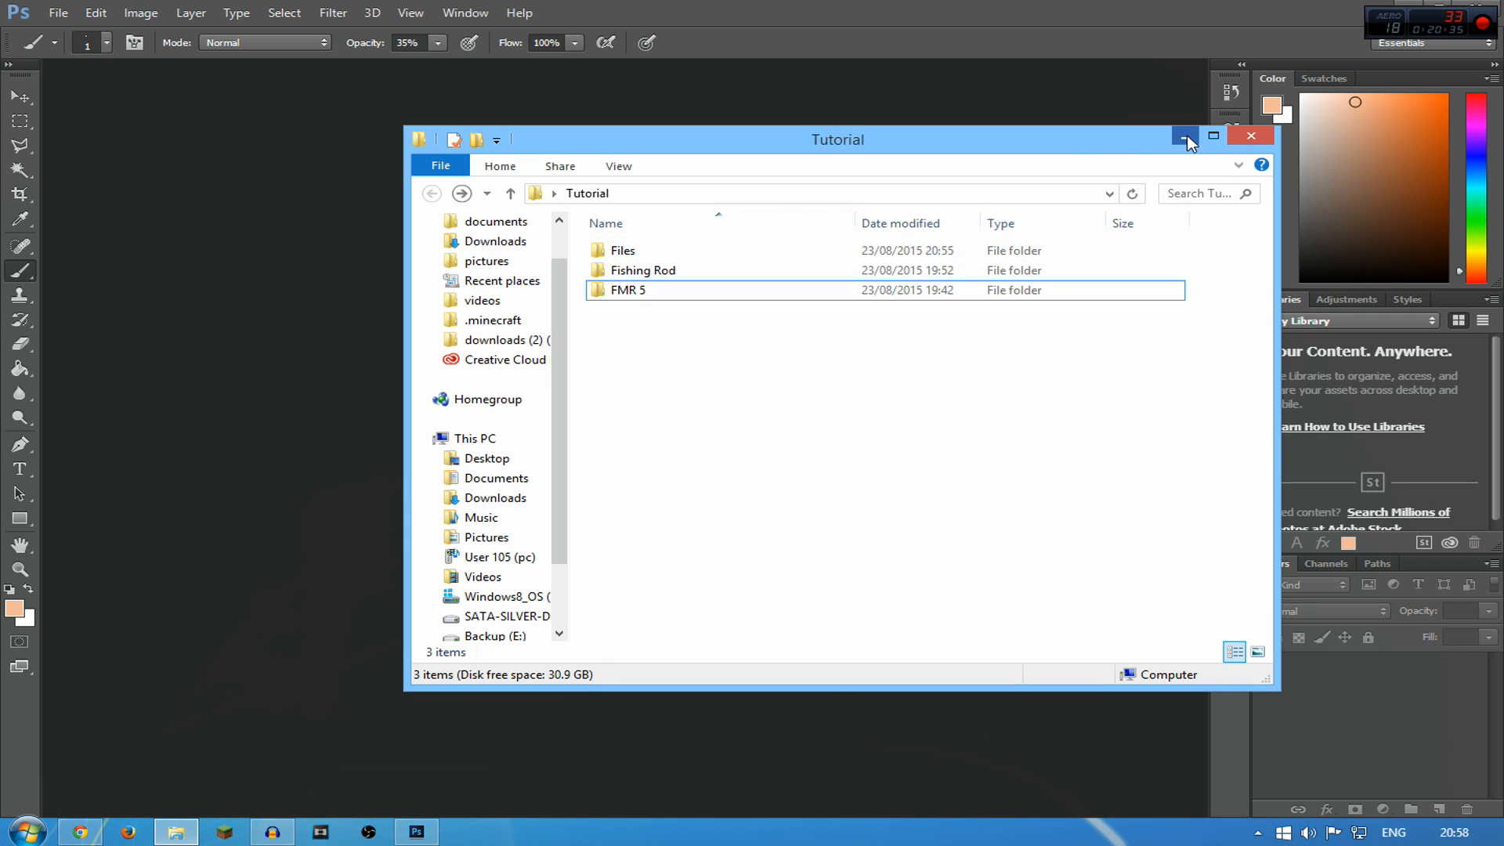
click(1185, 138)
click(58, 13)
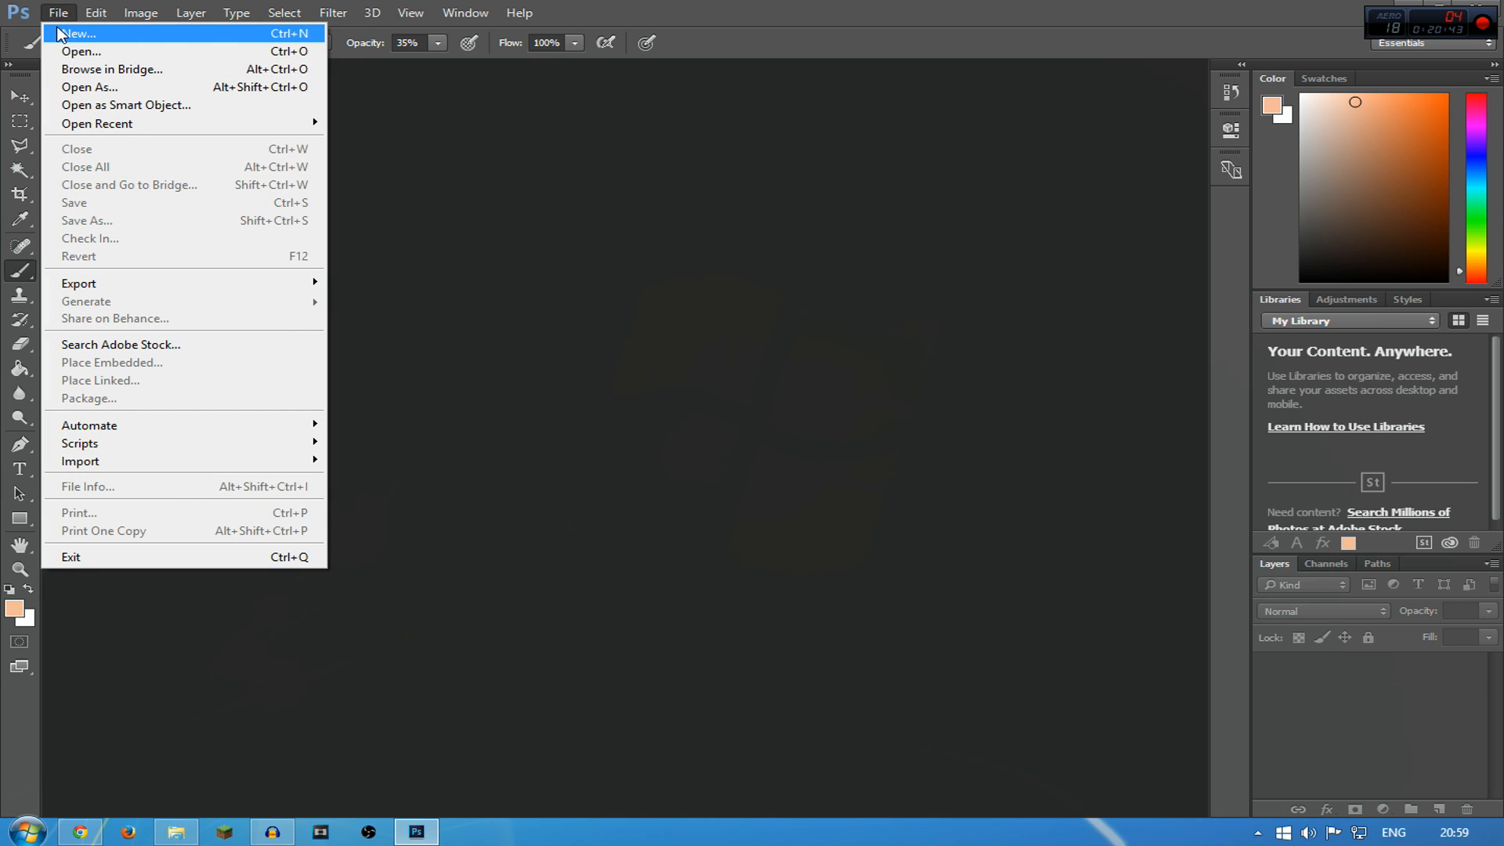
click(506, 221)
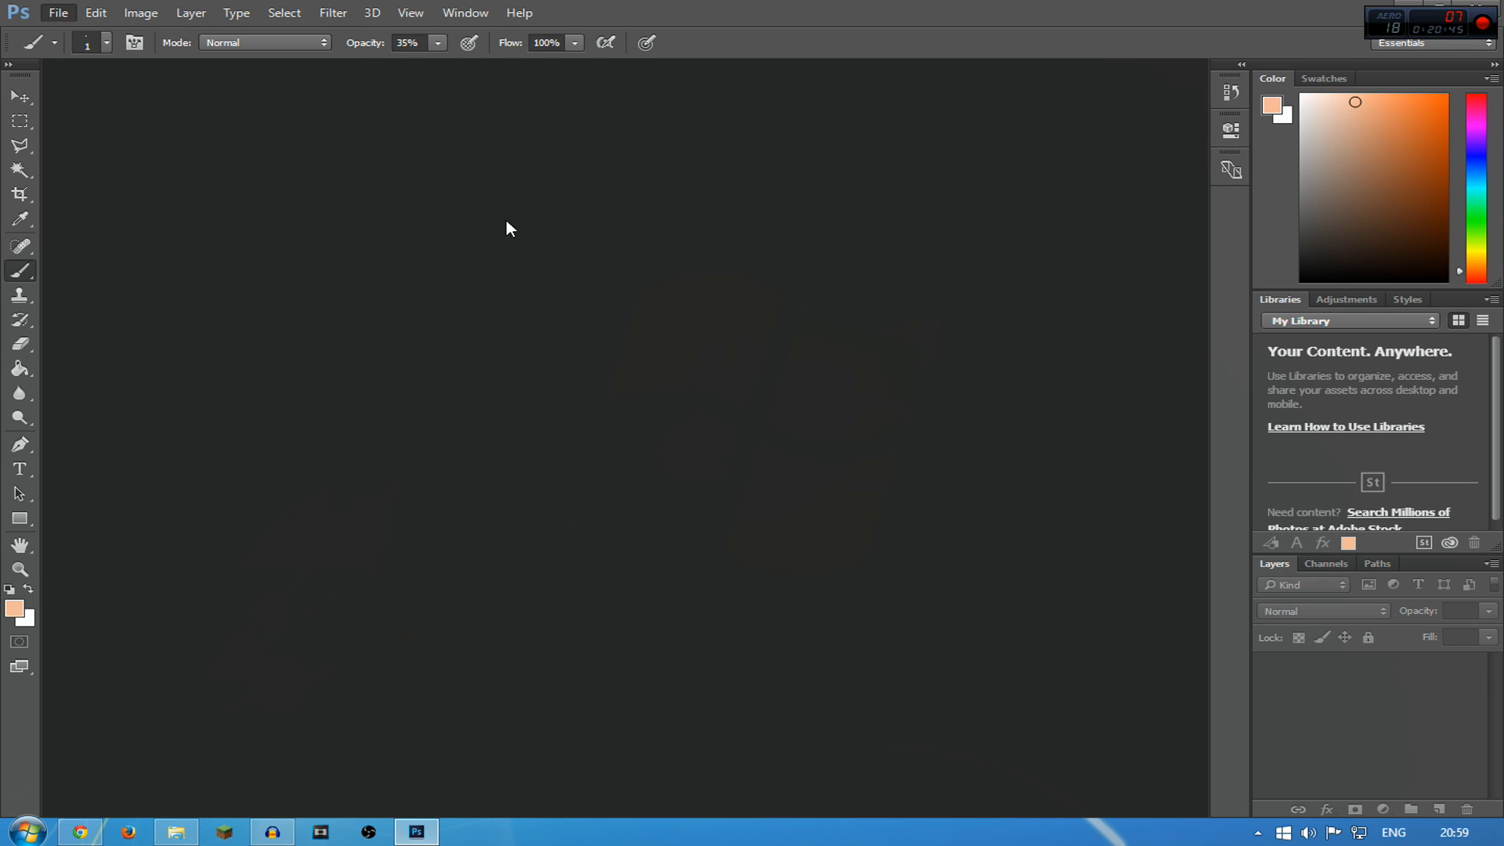
Start a new document with the Thumbnails (1920 - 1080) document type
click(61, 14)
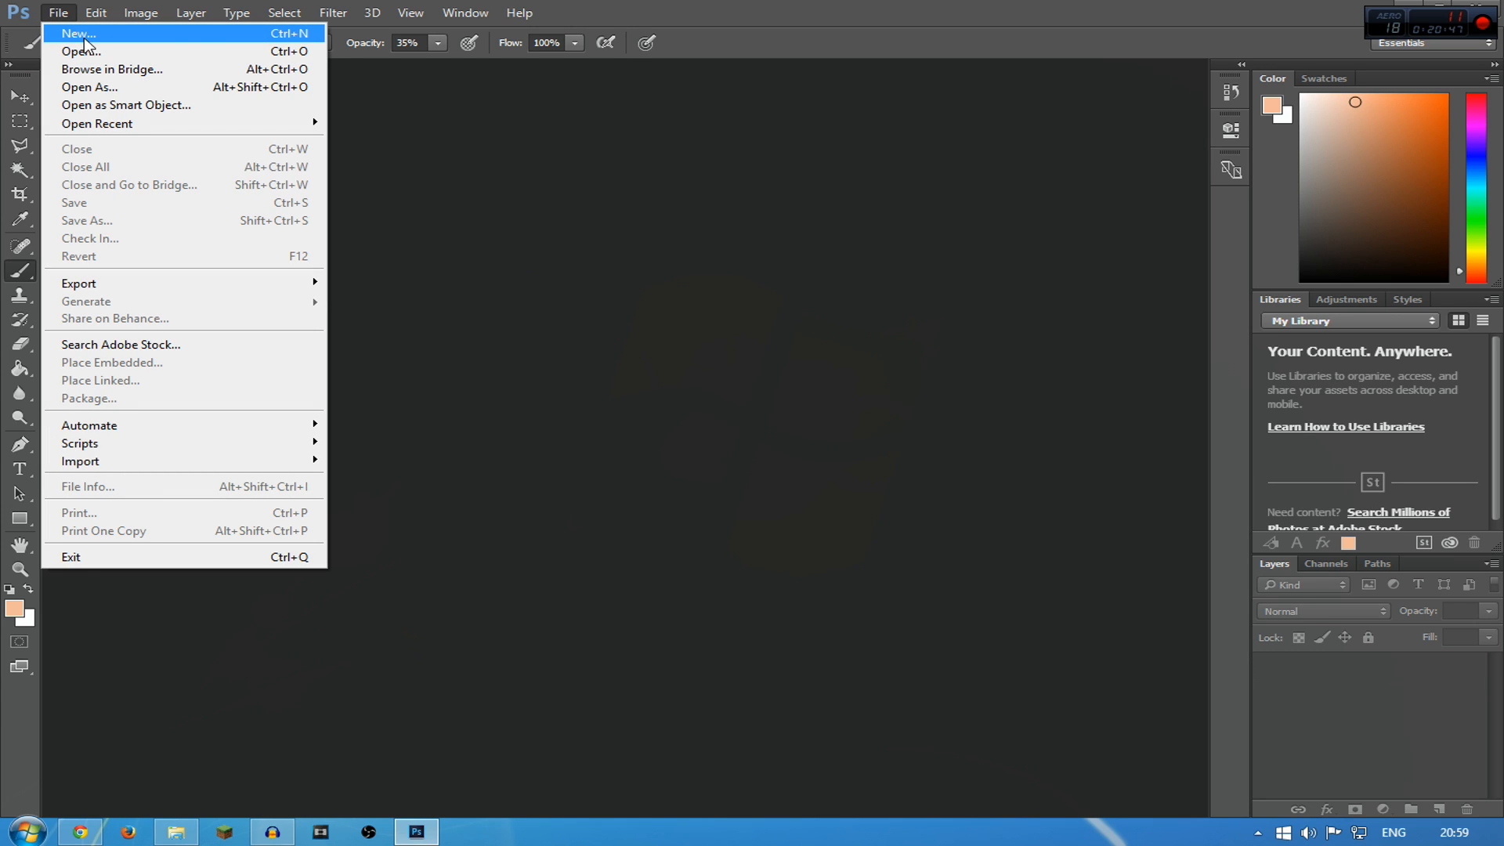
click(76, 33)
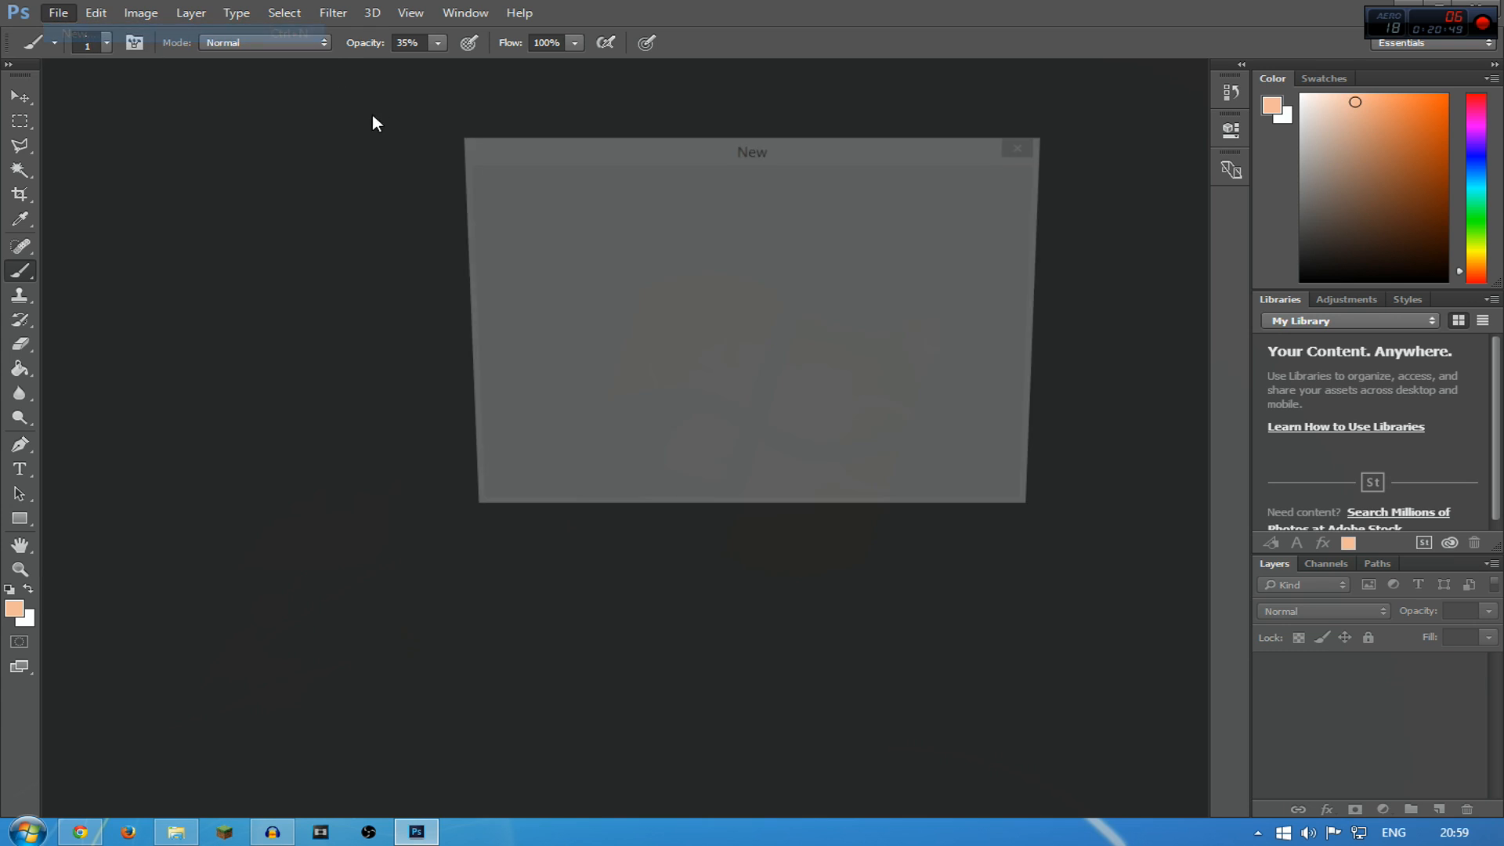
click(669, 209)
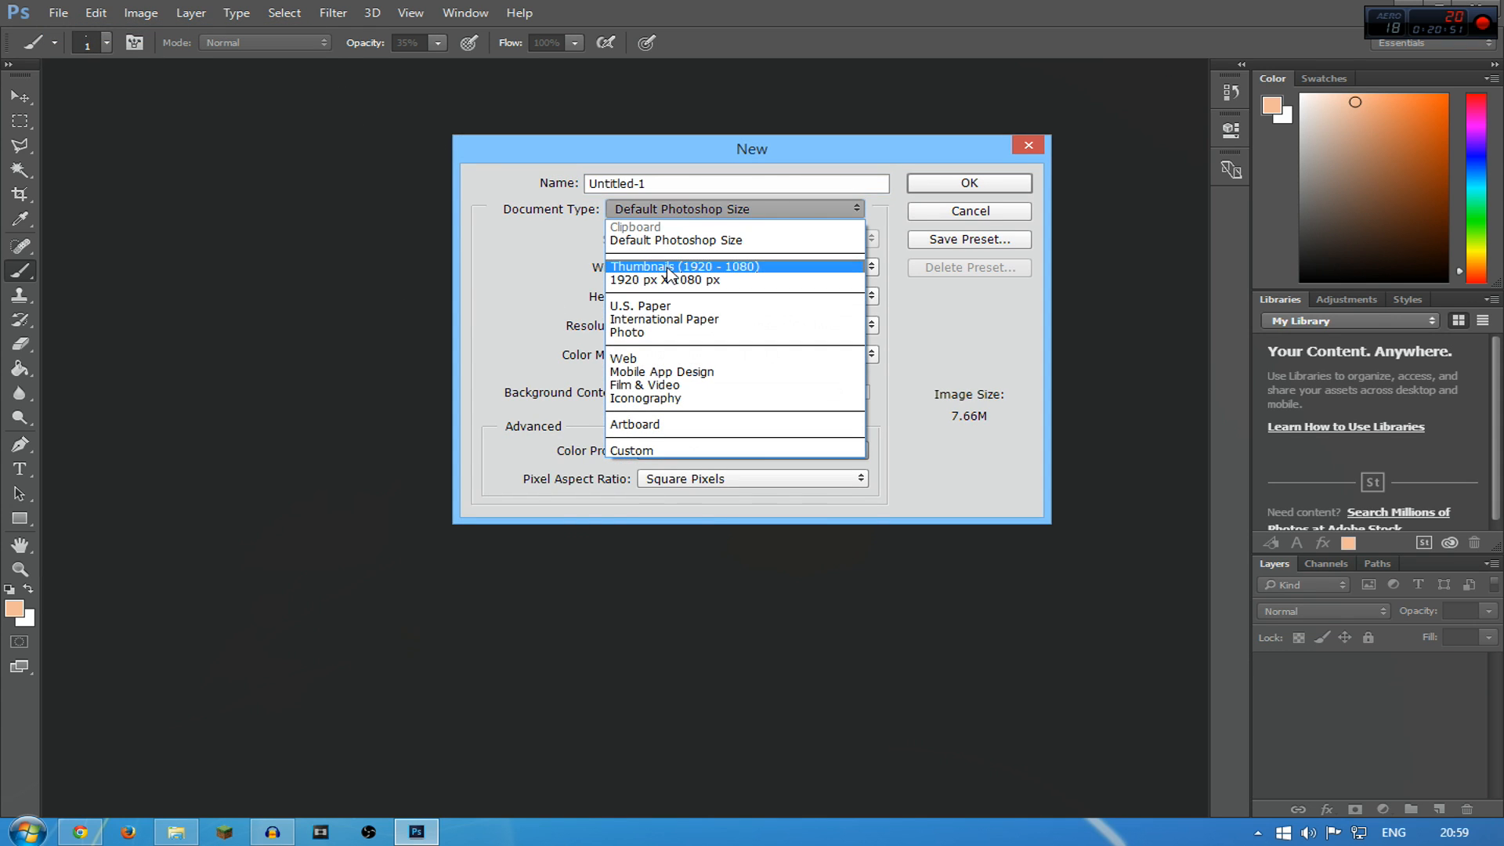
click(668, 267)
Check the width, height and measurement units in the new document settings
drag(690, 260, 642, 267)
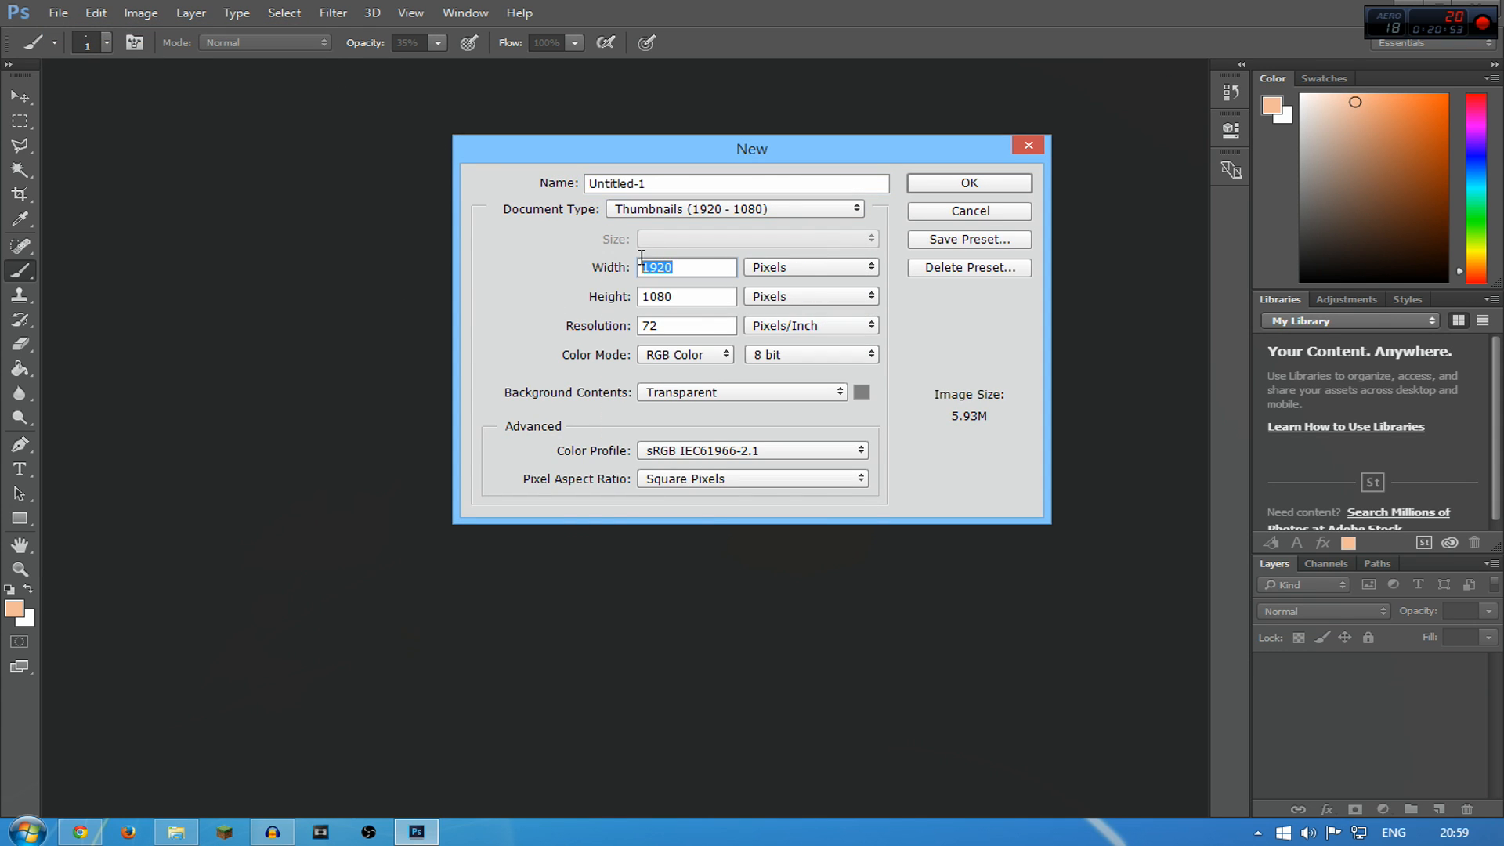
click(795, 267)
click(795, 267)
click(799, 267)
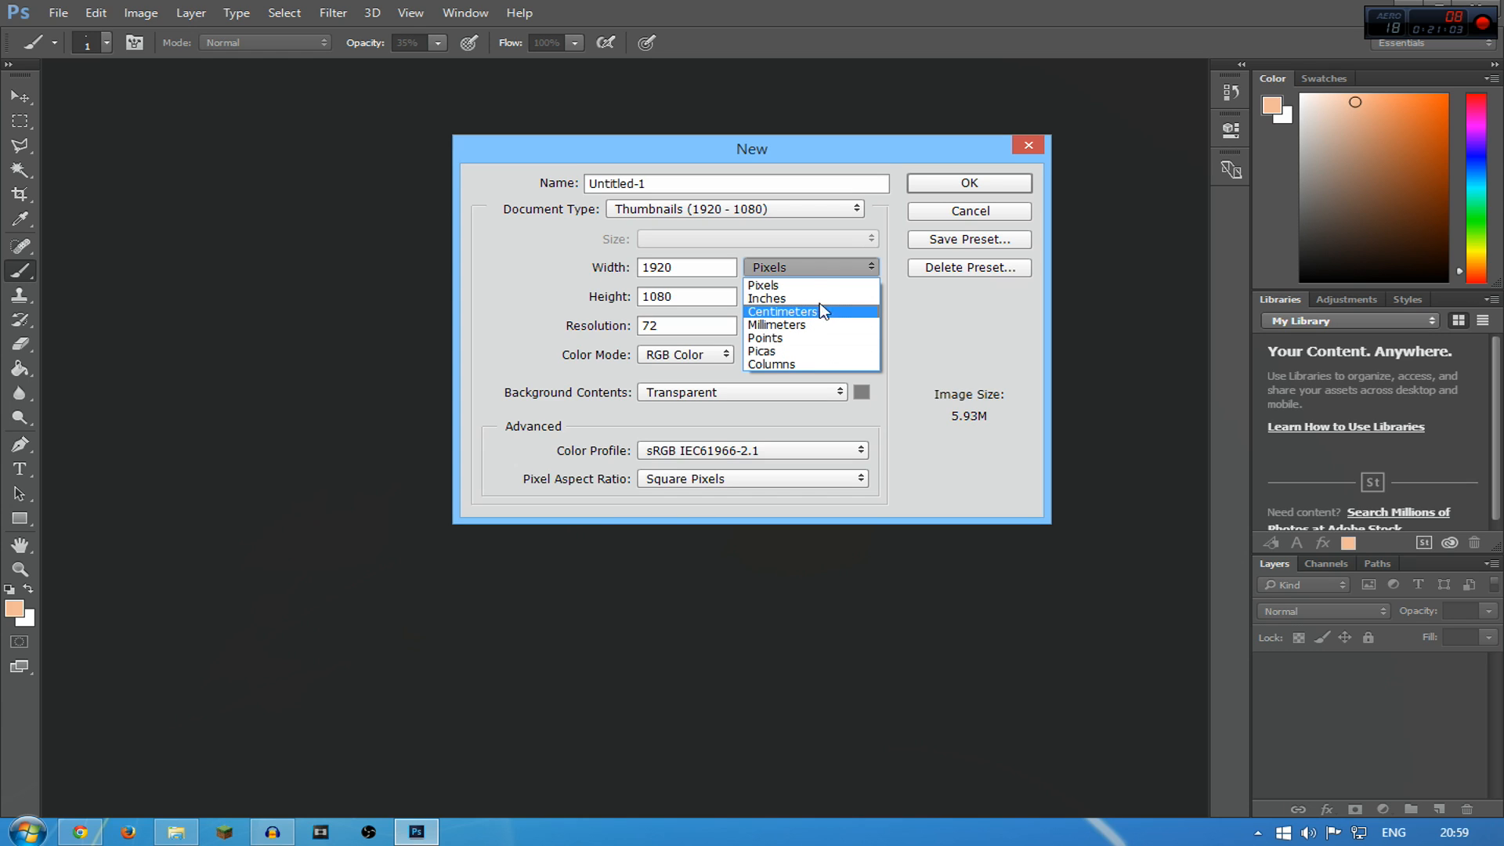
click(809, 266)
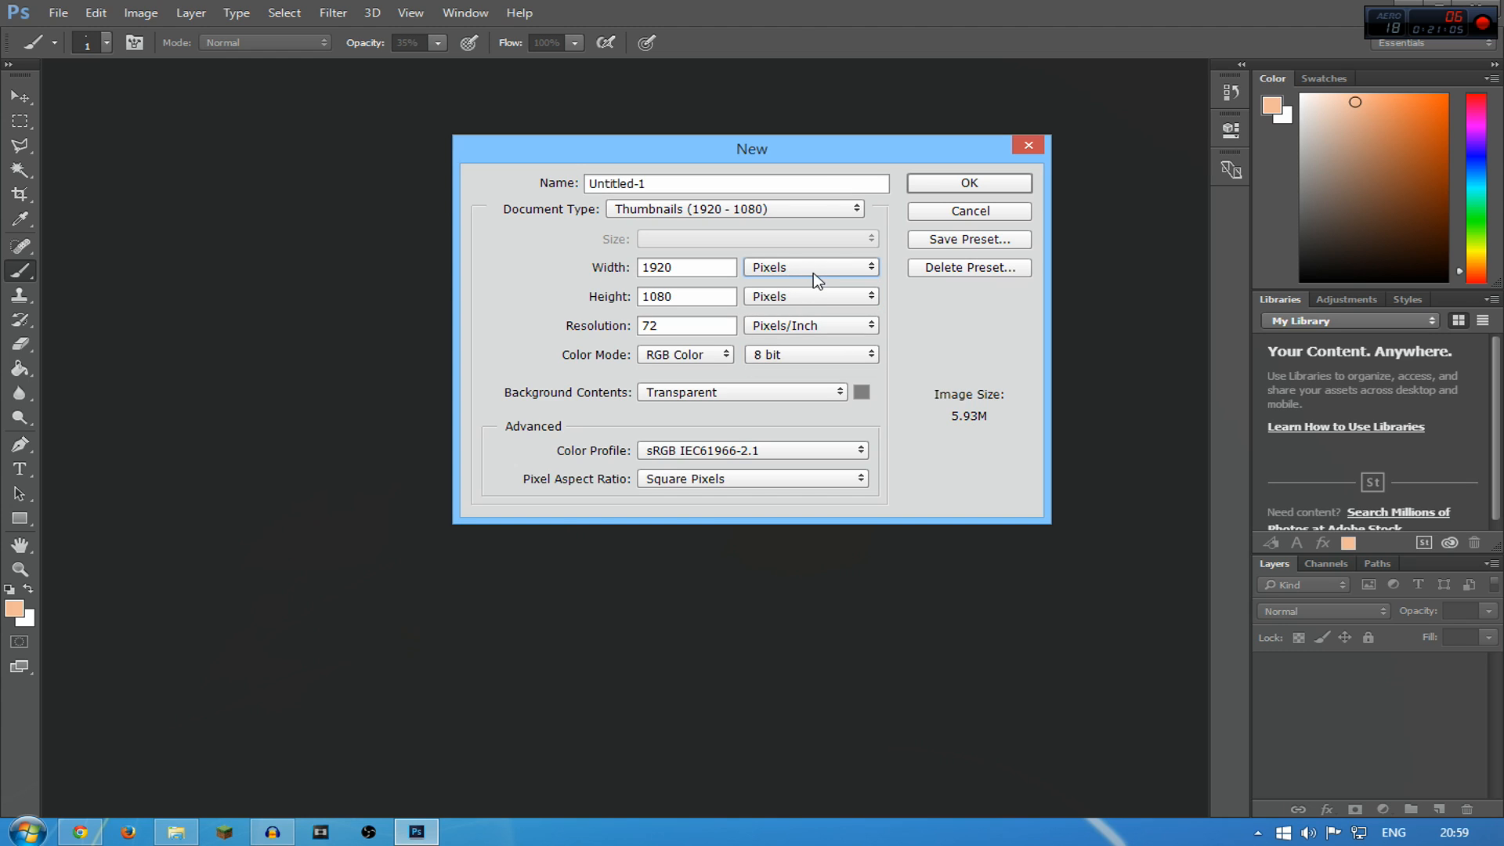
double_click(733, 264)
click(683, 269)
drag(700, 271, 564, 271)
mouse_move(715, 269)
mouse_down()
mouse_move(615, 270)
mouse_move(698, 272)
mouse_up()
drag(667, 296, 700, 286)
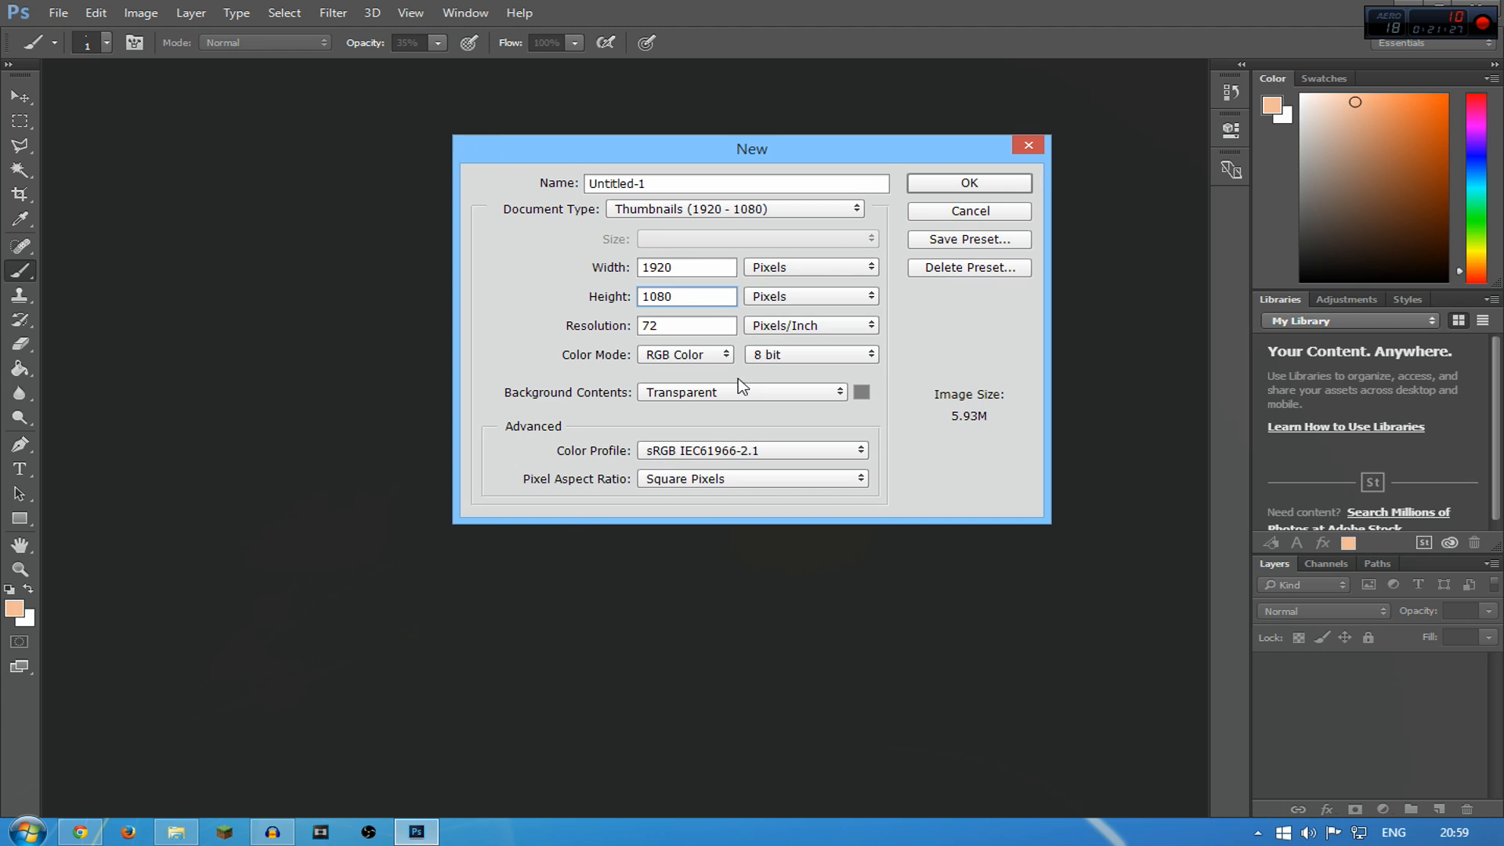
Choose Transparent background contents, check the colour mode and resolution, and create the 1920 x 1080 pixel document
click(715, 393)
click(666, 391)
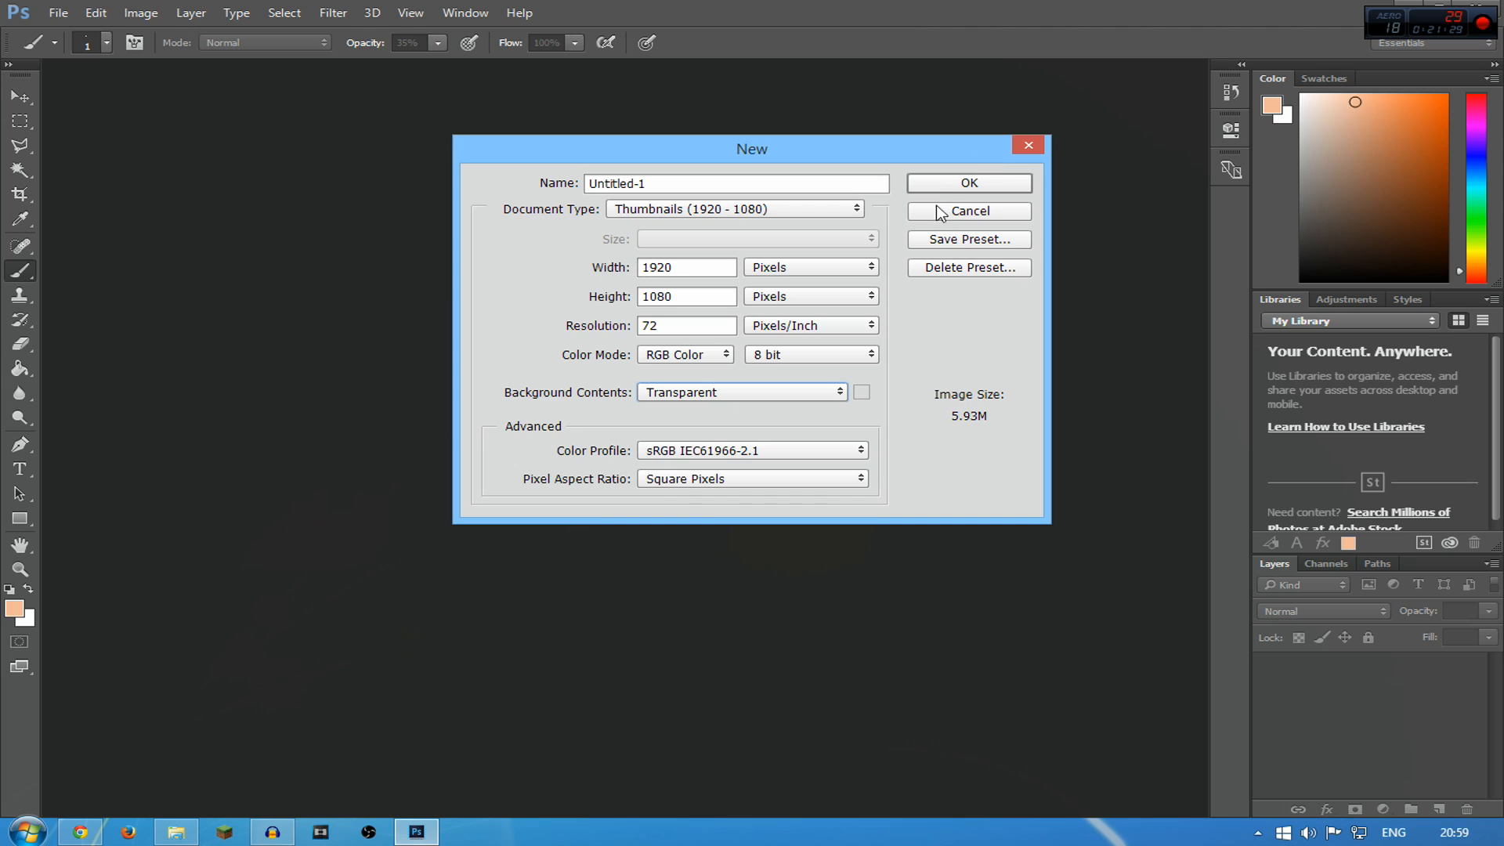
click(748, 392)
click(708, 355)
click(705, 357)
click(707, 362)
double_click(652, 326)
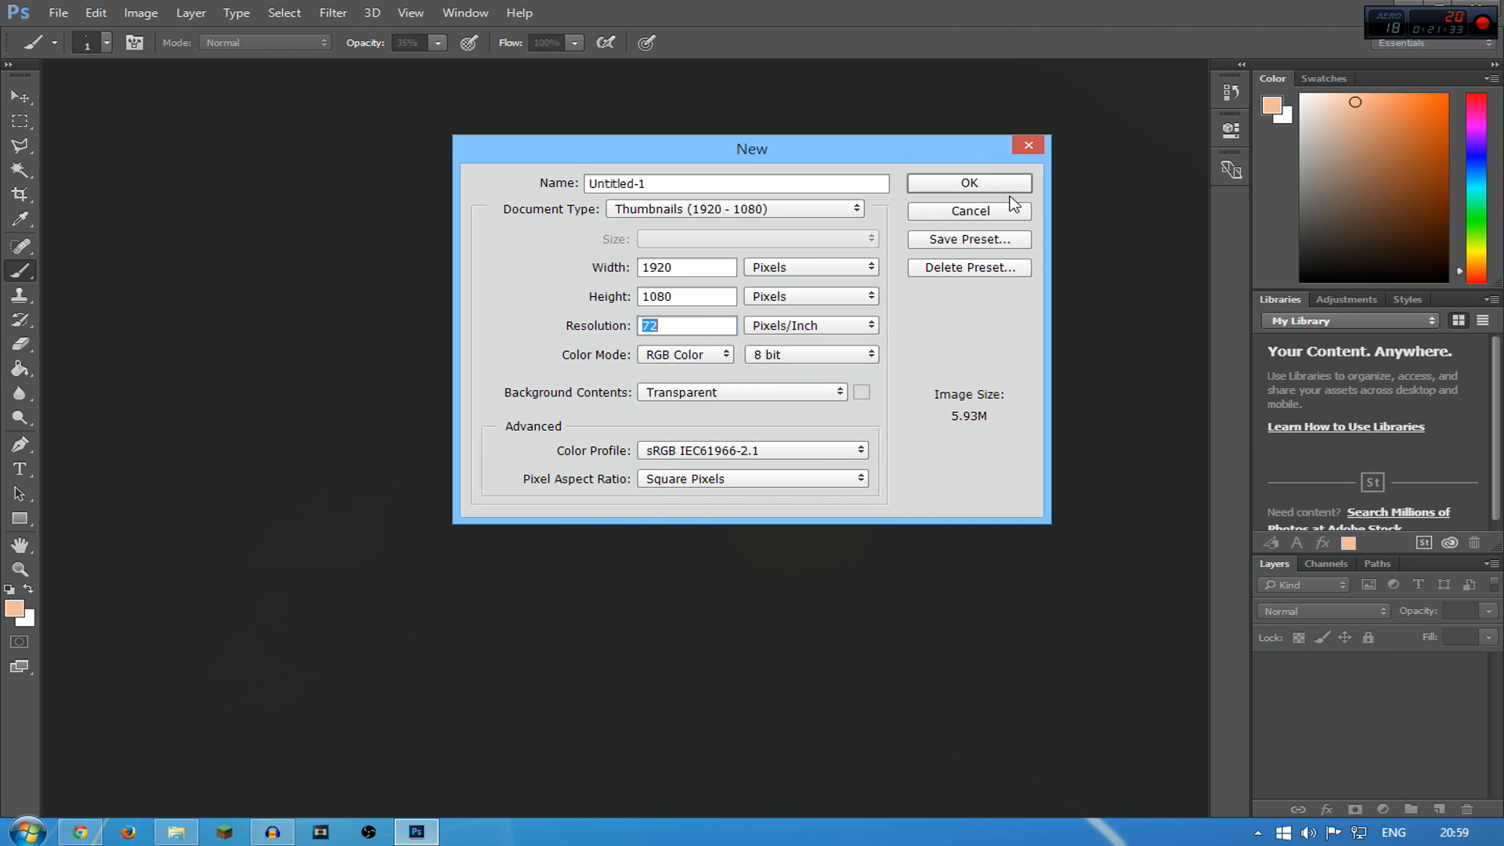
click(971, 184)
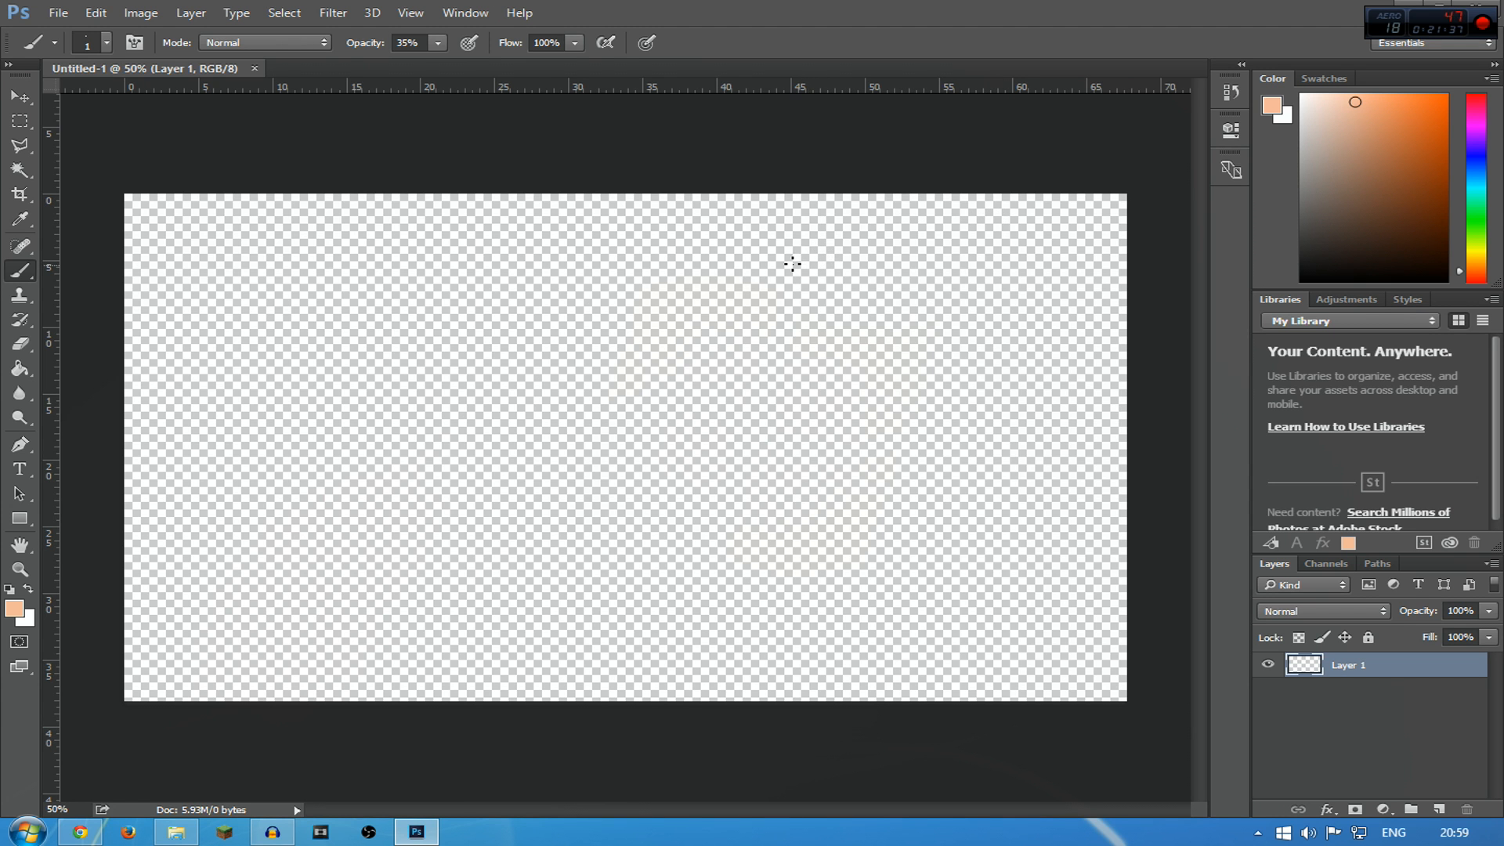
click(58, 13)
click(70, 29)
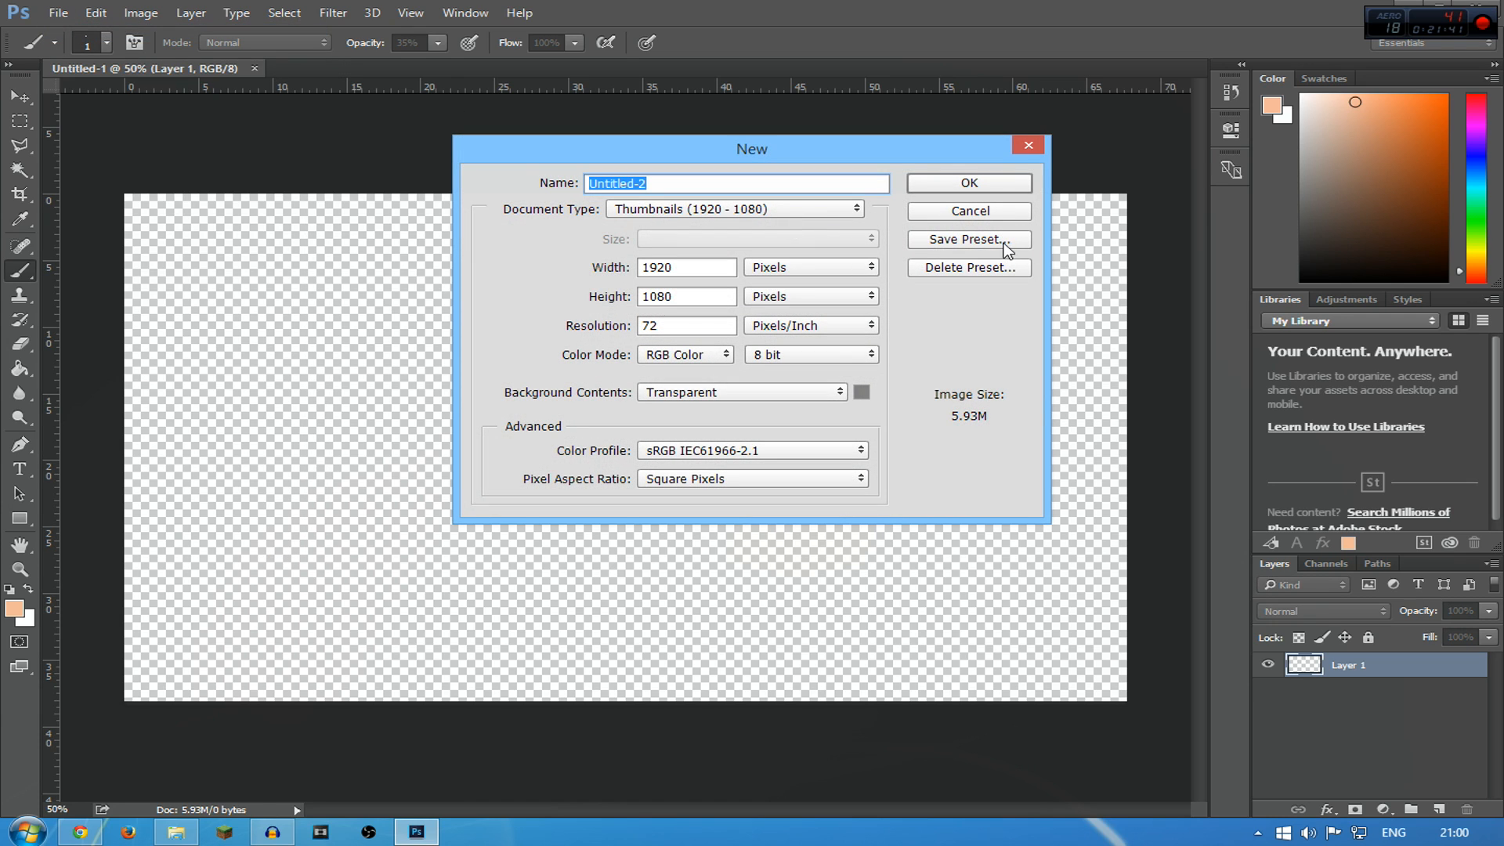
click(1022, 147)
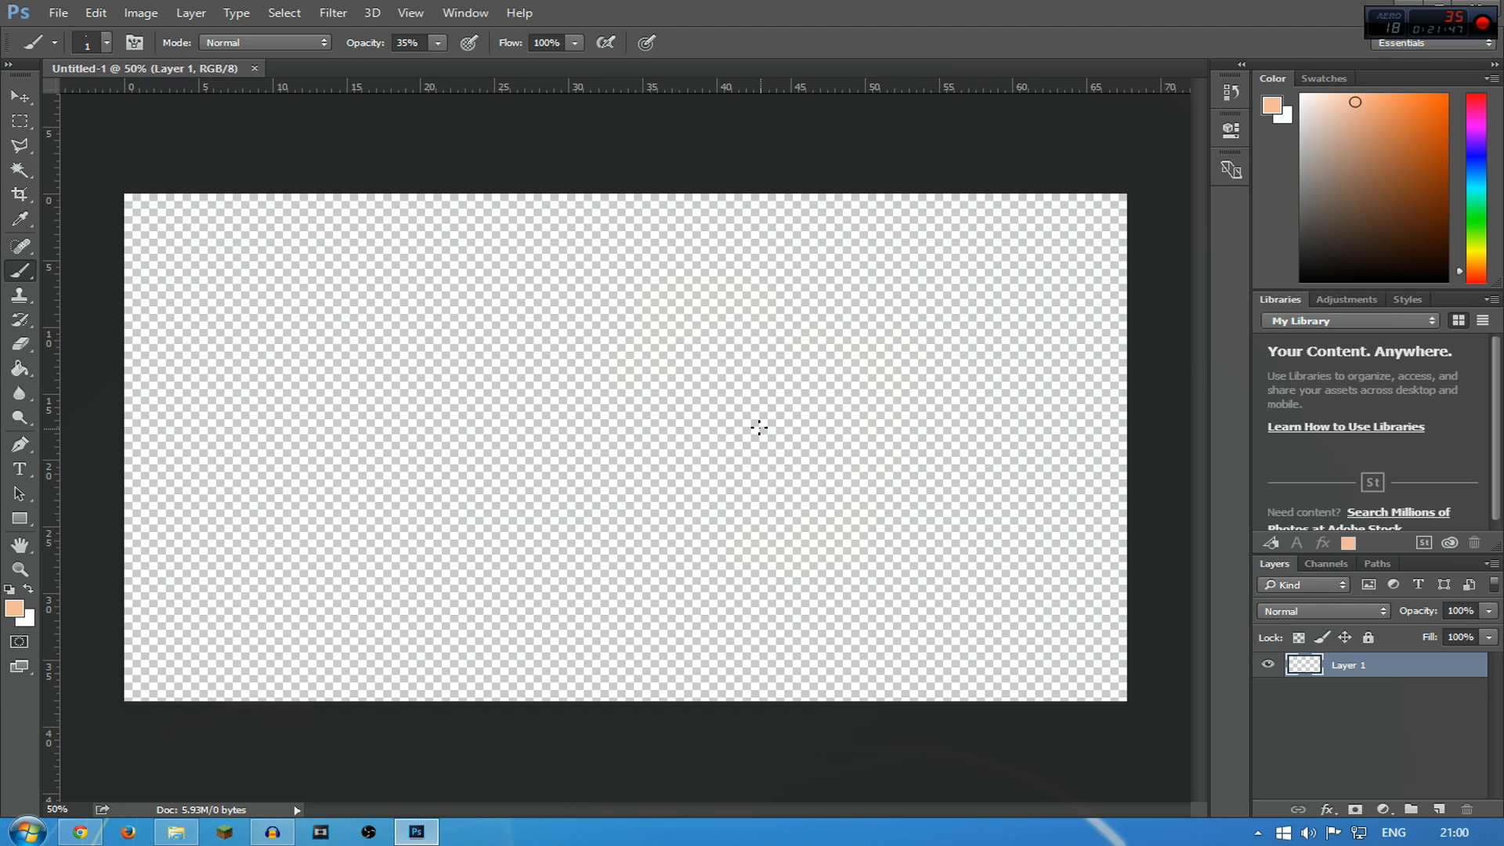
scroll(766, 426, down, 2)
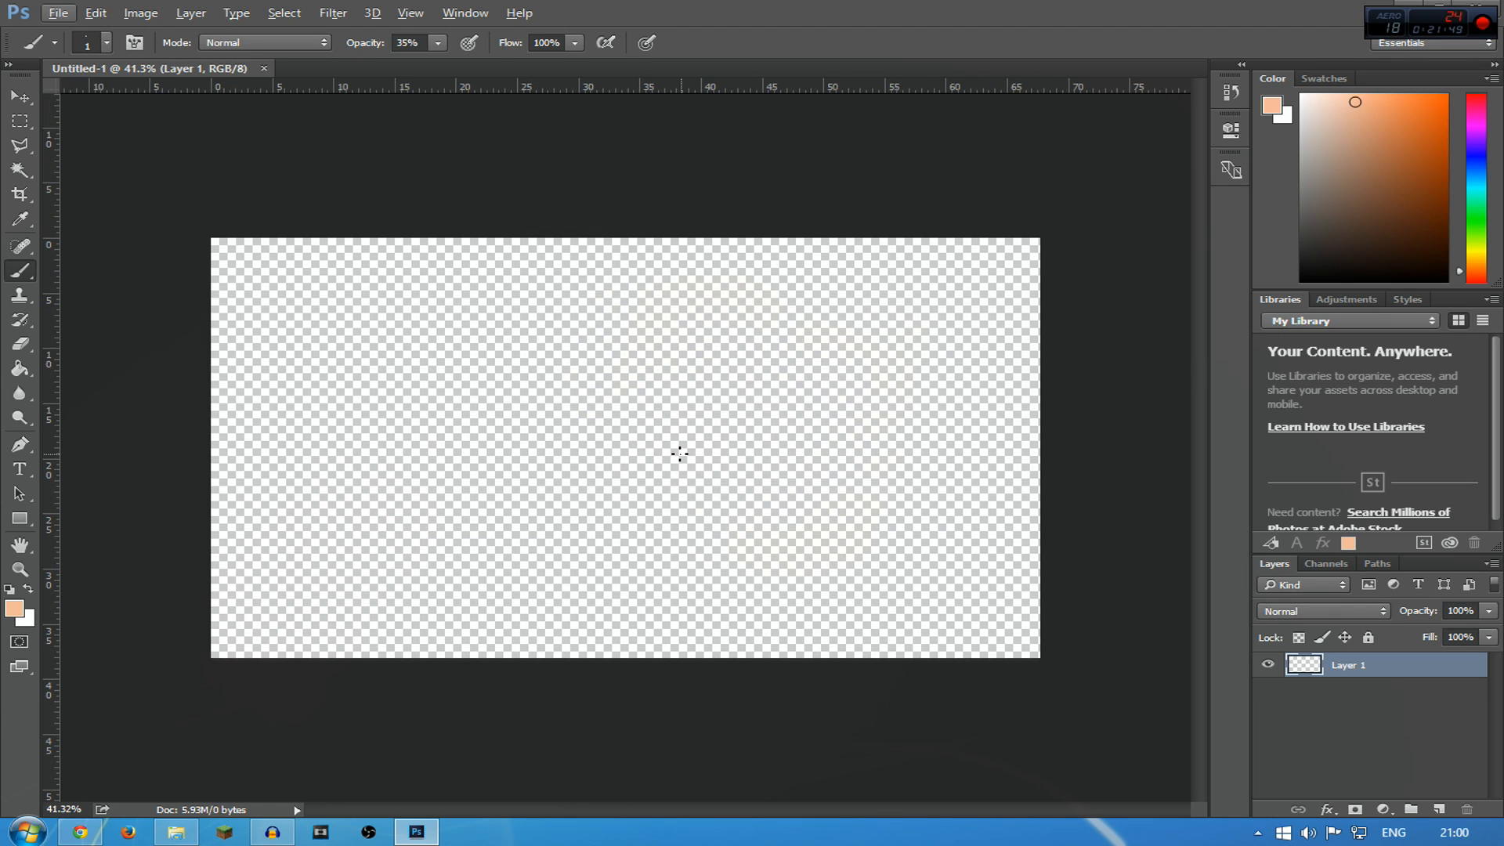
scroll(681, 454, down, 1)
scroll(683, 452, up, 2)
scroll(683, 452, down, 2)
scroll(682, 453, up, 1)
click(60, 8)
click(60, 8)
Try placing the Minecraft Background image from the Files folder and enlarging it over the canvas
click(176, 832)
click(669, 256)
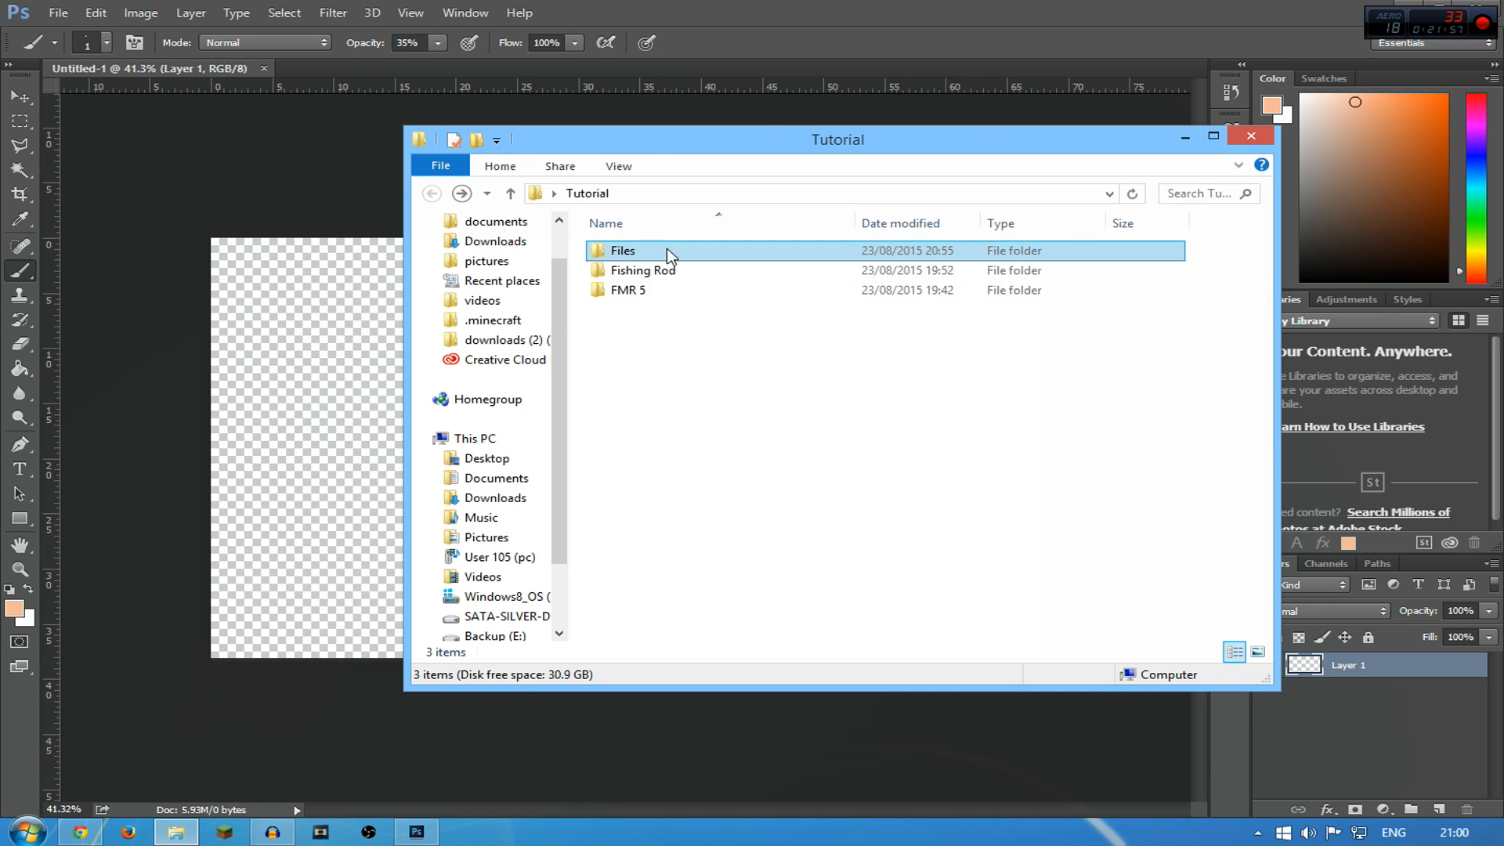
double_click(670, 256)
drag(756, 285, 621, 312)
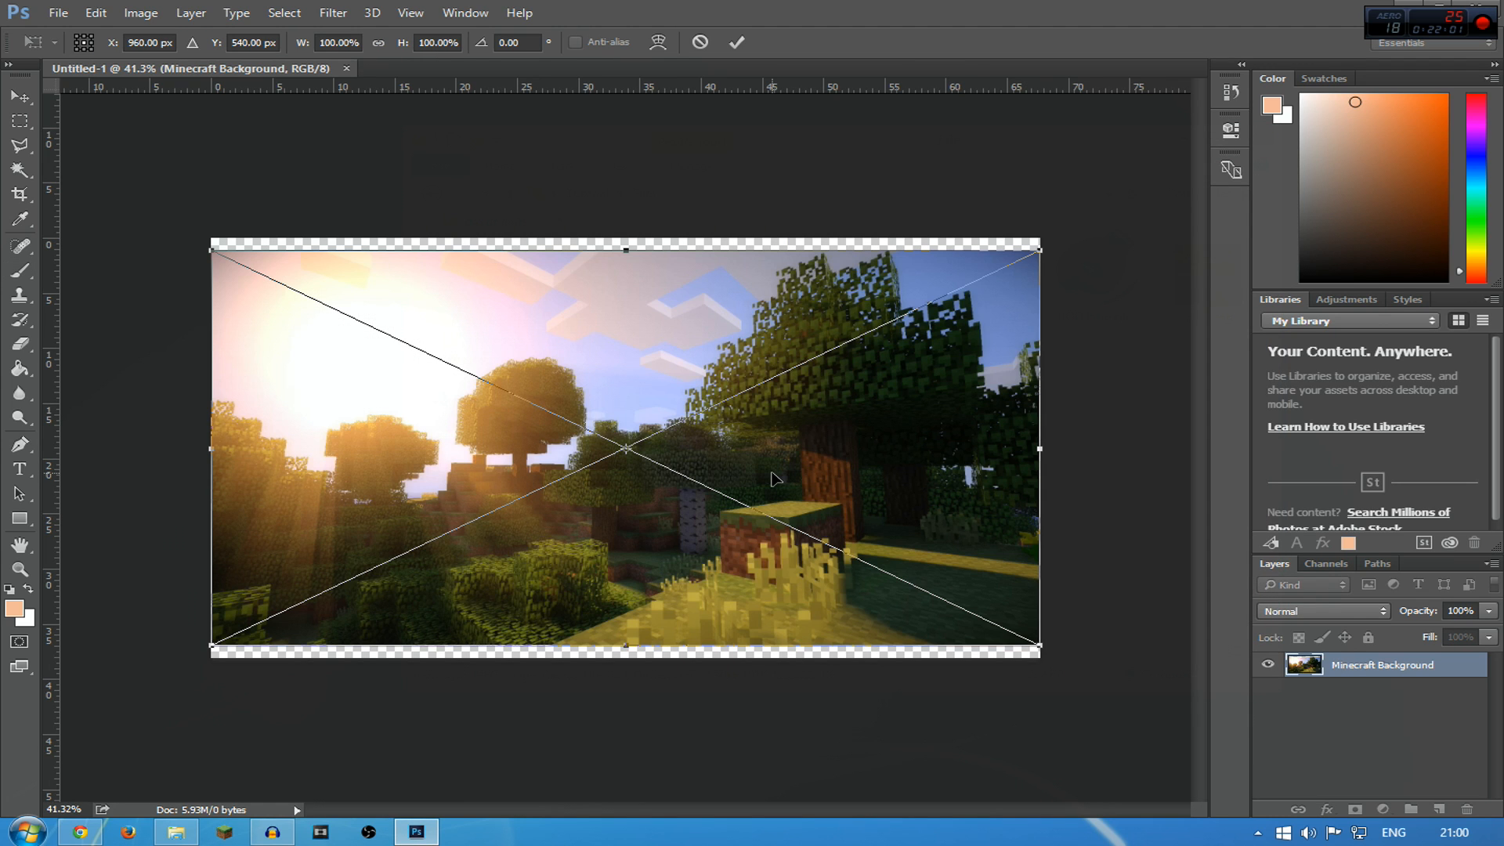
drag(1039, 250, 1068, 236)
drag(211, 646, 36, 835)
key(Escape)
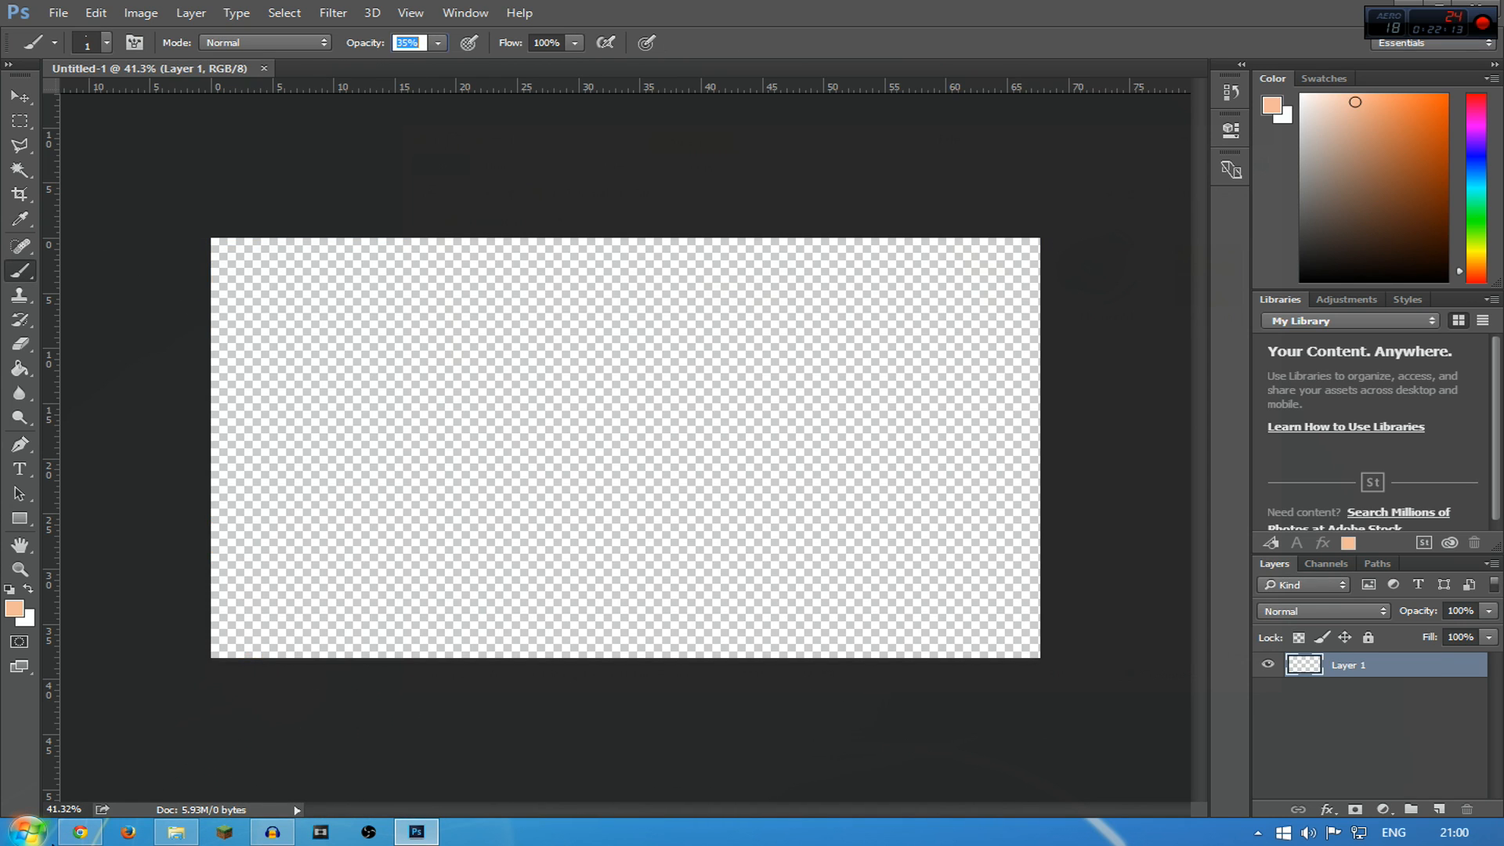
click(1318, 770)
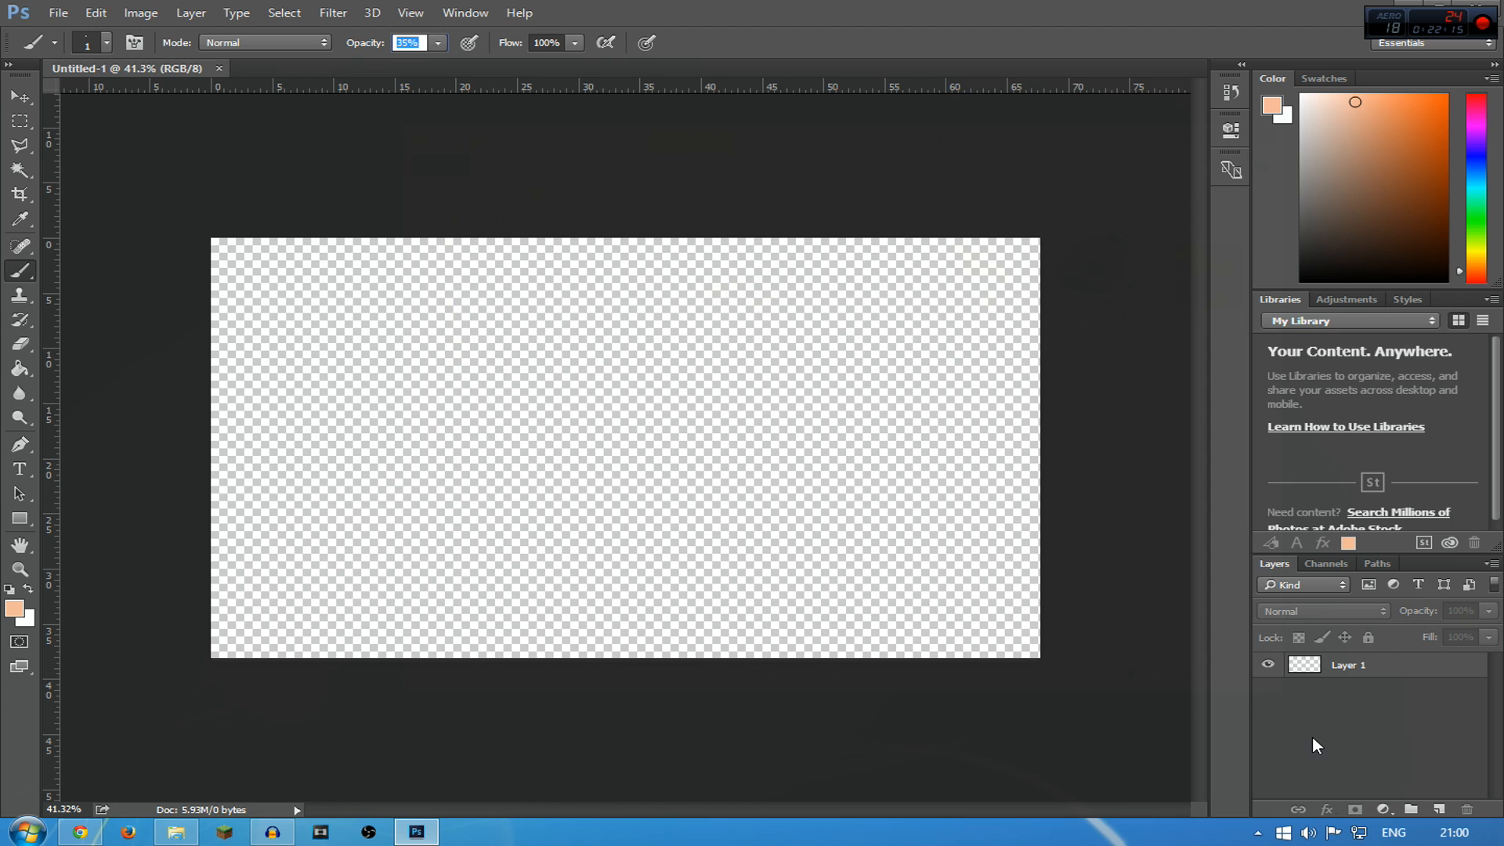
Place the Minecraft Background image centred on the canvas and scale it to about 104.9% width and 106.1% height to cover it
click(175, 832)
drag(714, 302, 305, 452)
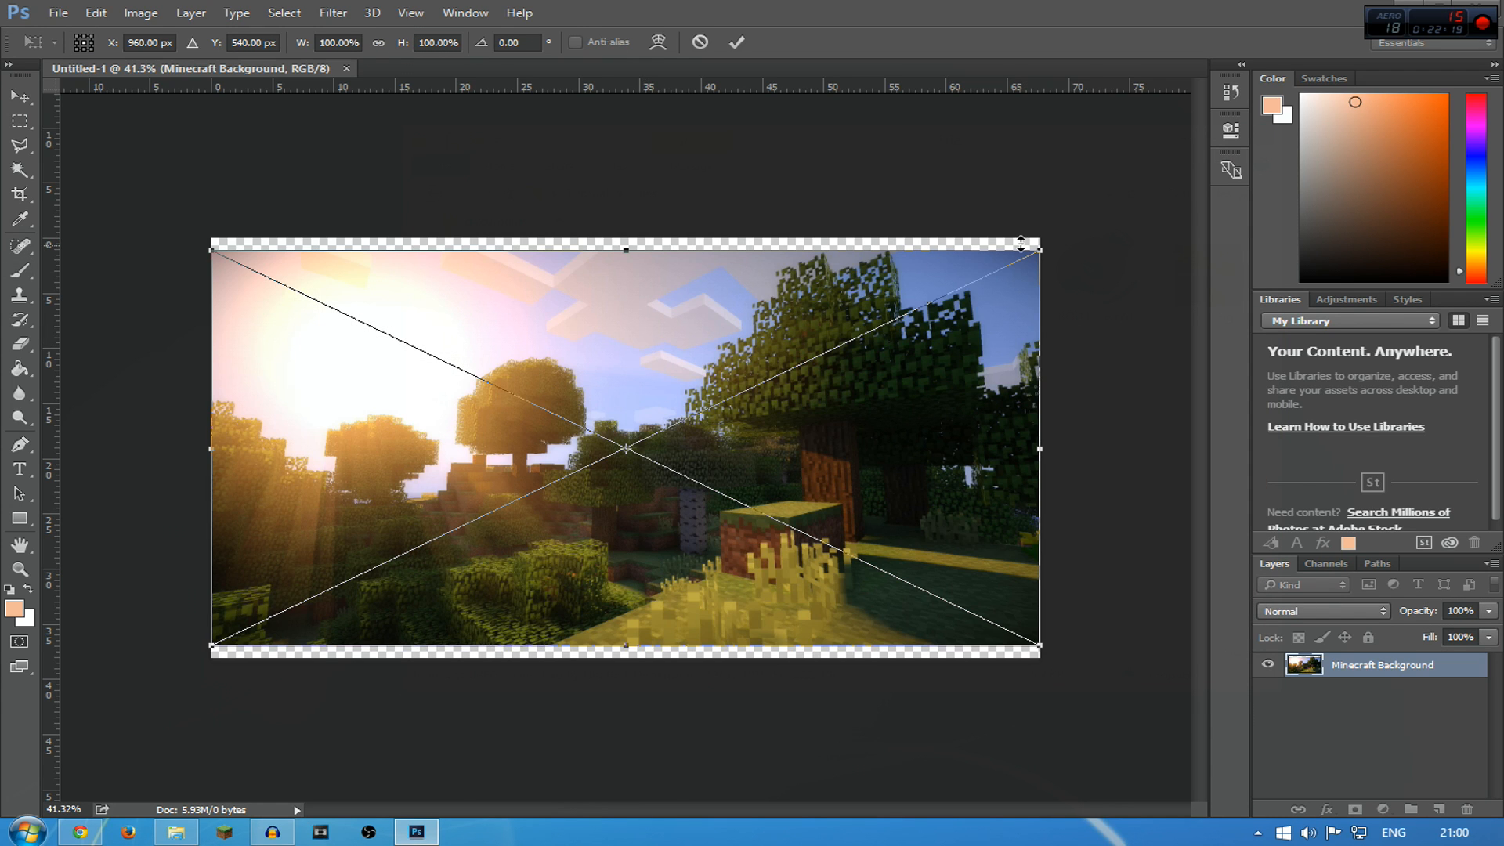
drag(1040, 254, 1071, 234)
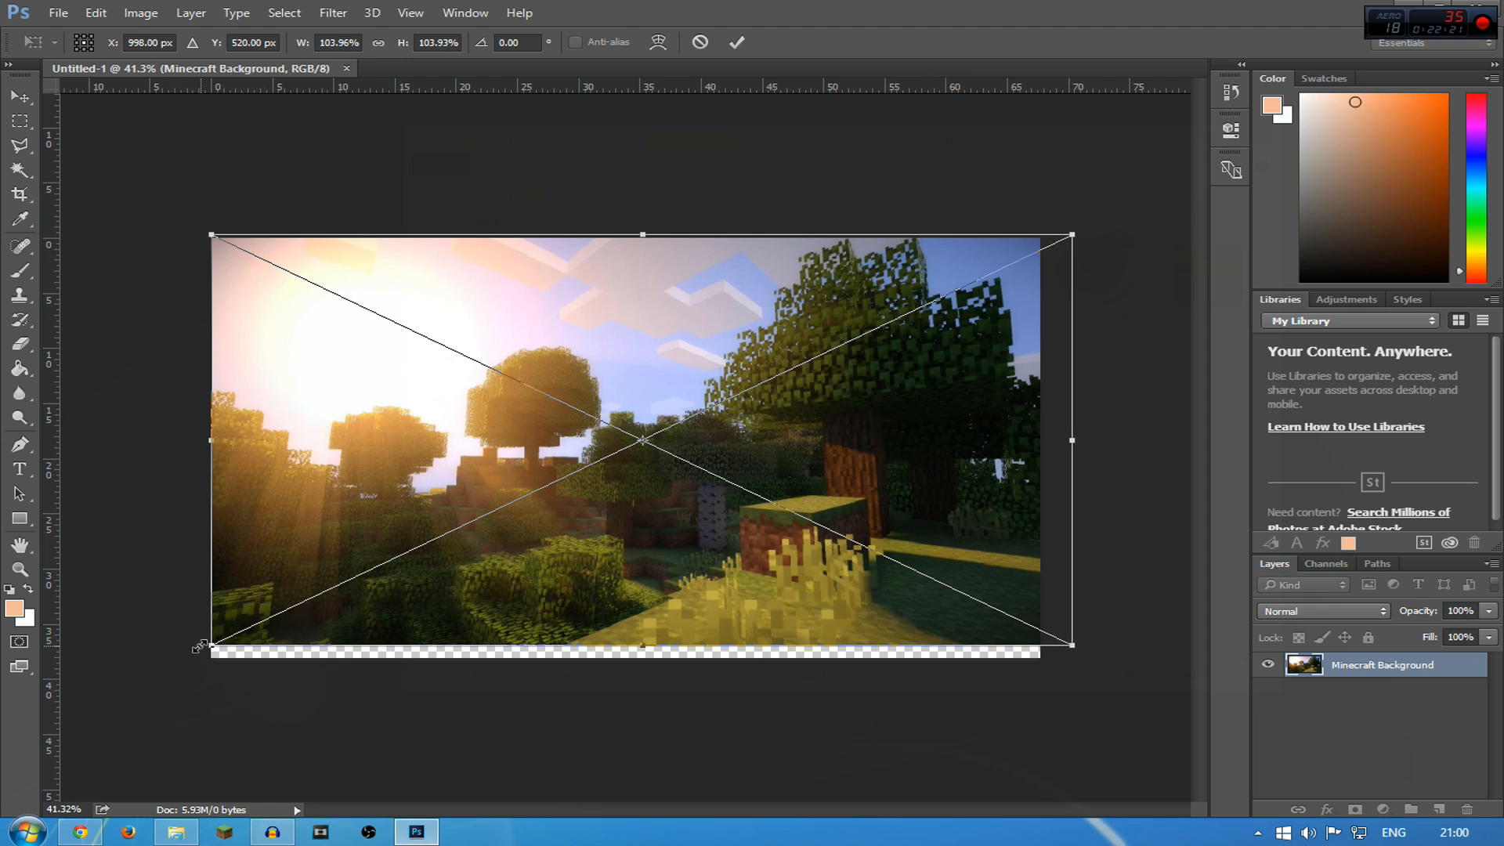
drag(211, 646, 203, 650)
drag(597, 489, 585, 497)
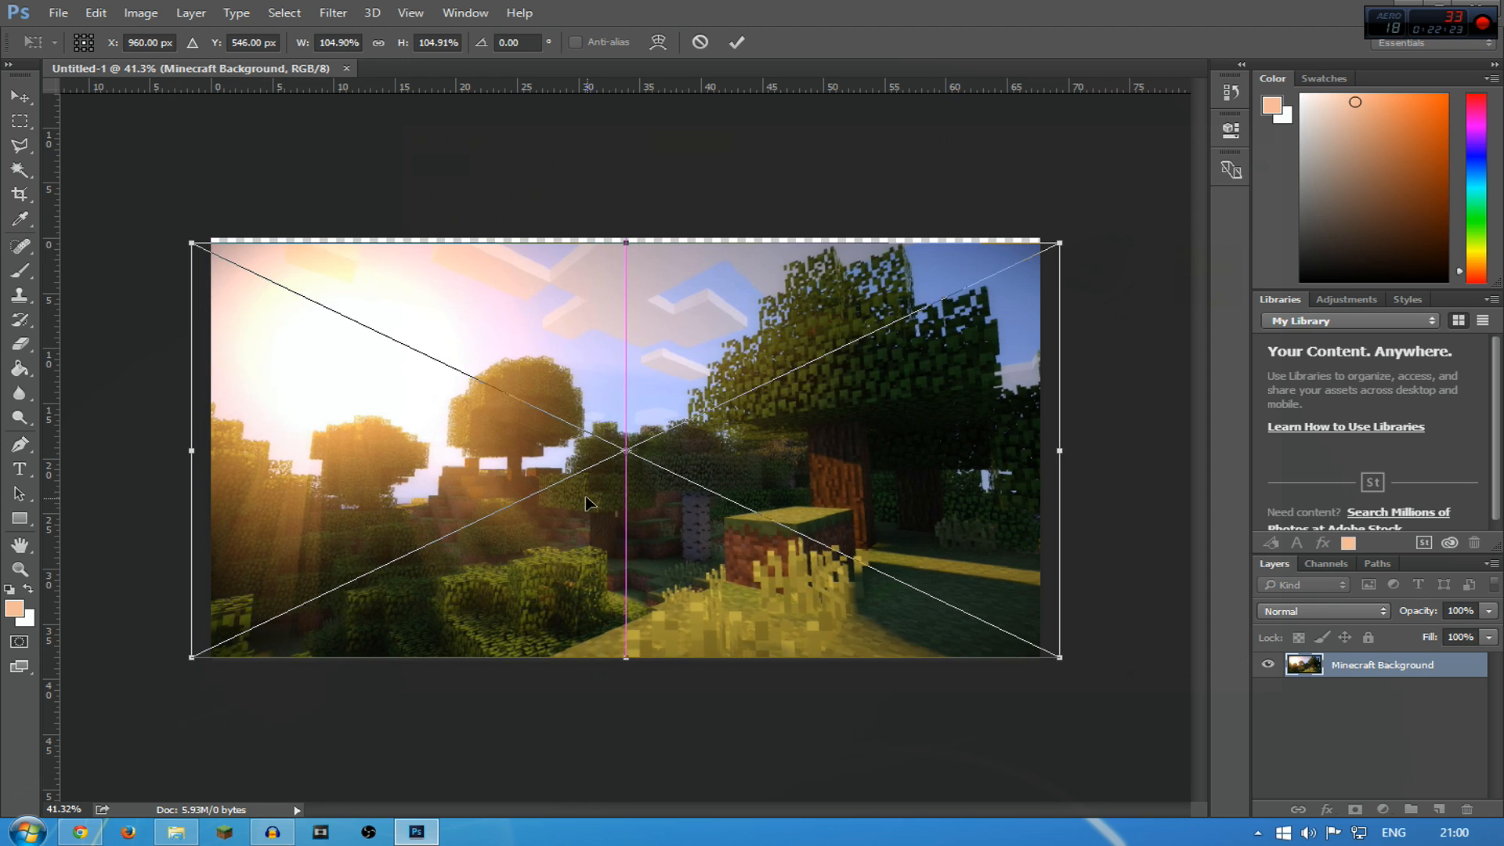
mouse_move(626, 241)
mouse_down()
mouse_move(635, 134)
mouse_move(667, 85)
mouse_move(642, 243)
mouse_up()
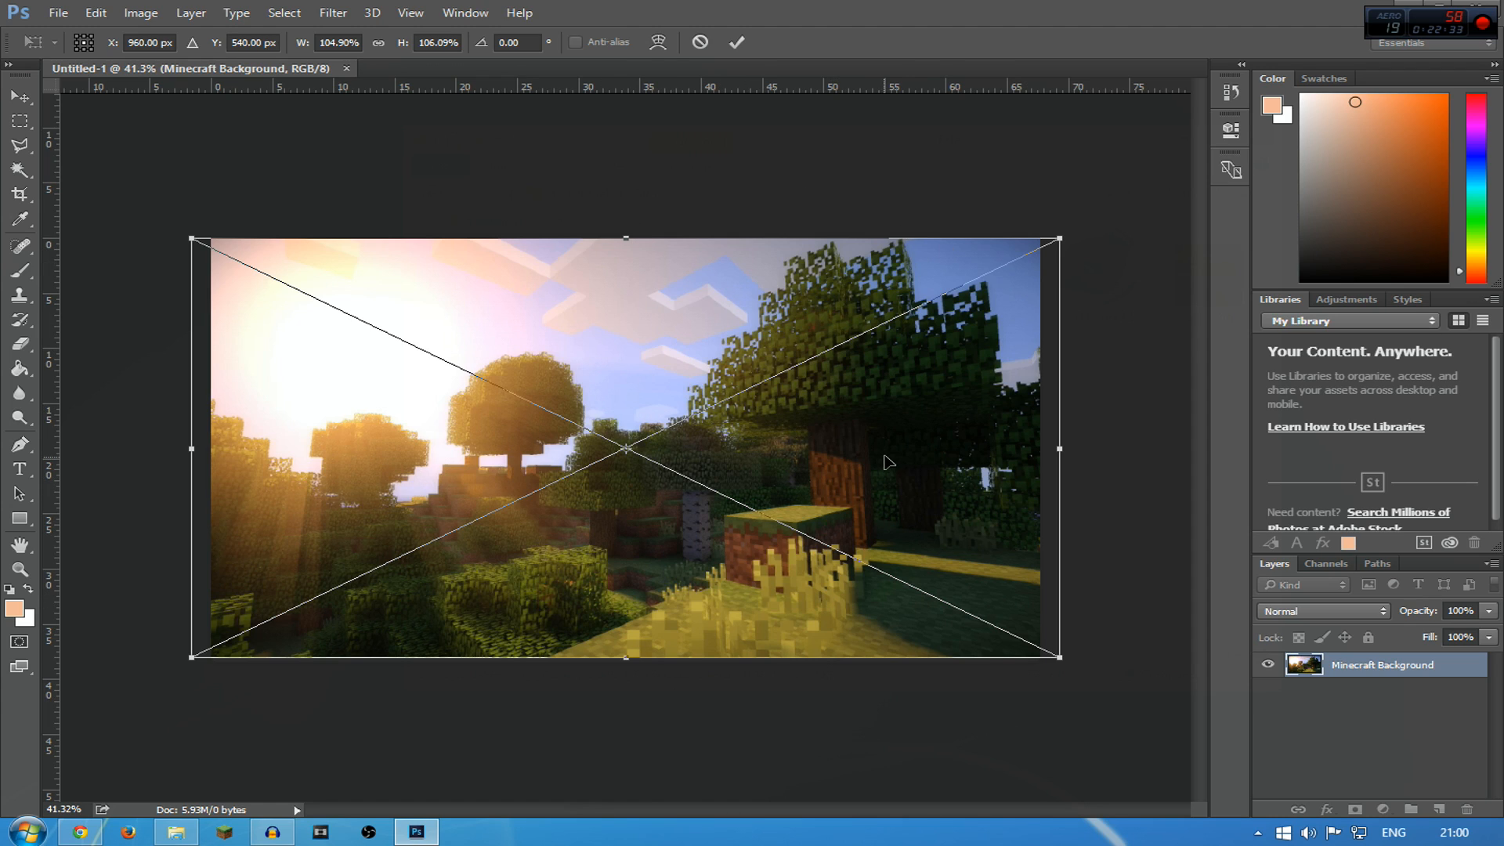
Accept the placement of the Minecraft Background image and rasterize its smart object layer
key(b)
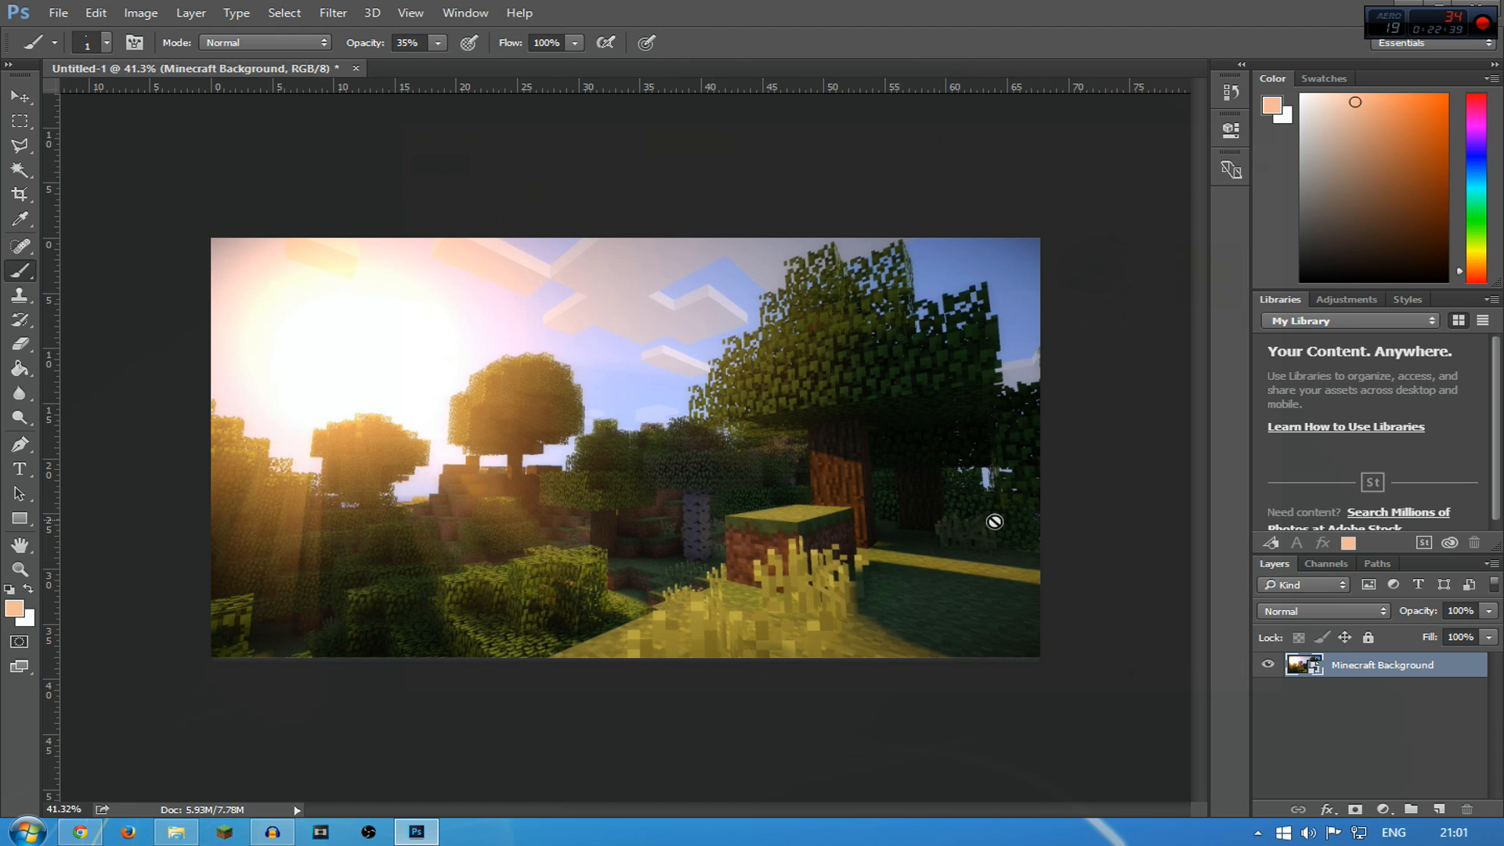
click(710, 496)
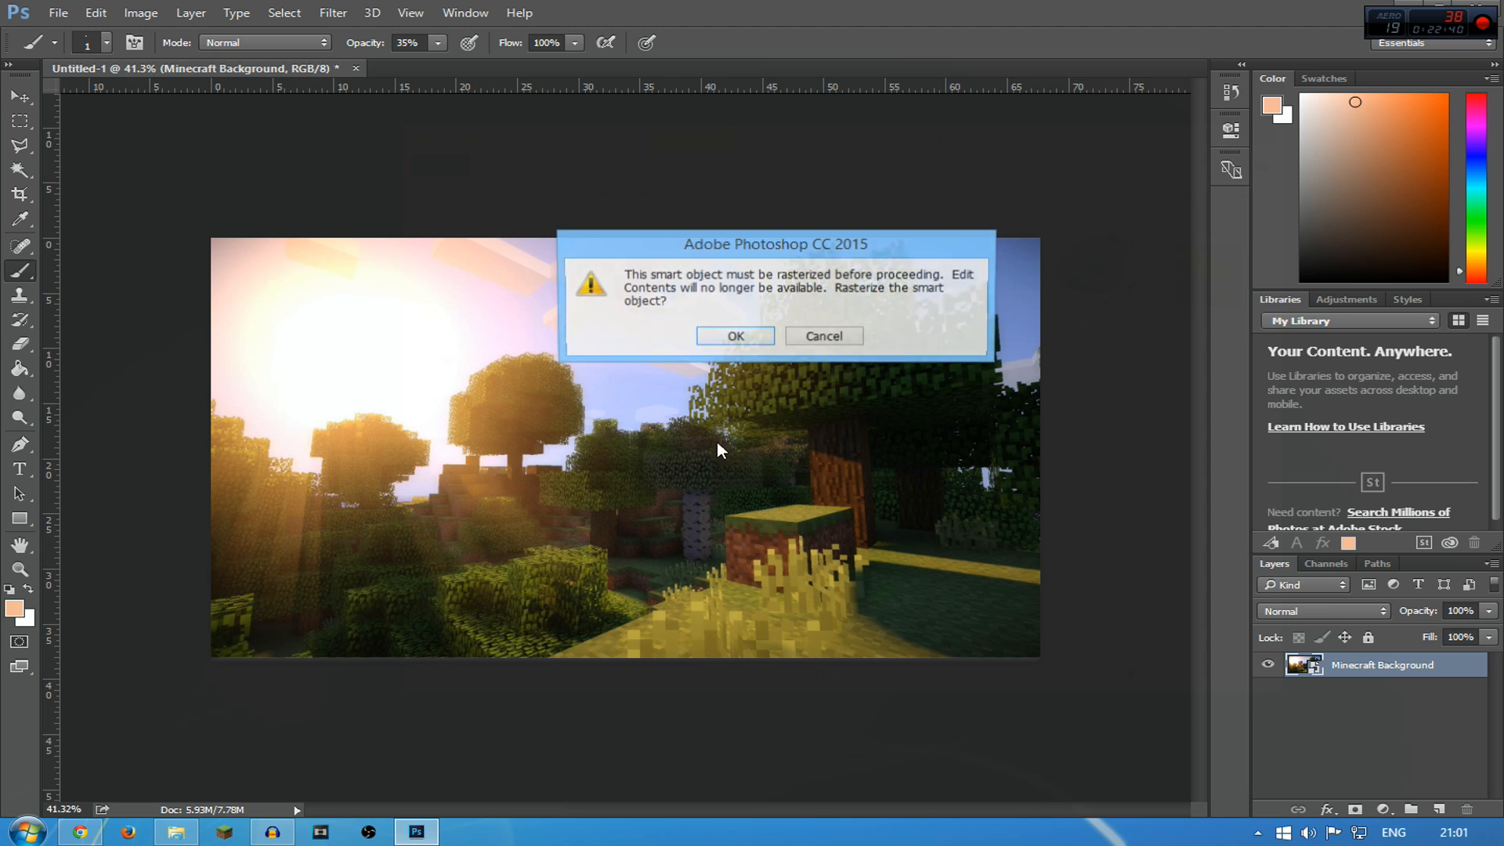
click(725, 342)
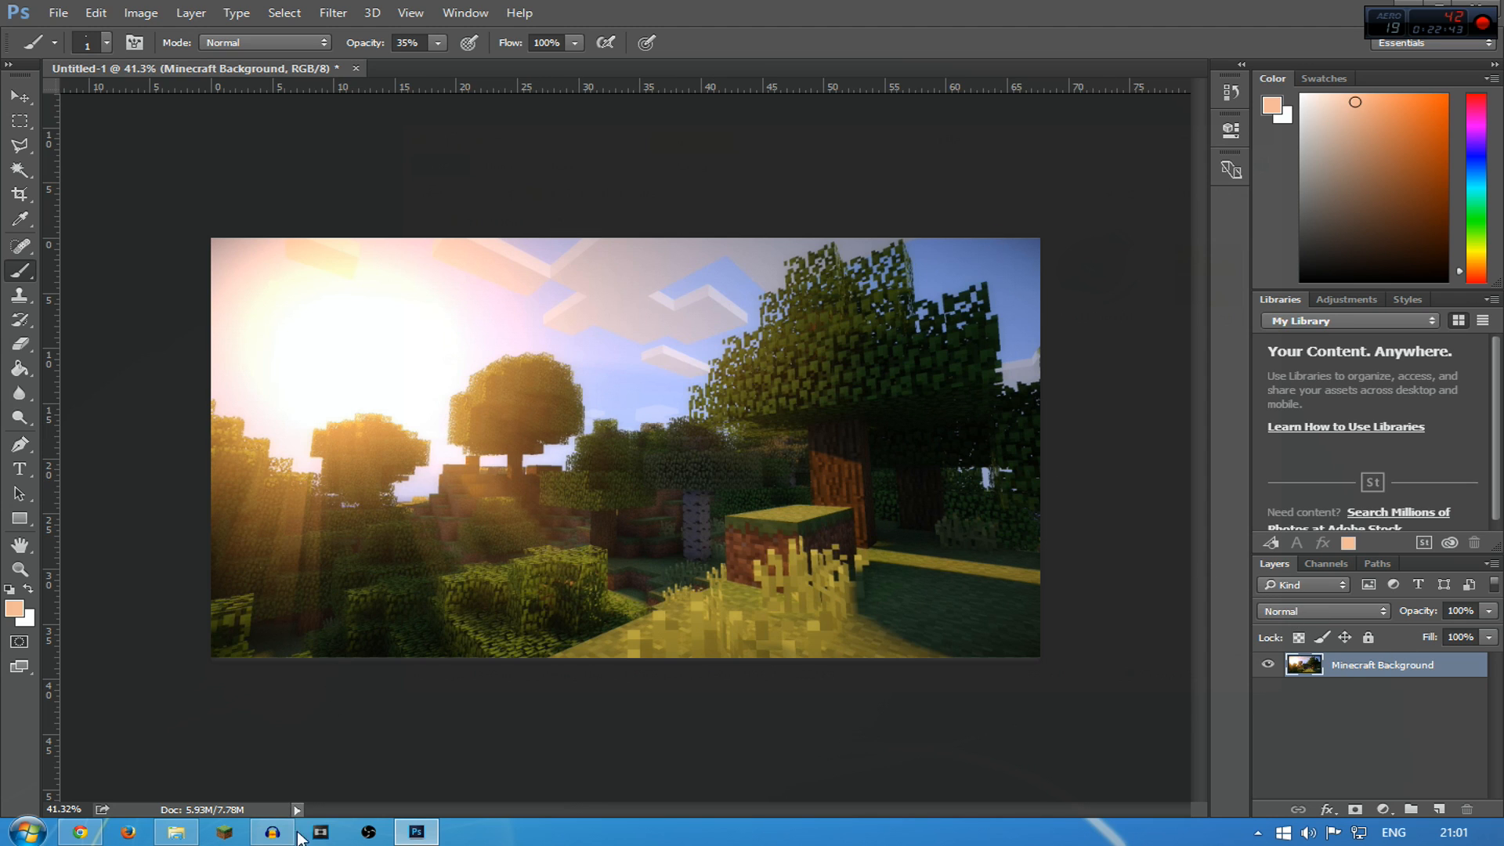
Place Minecraft Logo.png at about 85% scale, centered over the lower part of the background at about X 960.5, Y 916.5 px
click(177, 831)
drag(853, 299, 355, 481)
drag(827, 442, 827, 555)
drag(1028, 429, 915, 467)
drag(798, 588, 871, 610)
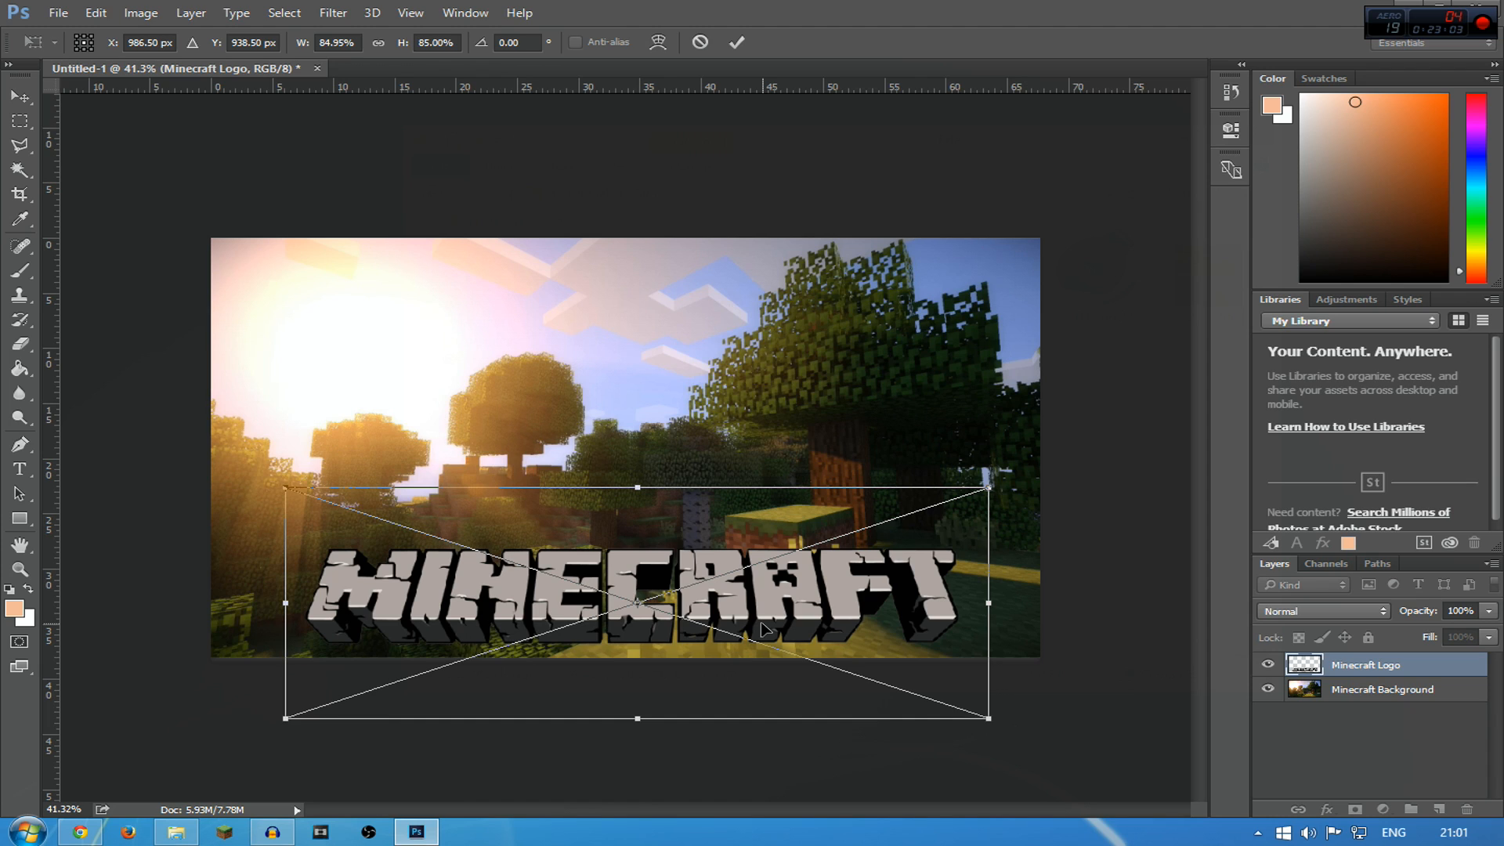
drag(770, 629, 762, 618)
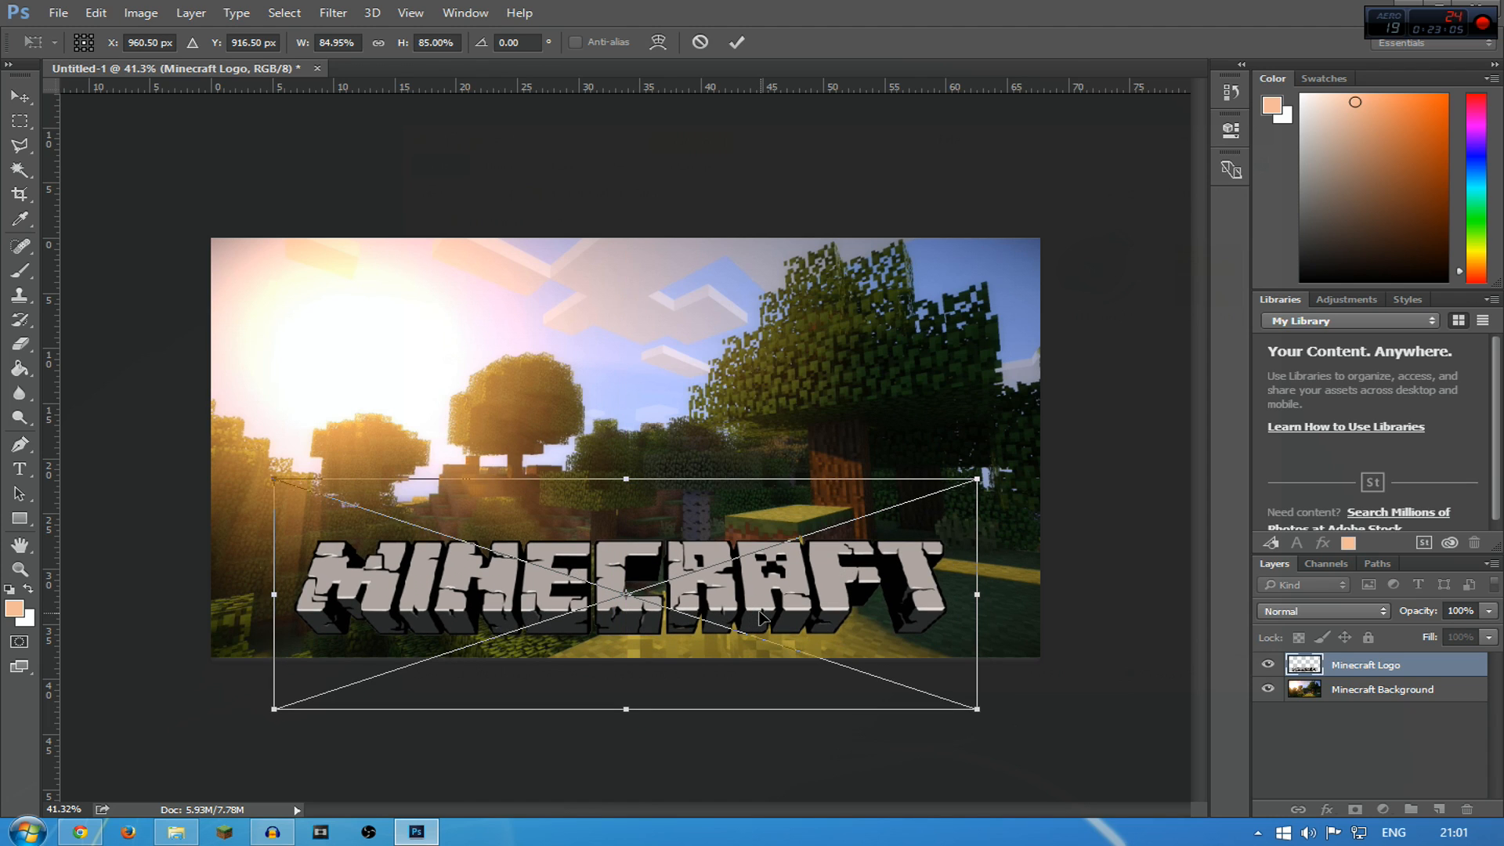
drag(780, 624, 774, 620)
key(Return)
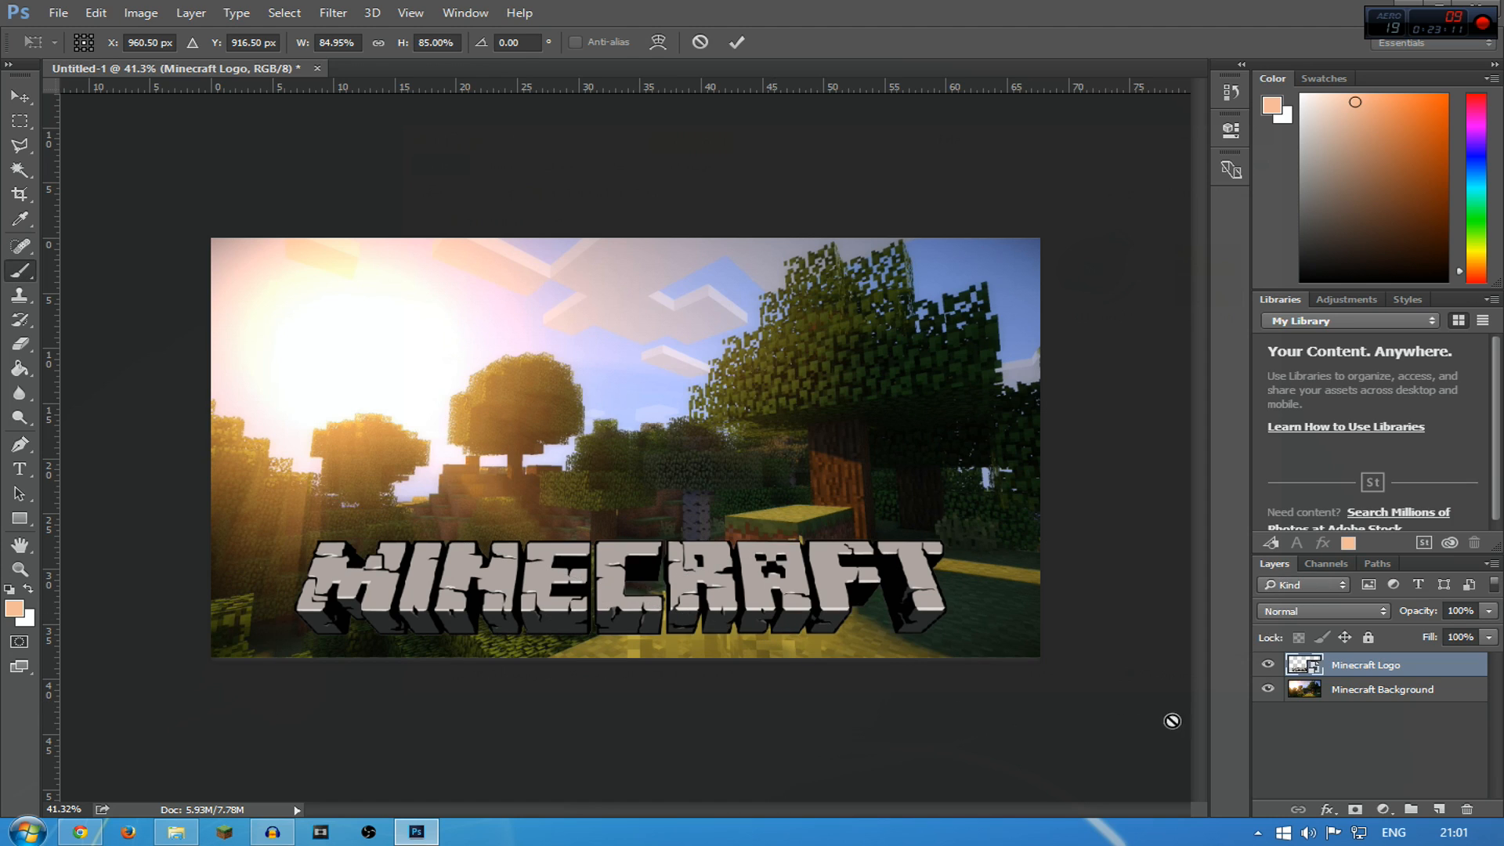
Select the Minecraft Logo and Minecraft Background layers together
key(b)
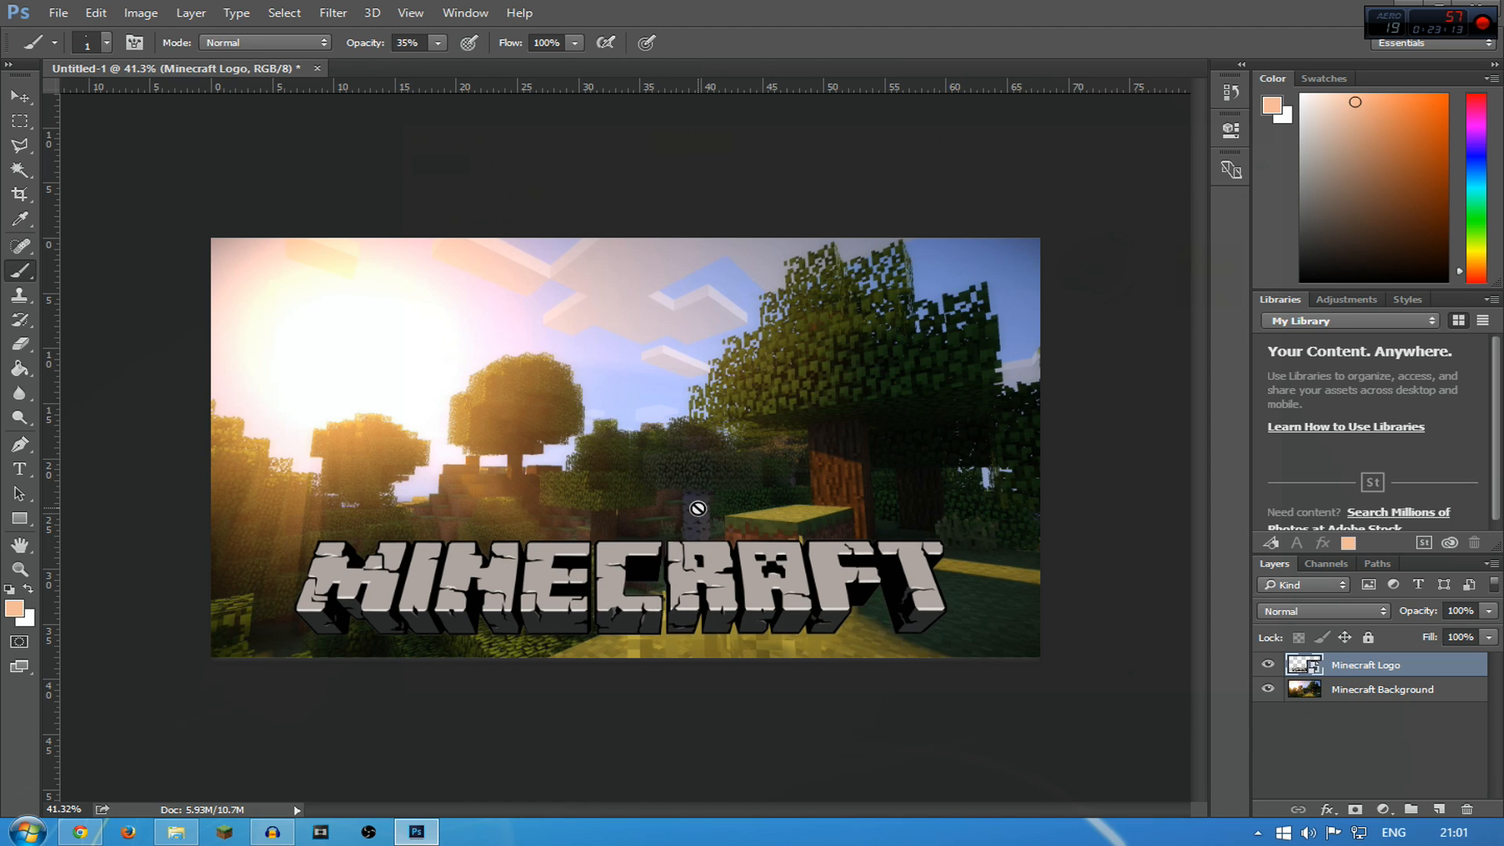
shift+click(1390, 690)
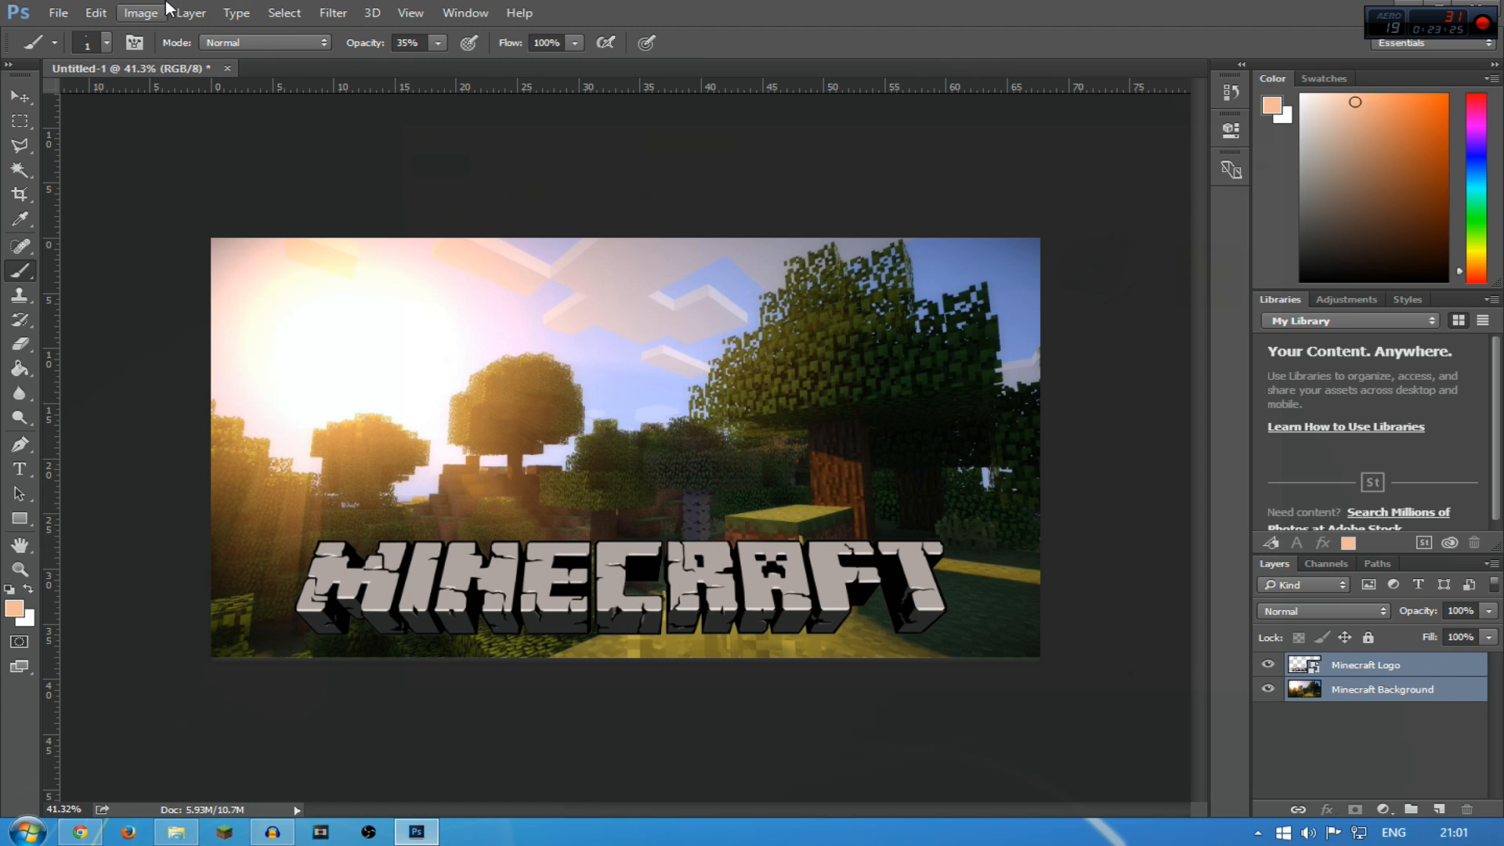
Try aligning the two selected layers by their vertical centers and undo that alignment
click(191, 14)
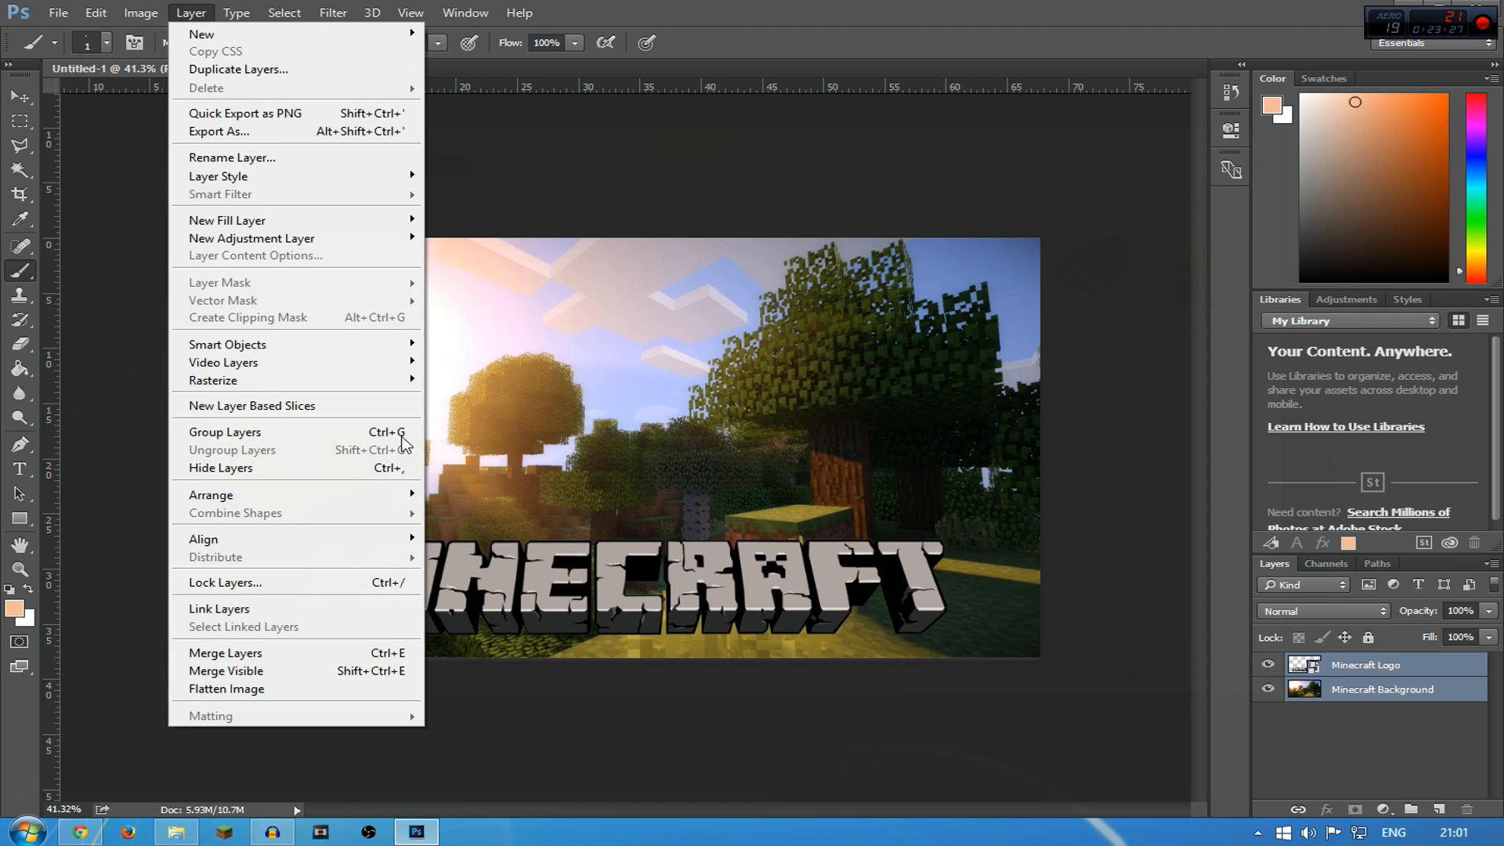
mouse_move(293, 540)
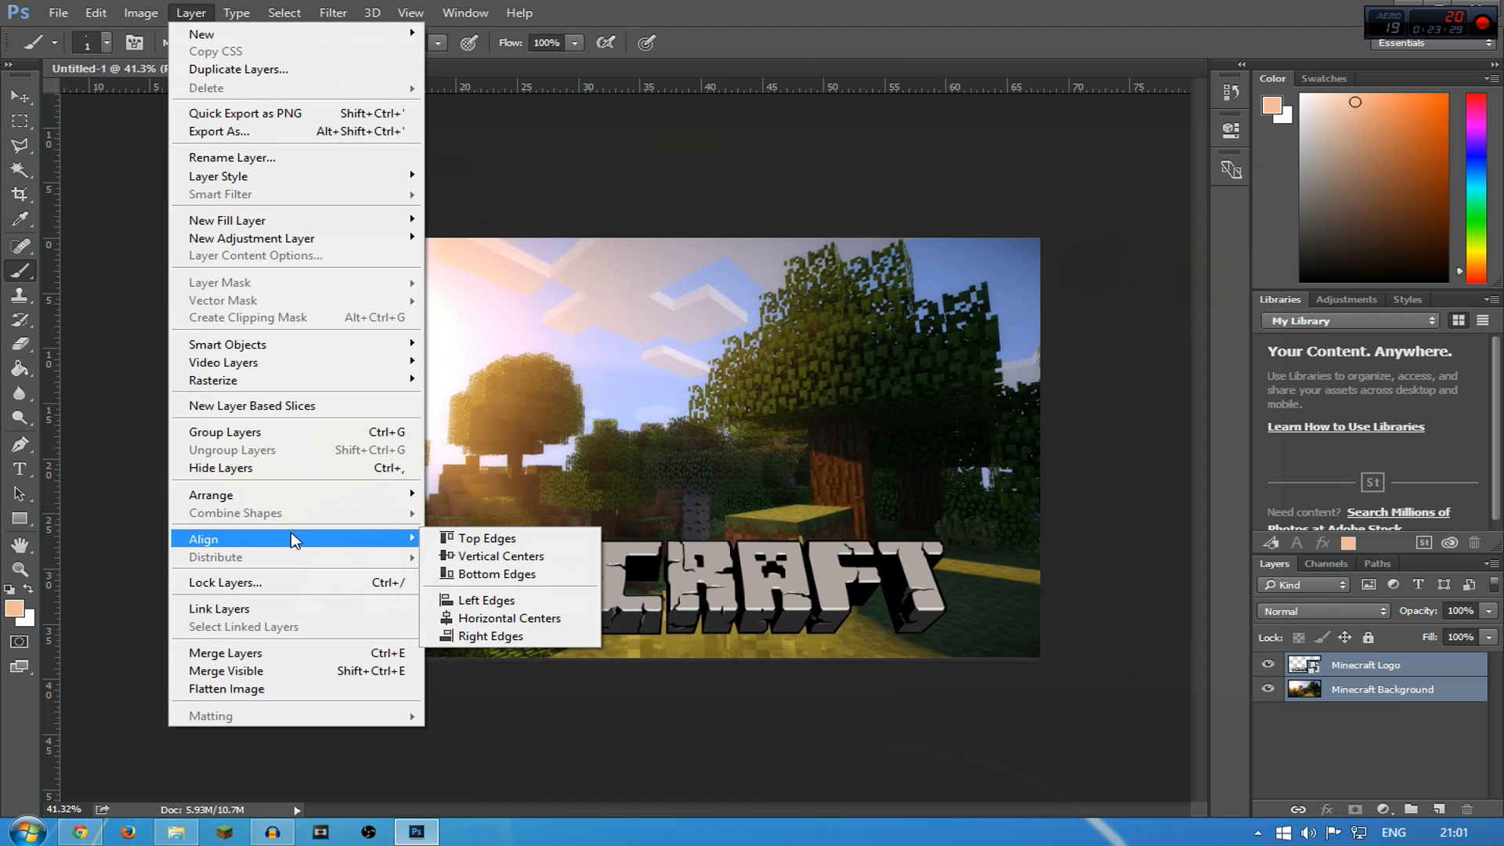
click(478, 555)
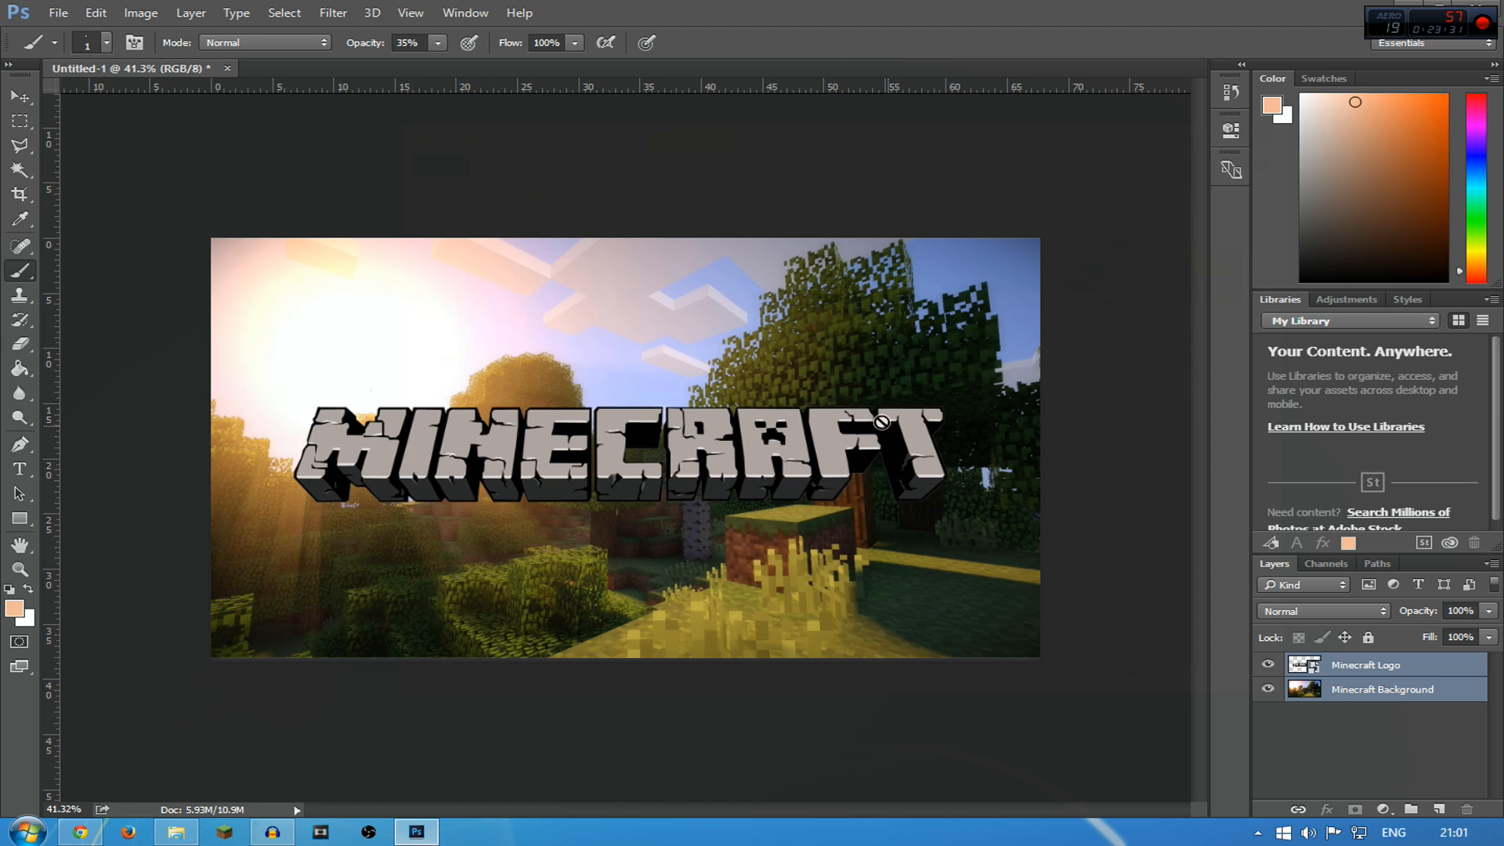
key(ctrl+z)
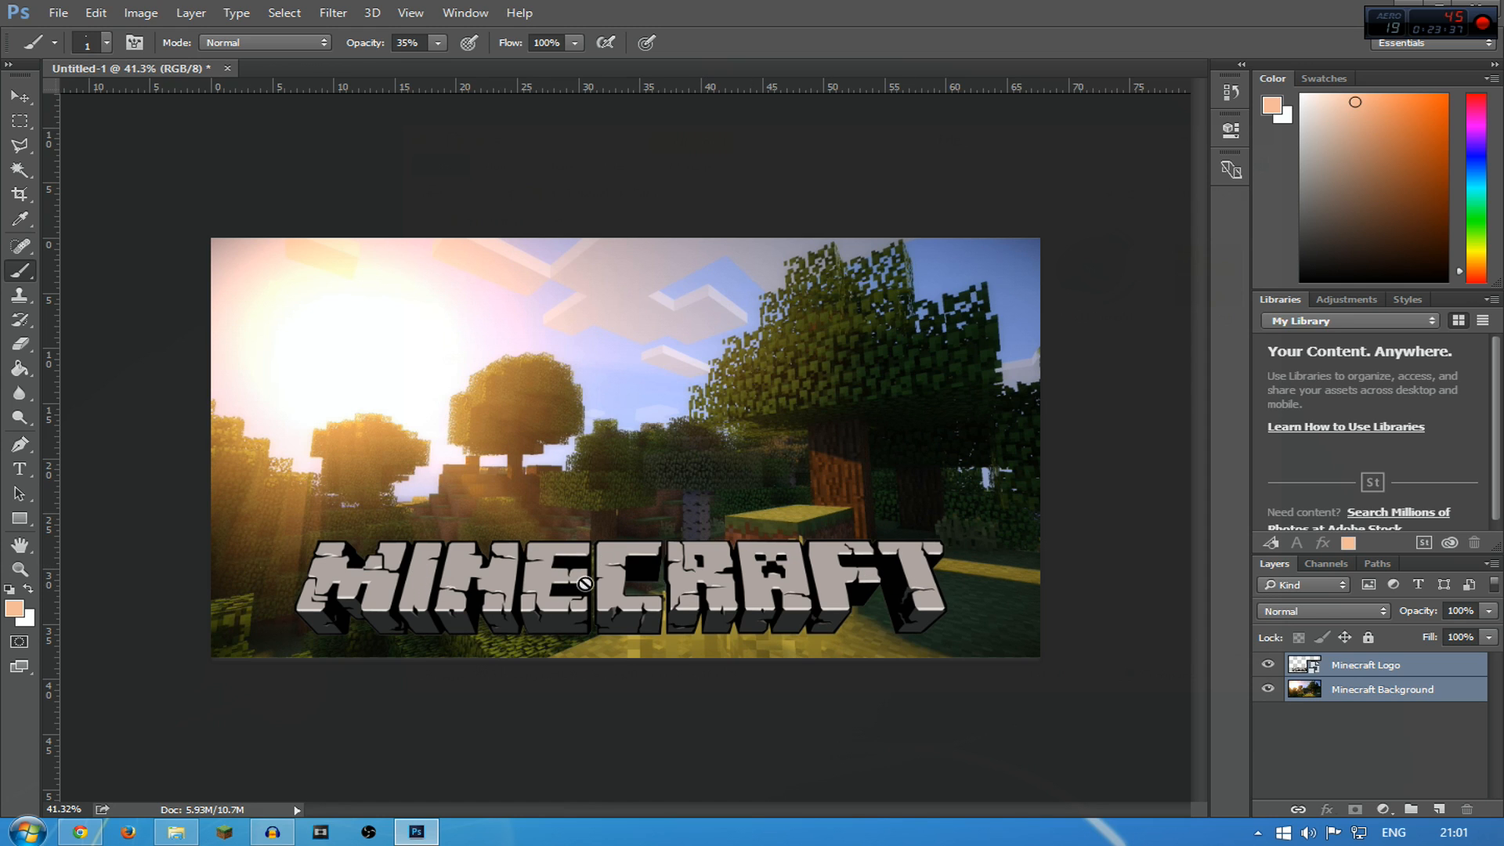
Align the logo and background layers by their horizontal centers, and leave only the Minecraft Logo layer selected
click(191, 12)
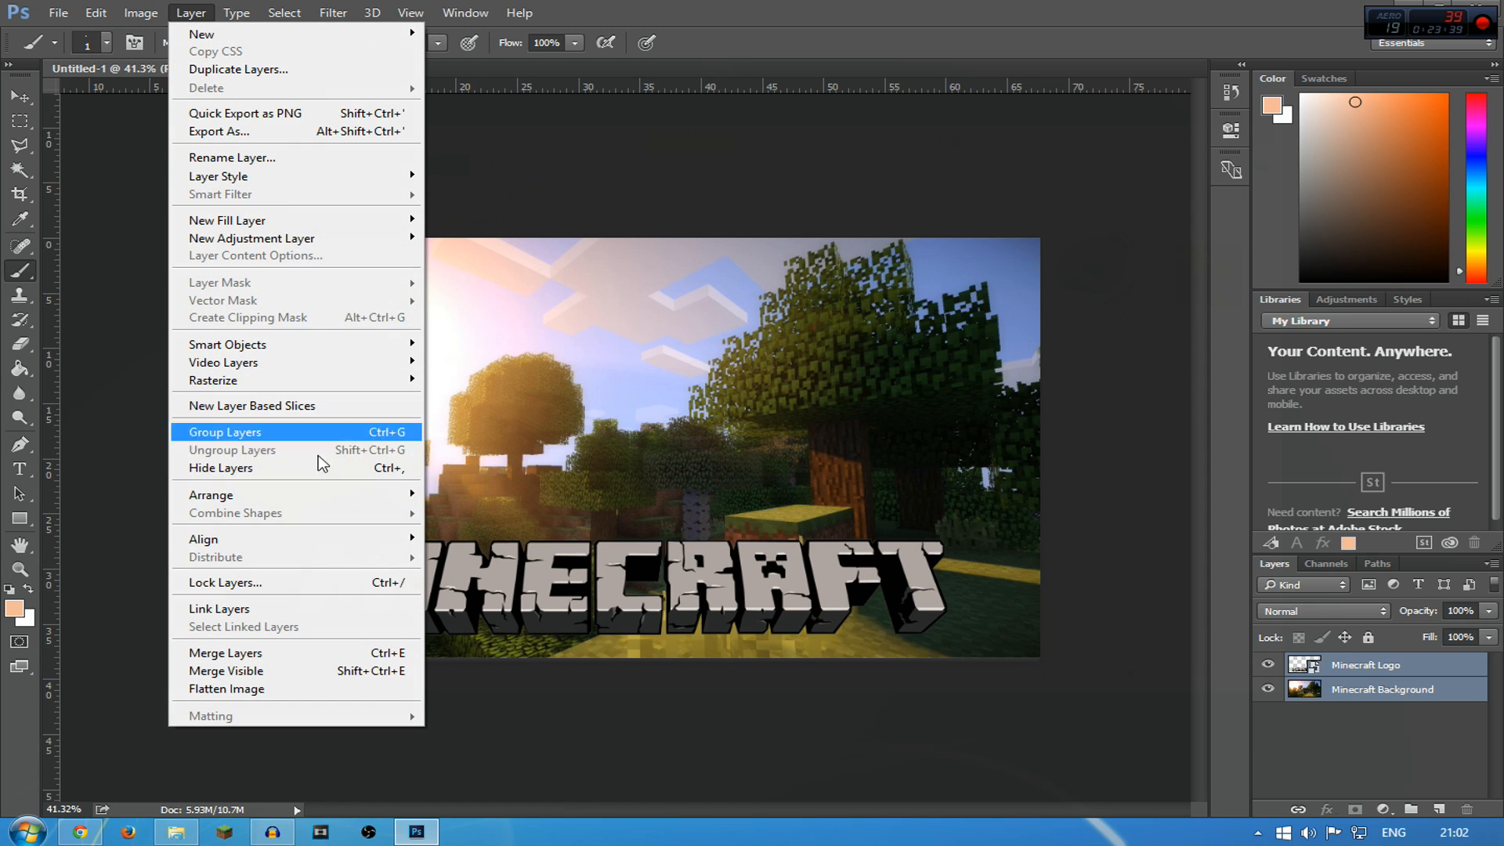
mouse_move(316, 538)
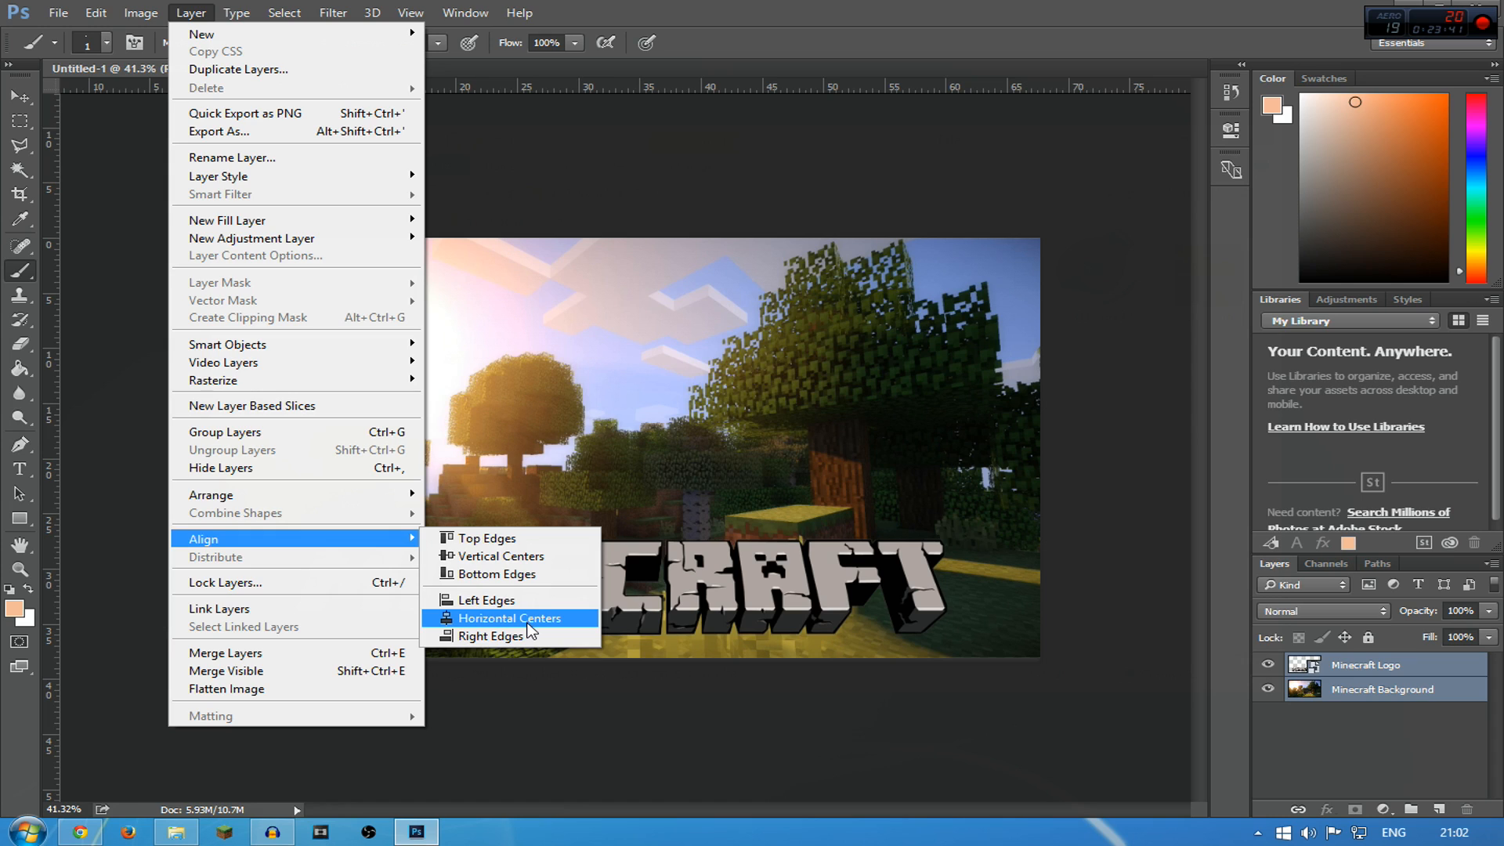
click(528, 623)
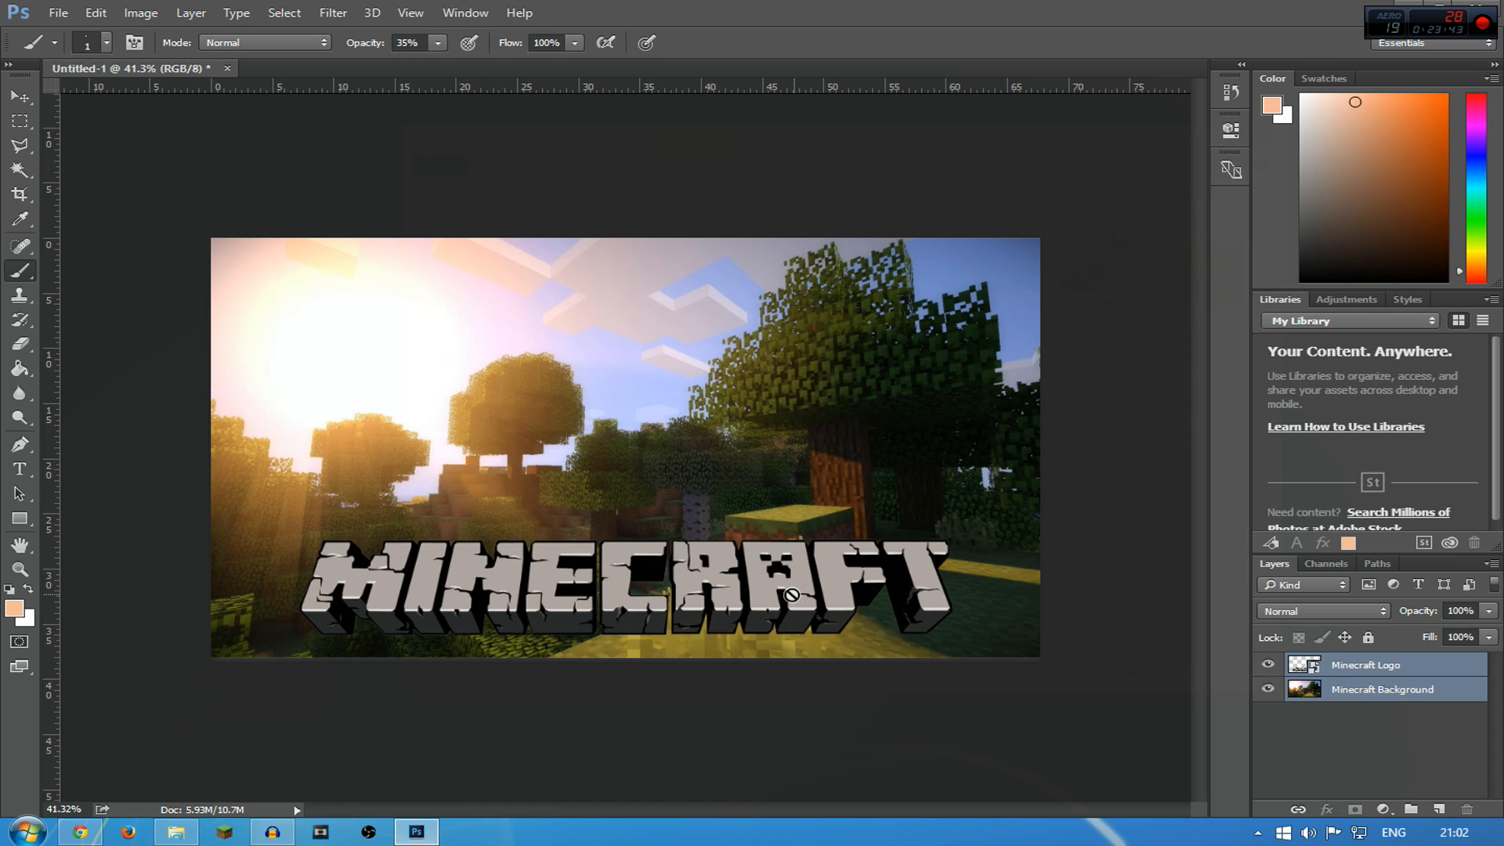
key(ctrl+z)
key(ctrl+z)
key(ctrl+z)
key(ctrl+z)
click(1343, 730)
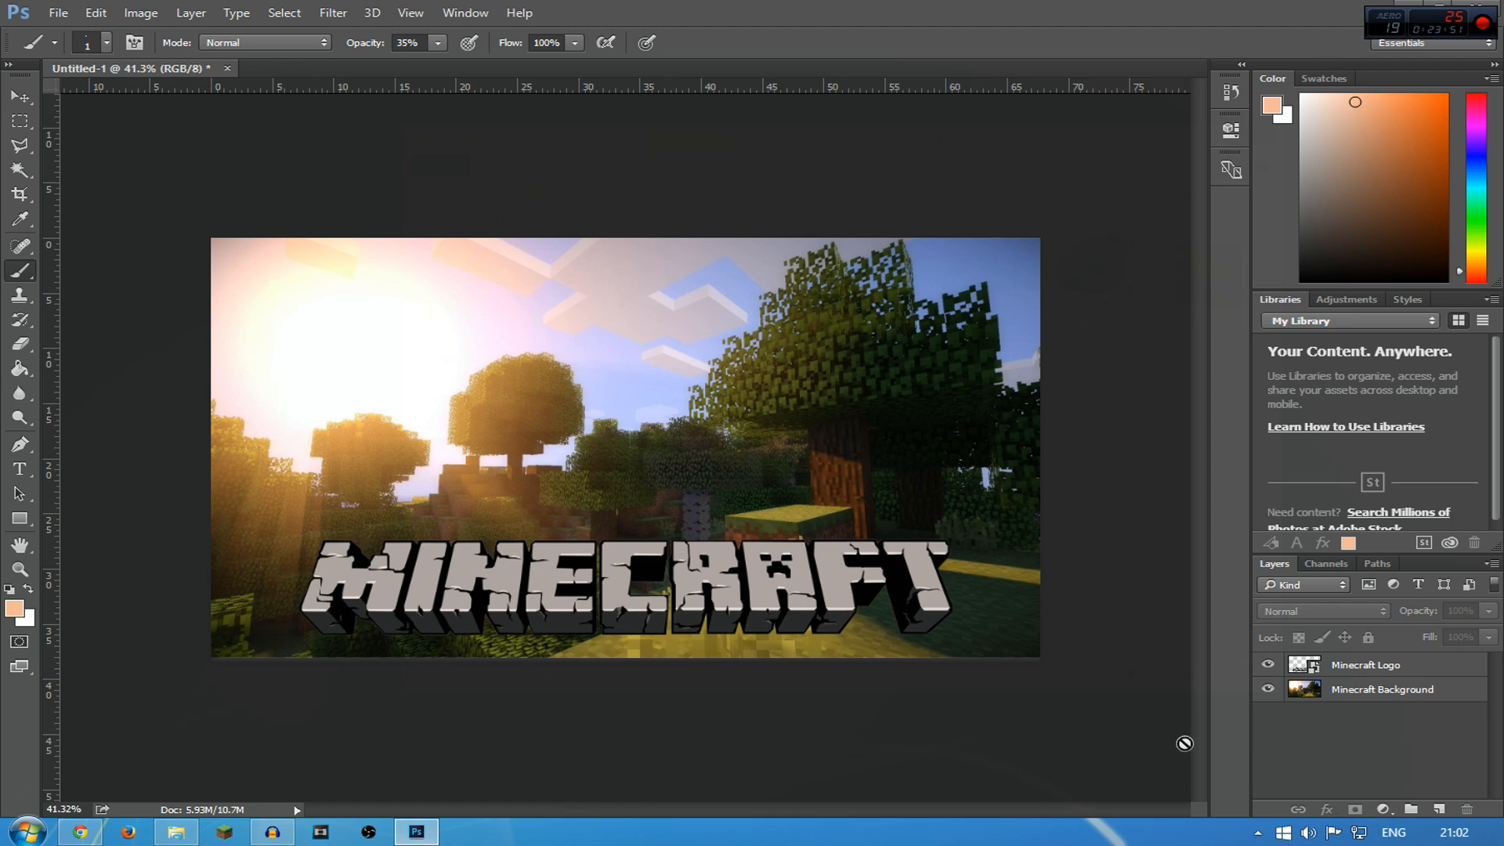
click(1432, 673)
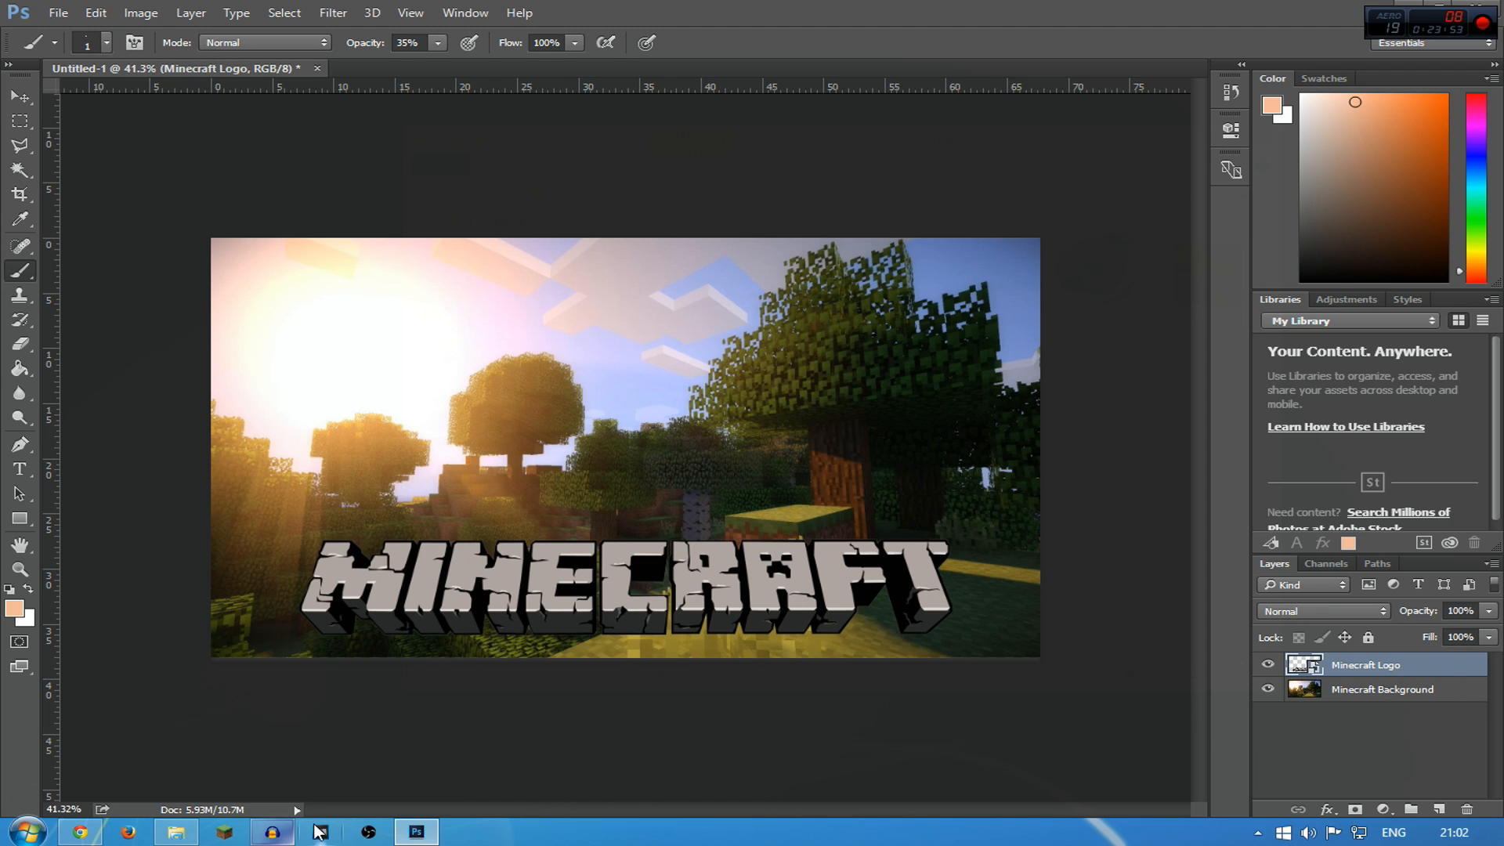
click(171, 838)
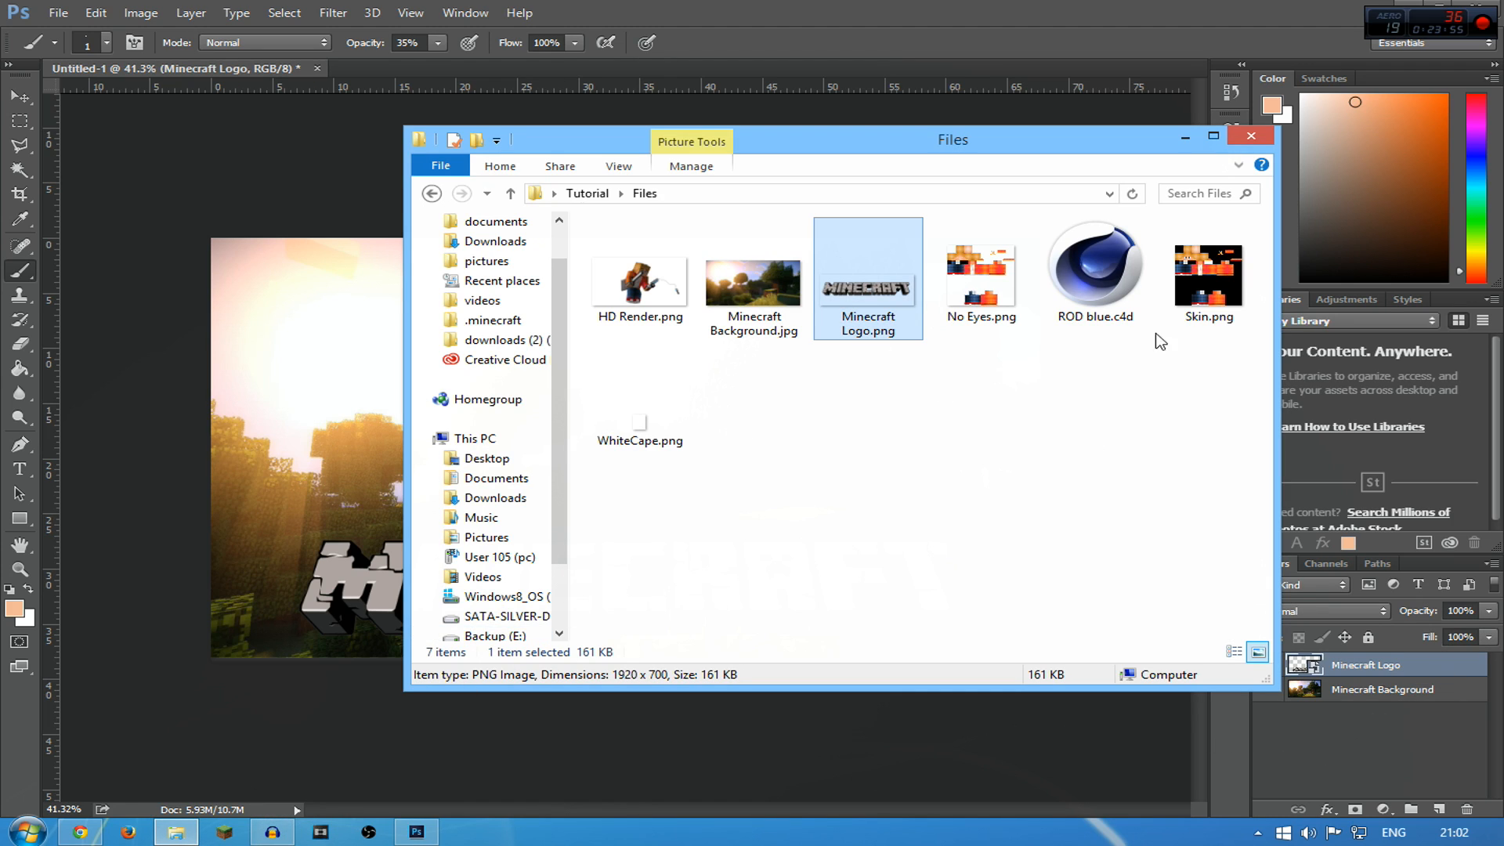
click(1250, 136)
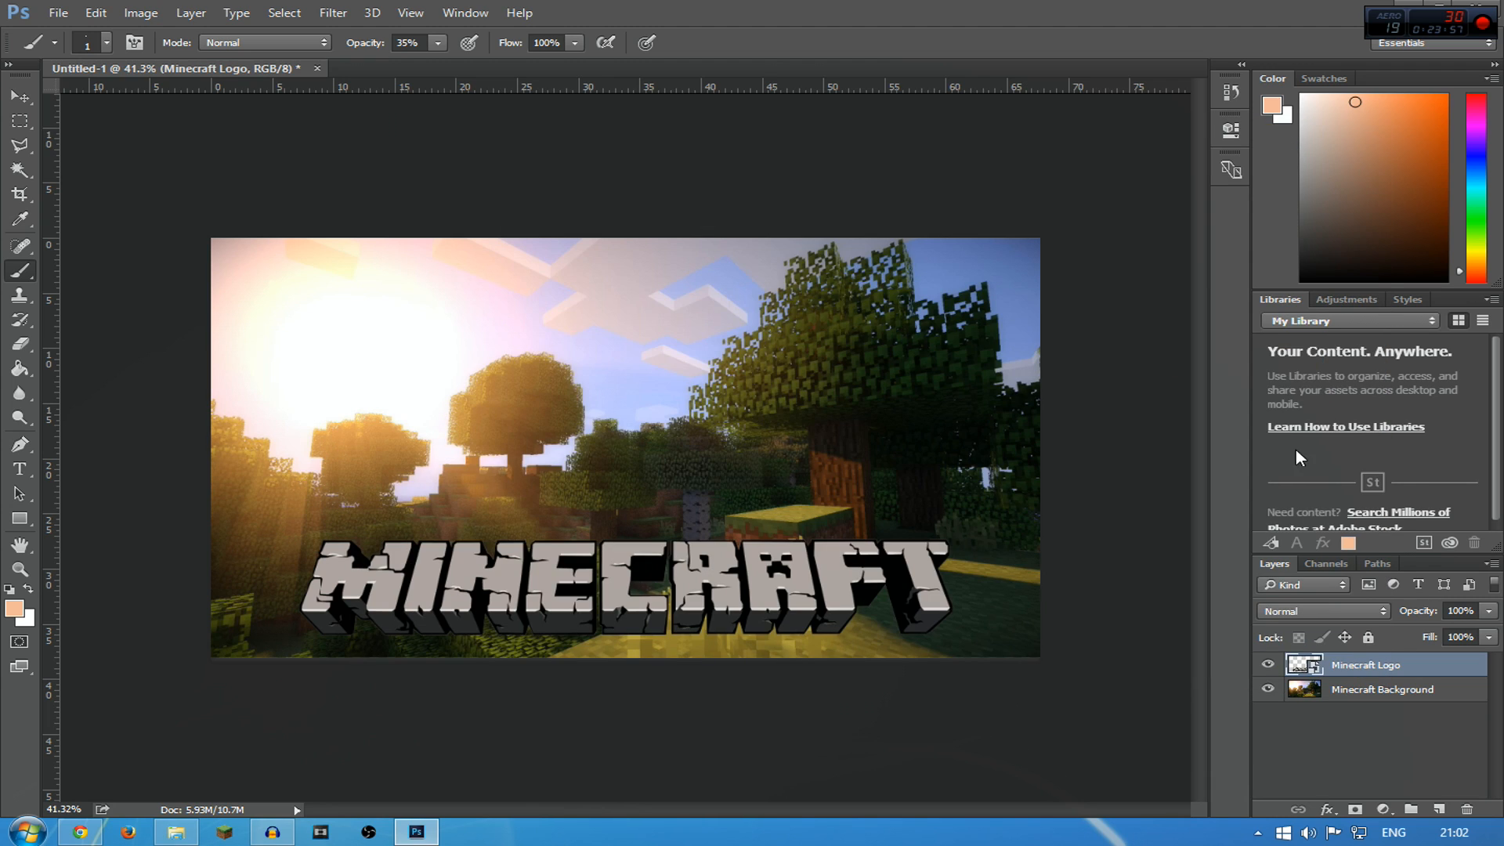
Start a text layer above the logo with the Type tool and choose the Pirate Ship Regular font
click(19, 468)
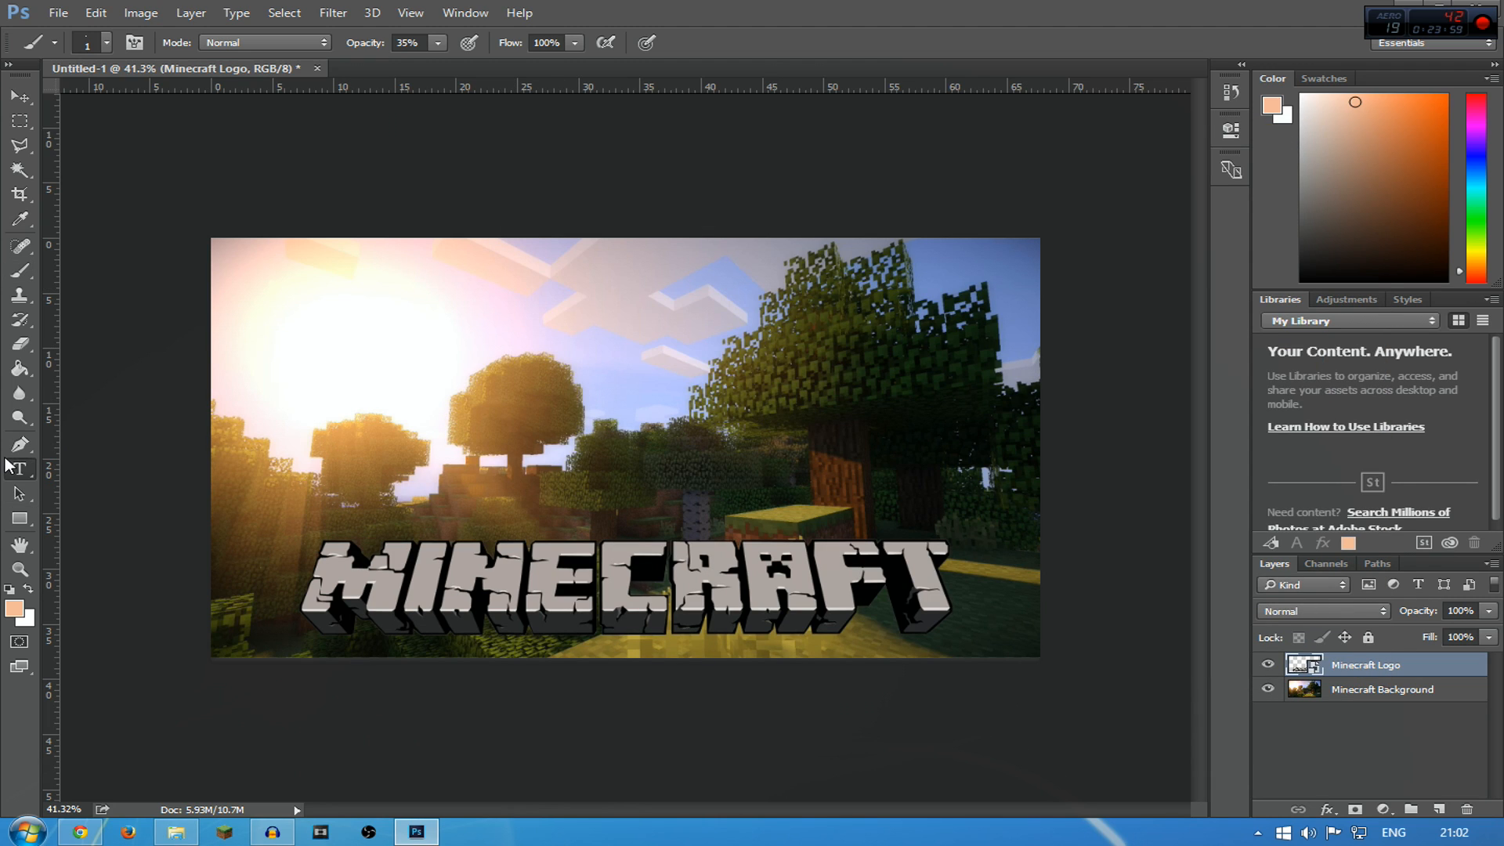
click(464, 502)
click(239, 45)
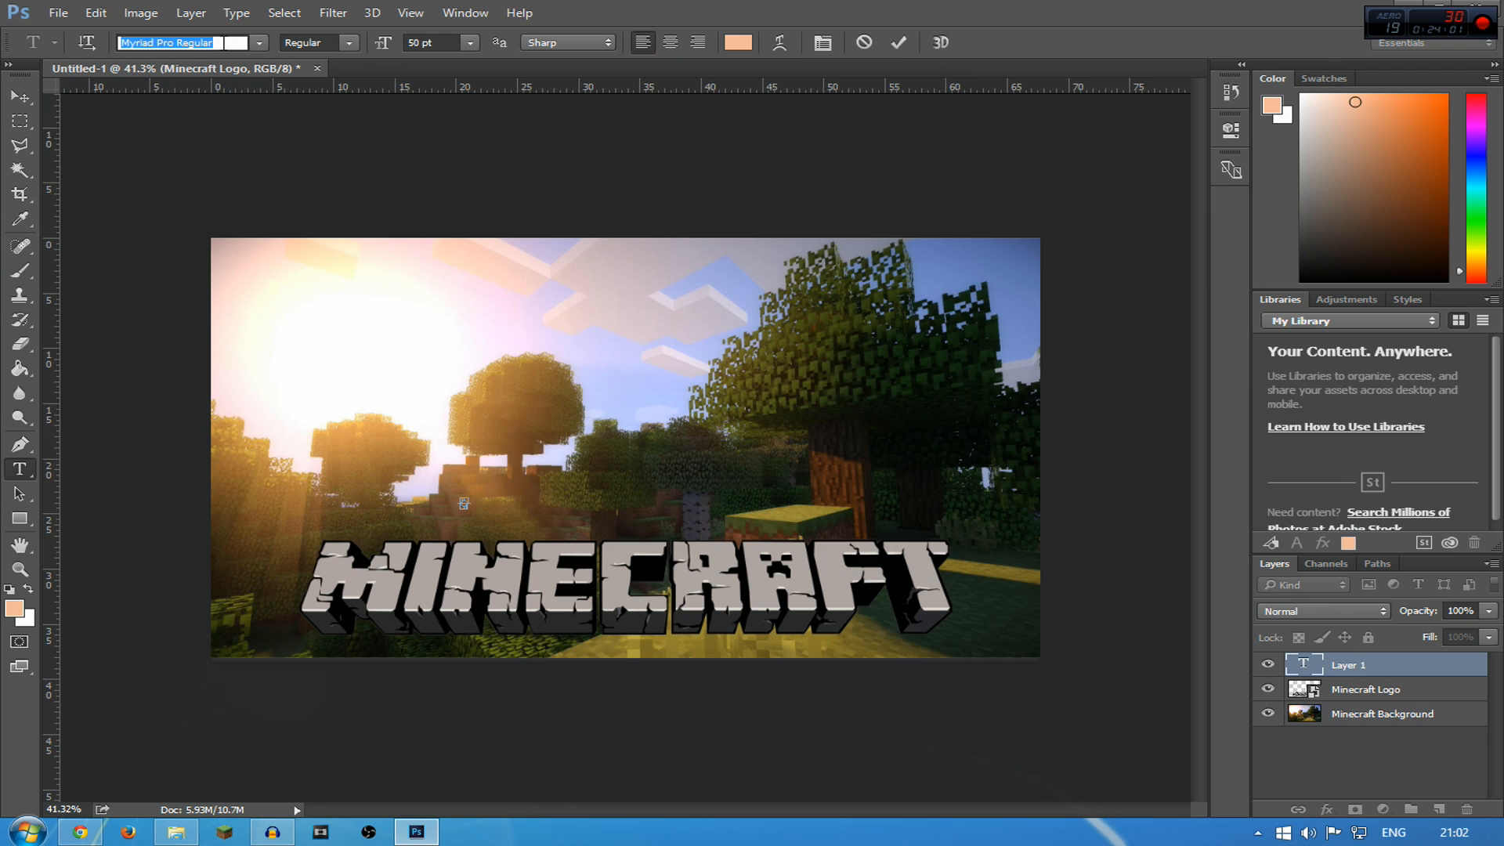
text(pira)
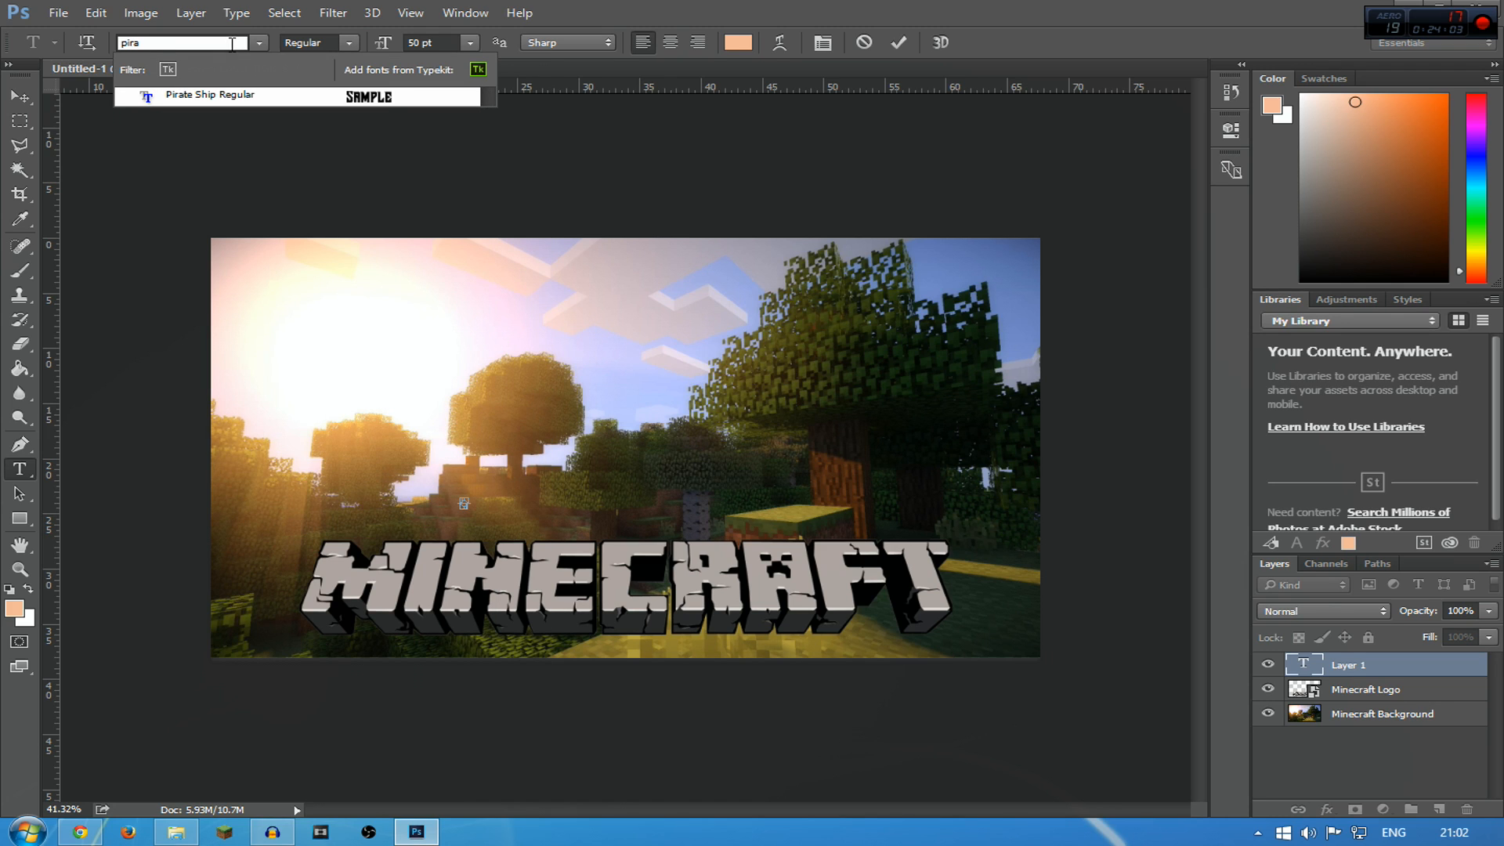
key(Return)
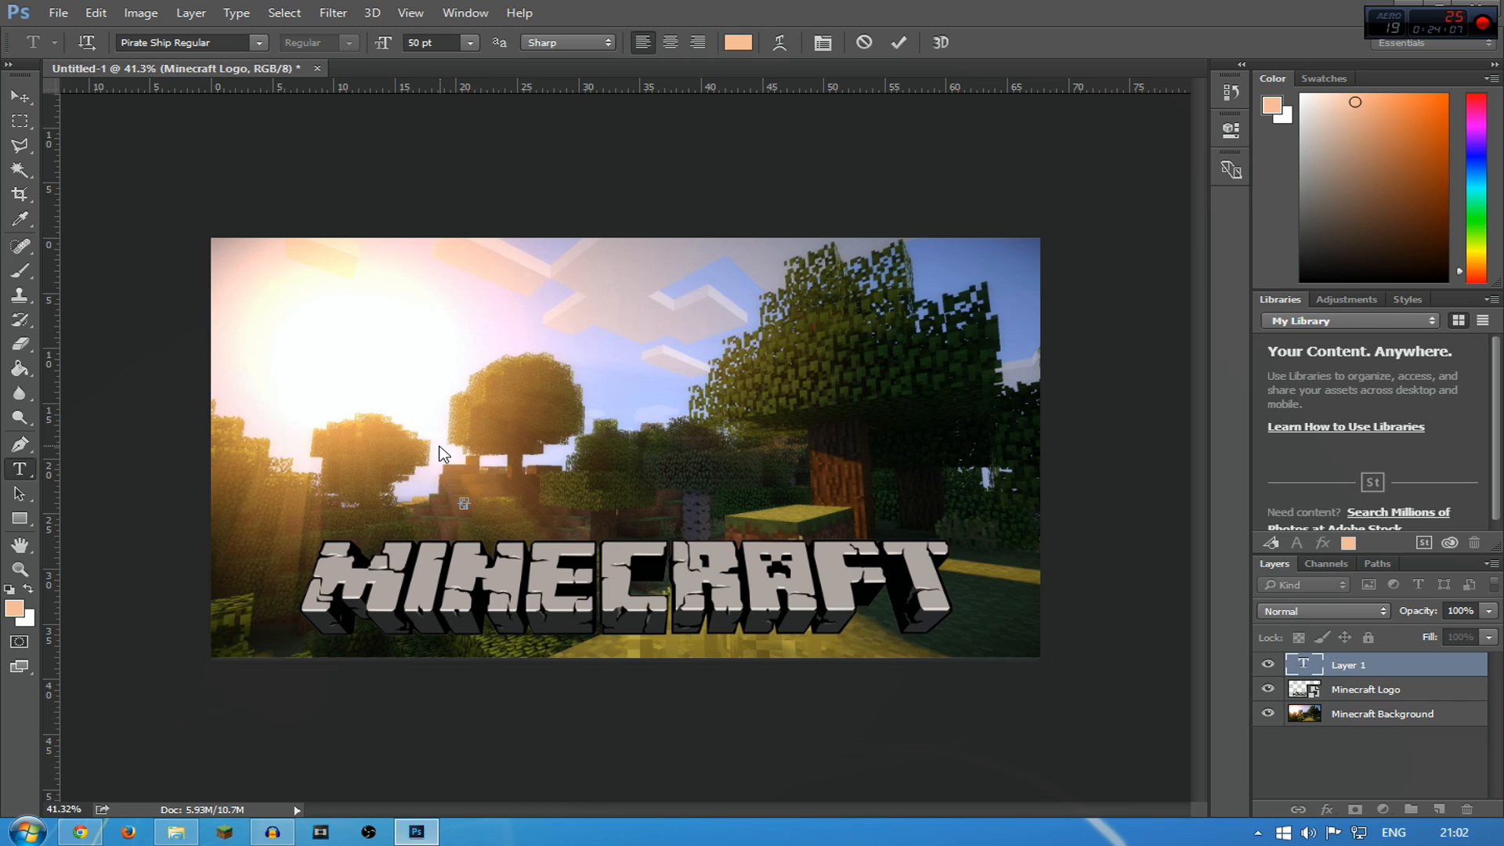
Try to set the text size to 100 pt, and delete the stray text layer E
click(445, 48)
text(100)
key(Return)
text(E)
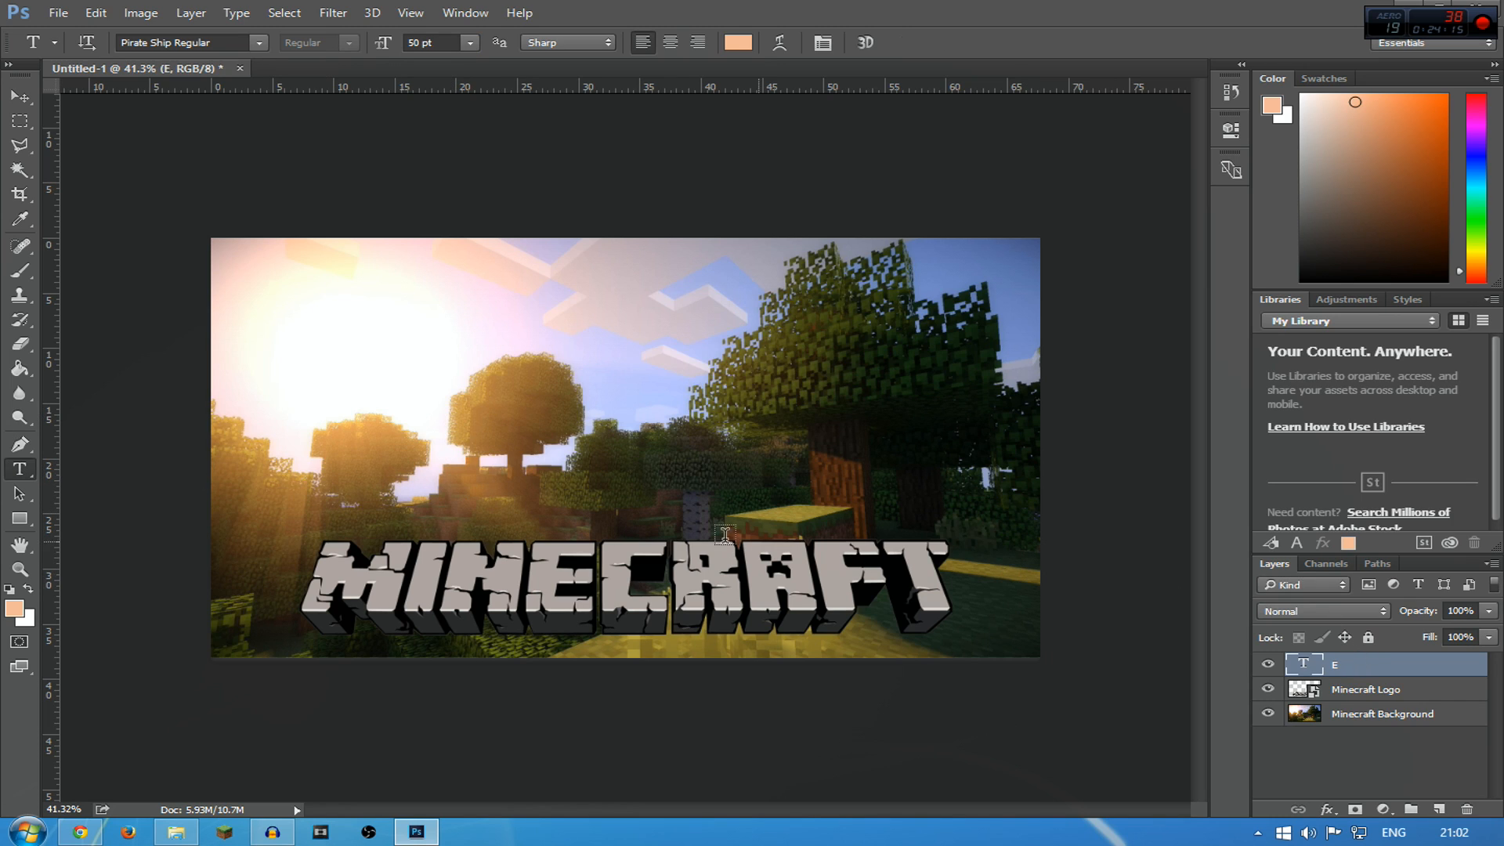
double_click(1307, 665)
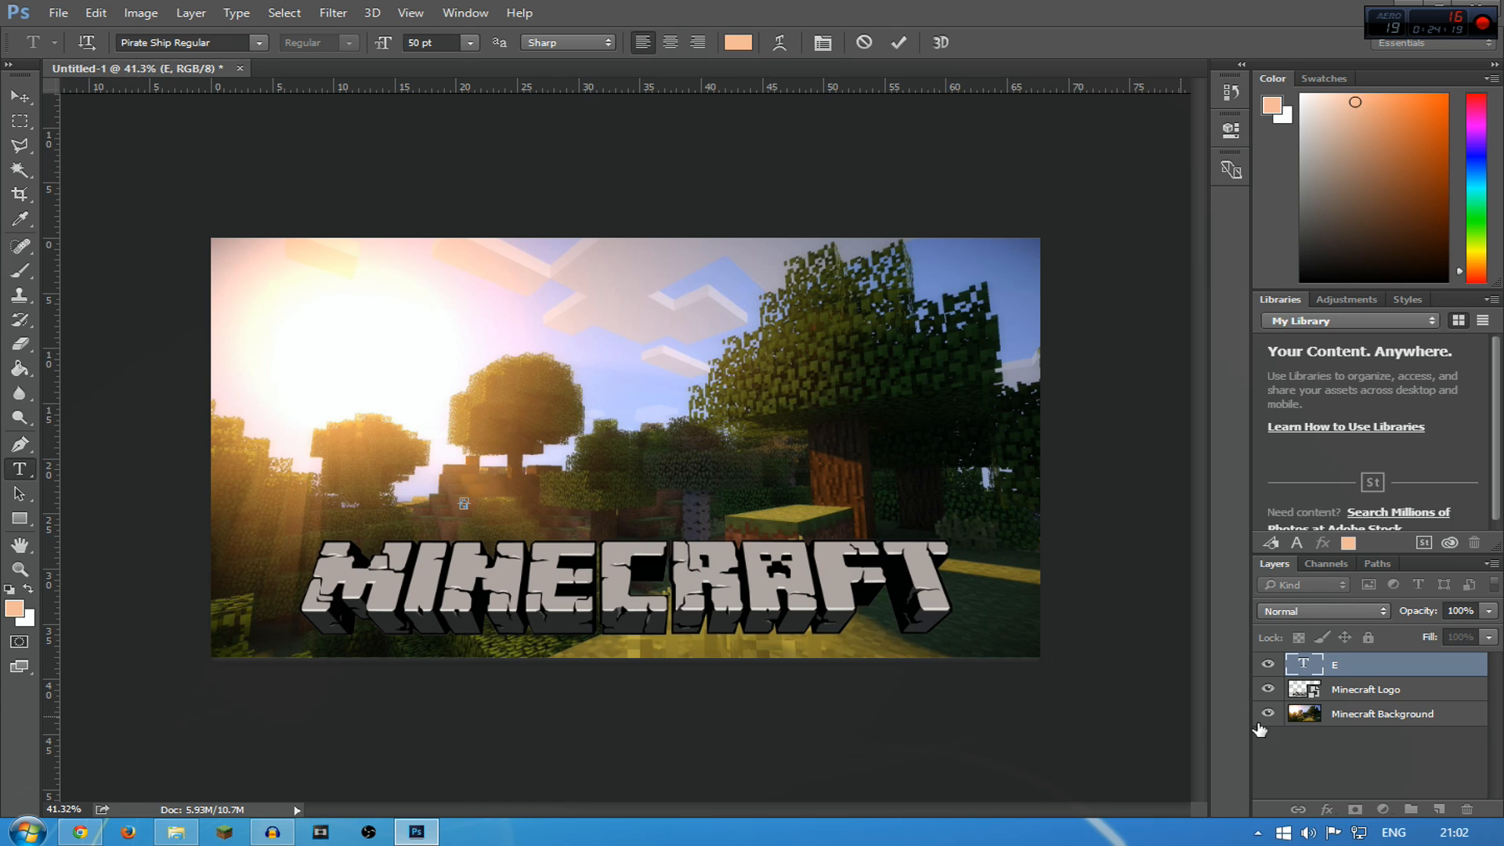
click(1393, 667)
key(Delete)
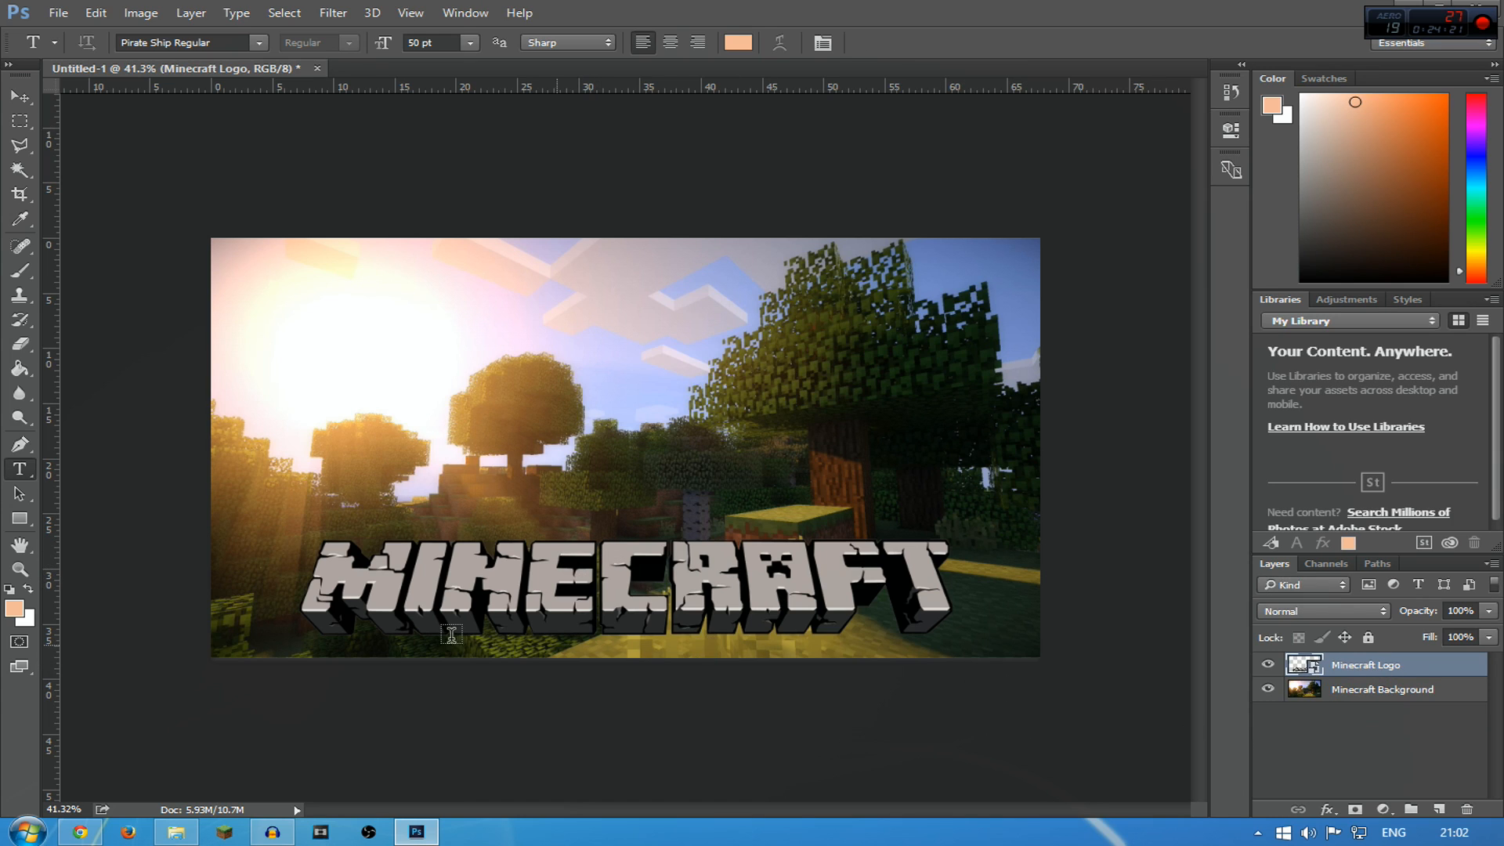
Add the text "ADVANCED THUMBNAIL" at 100 pt and move it directly above the Minecraft logo
click(472, 478)
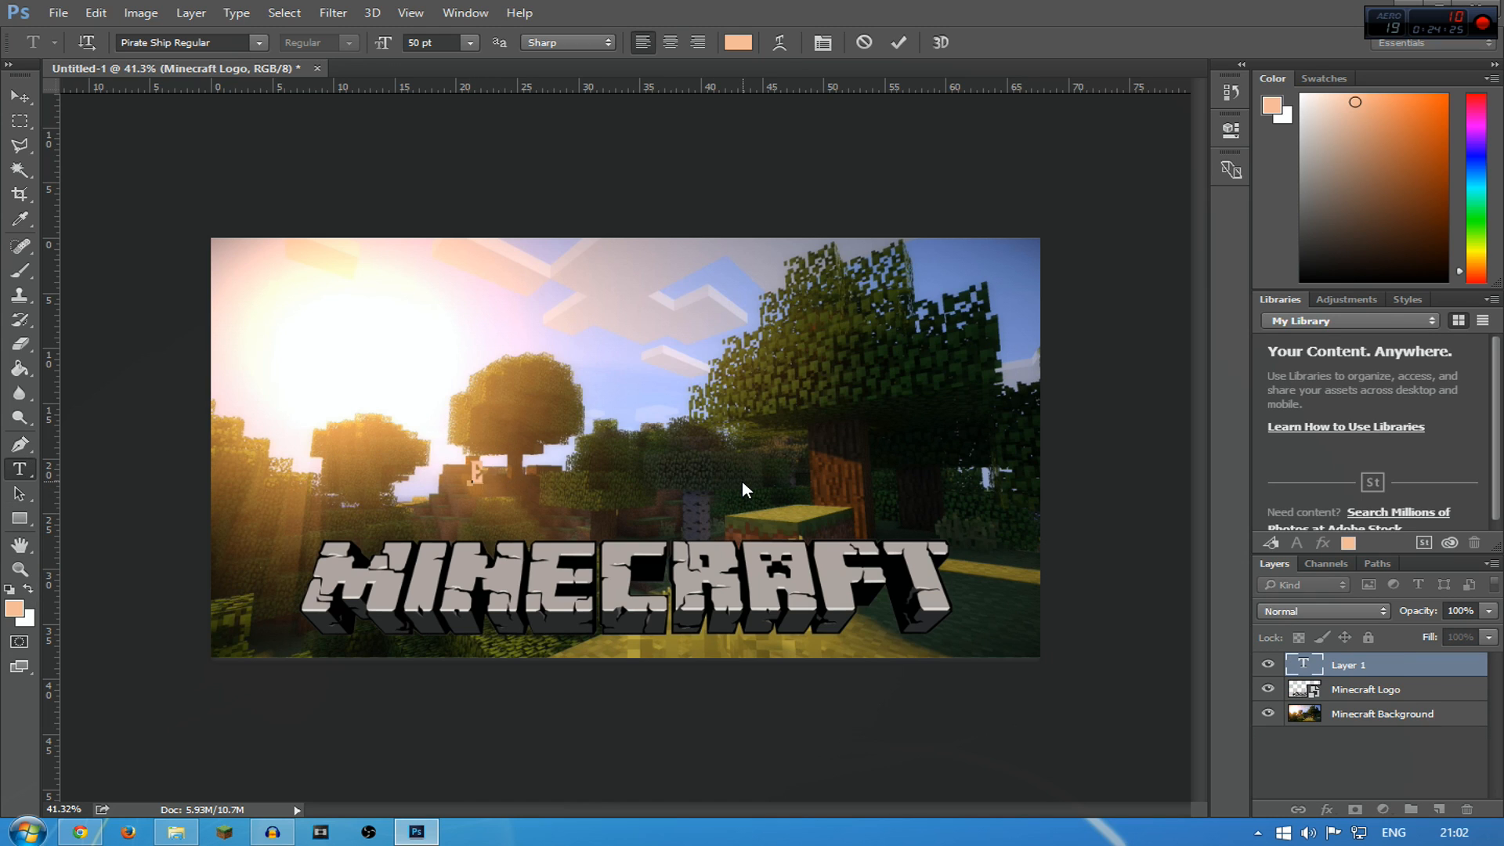
click(437, 42)
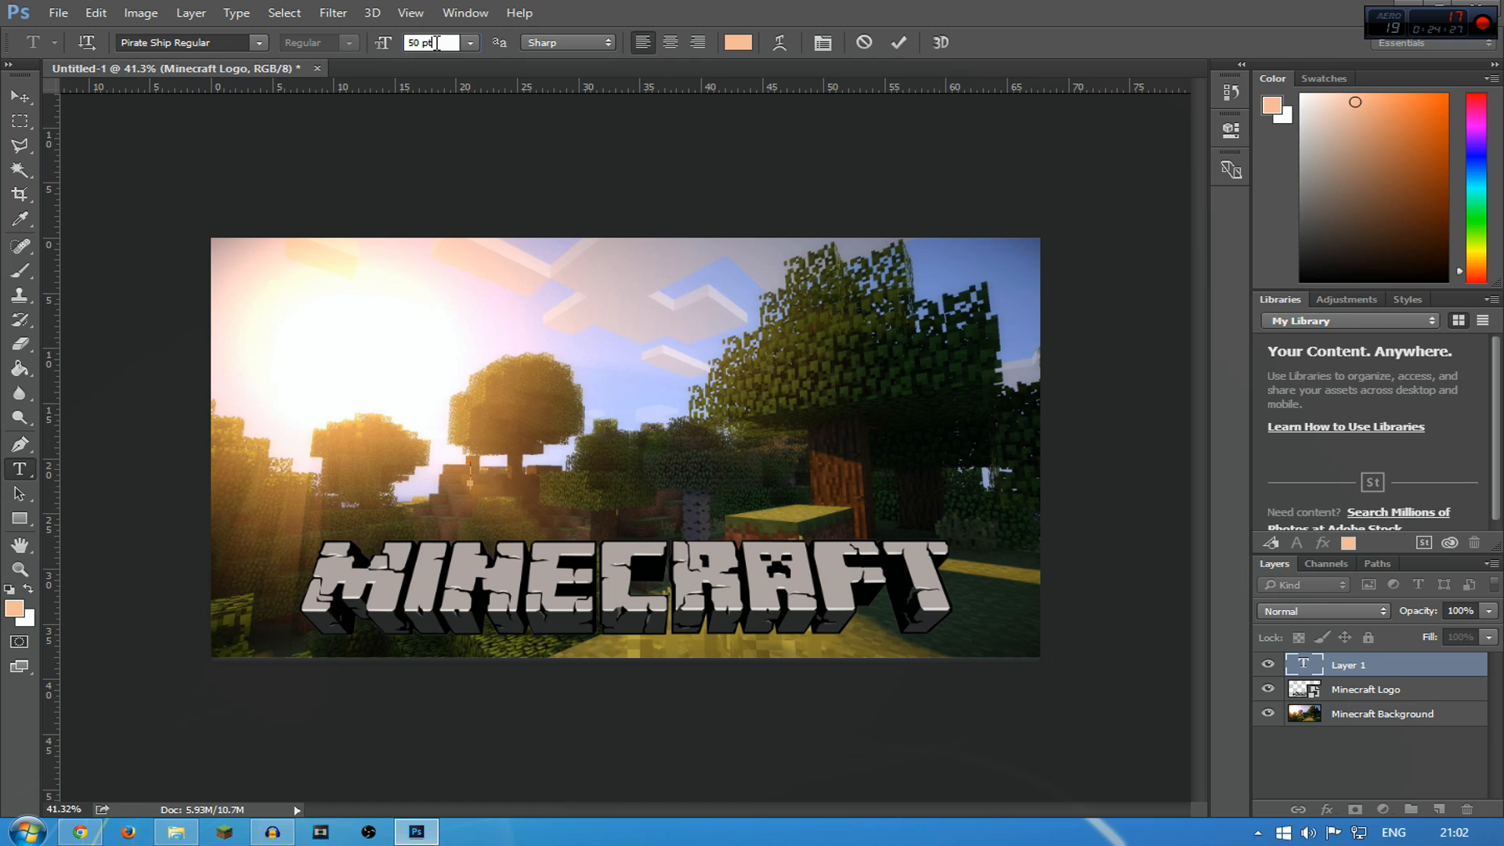
double_click(437, 43)
text(100)
key(Return)
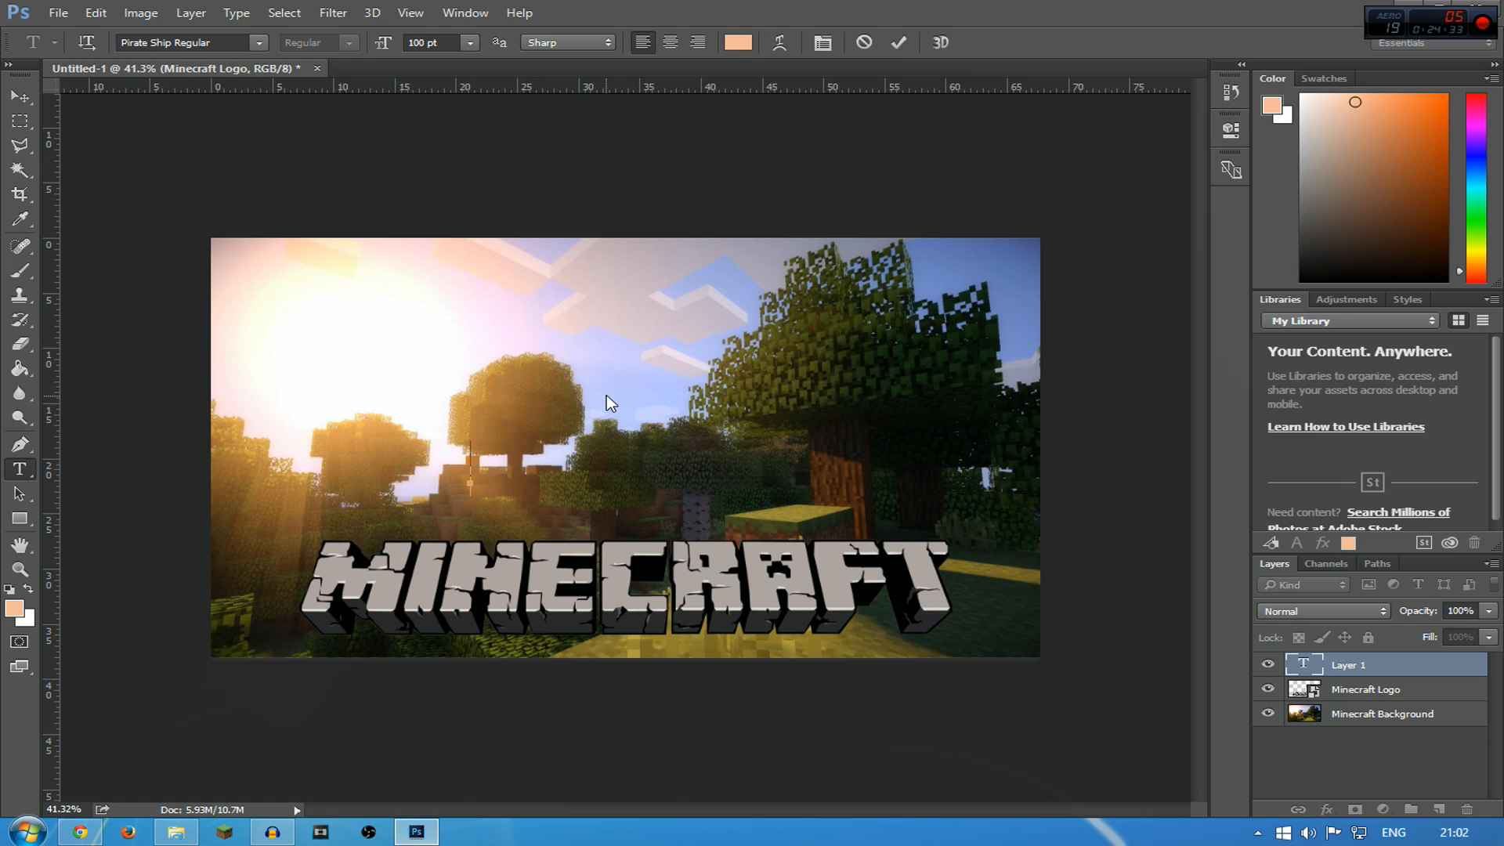
text(A)
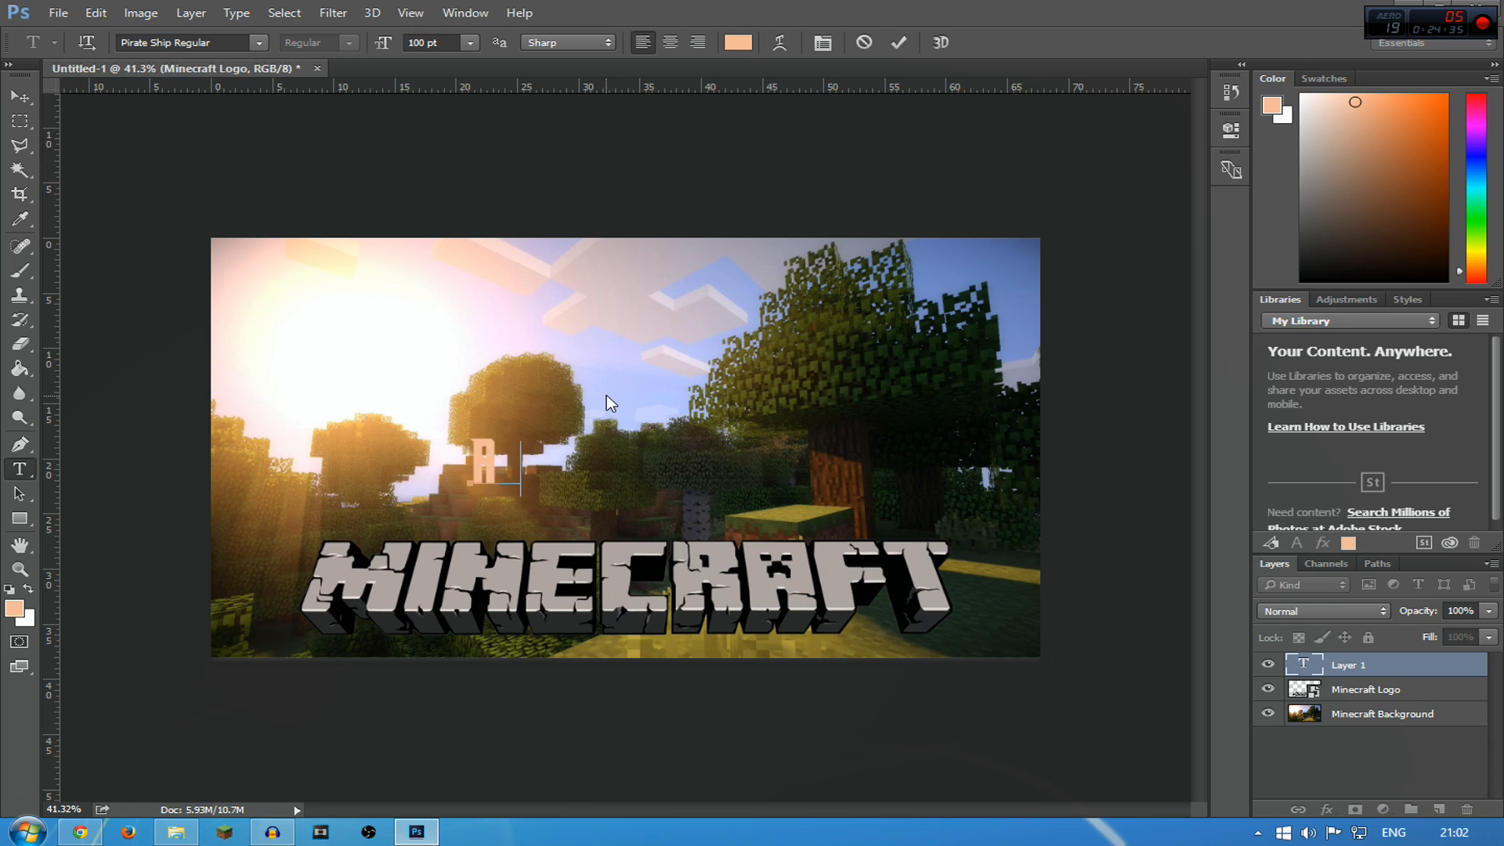
text(DVANCED THUMBNAIL)
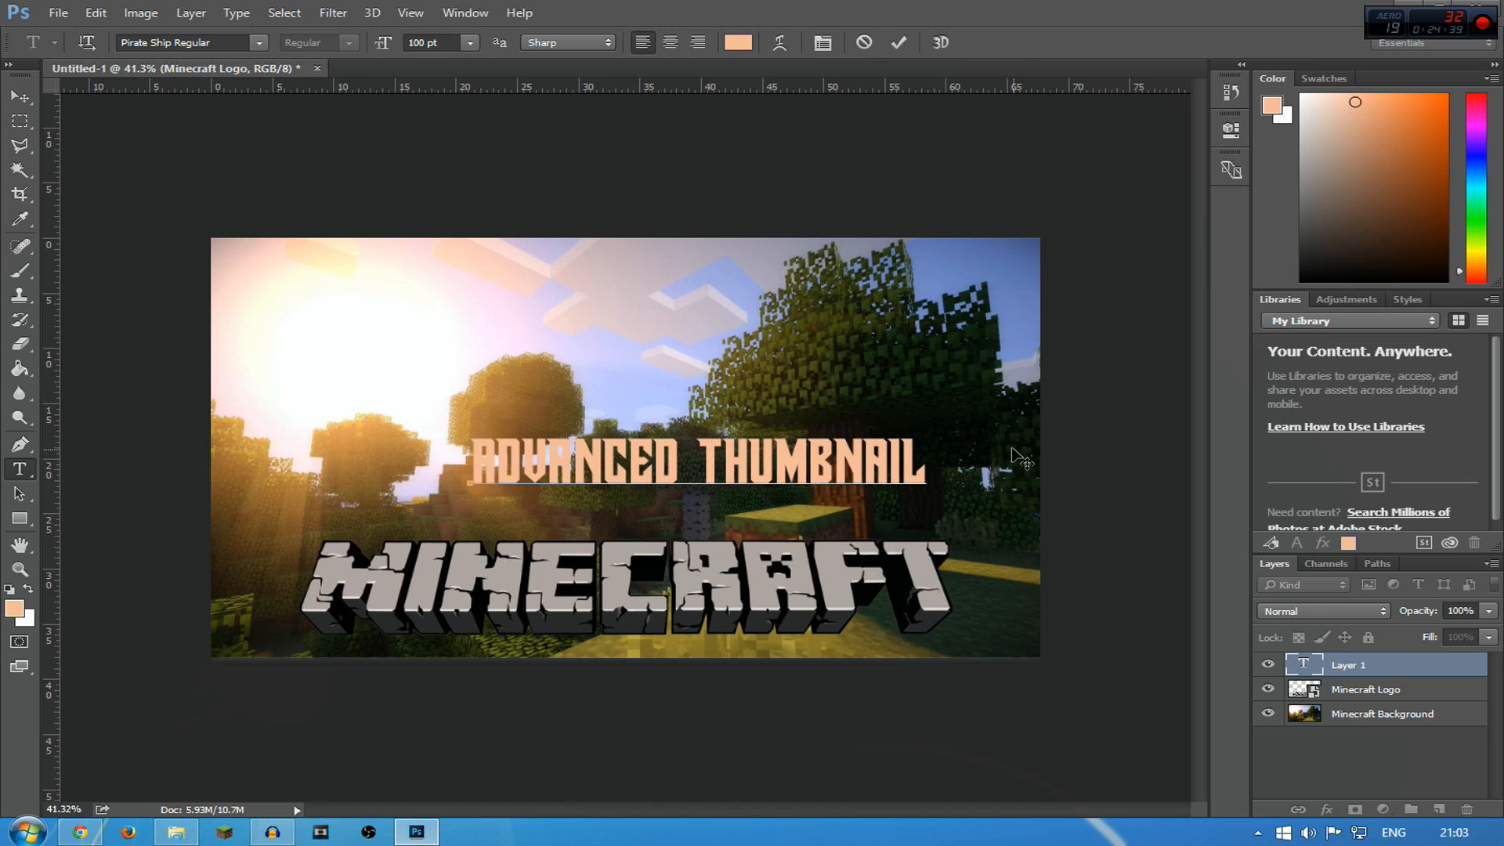
drag(1010, 450, 958, 504)
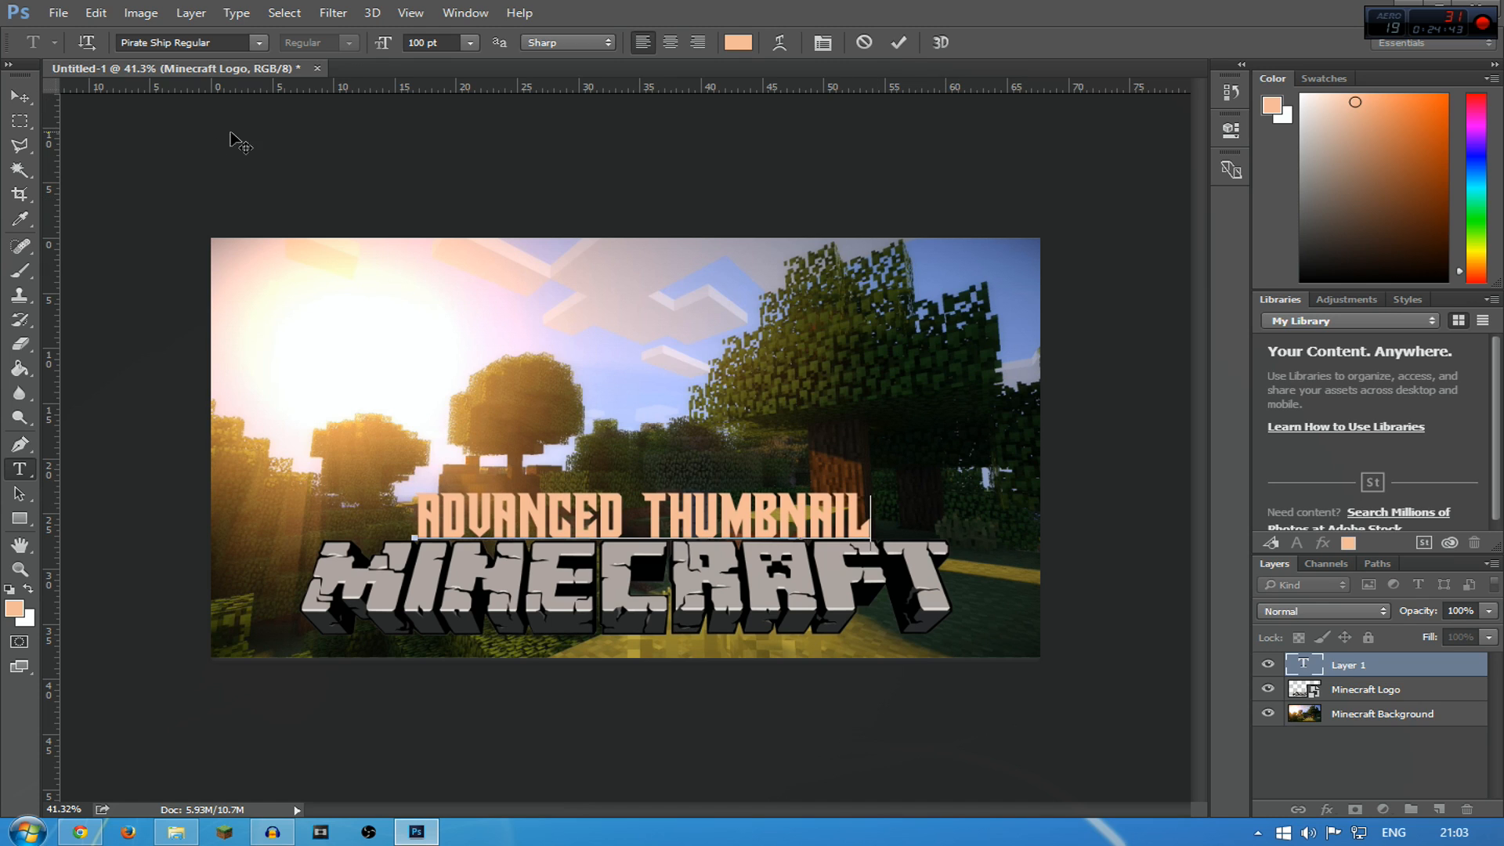
Change the font of the whole ADVANCED THUMBNAIL text to Chunq Regular
drag(494, 536, 852, 543)
click(852, 542)
key(ctrl+a)
click(237, 39)
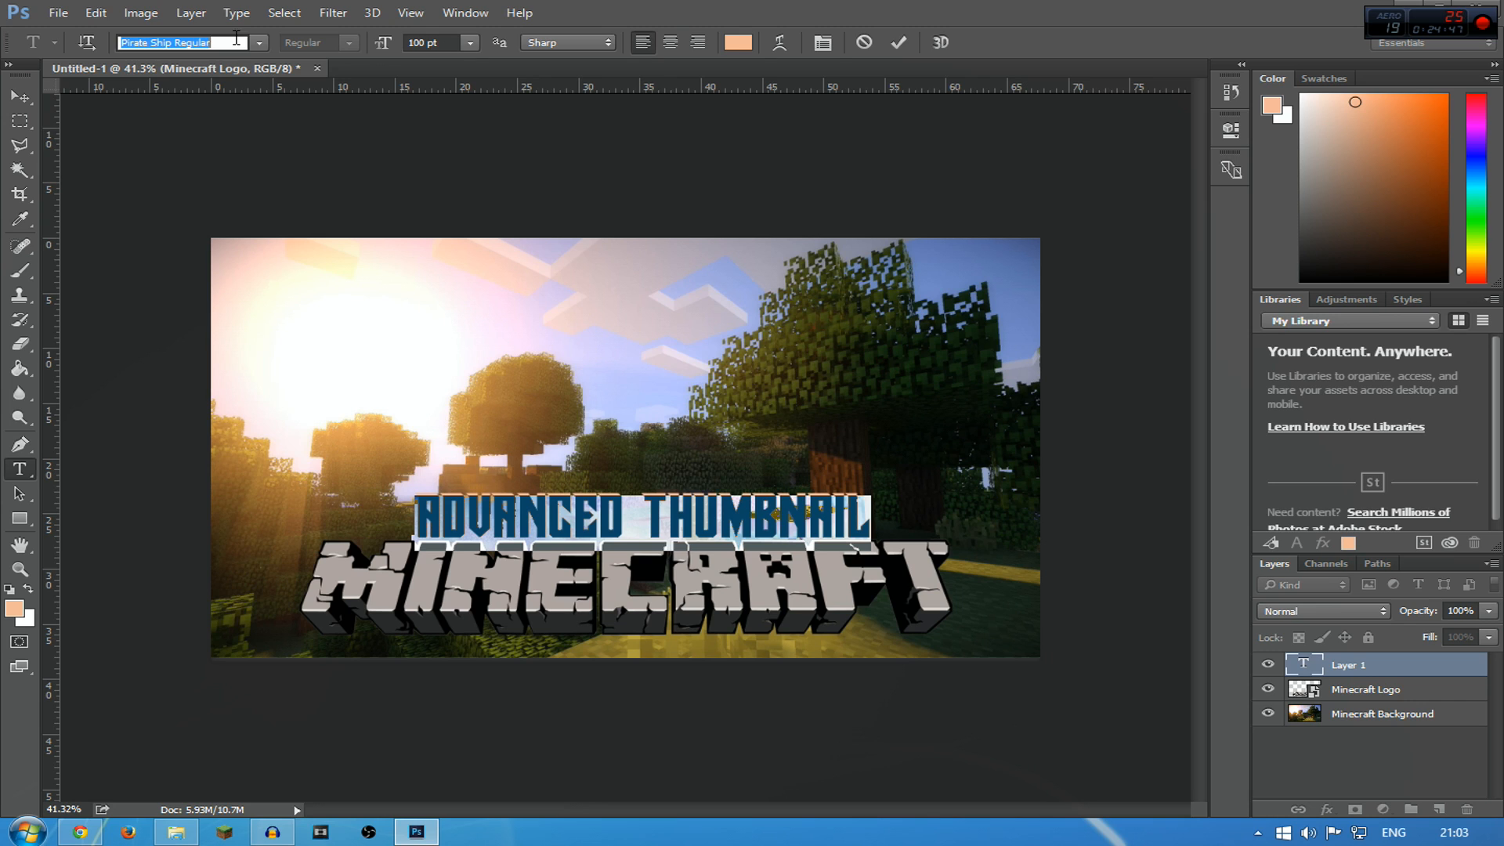
text(chun)
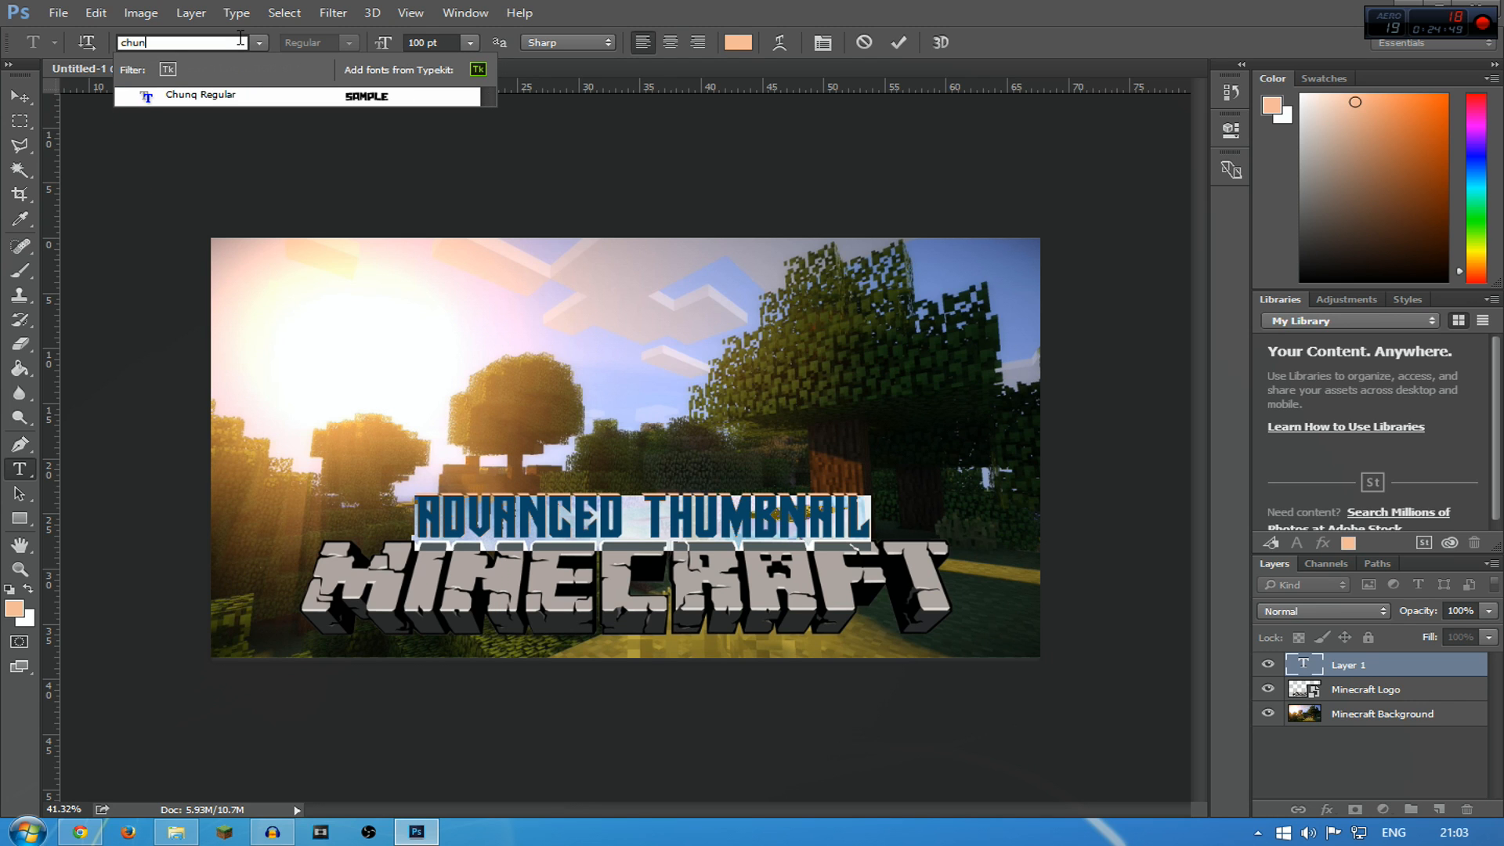
click(215, 94)
click(722, 509)
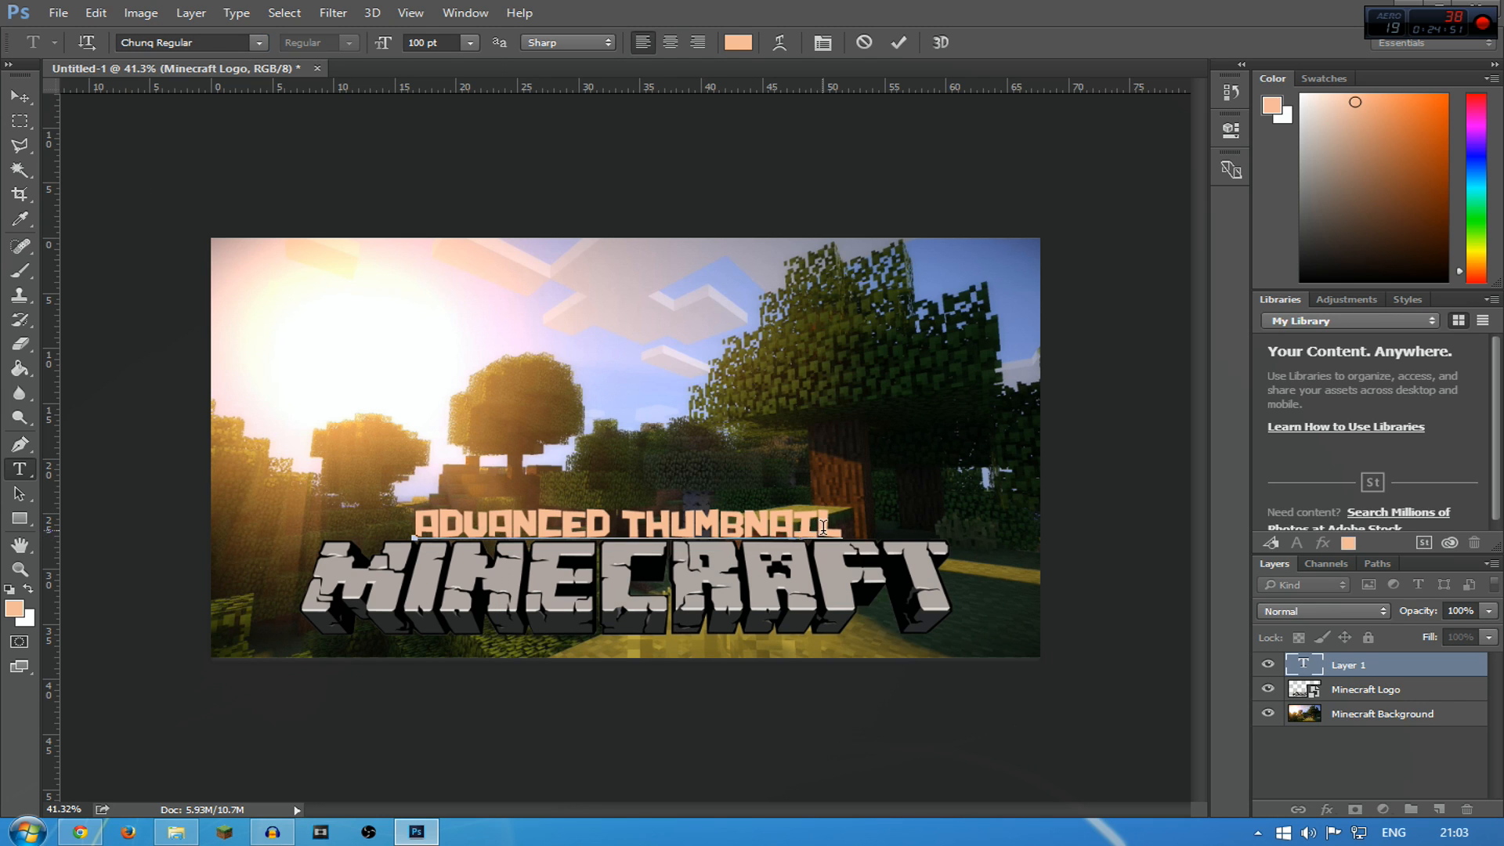
Change the font of the whole ADVANCED THUMBNAIL text to SF Espresso Shack Bold Italic
key(ctrl+a)
click(222, 37)
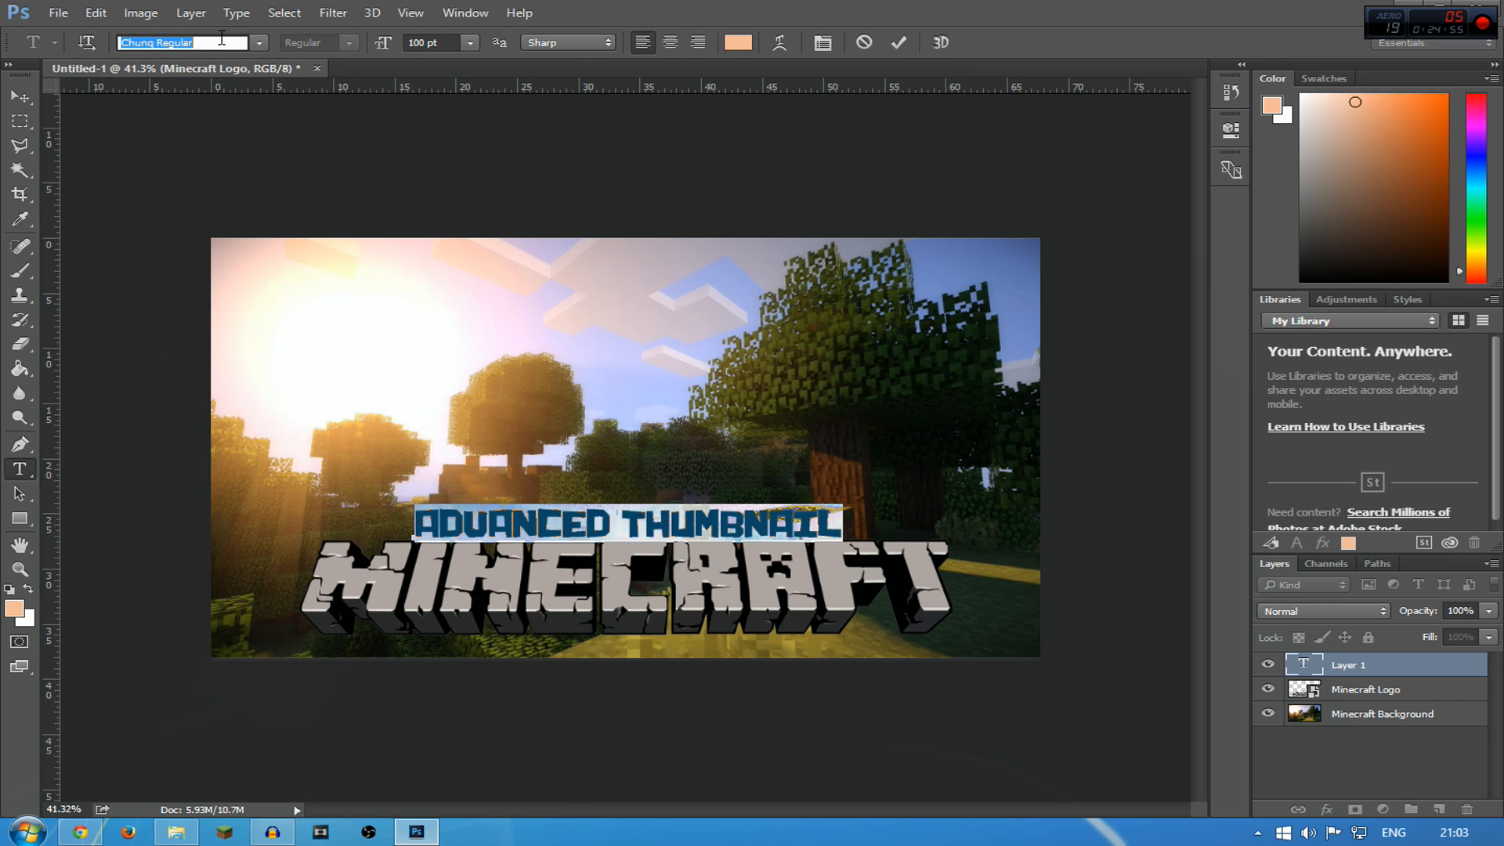
text(e)
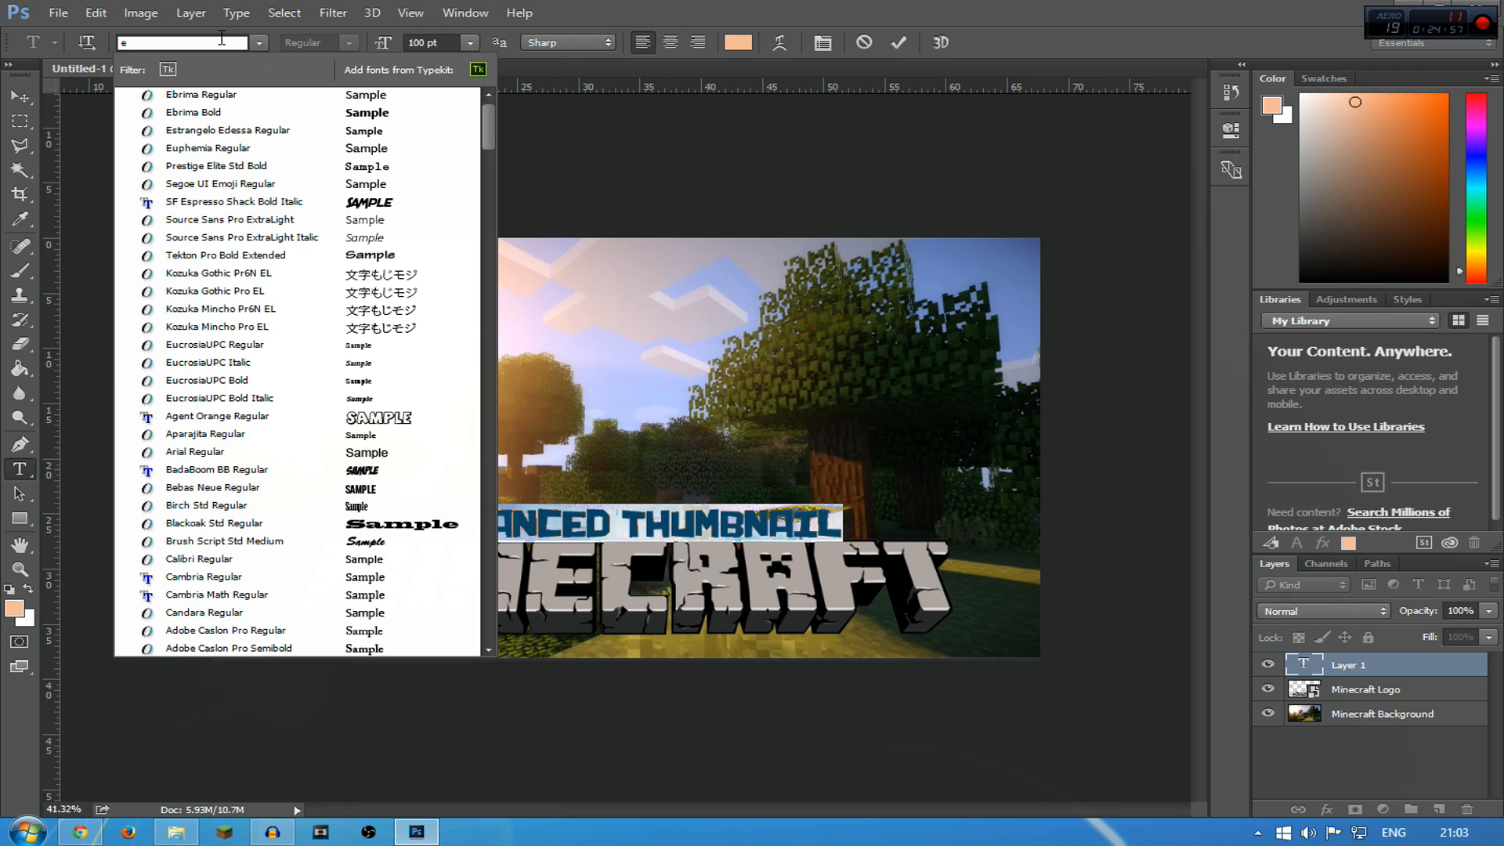
key(BackSpace)
text(sf)
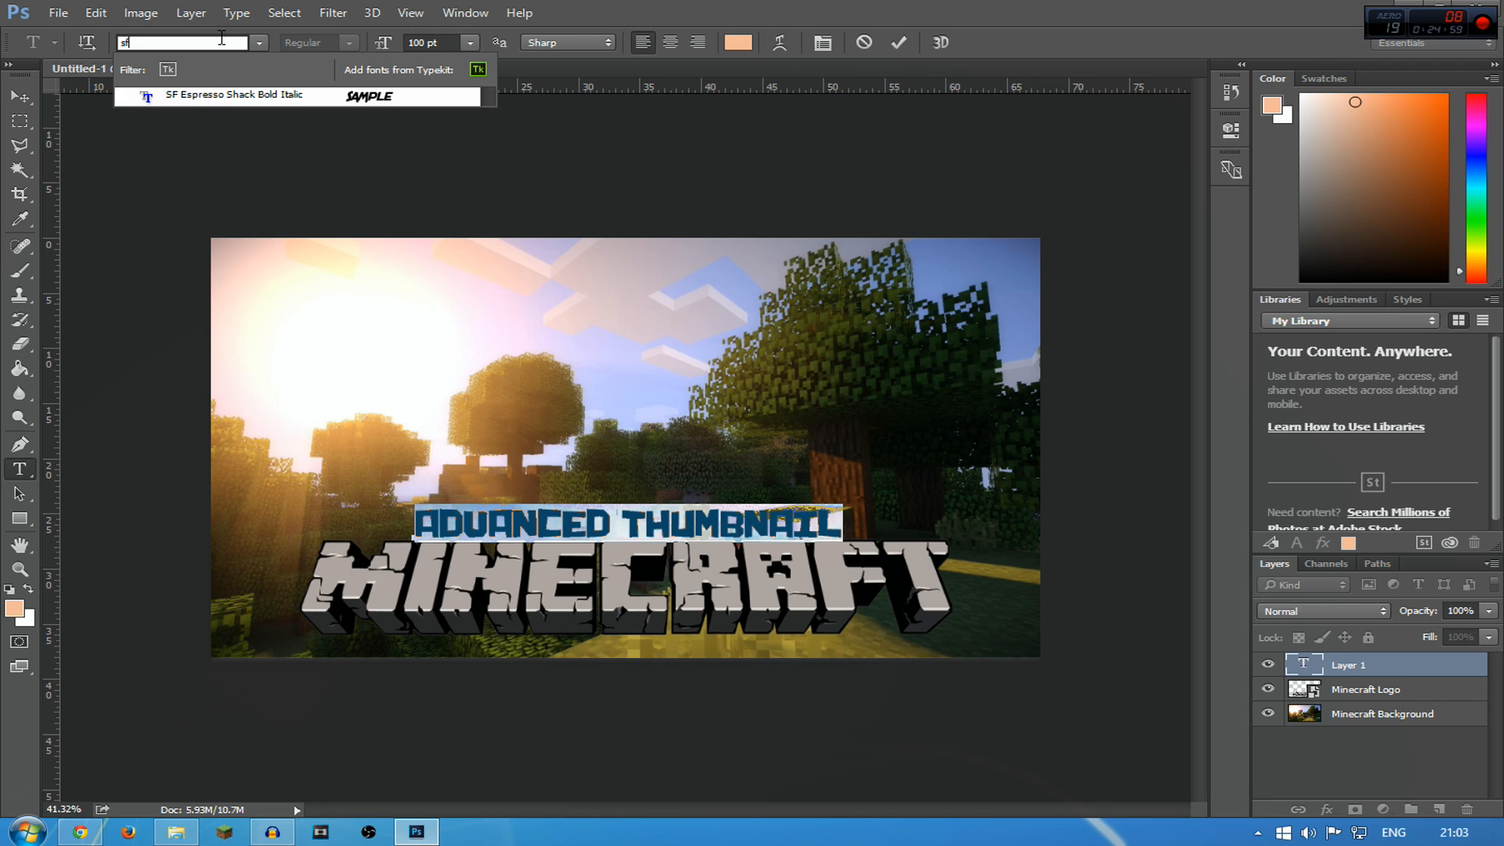
click(252, 94)
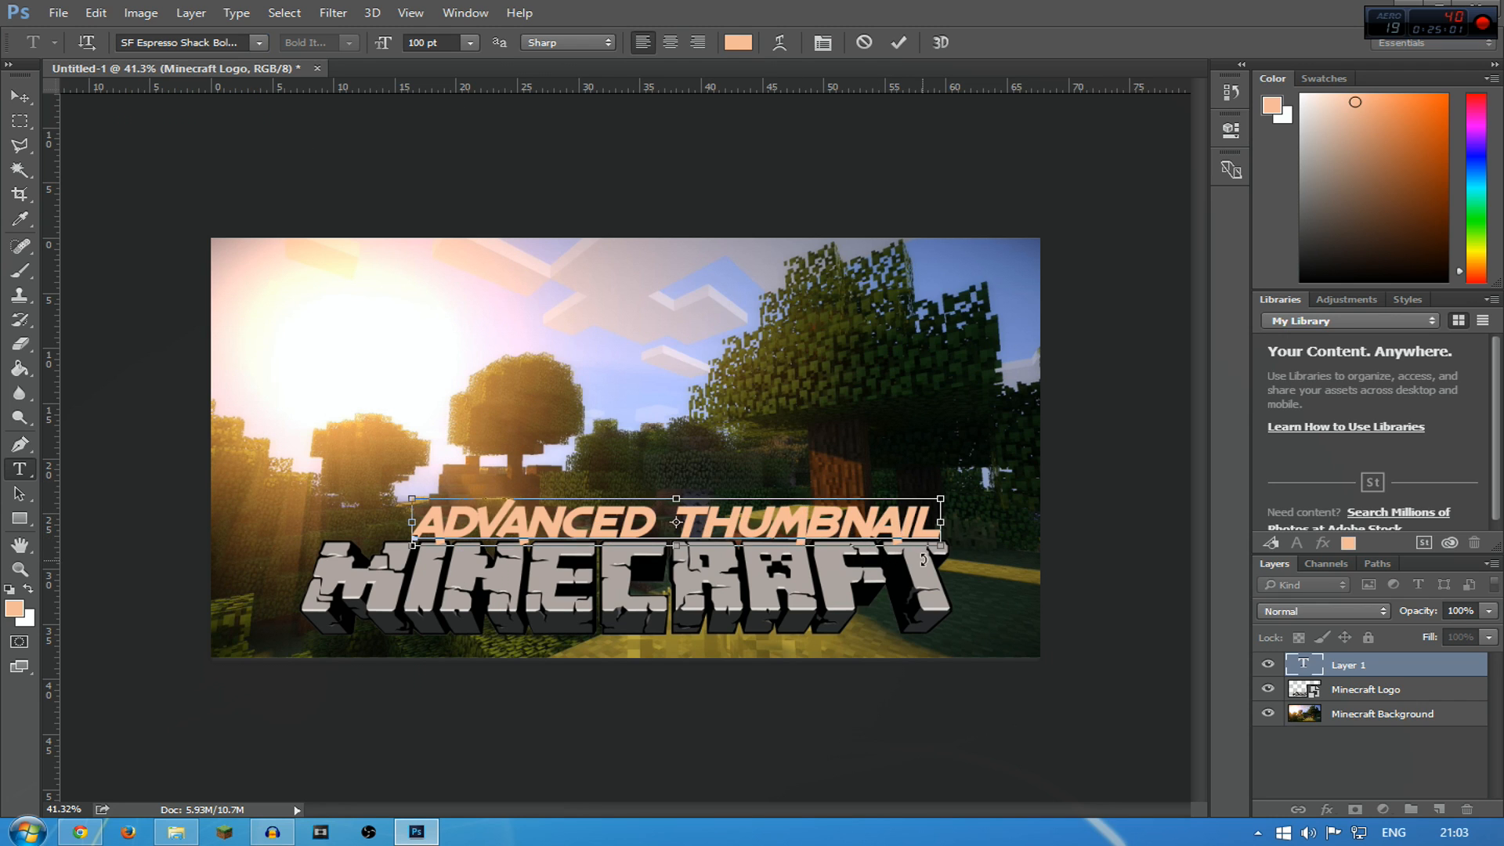
Shift the ADVANCED THUMBNAIL text left so it sits roughly centred above the Minecraft logo, and commit the text edit
click(895, 519)
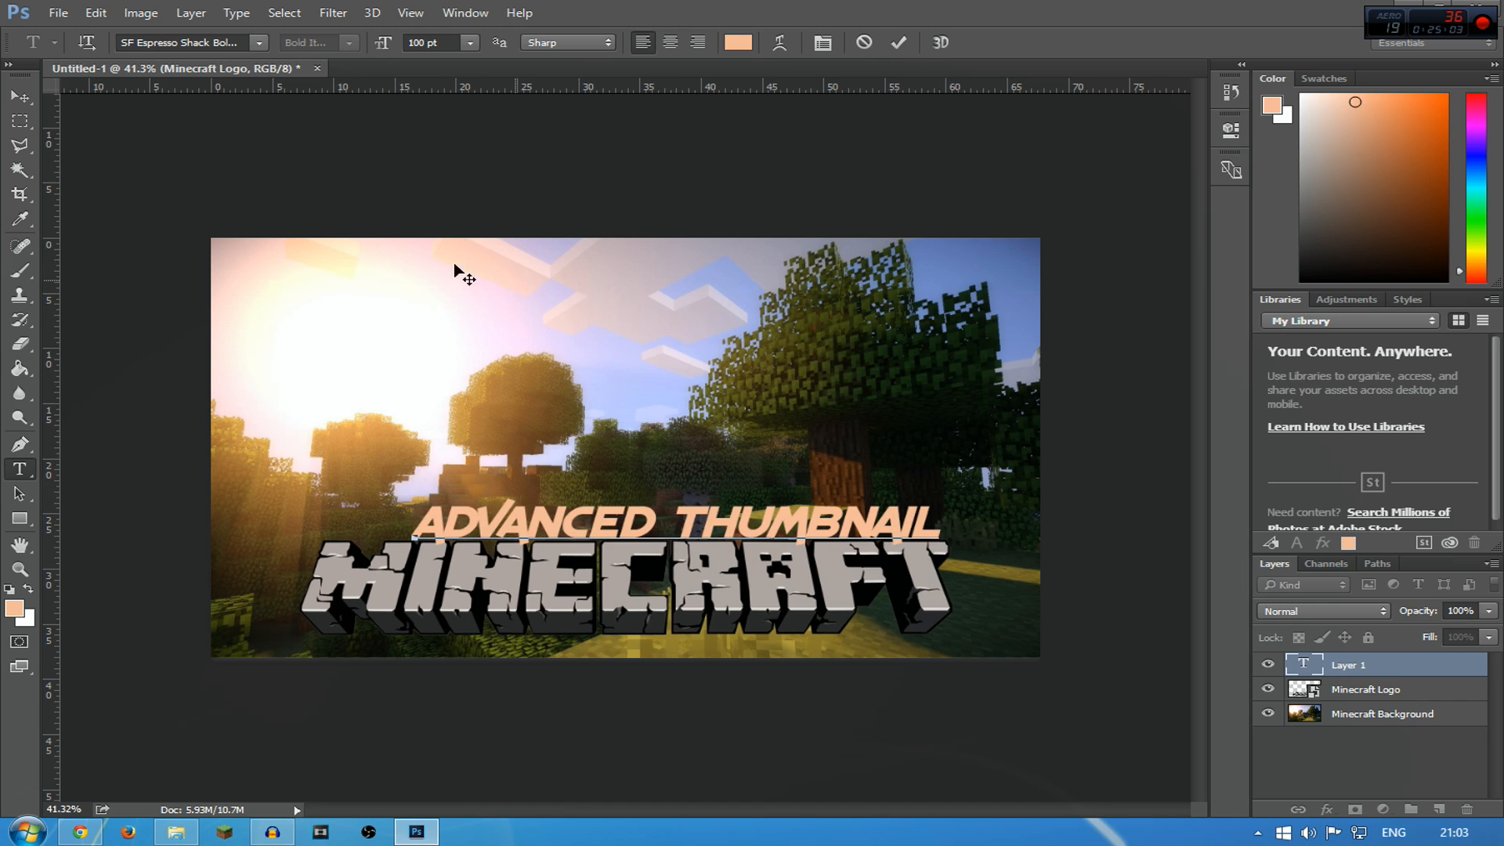
drag(973, 509, 936, 505)
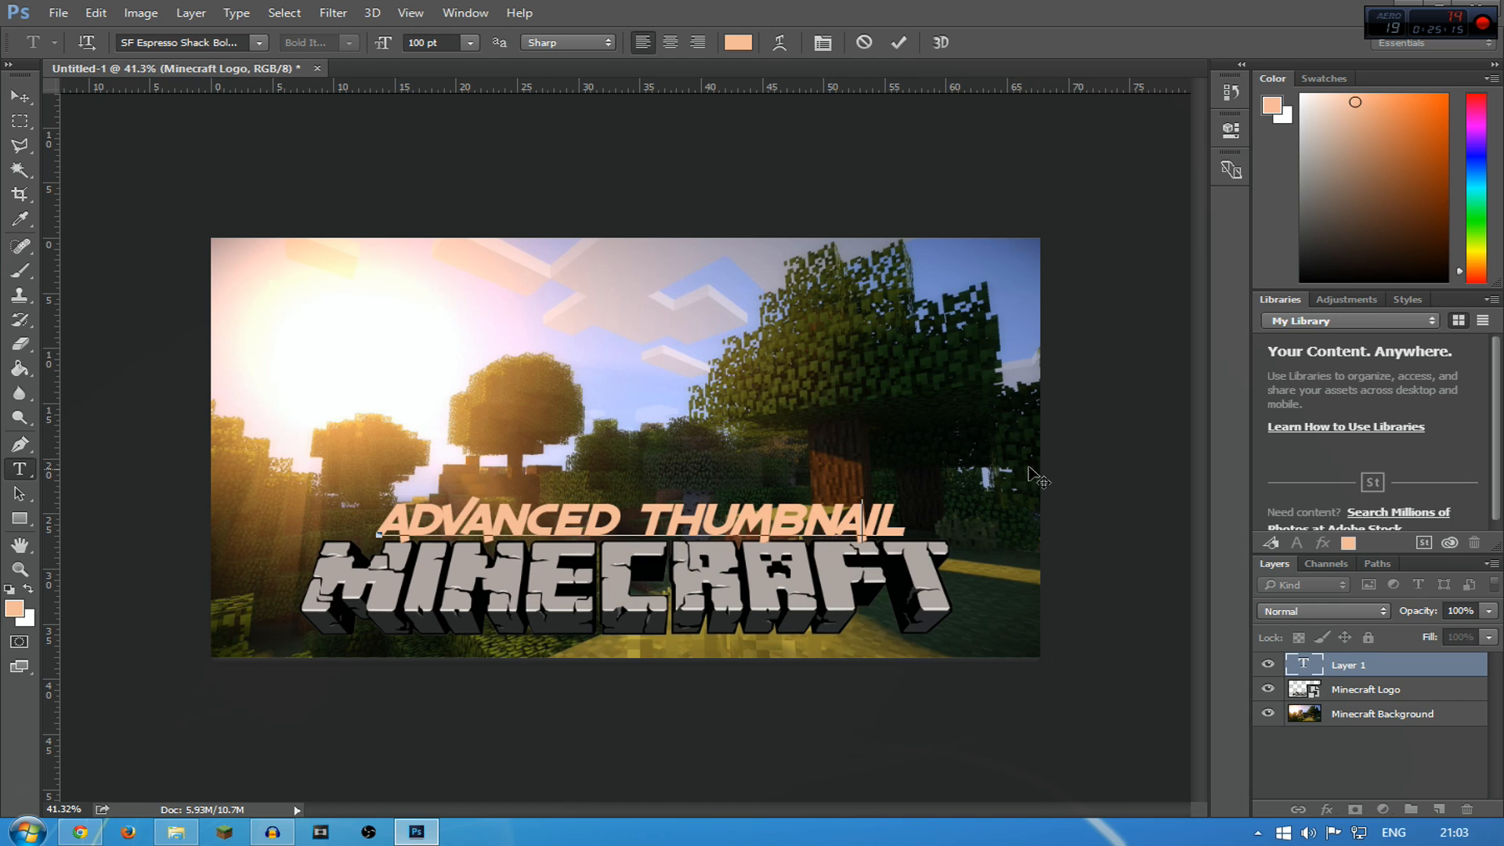
drag(902, 526, 379, 523)
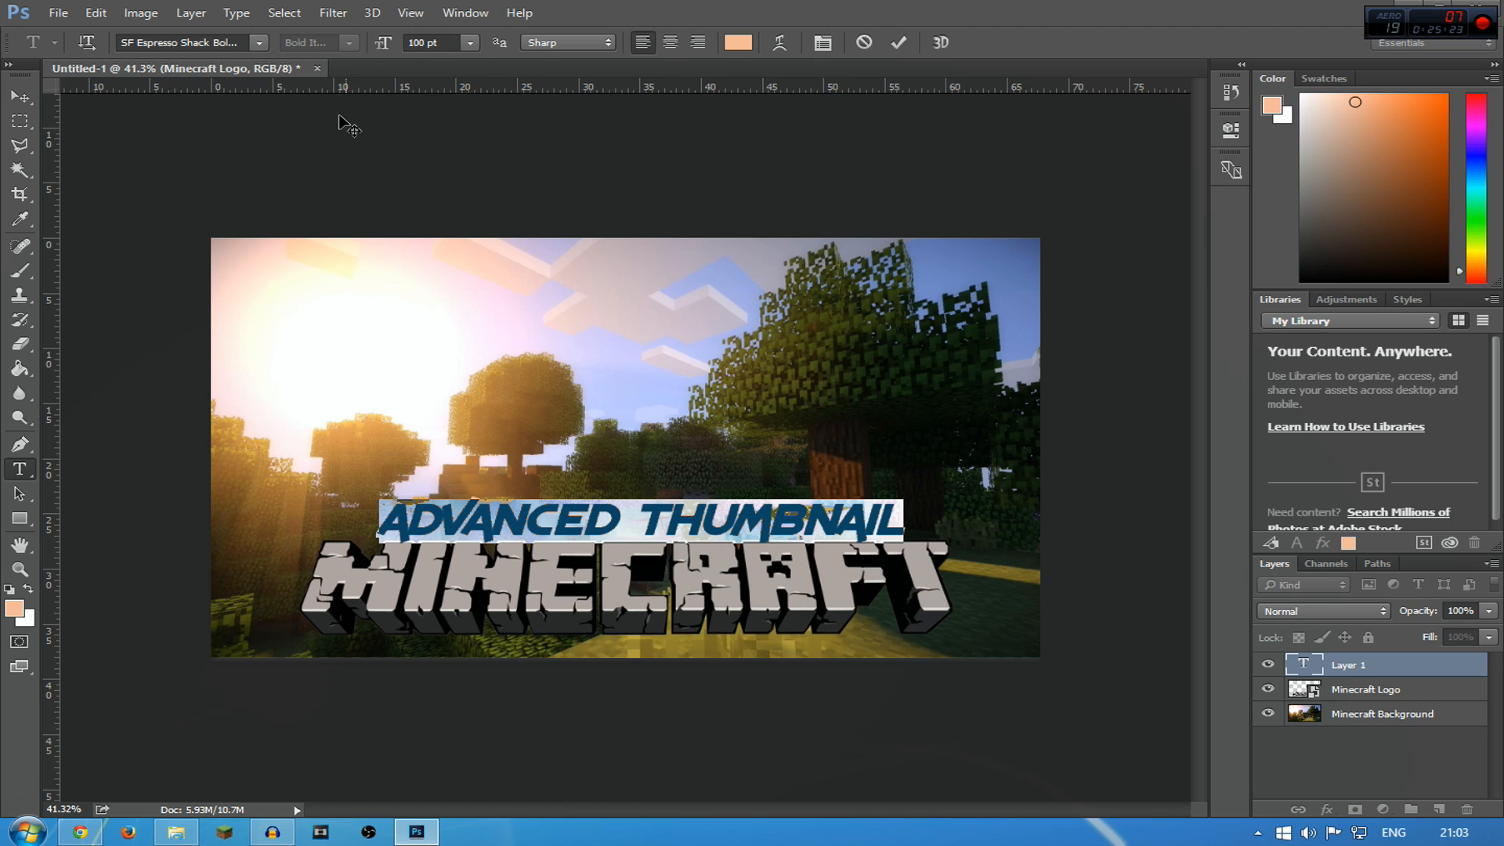
double_click(1304, 664)
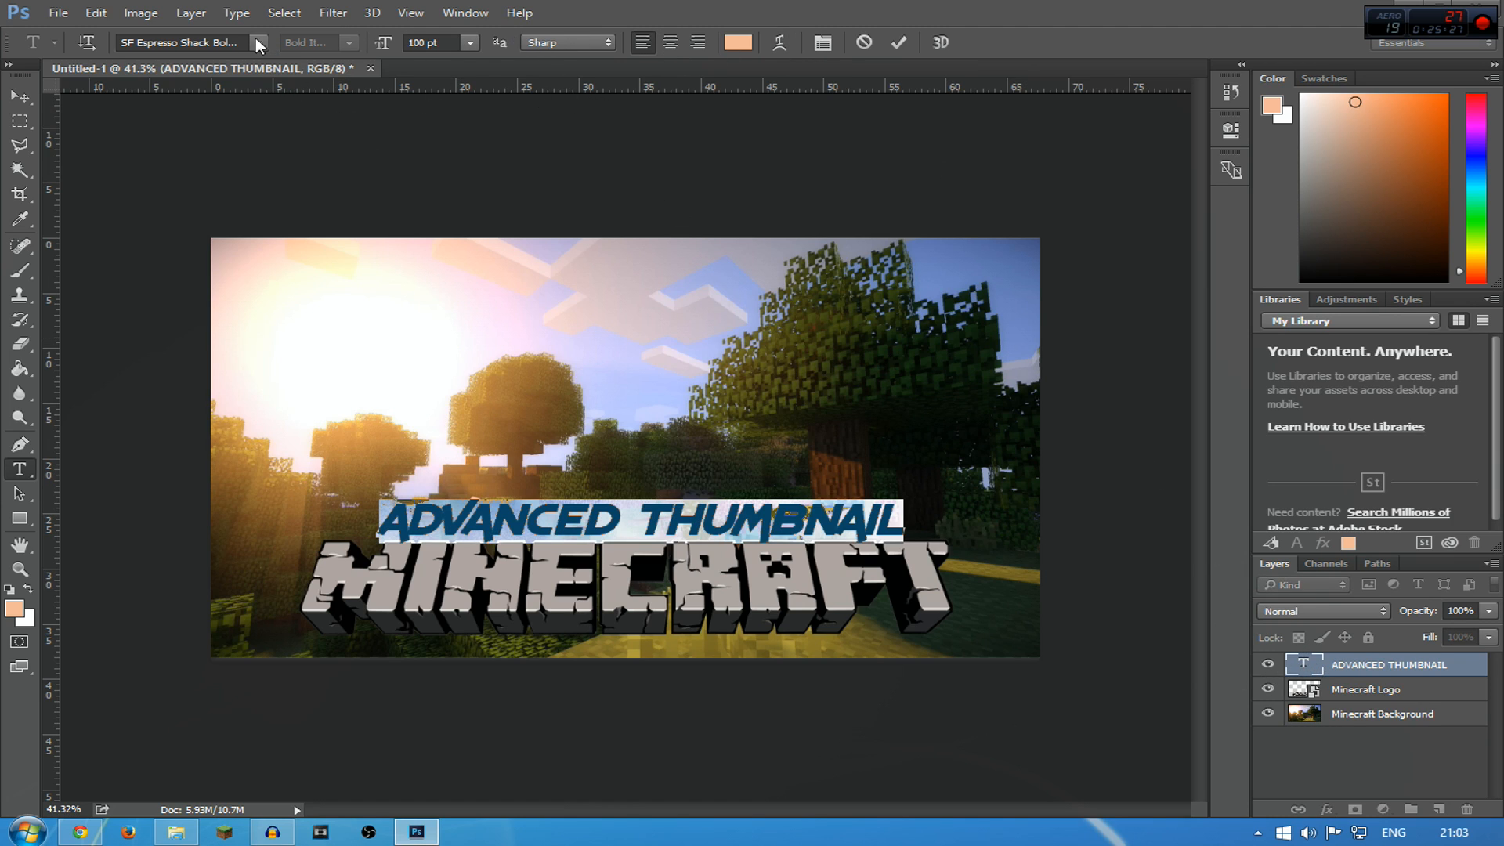
click(665, 523)
click(764, 523)
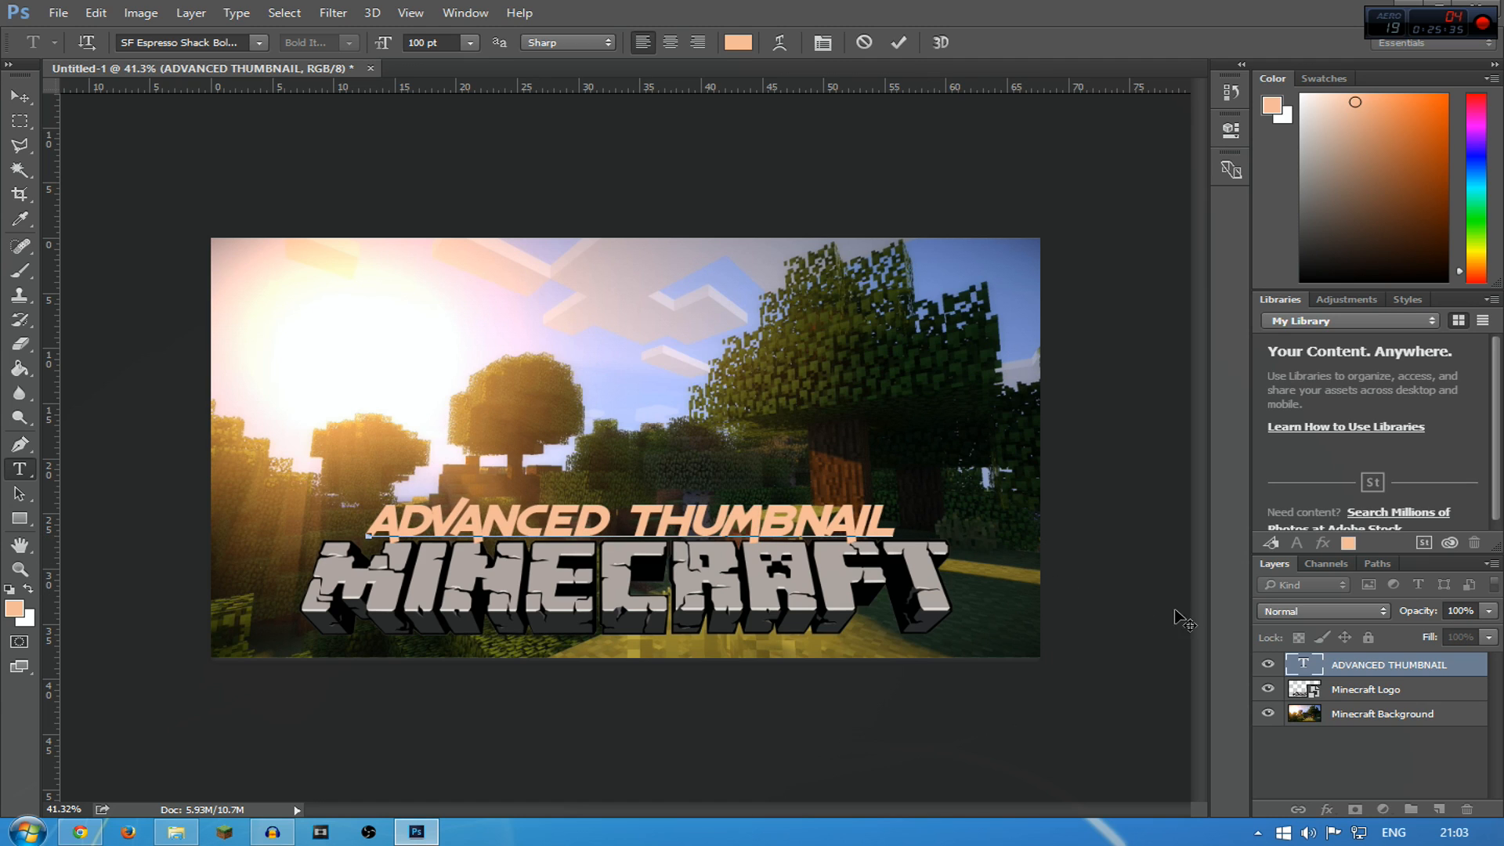
Align the ADVANCED THUMBNAIL layer with the Minecraft Background layer by horizontal centers, leaving only the text layer selected
ctrl+click(1382, 714)
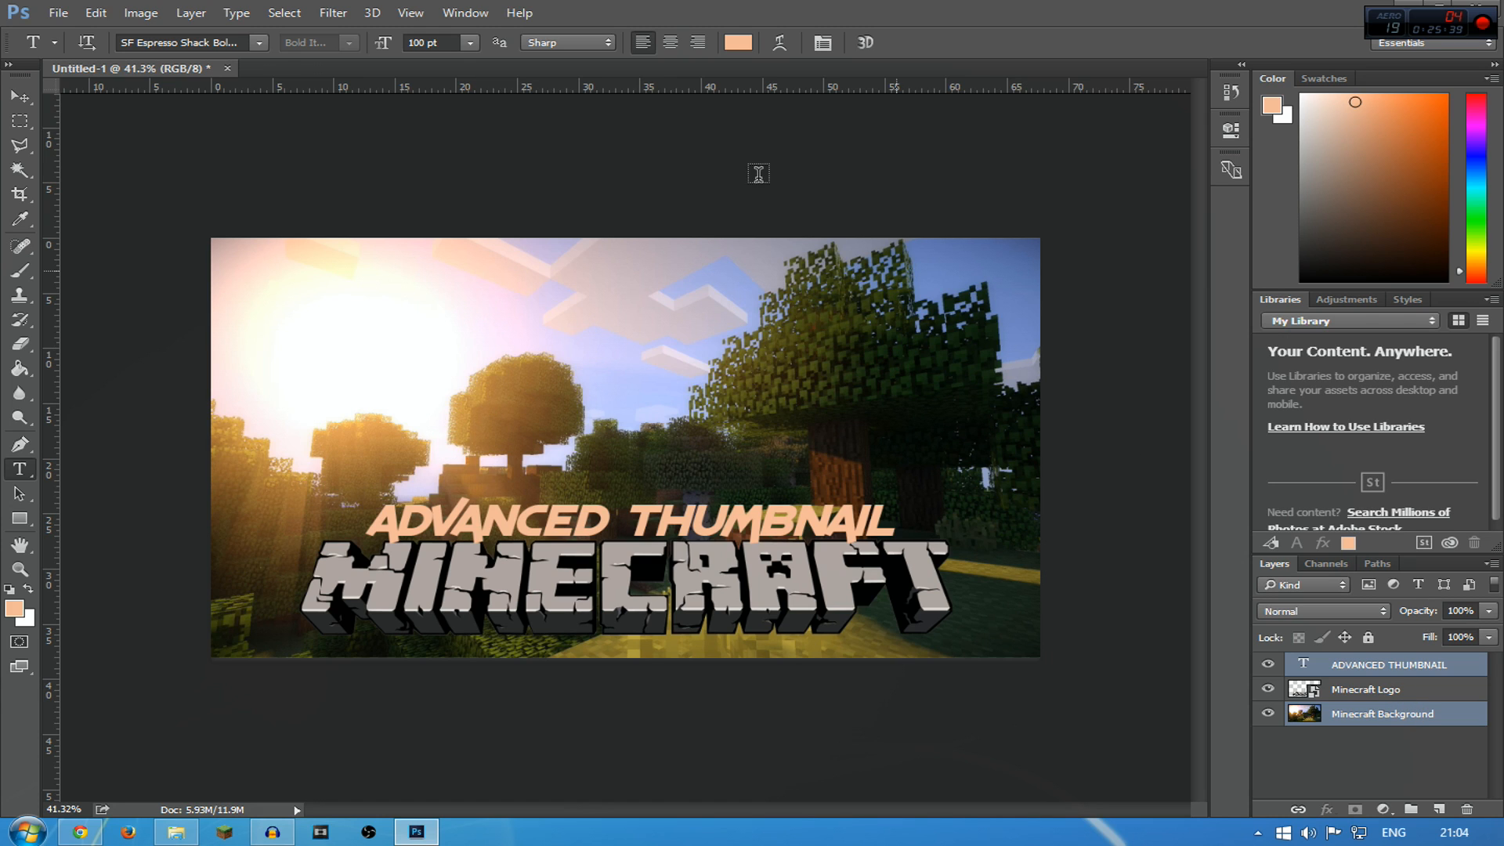
click(190, 12)
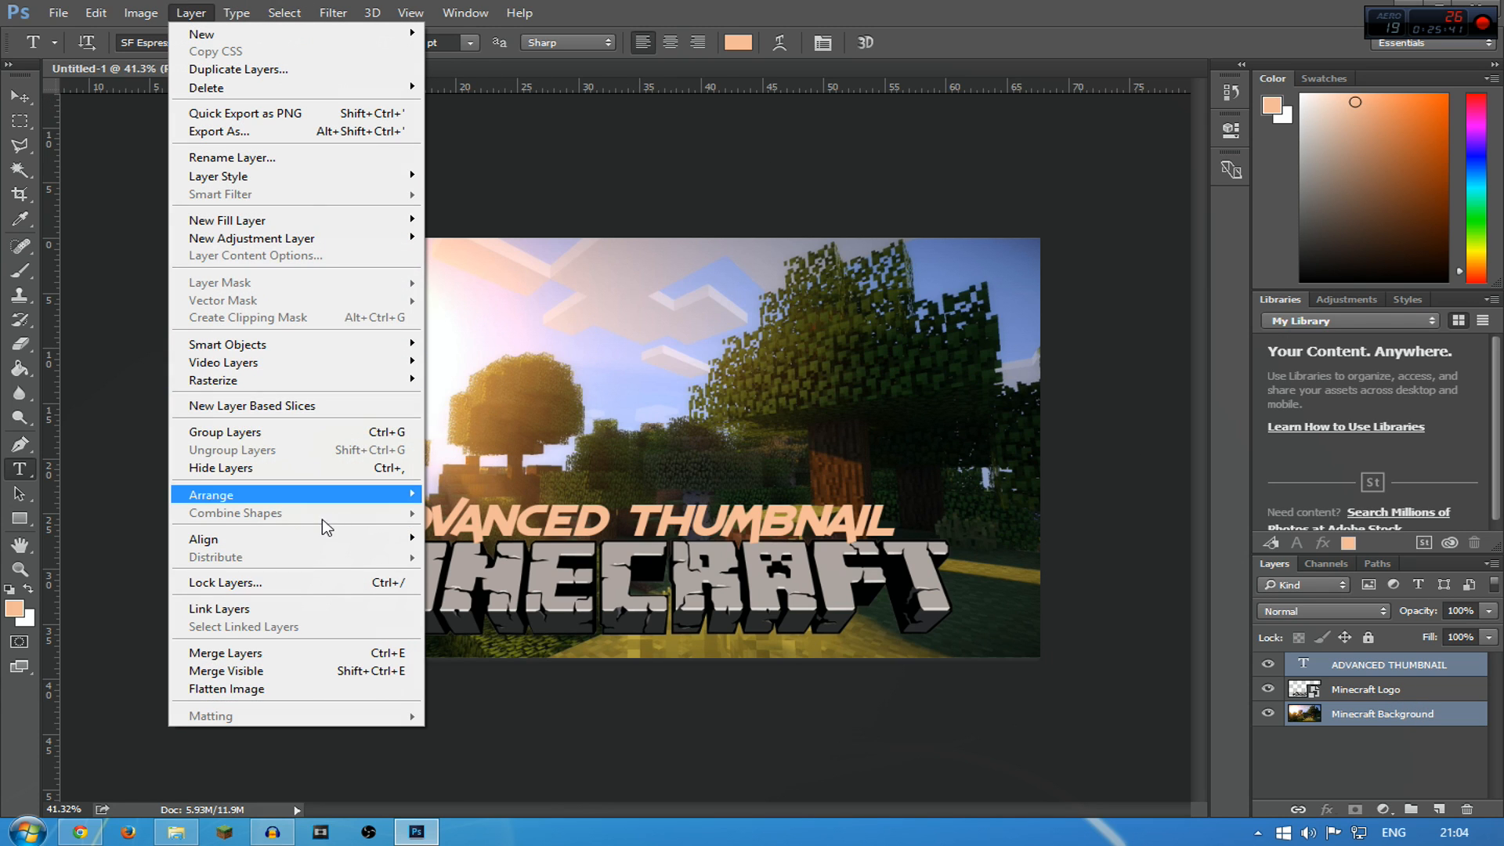
mouse_move(345, 540)
click(535, 619)
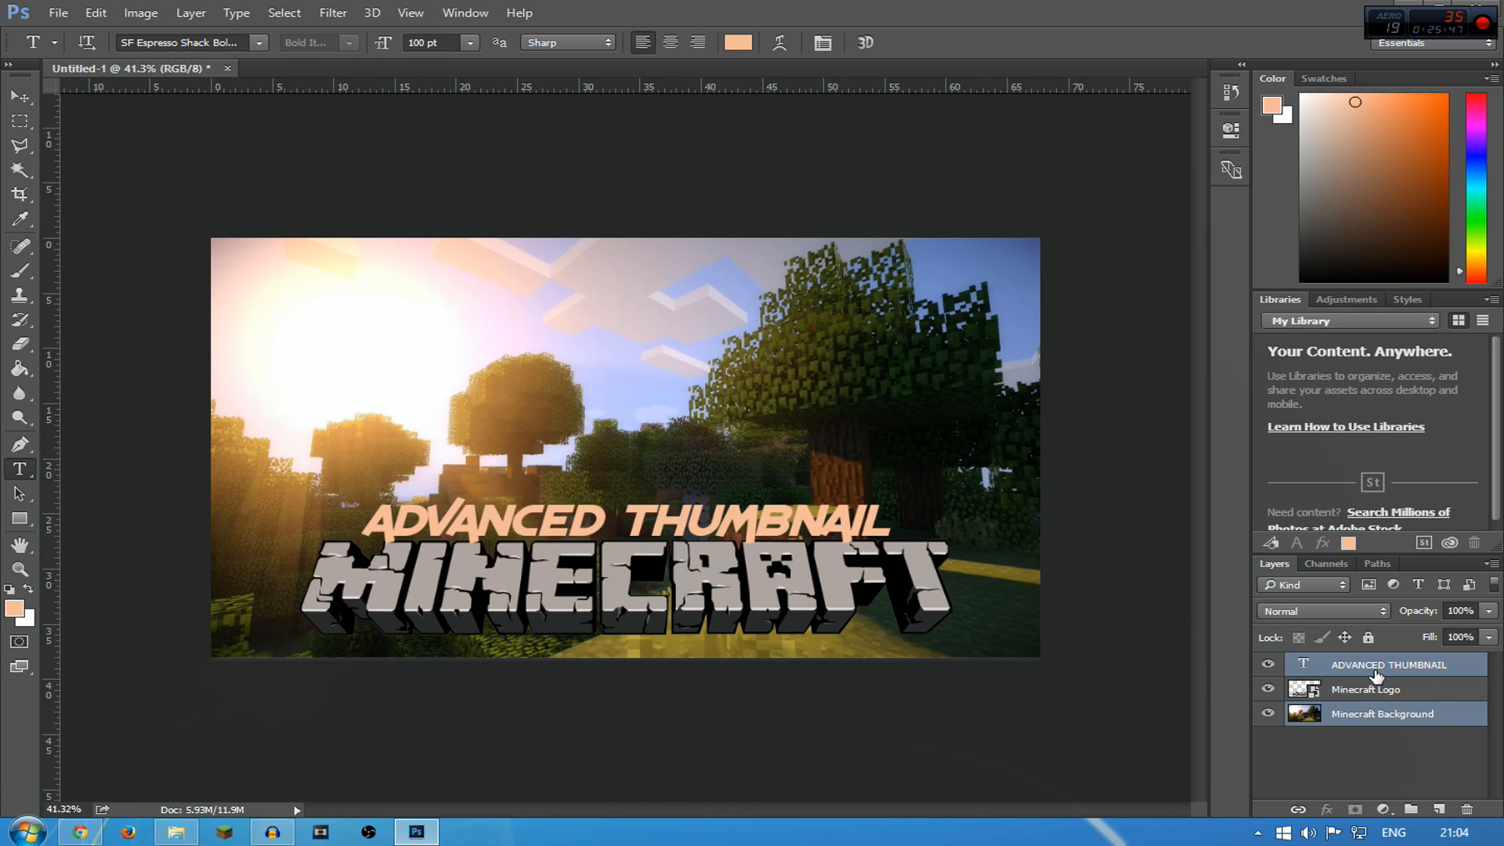
click(1425, 667)
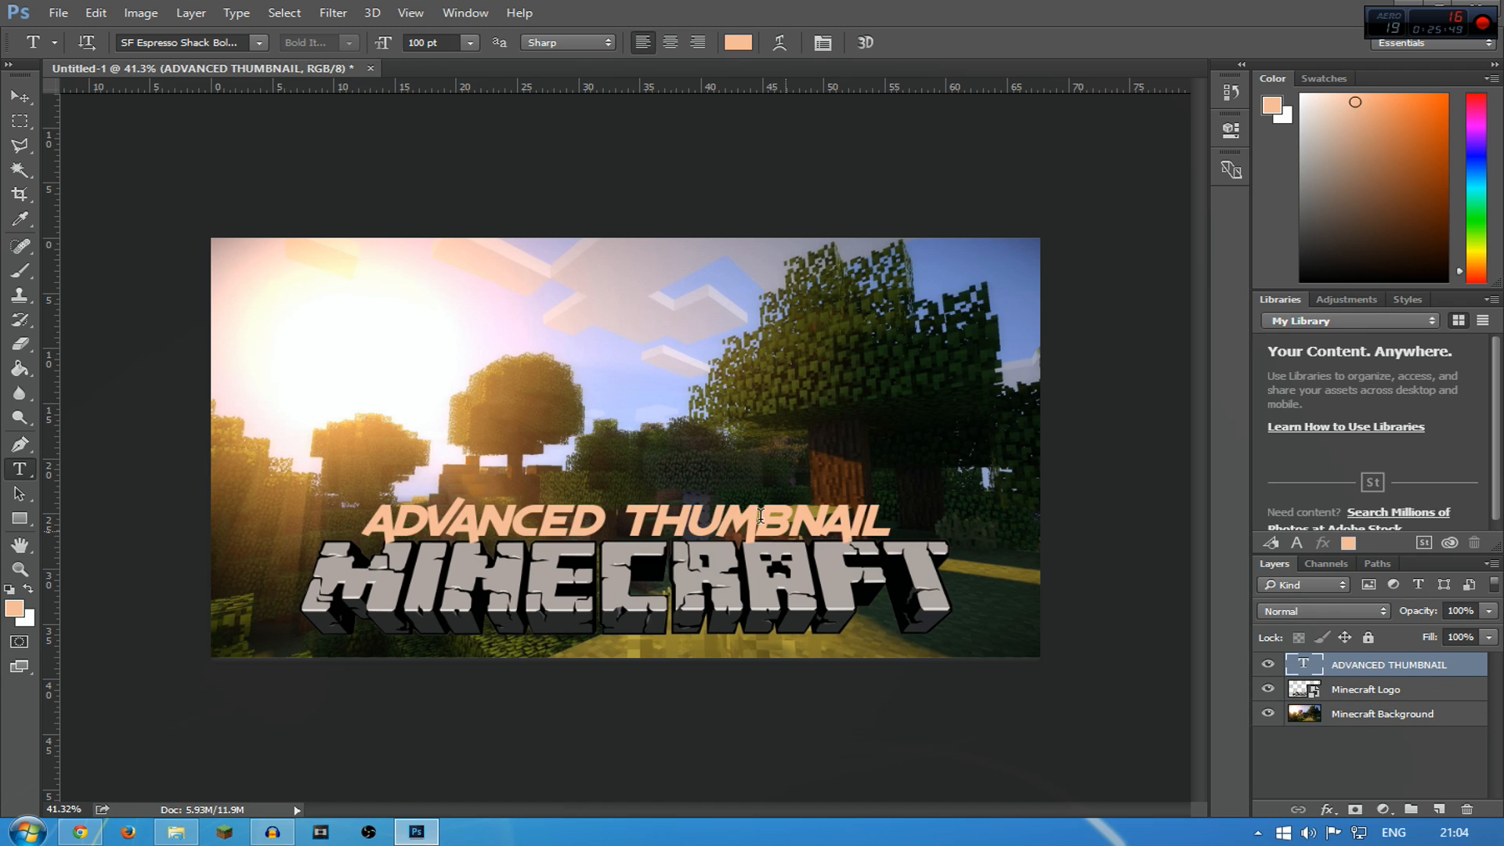
Scale the ADVANCED THUMBNAIL text up to about the width of the Minecraft logo and recentre it above the logo
click(20, 96)
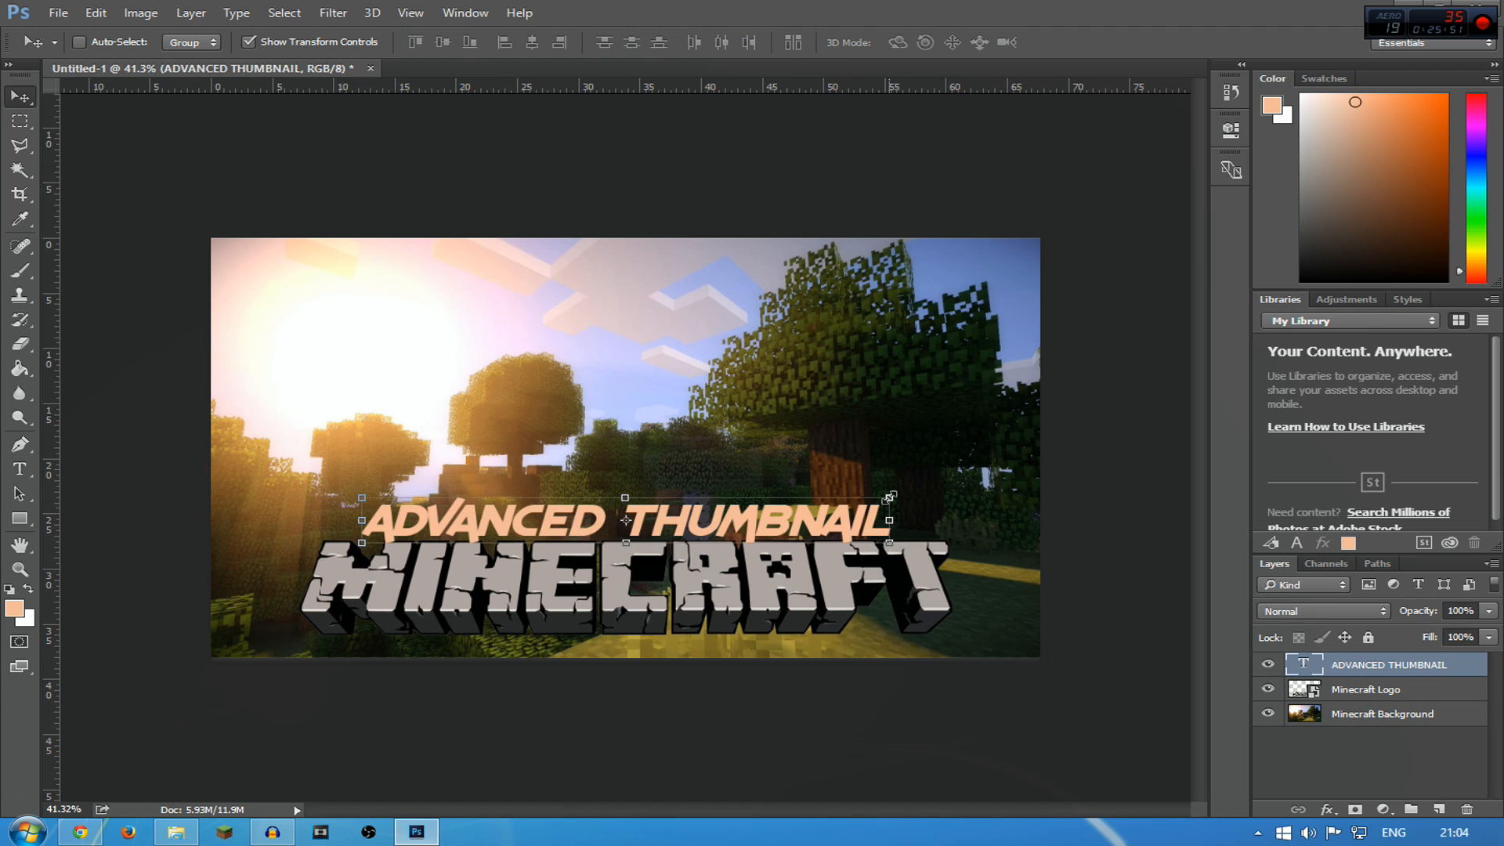
drag(889, 497, 1044, 426)
drag(962, 512, 901, 503)
key(Return)
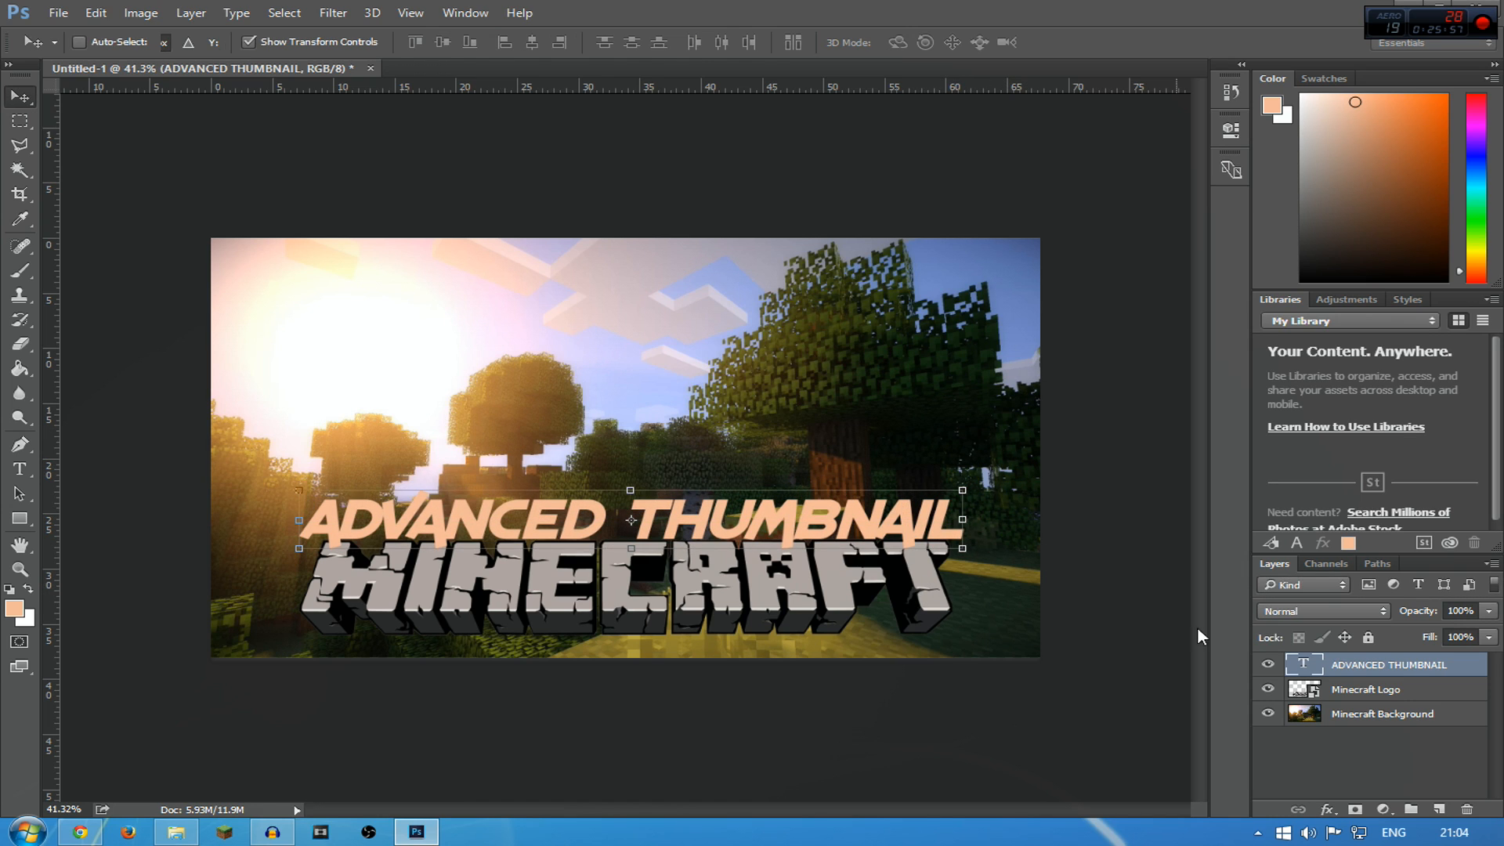
Move the Minecraft logo slightly down so it clears the title text above it
click(1382, 693)
drag(929, 615, 937, 633)
drag(960, 536, 1111, 506)
drag(1009, 578, 849, 575)
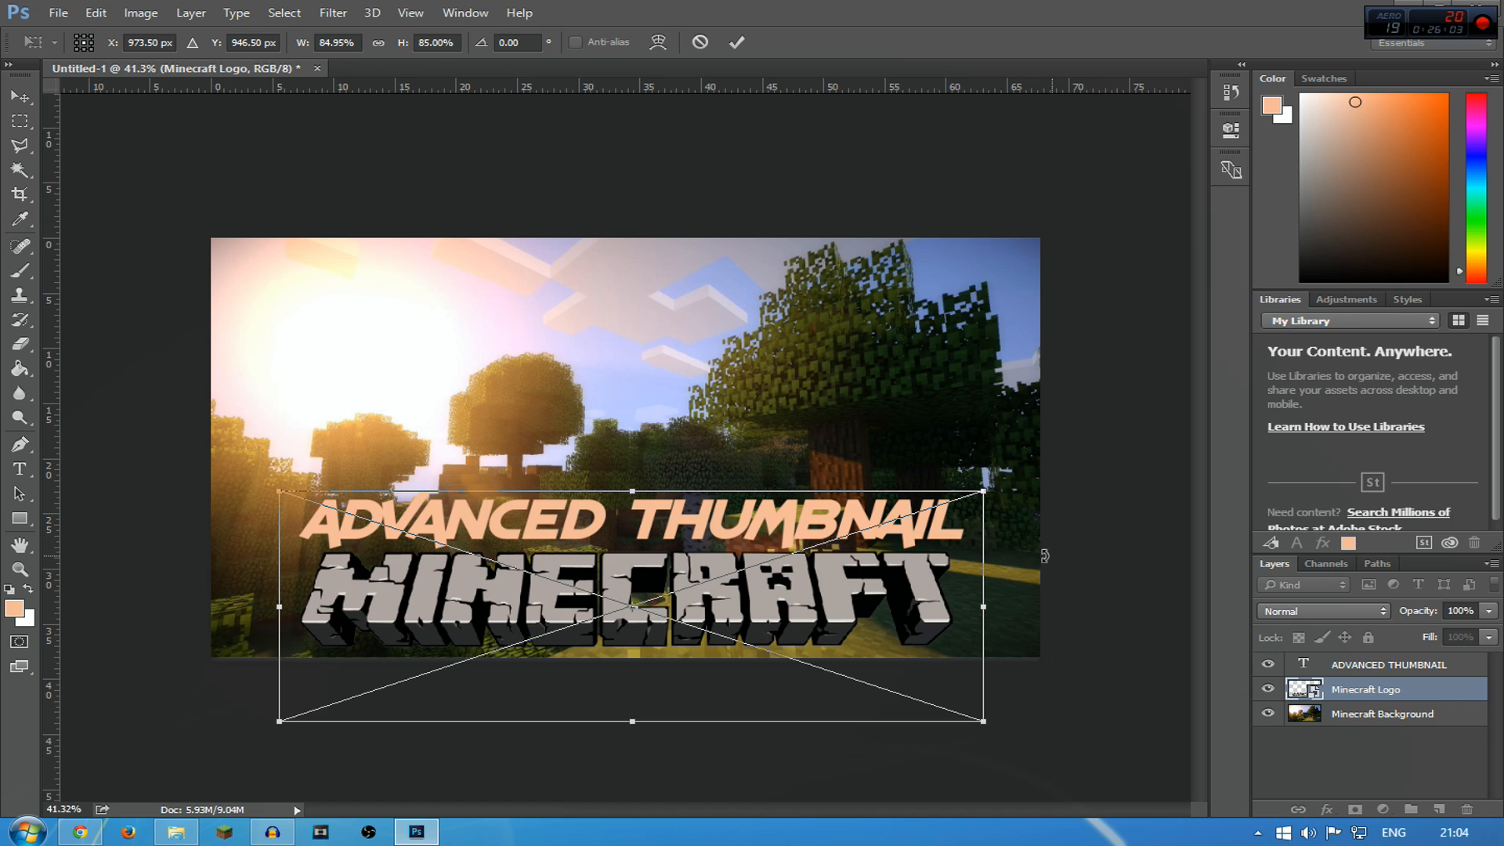
key(Return)
key(ctrl+t)
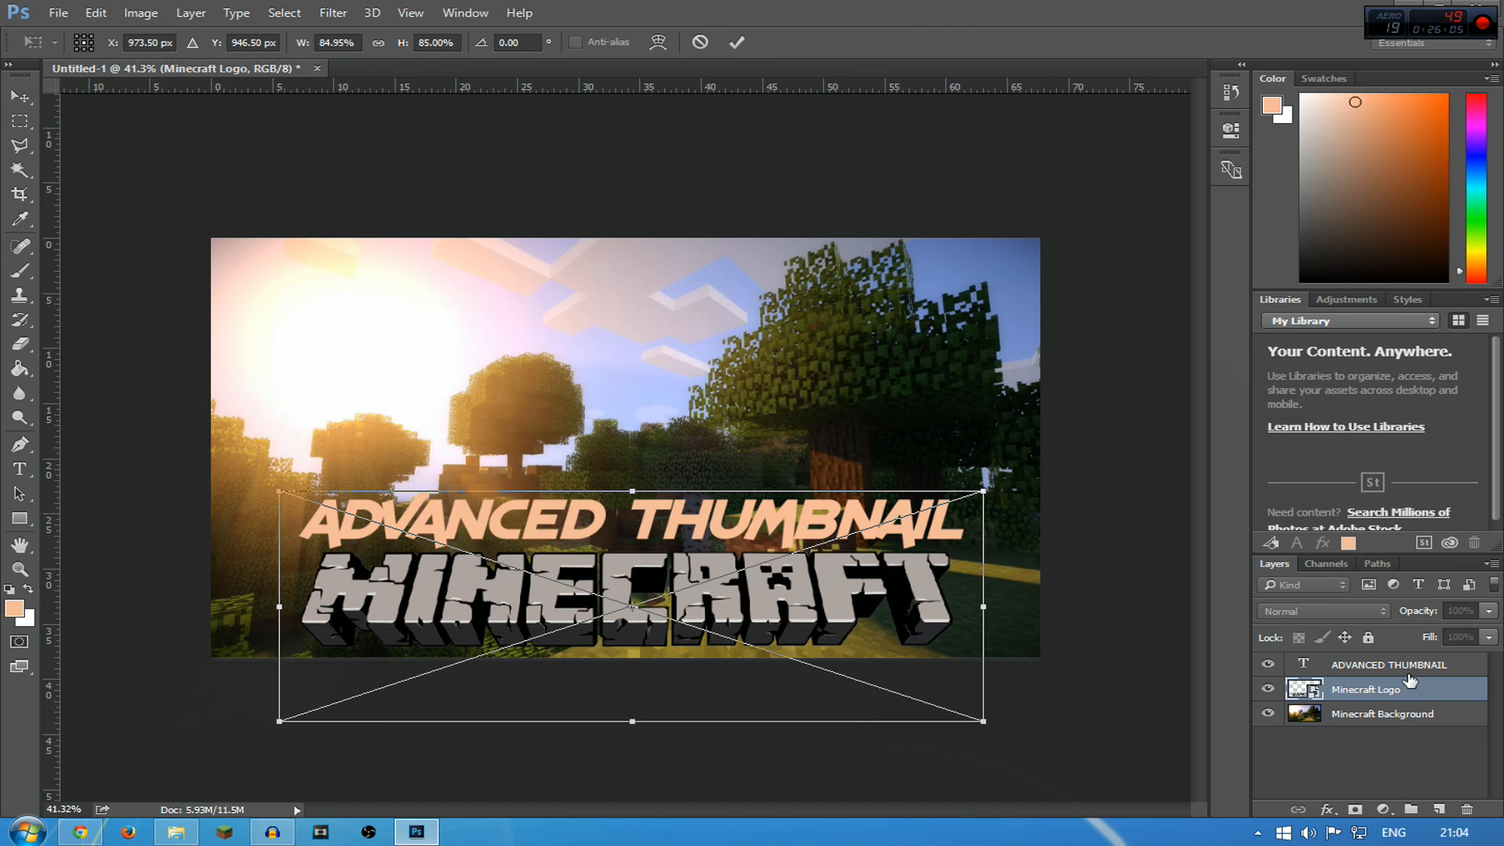
key(Return)
Enlarge the ADVANCED THUMBNAIL text to about 117% and recentre it just above the Minecraft logo
click(1346, 664)
drag(862, 538, 862, 530)
drag(970, 489, 940, 526)
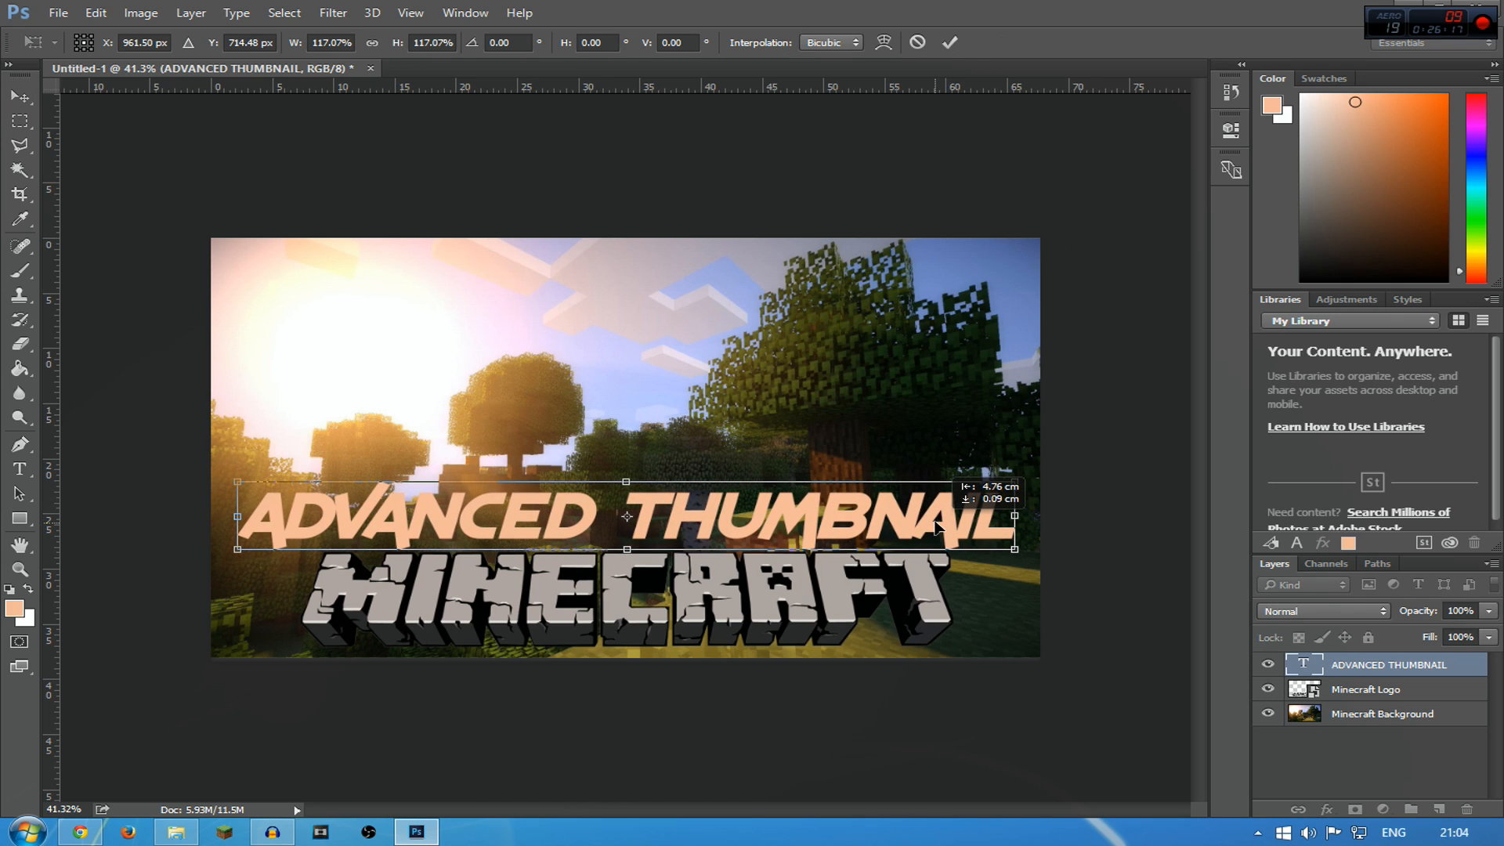
key(Return)
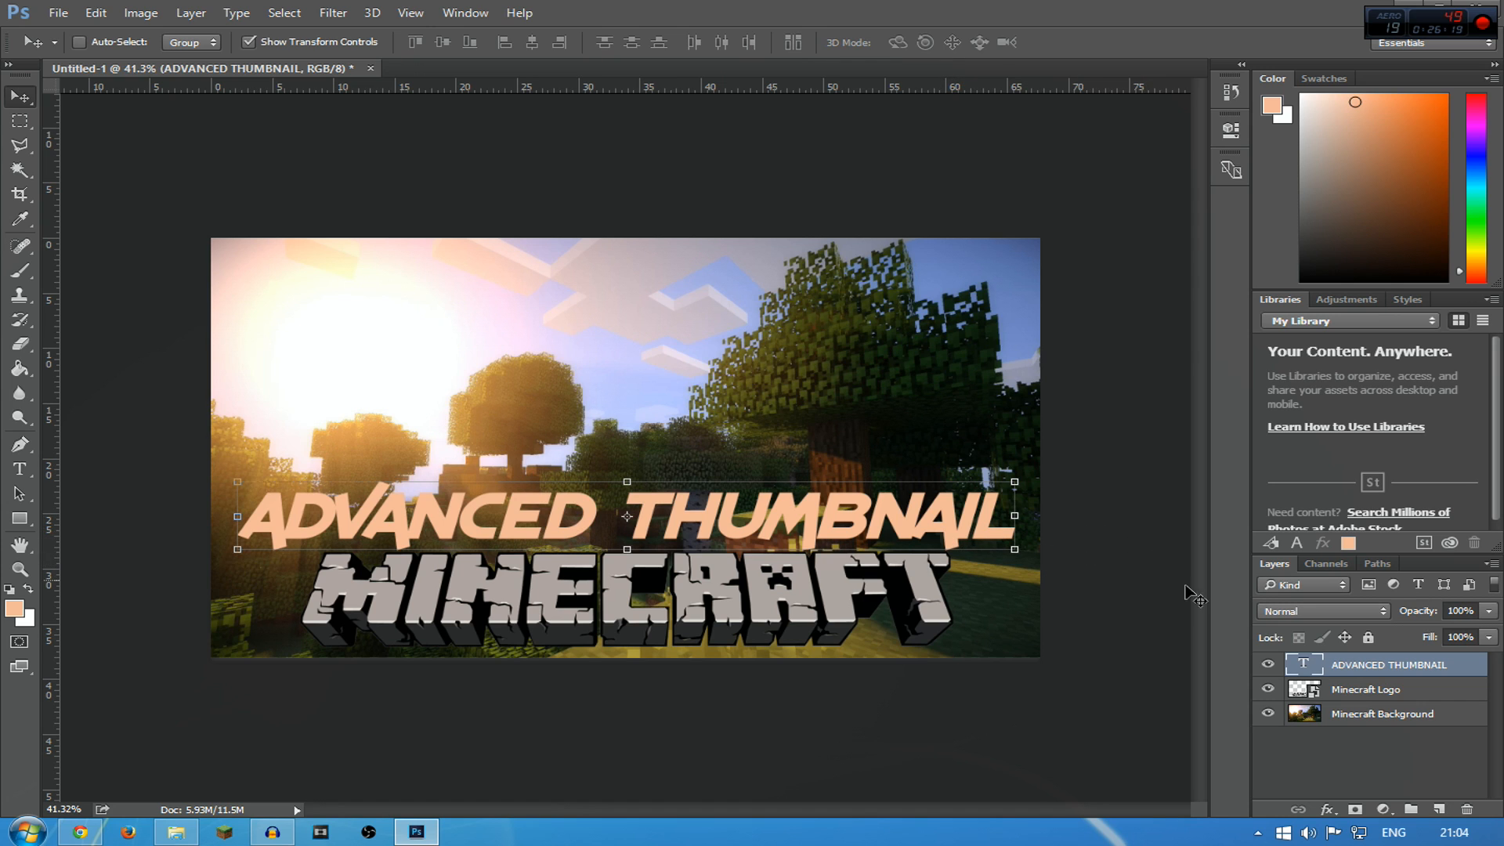
Apply a Bevel & Emboss effect with Contour and a Stroke to the ADVANCED THUMBNAIL layer
double_click(1467, 667)
drag(754, 128, 1203, 171)
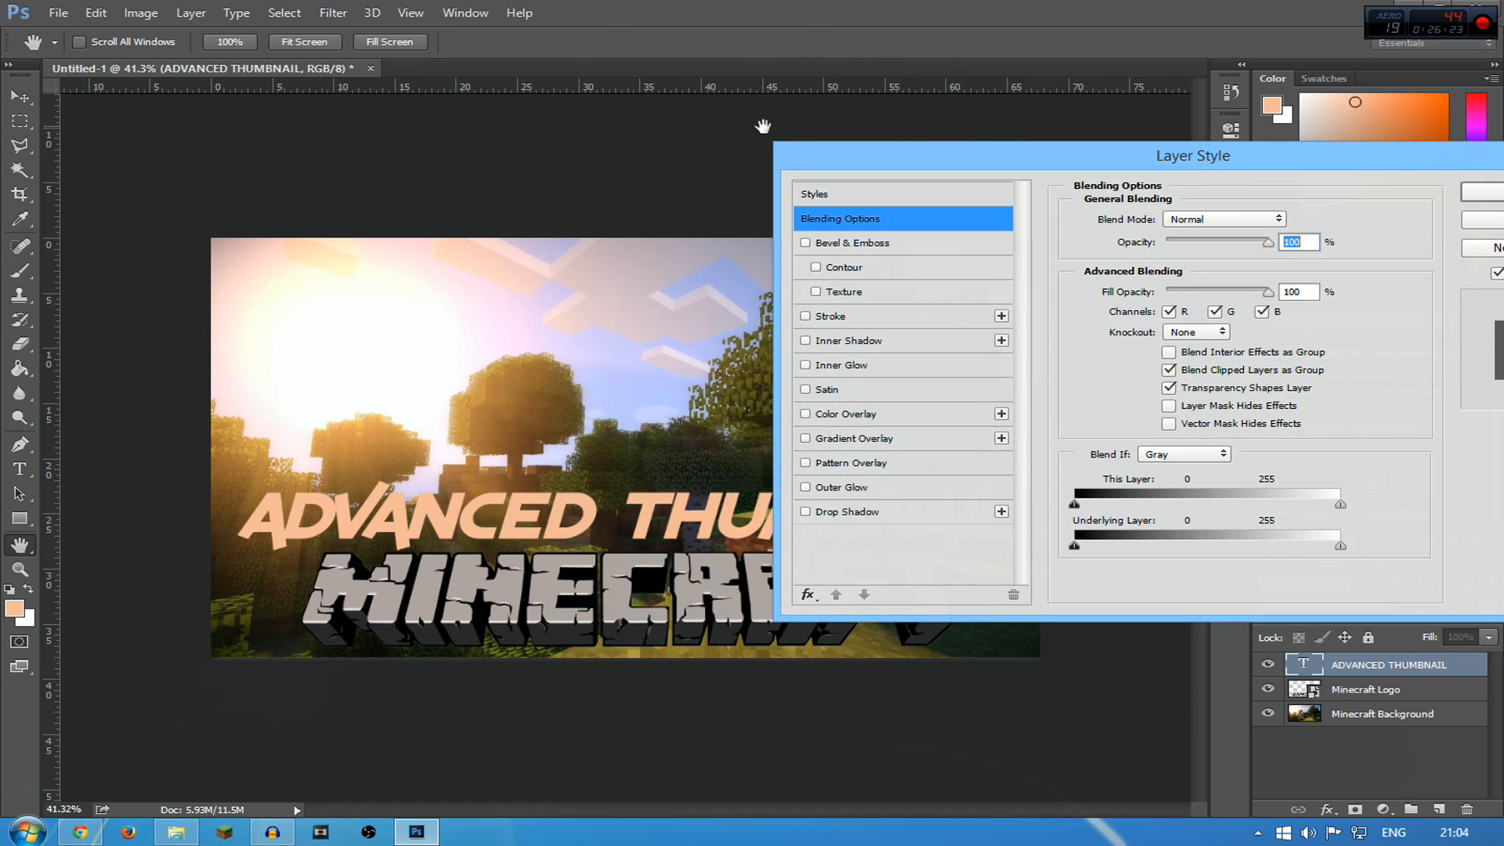
click(805, 244)
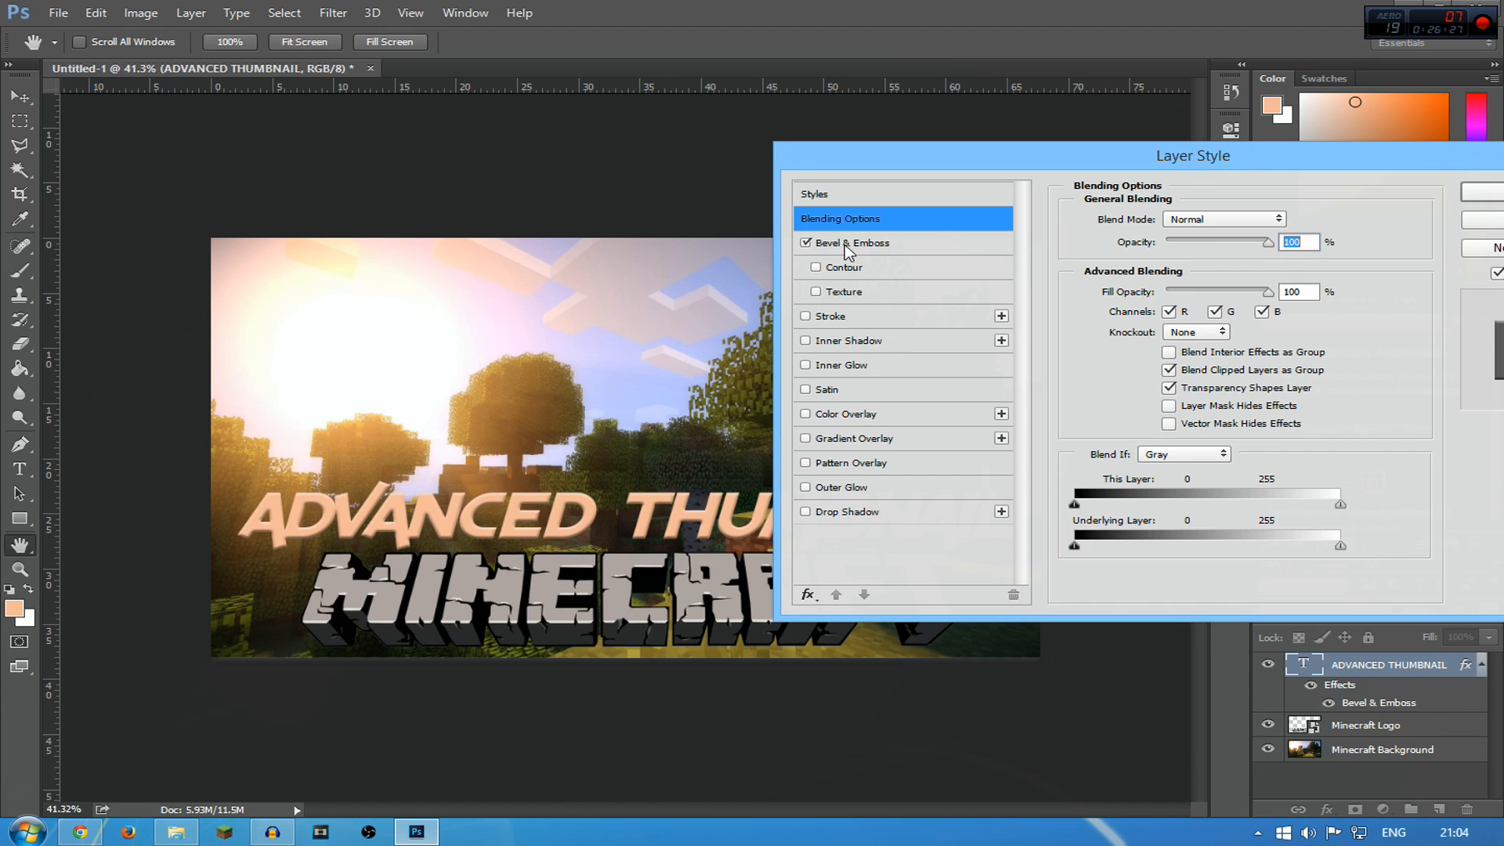
click(842, 244)
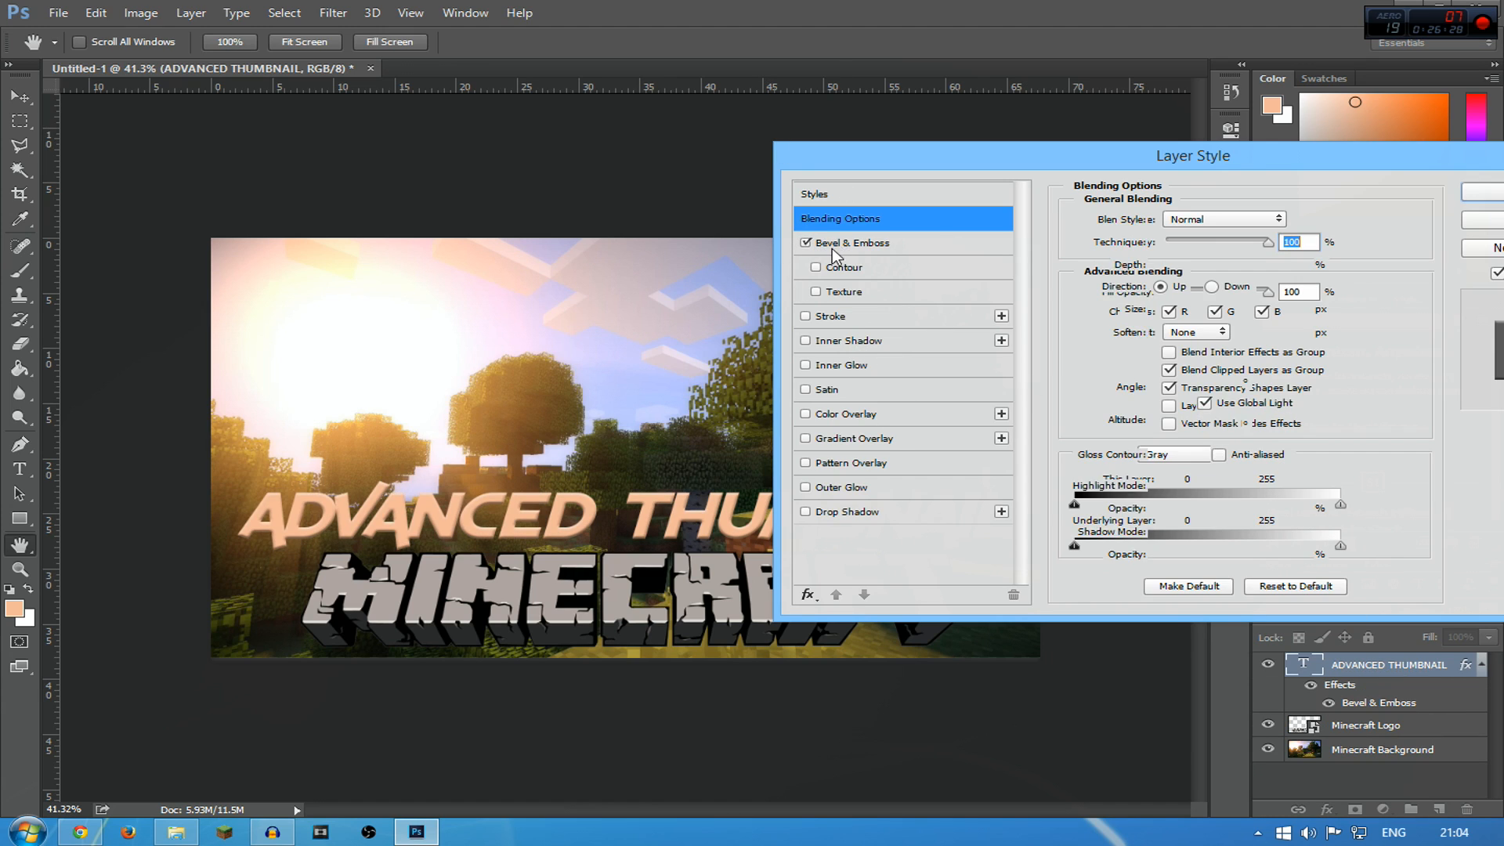
click(816, 292)
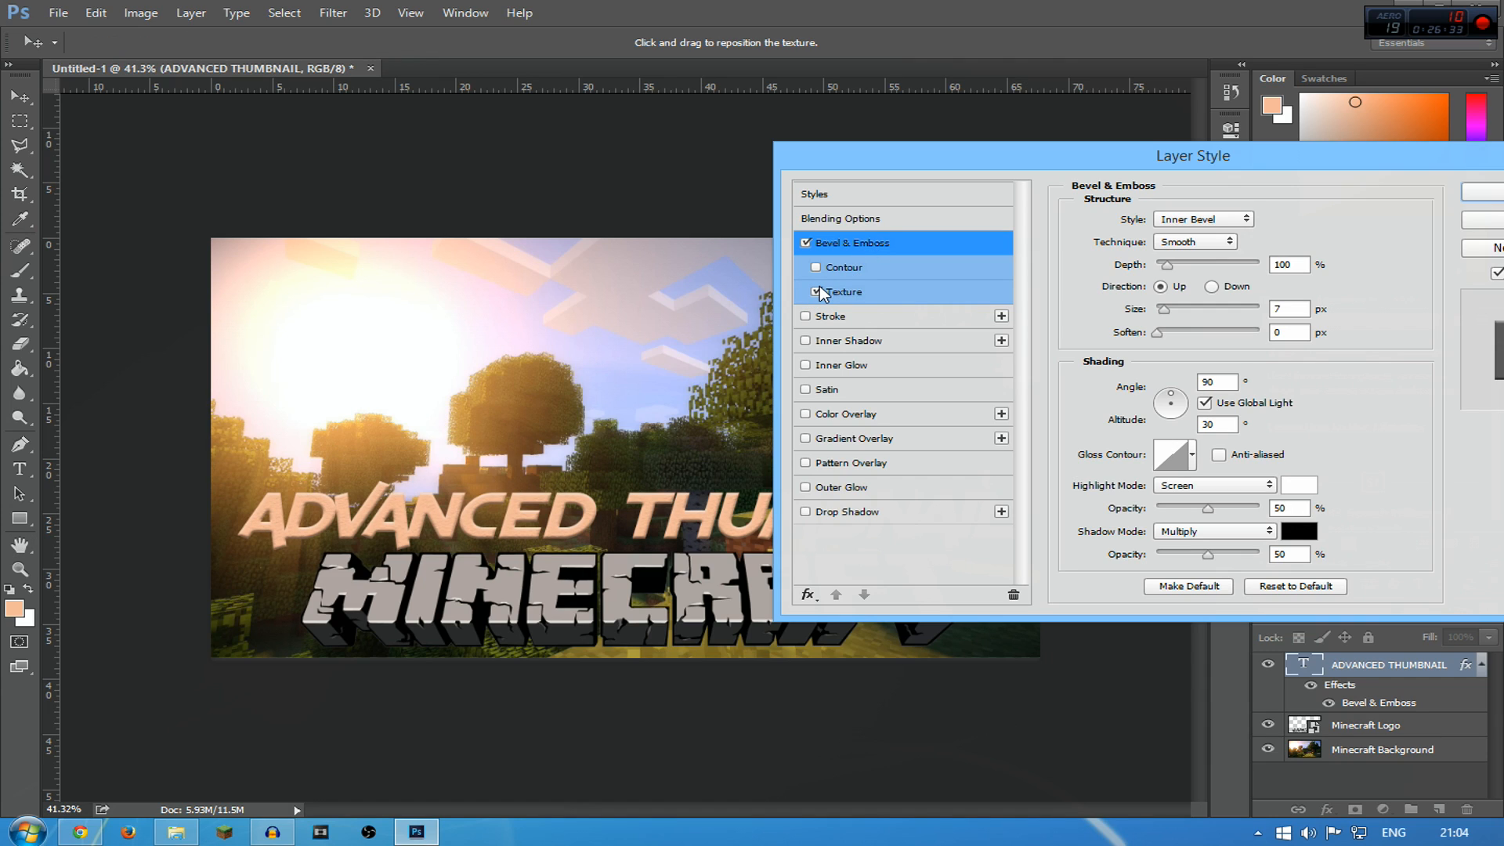
click(816, 267)
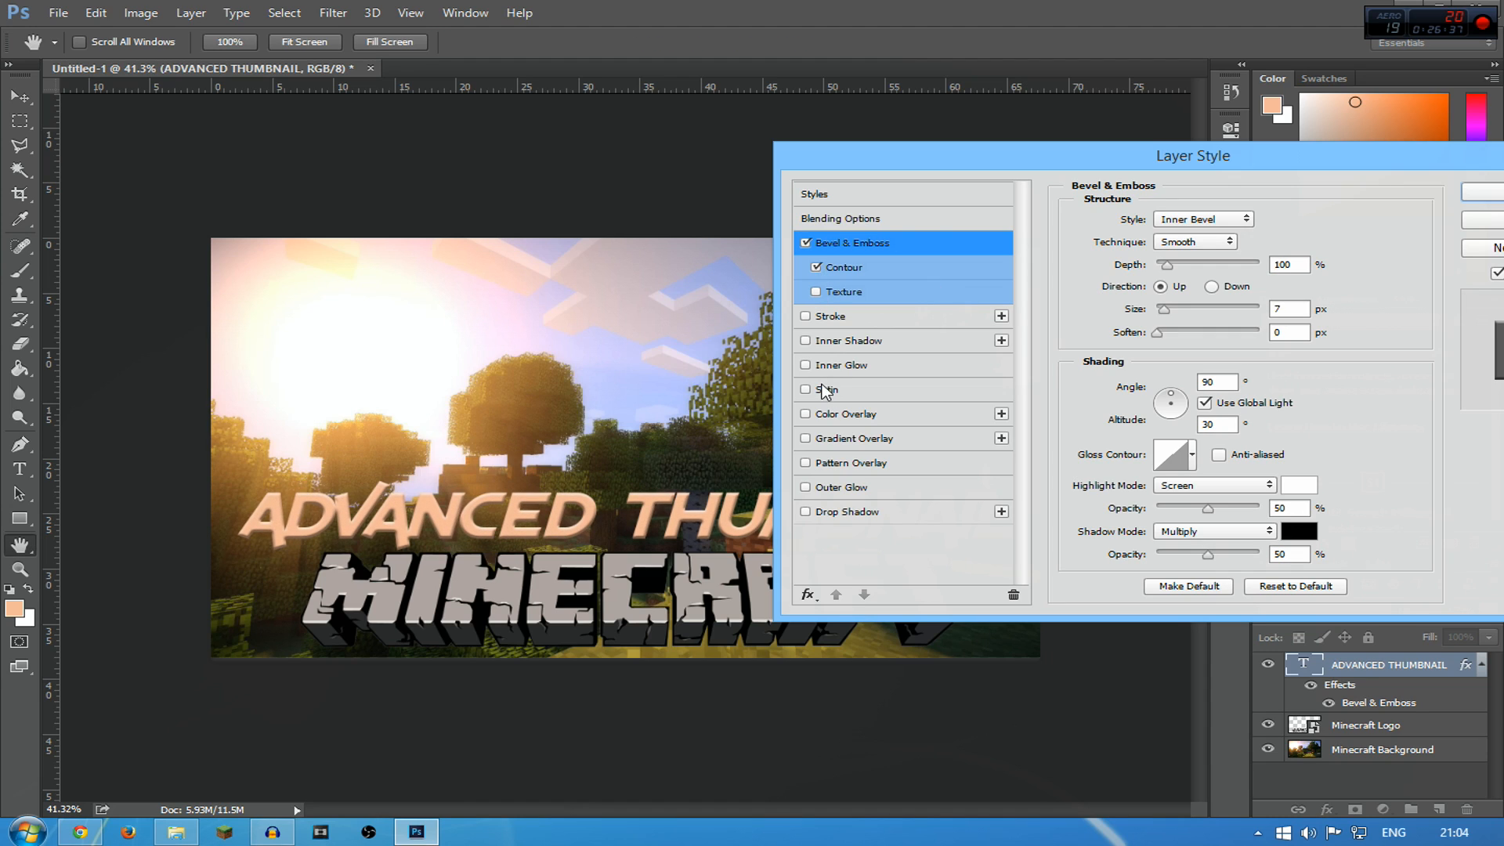
click(805, 317)
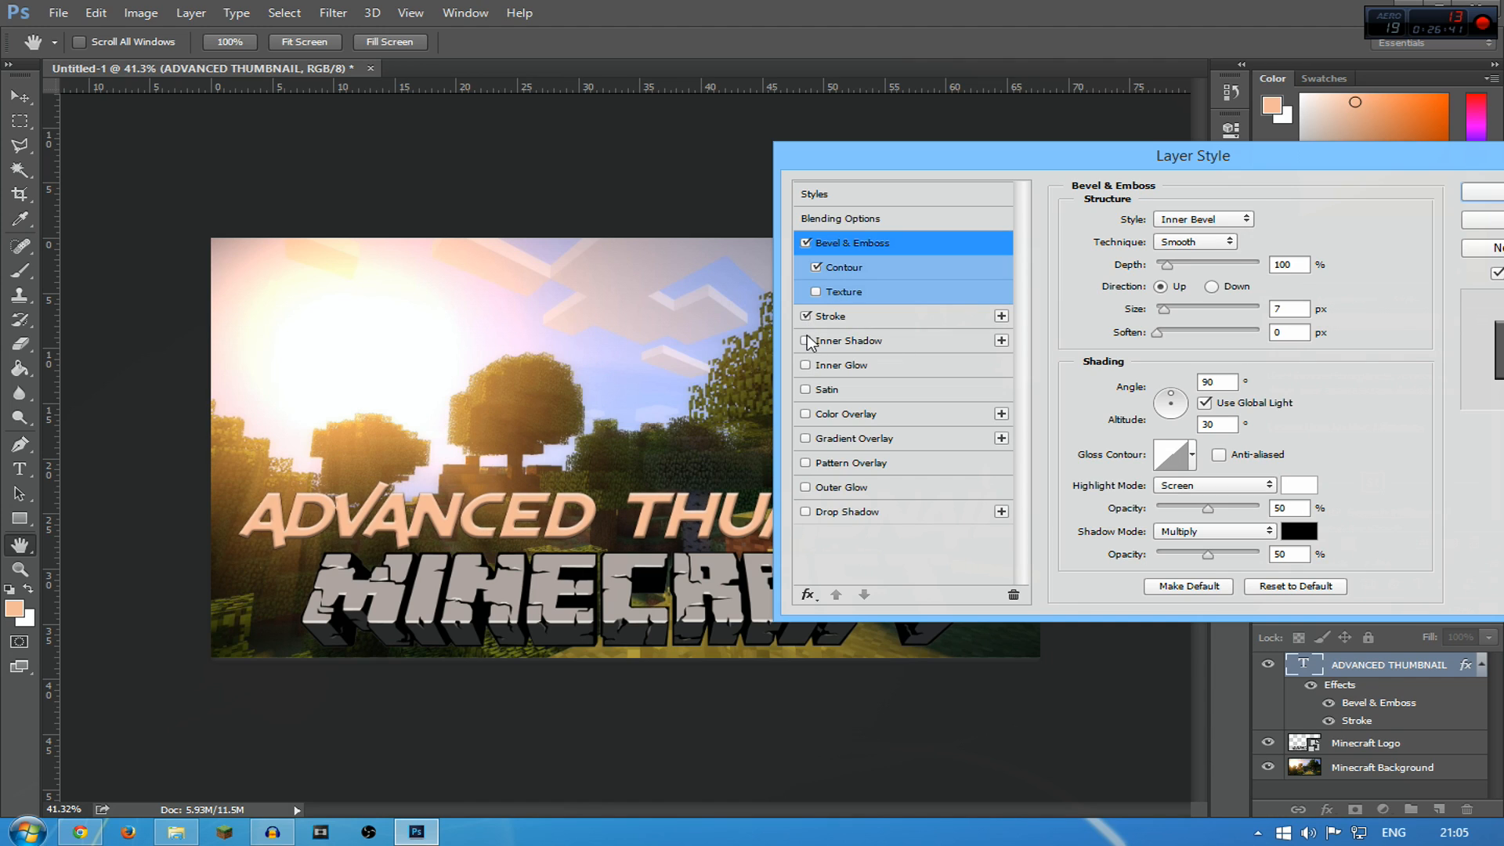
Try the Inner Shadow and Inner Glow effects on the title text and switch them off again
click(806, 339)
click(806, 341)
click(806, 341)
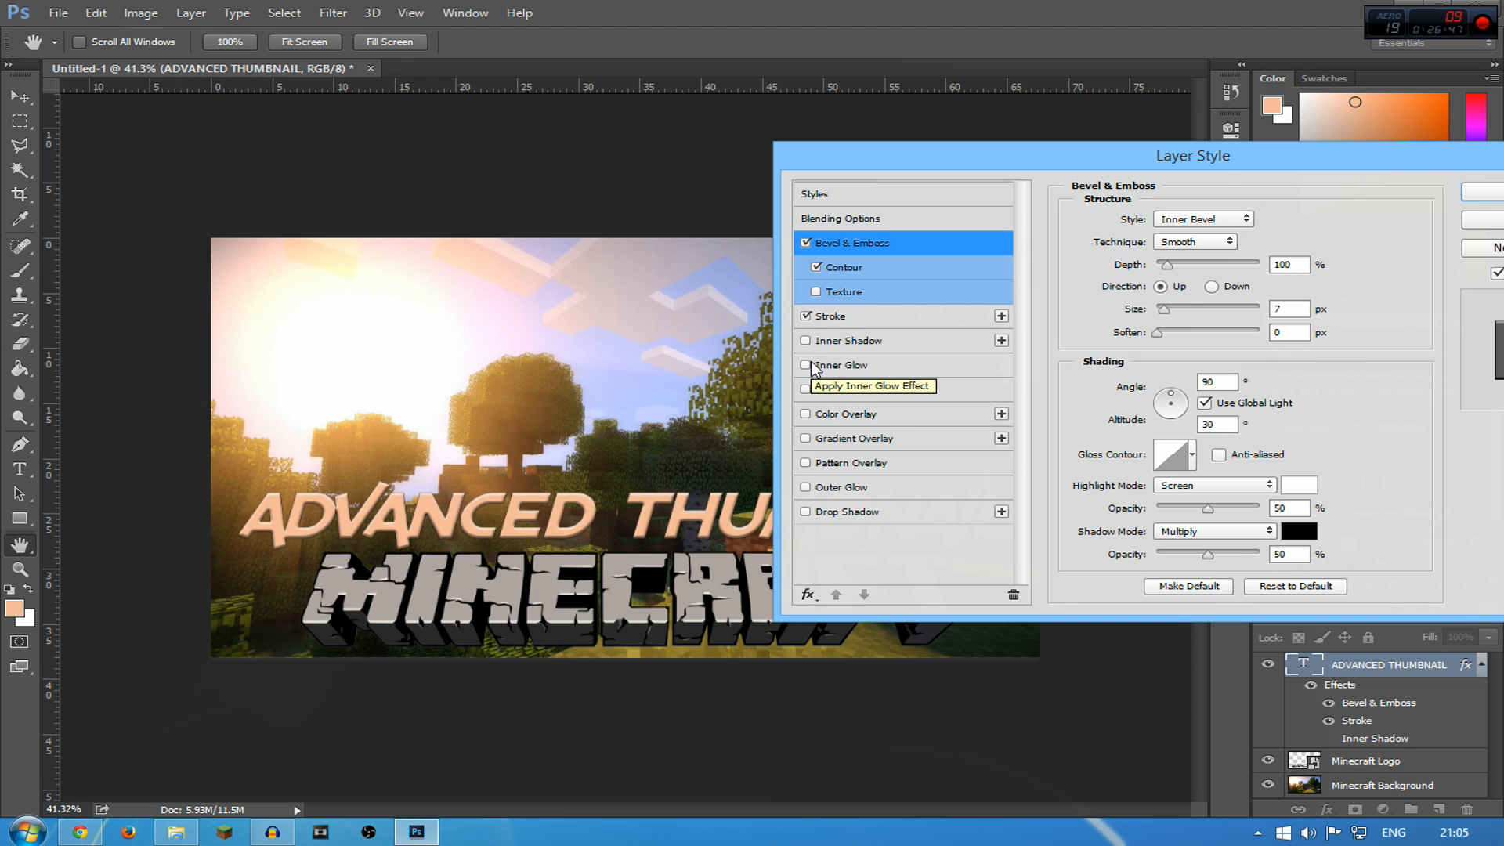
click(807, 365)
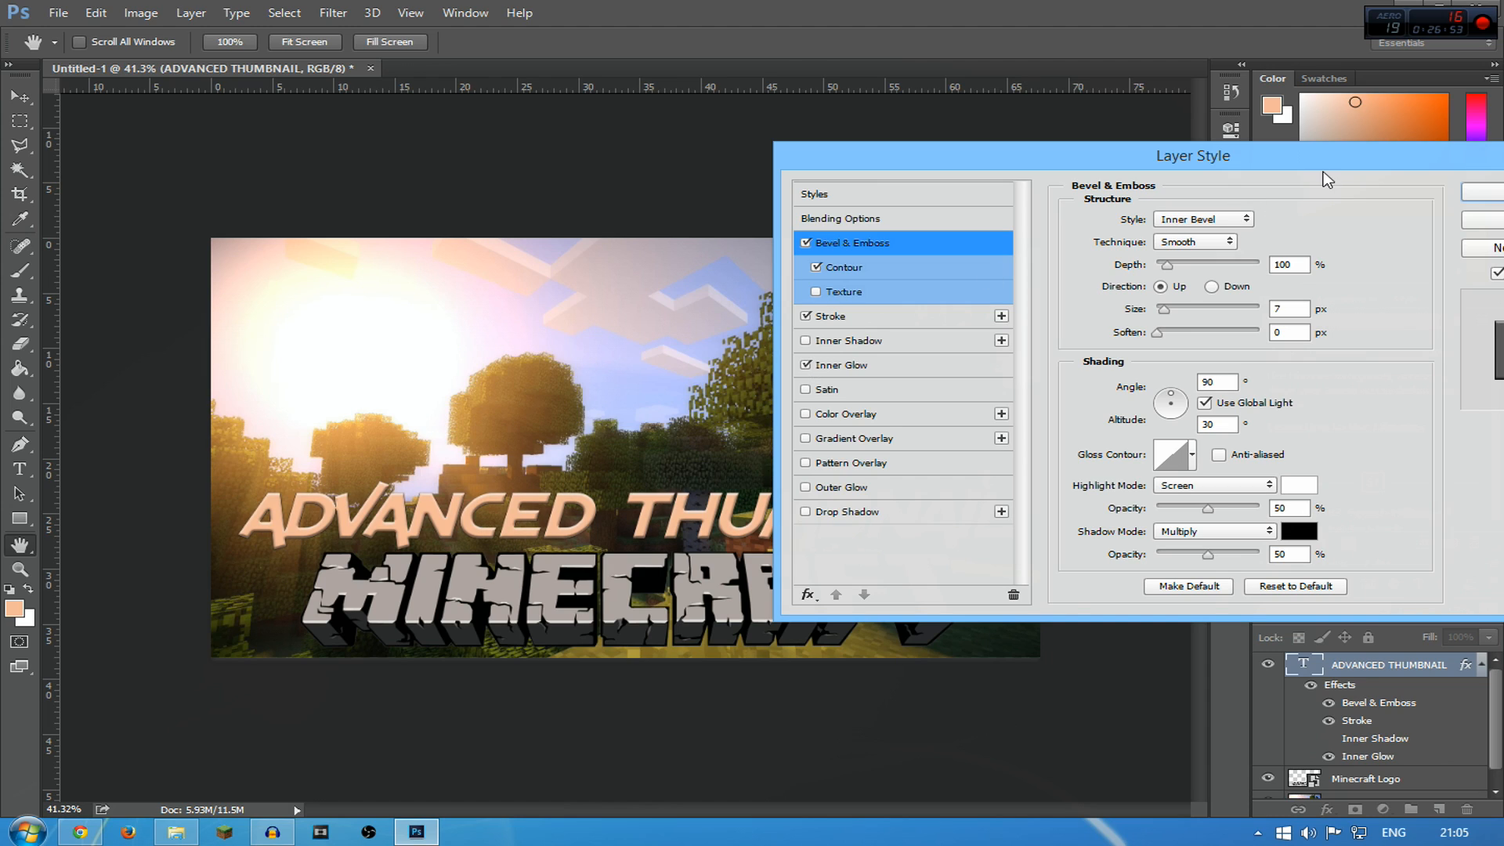
drag(1254, 160, 1012, 235)
click(565, 440)
click(565, 441)
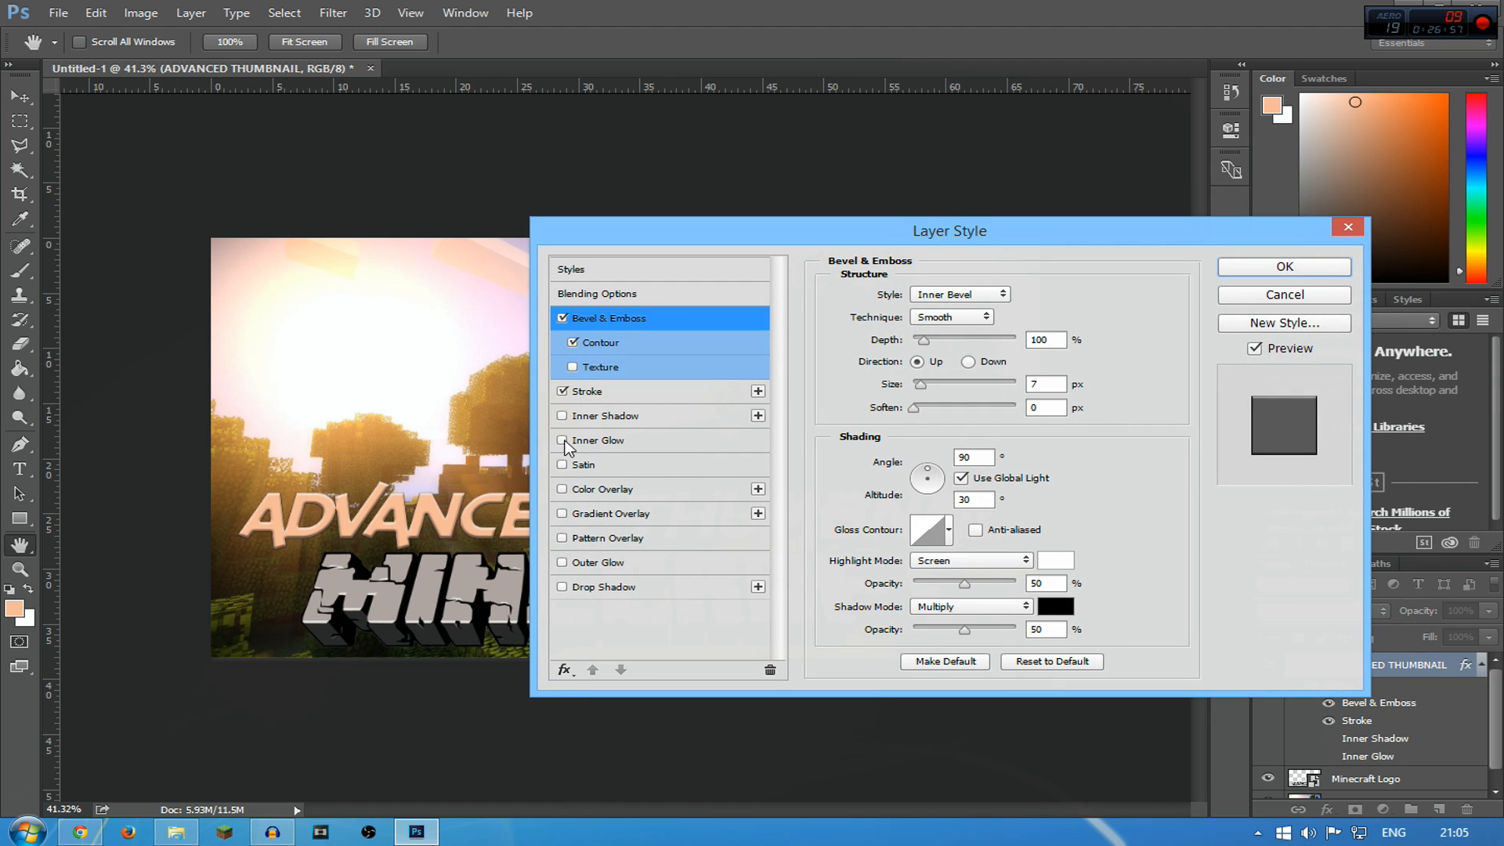
click(564, 441)
Try the Satin and Color Overlay effects on the title text and switch them off again
click(562, 465)
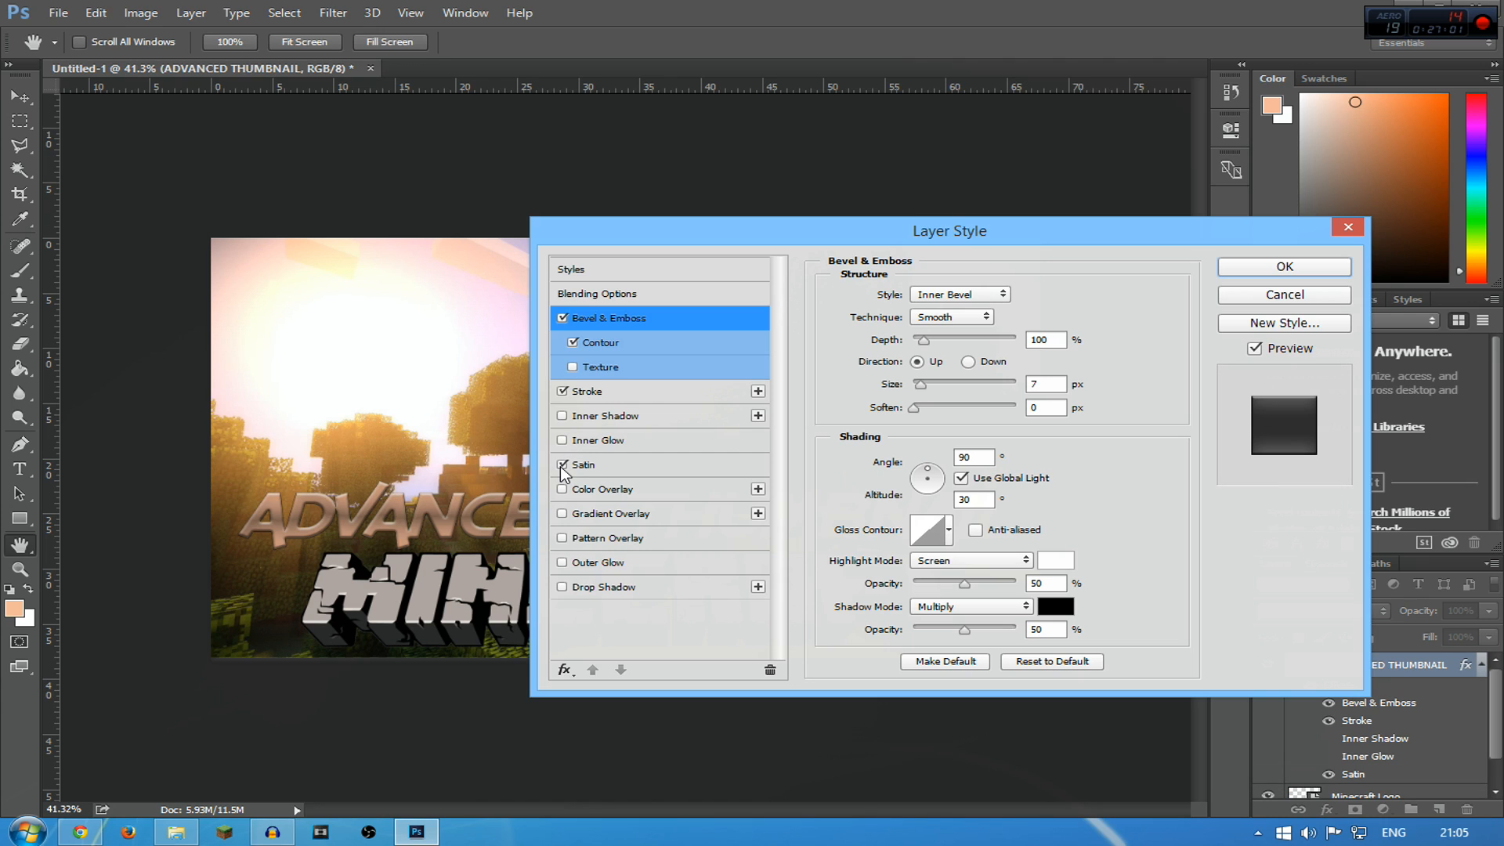
click(562, 465)
drag(847, 227, 1097, 101)
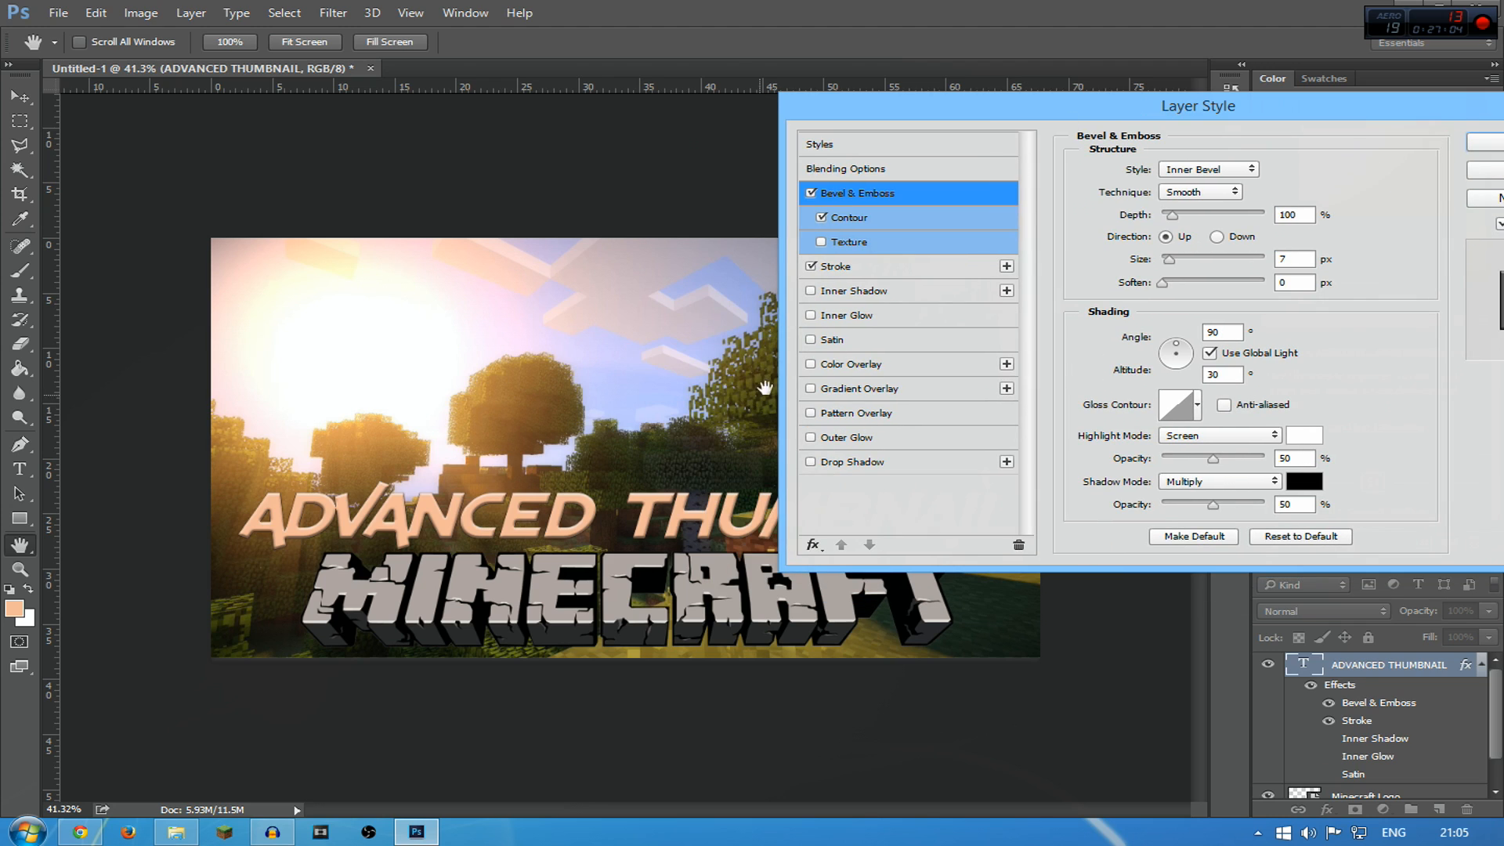
click(811, 365)
click(811, 365)
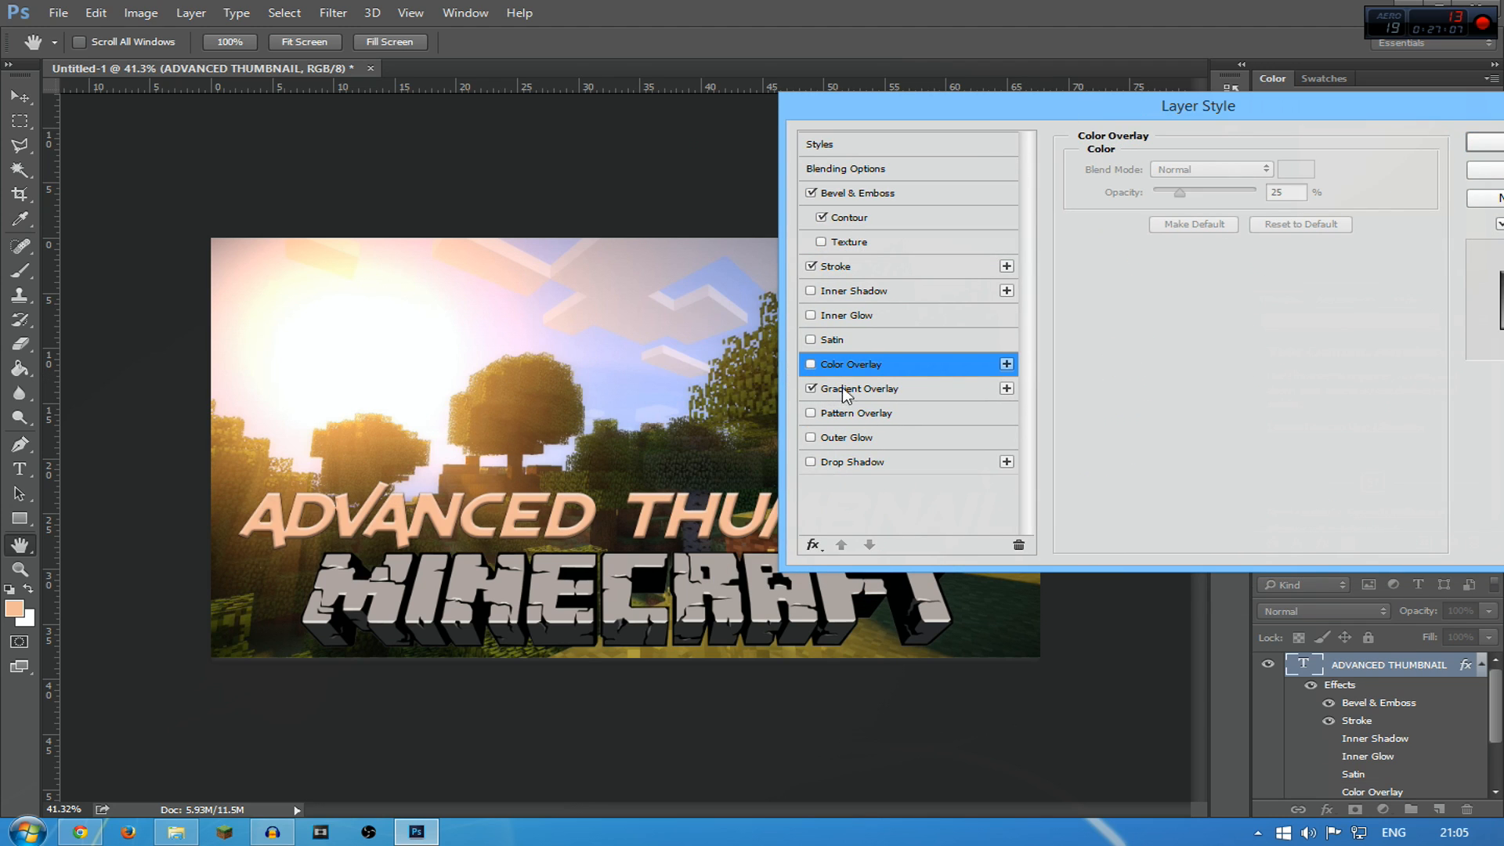
Turn on the title's Gradient Overlay and try the Neutral Density, Foreground to Background and Black, White gradient presets
click(811, 390)
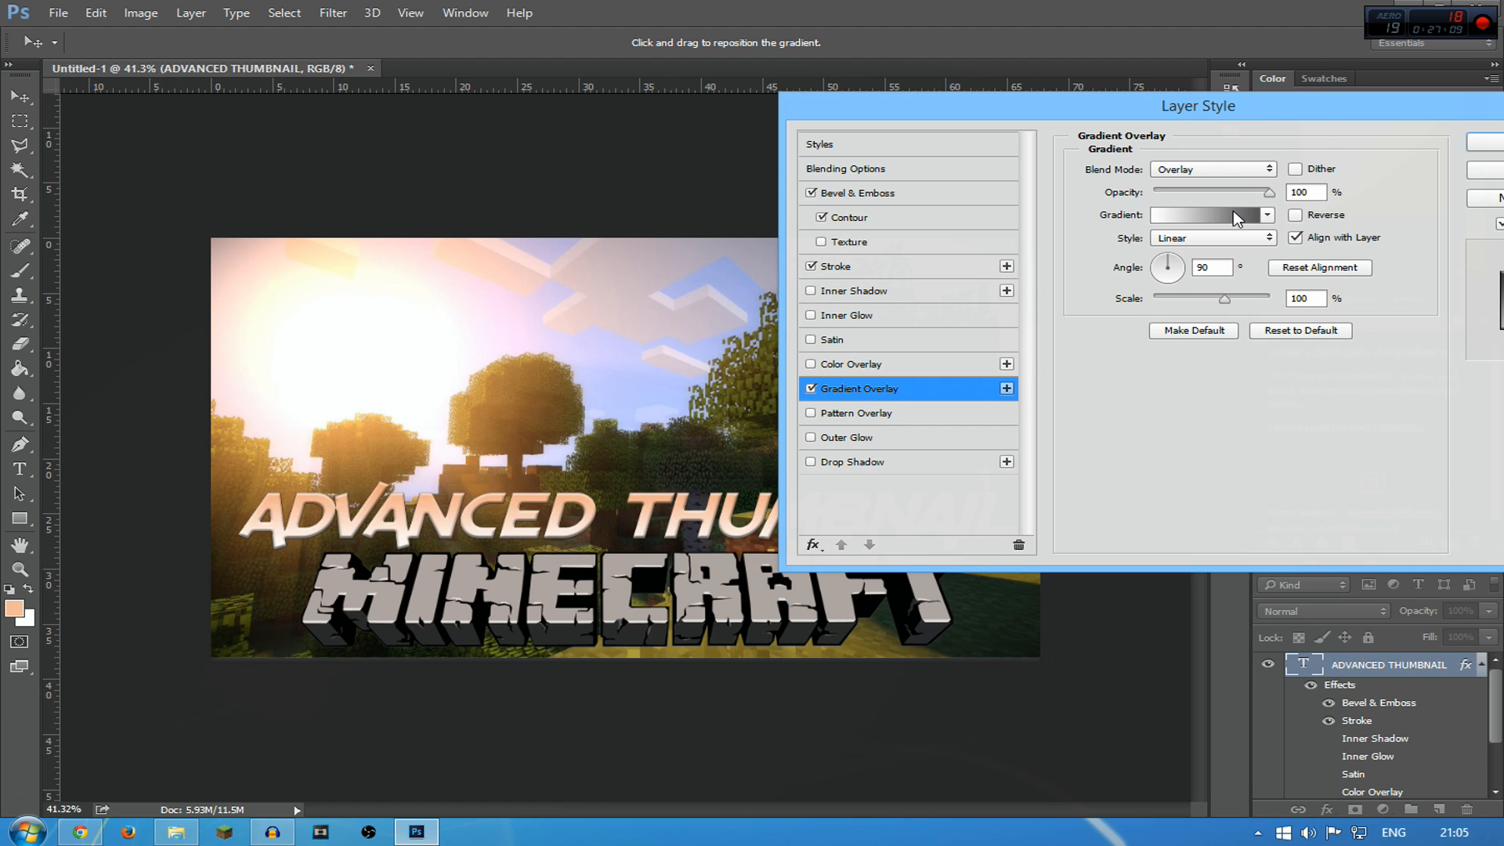
click(1234, 216)
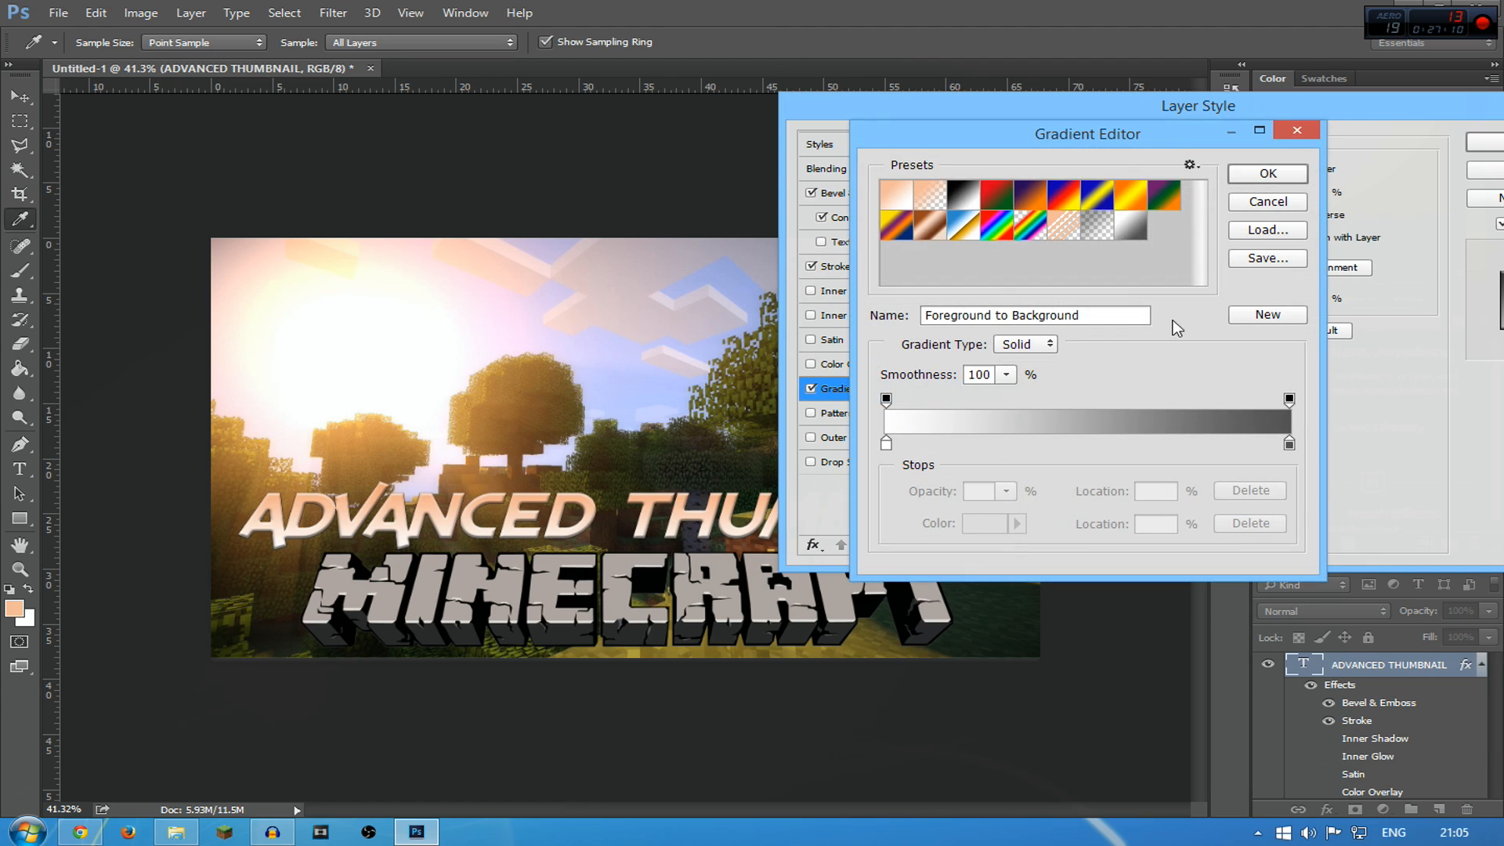
click(1097, 226)
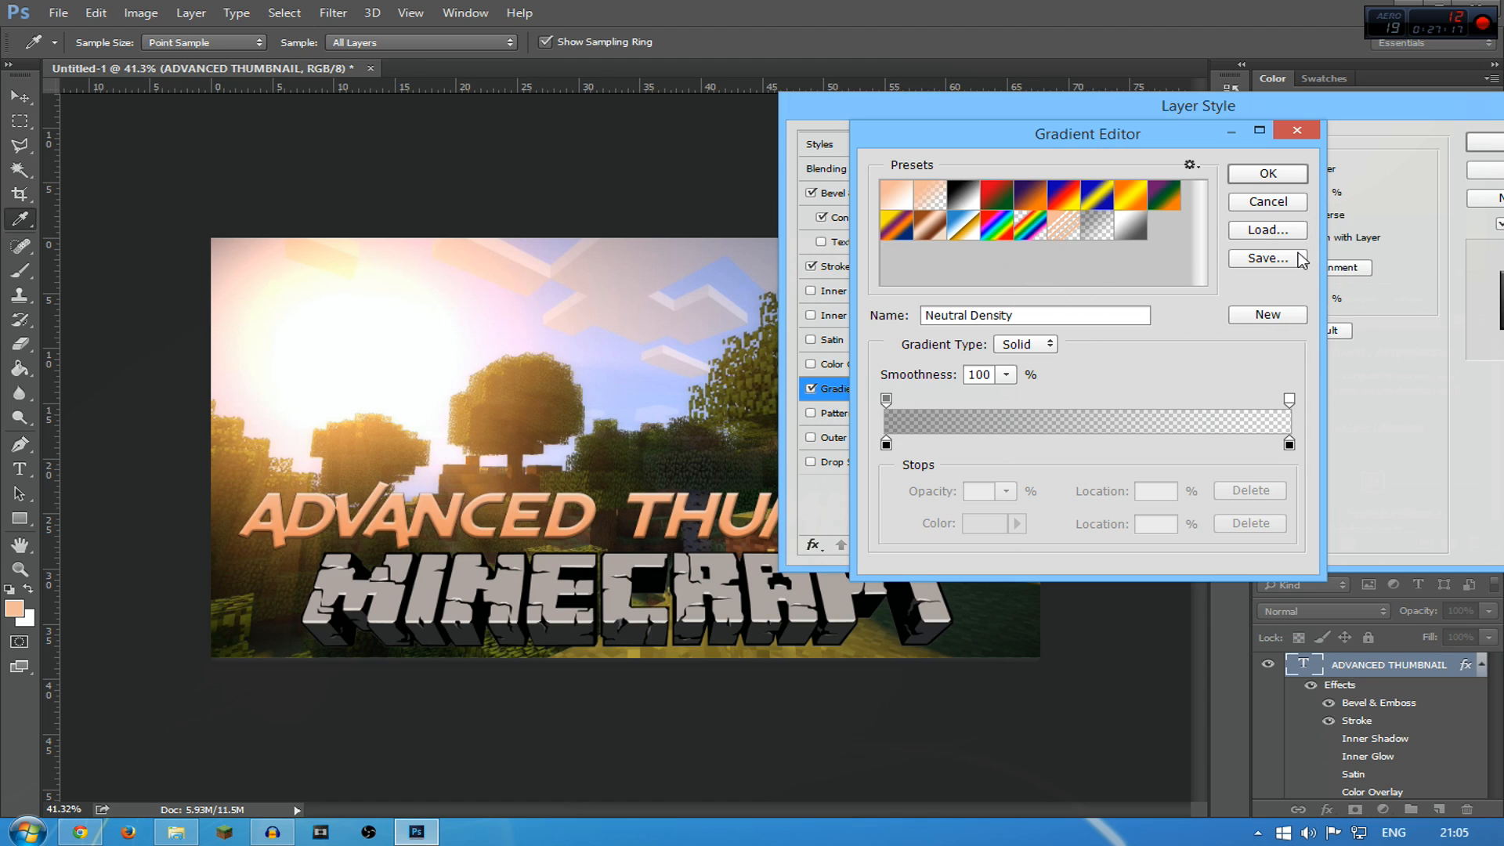
click(1270, 230)
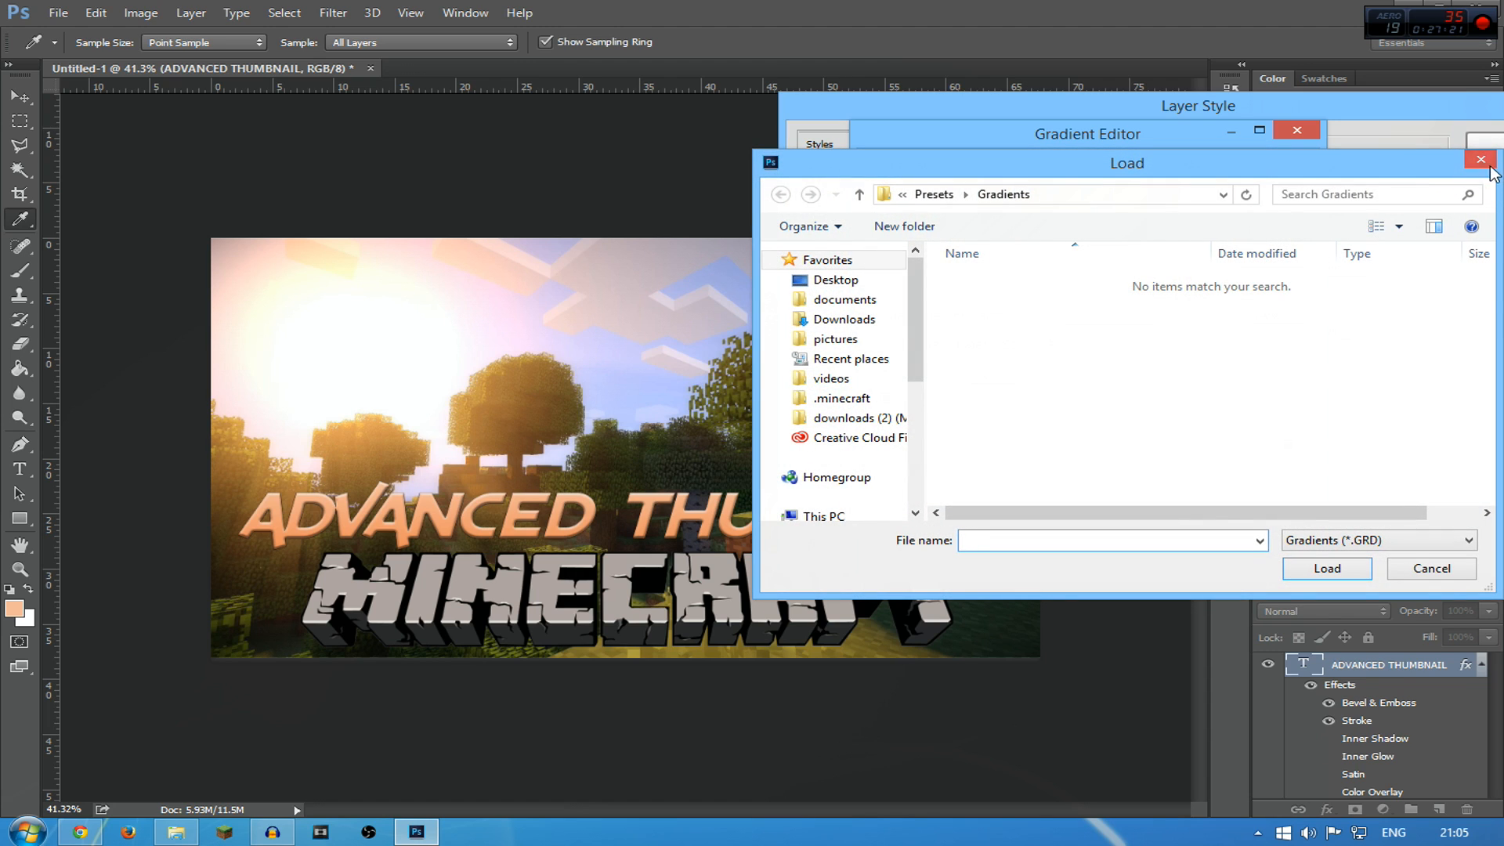
click(1488, 164)
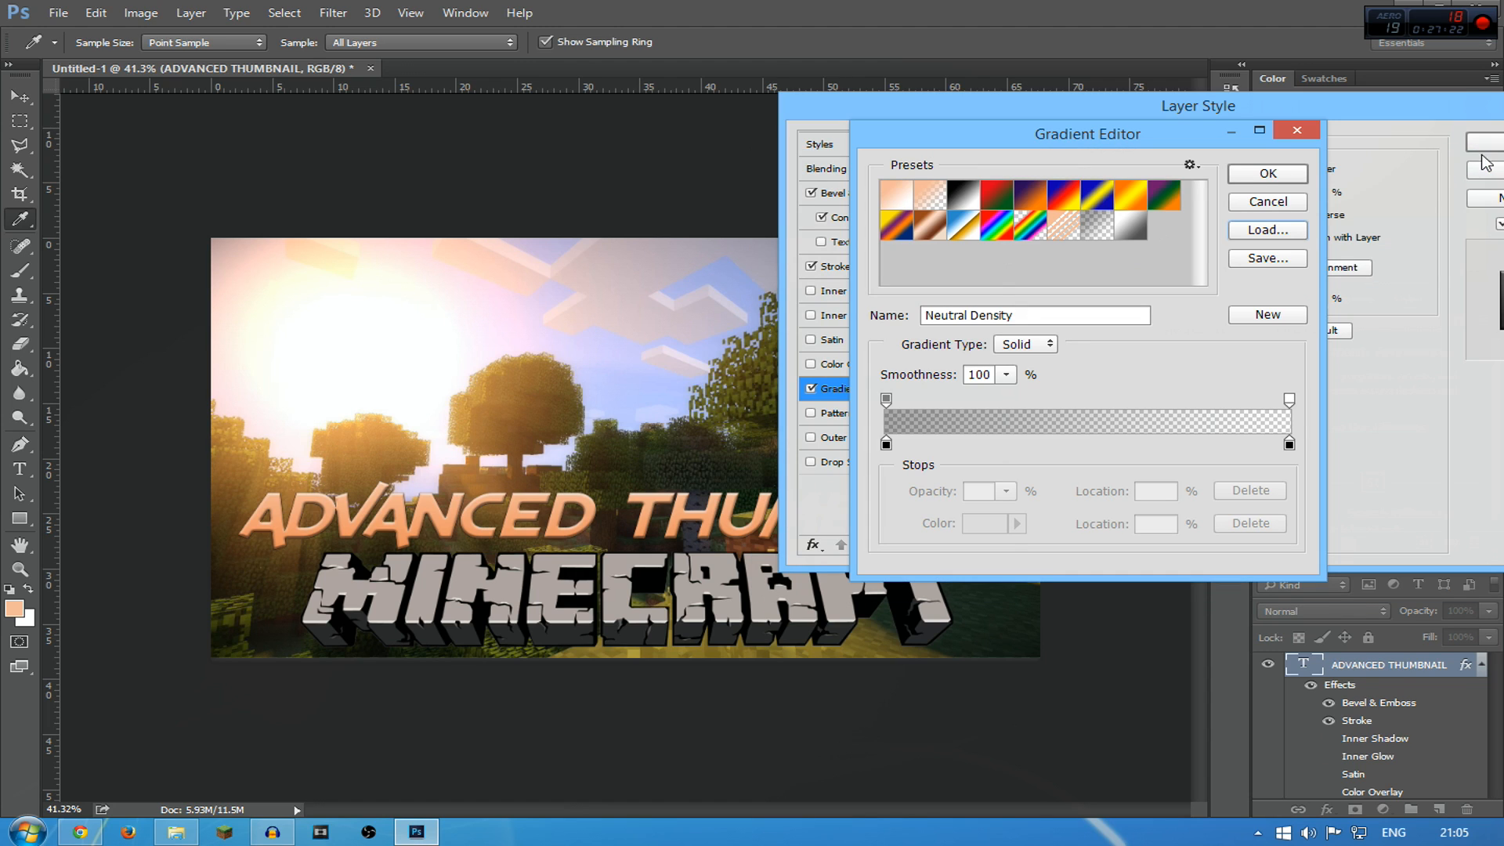
double_click(886, 444)
drag(874, 155, 1193, 160)
click(1301, 225)
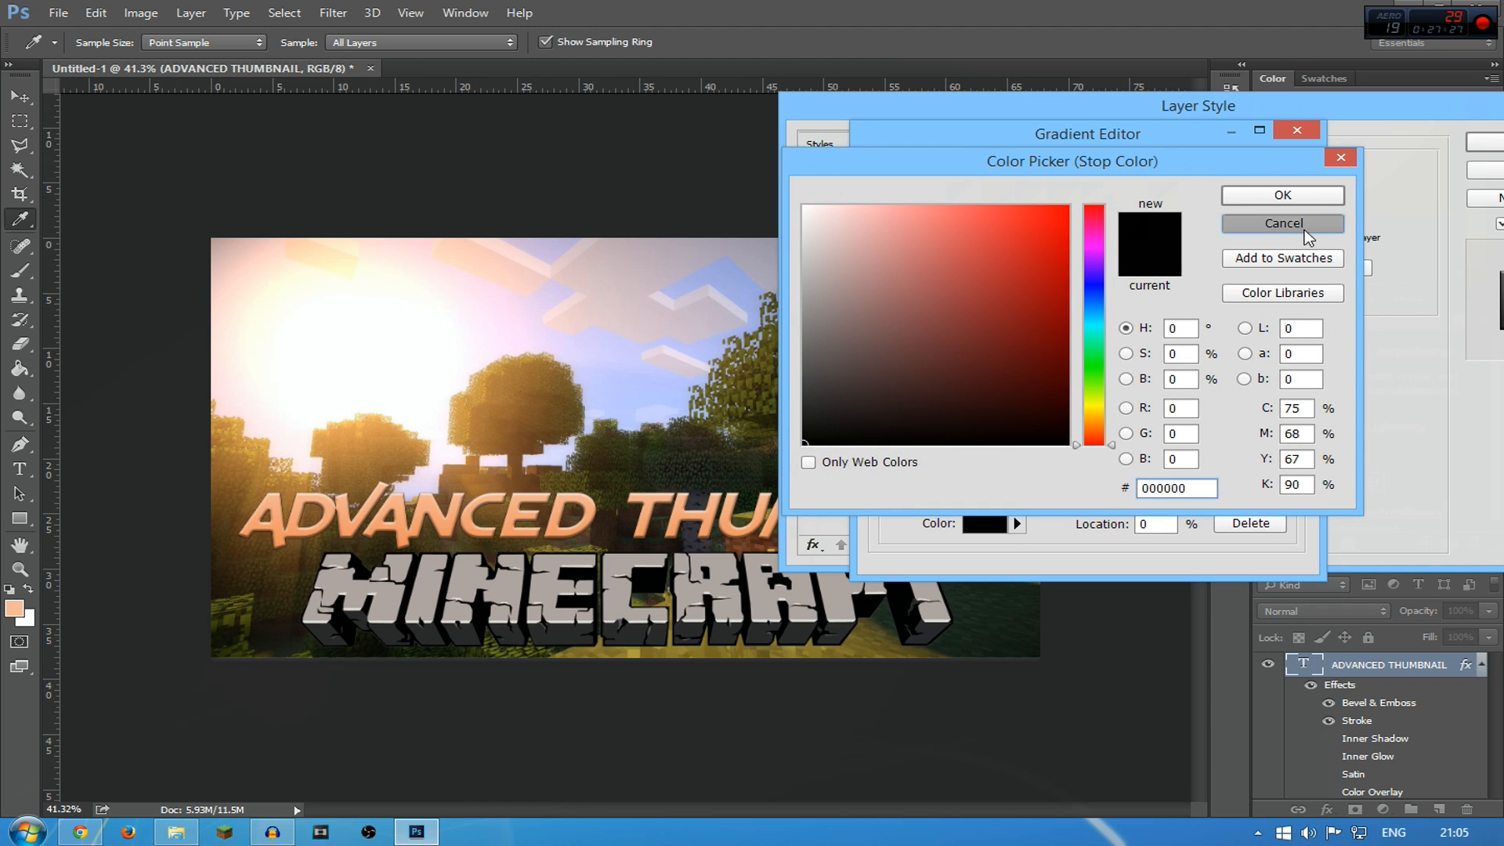
click(1133, 227)
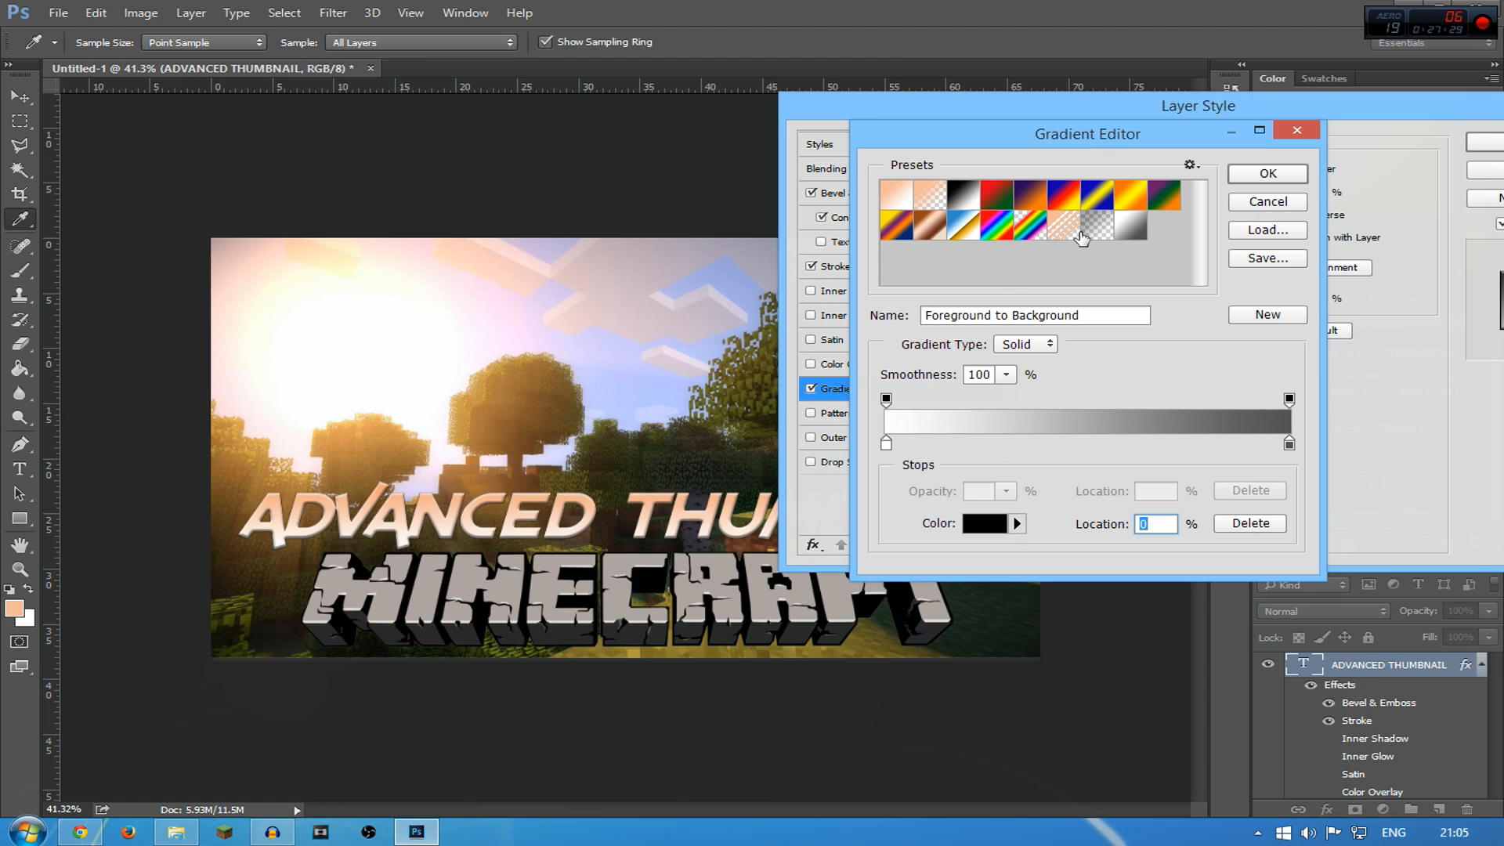
click(955, 196)
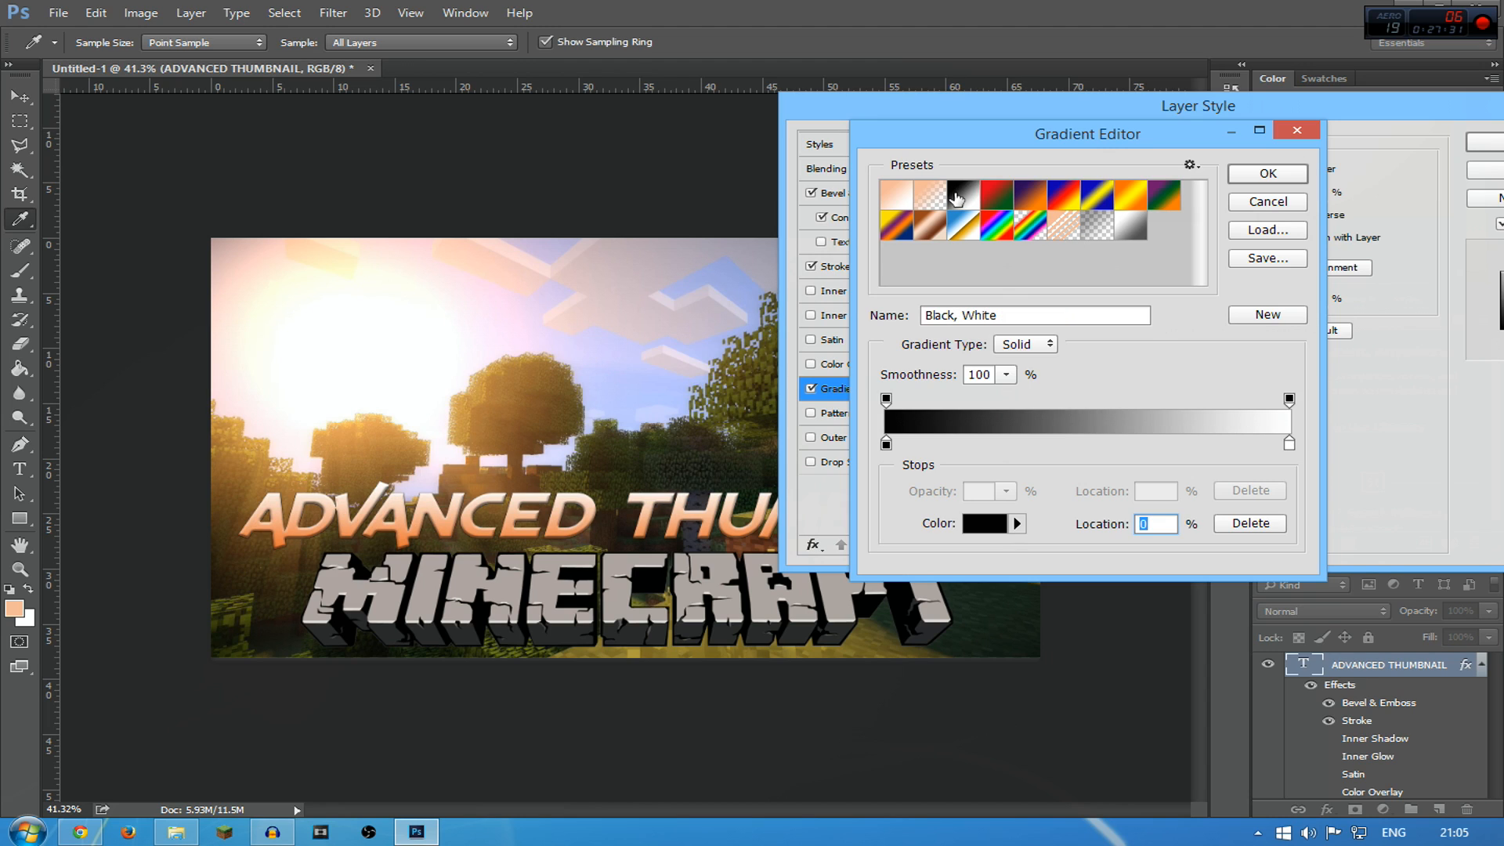
Try a custom overlay gradient running from golden yellow #ffc000 to orange
click(886, 446)
double_click(887, 446)
mouse_move(1097, 427)
mouse_down()
mouse_move(1092, 414)
mouse_move(1100, 423)
mouse_up()
click(1065, 207)
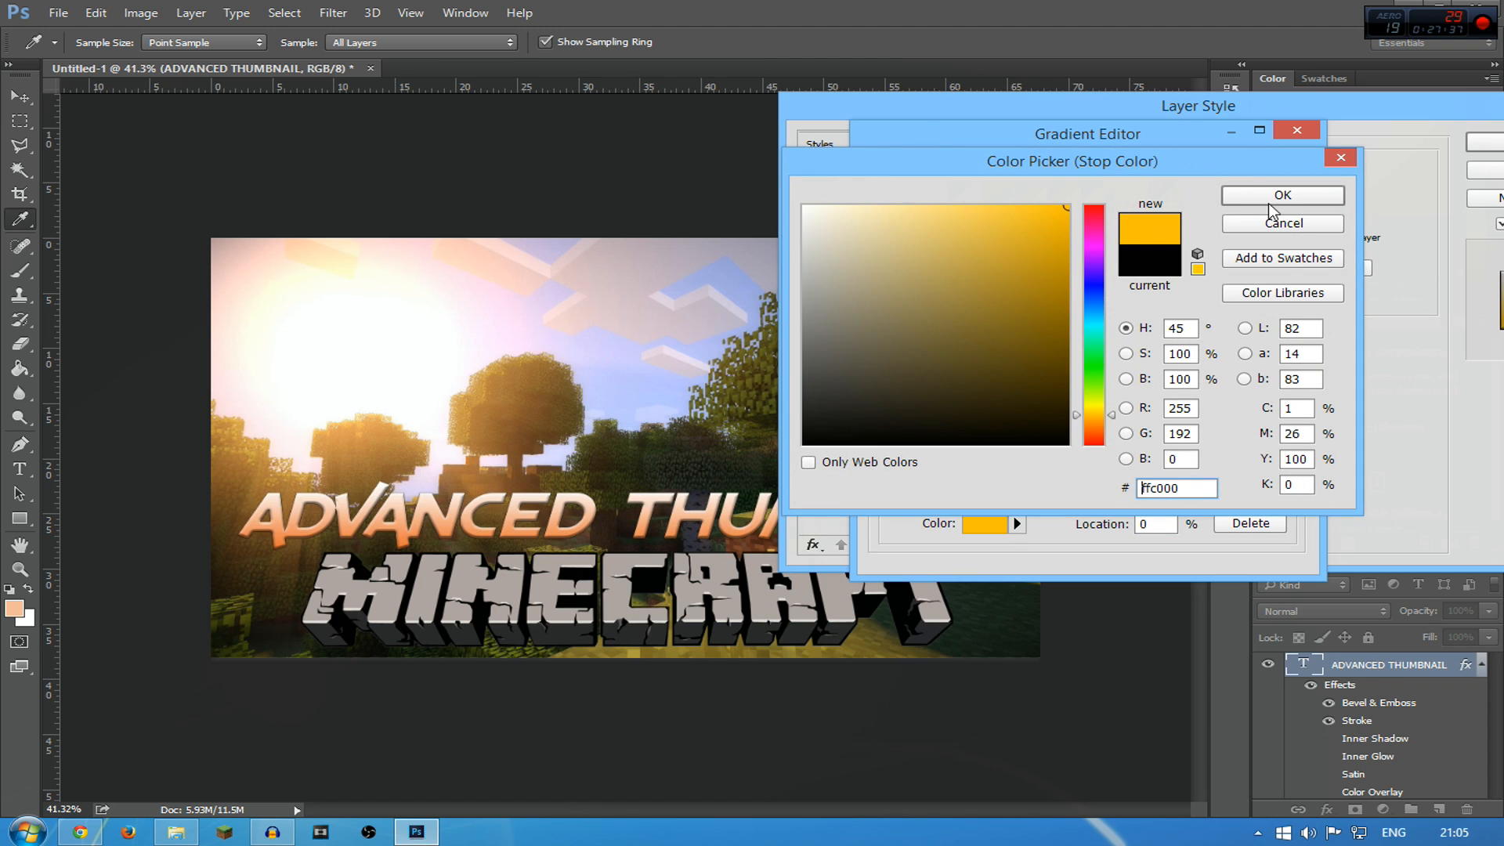
click(1282, 195)
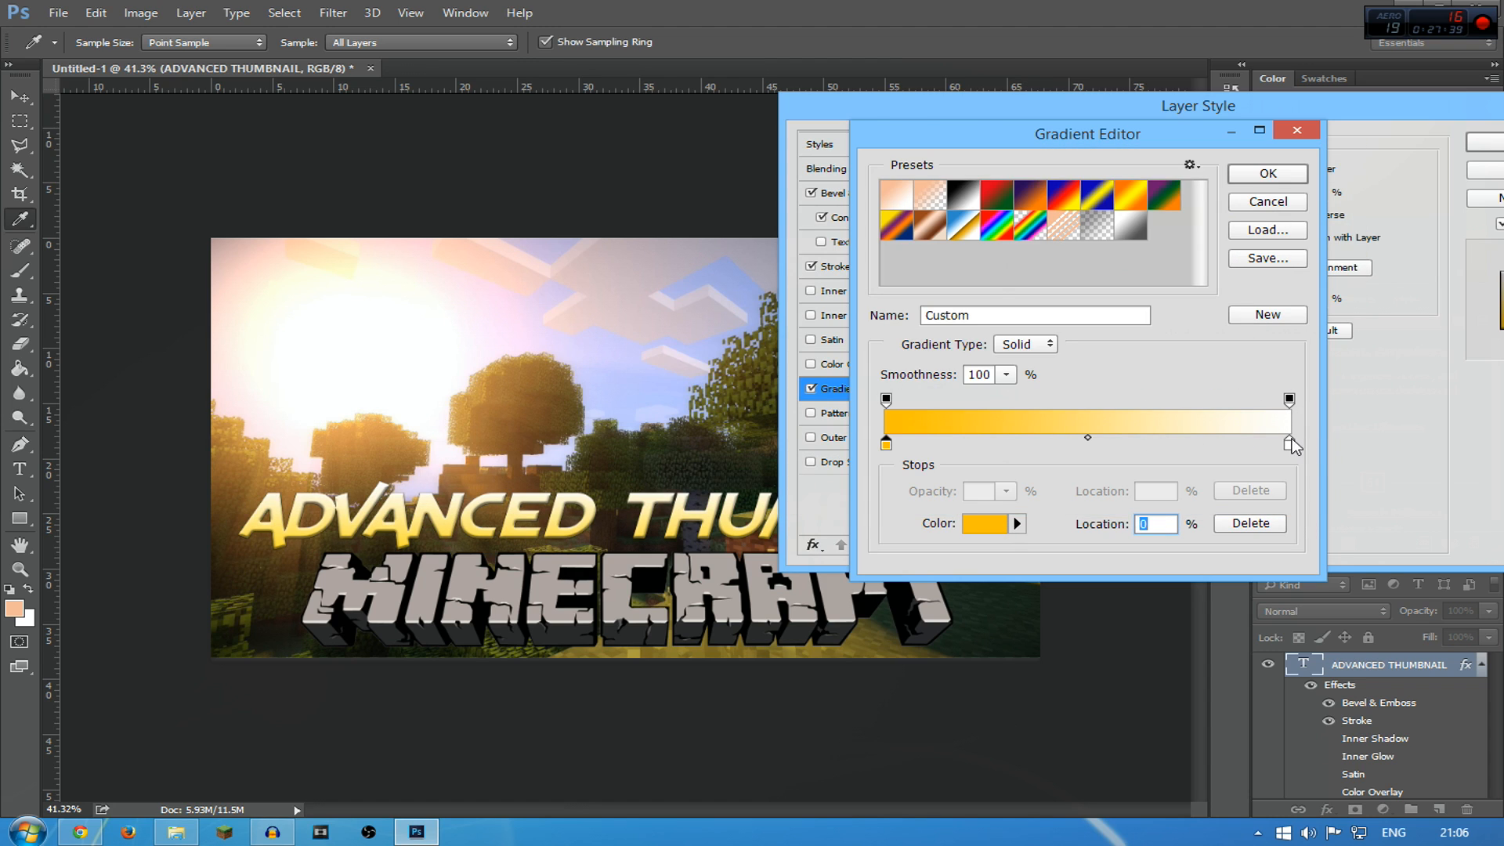
double_click(1289, 445)
drag(1095, 444, 1095, 426)
click(1065, 209)
click(1285, 197)
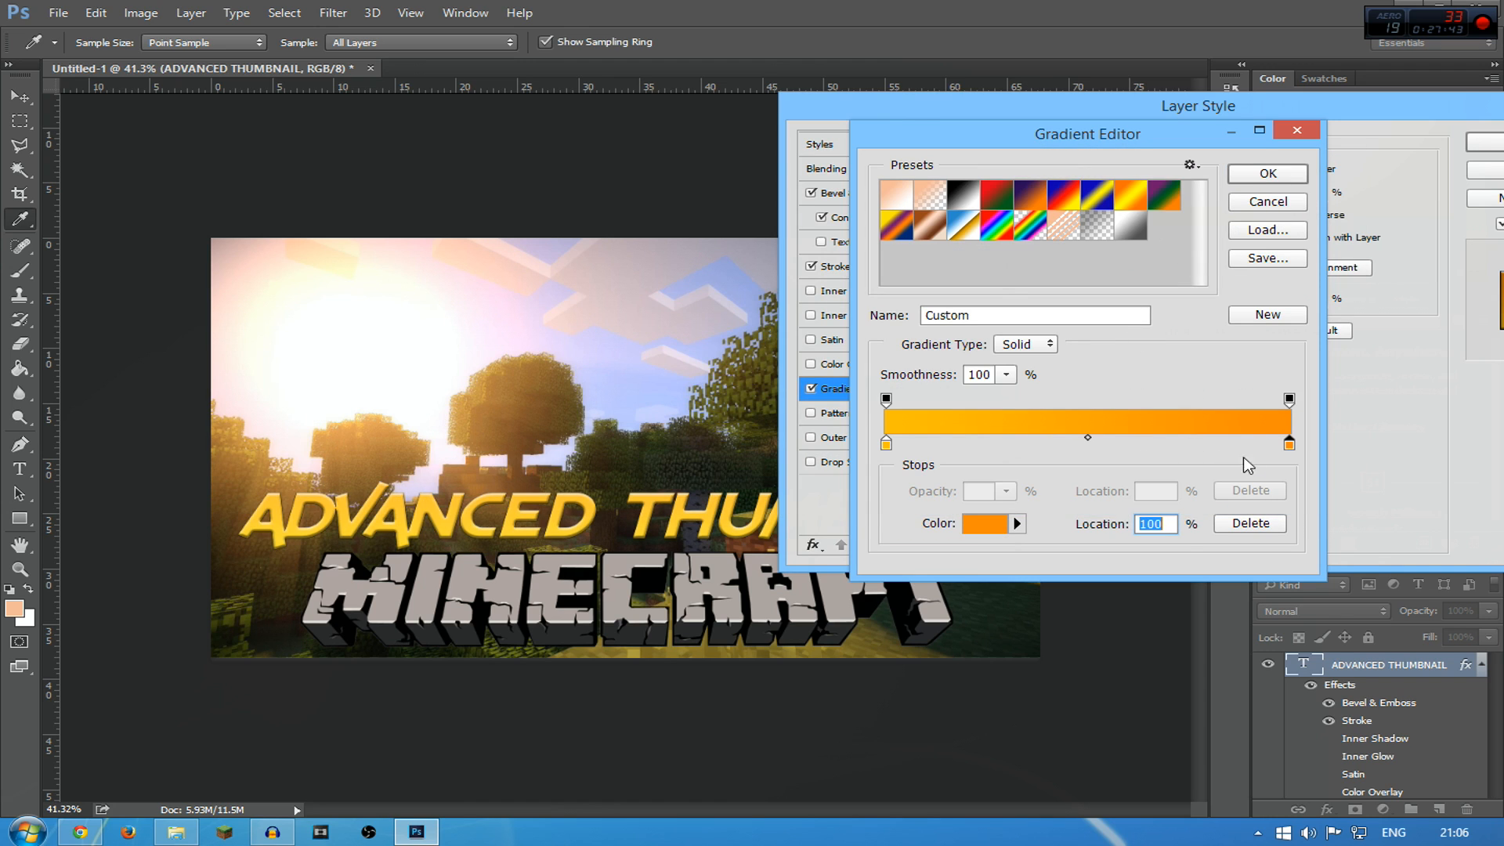
Try a redder orange end stop and a readjusted yellow start stop, then leave the gradient editor
double_click(1289, 444)
drag(1096, 423, 1099, 431)
click(1282, 195)
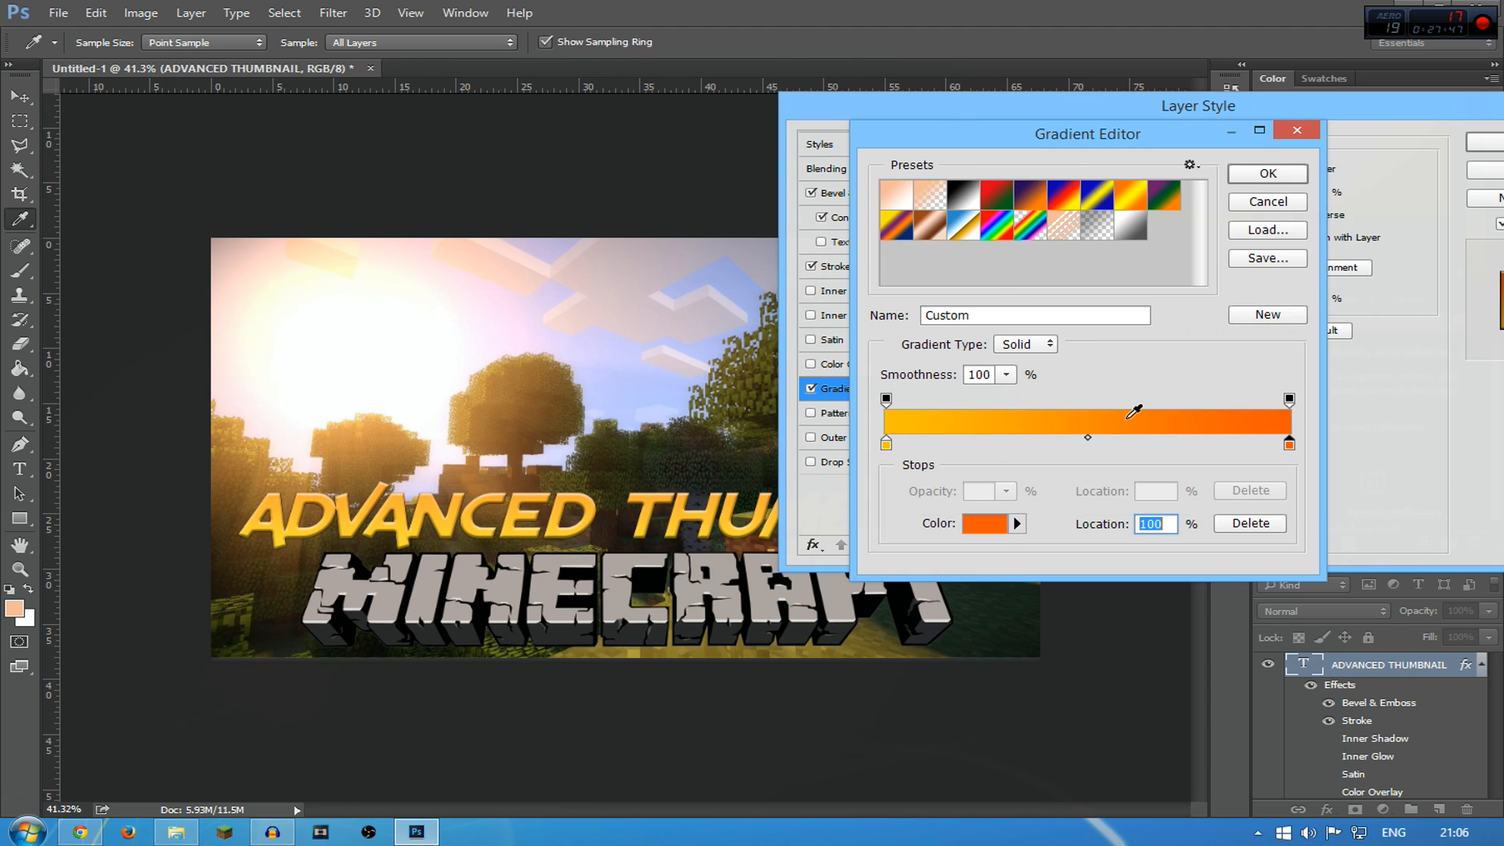
double_click(886, 445)
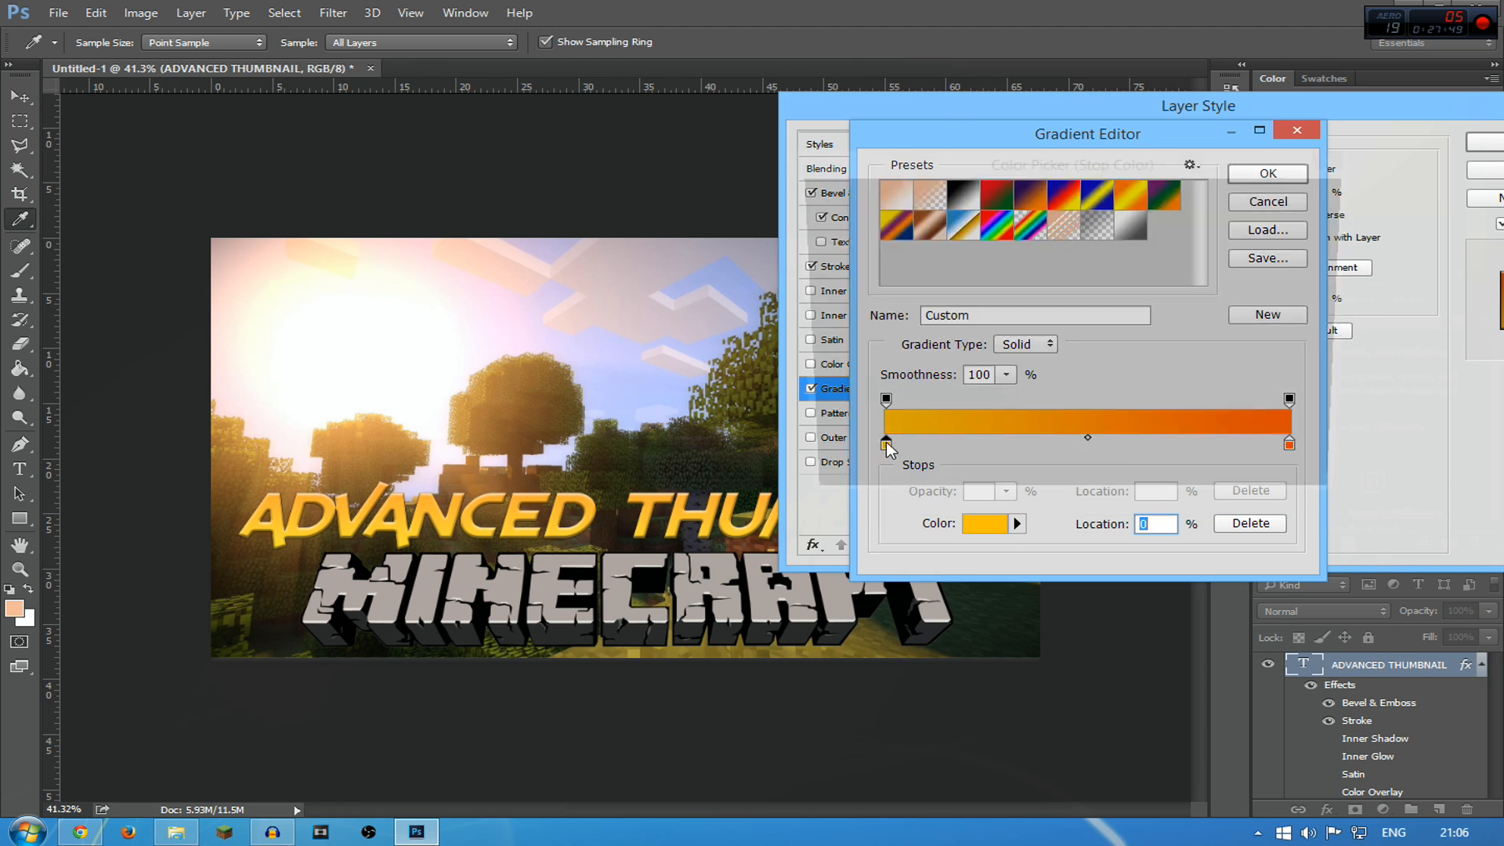
drag(1093, 416, 1093, 408)
click(1282, 195)
click(1277, 191)
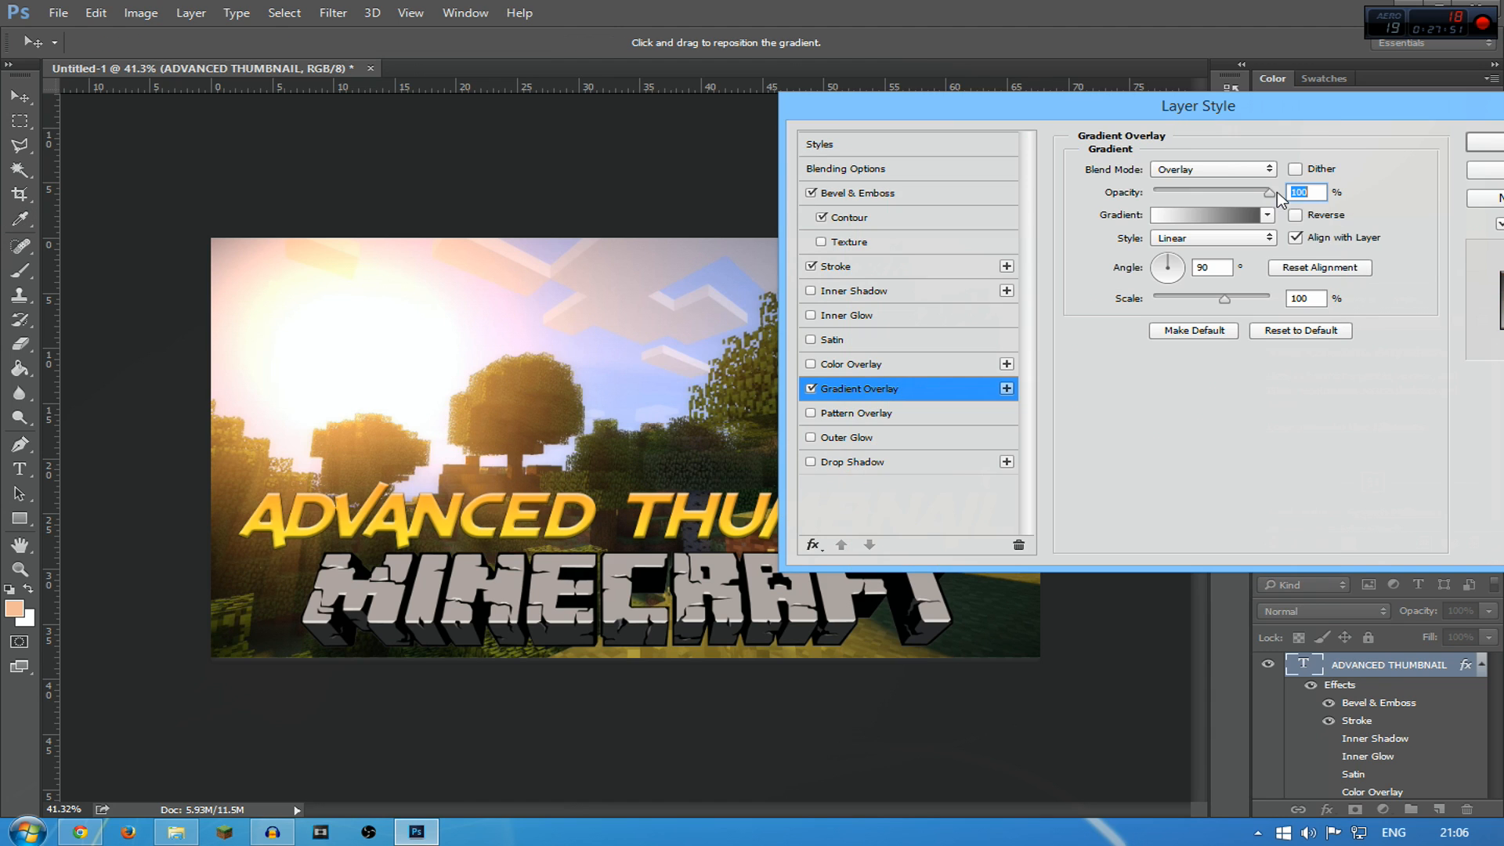
Edit the Gradient Overlay's gradient again and set its start stop to a bright yellow
click(1217, 222)
double_click(885, 445)
drag(1095, 443, 1097, 408)
drag(1044, 251, 1208, 147)
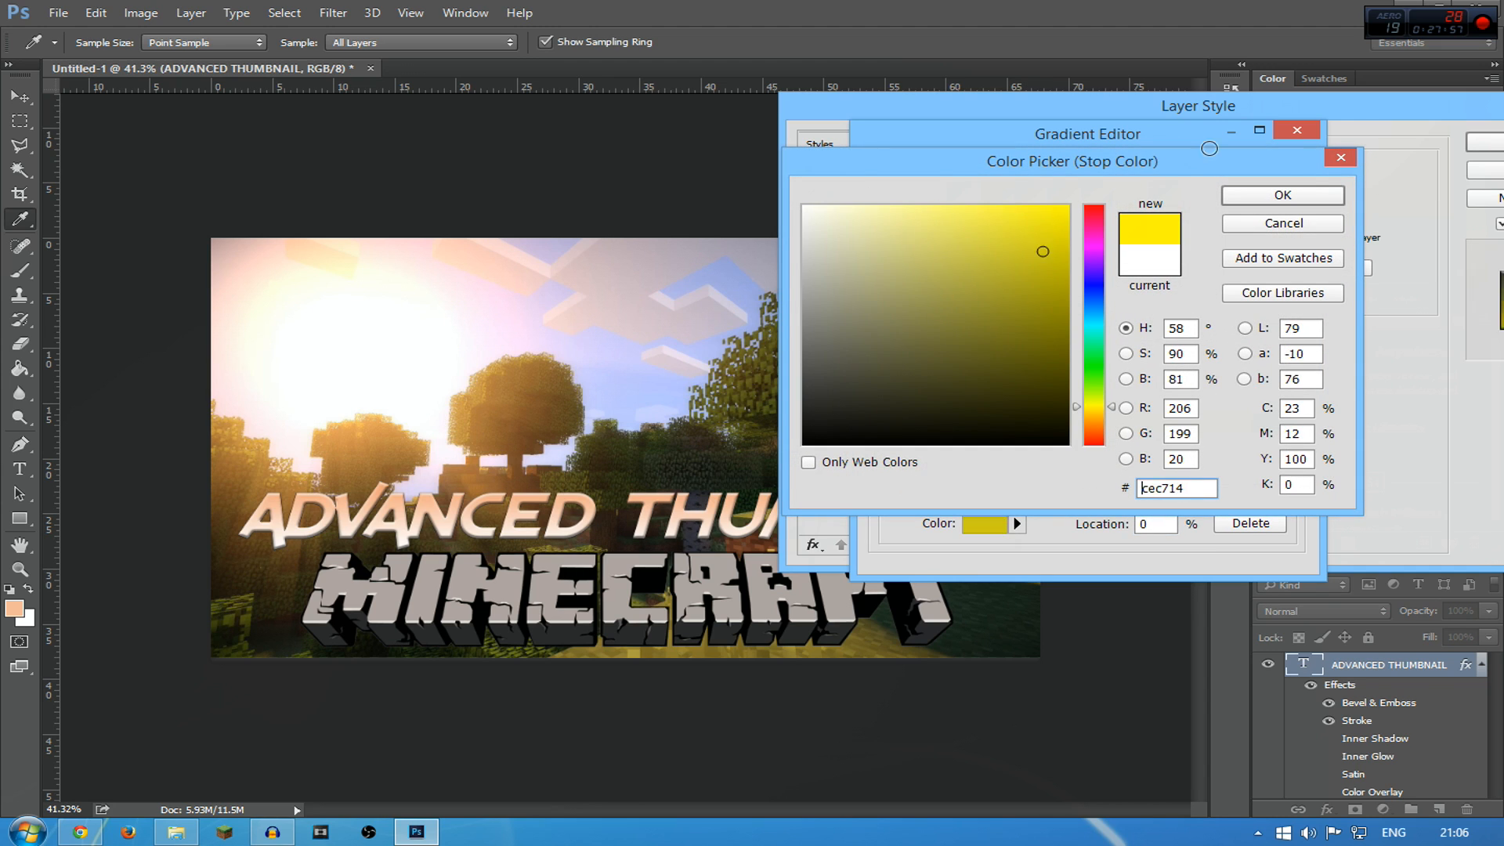
click(1312, 195)
Set the gradient's end stop to orange-red #ff3000 and apply the gradient to the overlay
double_click(1289, 443)
drag(1093, 428, 1091, 441)
drag(1000, 269, 1112, 192)
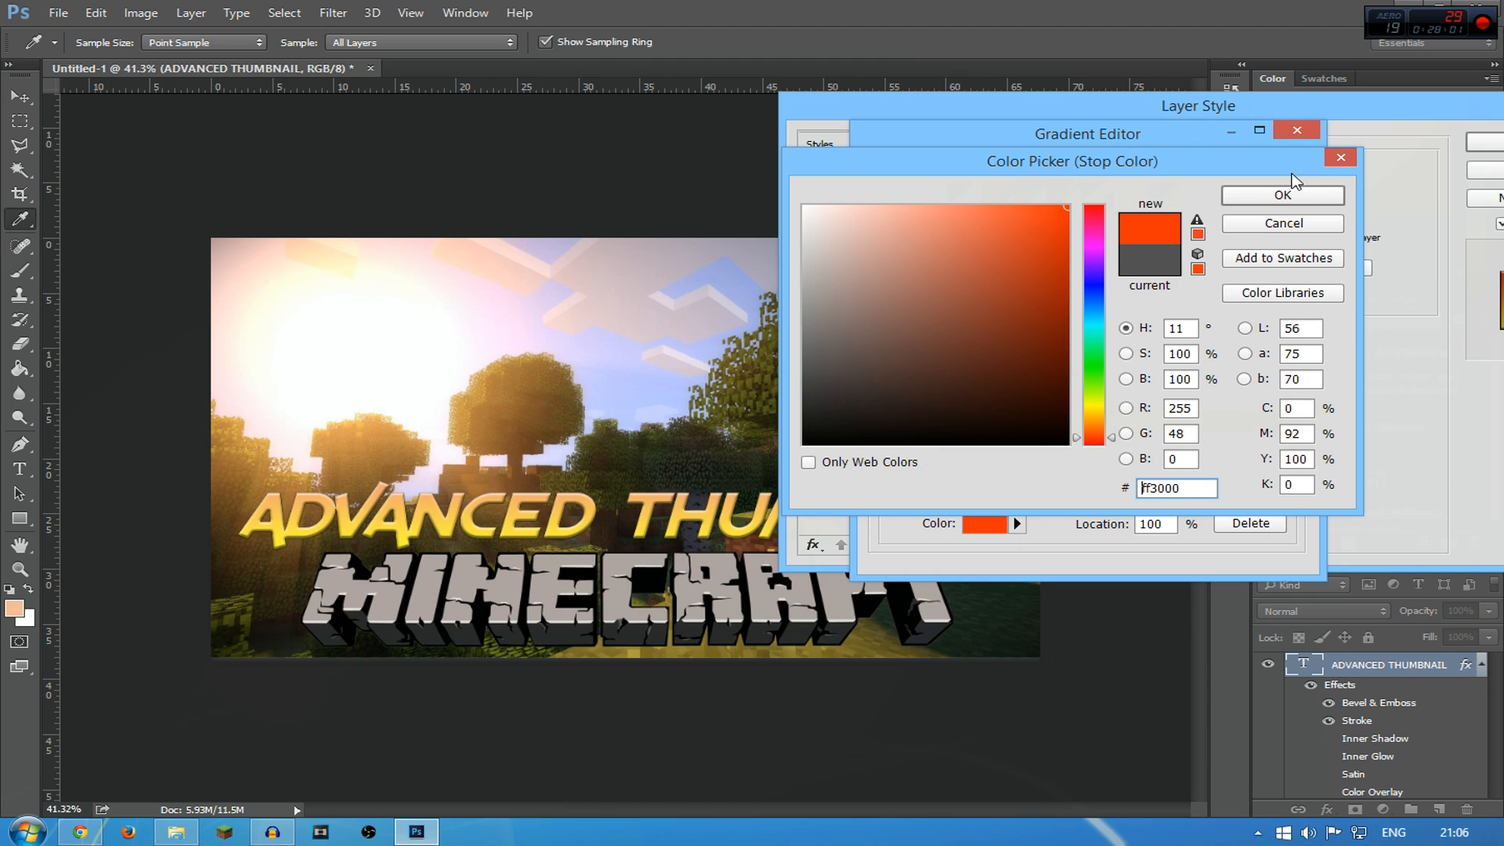
click(1282, 195)
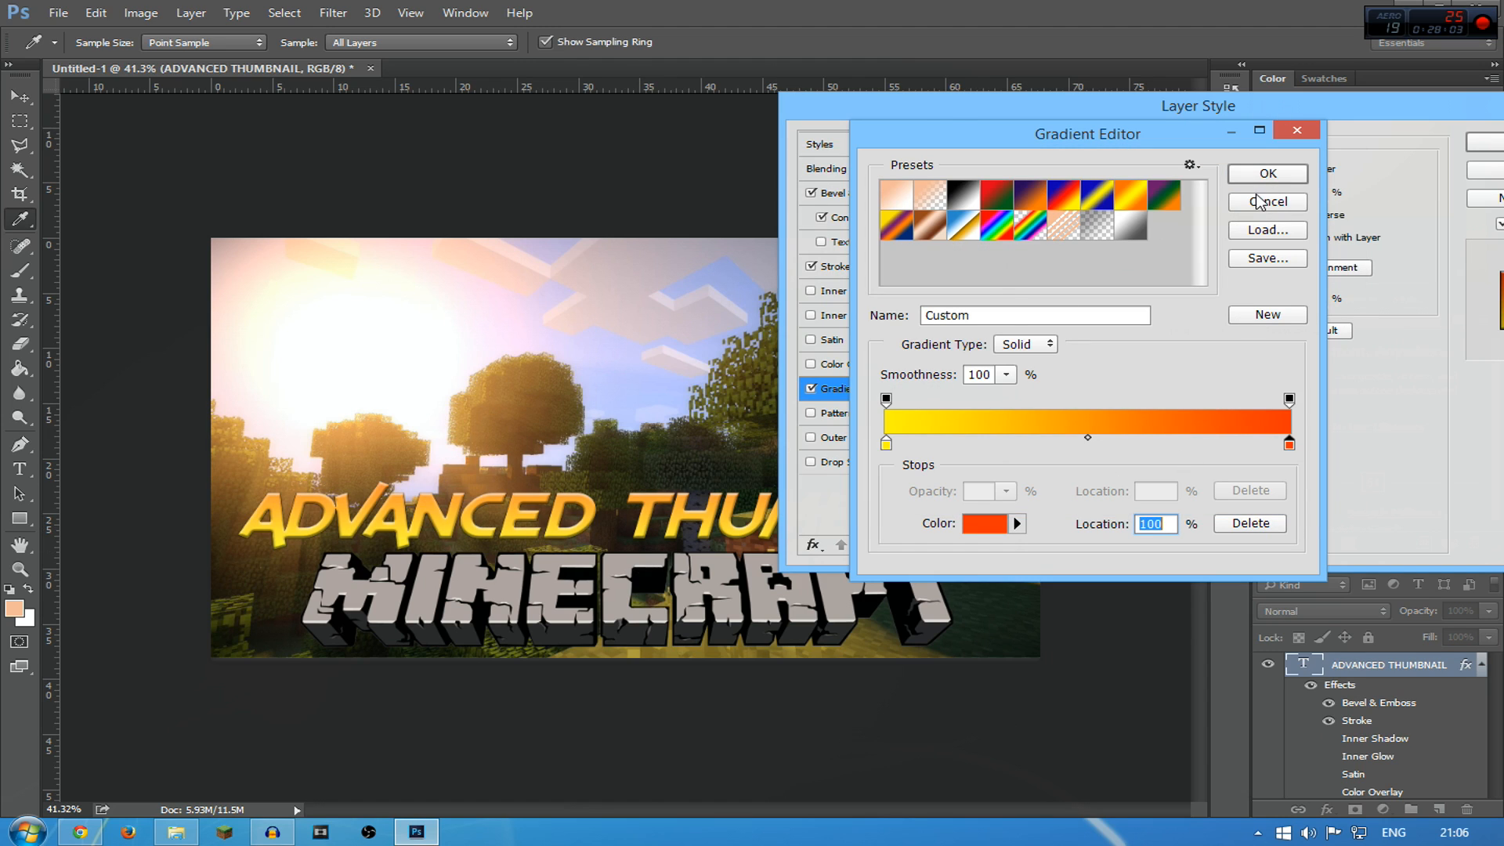
click(1268, 173)
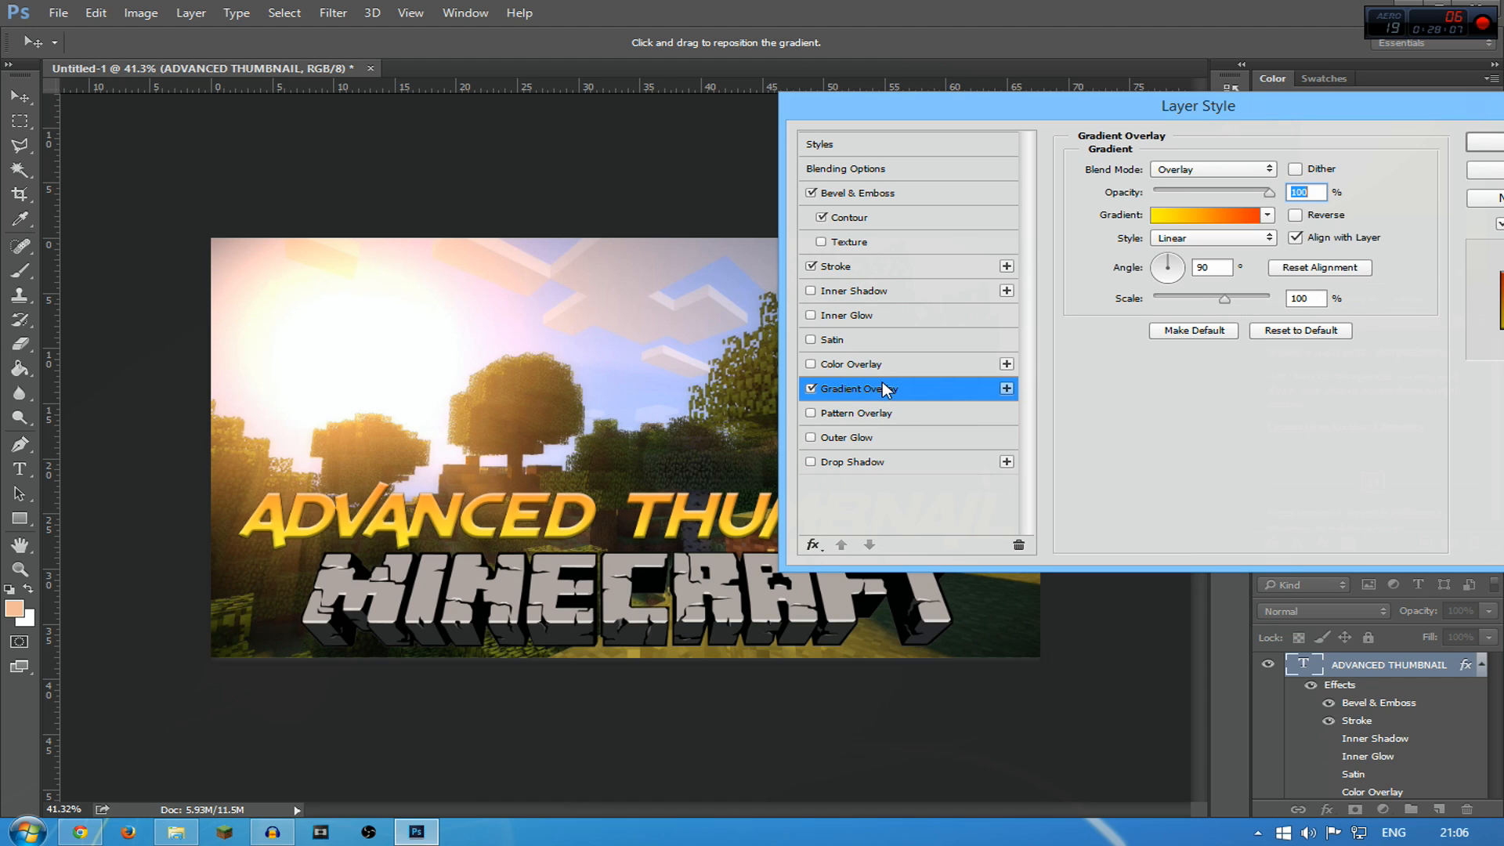
Turn on the Pattern Overlay effect for the title text and show its settings
click(812, 412)
click(813, 412)
click(811, 412)
click(856, 413)
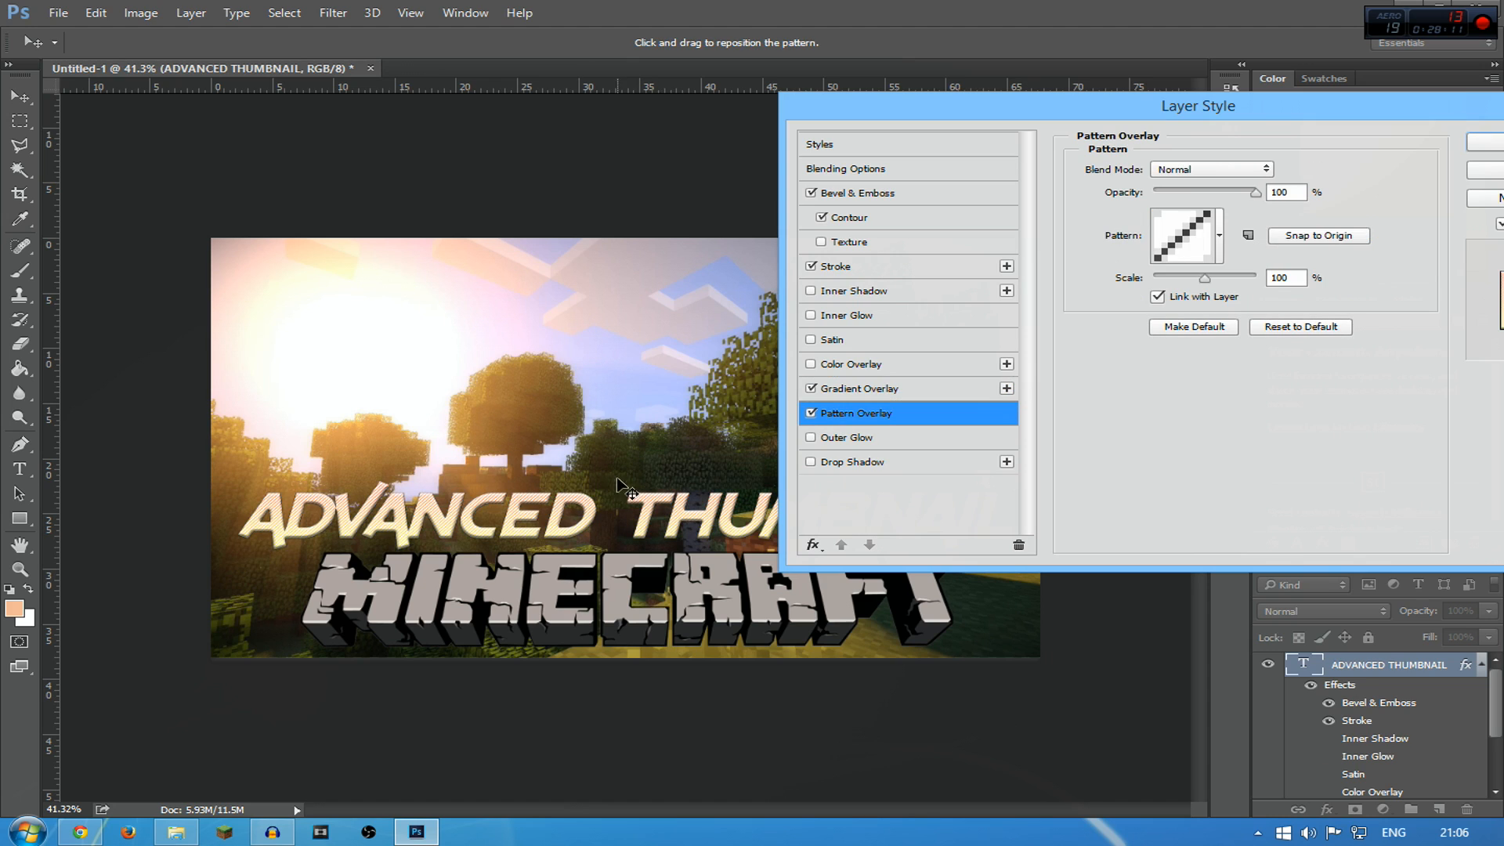
Try the Overlay, Screen, Soft Light, Hard Light and Normal blend modes on the Pattern Overlay
click(1222, 170)
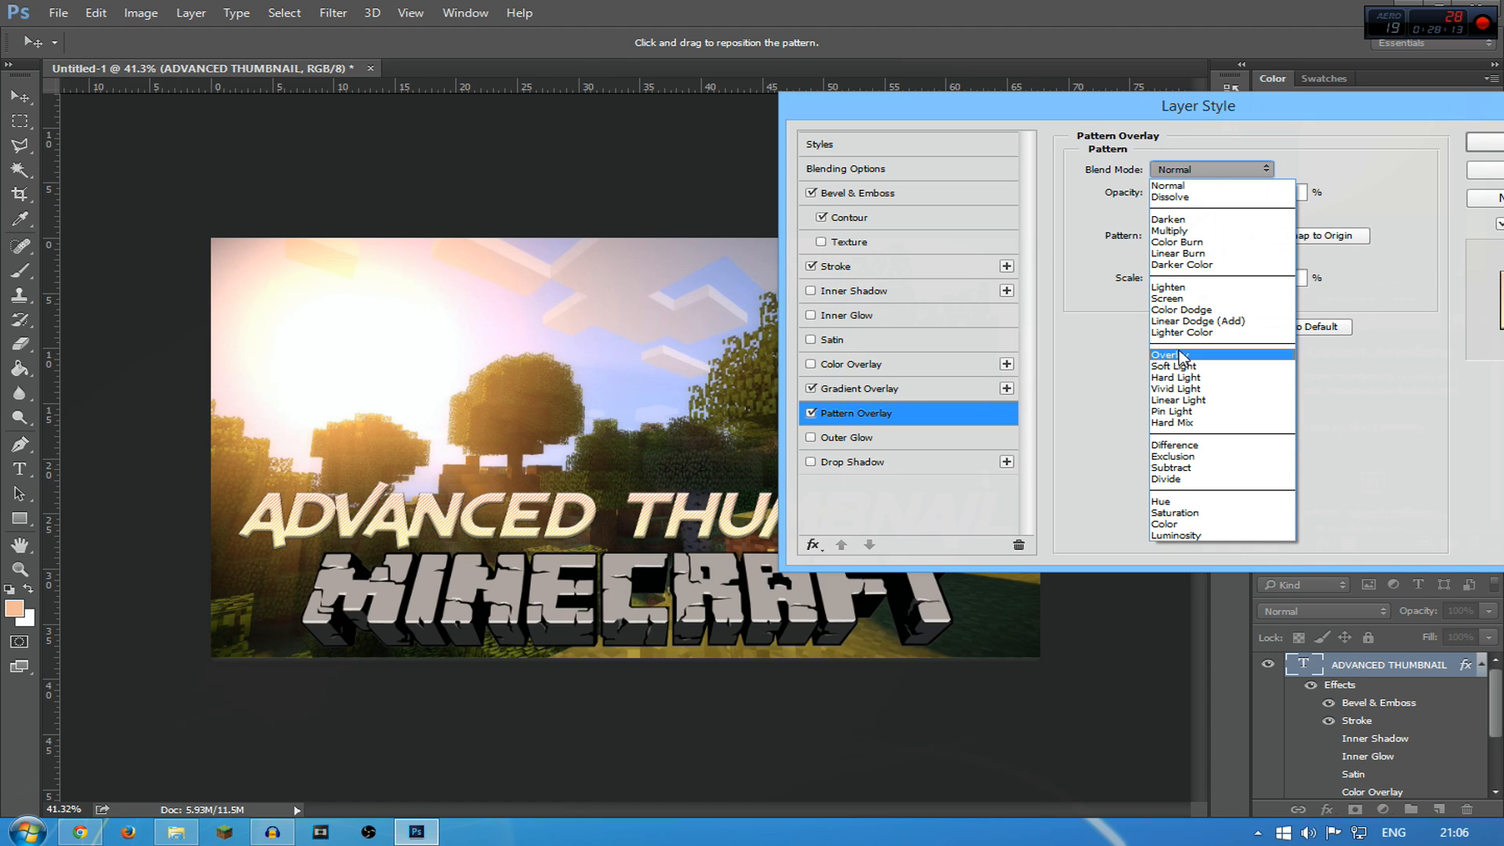
click(1175, 355)
click(1208, 169)
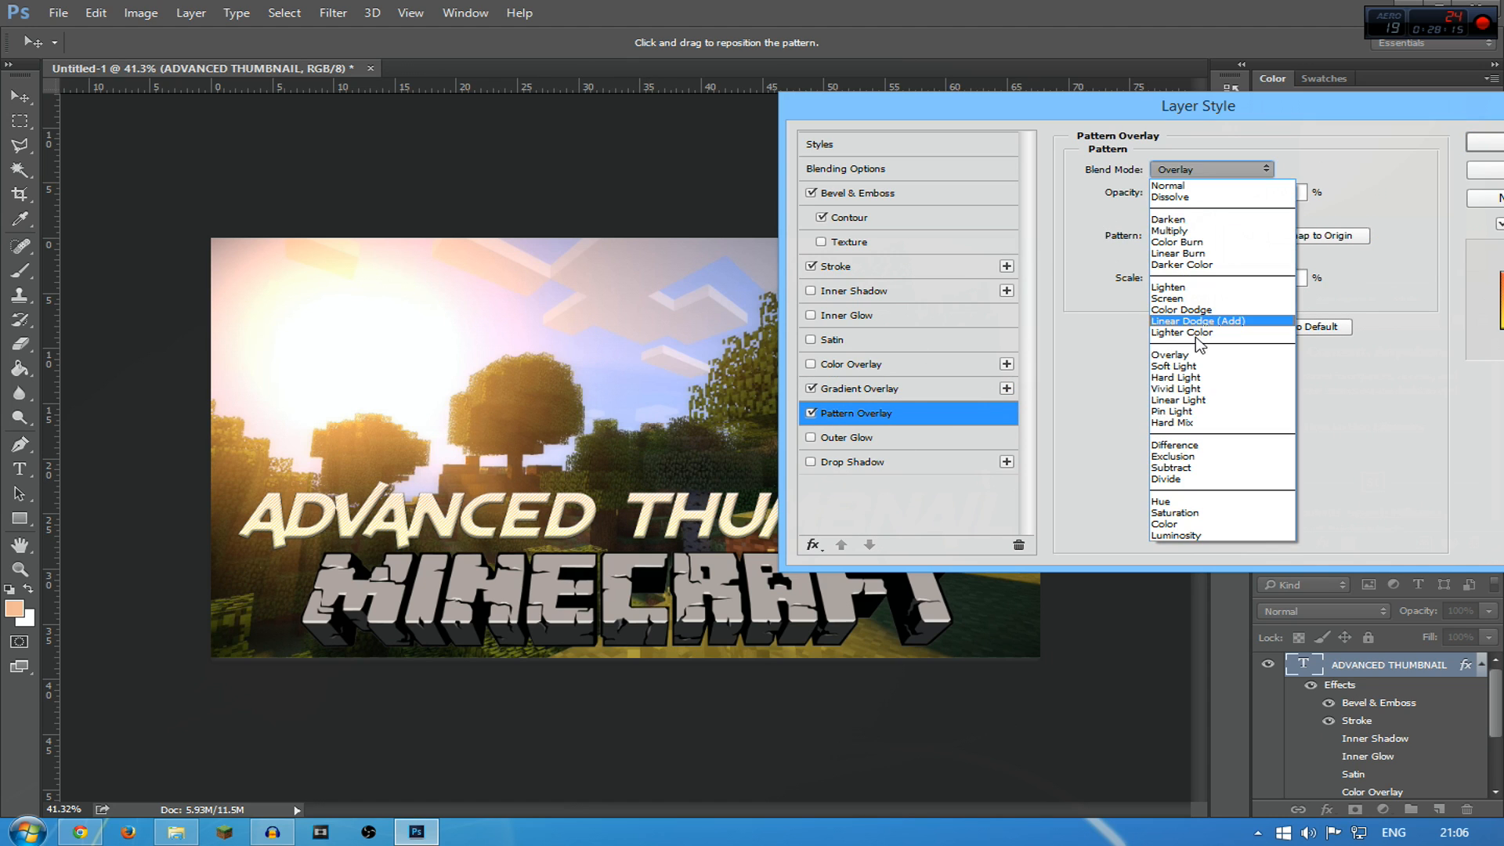
click(1175, 302)
click(1225, 170)
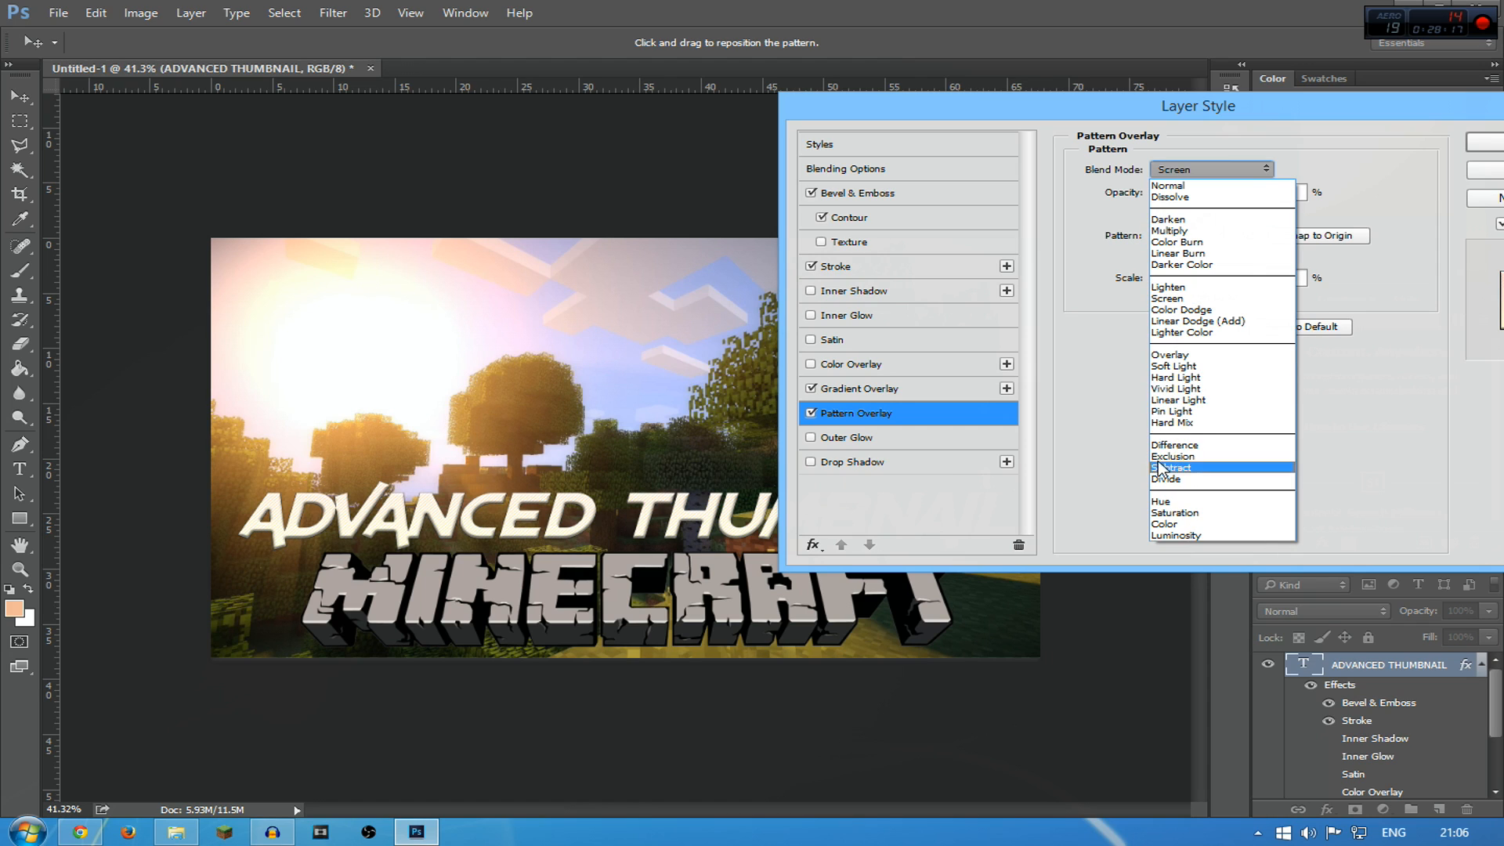
click(1201, 366)
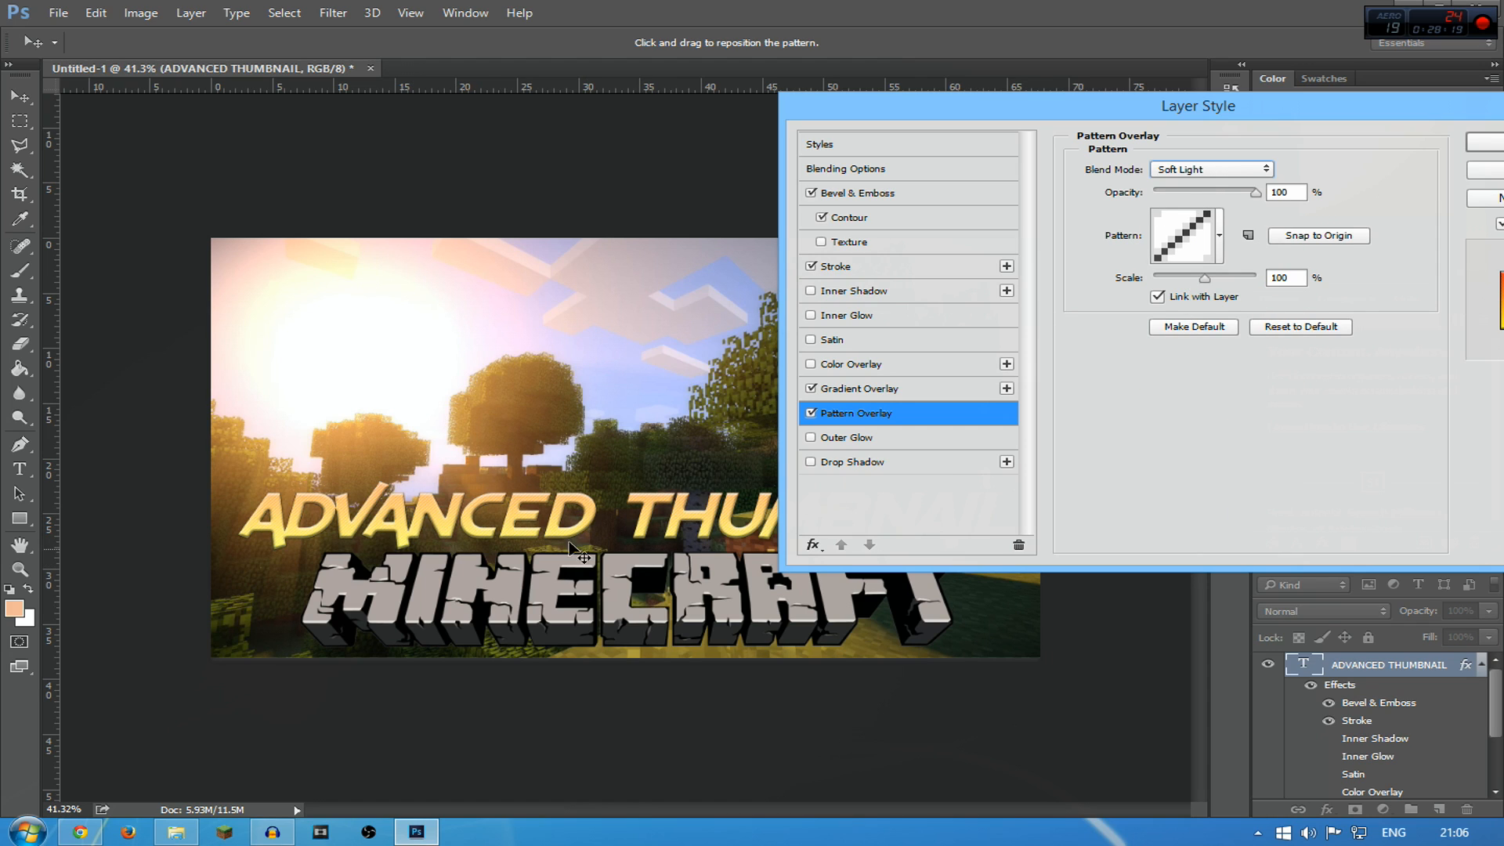
click(1220, 166)
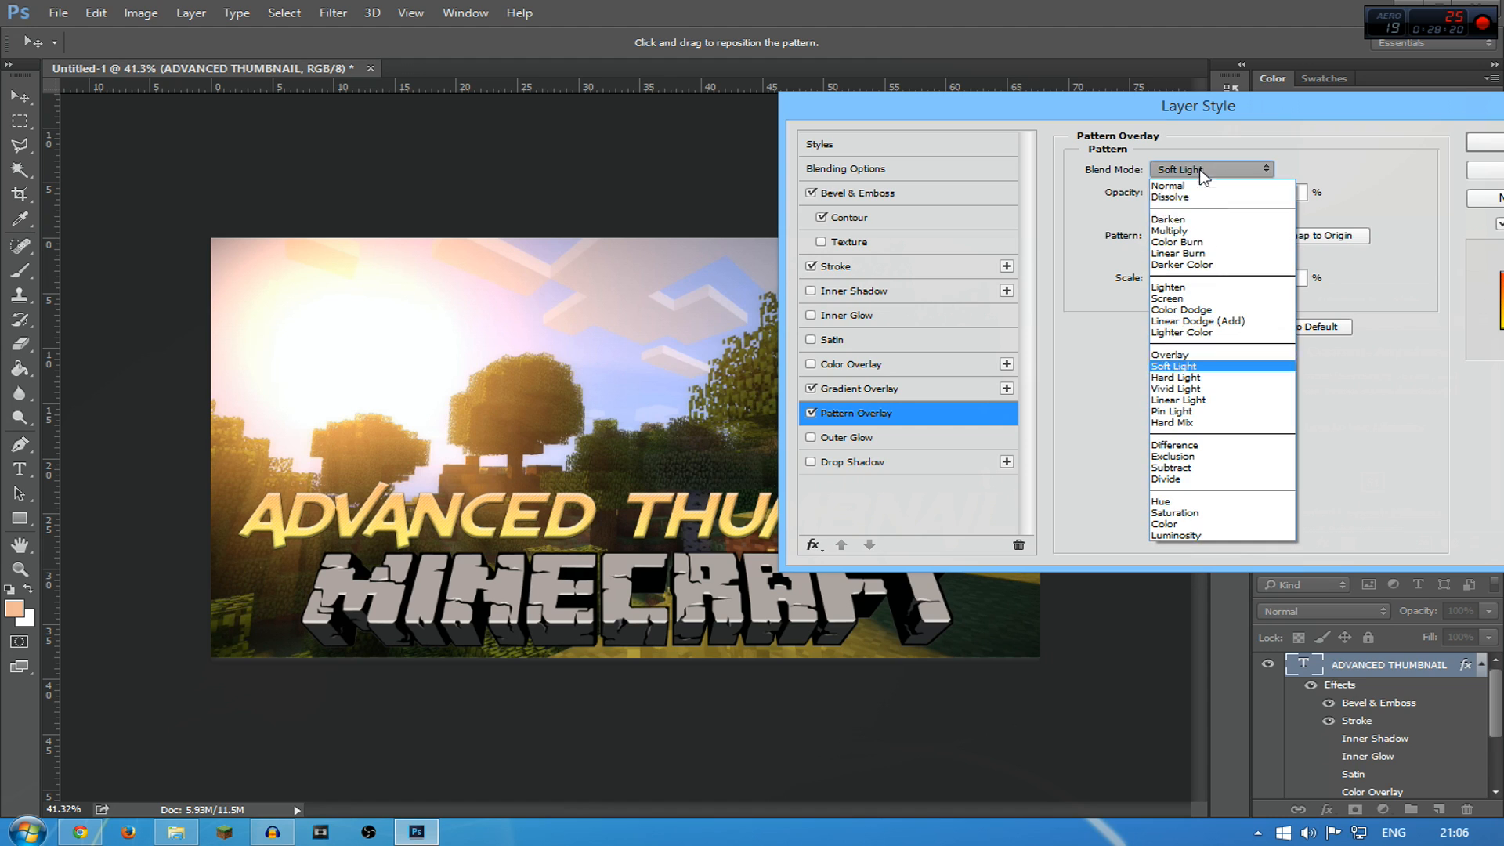
click(1185, 384)
click(1195, 174)
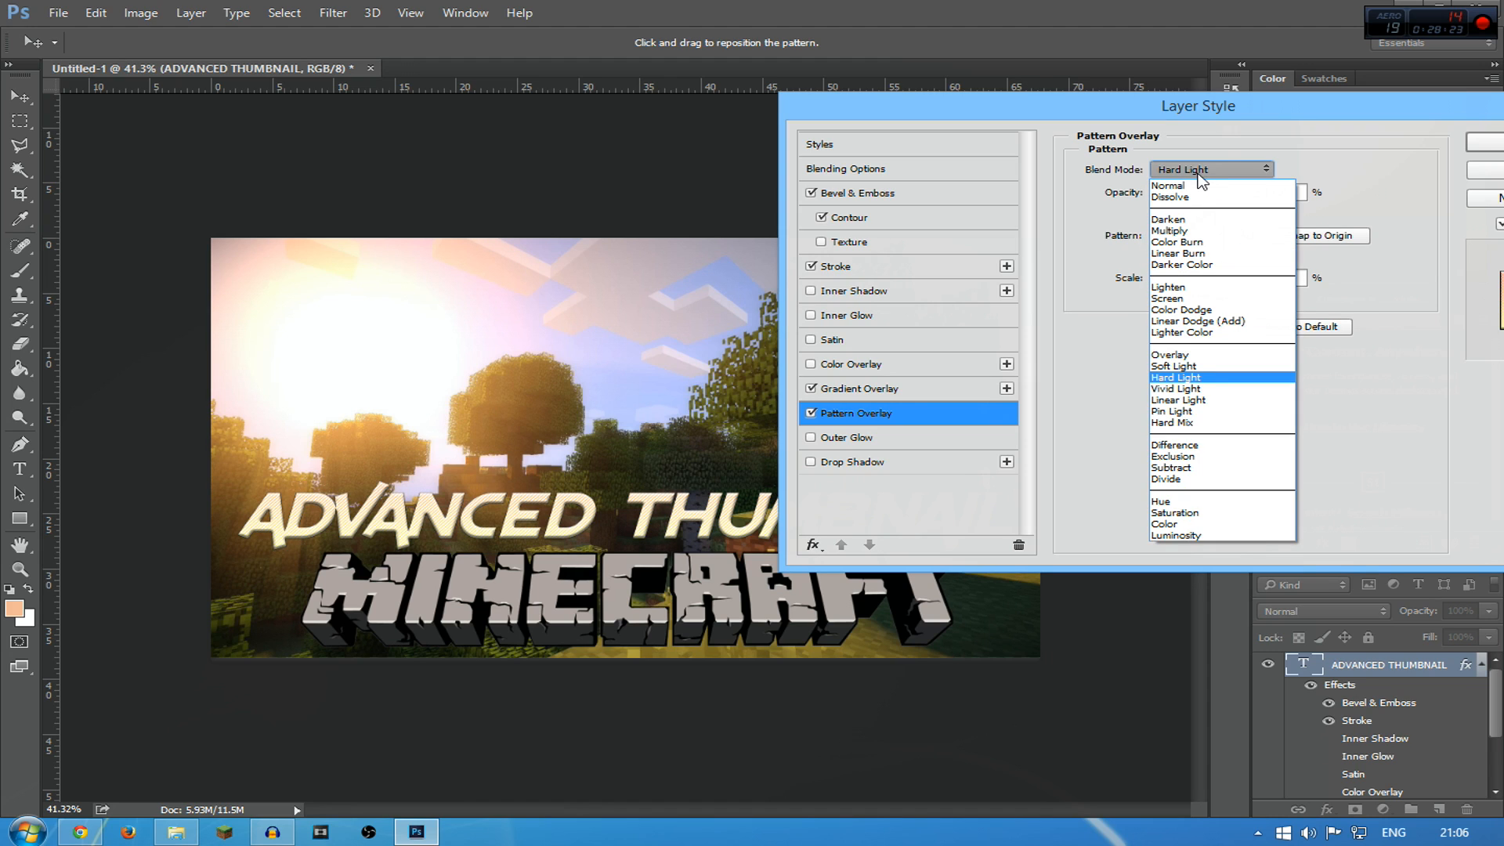
click(1201, 177)
Set the Pattern Overlay's blend mode to Multiply and compare the title with the effect off and on
click(1200, 174)
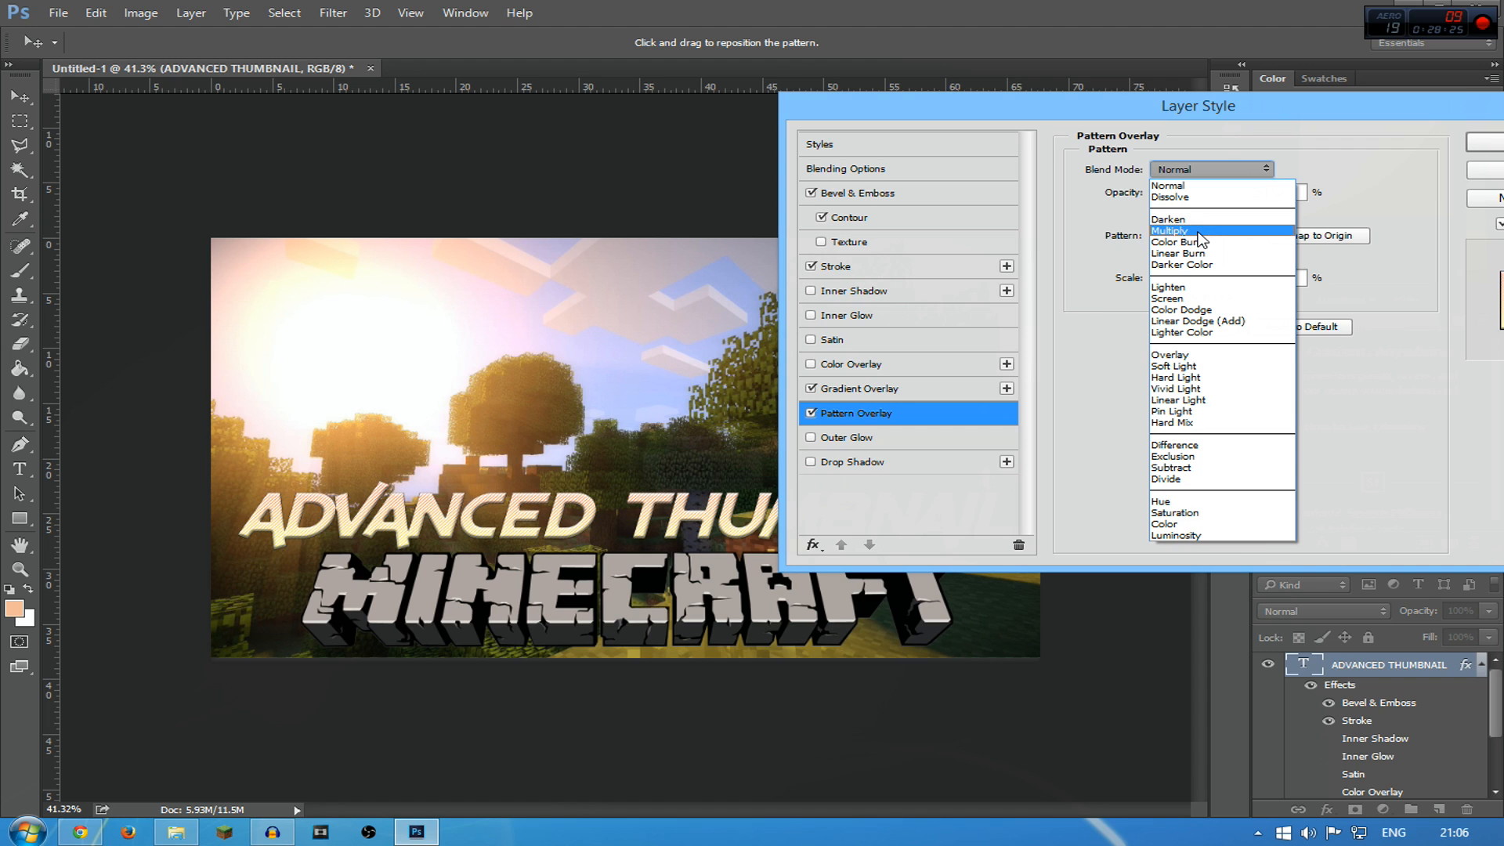
click(1196, 231)
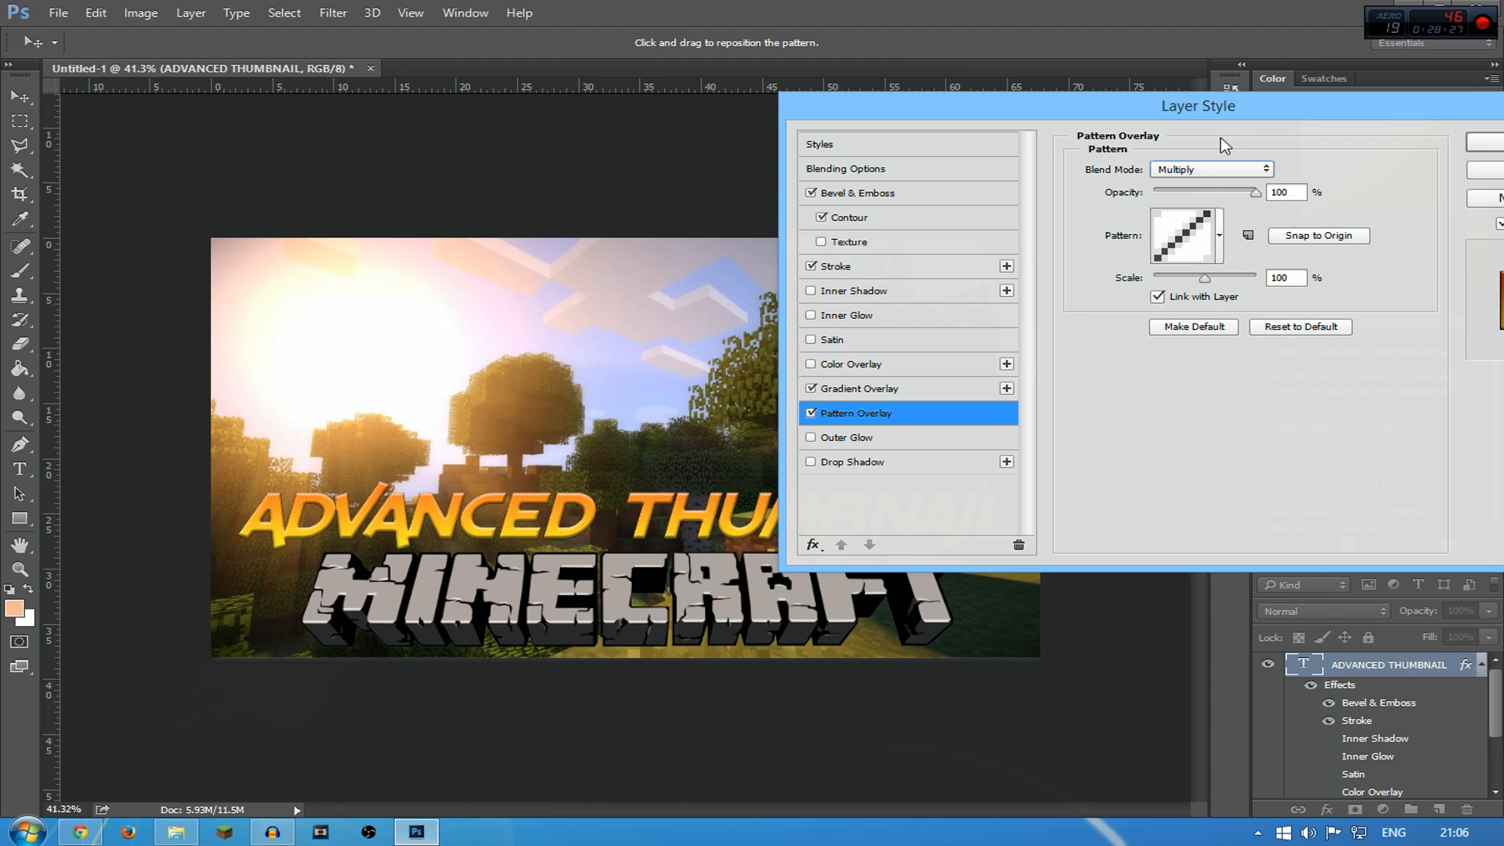
drag(1173, 117, 1272, 139)
click(913, 432)
click(913, 432)
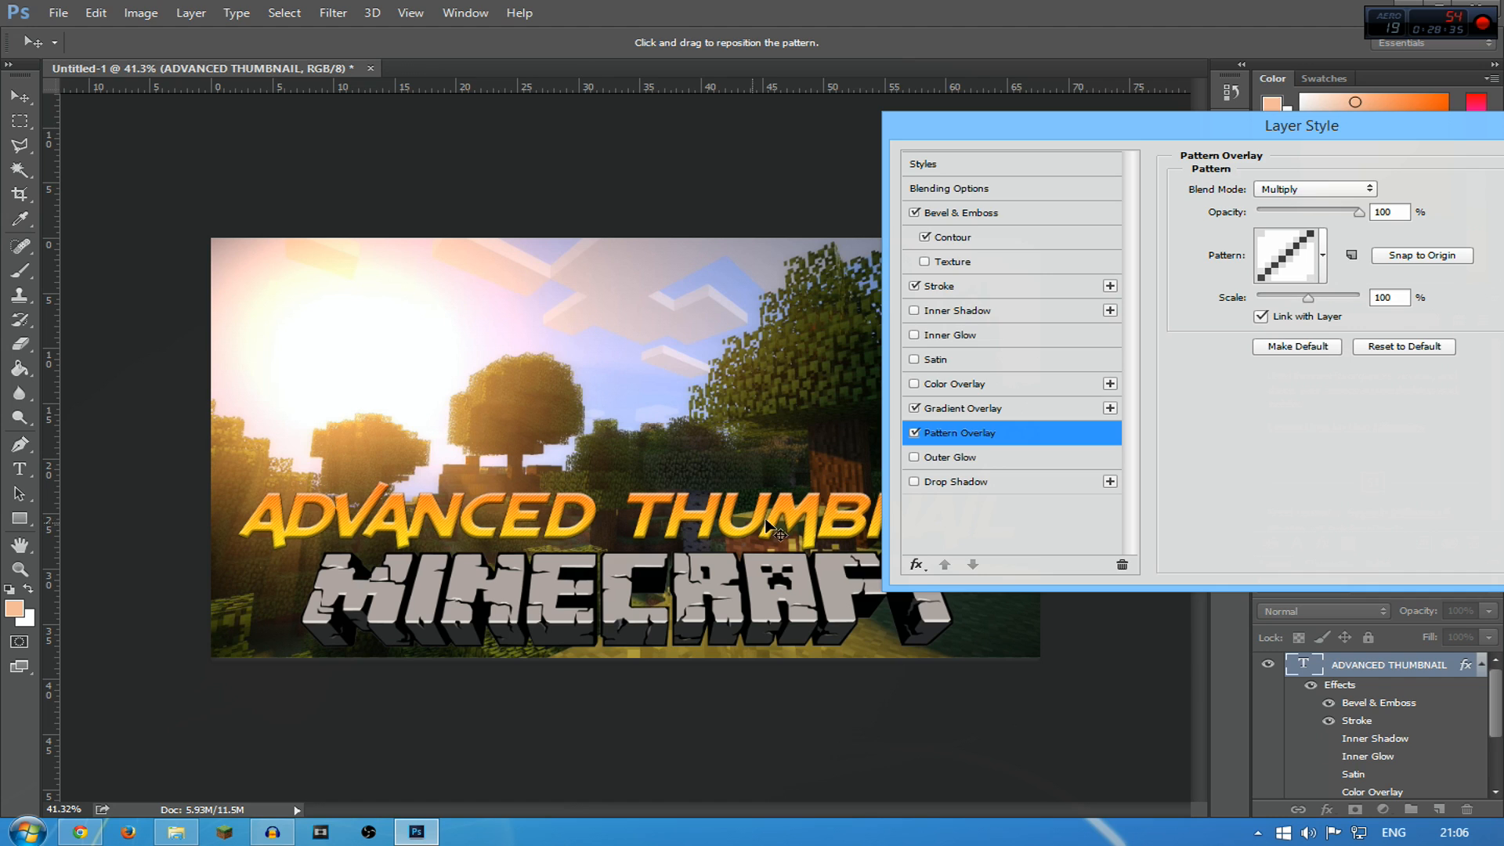
Turn on an Outer Glow for the title text with colour #000000 and blend mode Normal
click(914, 458)
click(916, 457)
click(1230, 266)
text(000000)
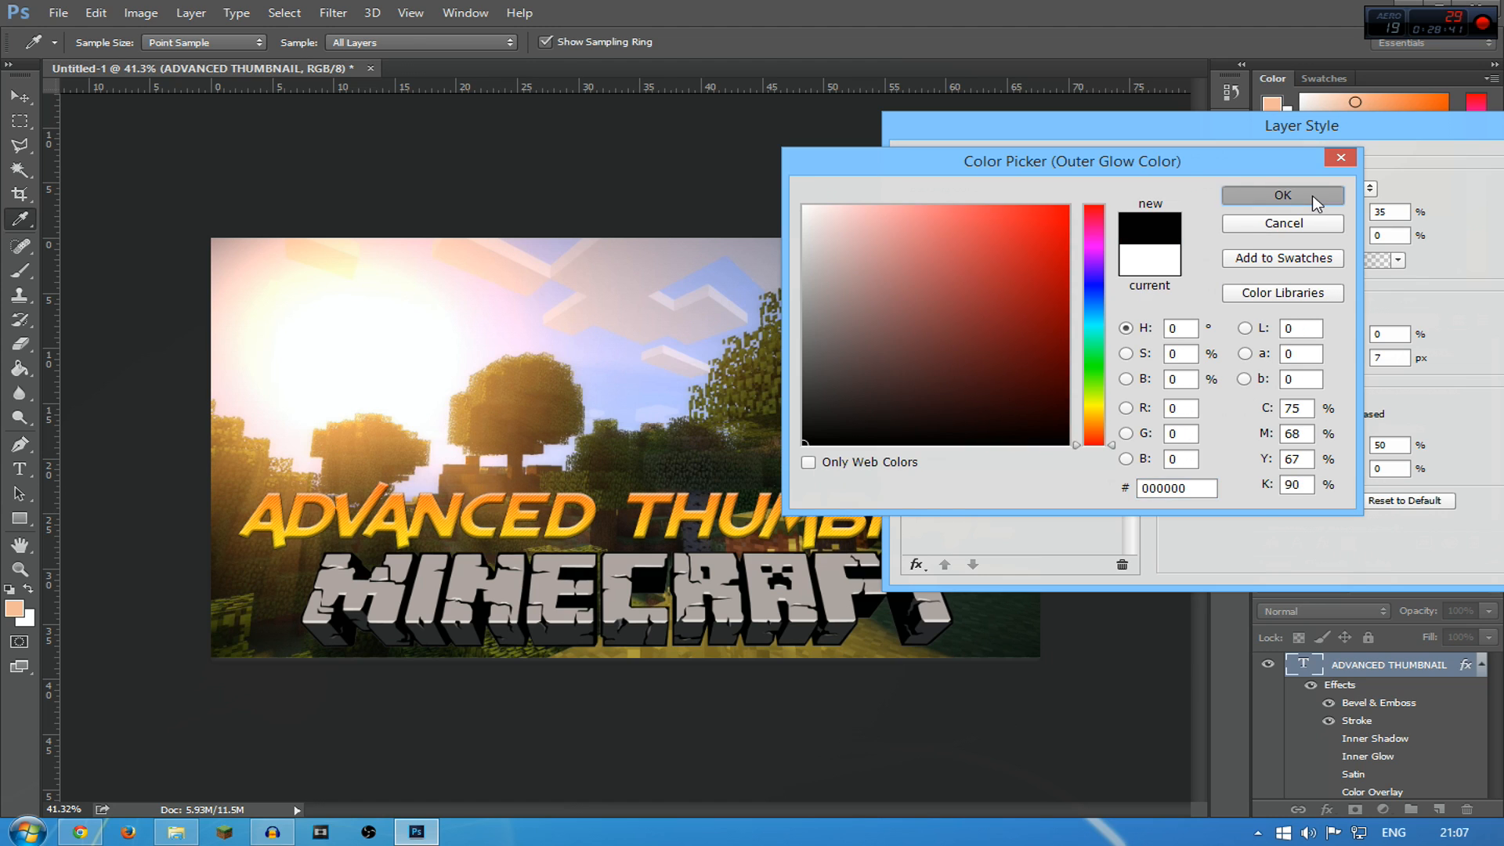
click(1282, 195)
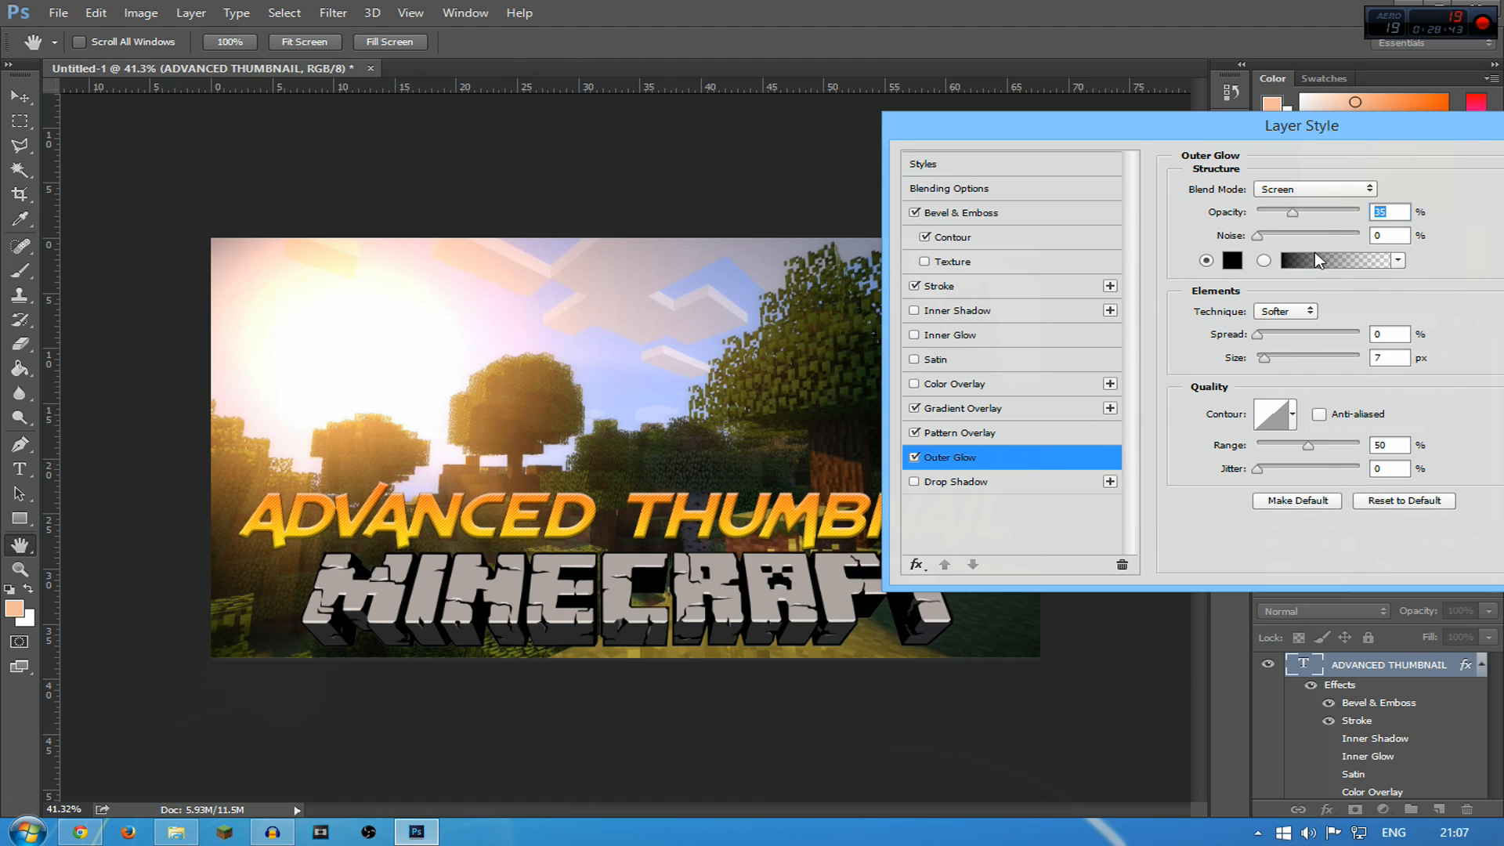
click(1309, 192)
click(1293, 206)
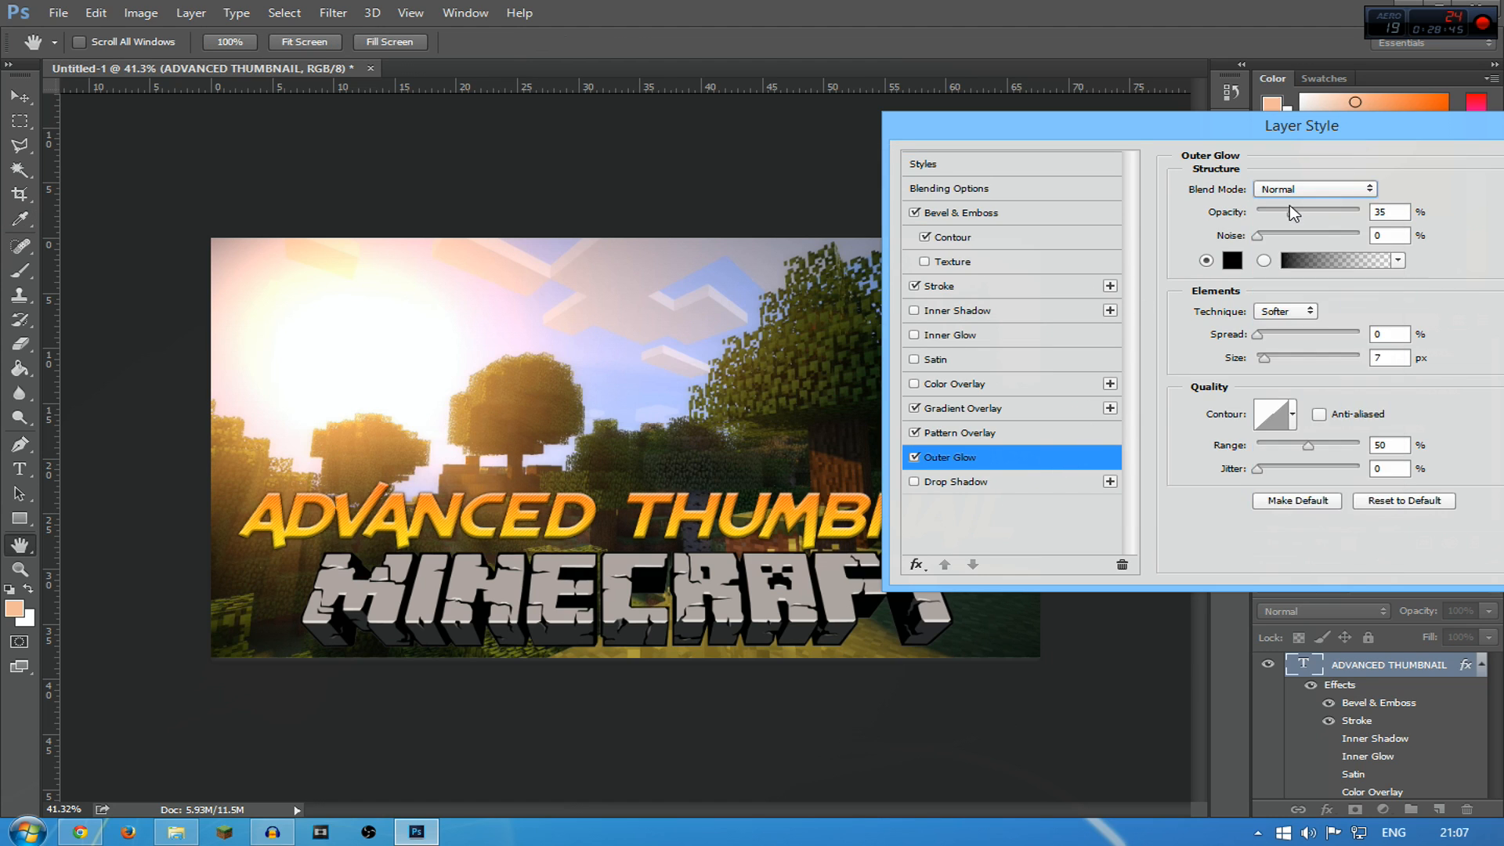
Compare the title with the Outer Glow off and on, and raise the glow's spread to 48%
click(914, 459)
click(913, 459)
drag(1256, 337, 1259, 339)
drag(1273, 334, 1285, 334)
drag(1293, 336, 1306, 334)
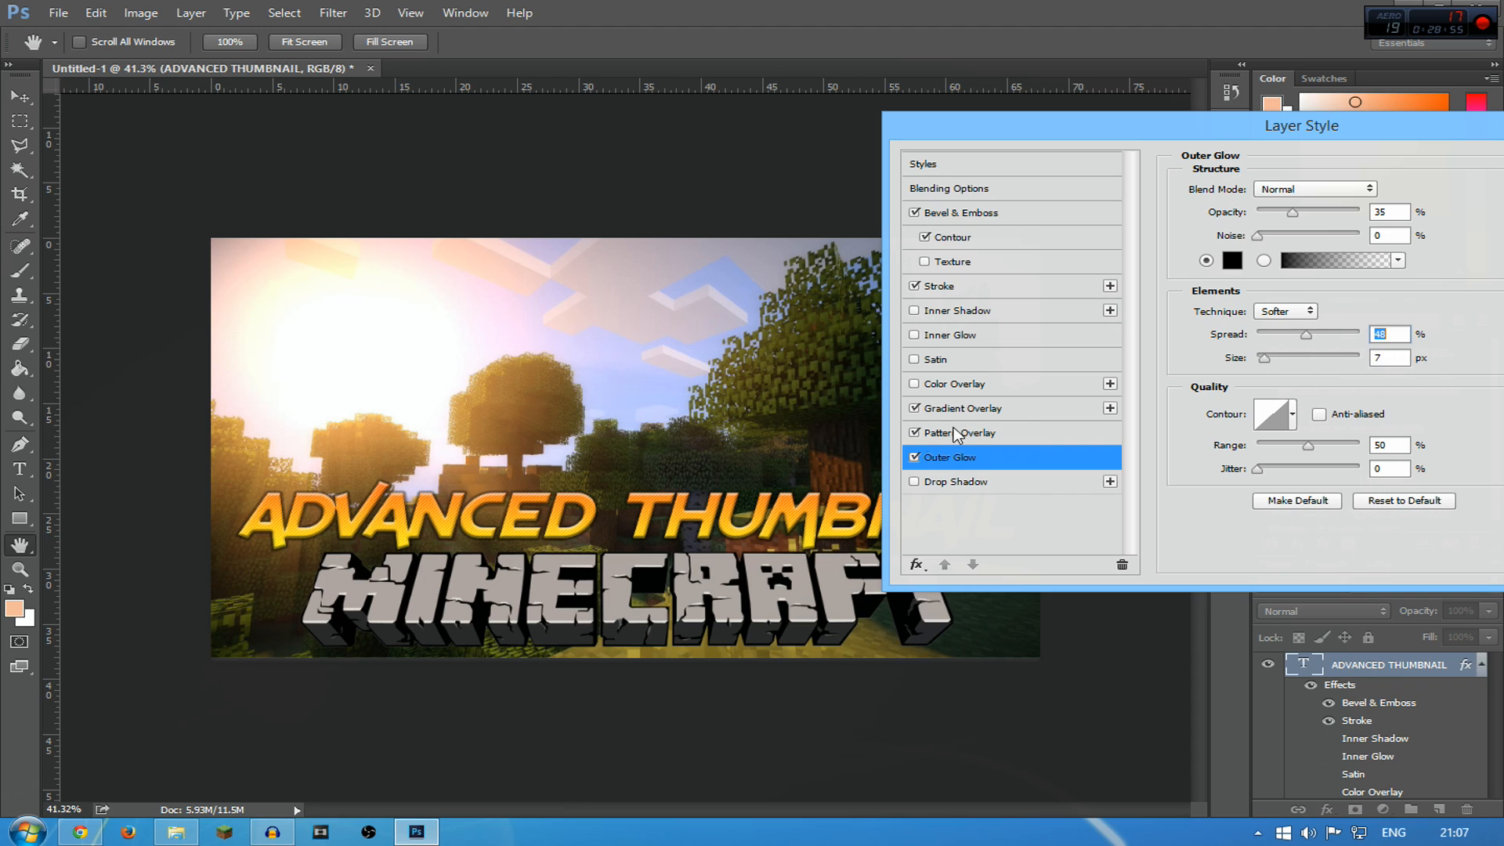
Turn on the title's Drop Shadow and apply the layer style, toggling the effects' visibility to compare
click(914, 482)
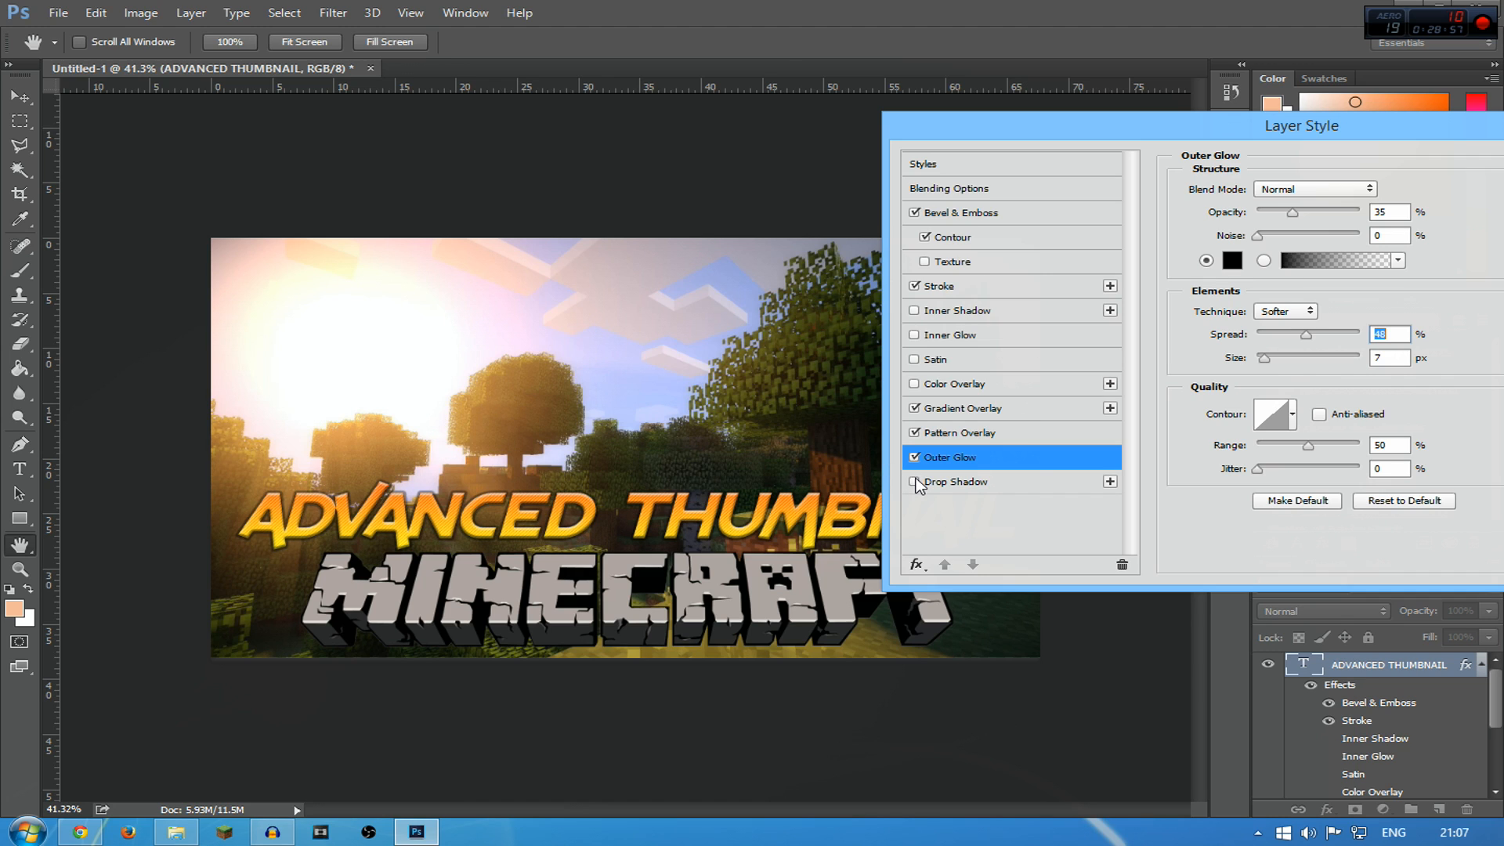
click(915, 481)
drag(1167, 131, 624, 546)
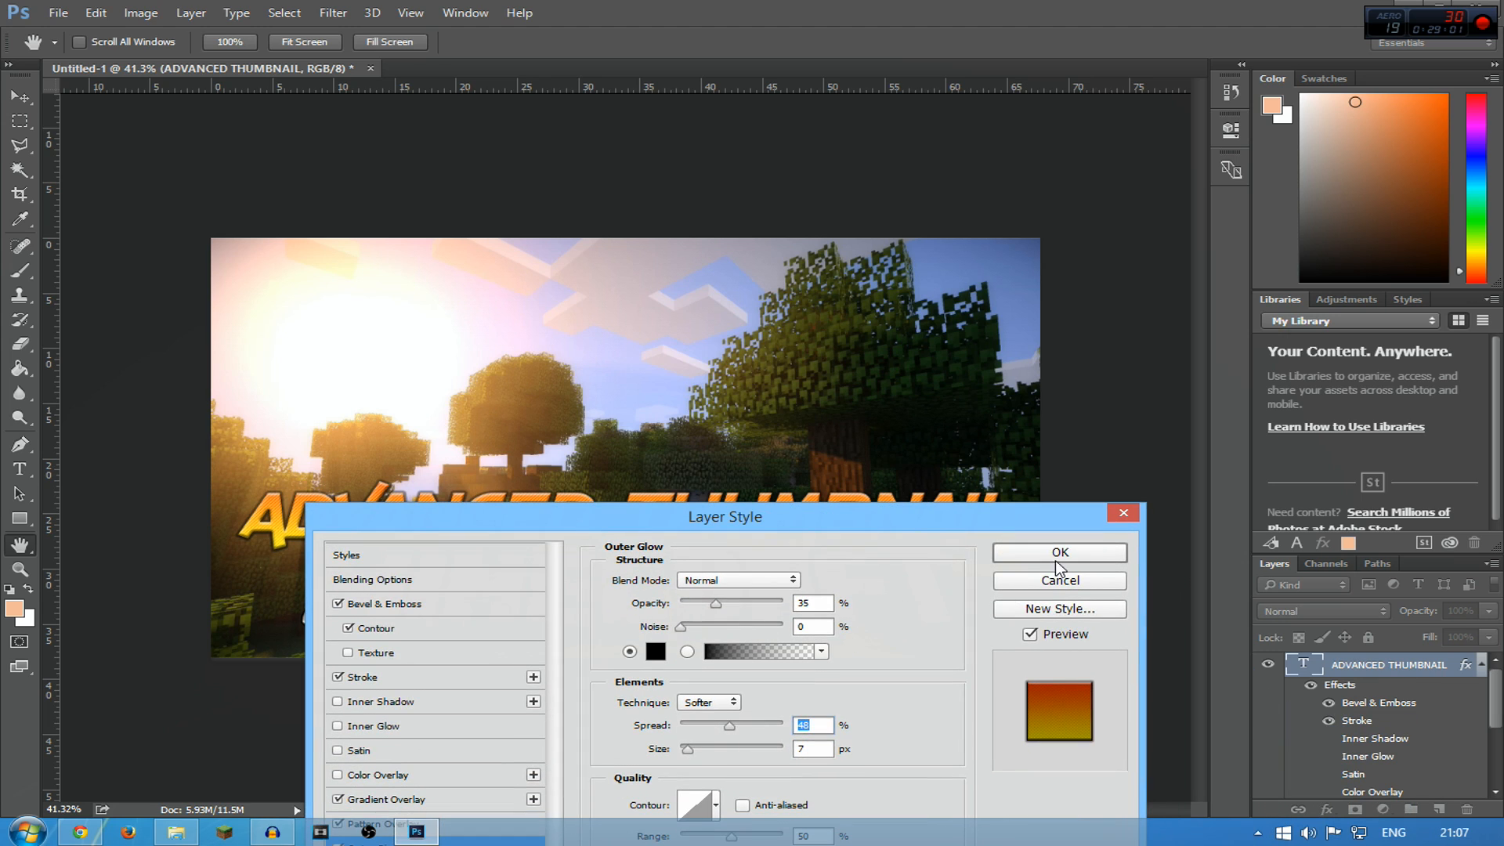
click(1061, 550)
click(1311, 685)
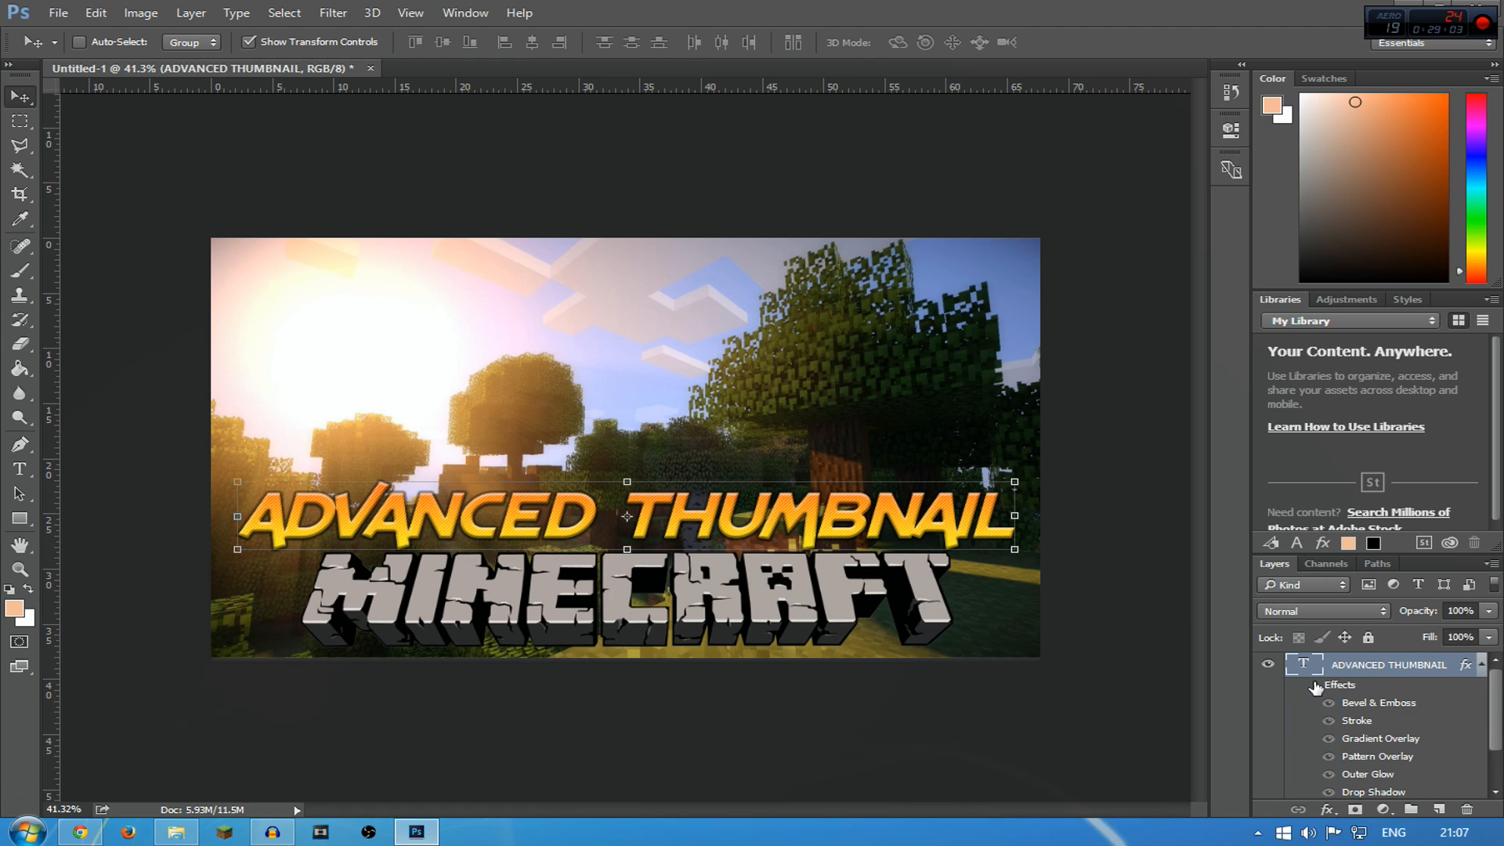
Collapse the effects list of the ADVANCED THUMBNAIL layer
click(1310, 686)
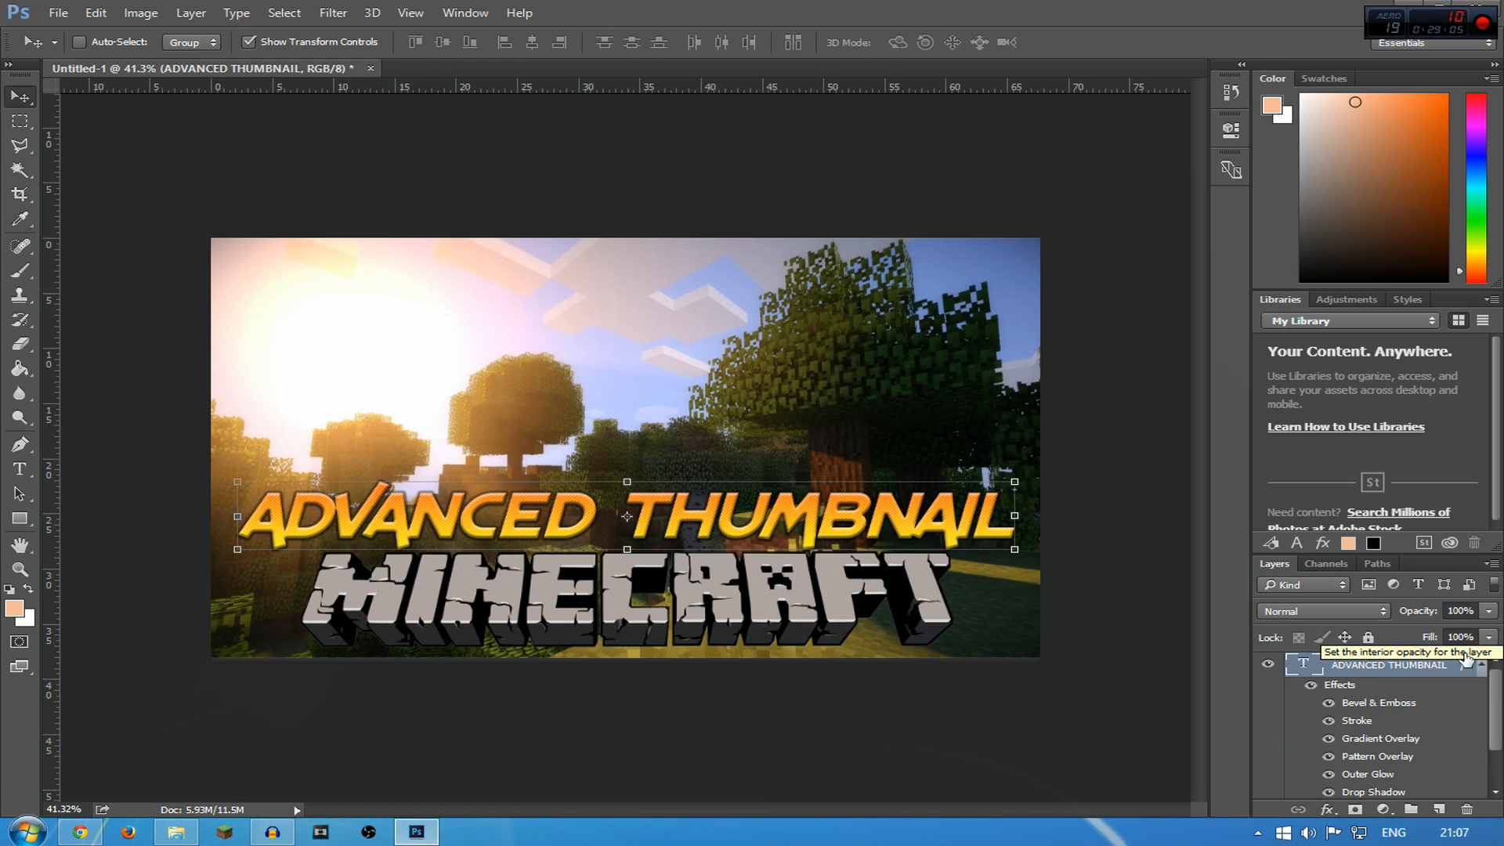
click(1479, 665)
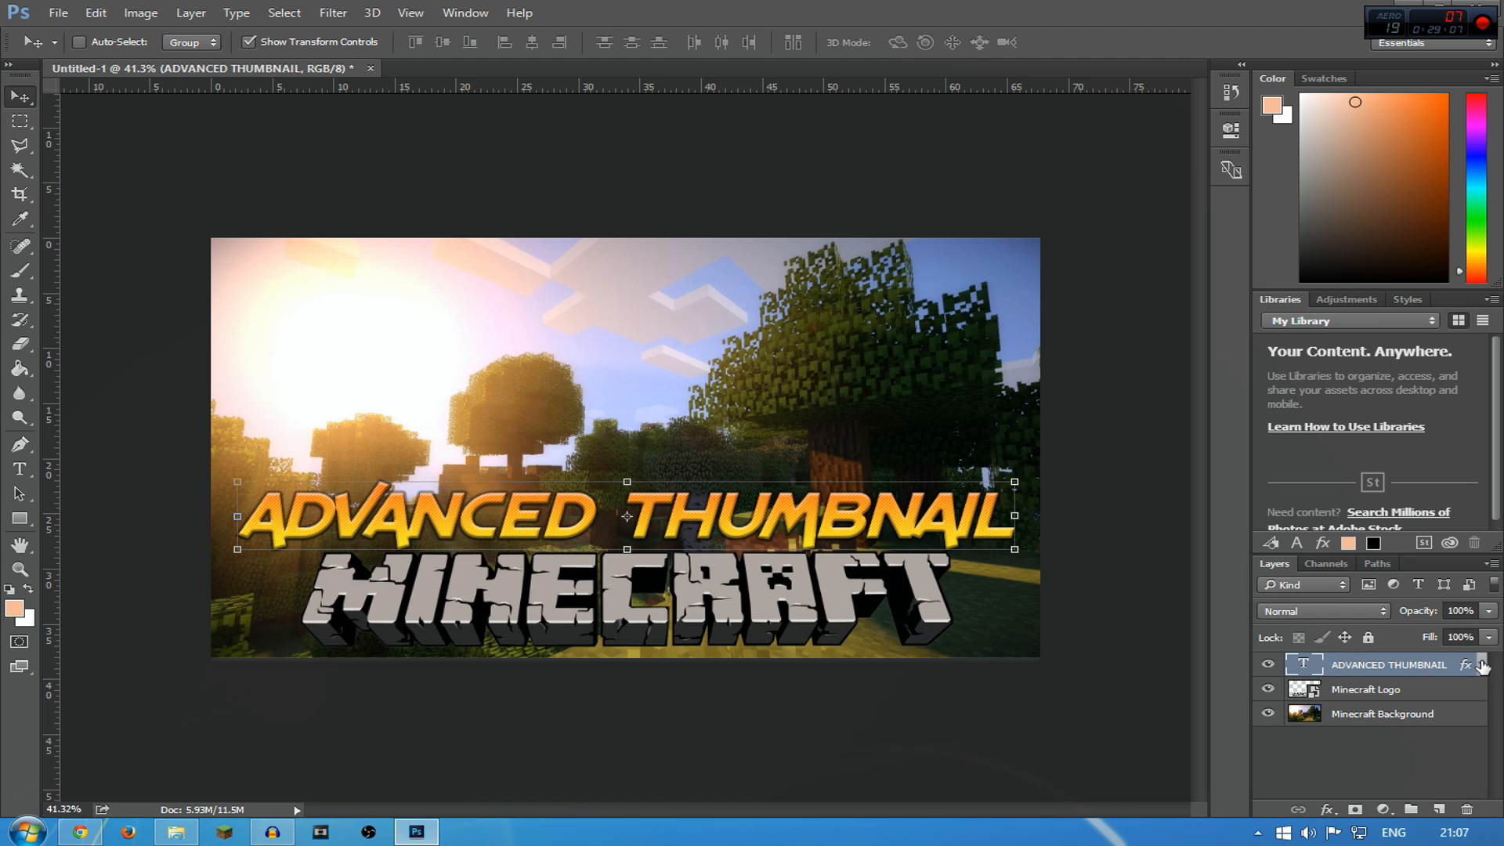
click(58, 13)
click(58, 13)
click(261, 44)
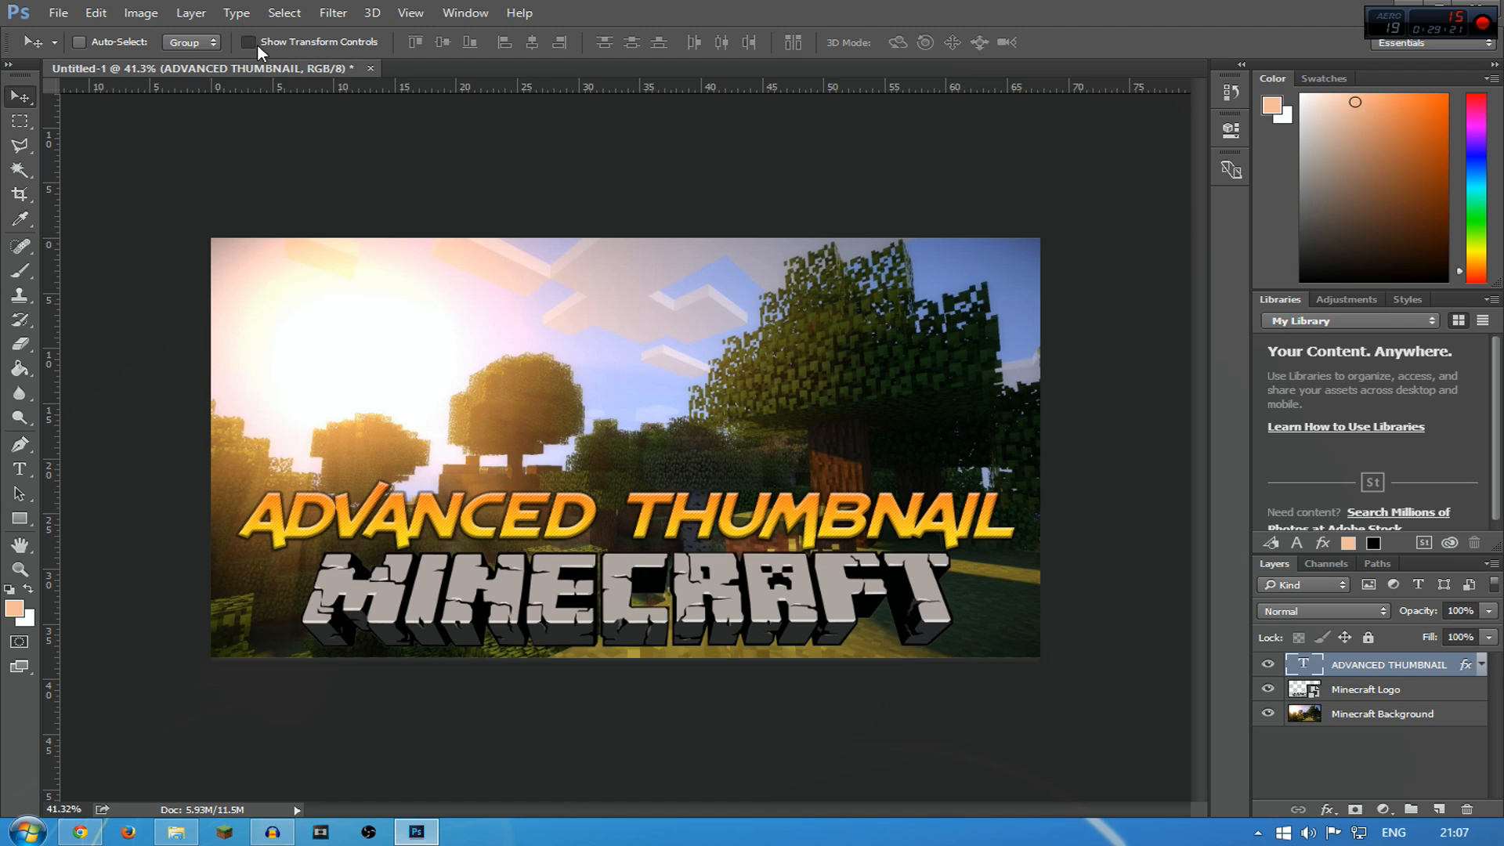
click(303, 45)
click(298, 43)
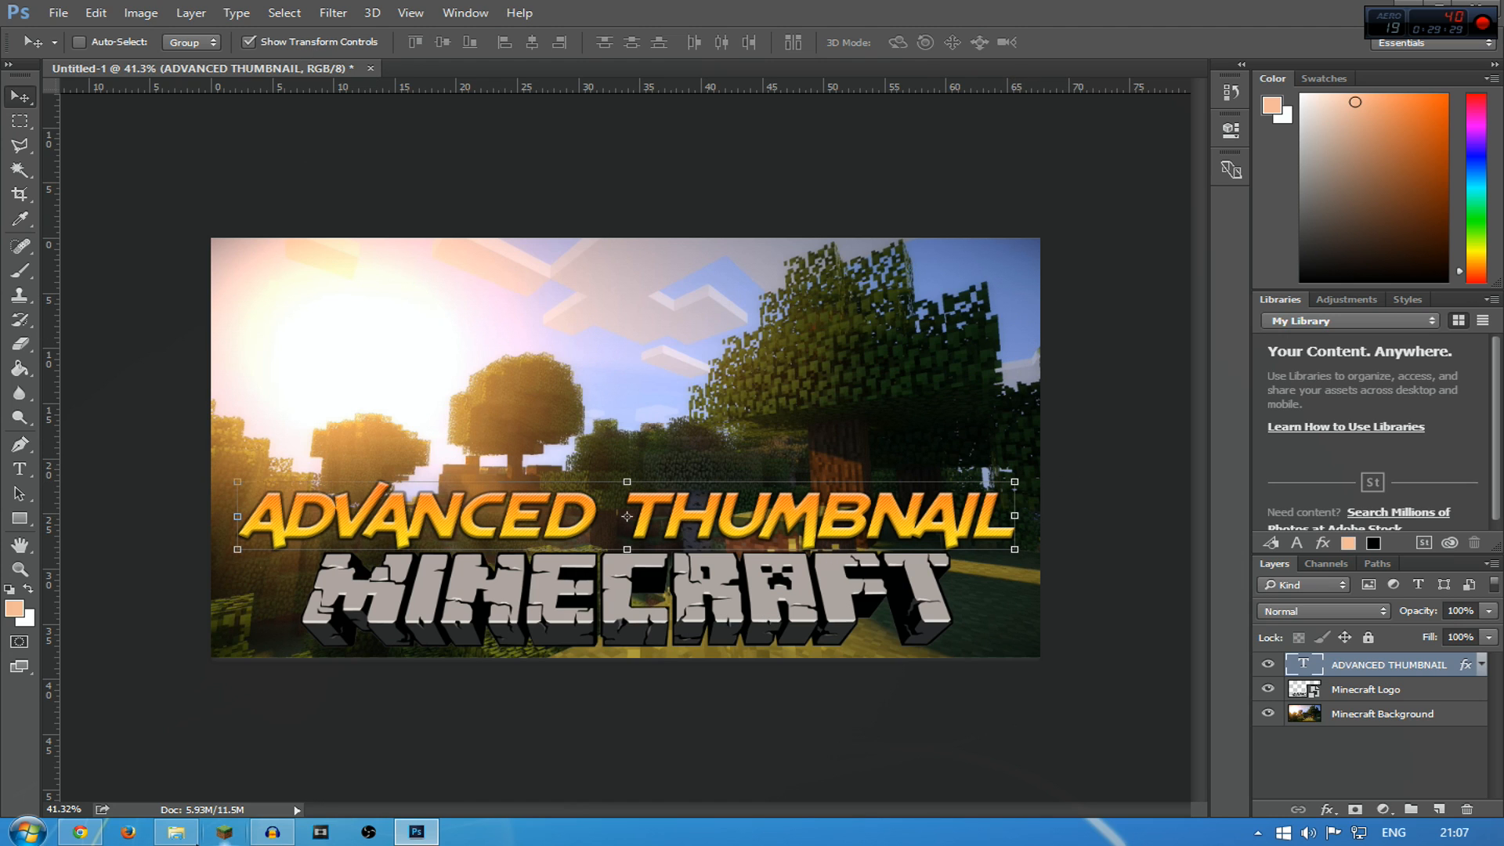
Place HD Render.png from the Tutorial Files folder into the thumbnail as a new layer at full size
click(172, 830)
click(912, 403)
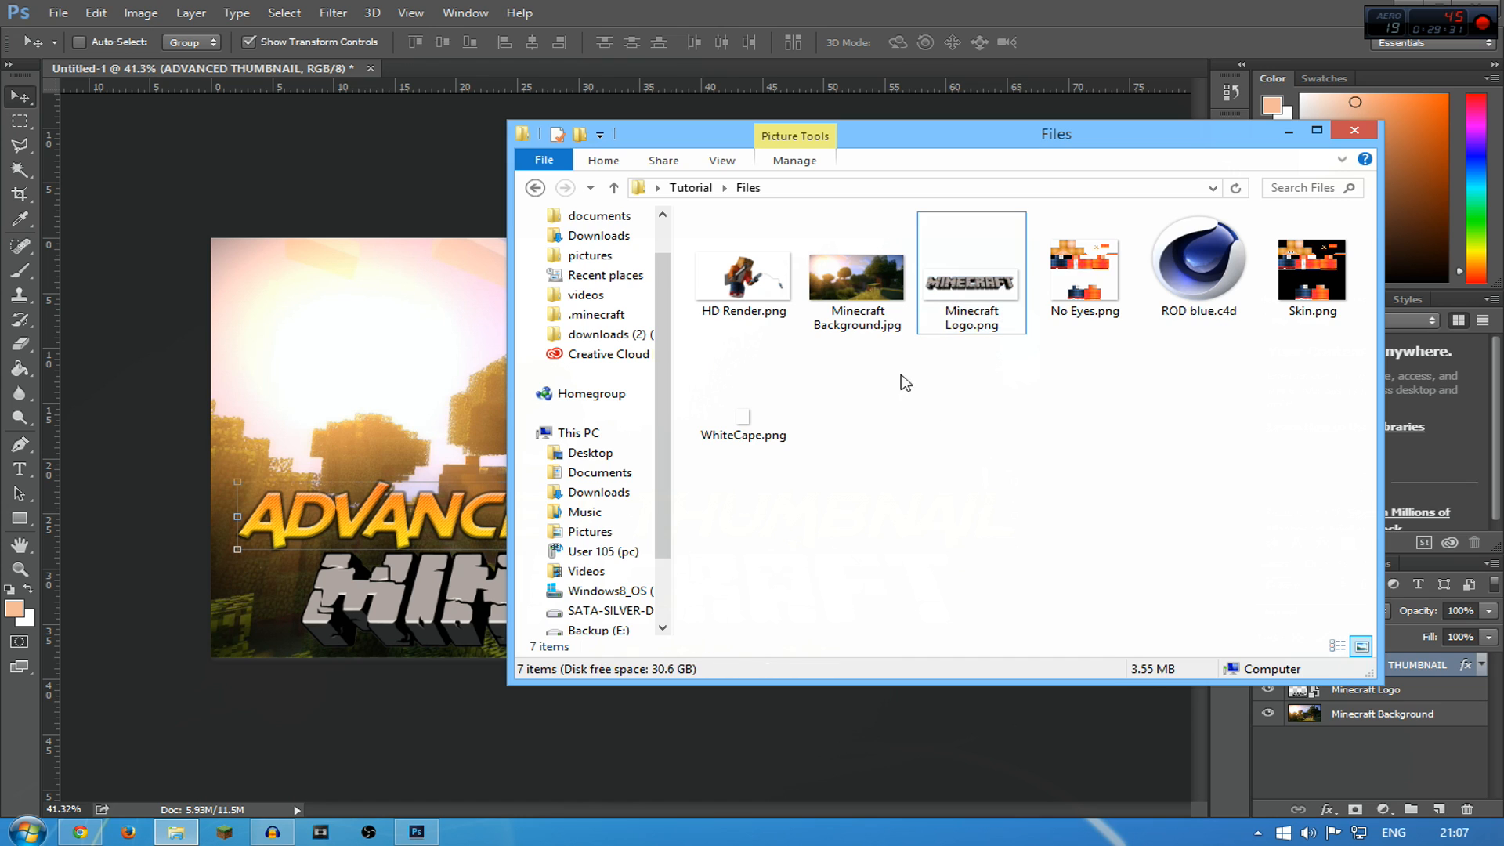
click(470, 407)
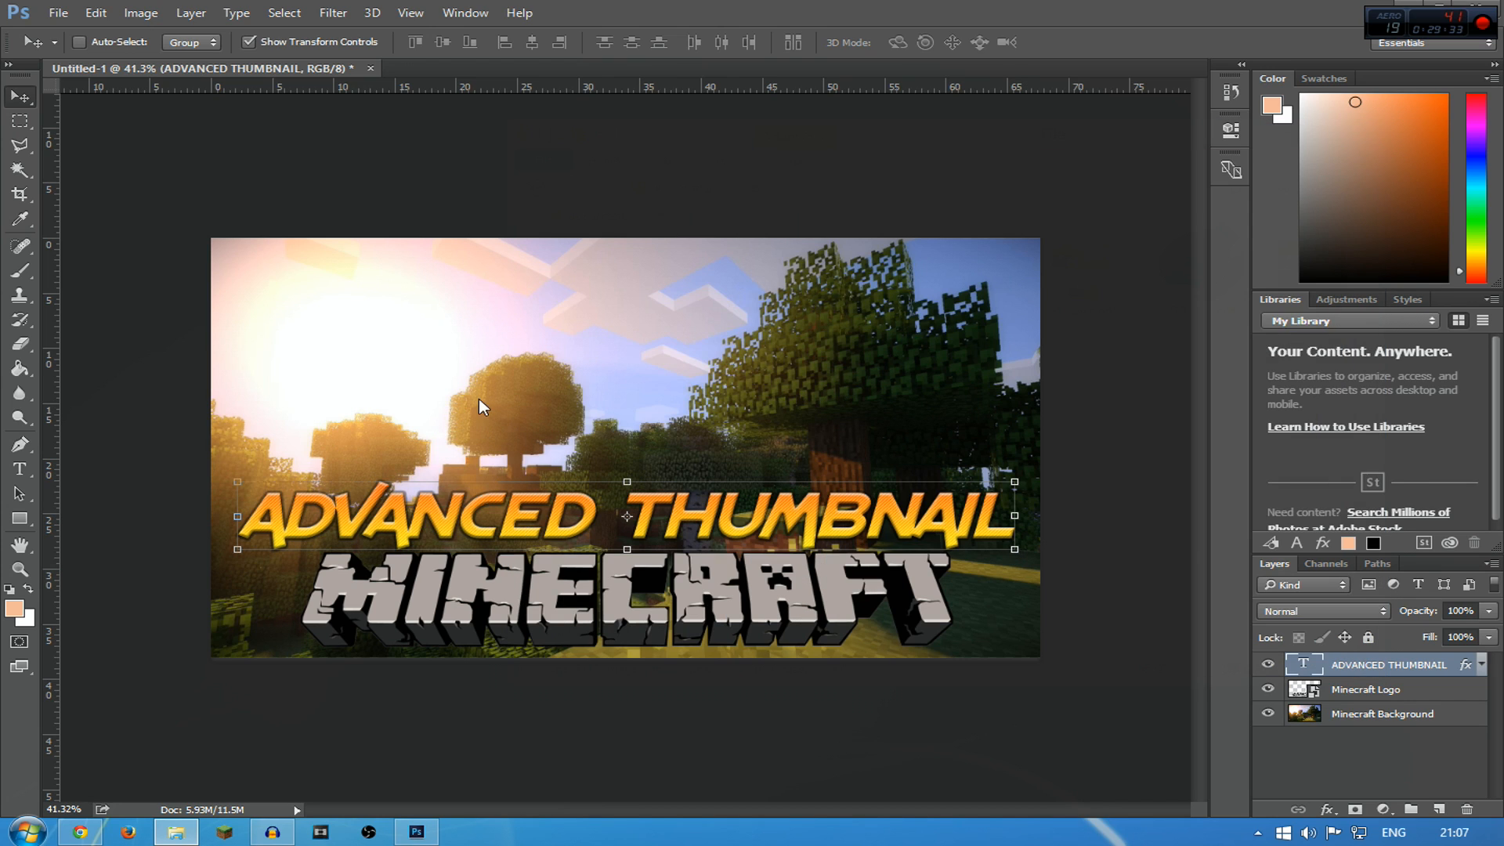
drag(845, 295, 772, 362)
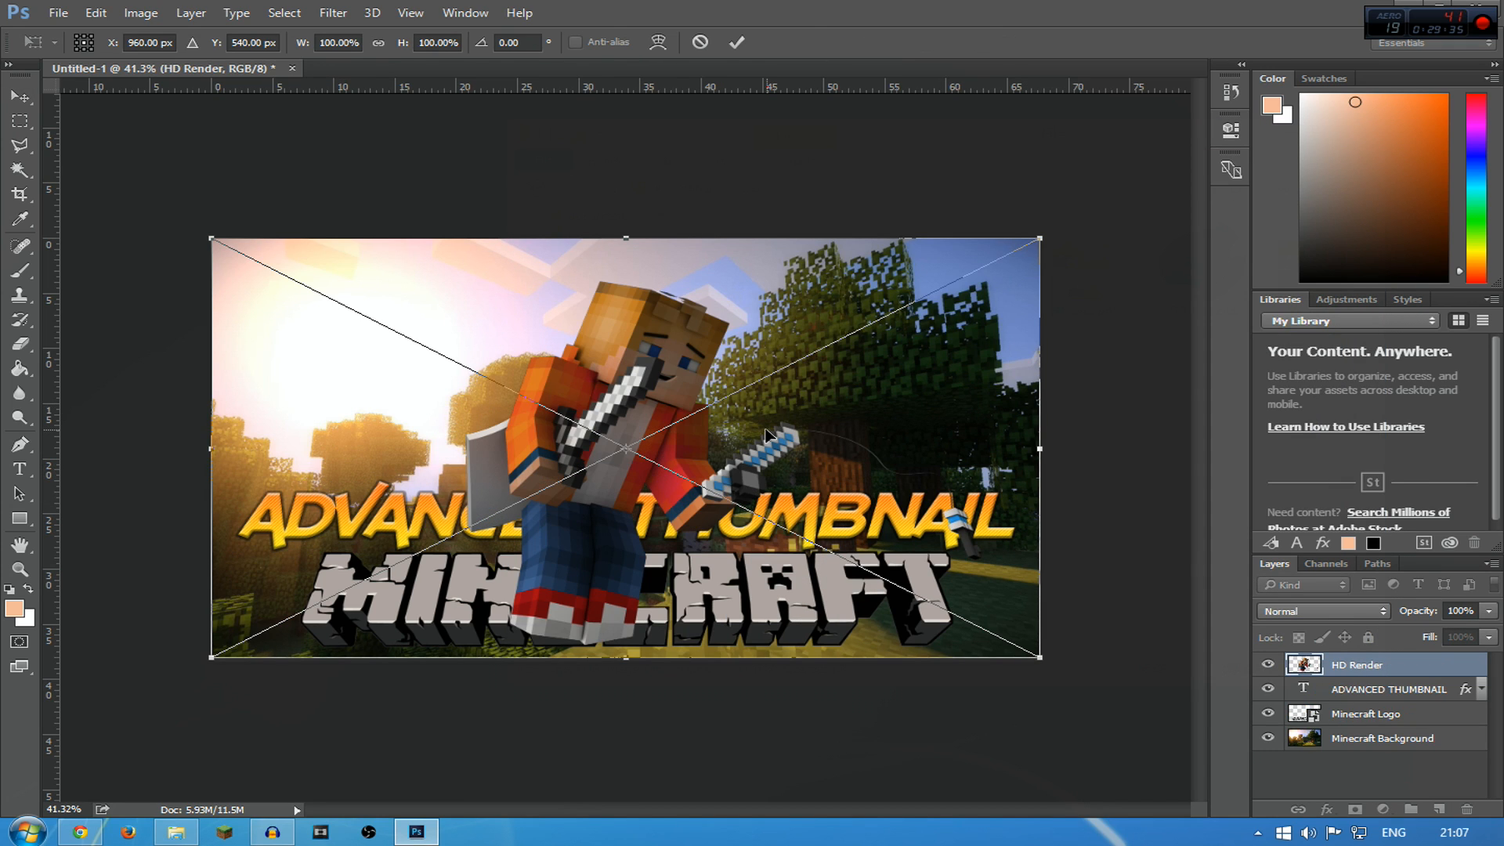
click(59, 13)
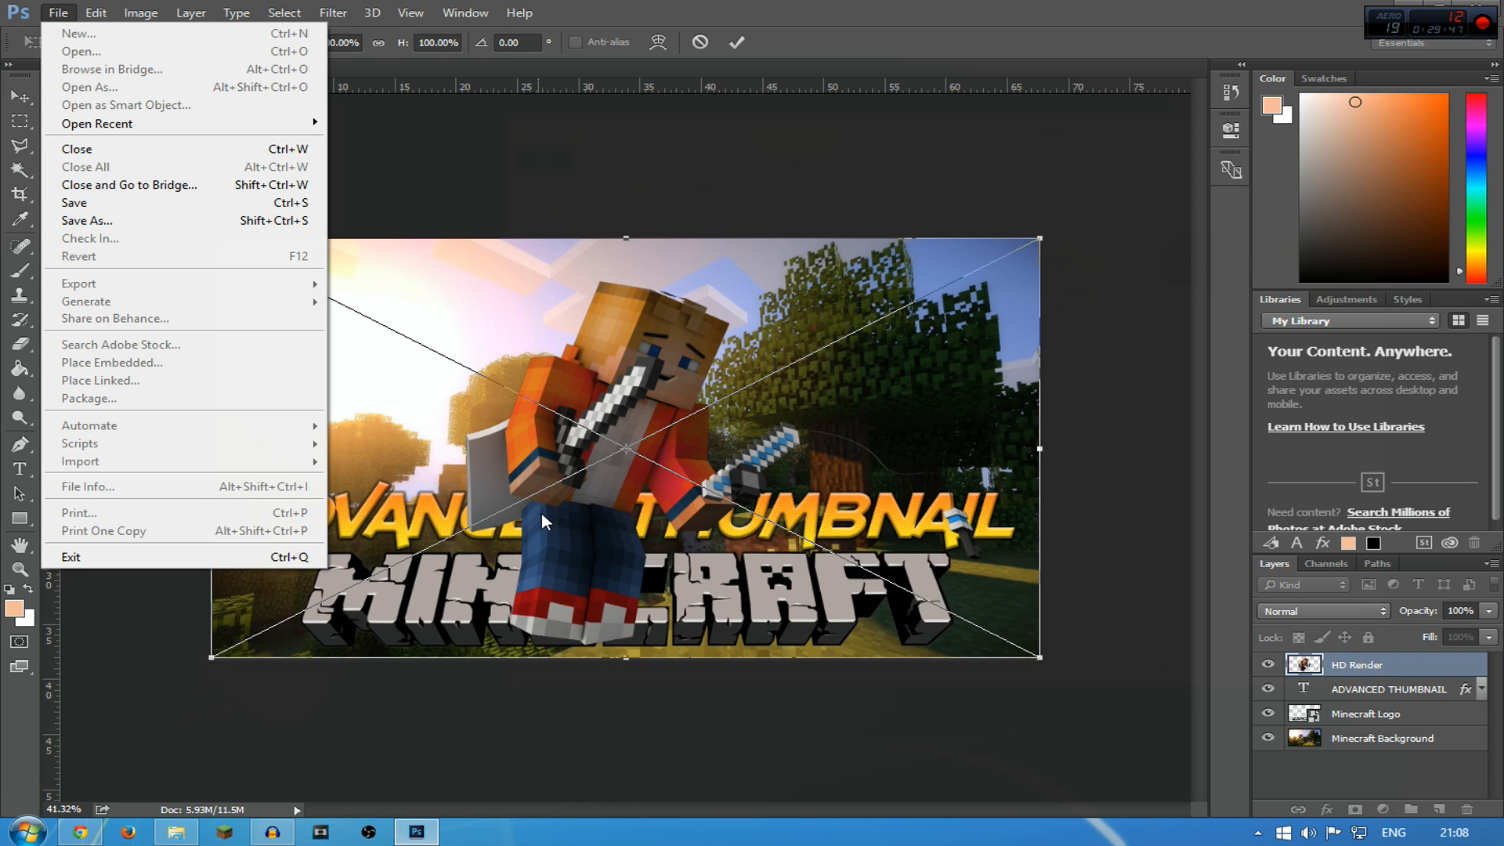
click(639, 458)
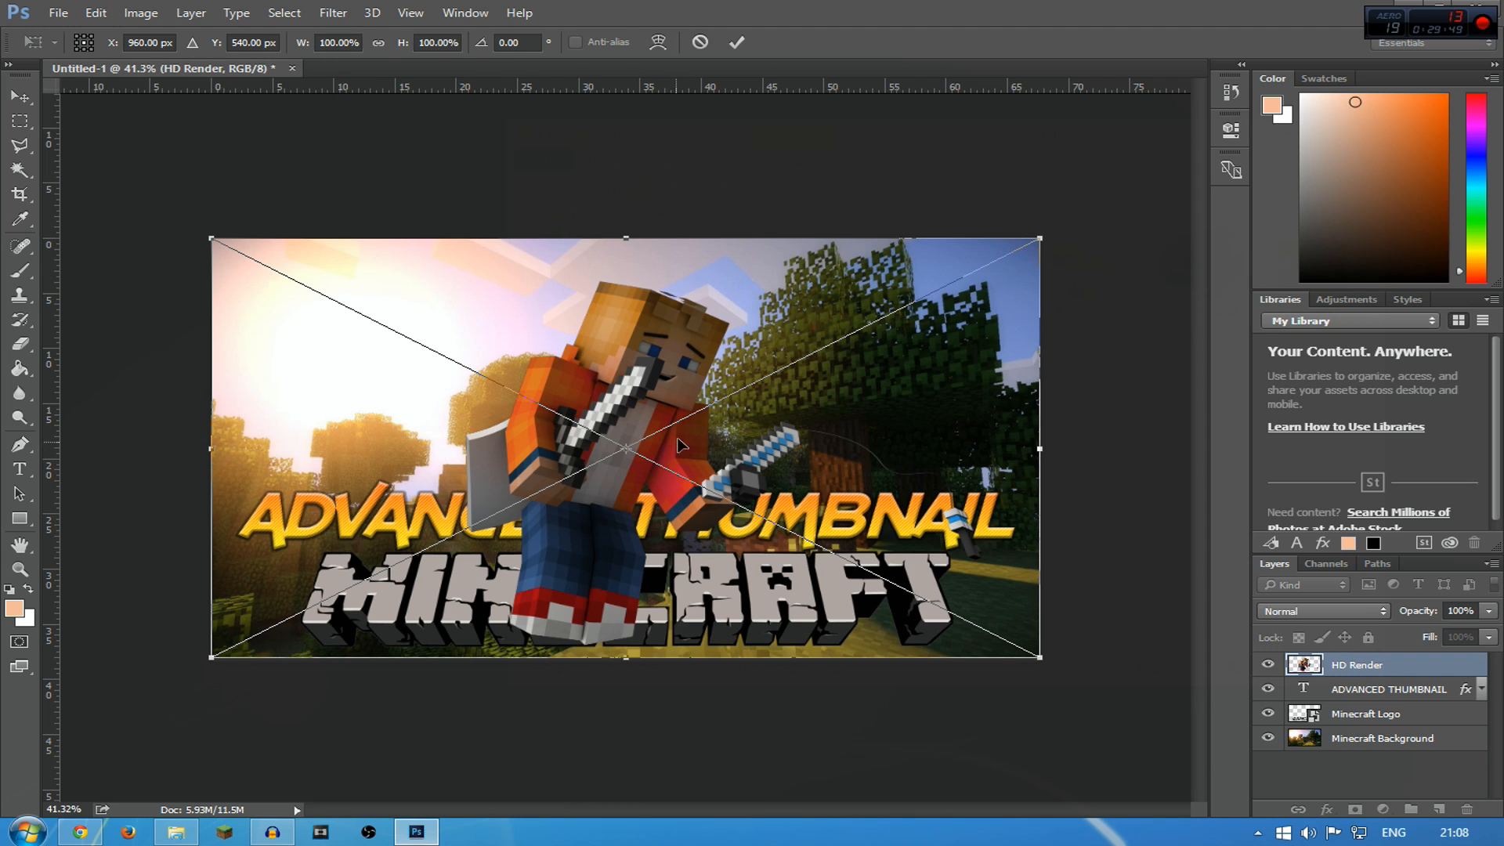
key(Return)
Enlarge the HD Render character to about 114% and move it to the left half of the thumbnail
drag(979, 284, 1081, 248)
drag(724, 487, 770, 458)
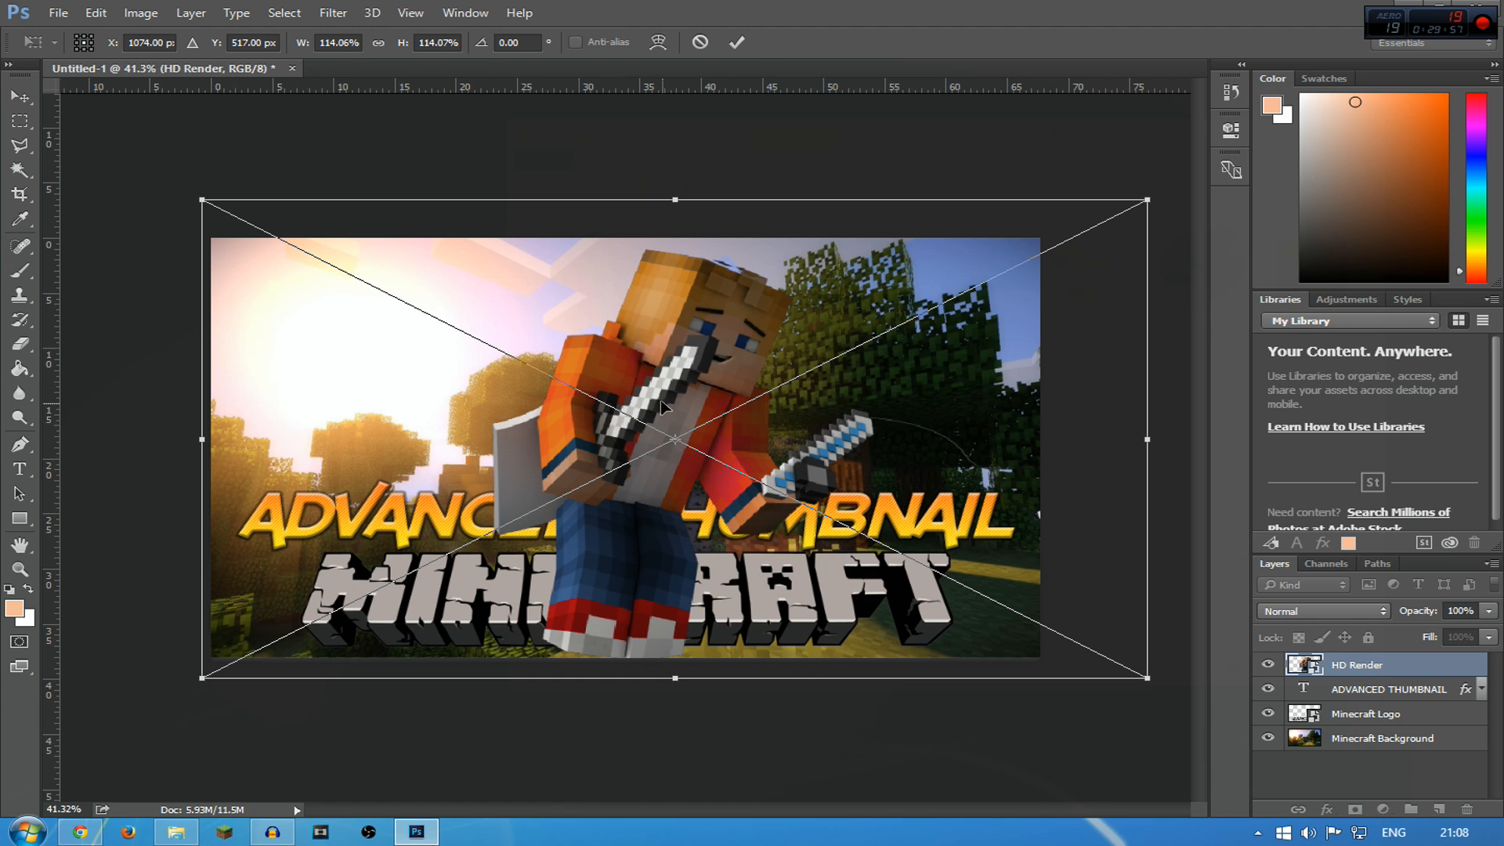
drag(728, 478, 569, 468)
key(Return)
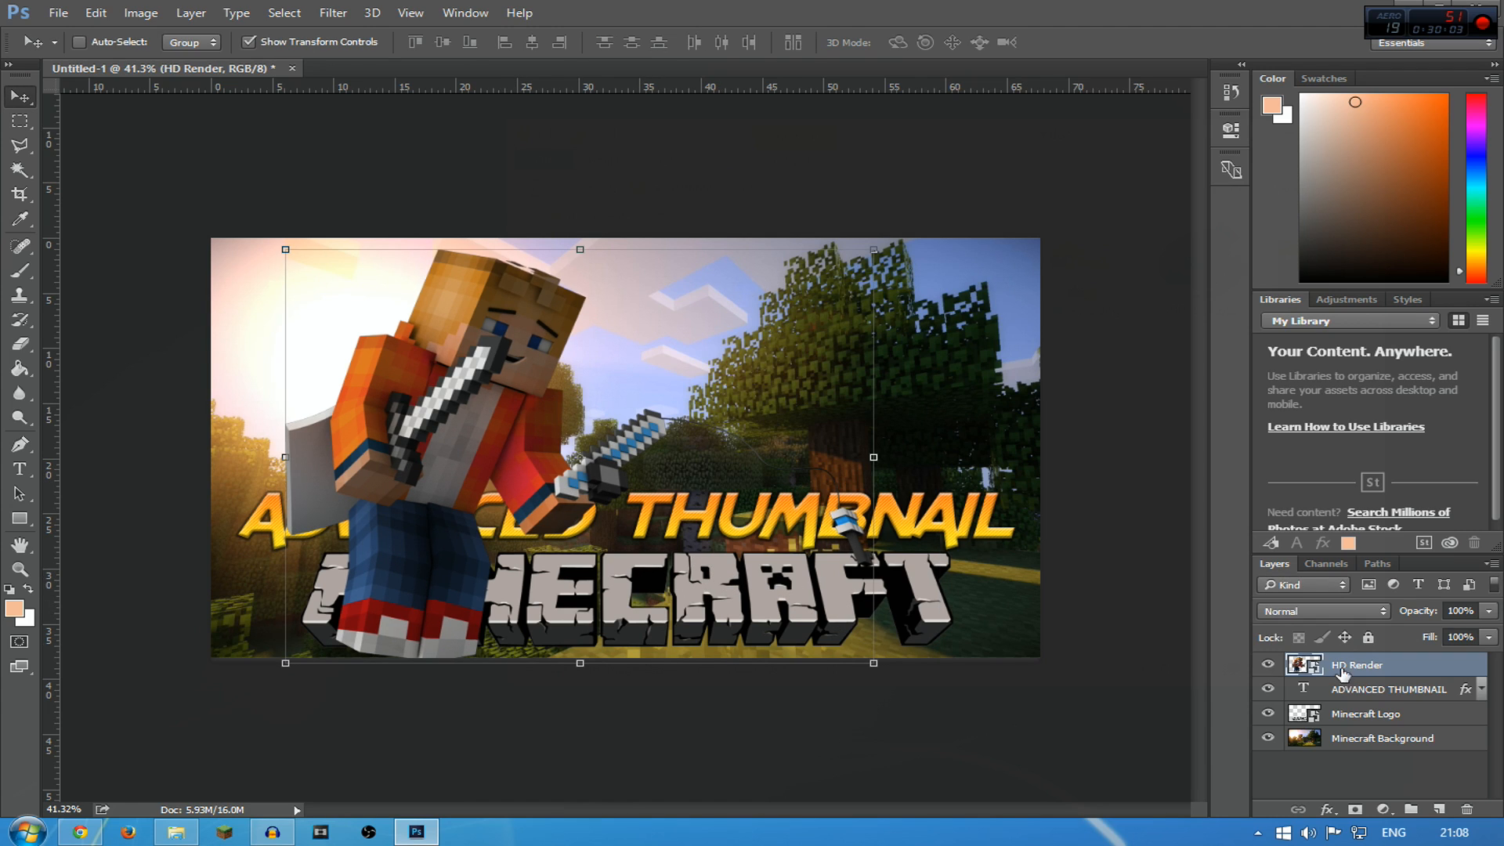
Move the HD Render layer directly above Minecraft Background and shift the character slightly right and down
click(1386, 690)
click(1402, 714)
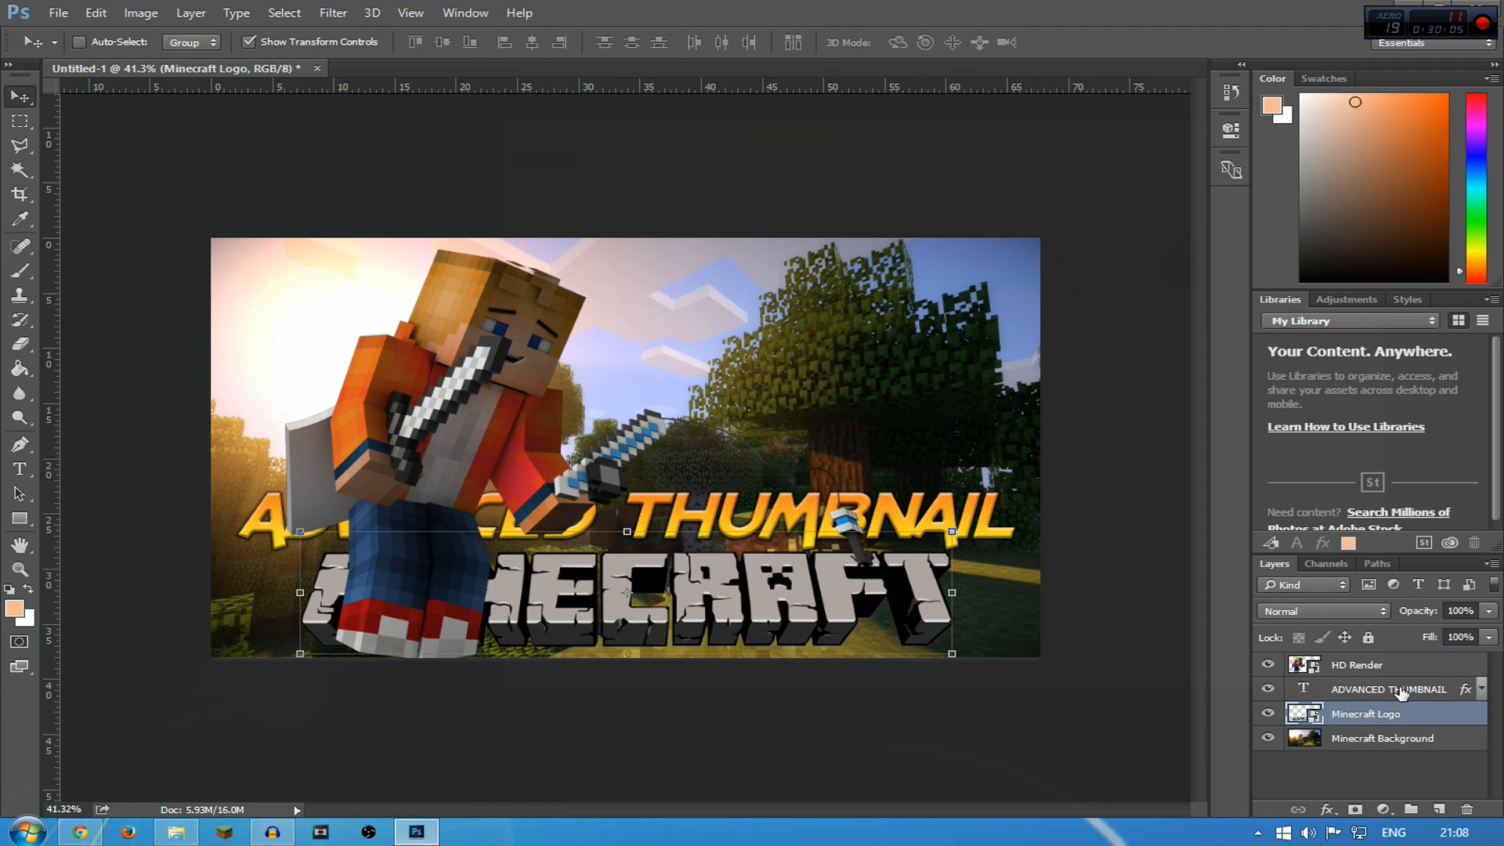
click(1418, 740)
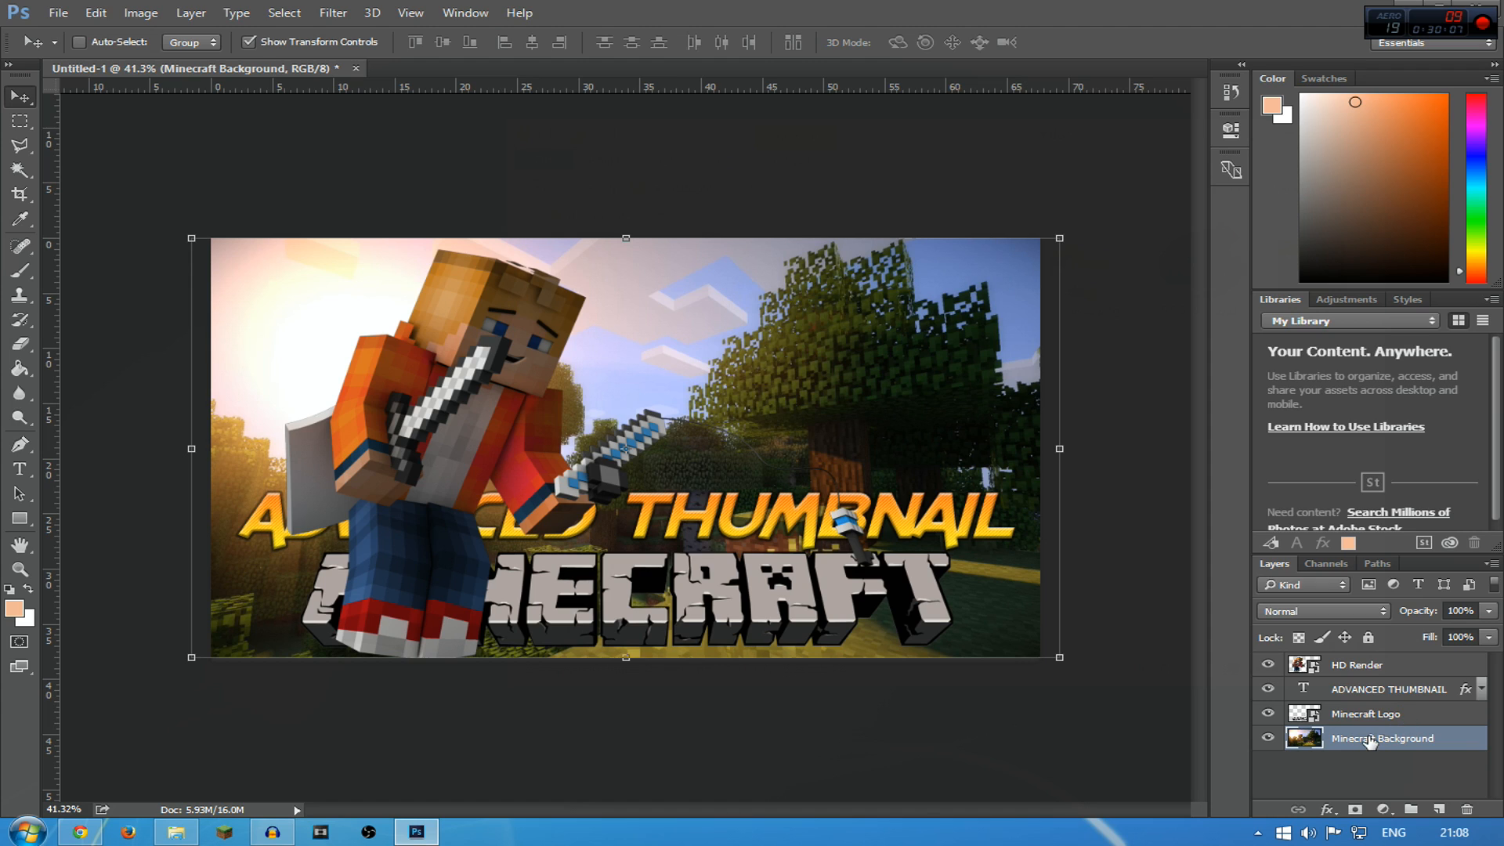
click(1386, 666)
drag(1369, 663, 1367, 727)
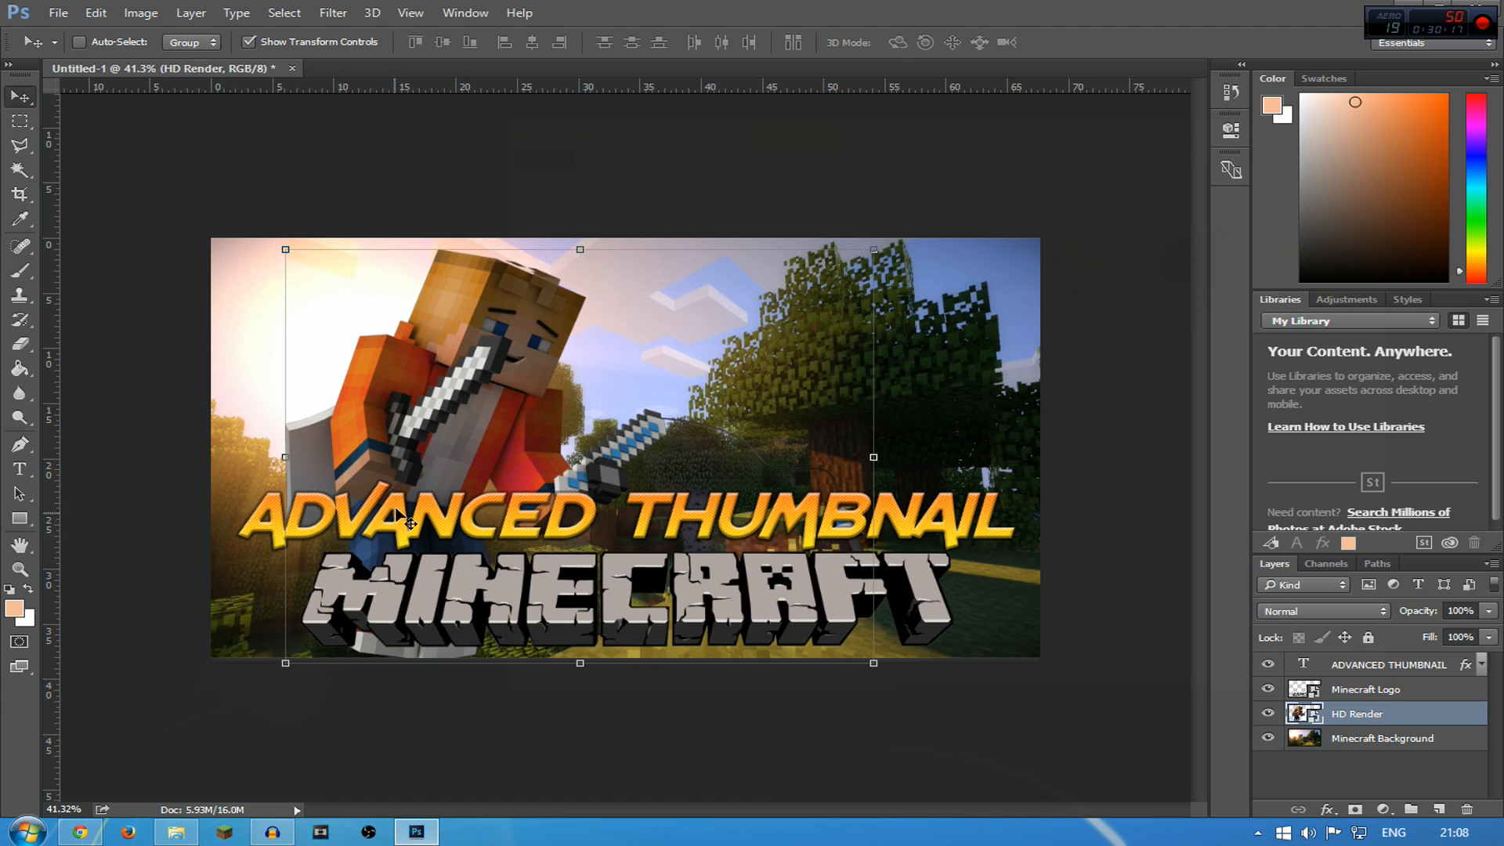
drag(499, 359, 513, 369)
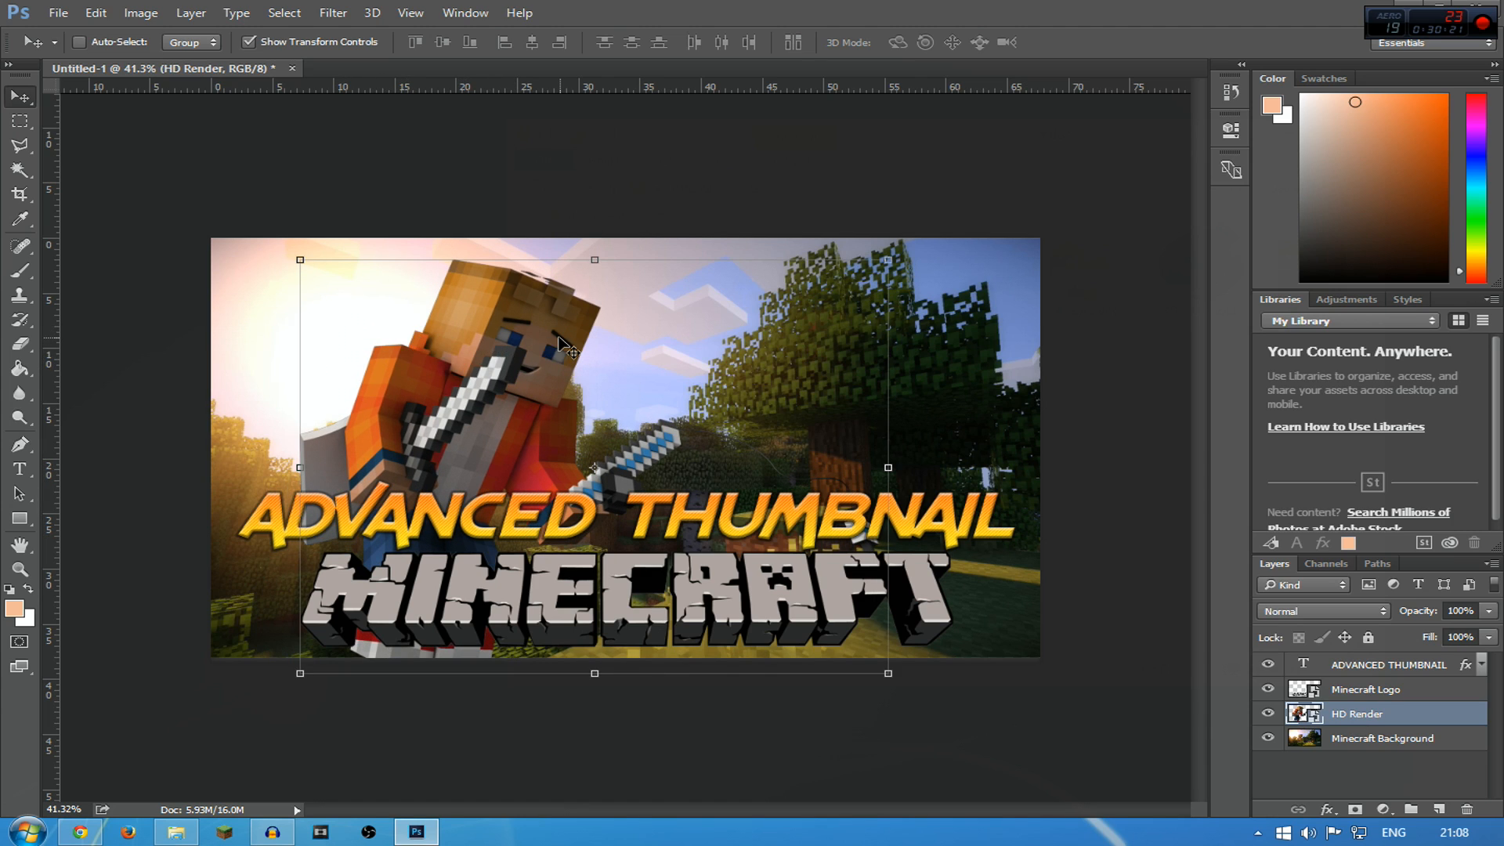
Switch to the Magnetic Lasso Tool and zoom in on the character's arm beside the title
mouse_move(20, 145)
mouse_down()
mouse_move(70, 162)
mouse_move(72, 182)
mouse_up()
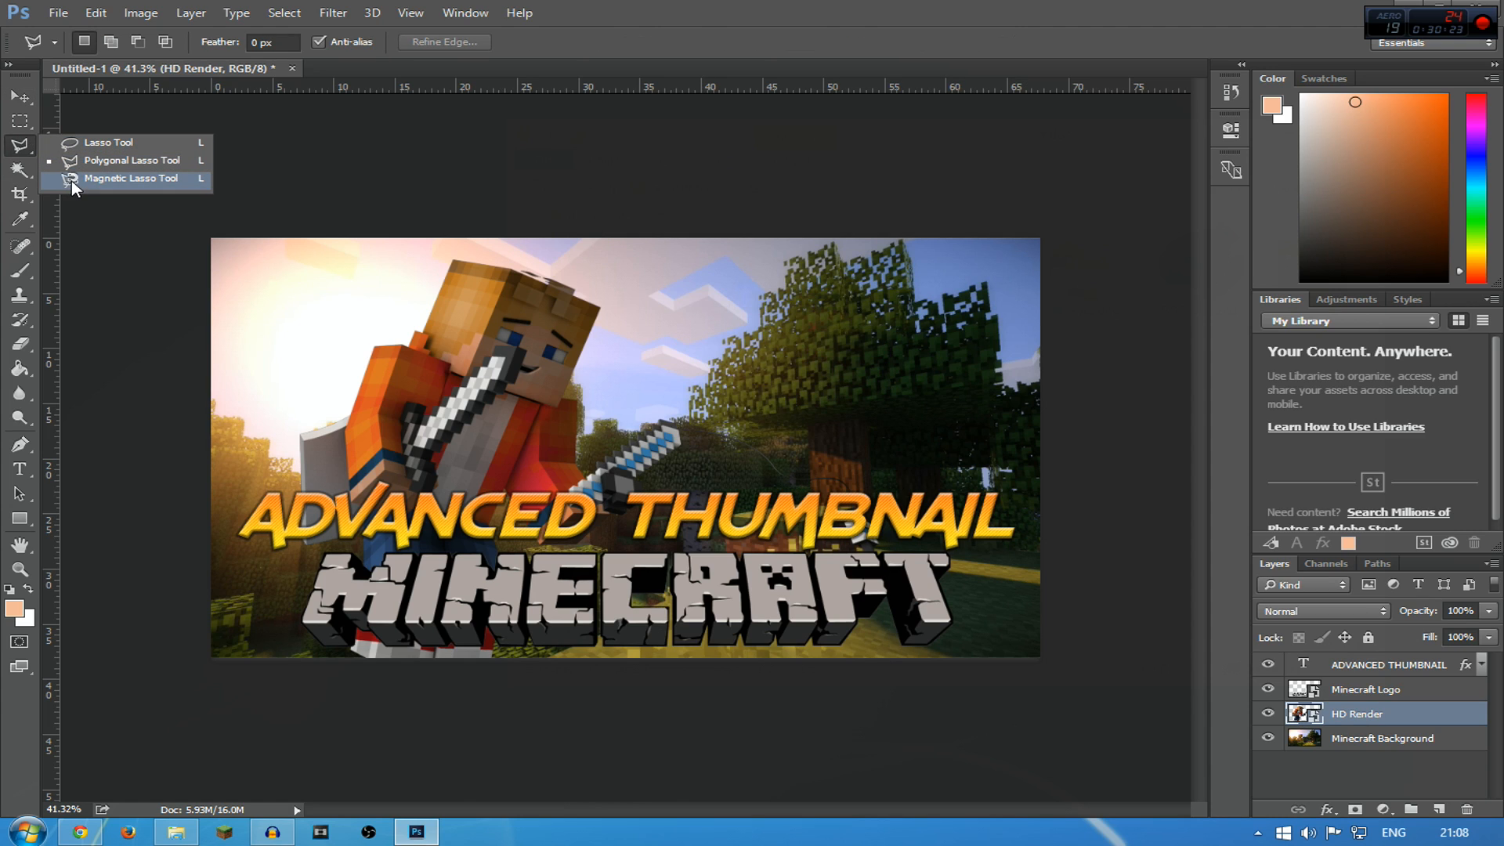
drag(91, 181, 91, 182)
key(ctrl+plus)
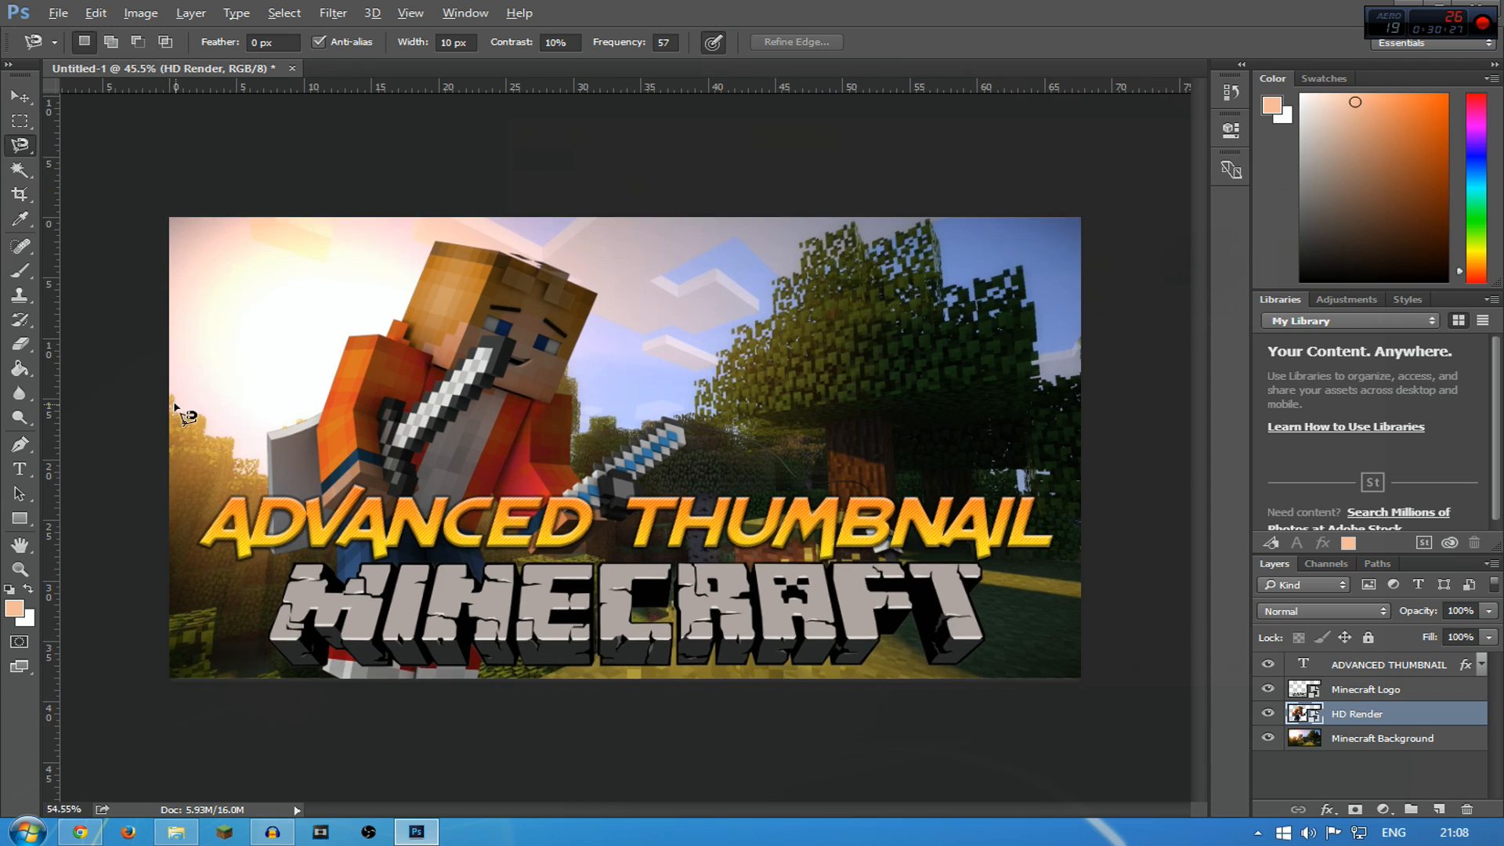
scroll(180, 415, up, 5)
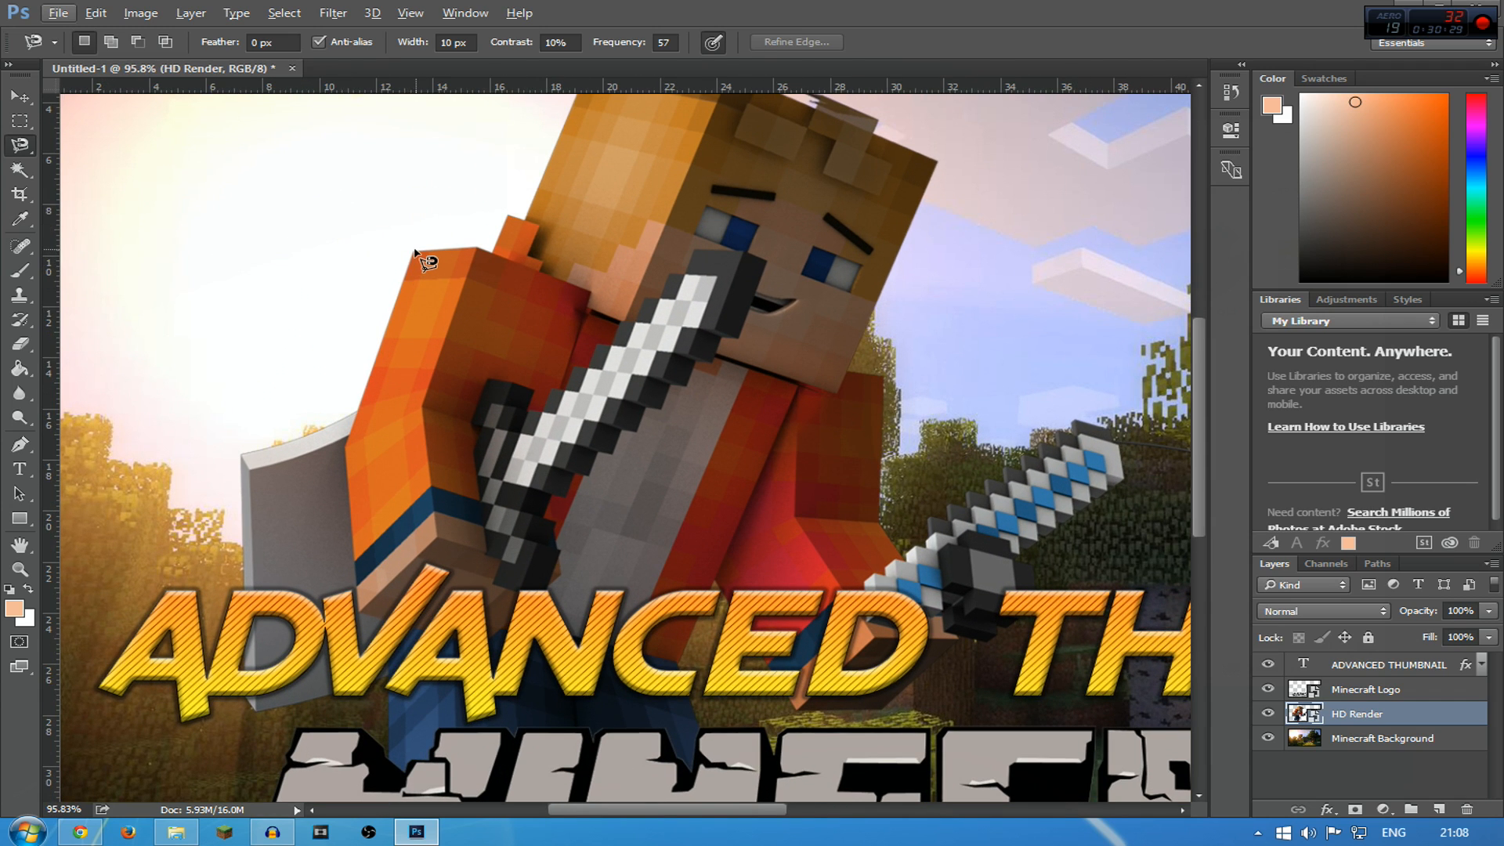
click(412, 253)
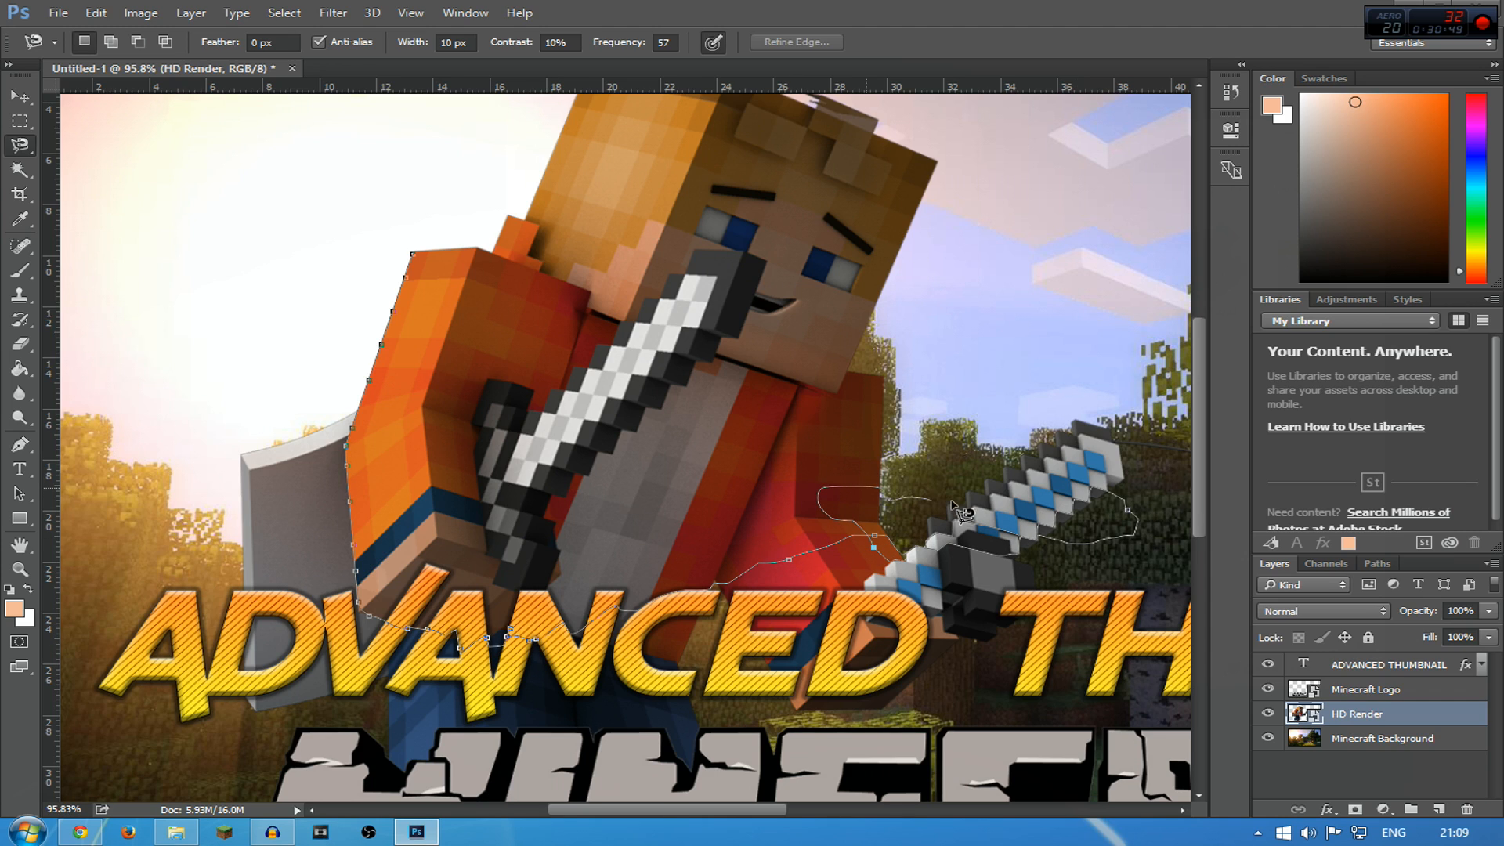
double_click(950, 499)
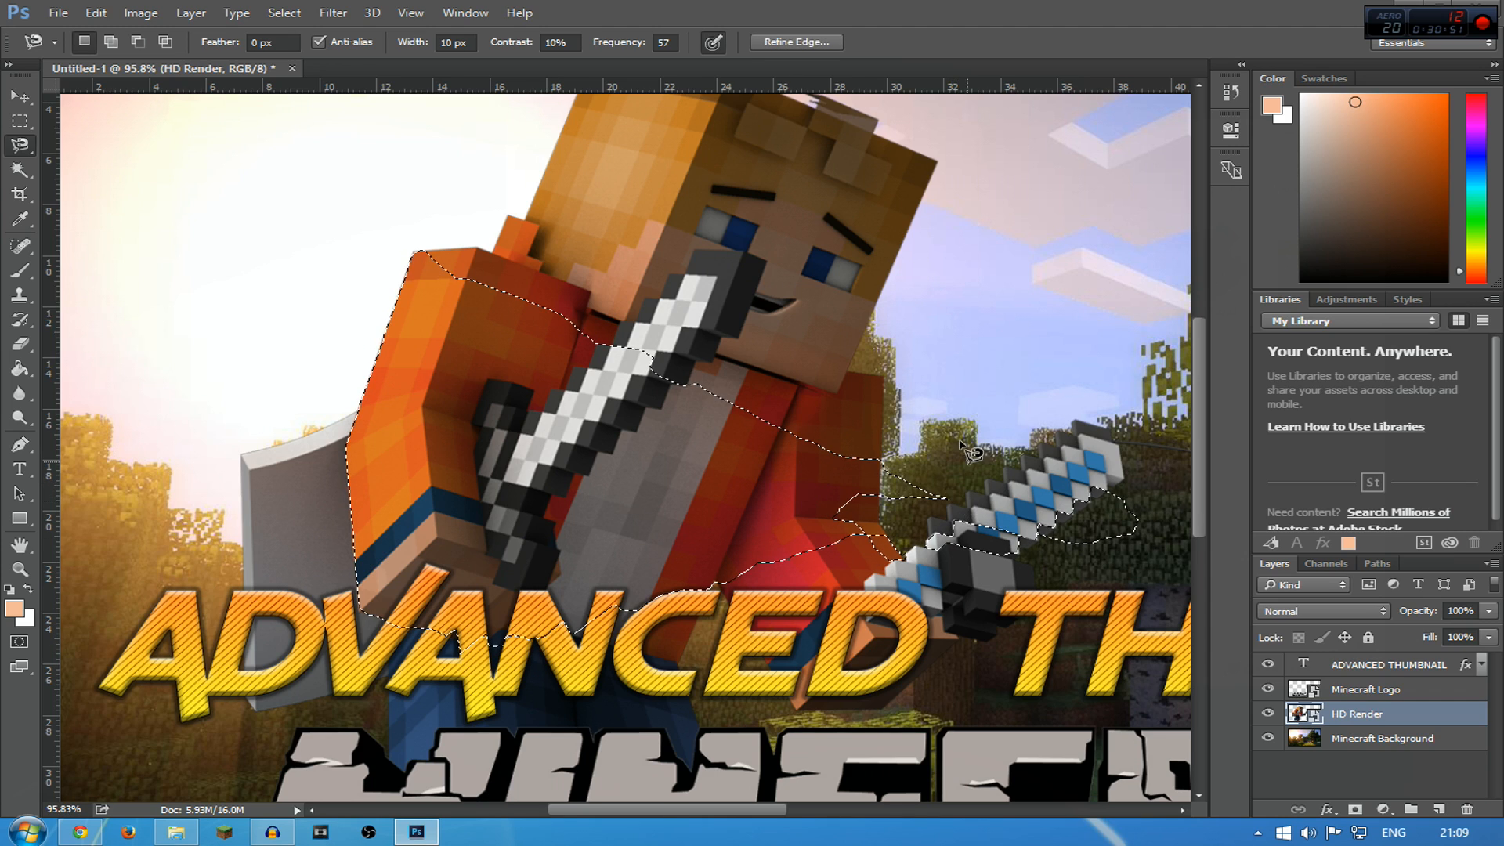
key(ctrl+d)
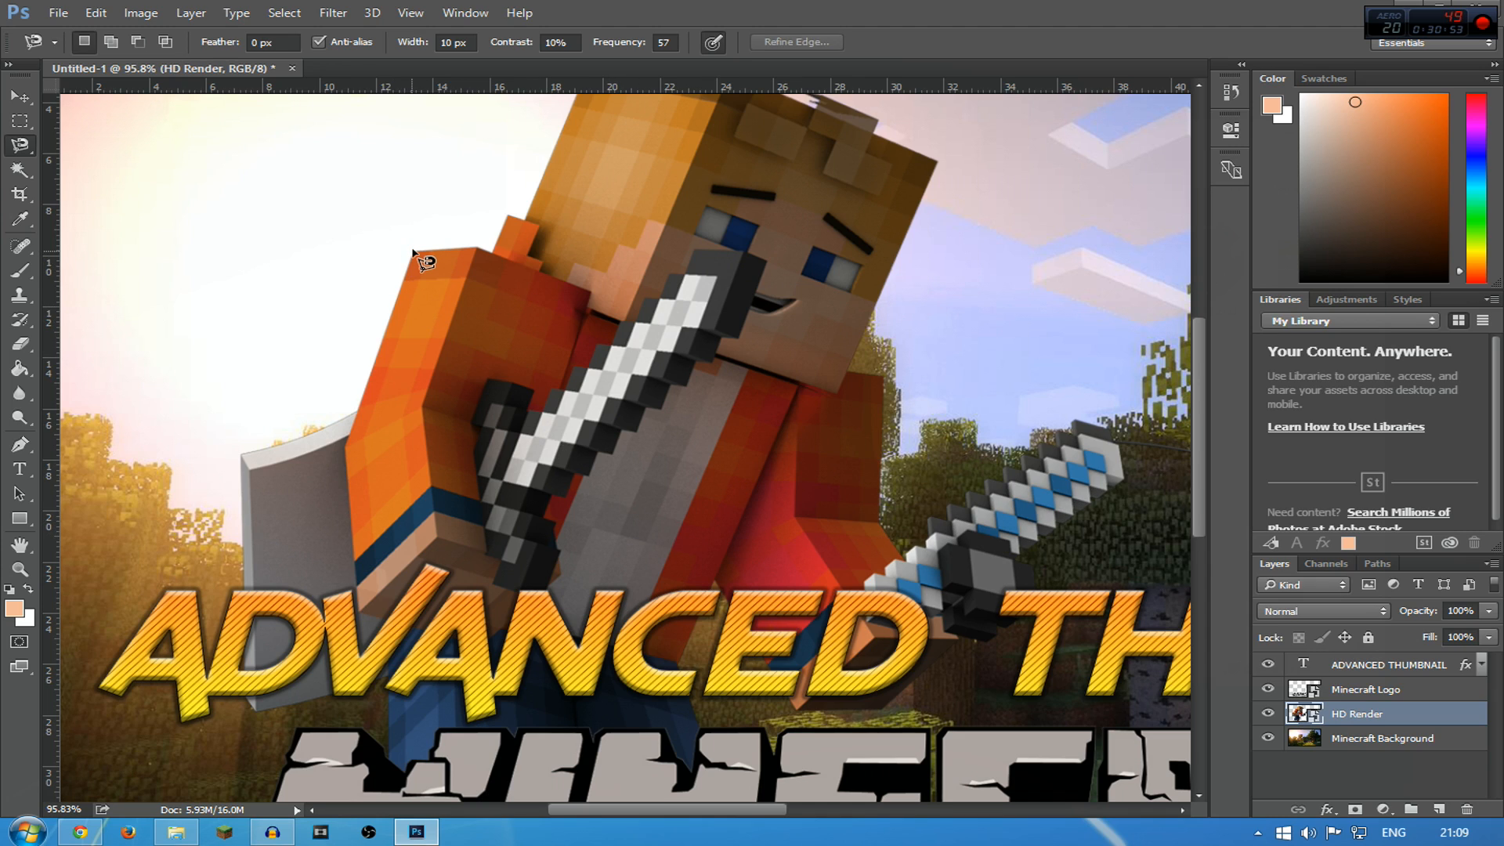
Outline the character's orange-sleeved arm and hand with the Magnetic Lasso and copy it onto a new layer above the title
click(413, 254)
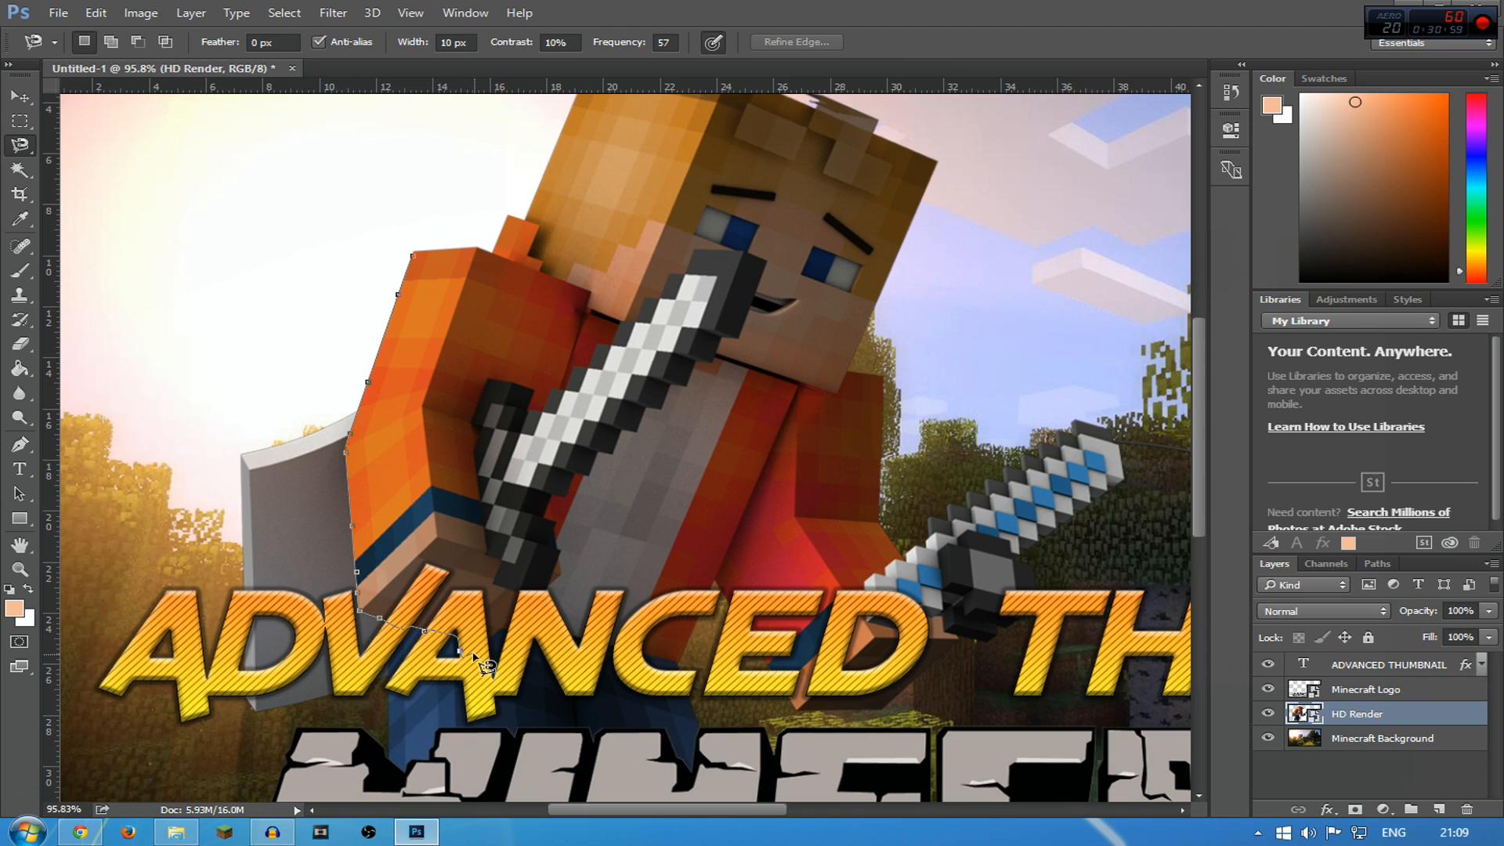
double_click(507, 632)
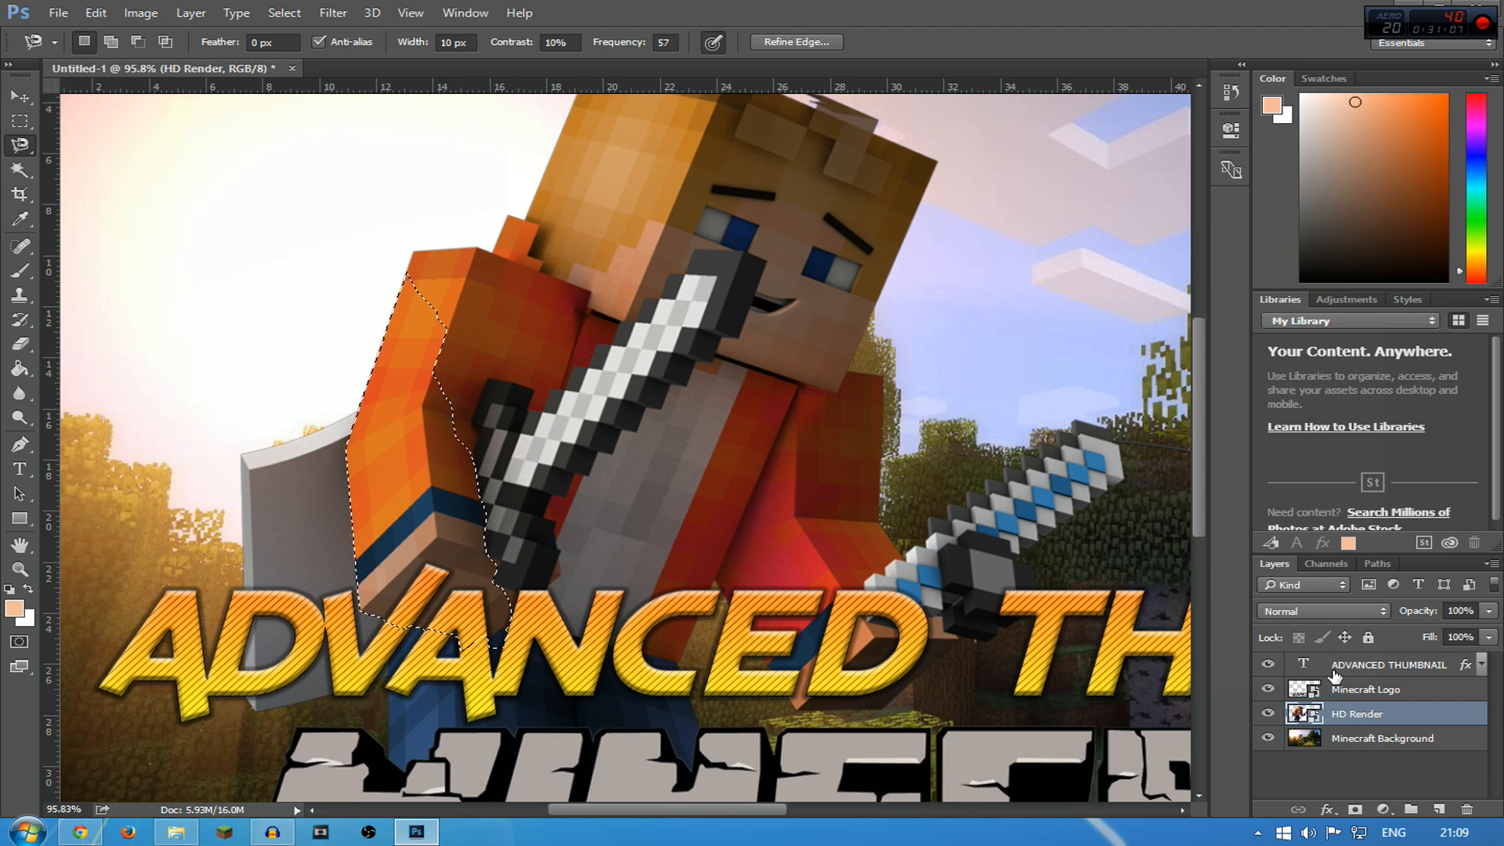
click(1385, 758)
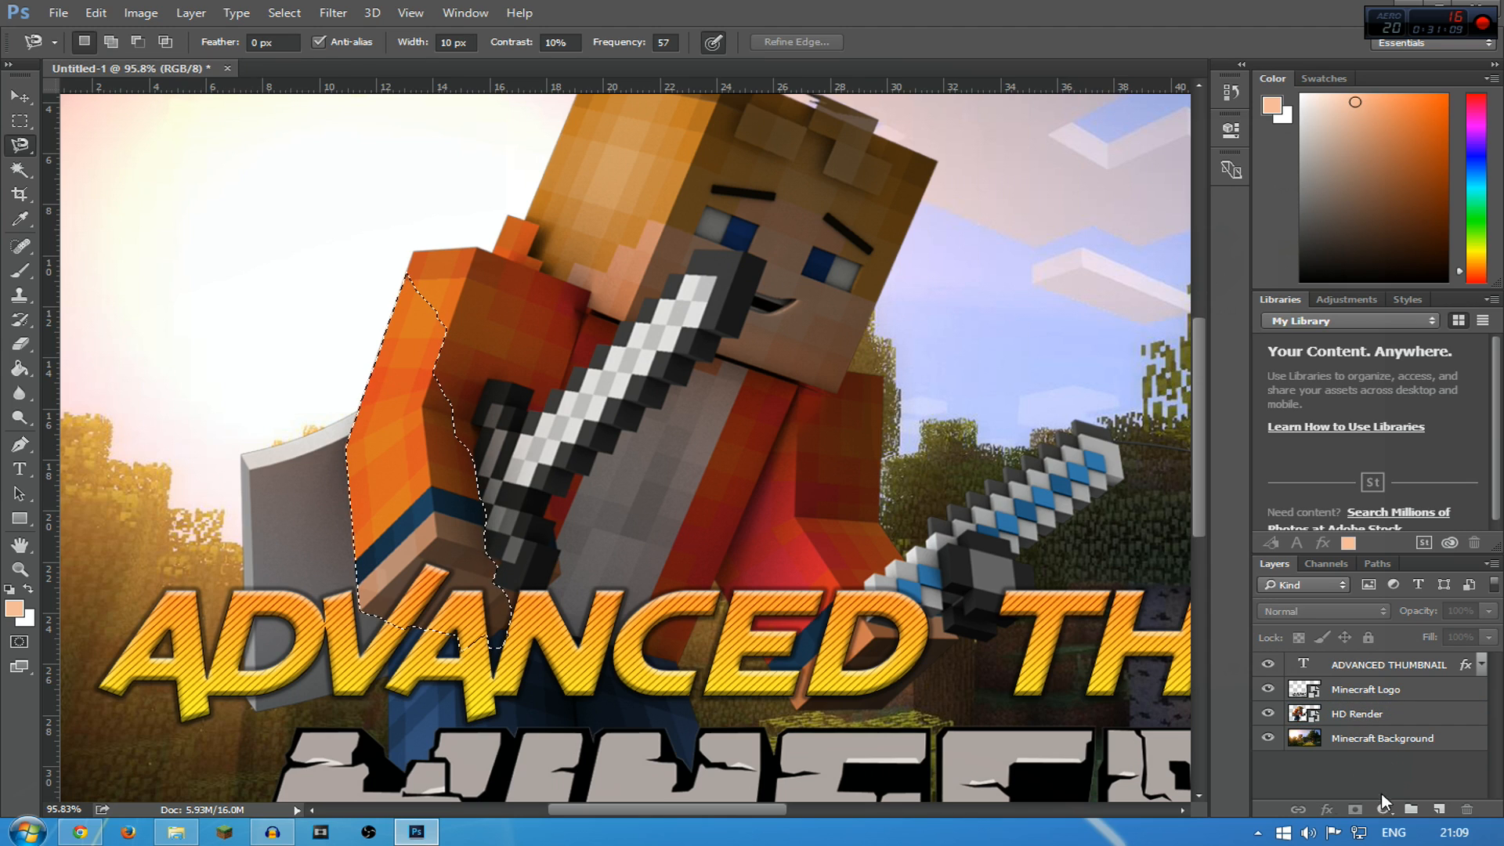
key(ctrl+j)
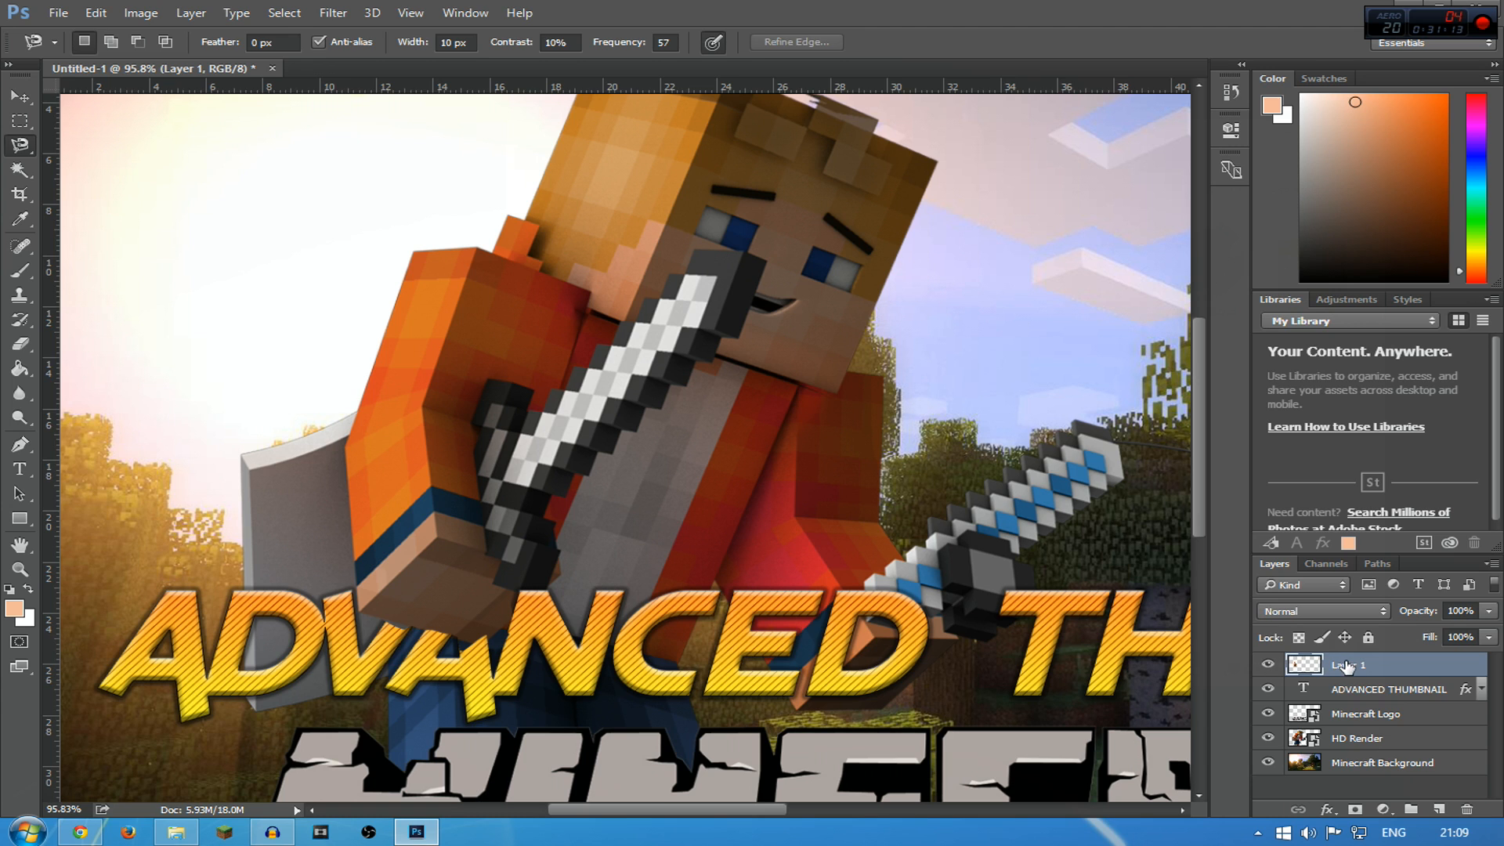
Inspect the arm cut-out against the background by temporarily hiding the title, logo and HD Render layers
drag(1268, 711, 1269, 766)
click(1269, 764)
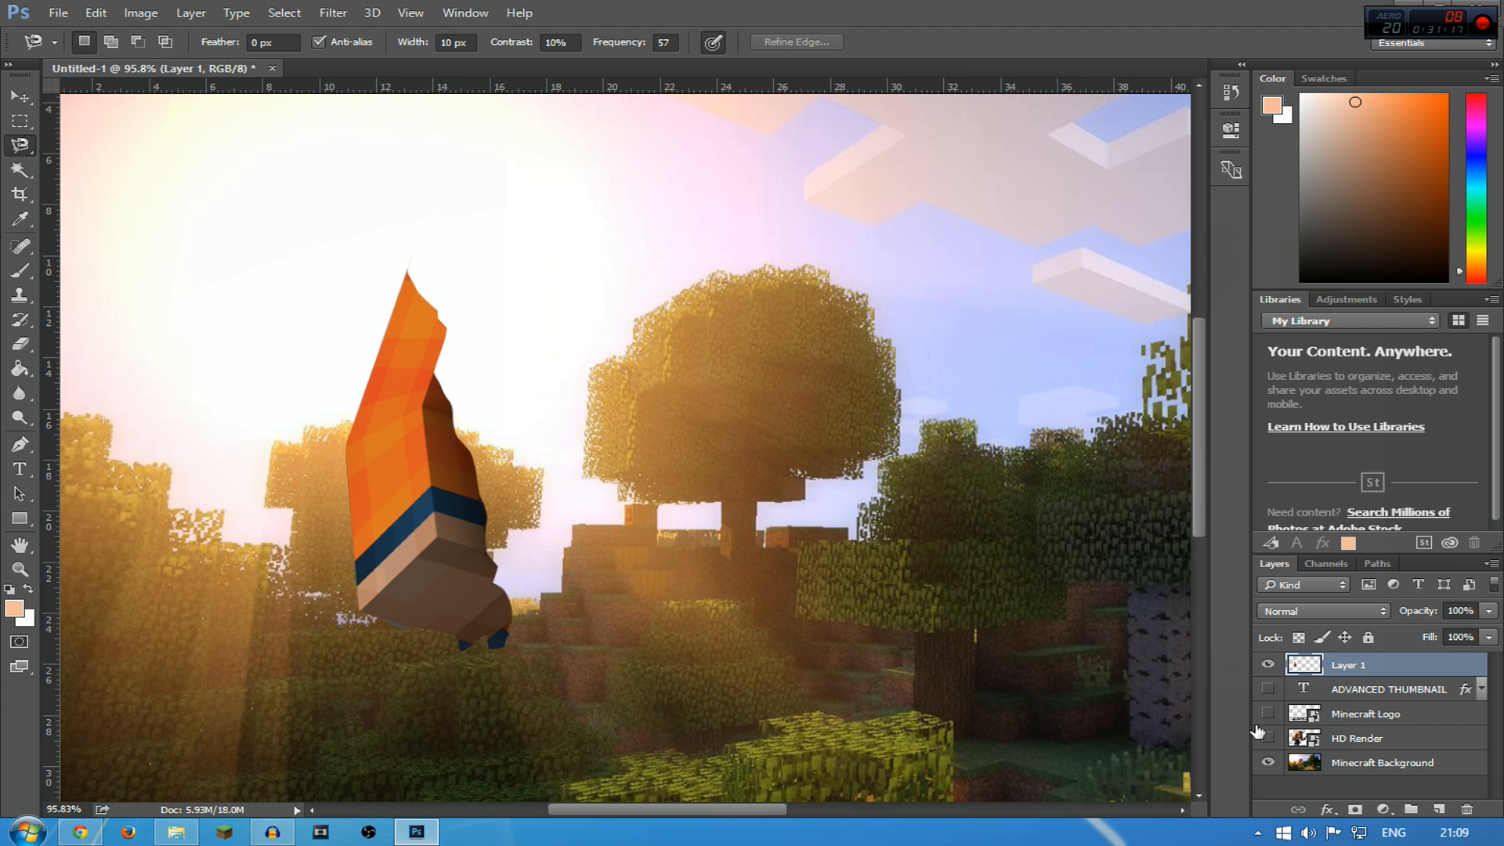
drag(1270, 737, 1268, 688)
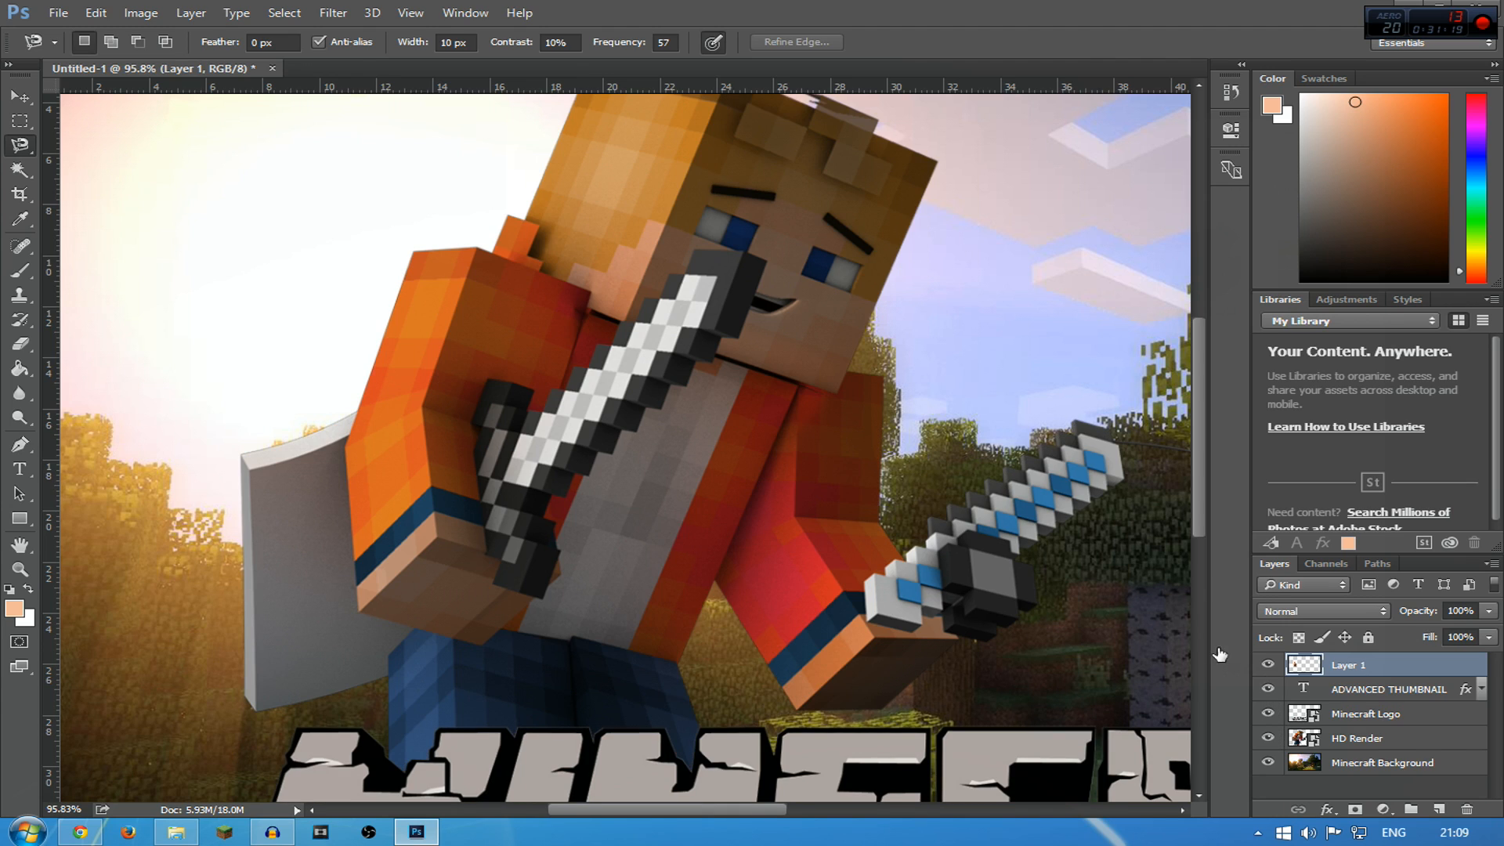
Compare the thumbnail with the copied arm layer hidden and shown over the title
click(1266, 665)
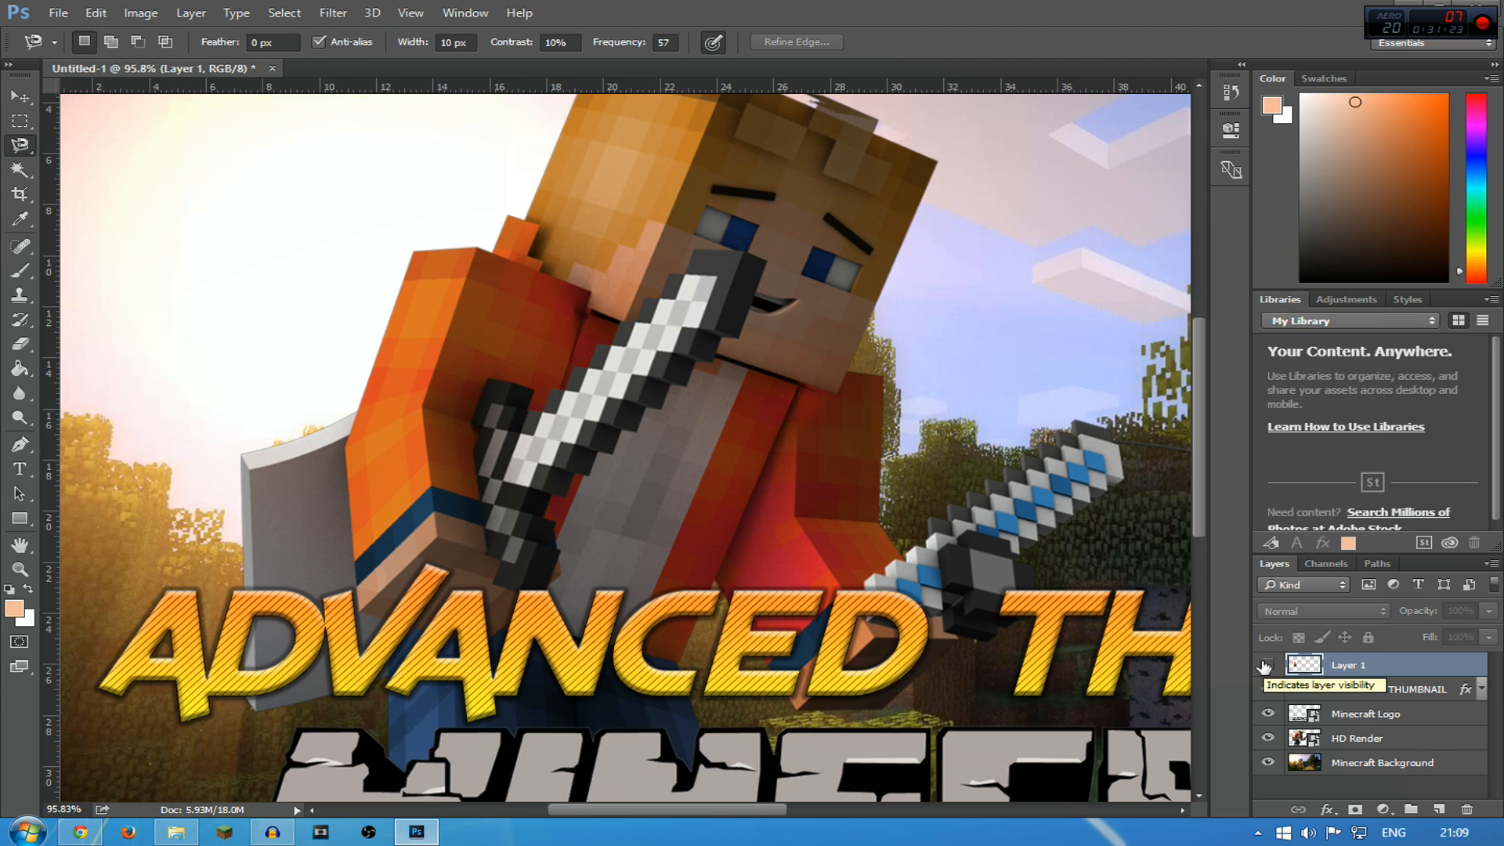
scroll(873, 613, down, 3)
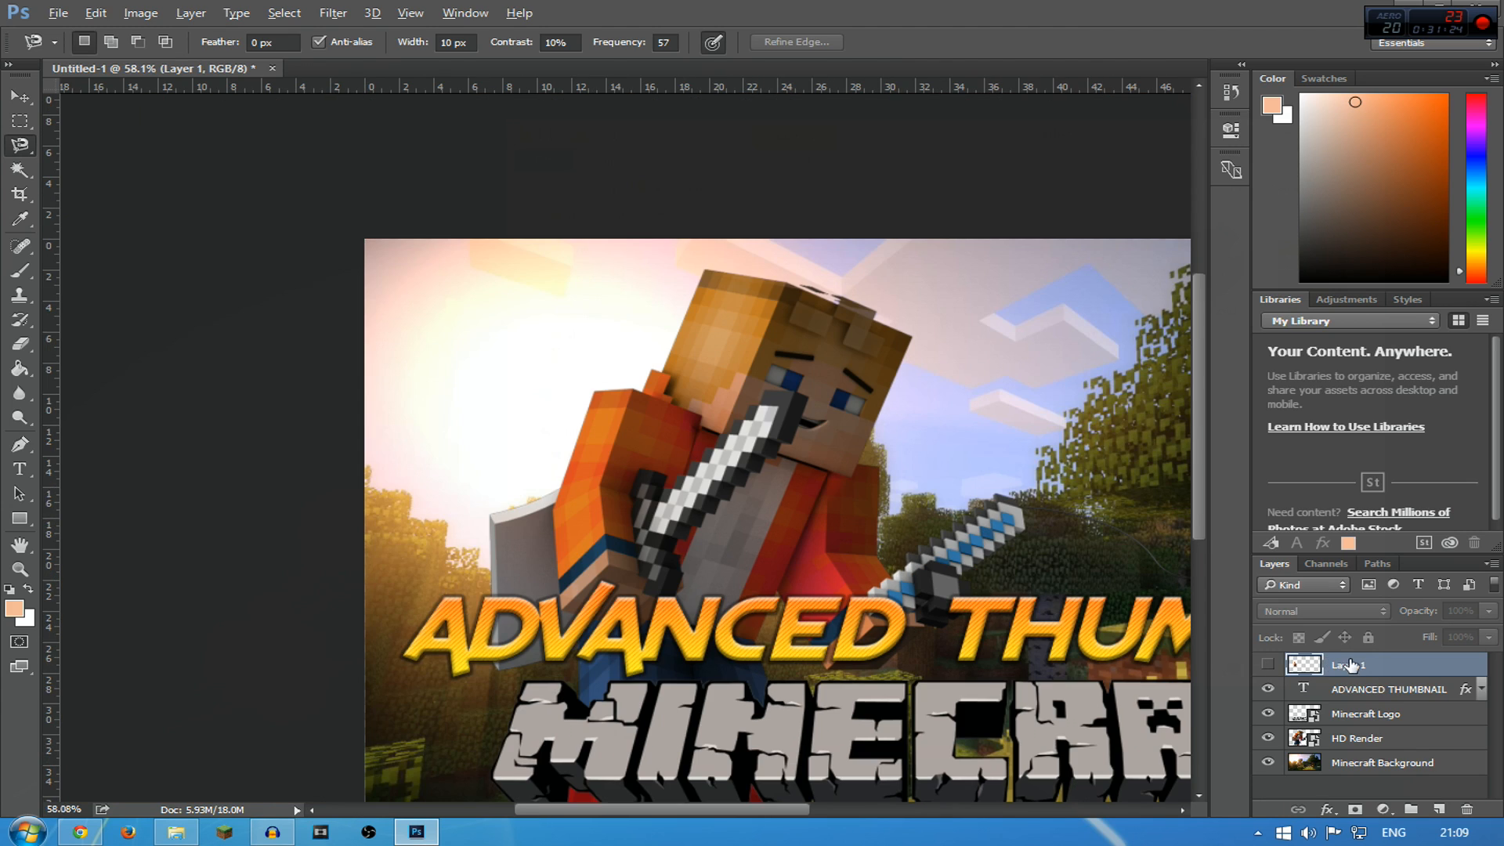
click(1266, 665)
click(1266, 665)
click(1267, 664)
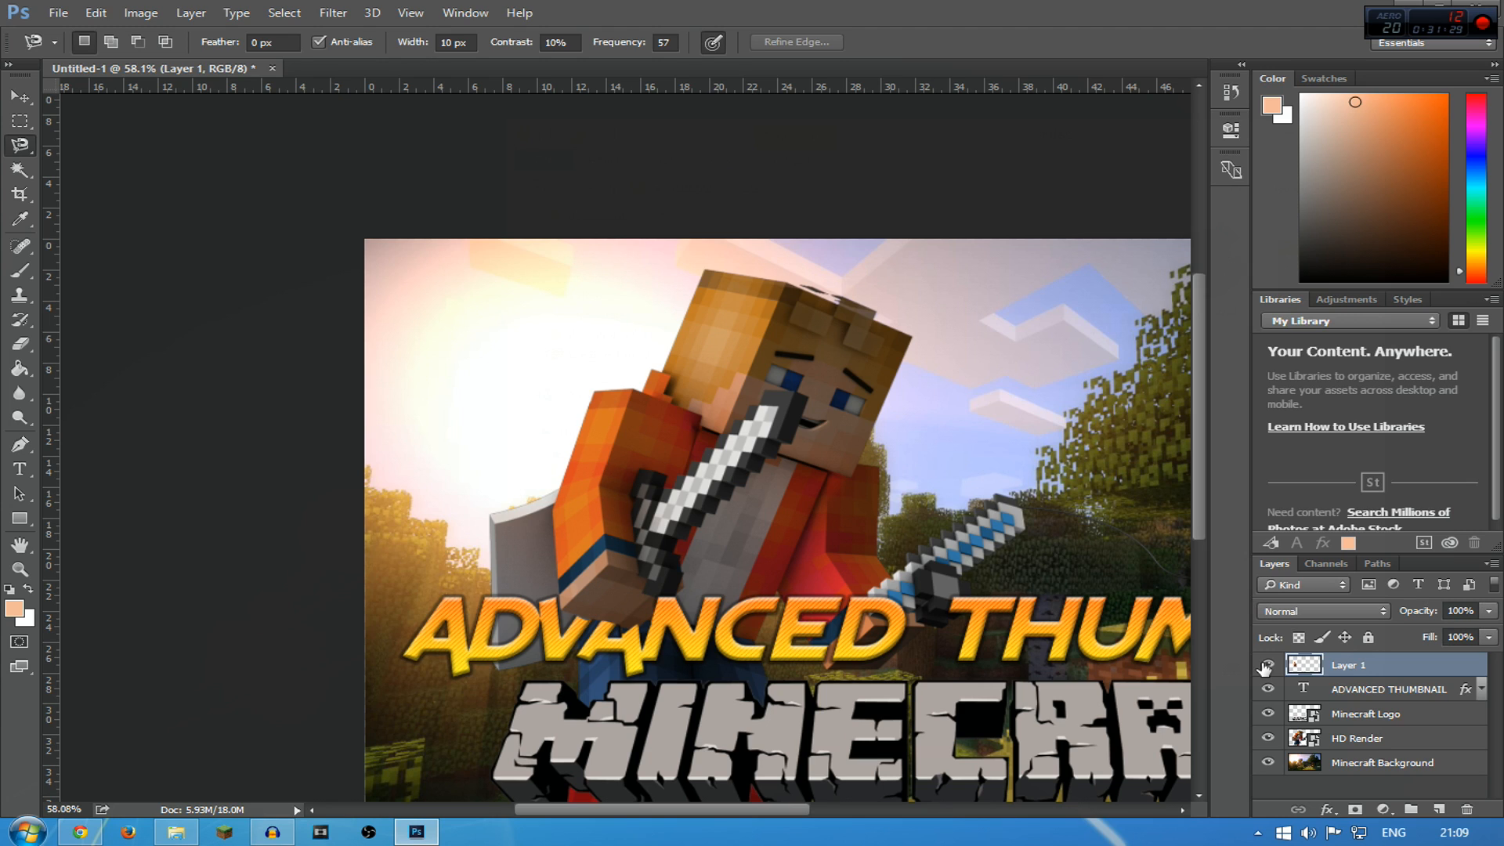
click(1267, 665)
click(1265, 665)
scroll(878, 709, down, 3)
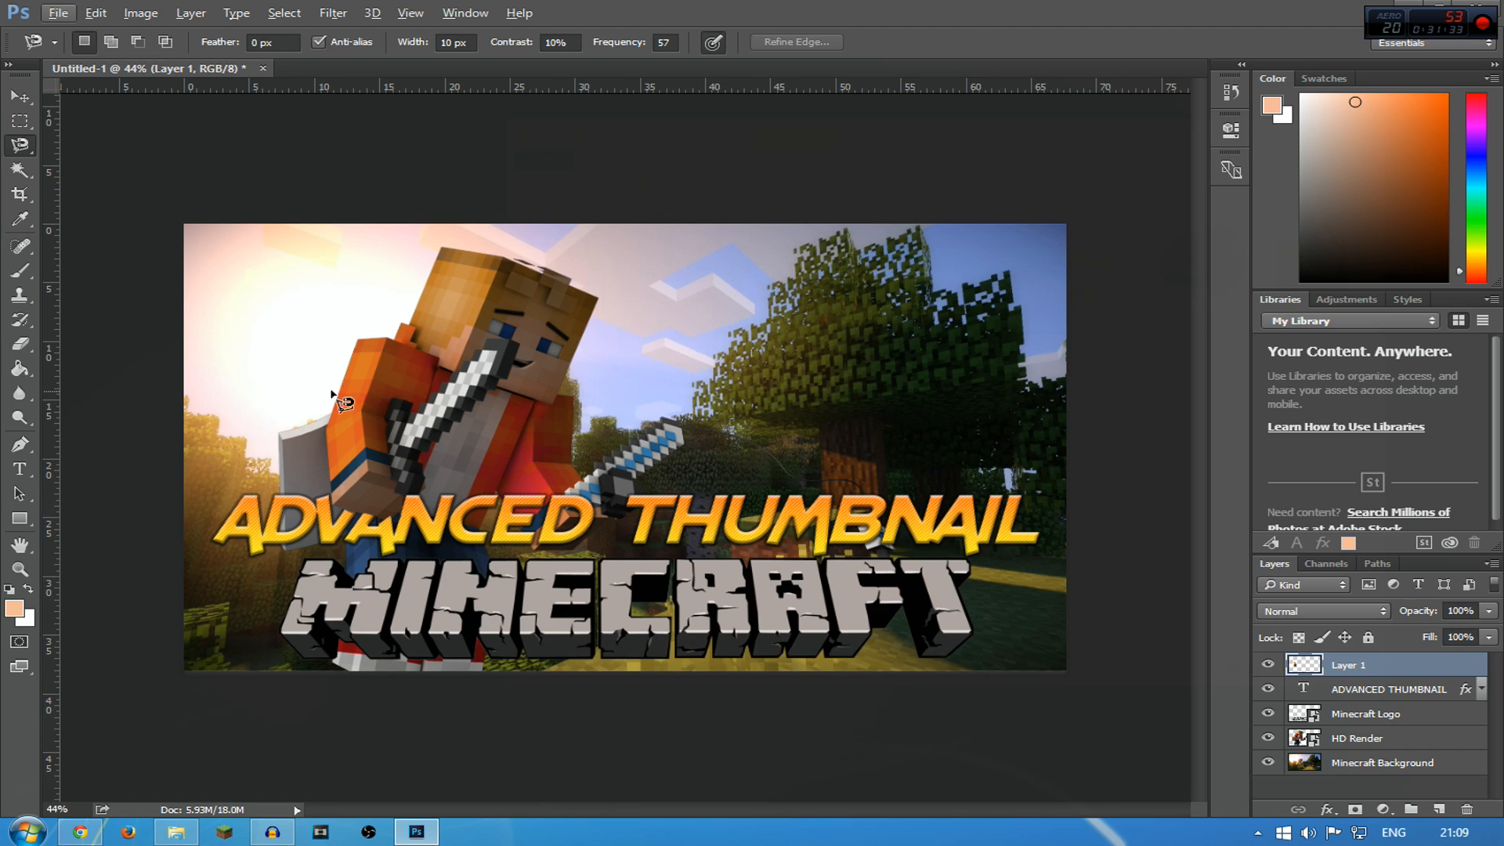
Clear the lasso selection on the character's head and switch to the Move Tool
click(428, 272)
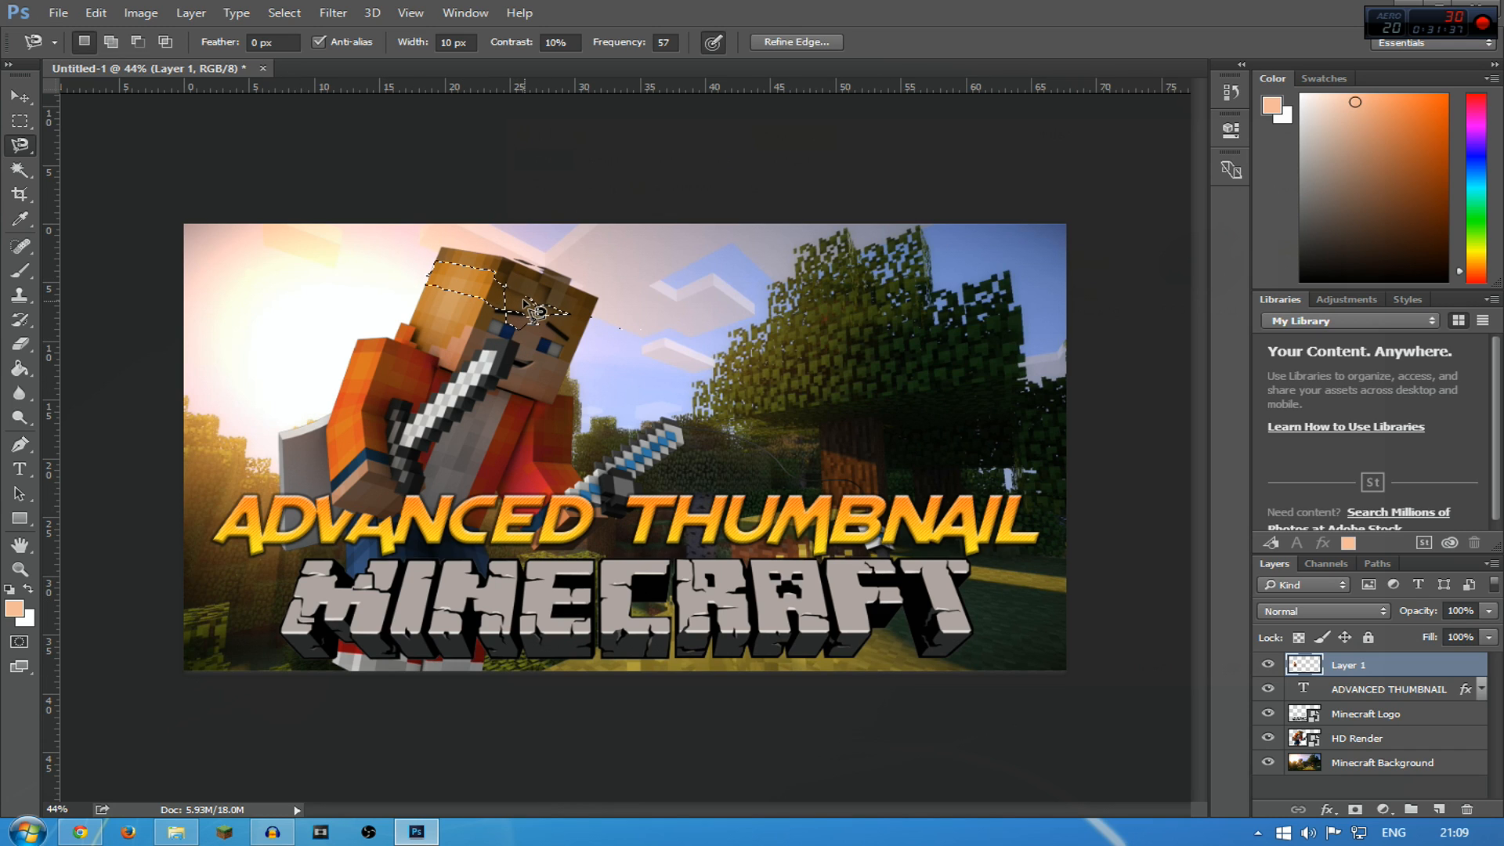
key(Escape)
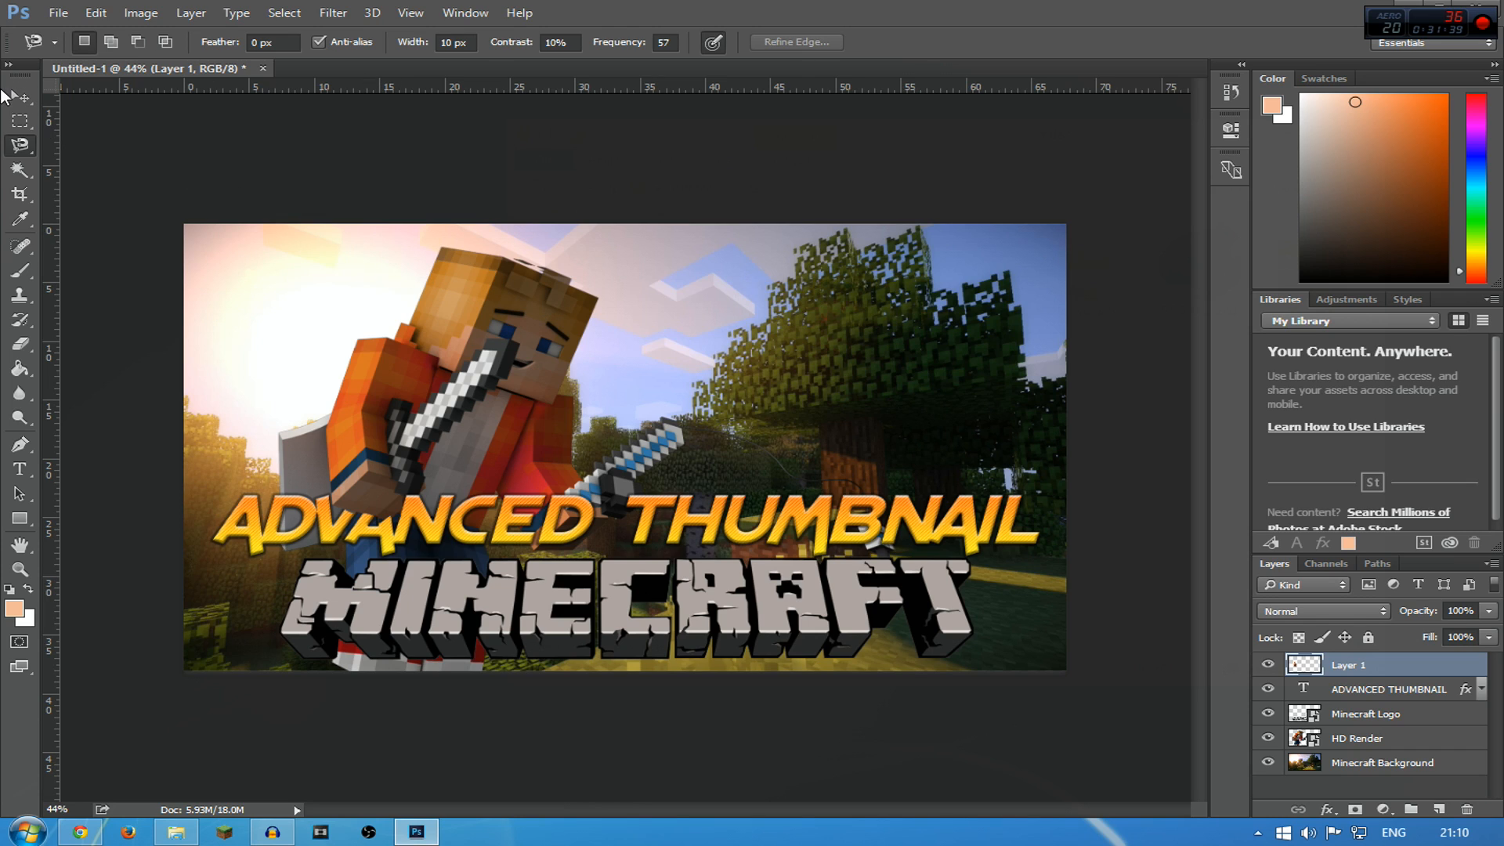
click(20, 95)
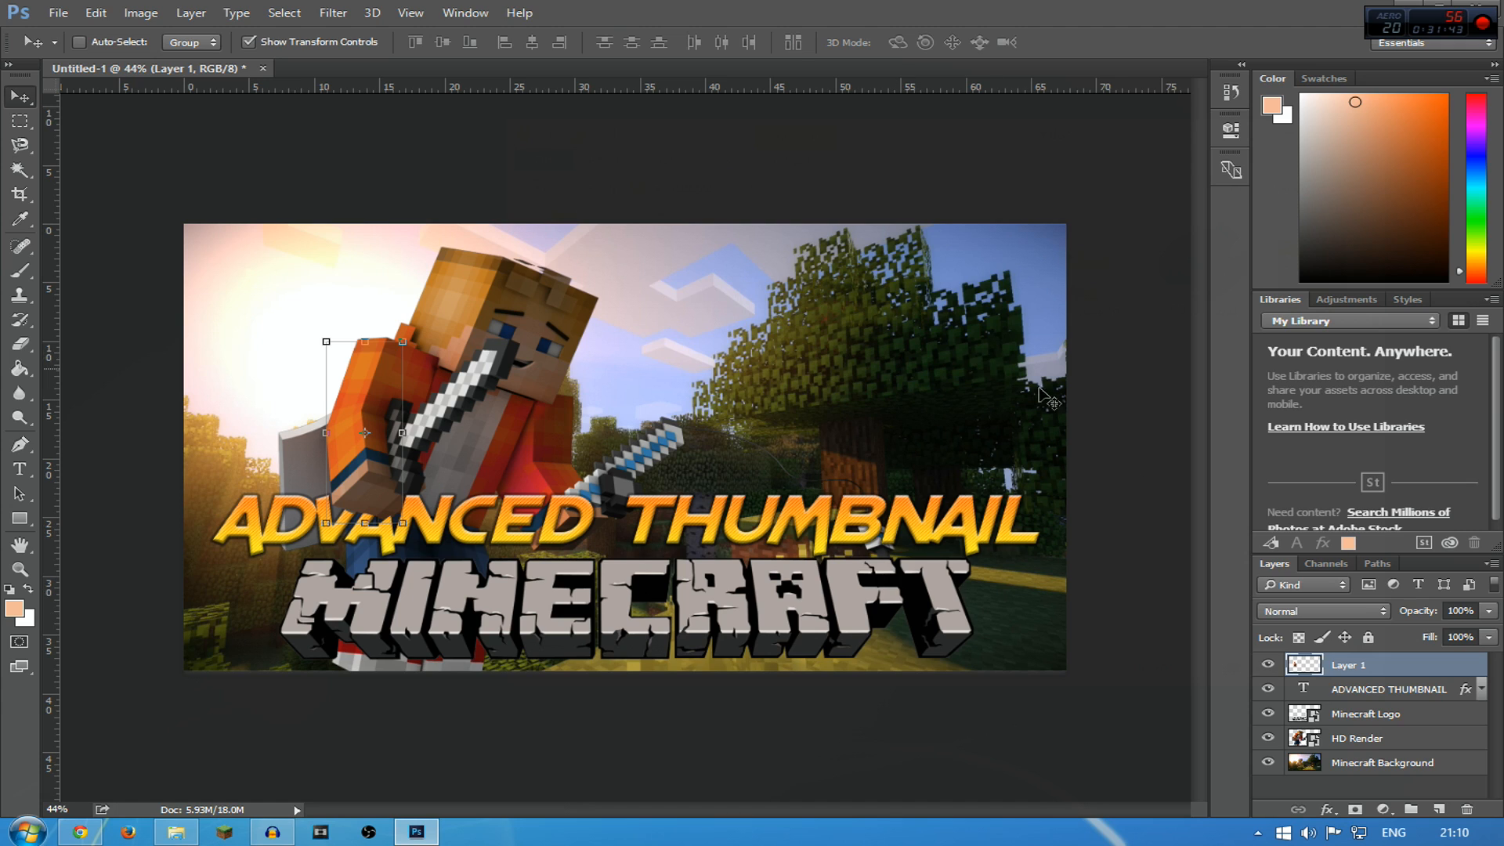
Add a Gradient fill layer directly above the Minecraft Background layer using the Neutral Density preset
click(1406, 768)
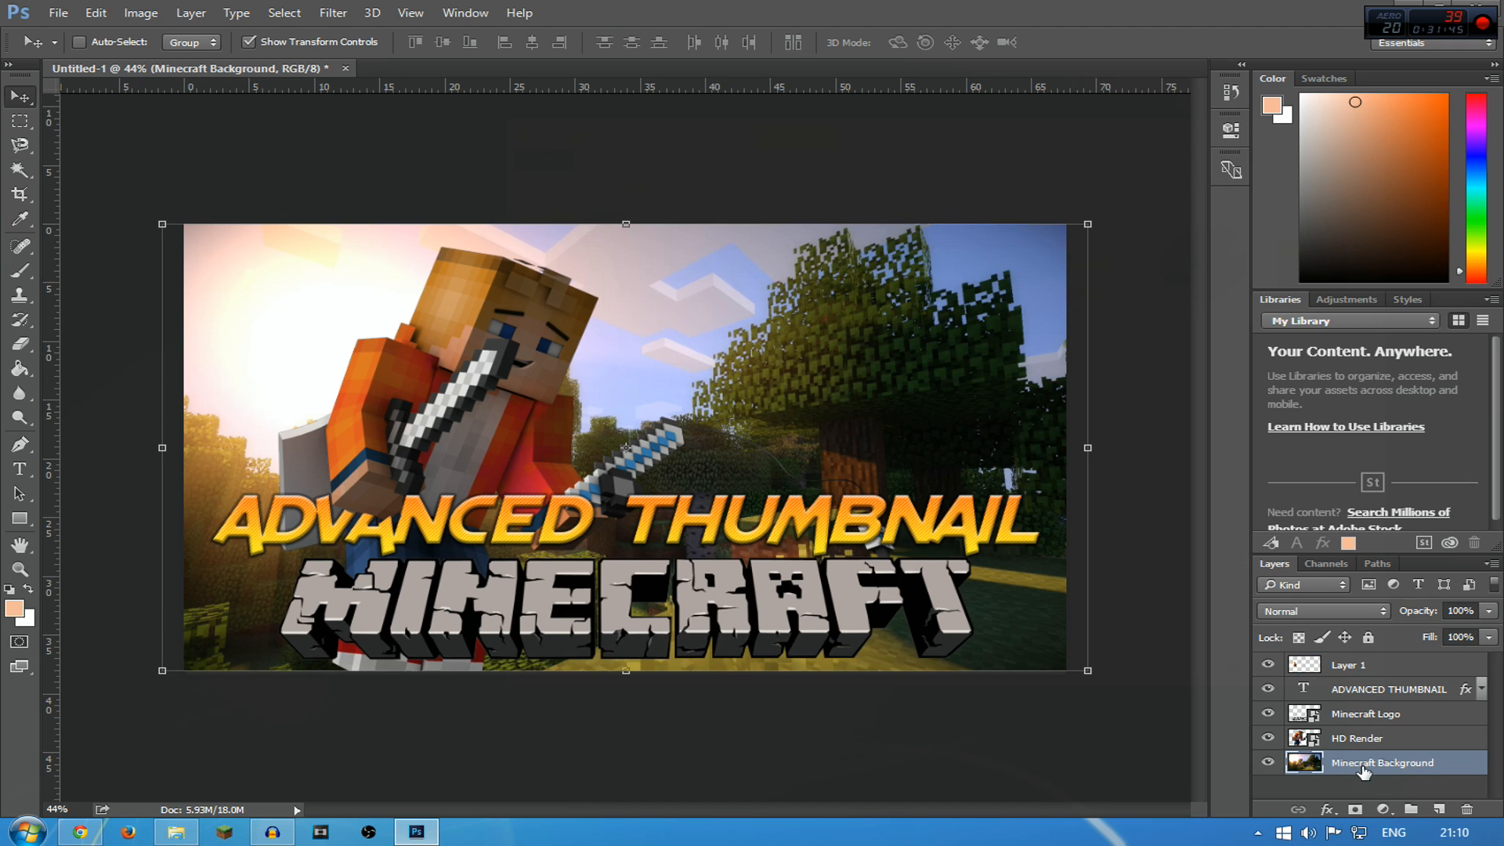
click(1380, 809)
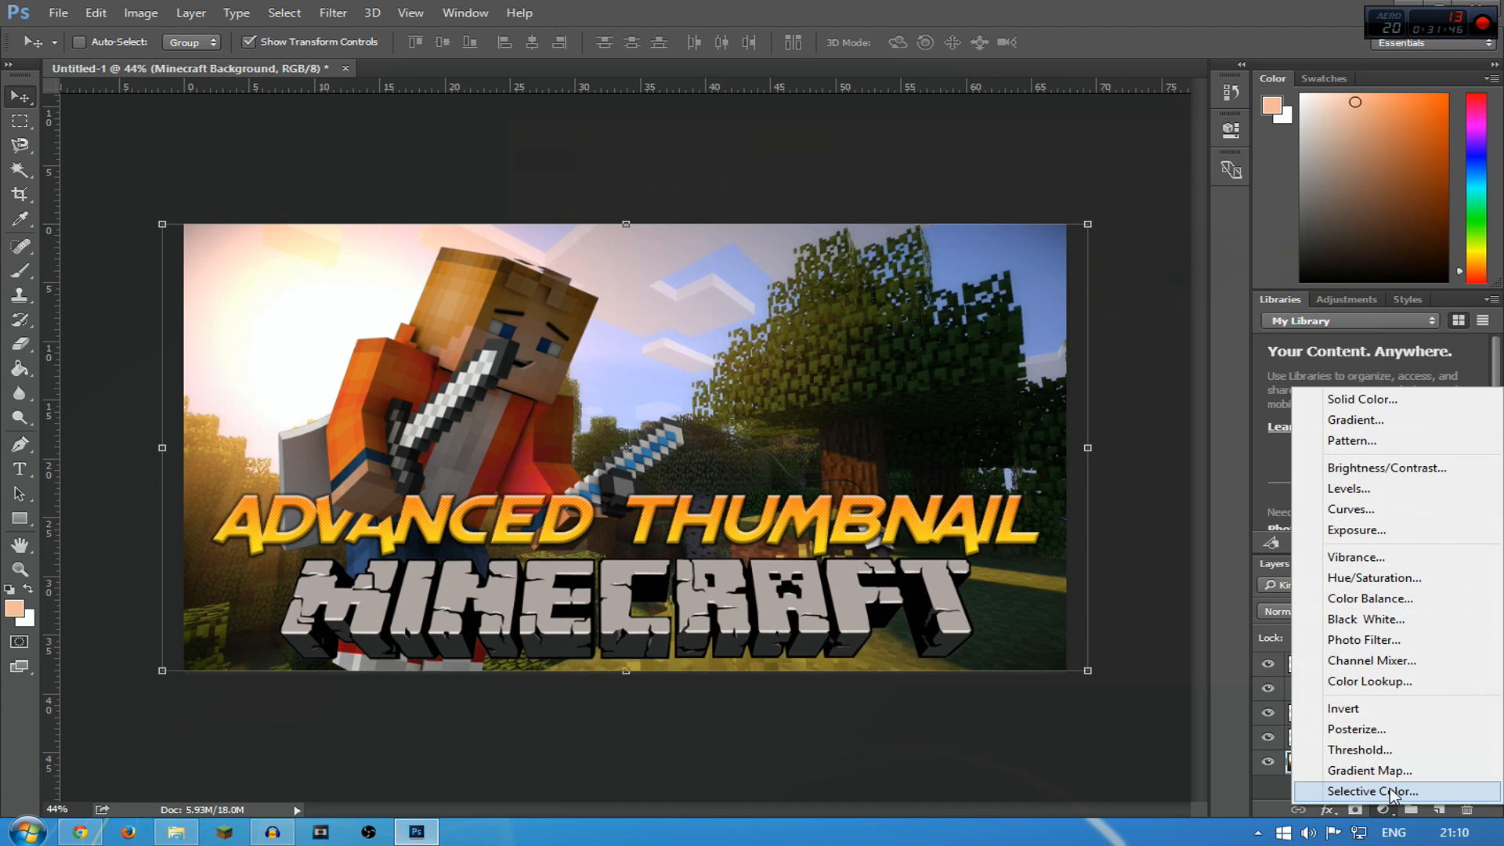
click(1392, 428)
click(924, 160)
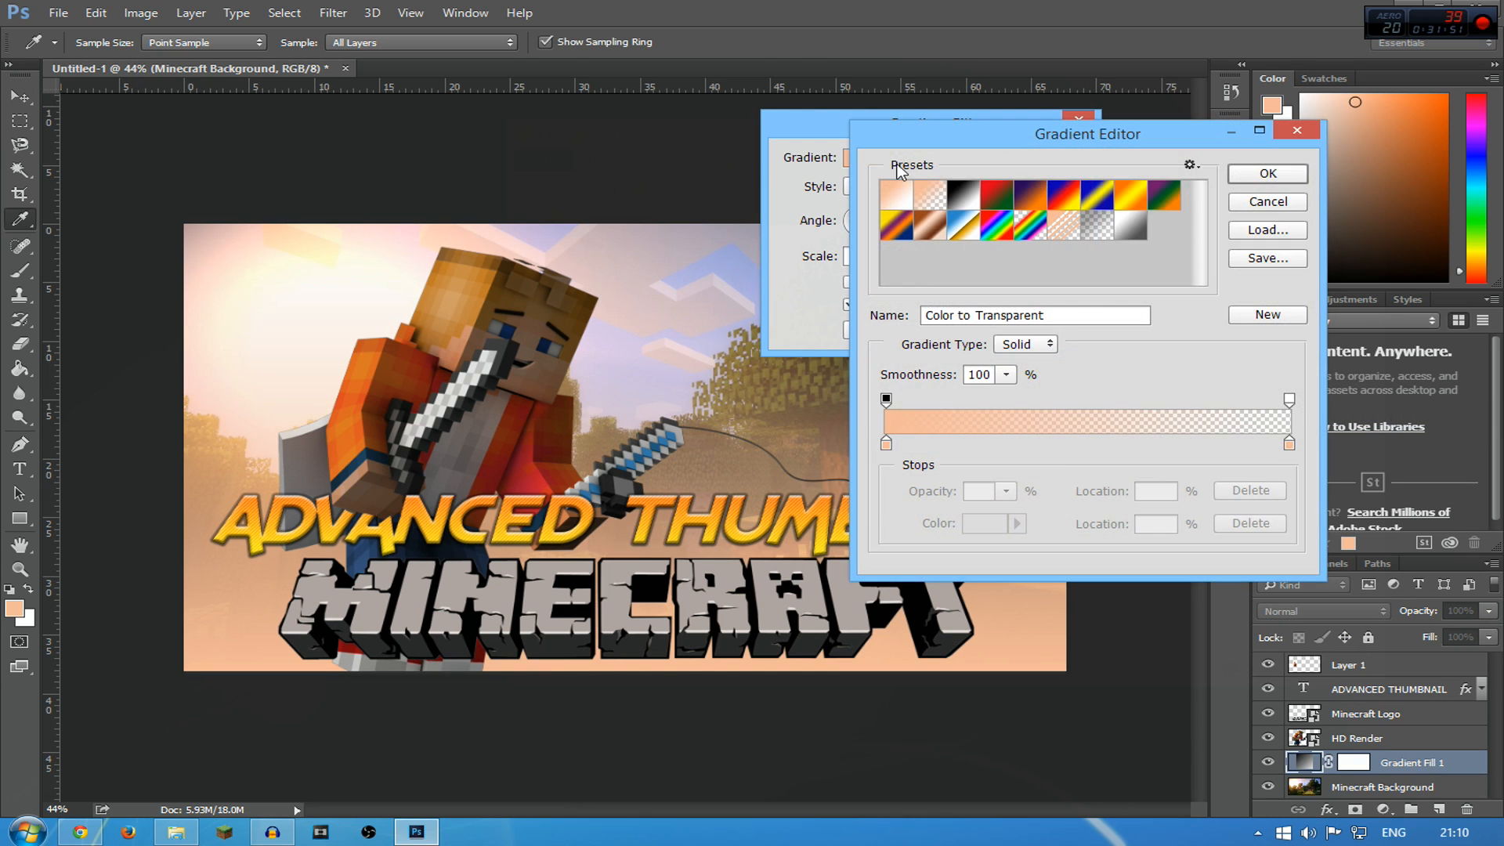
click(1098, 226)
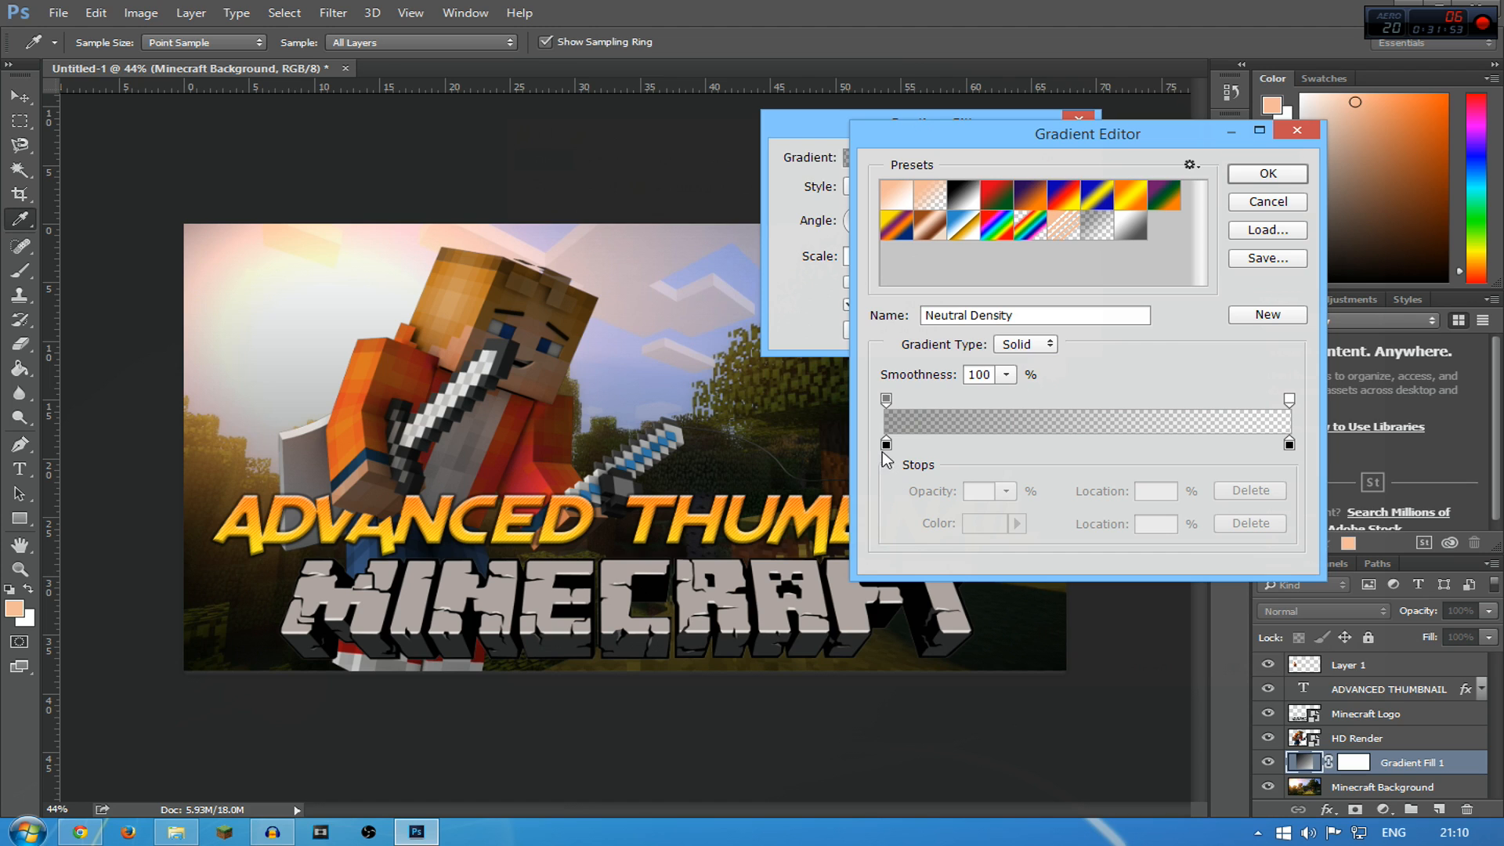
Recolor the gradient's starting color stop to bright light blue and apply the gradient fill
double_click(885, 444)
drag(963, 356, 1067, 206)
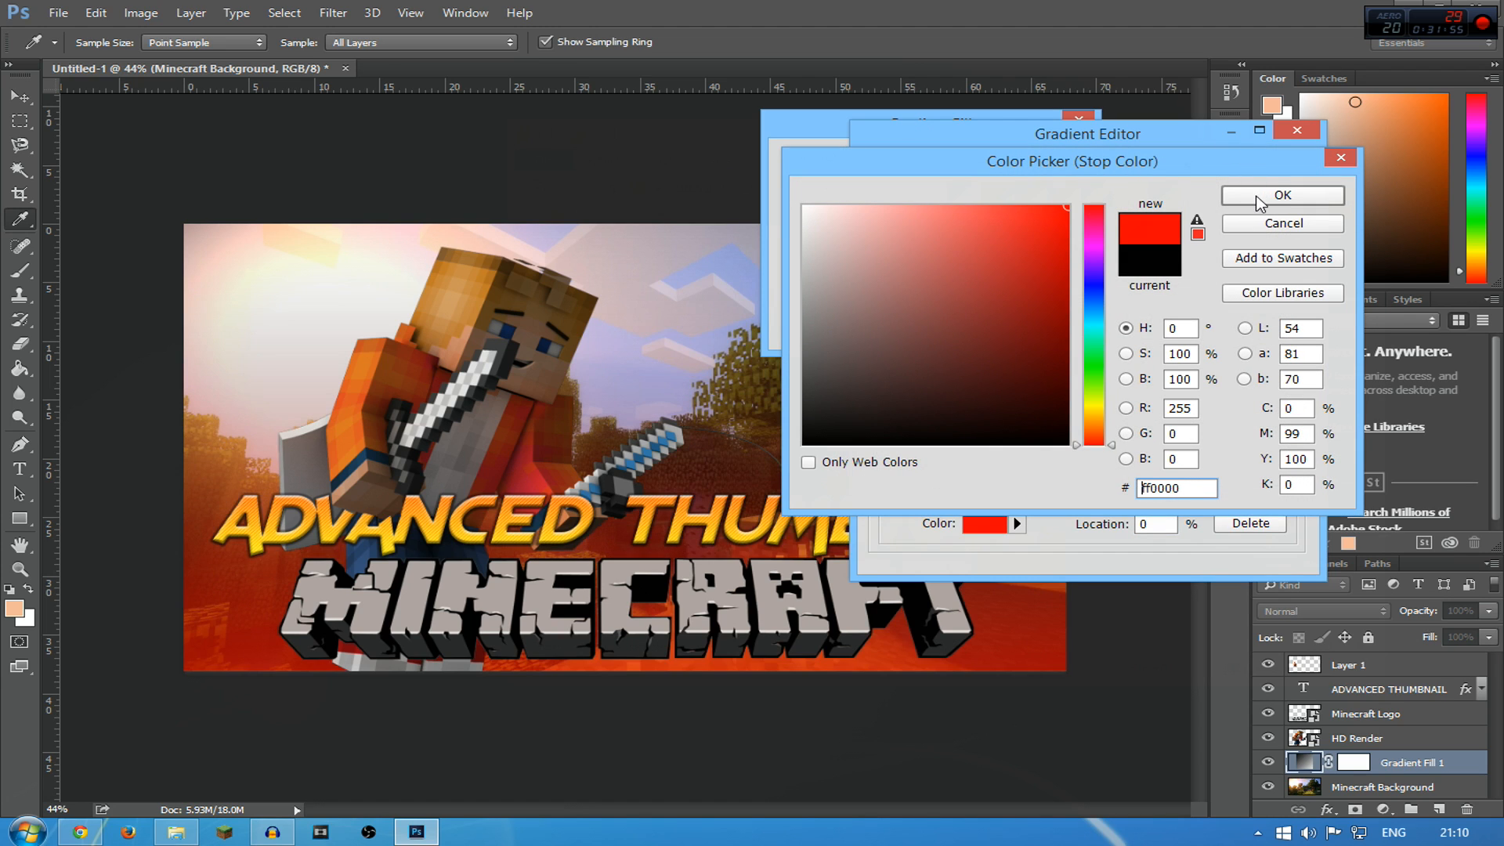
drag(1088, 402, 1095, 322)
click(1282, 194)
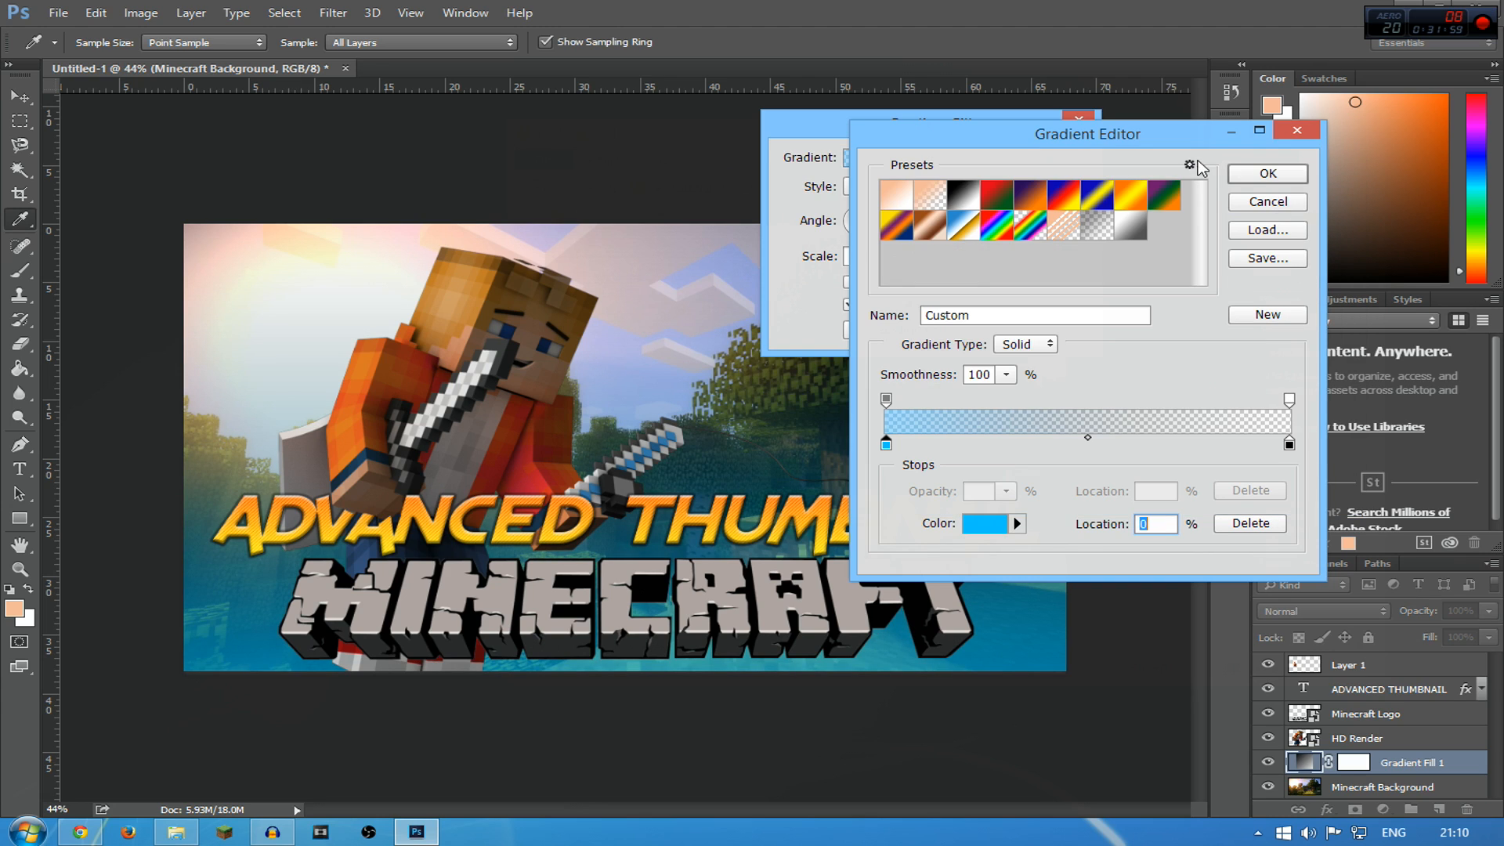
click(1264, 176)
drag(962, 138, 1167, 130)
click(1253, 150)
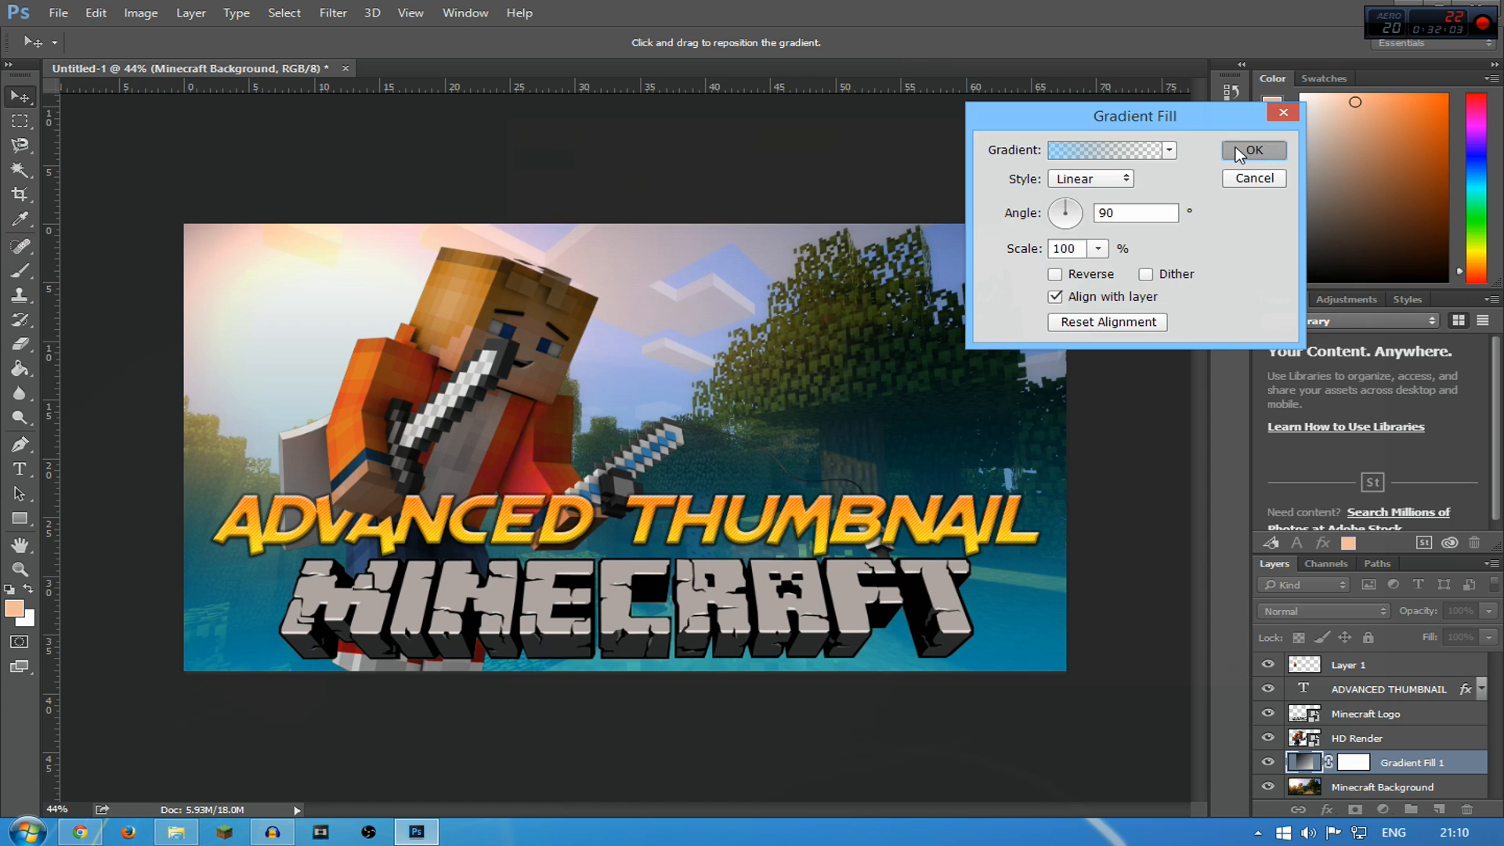
Set the gradient fill layer's opacity to 75%
drag(1491, 611, 1461, 611)
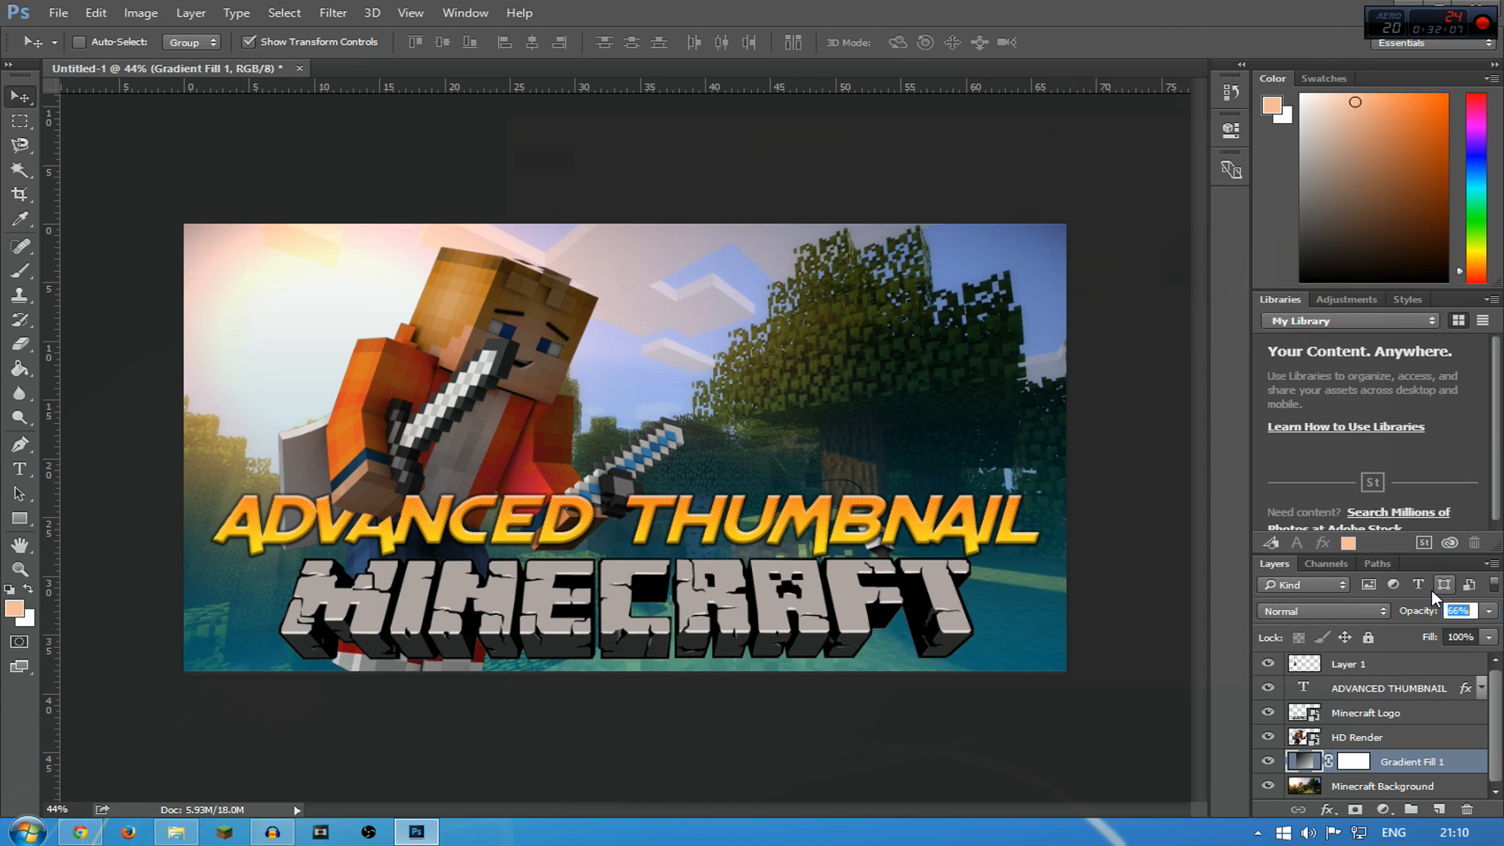
text(75)
key(Return)
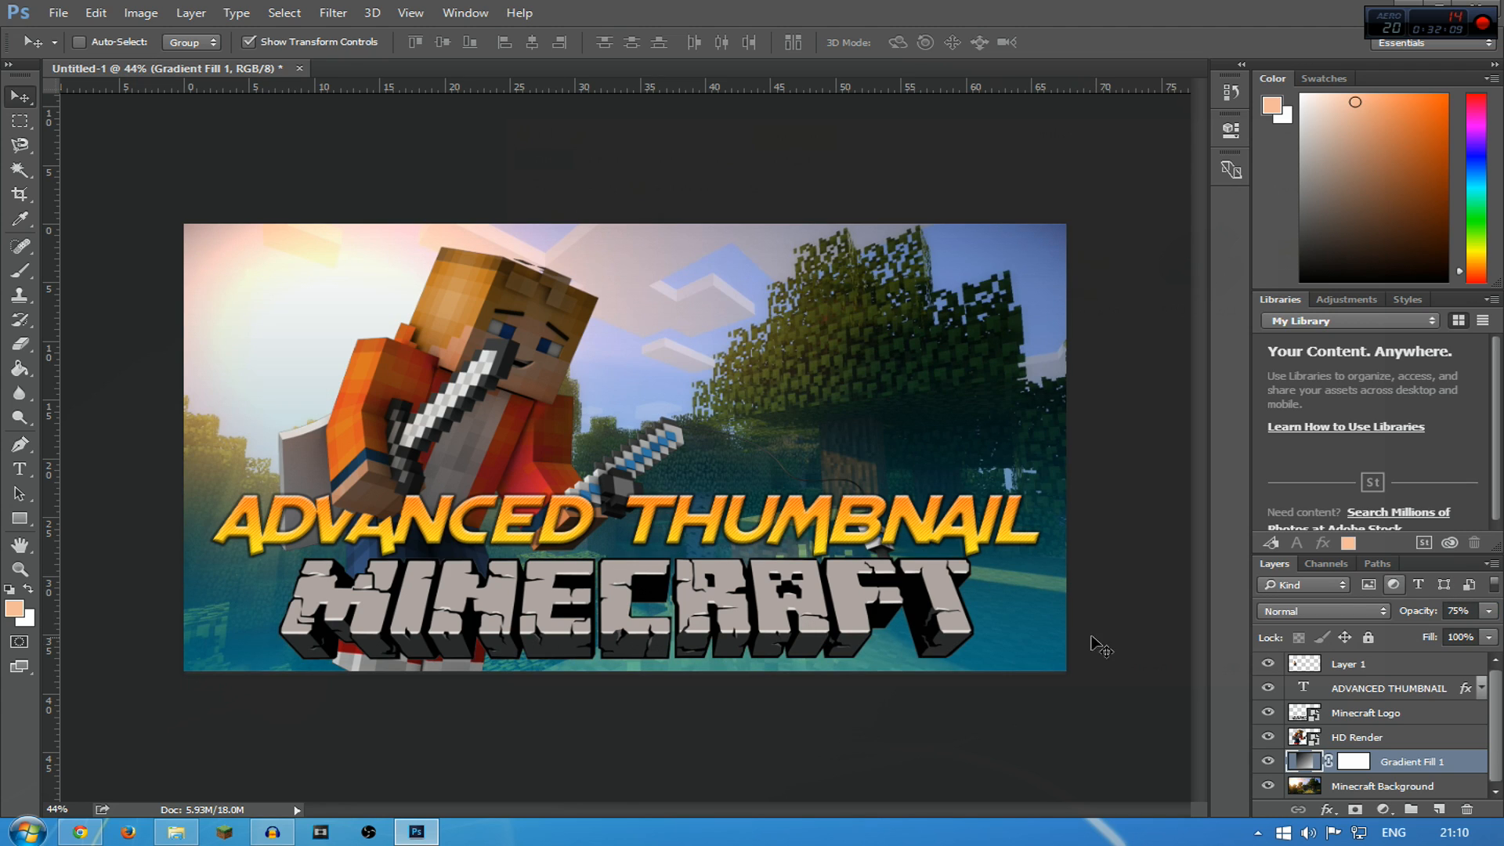
Try the gradient fill above all layers and above the Minecraft Logo, and return it to just above the background
drag(1296, 763, 1374, 663)
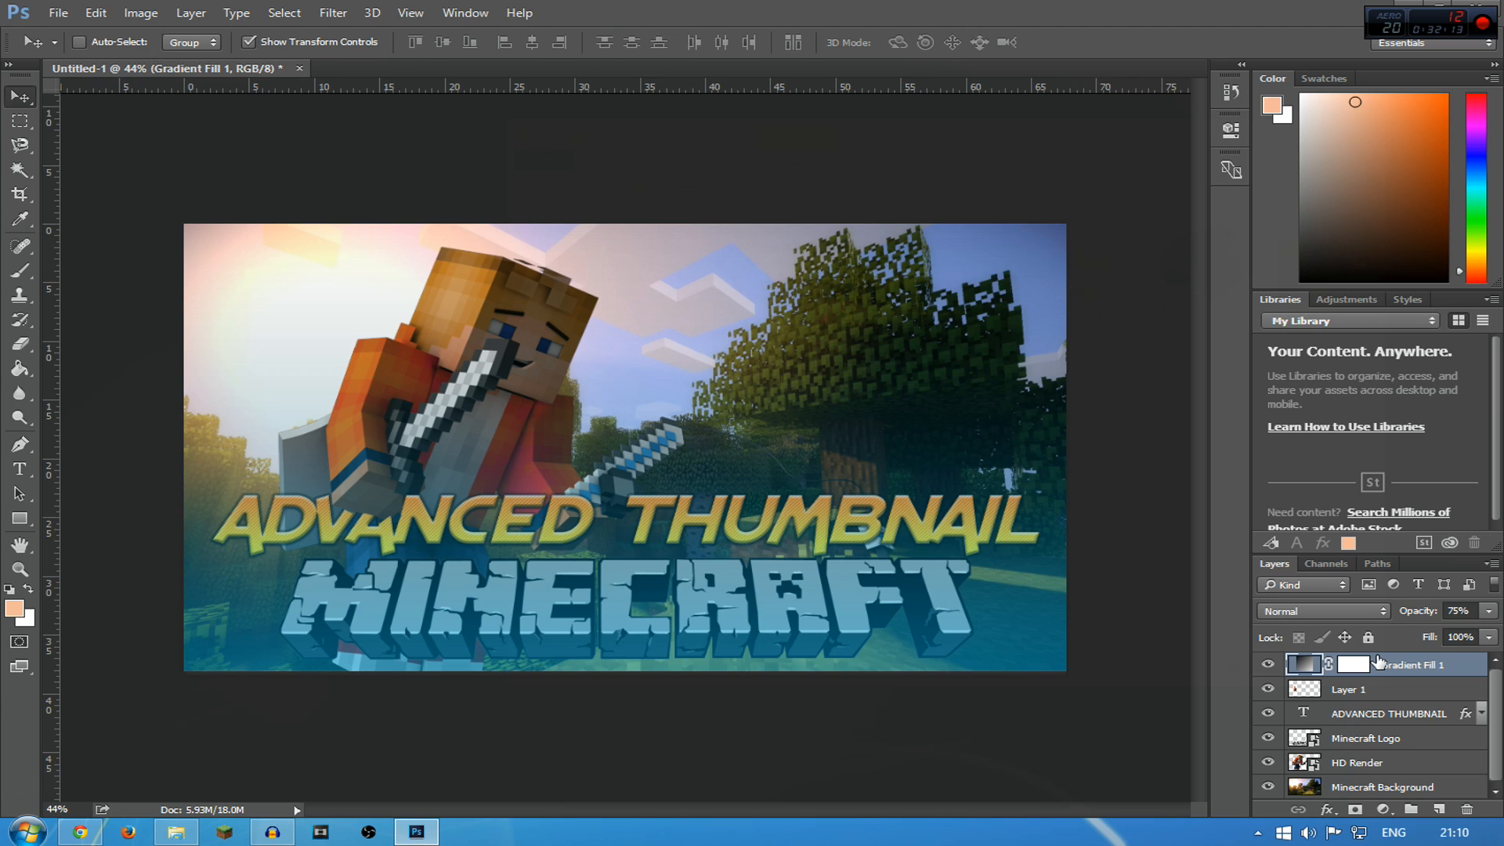
drag(1378, 661, 1400, 734)
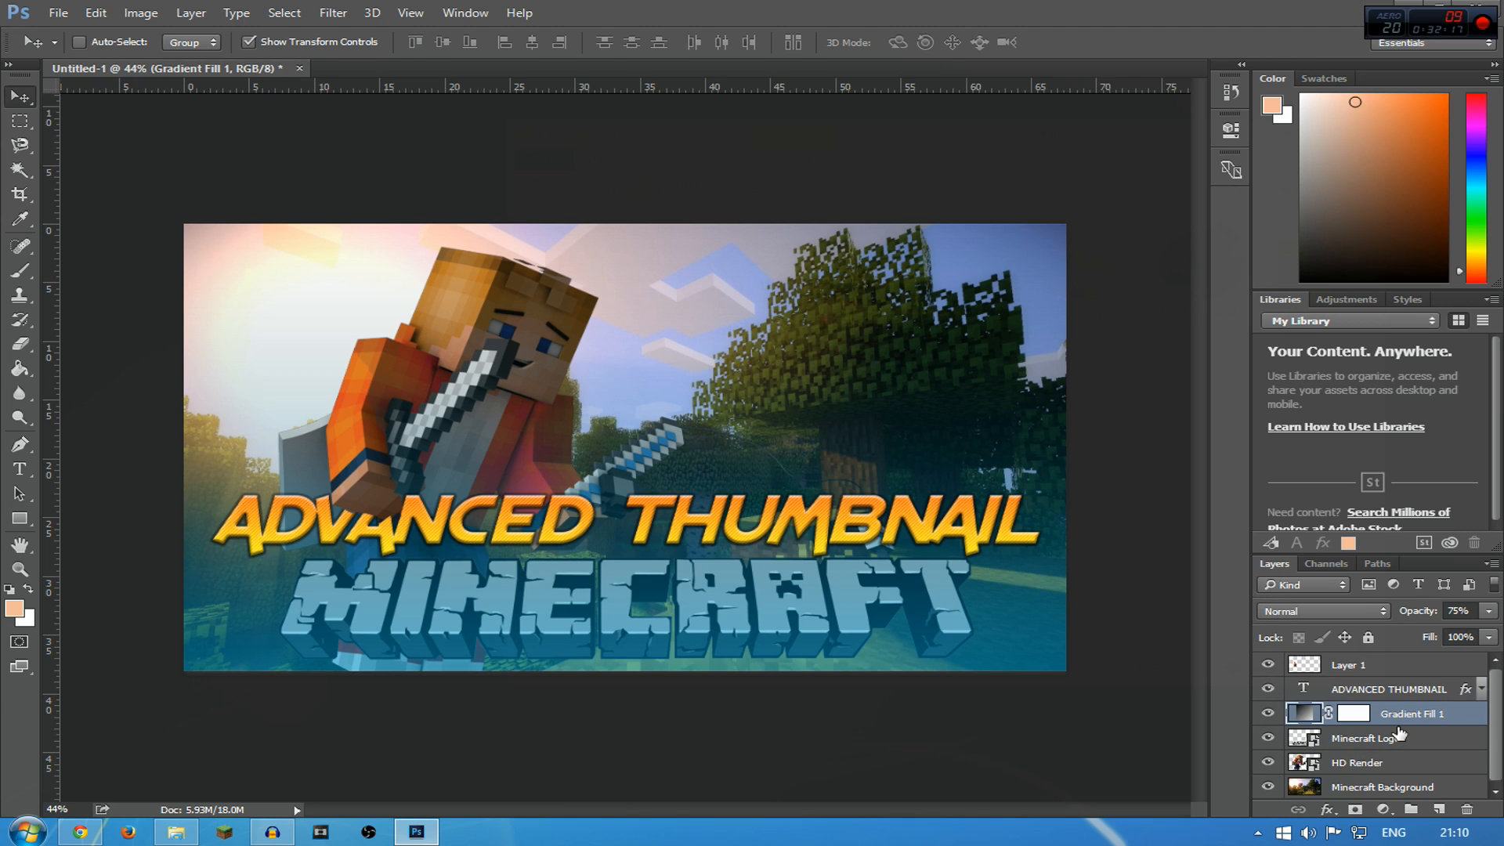
click(1400, 733)
drag(1411, 711, 1382, 782)
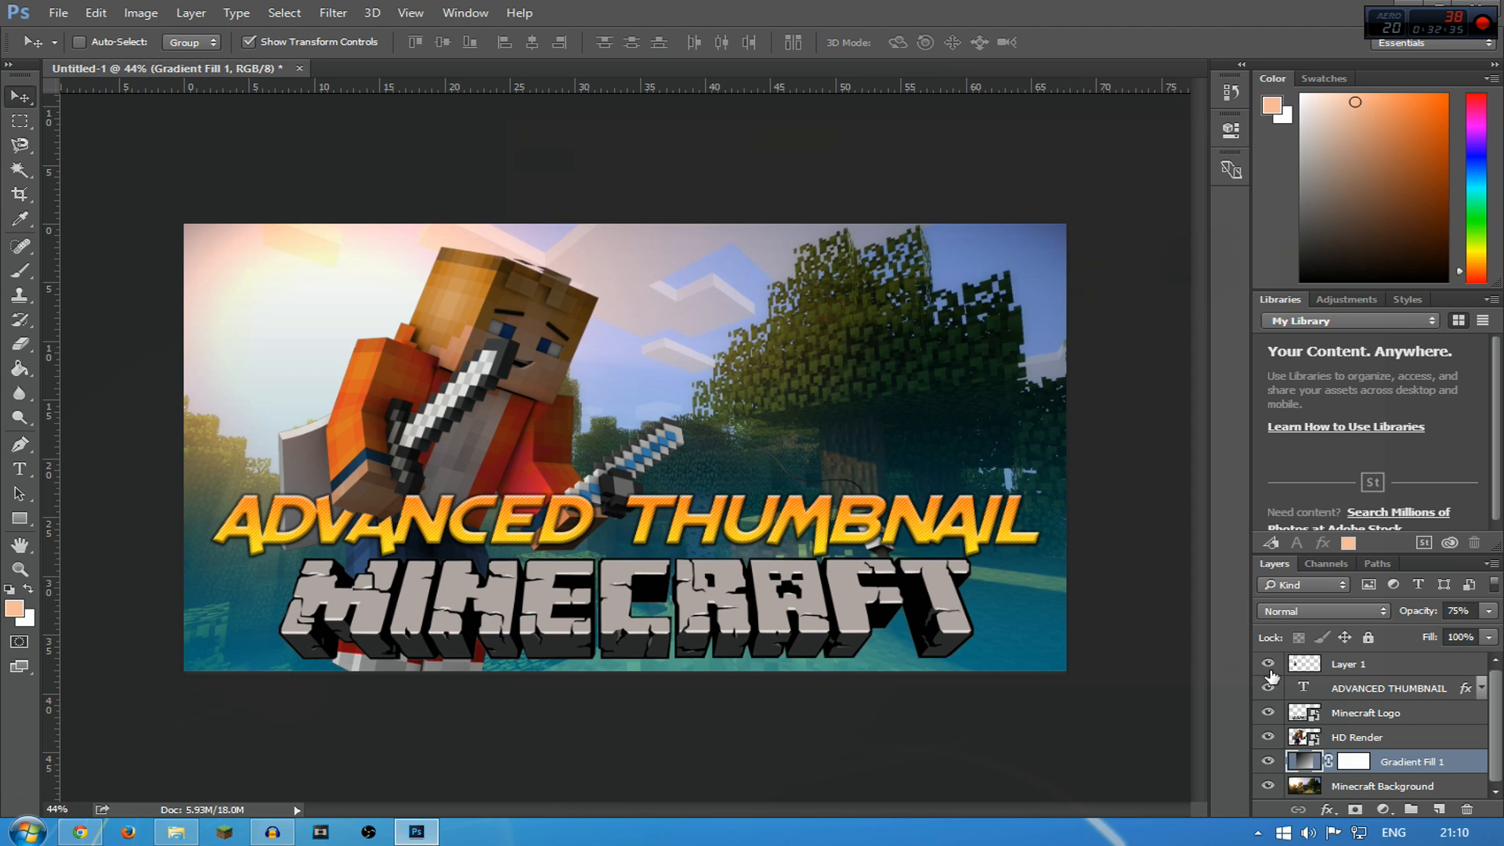
Open the Minecraft Logo layer's style settings and enable a Drop Shadow, leaving Bevel & Emboss off
click(1396, 665)
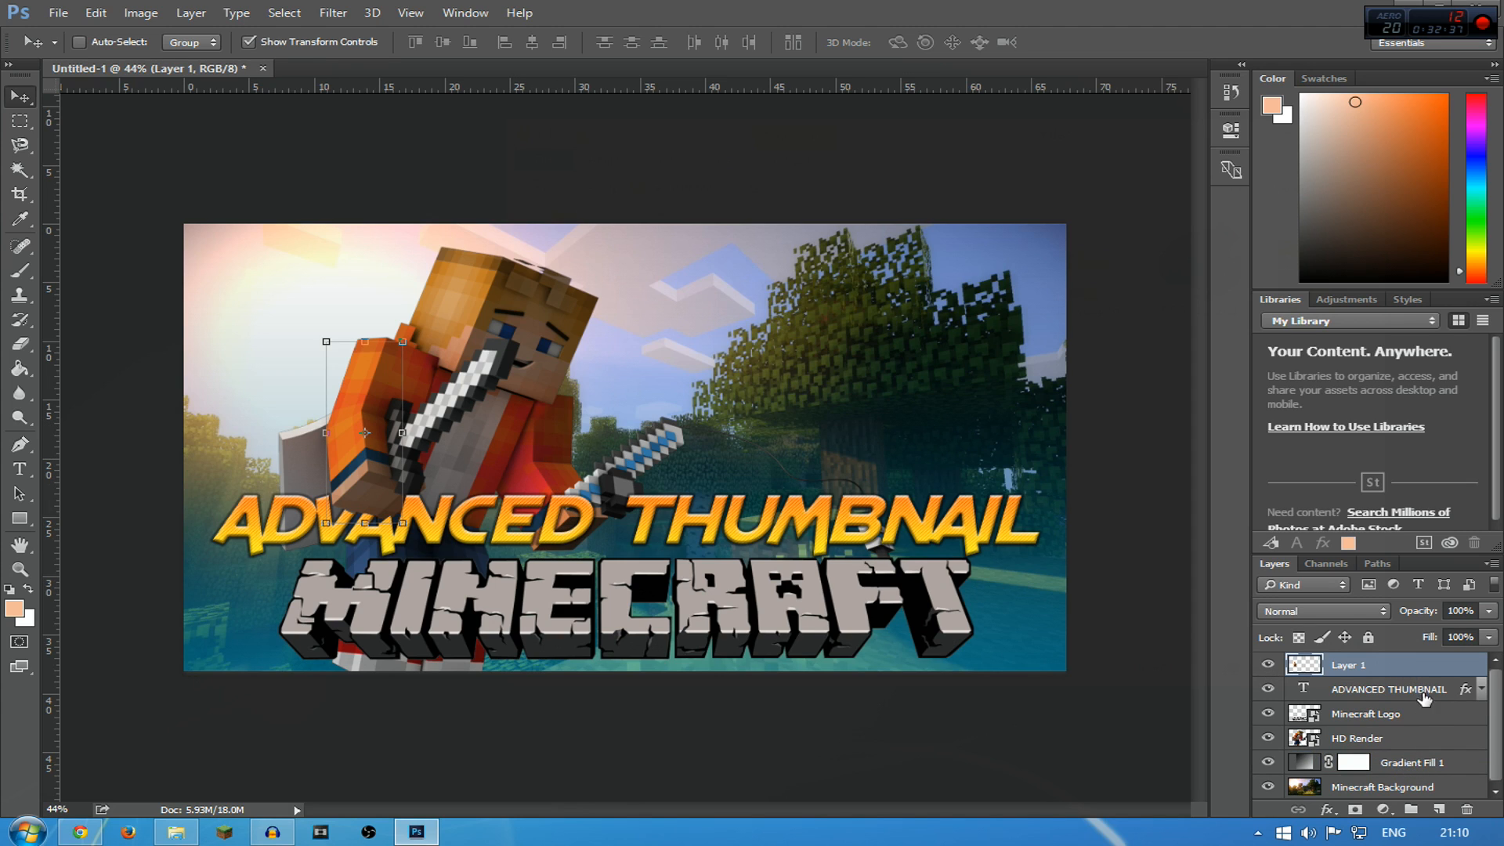
click(1441, 717)
double_click(1421, 715)
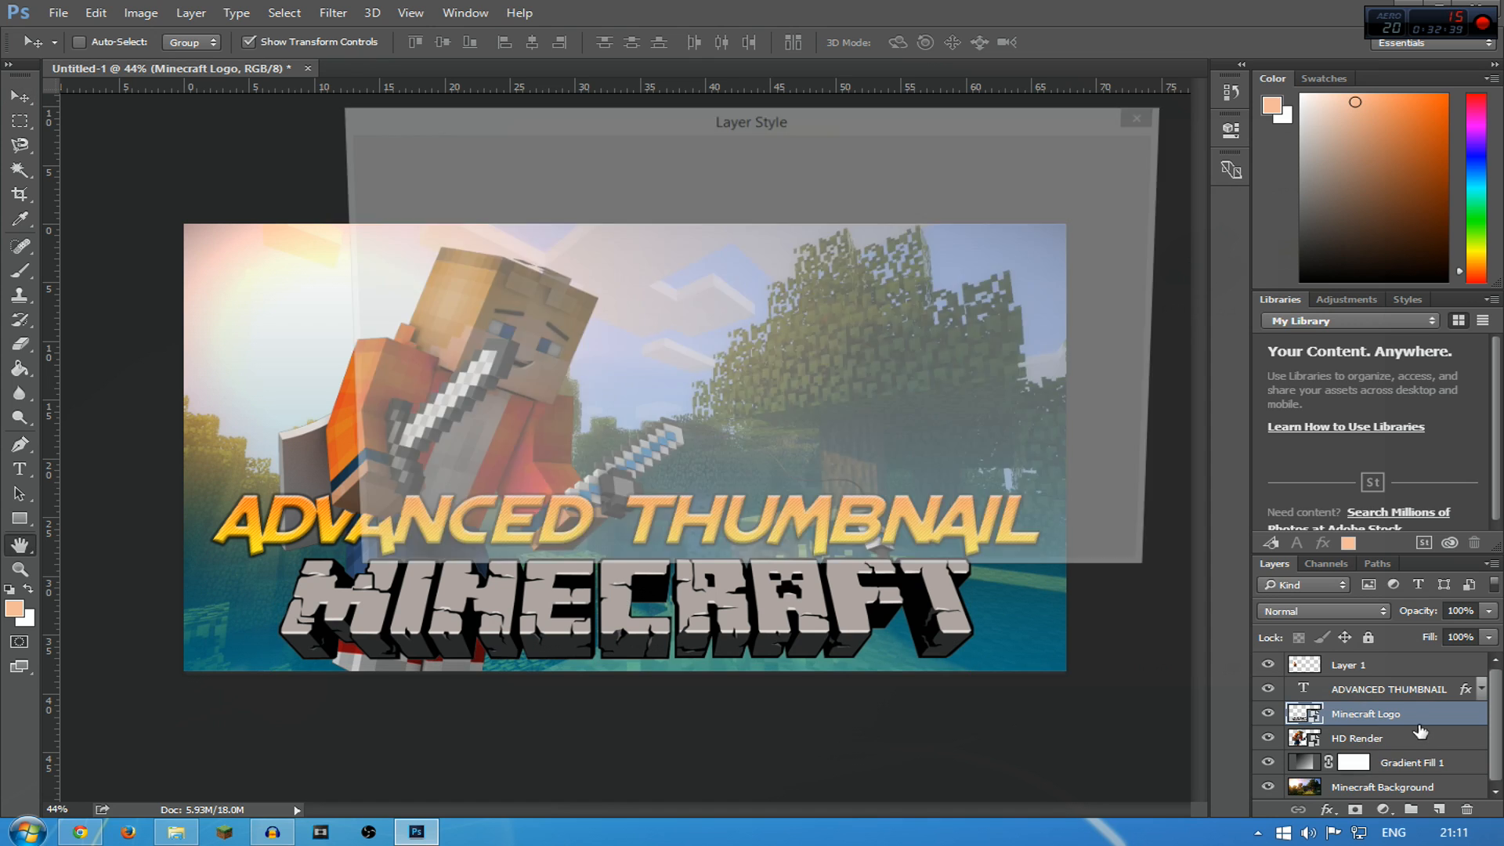
drag(736, 35, 1189, 101)
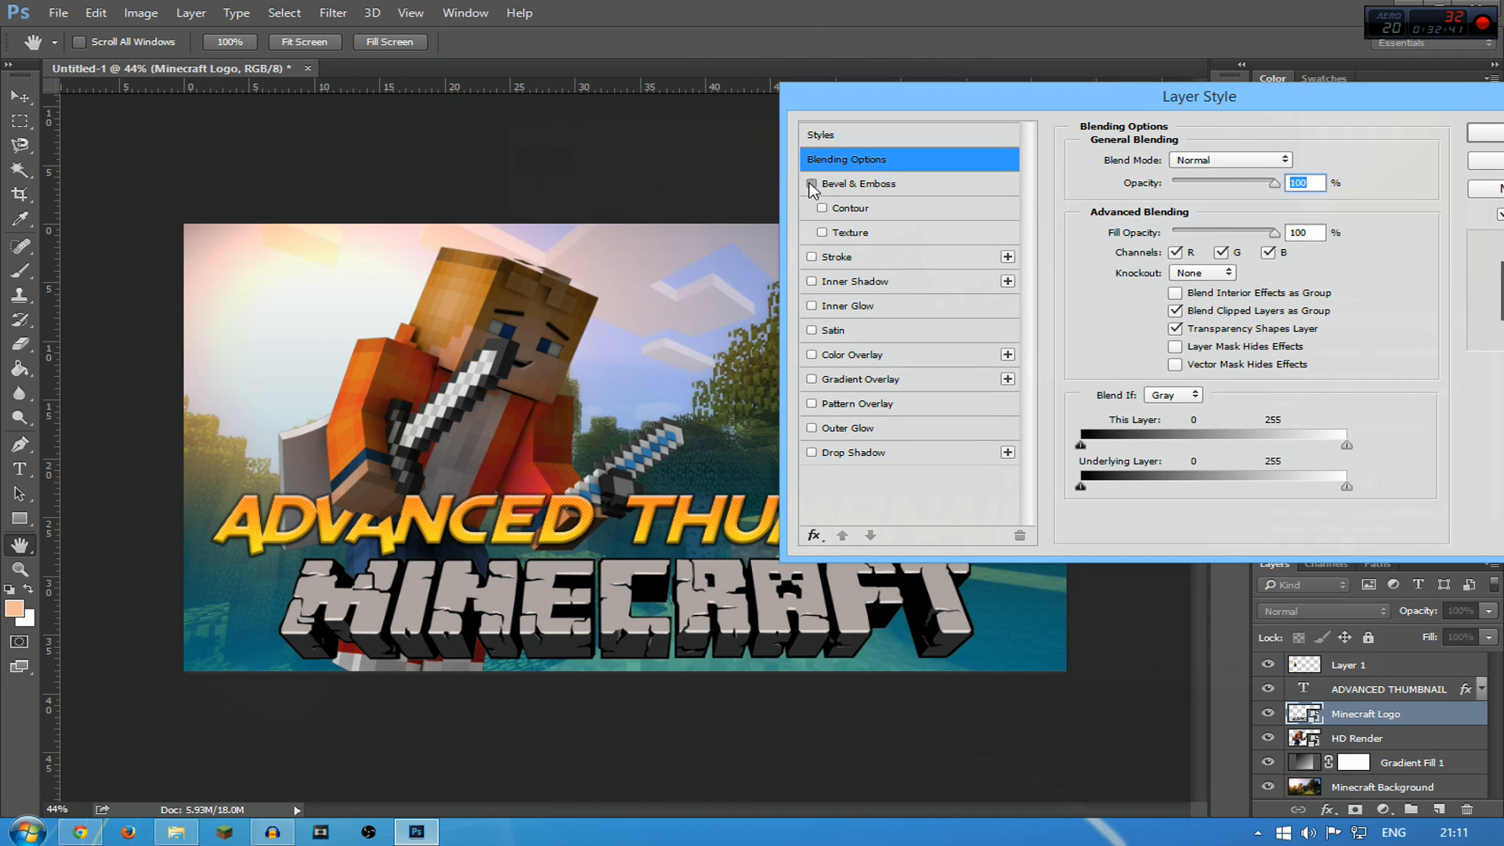
click(812, 185)
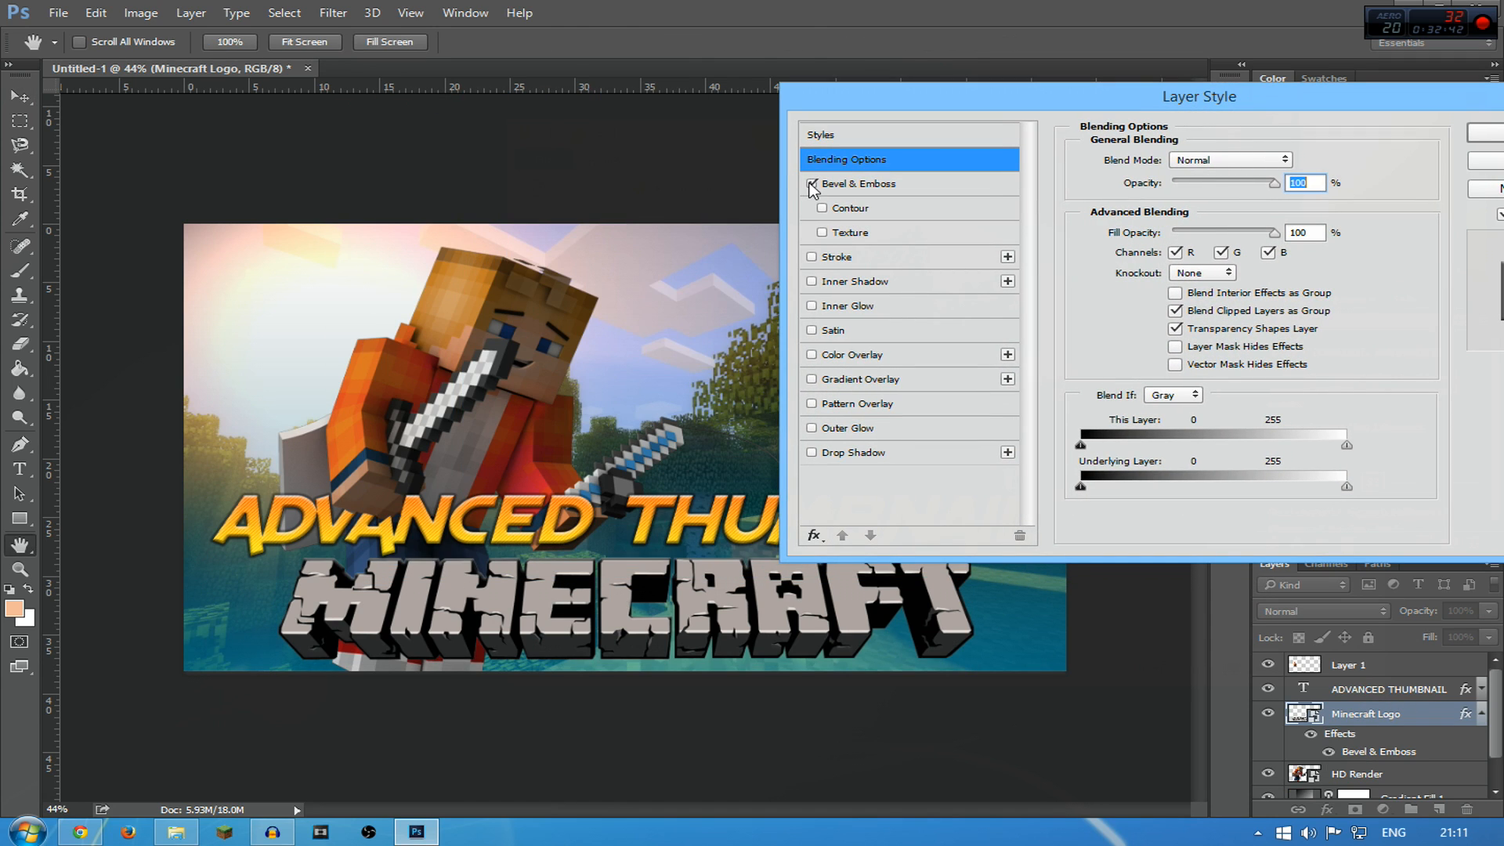
click(811, 452)
click(832, 462)
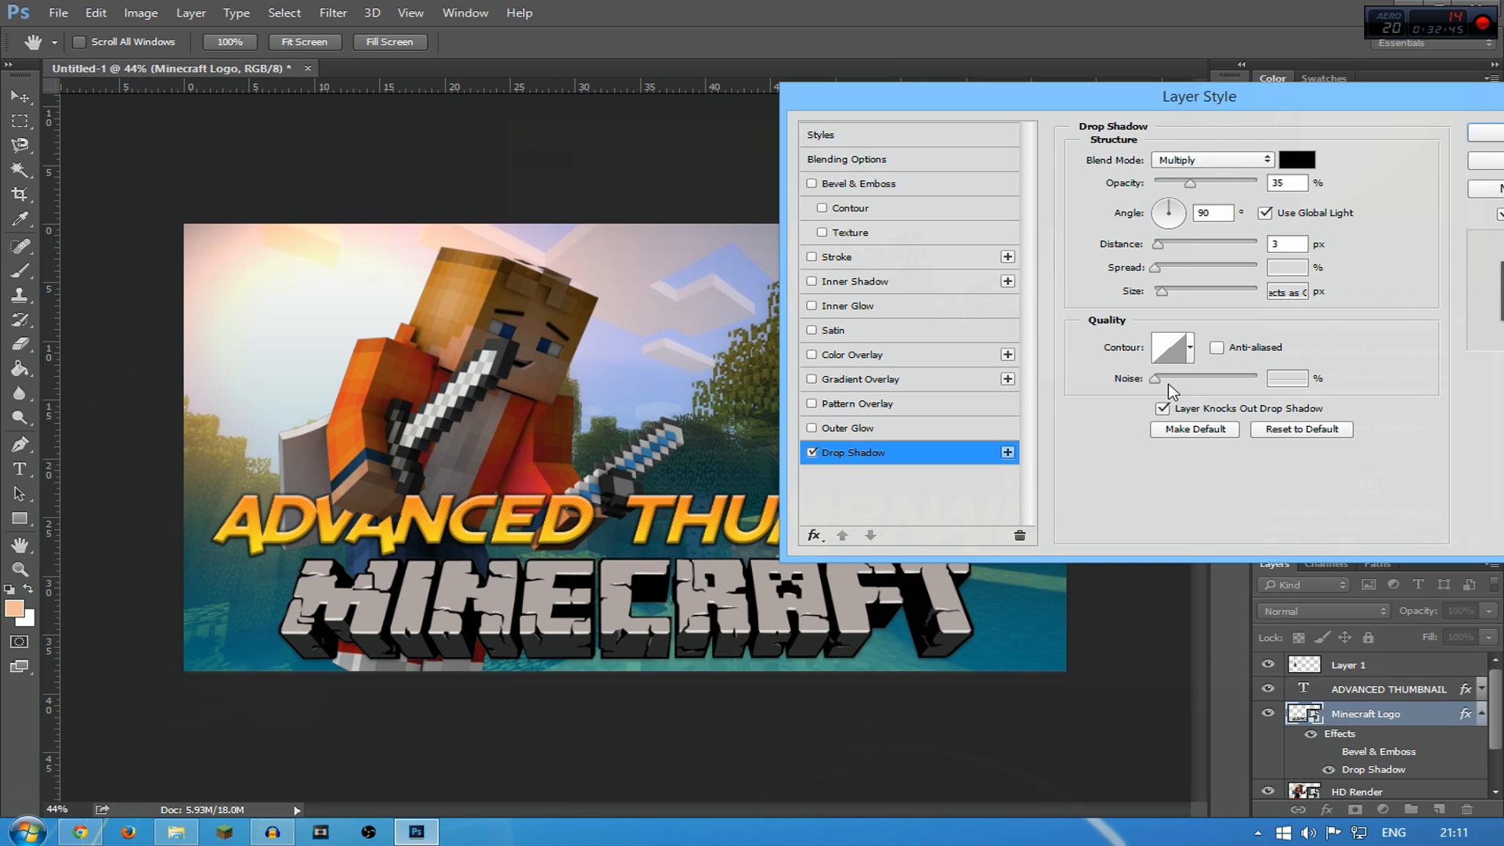
Set the logo's drop shadow to Normal blend mode with a distance of 1 px and a size of 70 px
click(1214, 161)
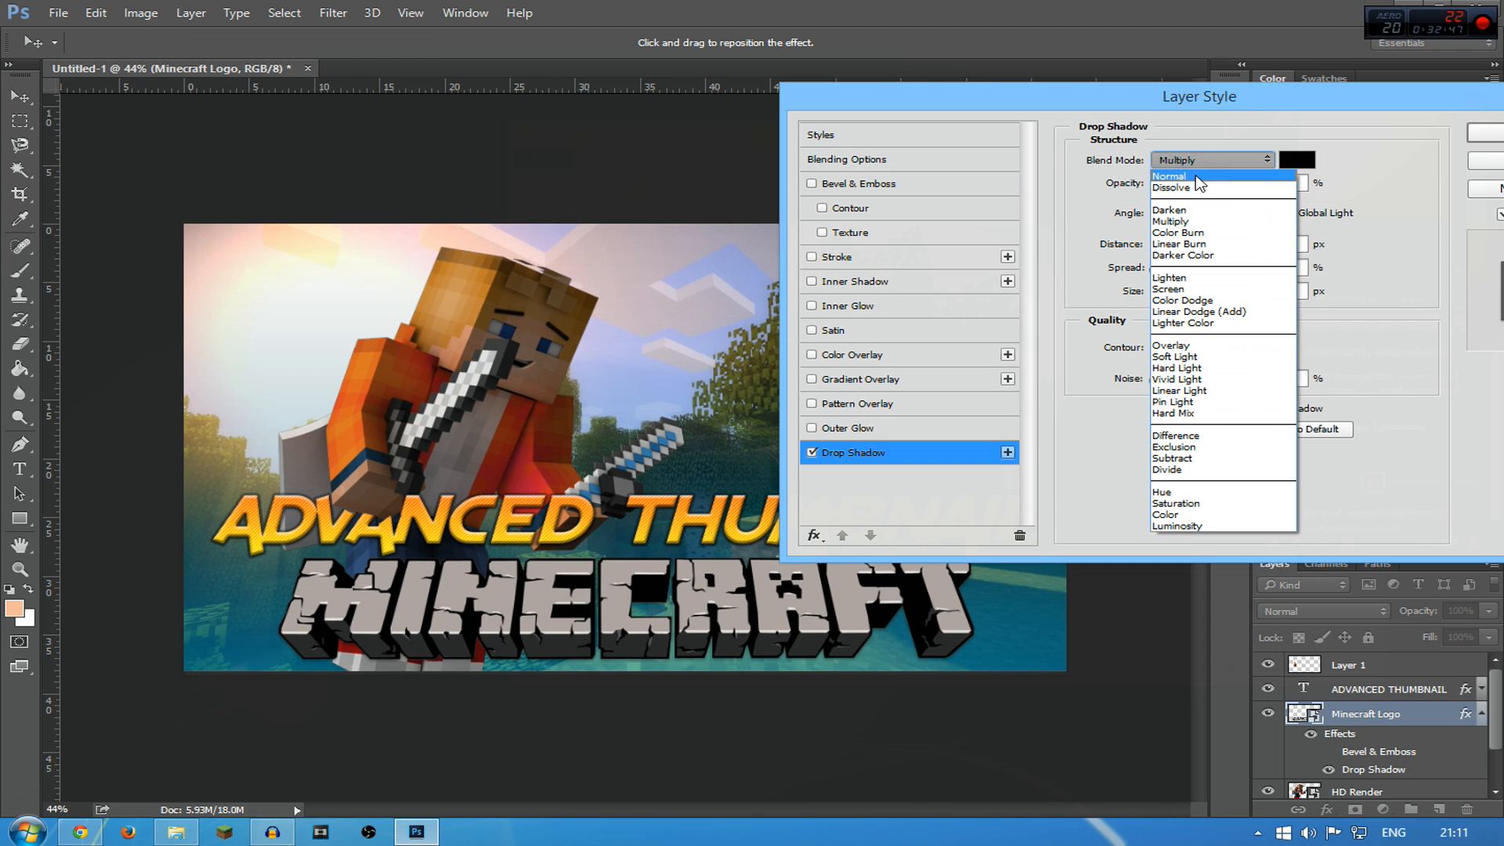
click(1195, 175)
drag(1158, 246, 1120, 251)
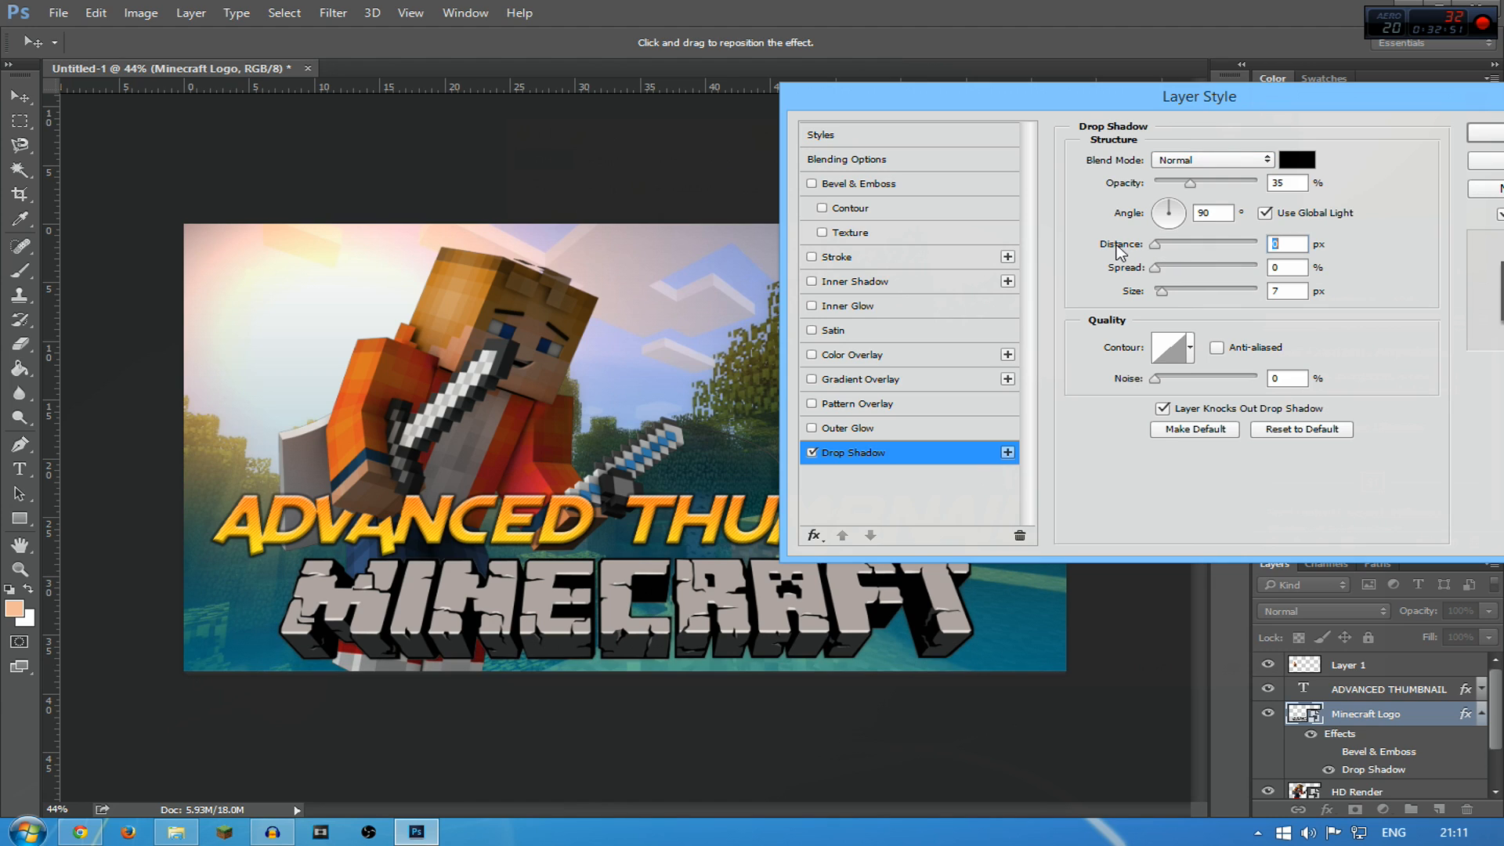
click(1155, 248)
drag(1163, 289, 1180, 289)
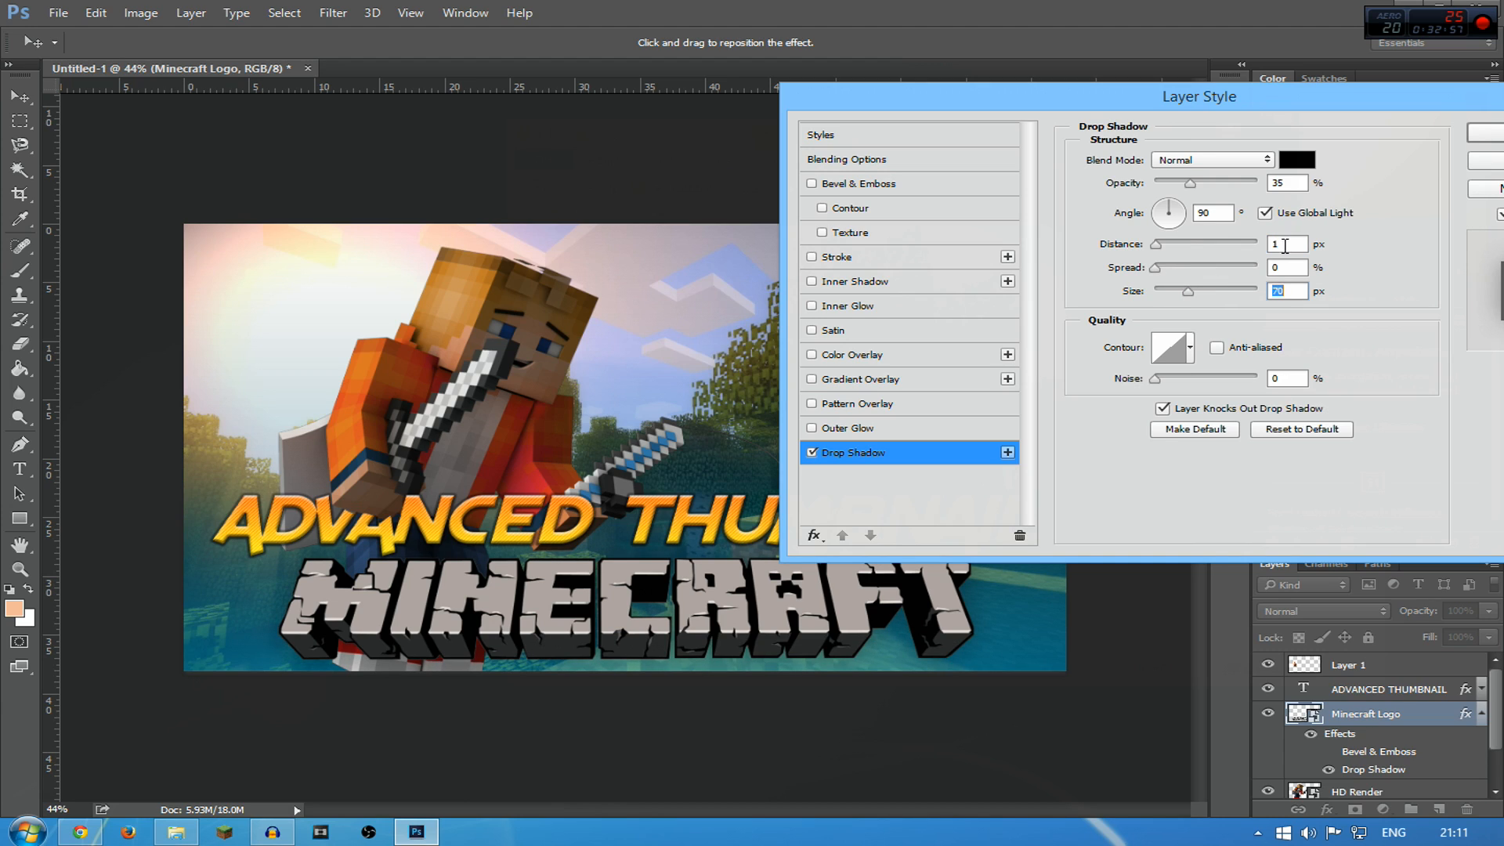
Try Outer Glow and Pattern Overlay on the Minecraft logo and turn both effects back off
click(813, 428)
click(816, 428)
click(816, 428)
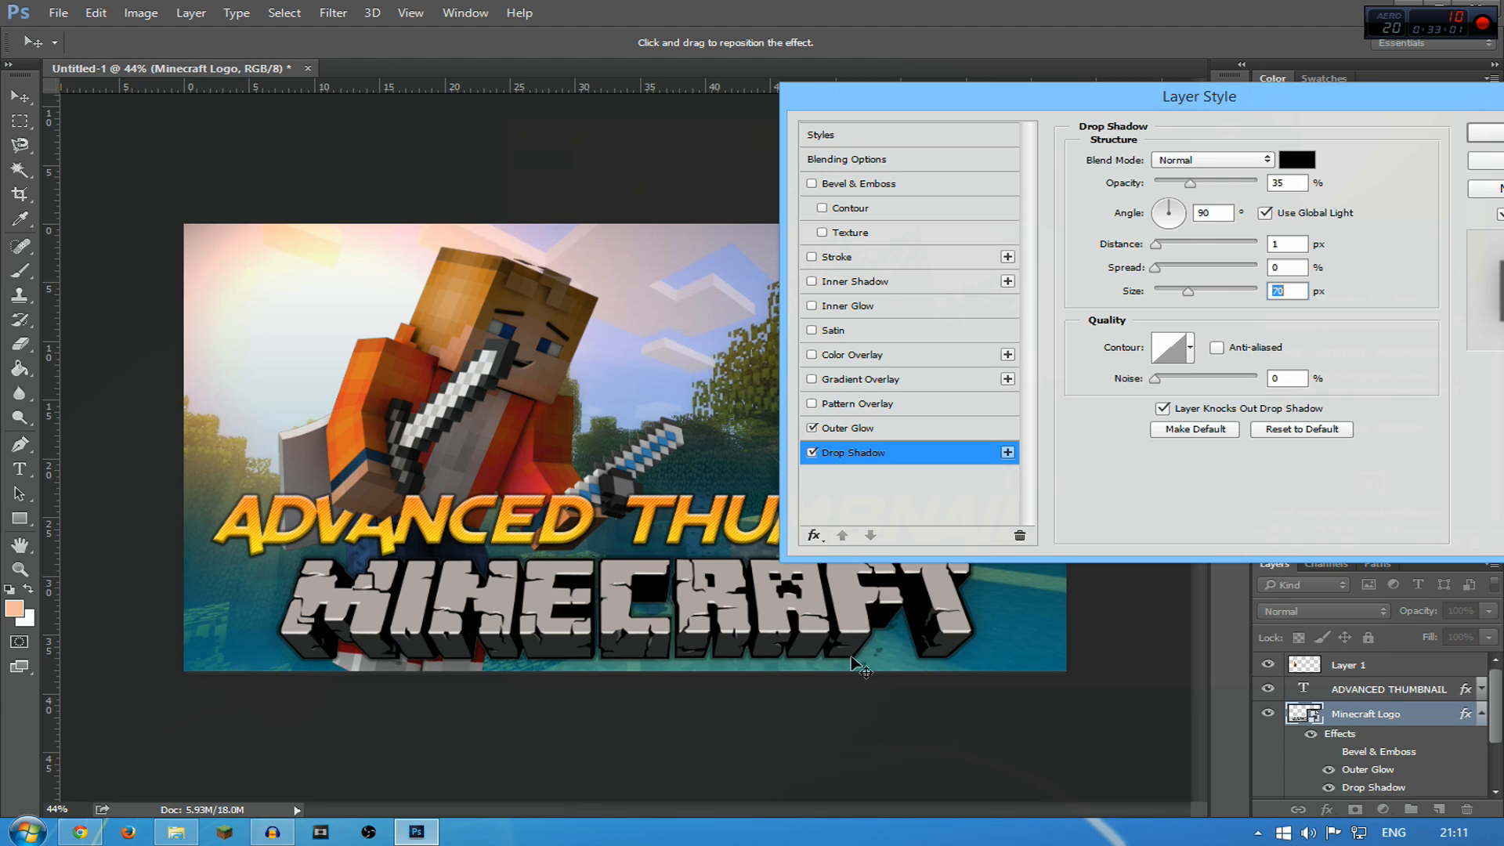
click(812, 428)
click(842, 427)
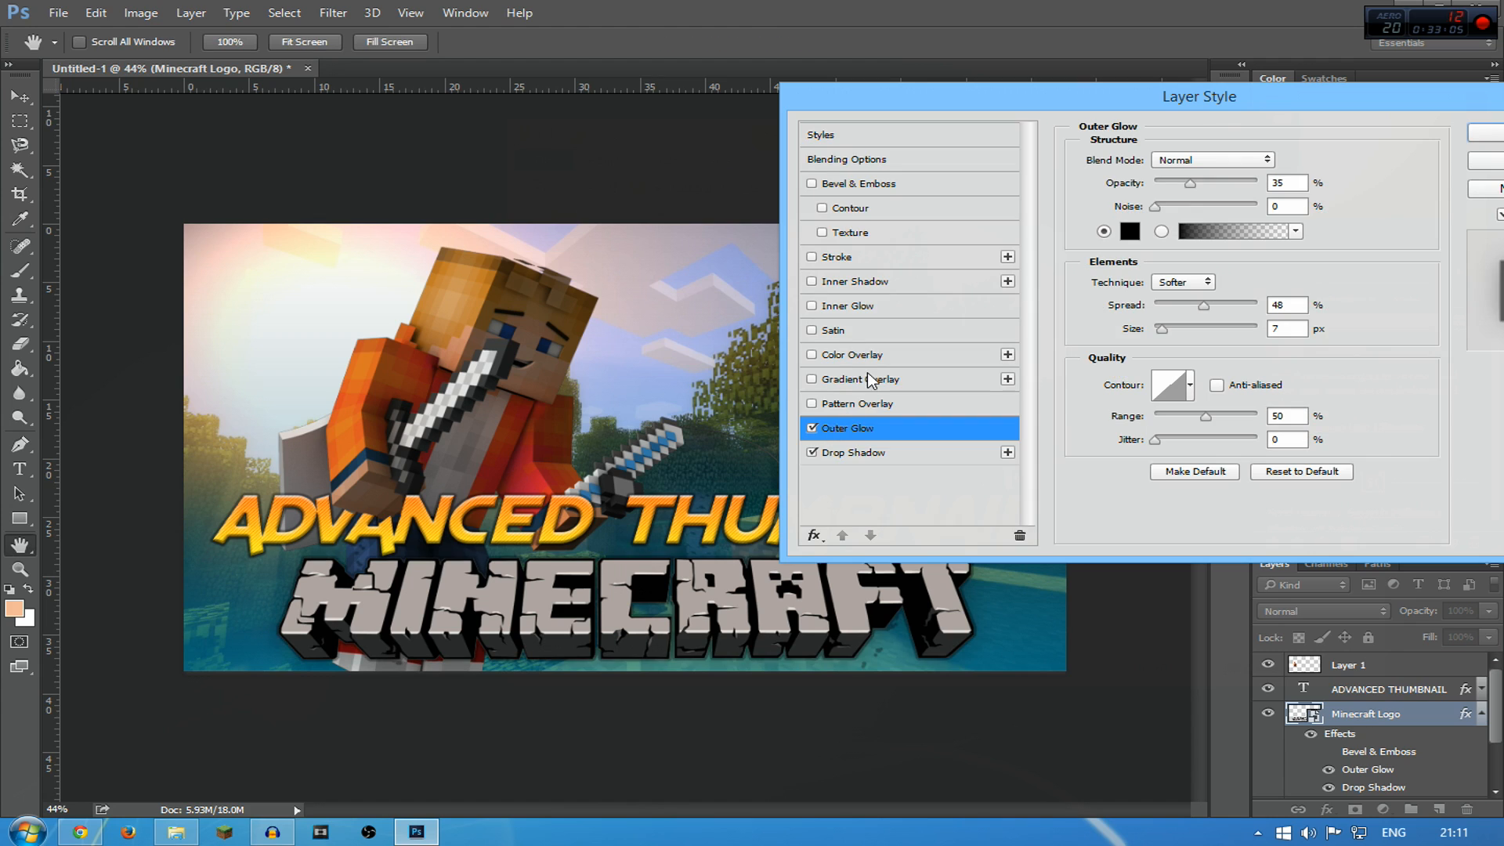
click(811, 429)
click(810, 403)
click(810, 404)
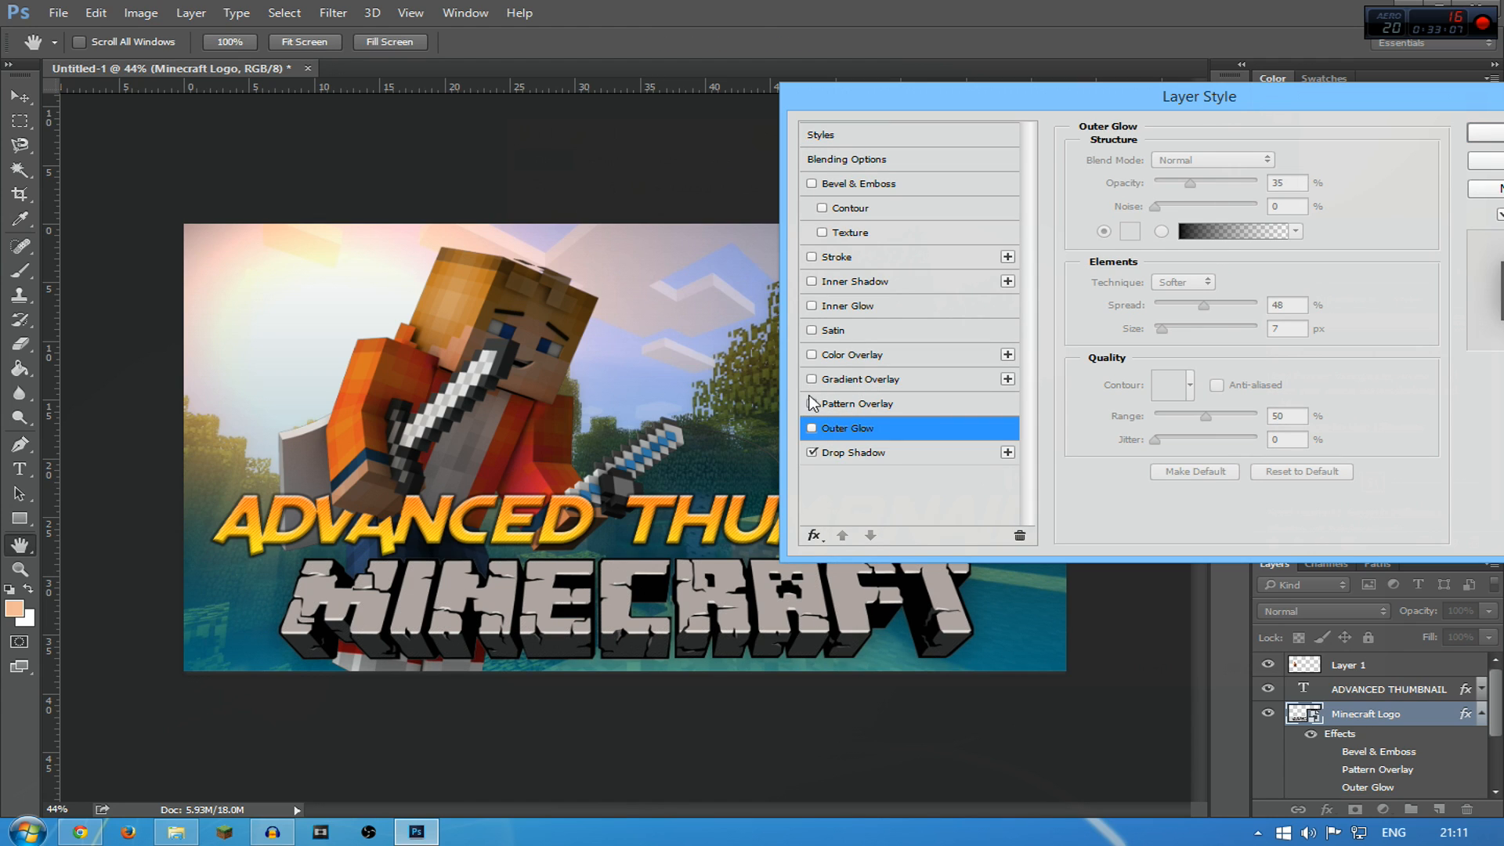
Add a Gradient Overlay to the Minecraft logo, try several gradient presets and apply Neutral Density
click(810, 379)
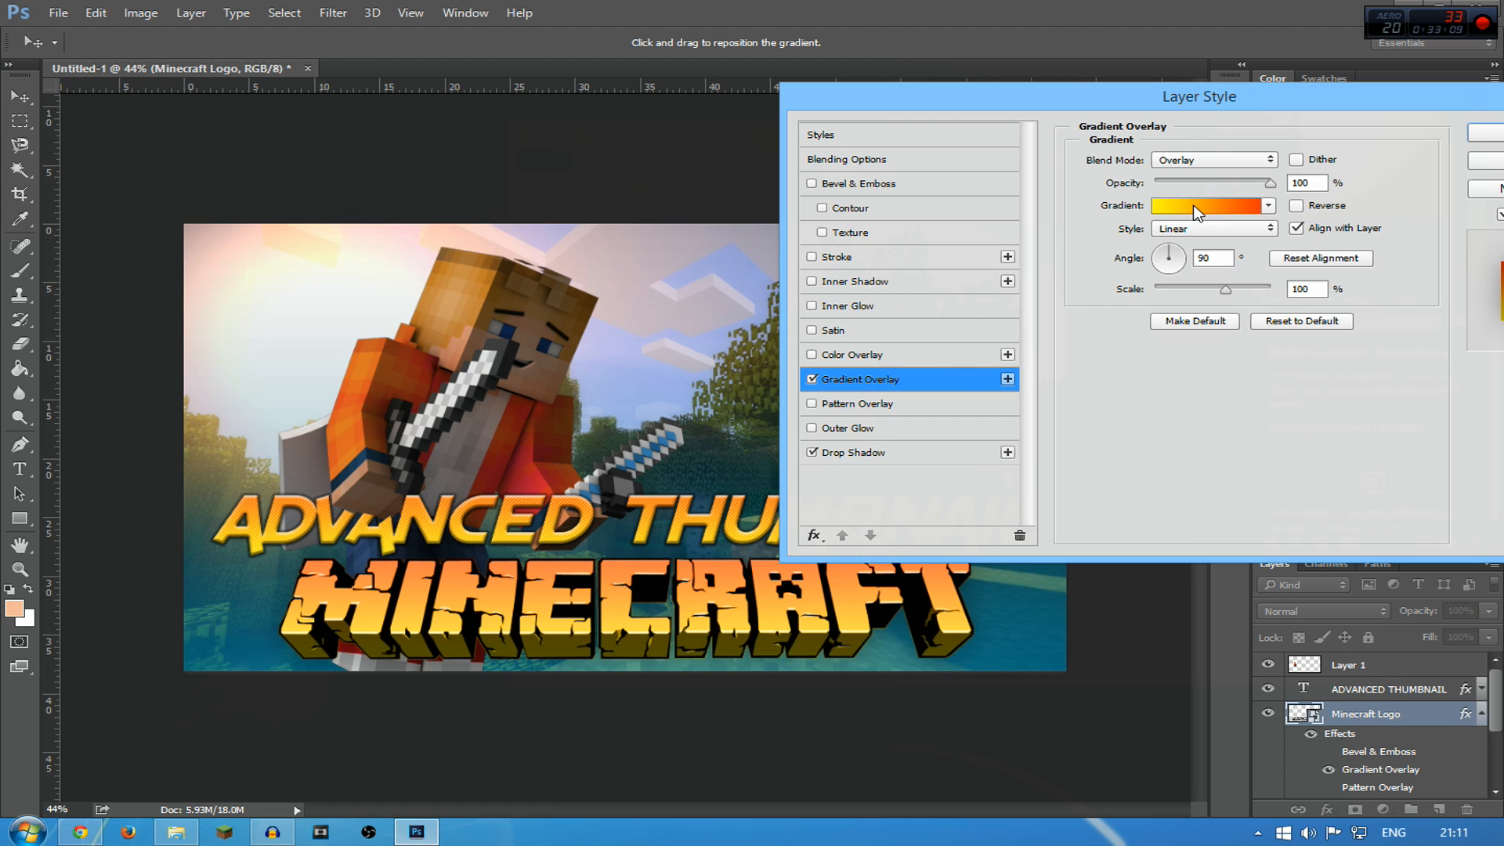
click(1196, 209)
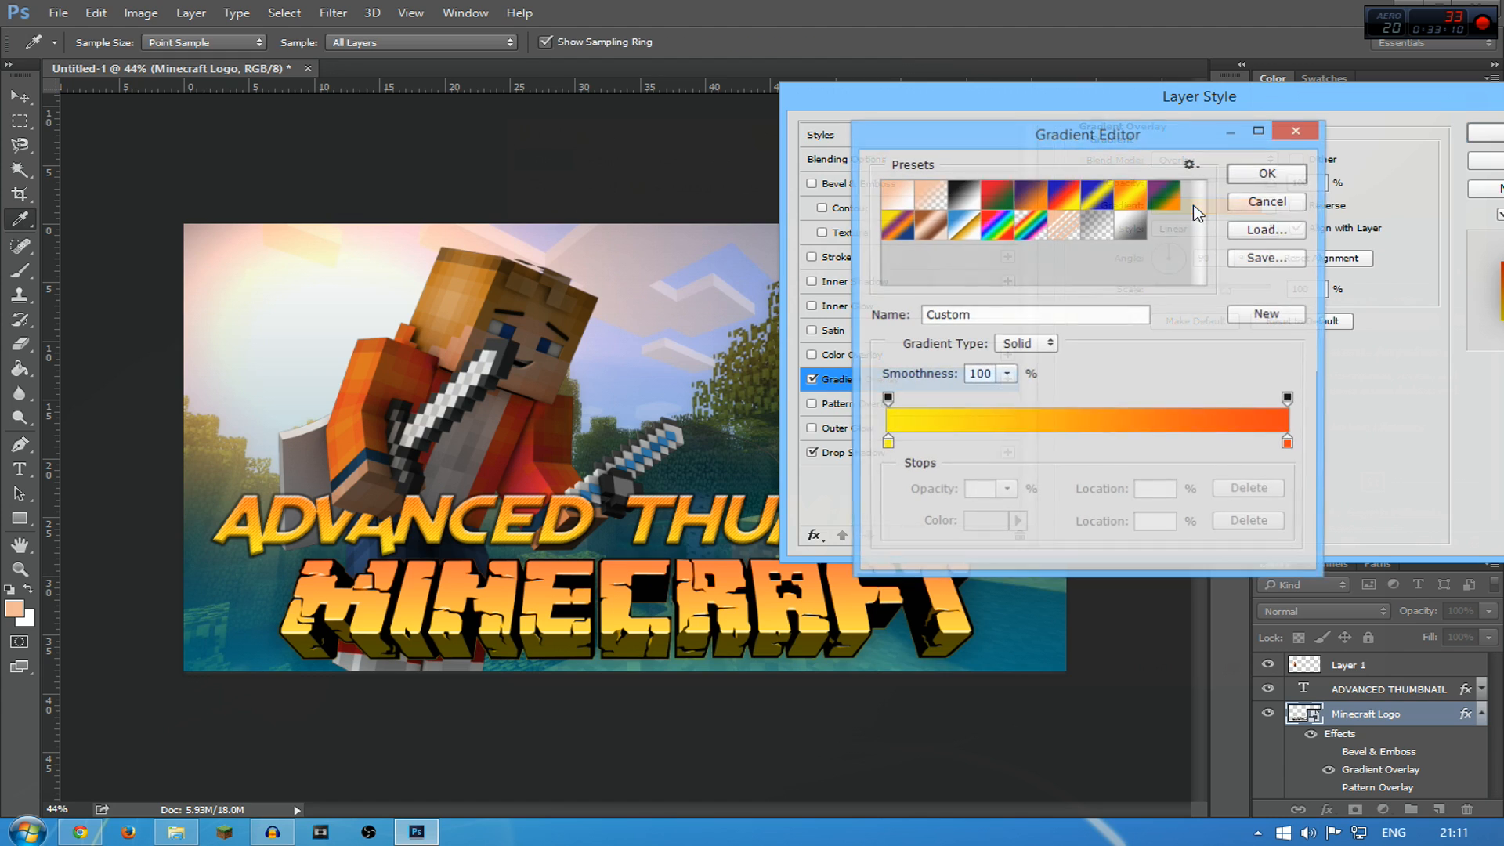
click(1096, 227)
click(958, 200)
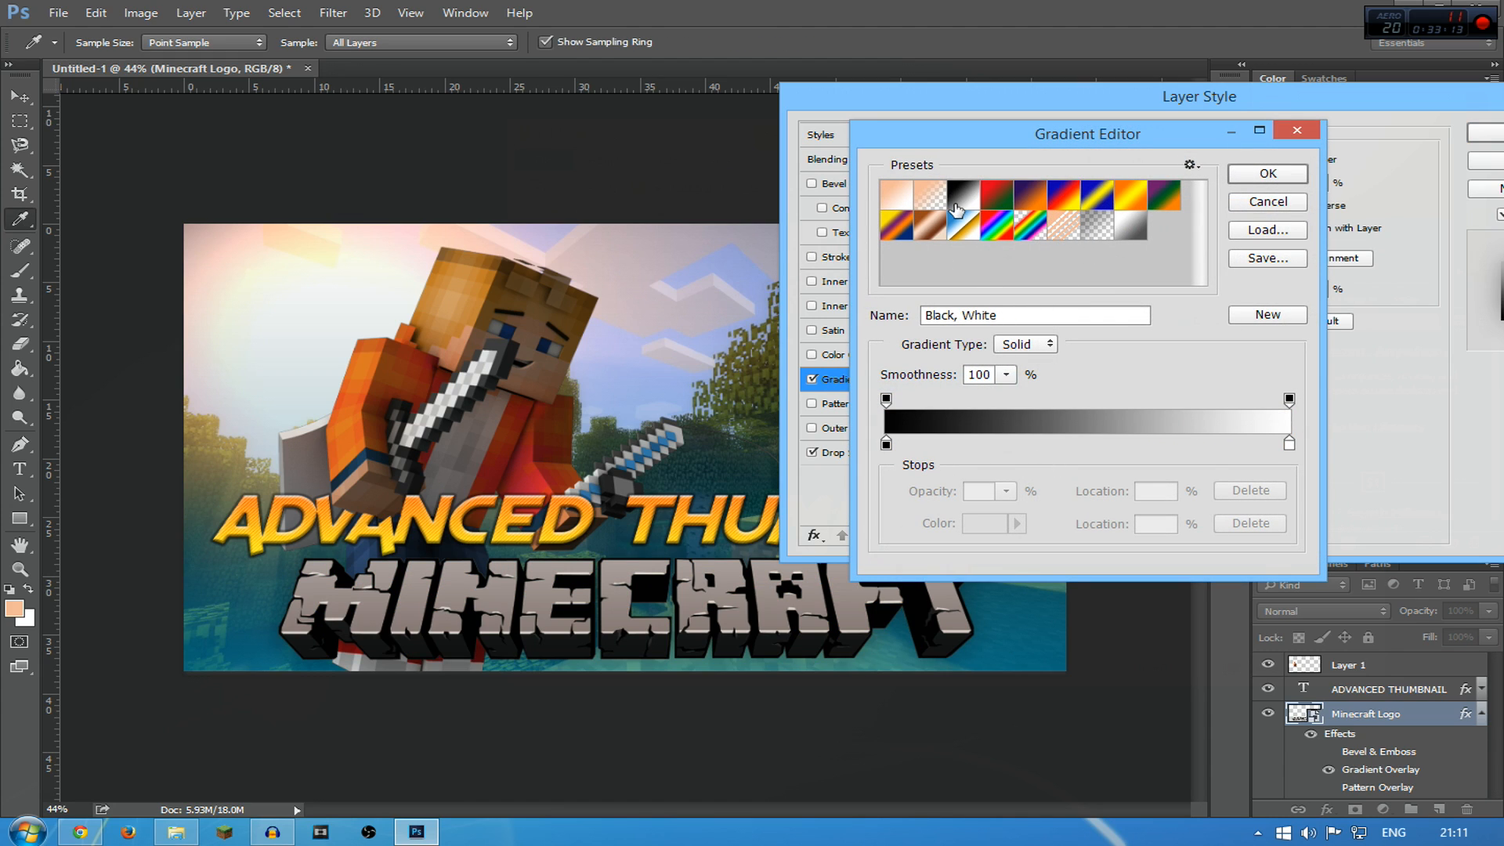
click(1104, 232)
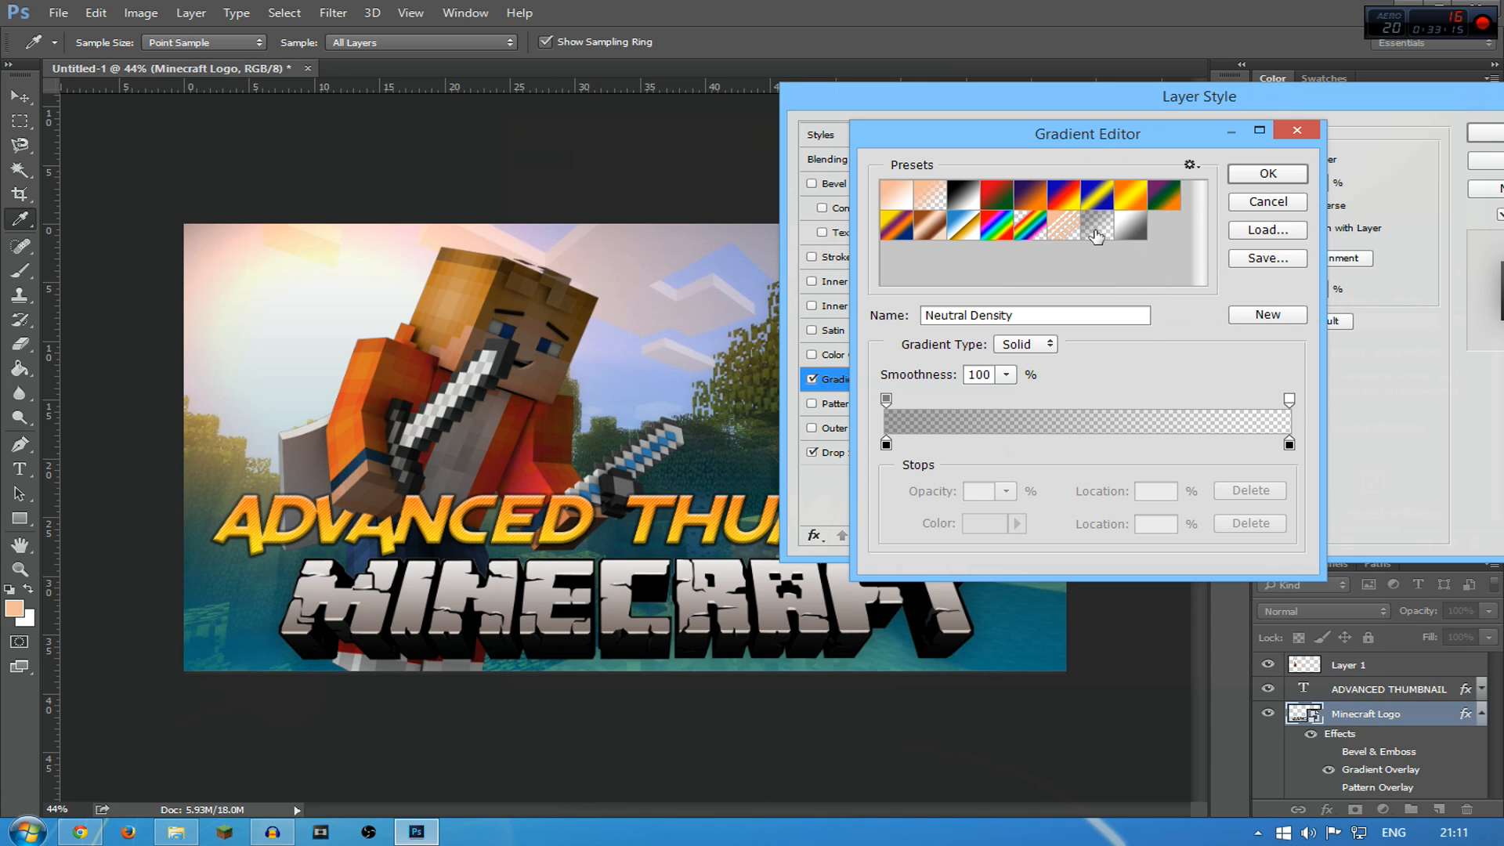
click(1124, 210)
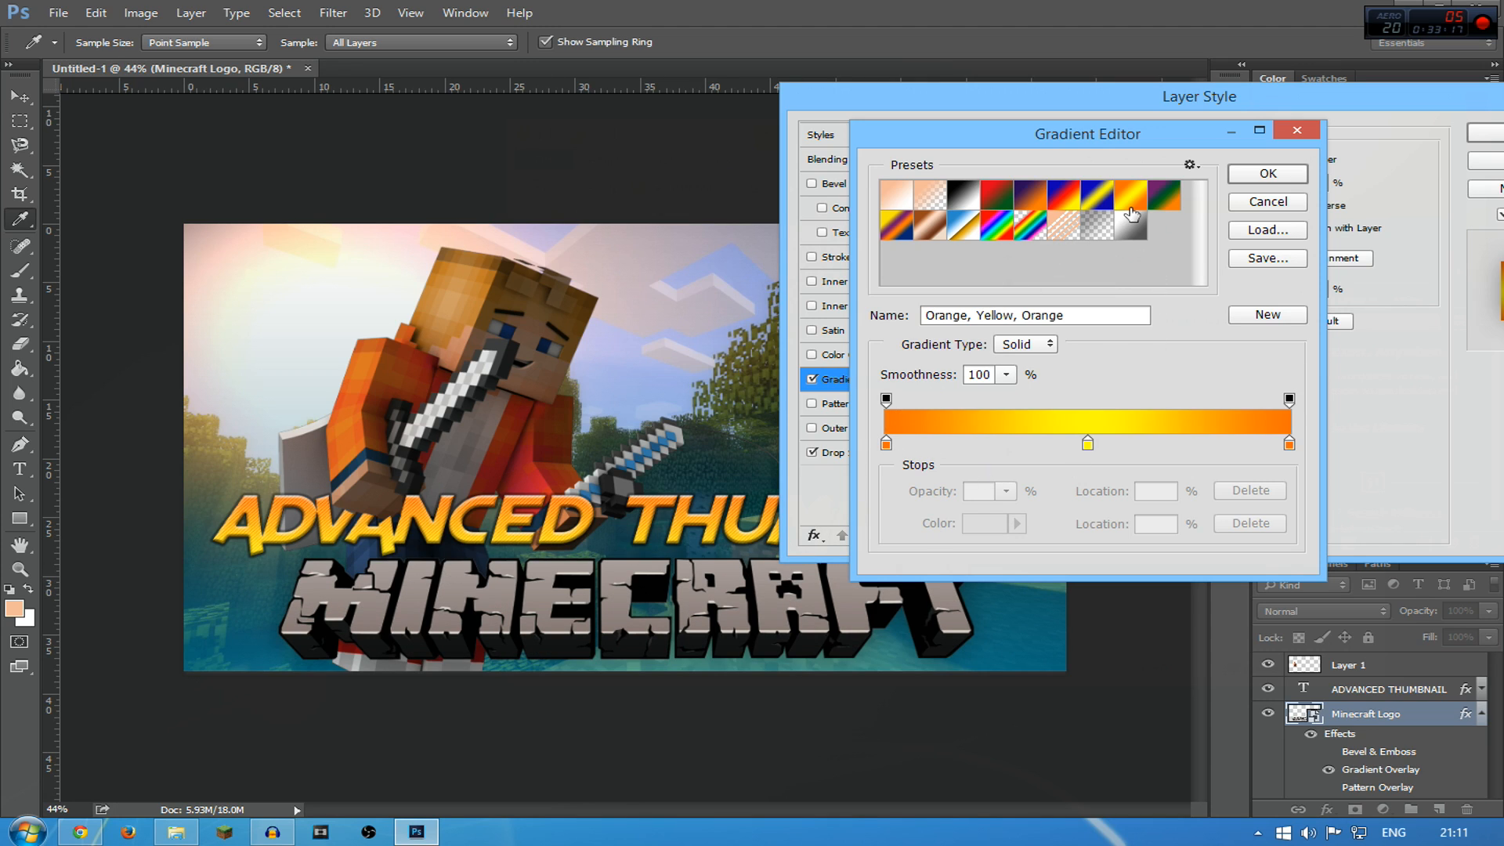
click(1105, 220)
click(1115, 226)
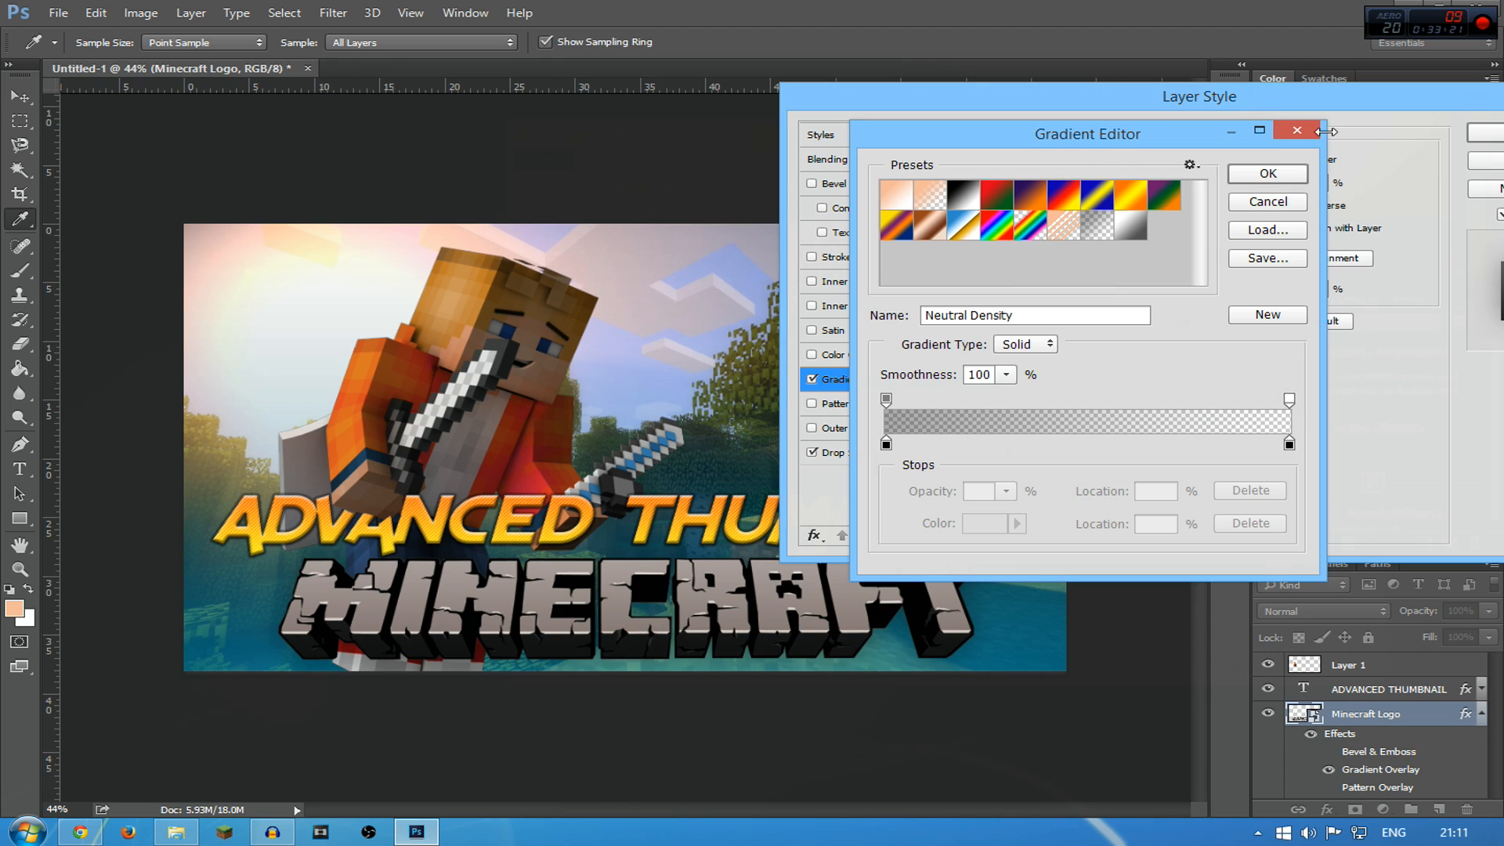
click(1268, 173)
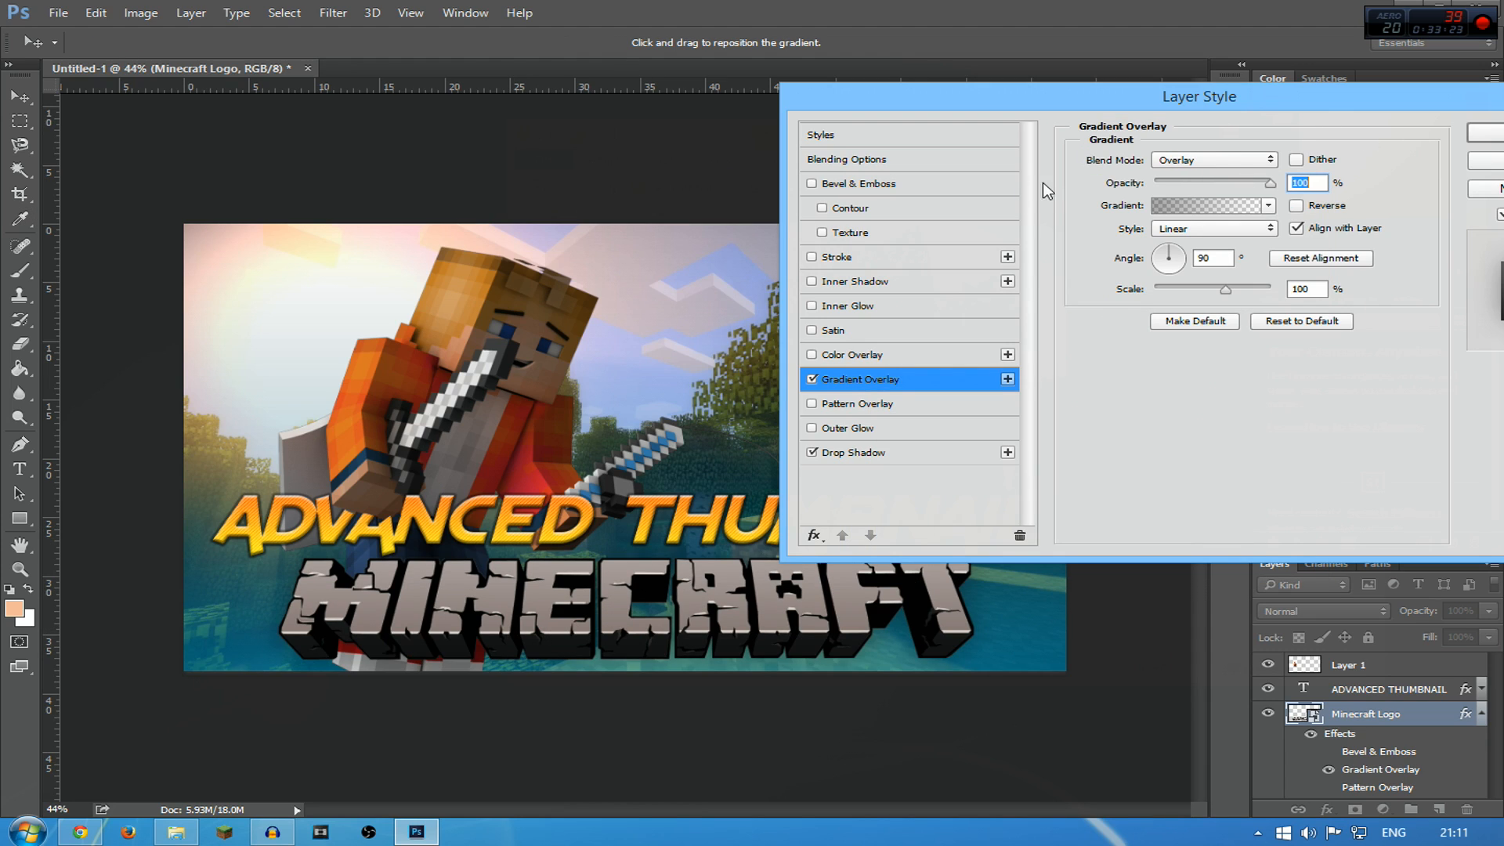
Try the Normal blend mode on the logo's gradient overlay and set it to Soft Light
click(1214, 160)
click(1168, 176)
click(1213, 160)
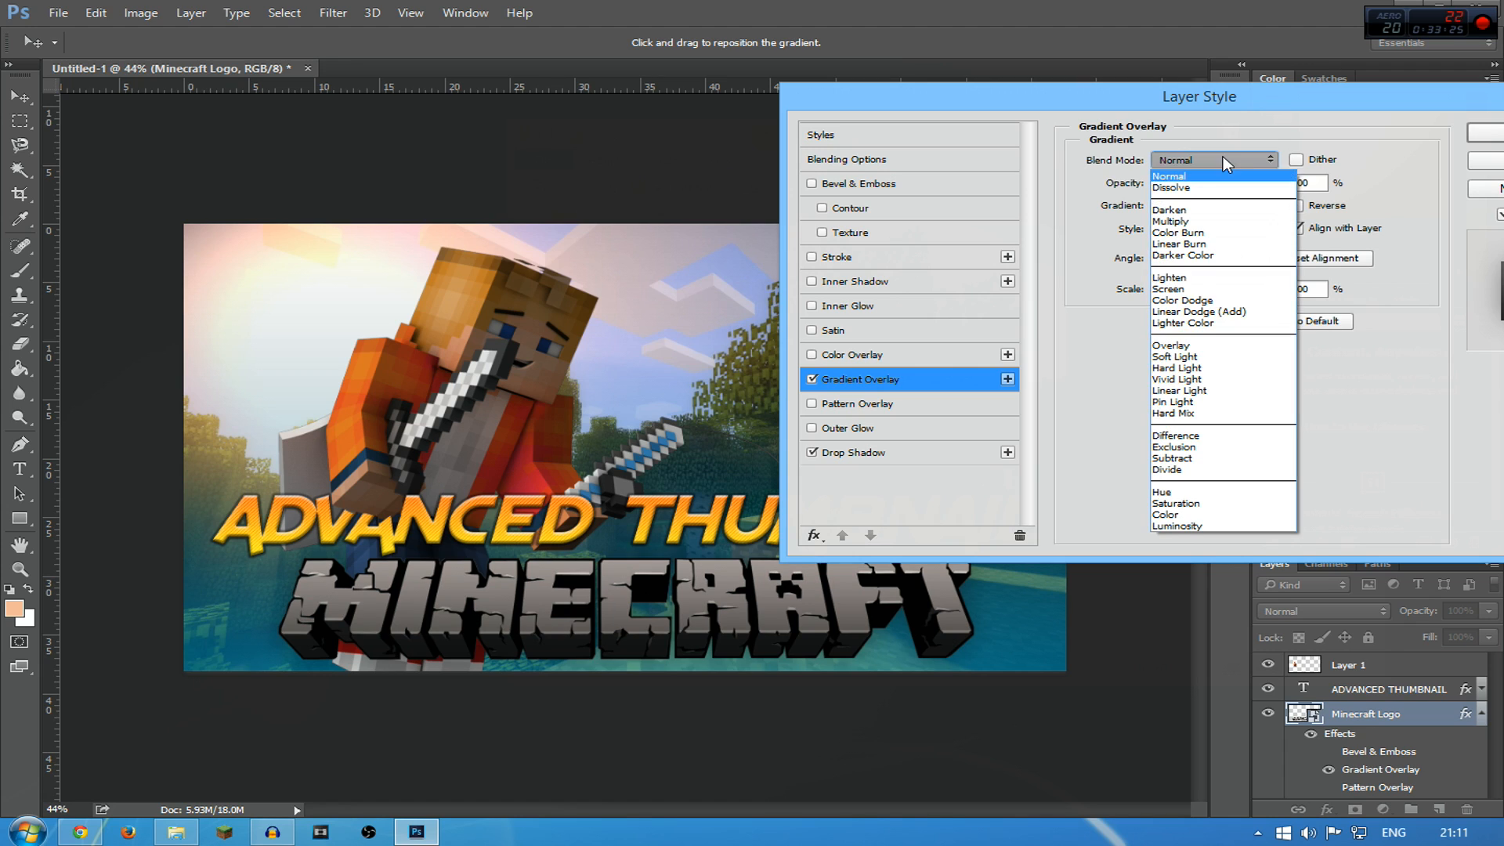
click(1199, 357)
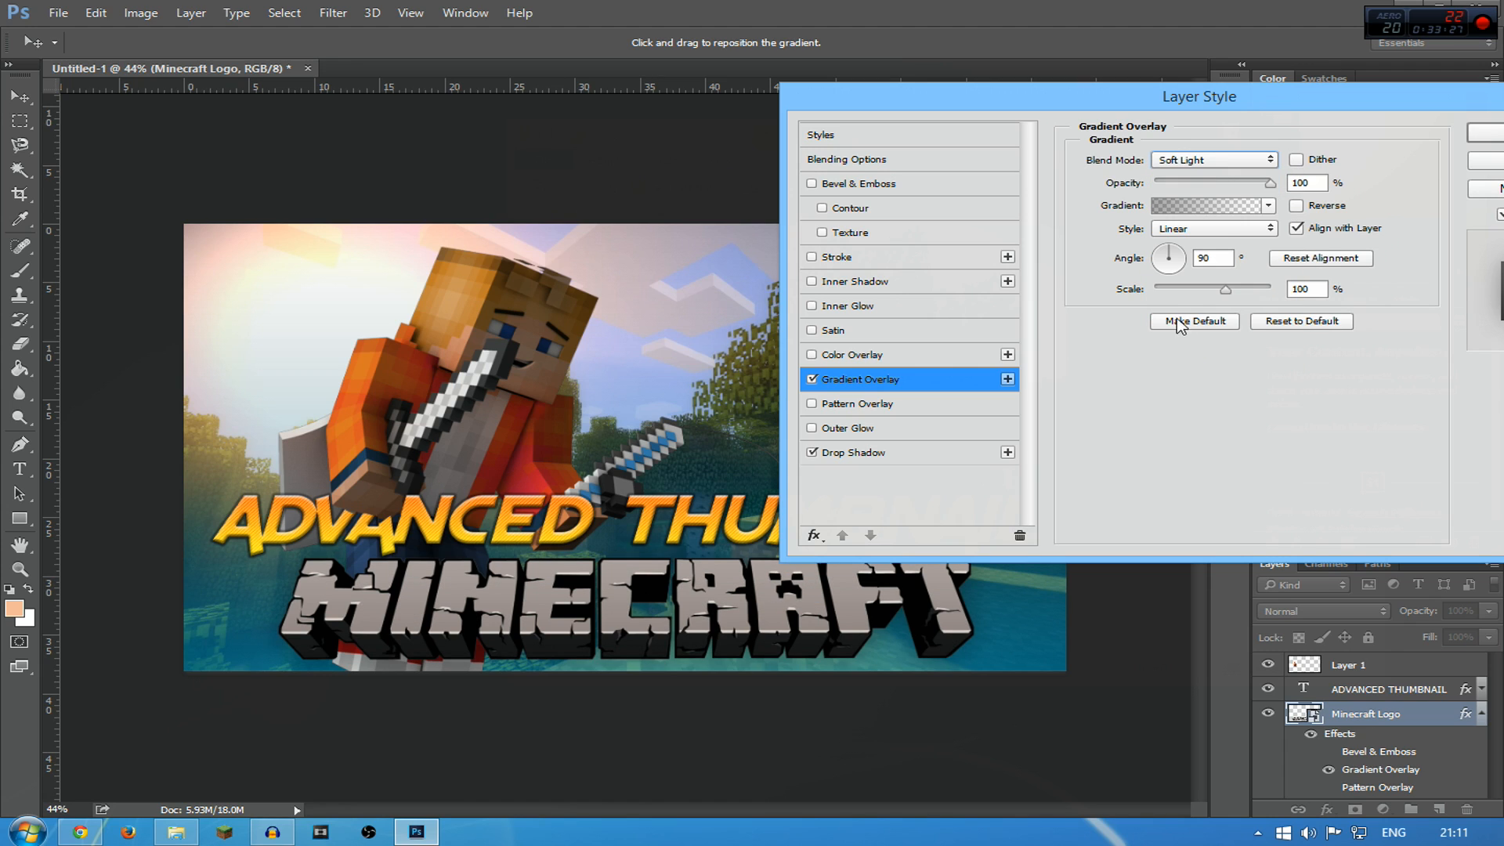
Set the blend mode of the Minecraft logo's gradient overlay to Hard Light
click(1236, 167)
click(1210, 376)
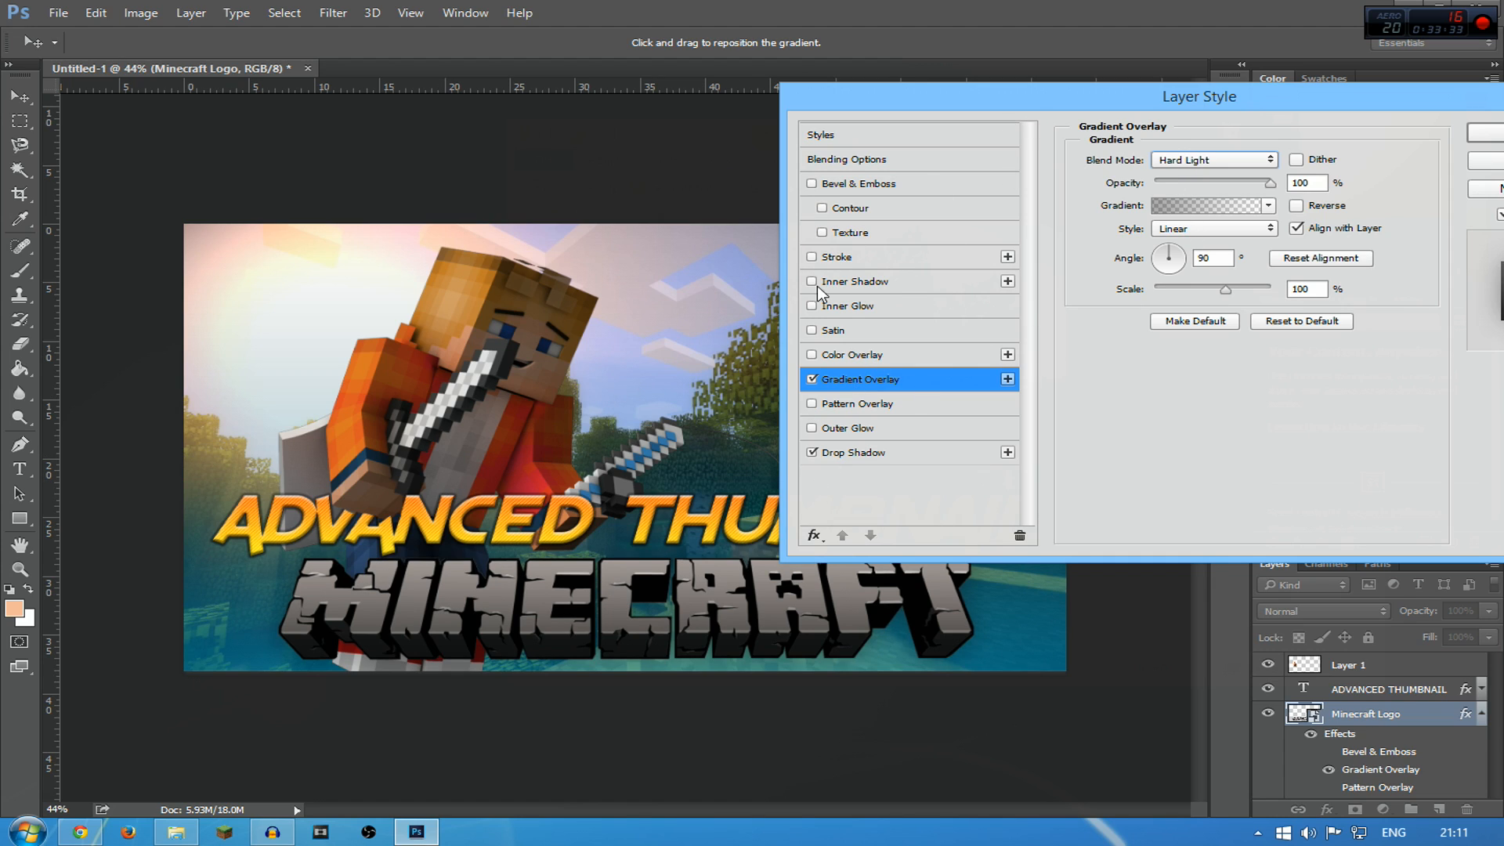
Try Satin, Color Overlay, Inner Glow and Inner Shadow on the Minecraft logo and turn each back off
click(812, 330)
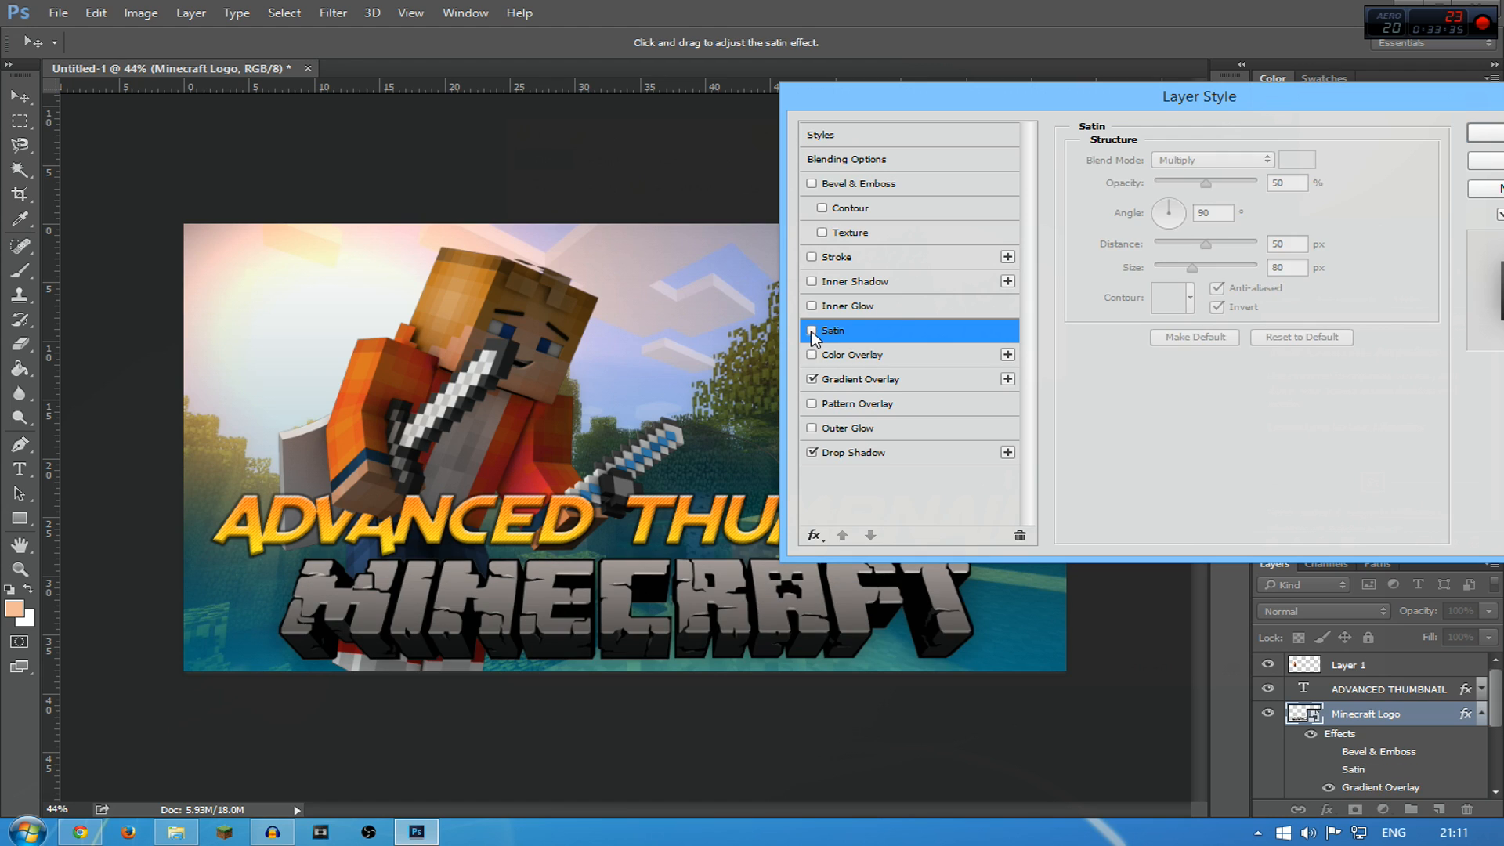
click(812, 330)
click(812, 355)
click(812, 356)
click(812, 306)
click(812, 306)
click(813, 282)
click(813, 282)
Add a Stroke effect to the Minecraft logo and apply the layer style
click(812, 257)
click(812, 258)
click(812, 258)
click(812, 258)
click(811, 331)
click(811, 330)
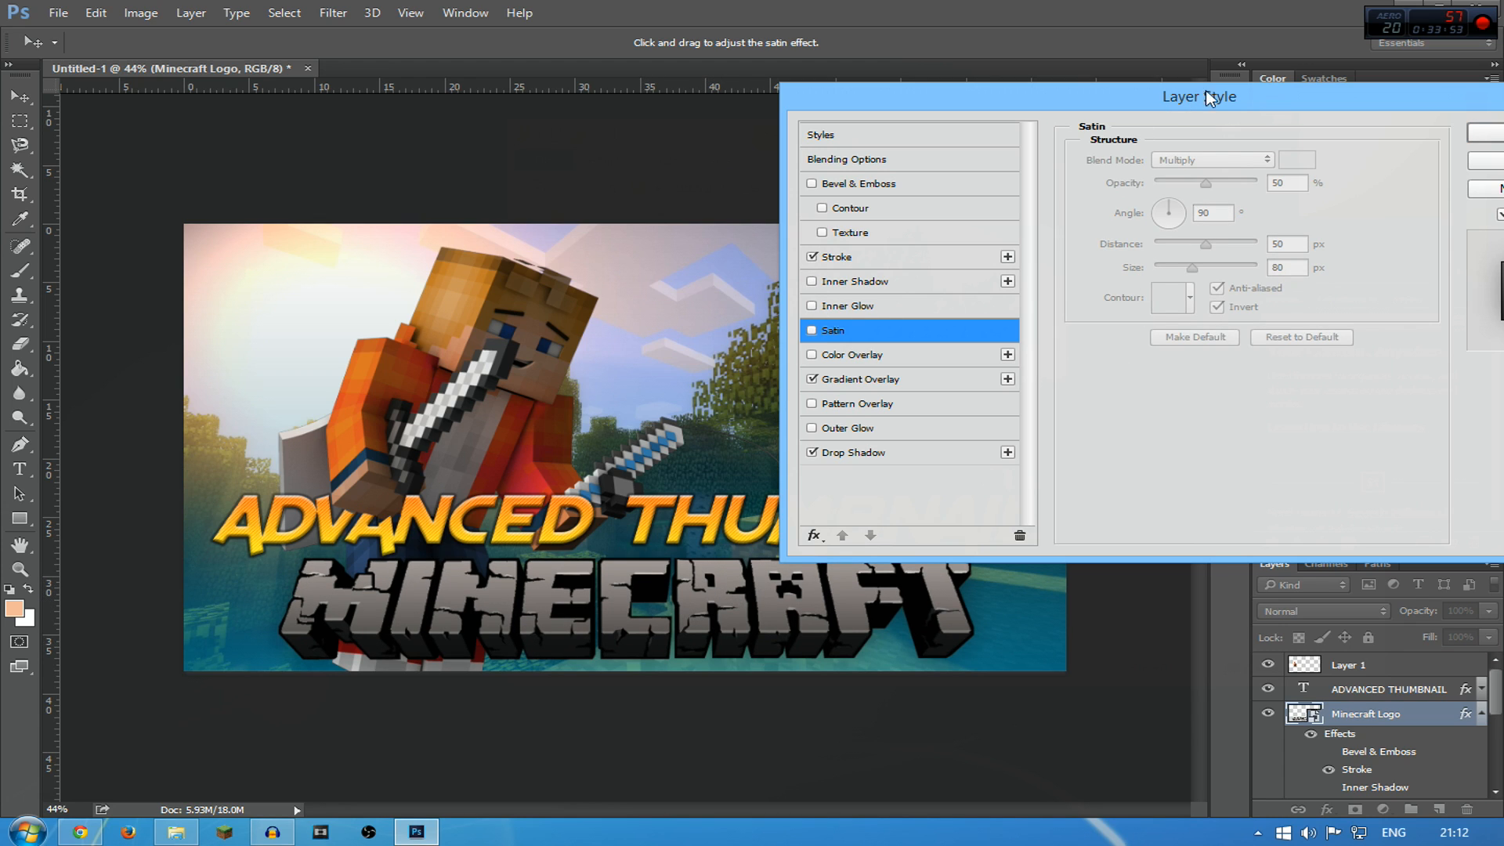
drag(1210, 97, 960, 244)
click(1390, 289)
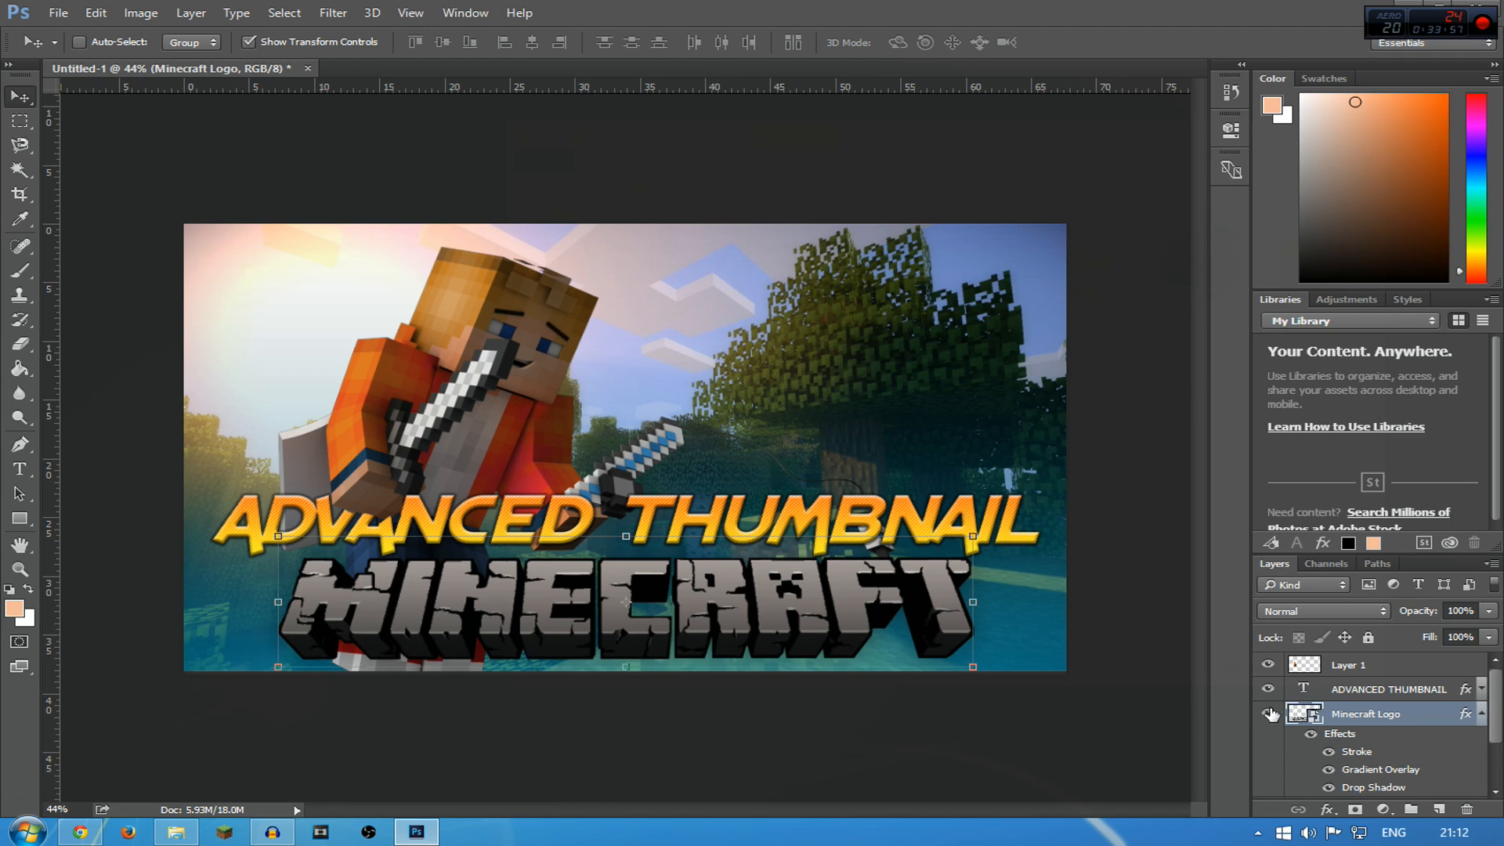
Compare the Minecraft logo with its effects hidden and shown, and collapse its effects list
click(1316, 734)
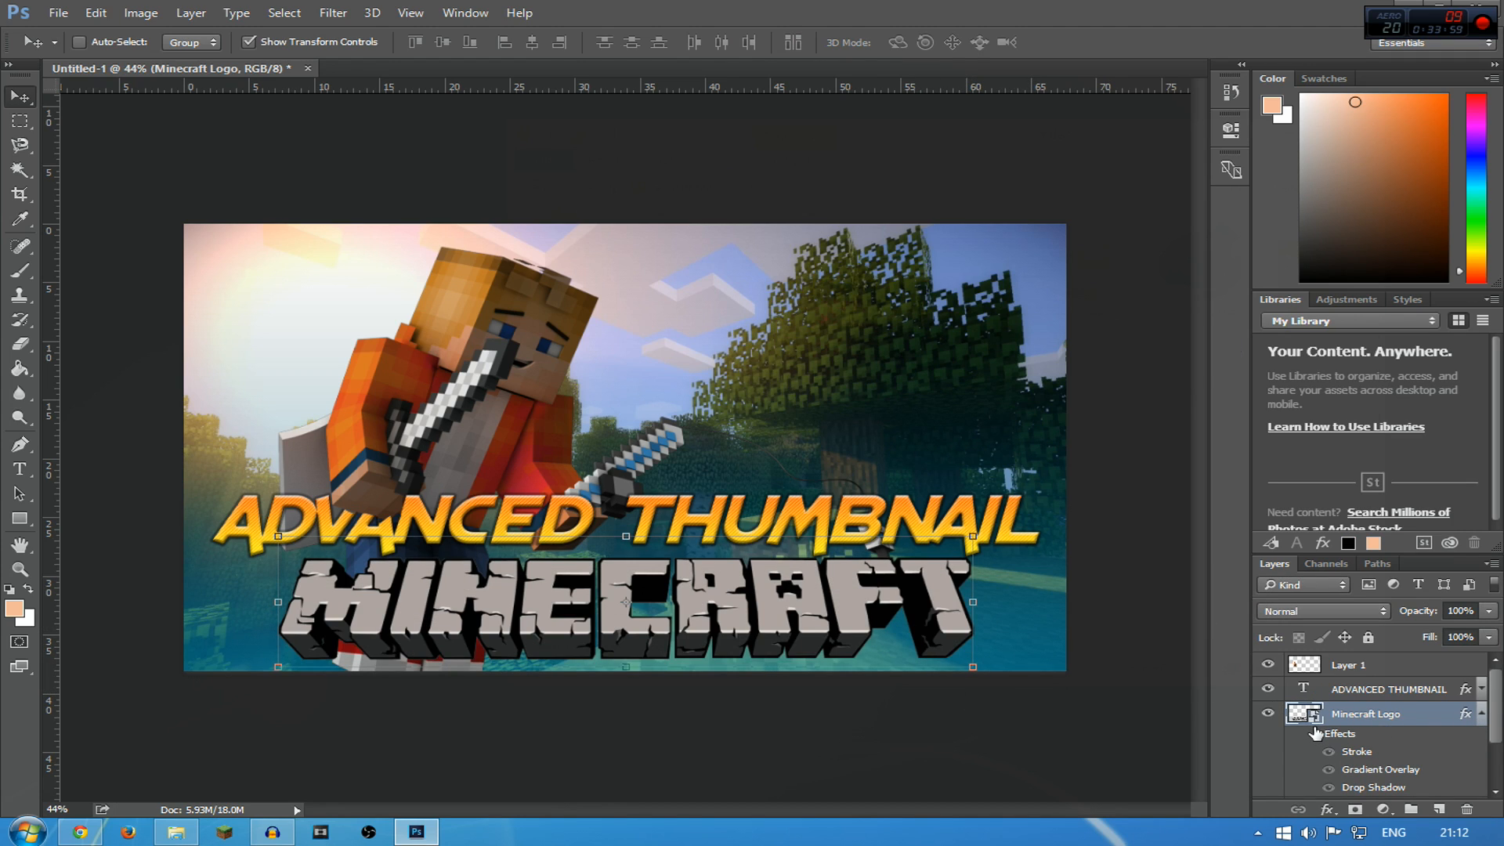
click(1316, 734)
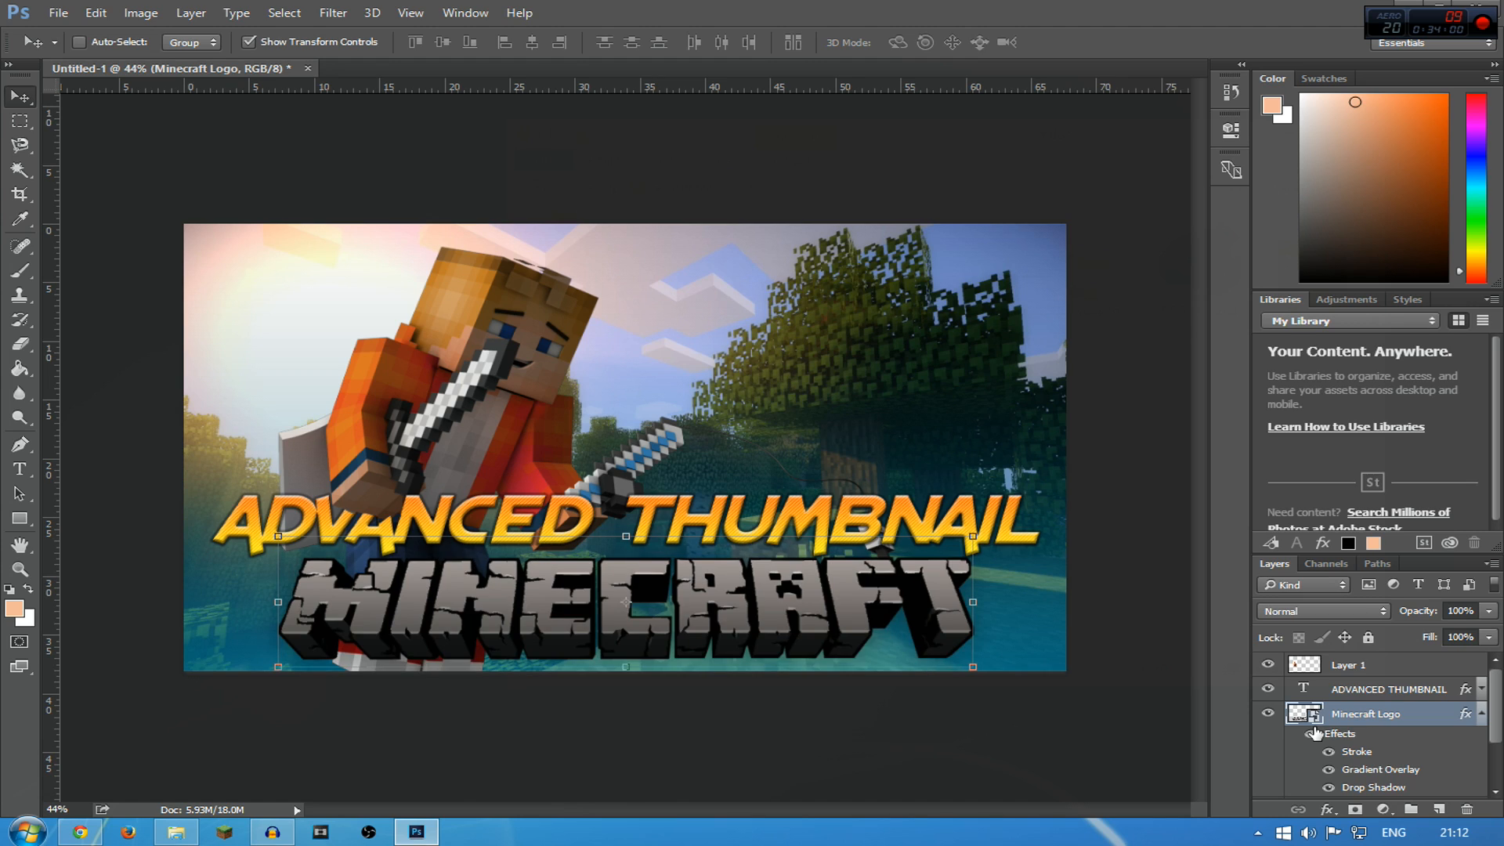
click(1481, 713)
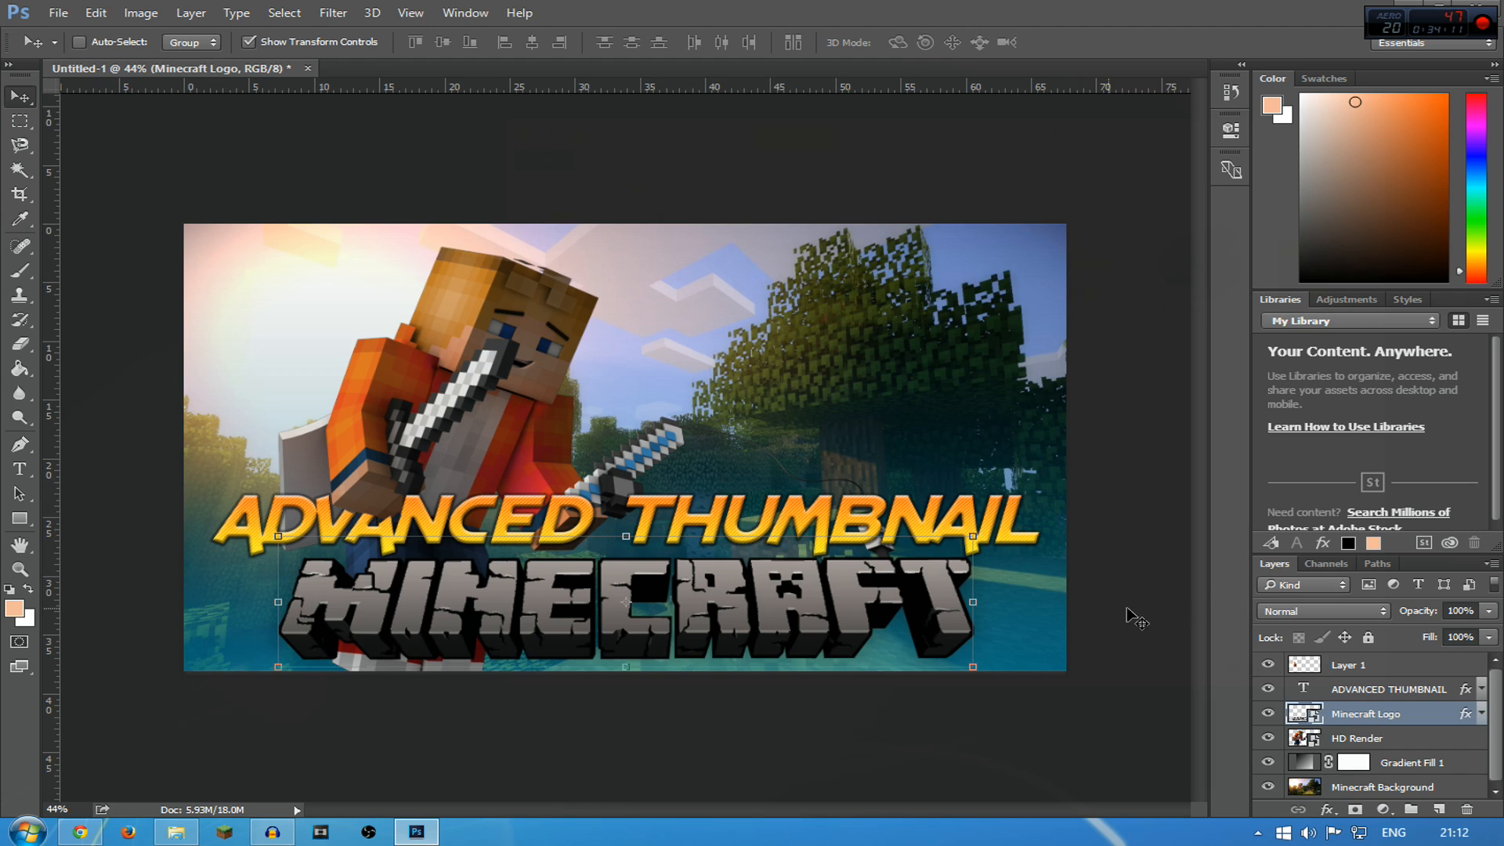
Add a Drop Shadow to the HD Render layer with a size of 250 px
click(1436, 668)
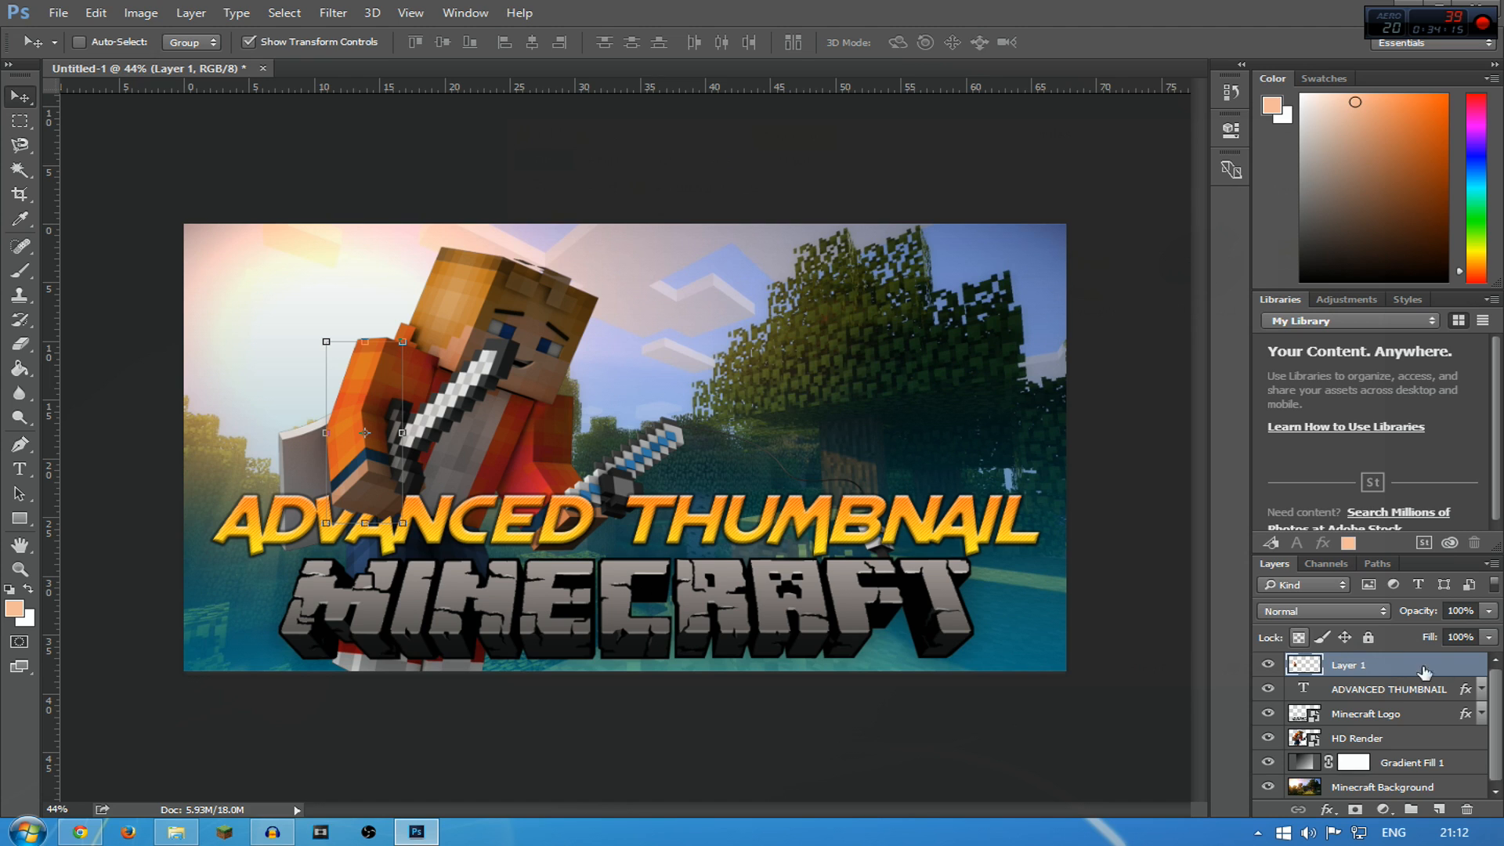
click(1445, 734)
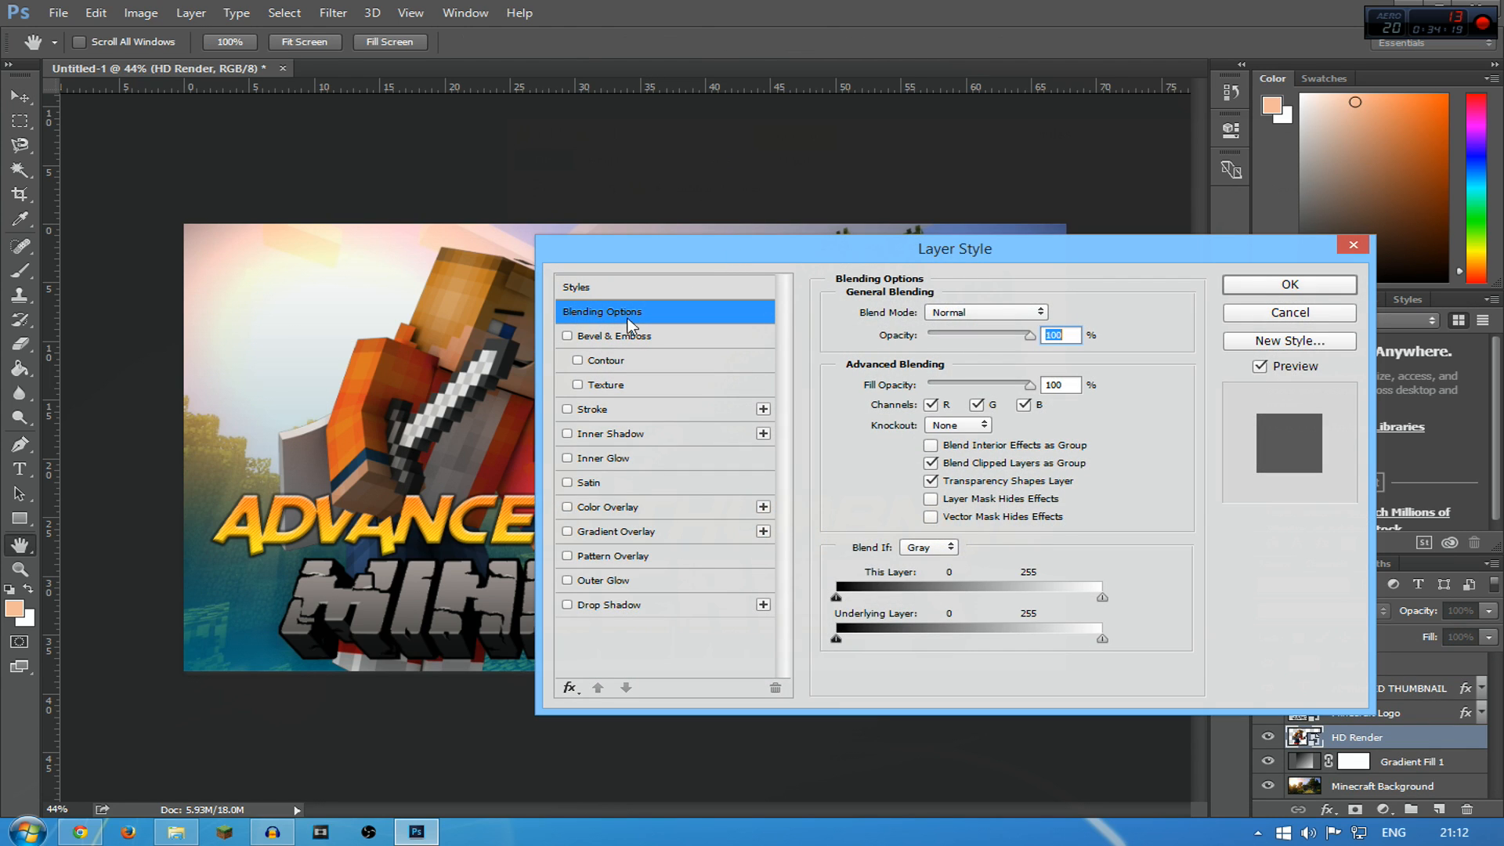
click(567, 409)
click(567, 410)
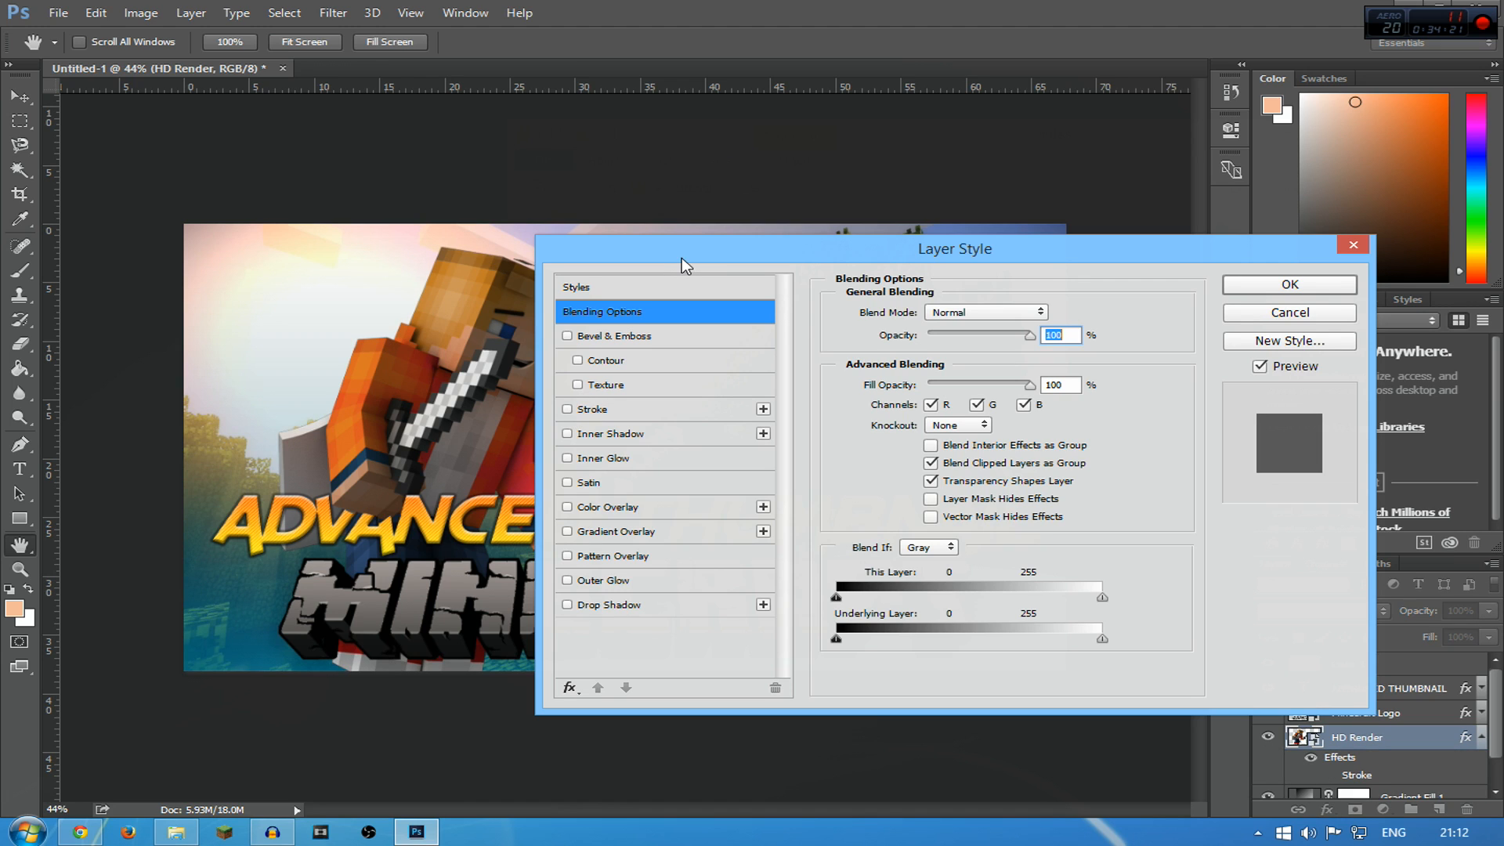
drag(681, 257, 1018, 225)
click(939, 577)
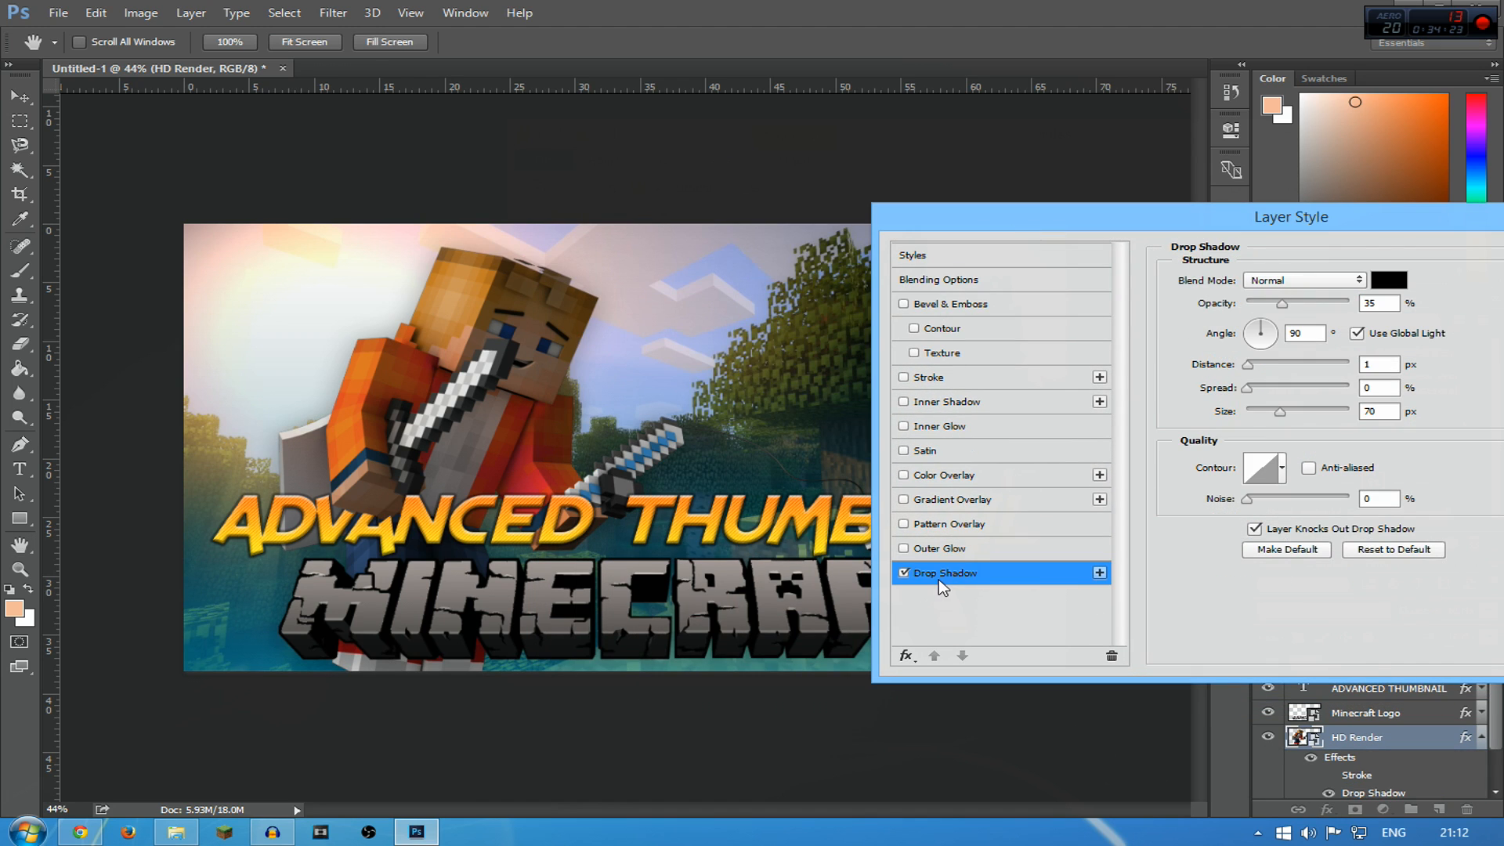
drag(1278, 412, 1411, 415)
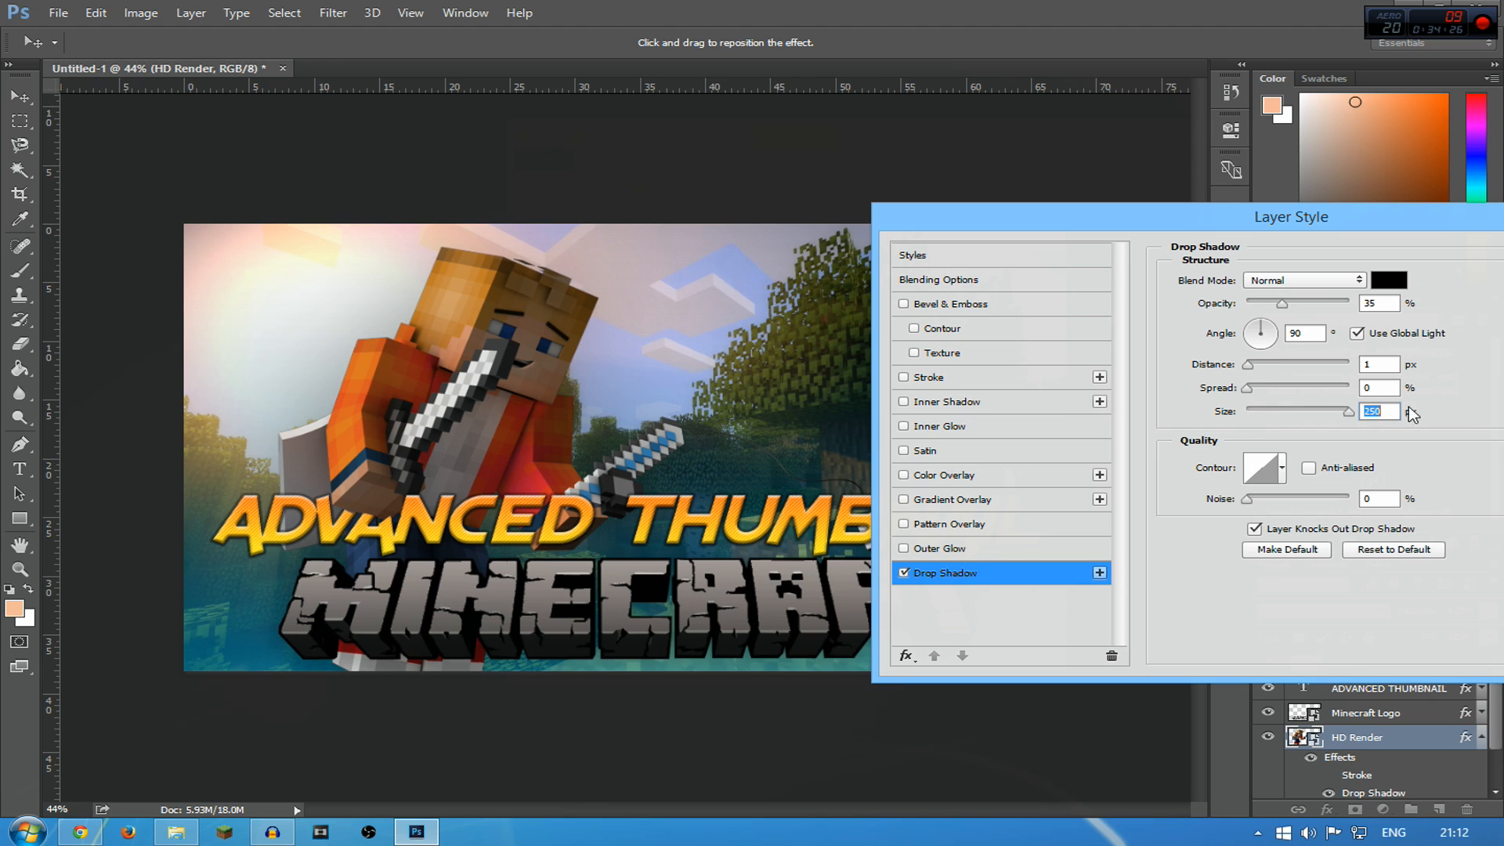
click(903, 574)
click(903, 574)
Turn on Outer Glow for the character render, and try Pattern Overlay and turn it back off
click(905, 548)
click(905, 547)
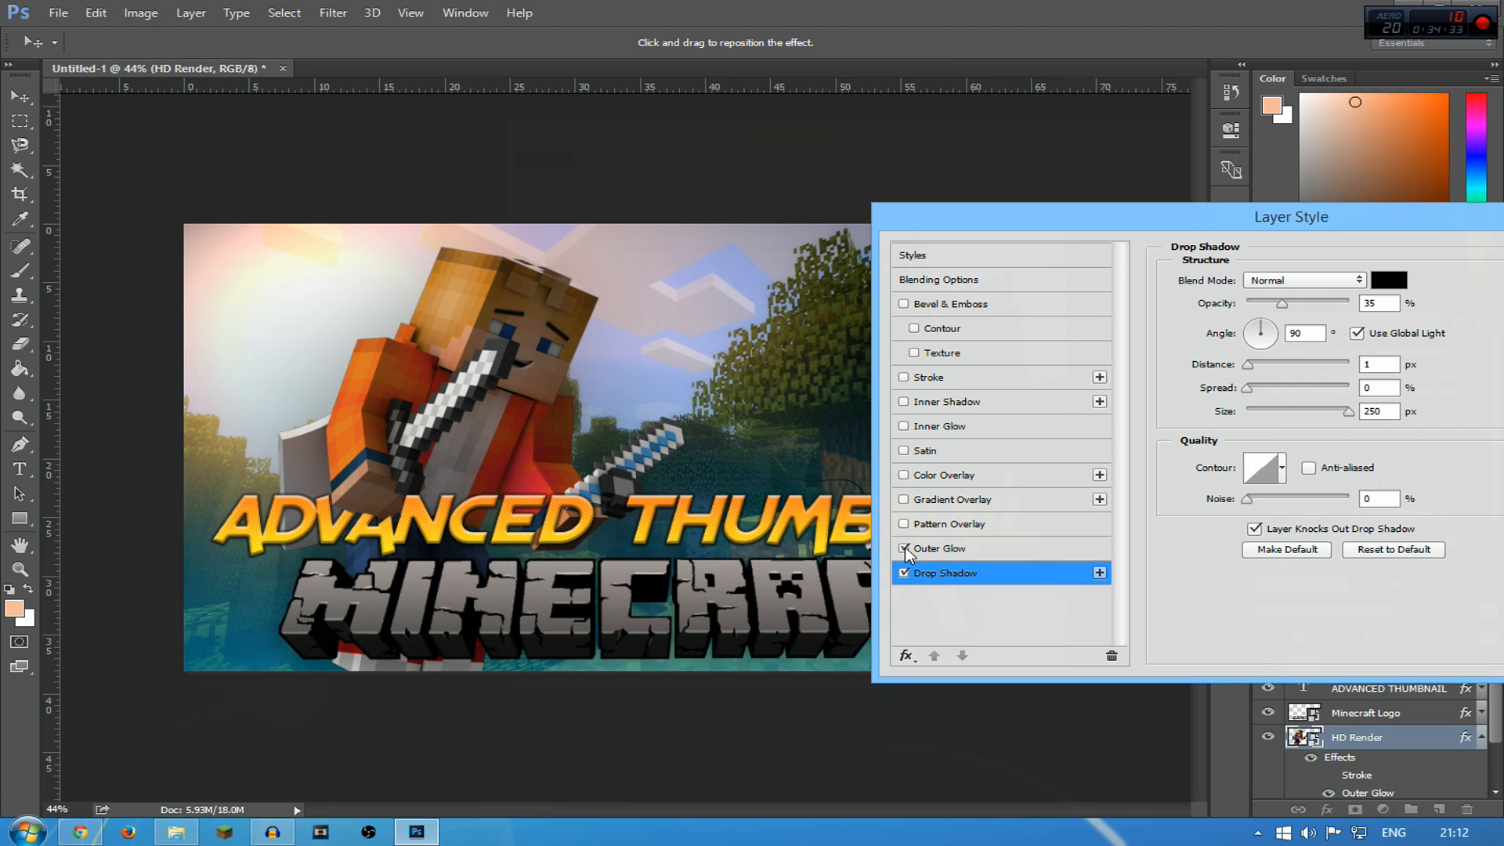
click(906, 548)
click(905, 548)
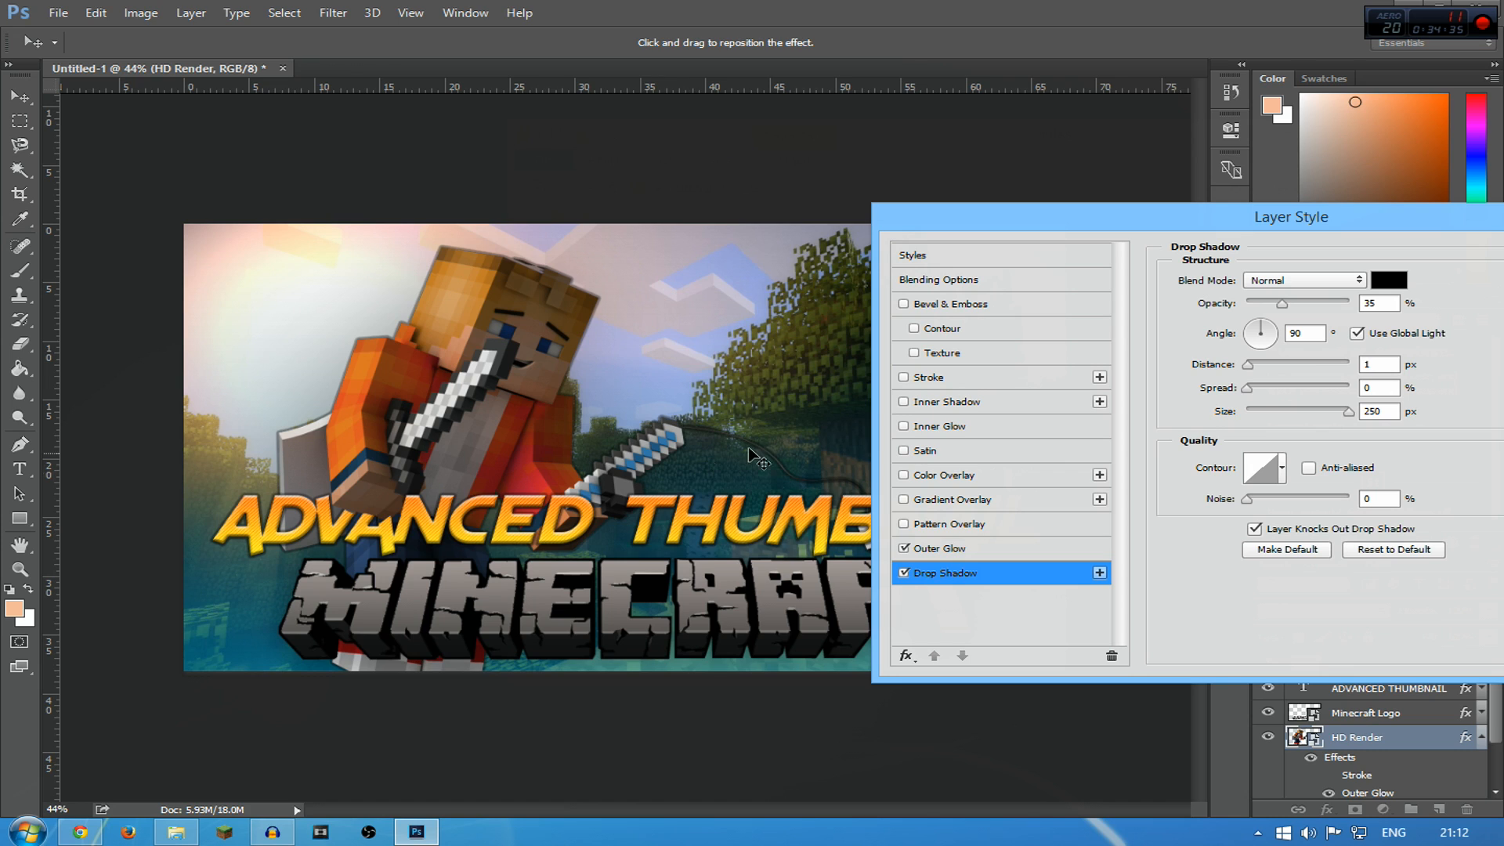
click(905, 524)
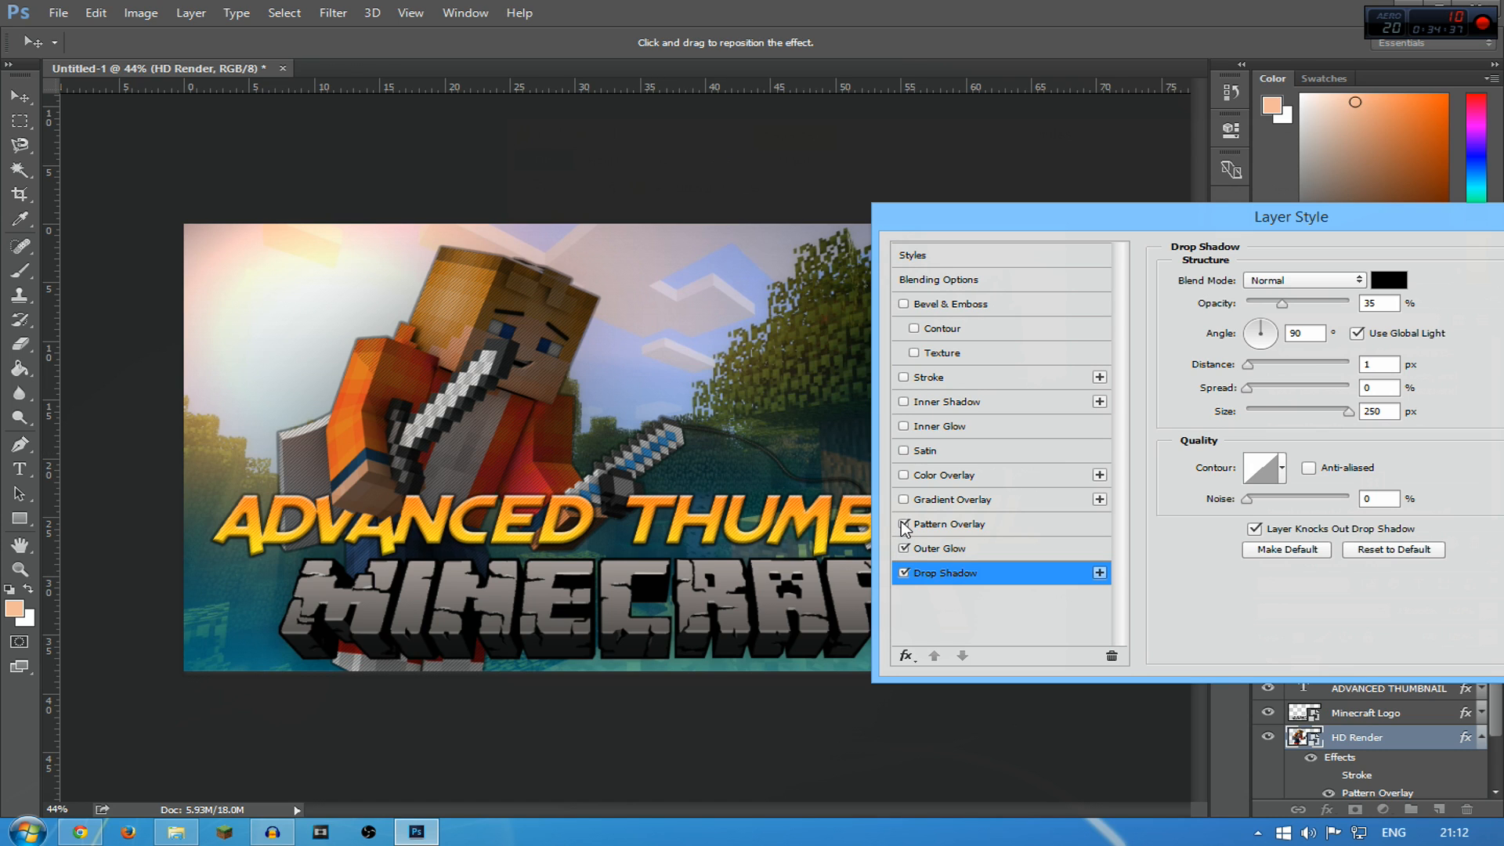
click(904, 524)
Add a Gradient Overlay to the character render, try a foreground-color preset and apply Neutral Density
click(904, 499)
click(951, 498)
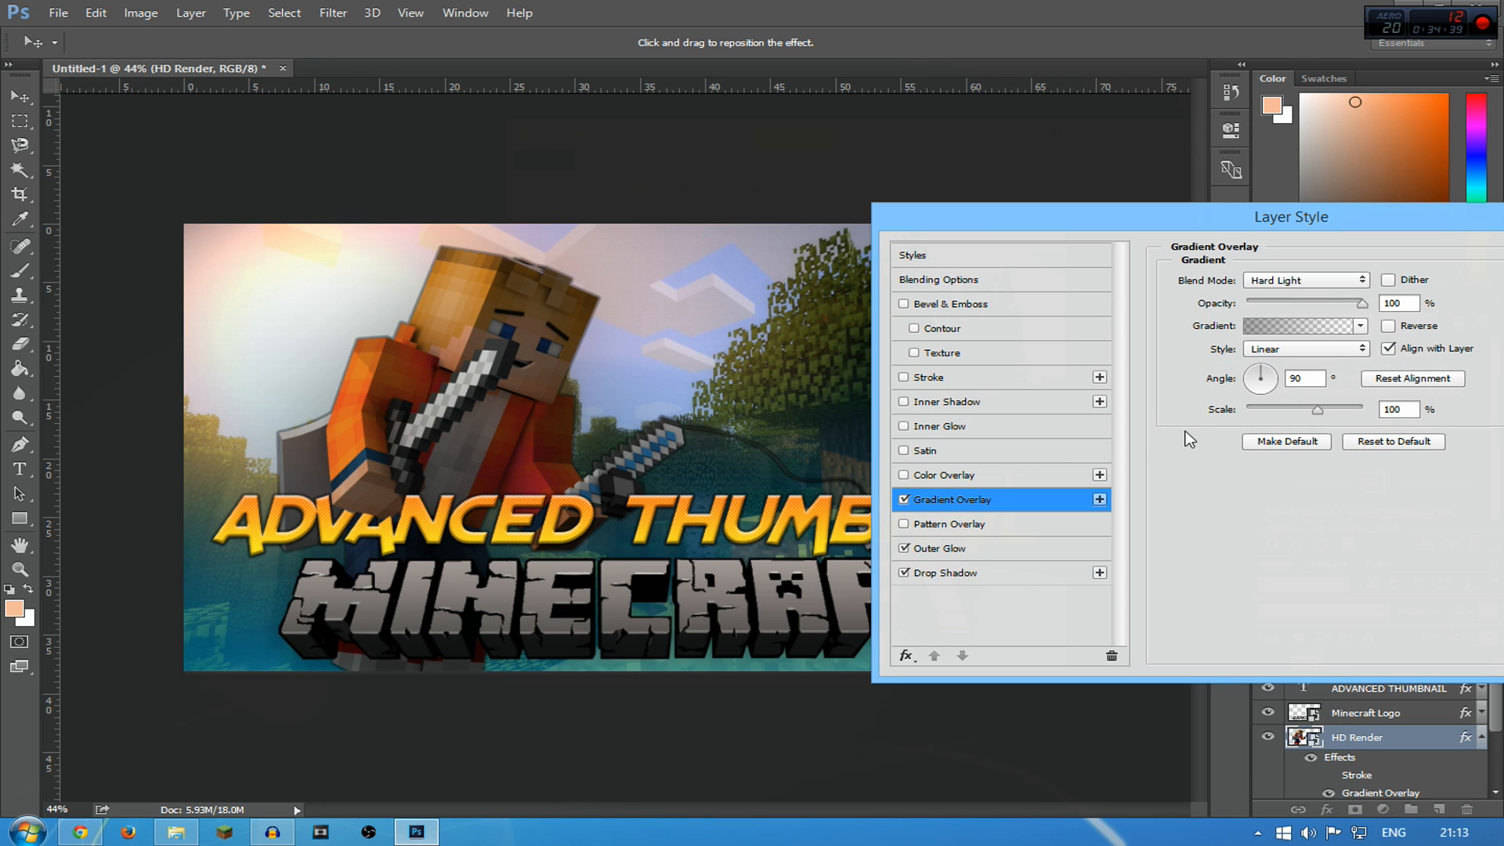
click(1333, 328)
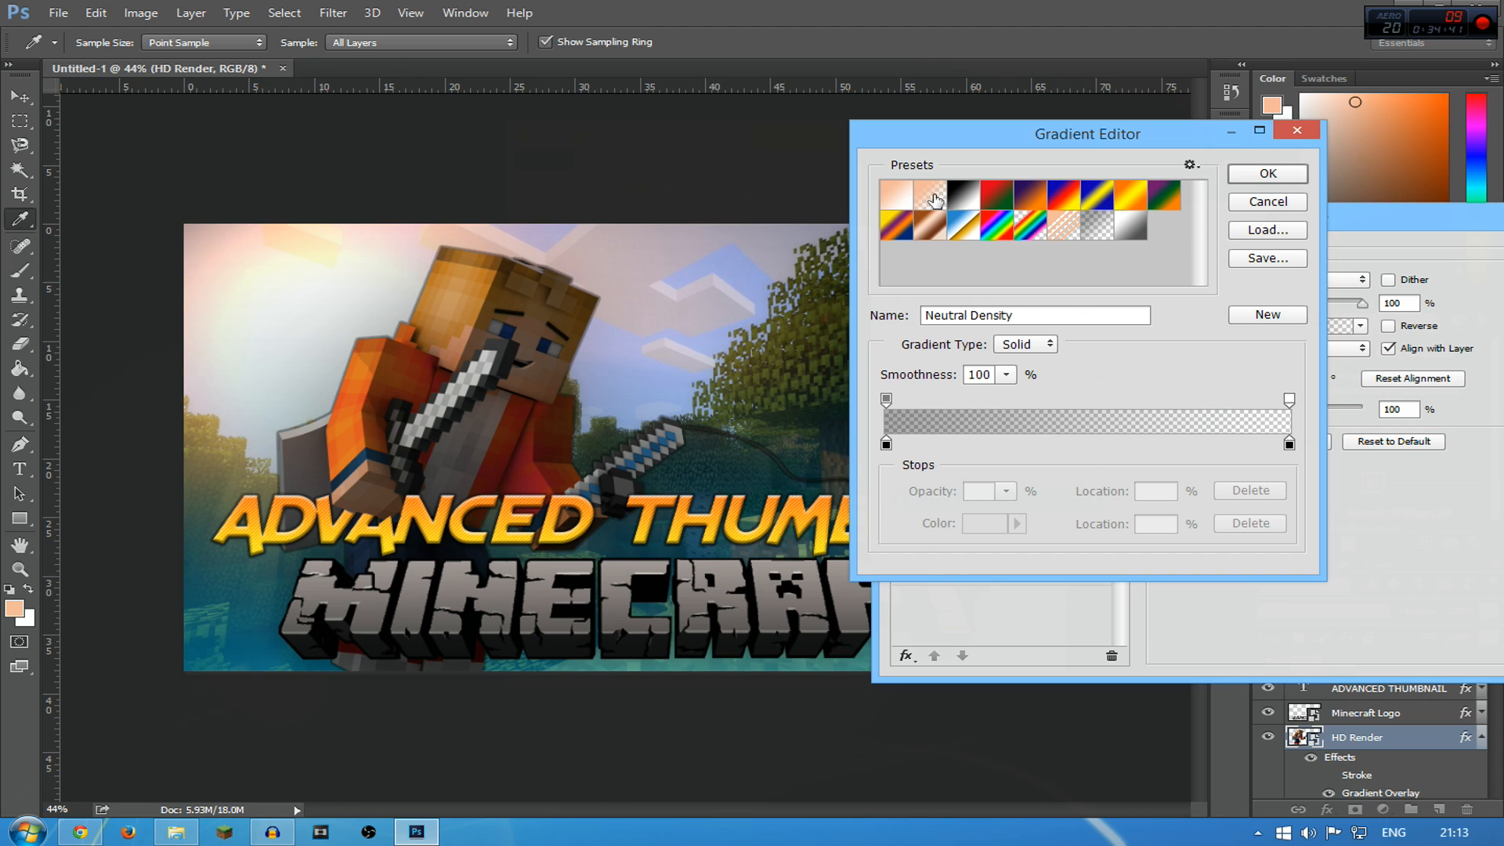
click(932, 200)
click(1096, 225)
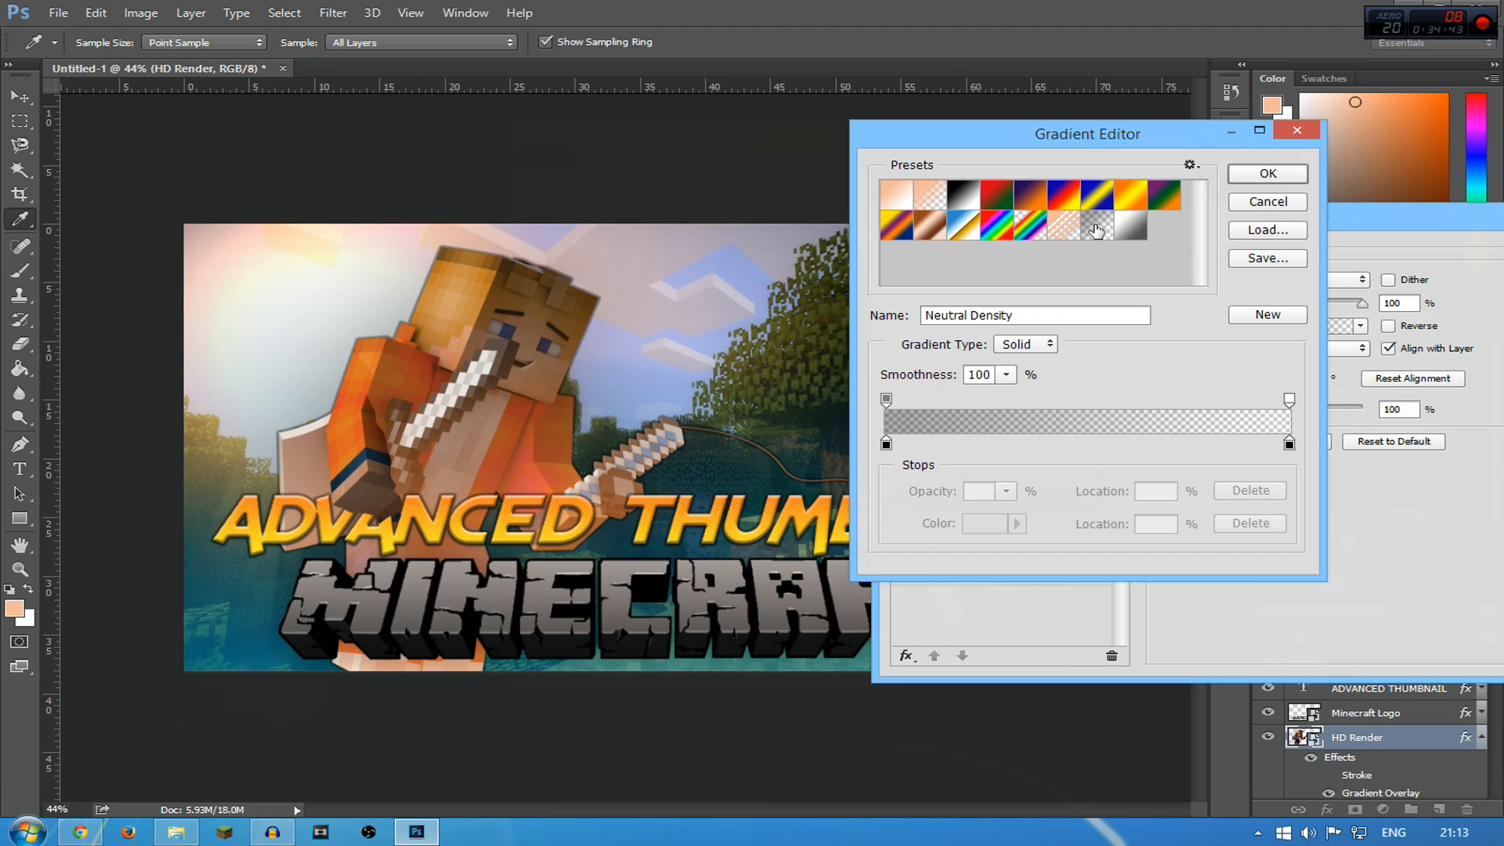
click(1263, 175)
Compare Overlay and Hard Light for the render's gradient overlay and set its blend mode to Overlay
click(1305, 280)
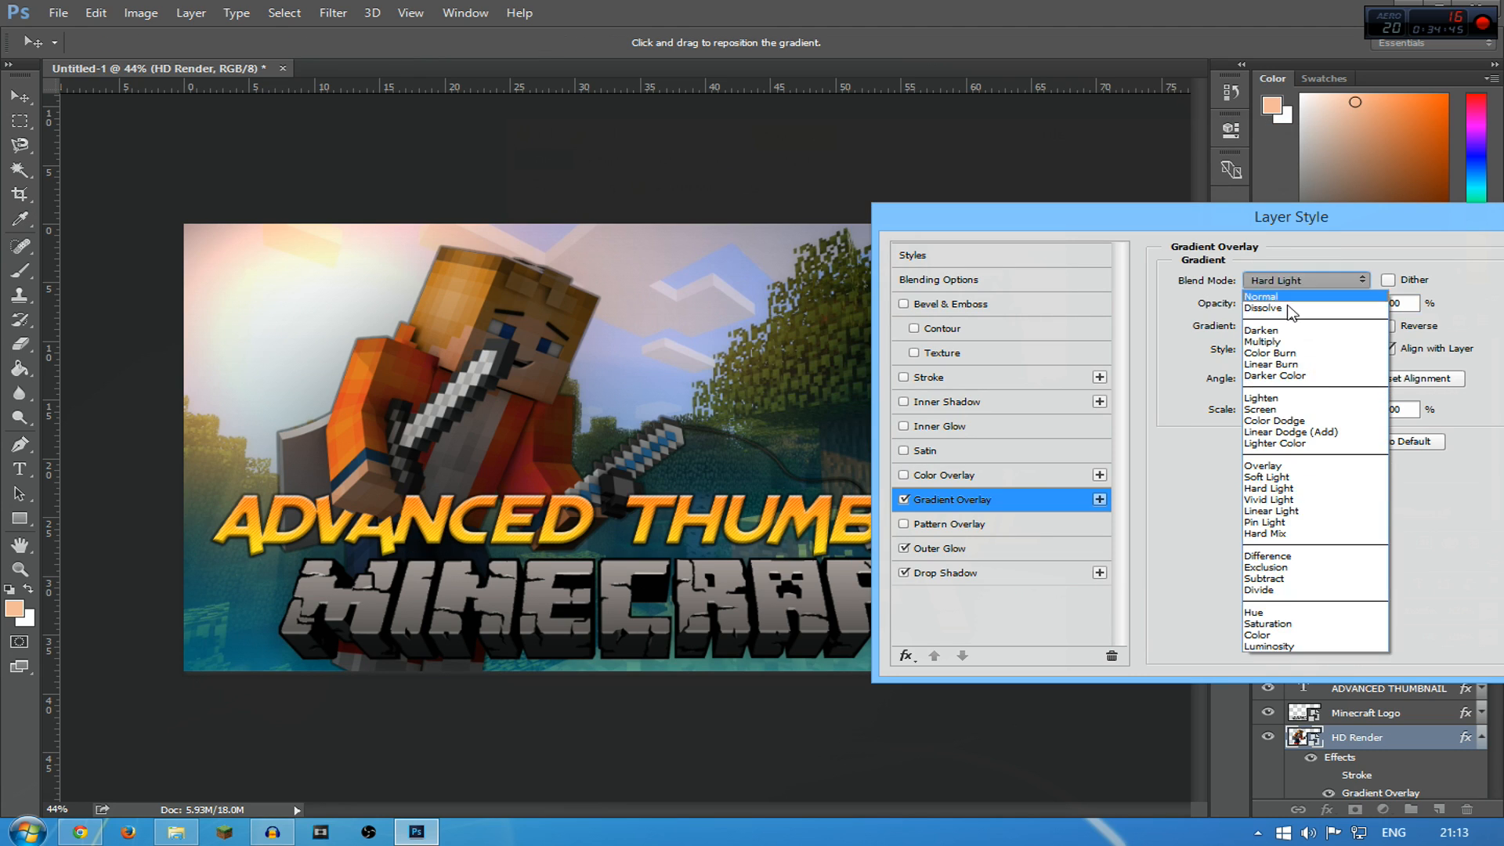
click(1269, 467)
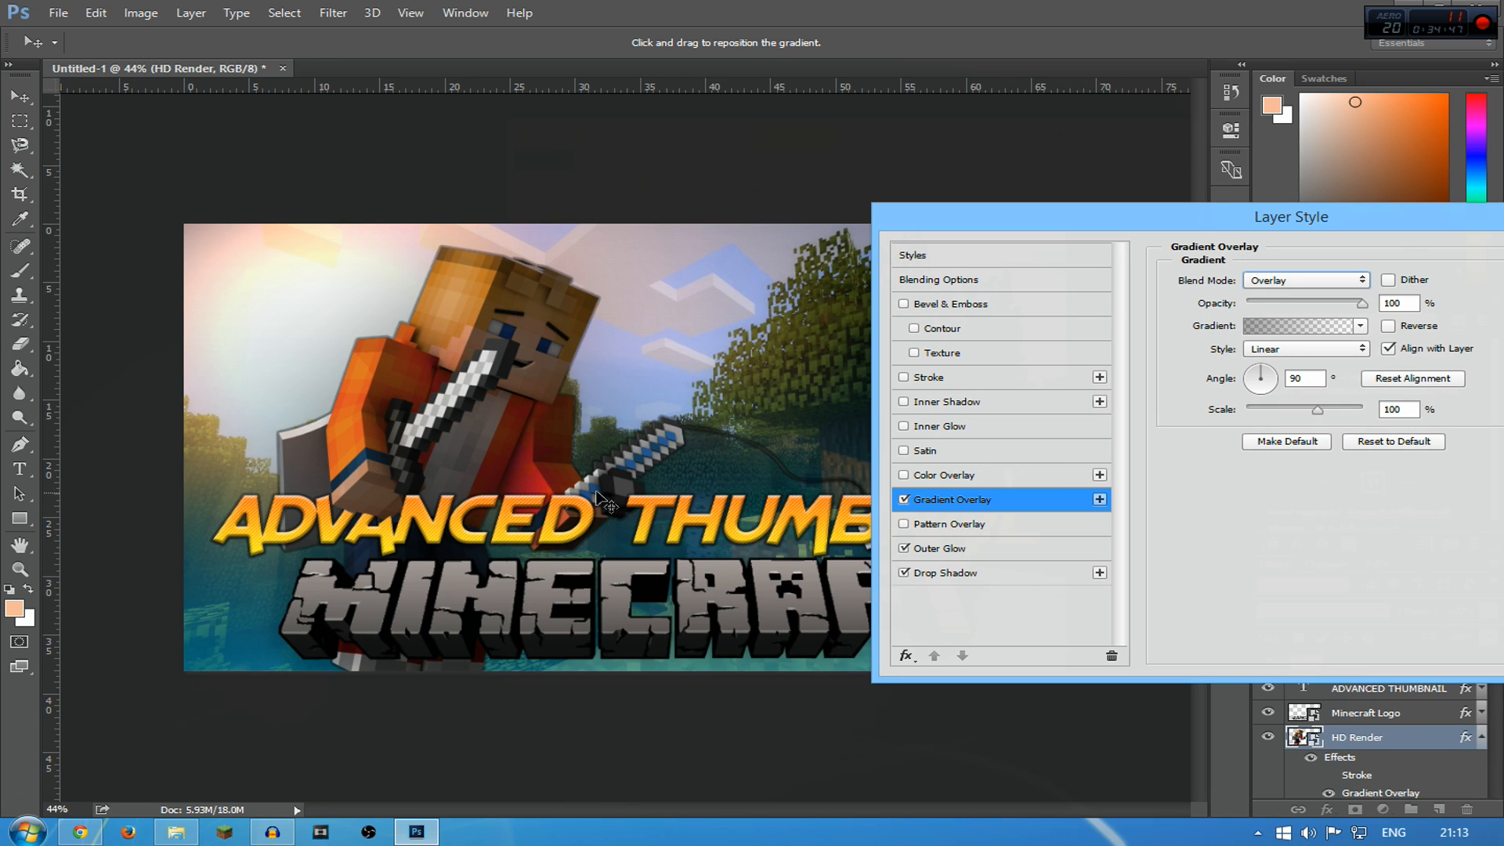
click(1265, 282)
click(1300, 488)
click(1290, 280)
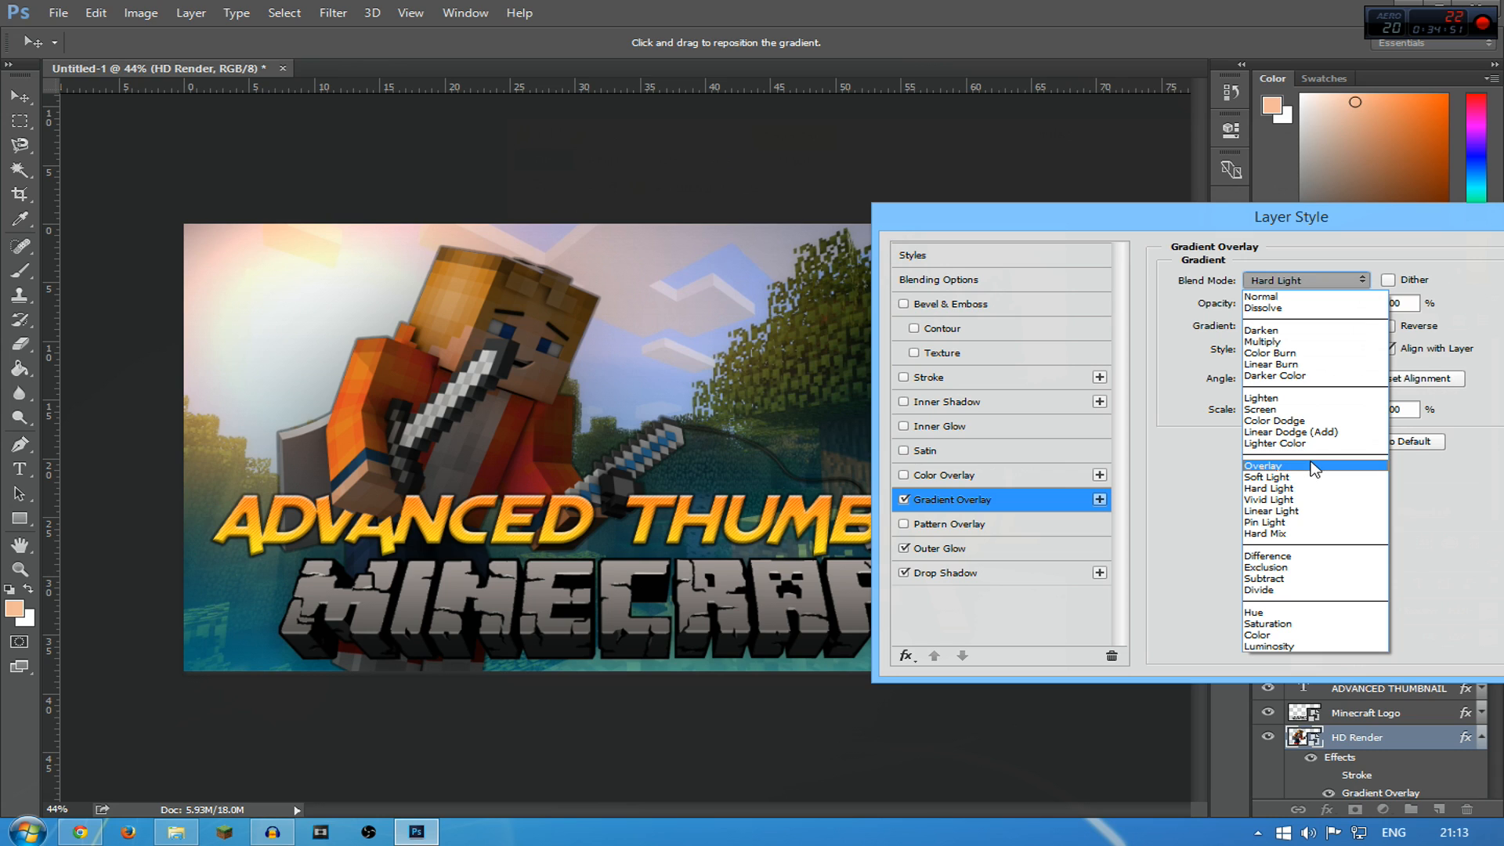
click(1301, 465)
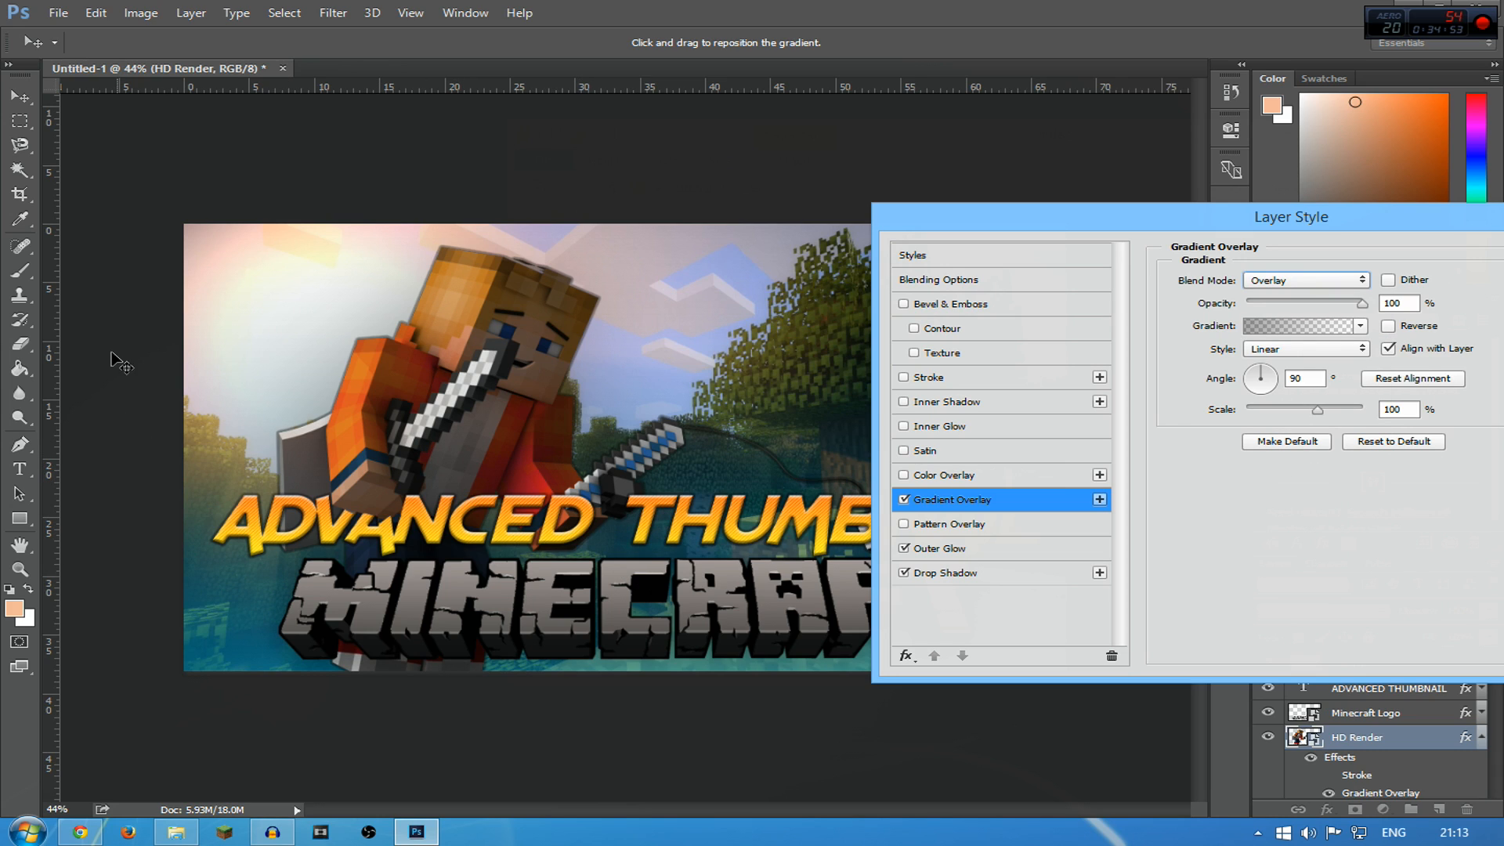
Try Color Overlay and Bevel & Emboss on the character render and turn both effects back off
drag(1134, 228, 1204, 357)
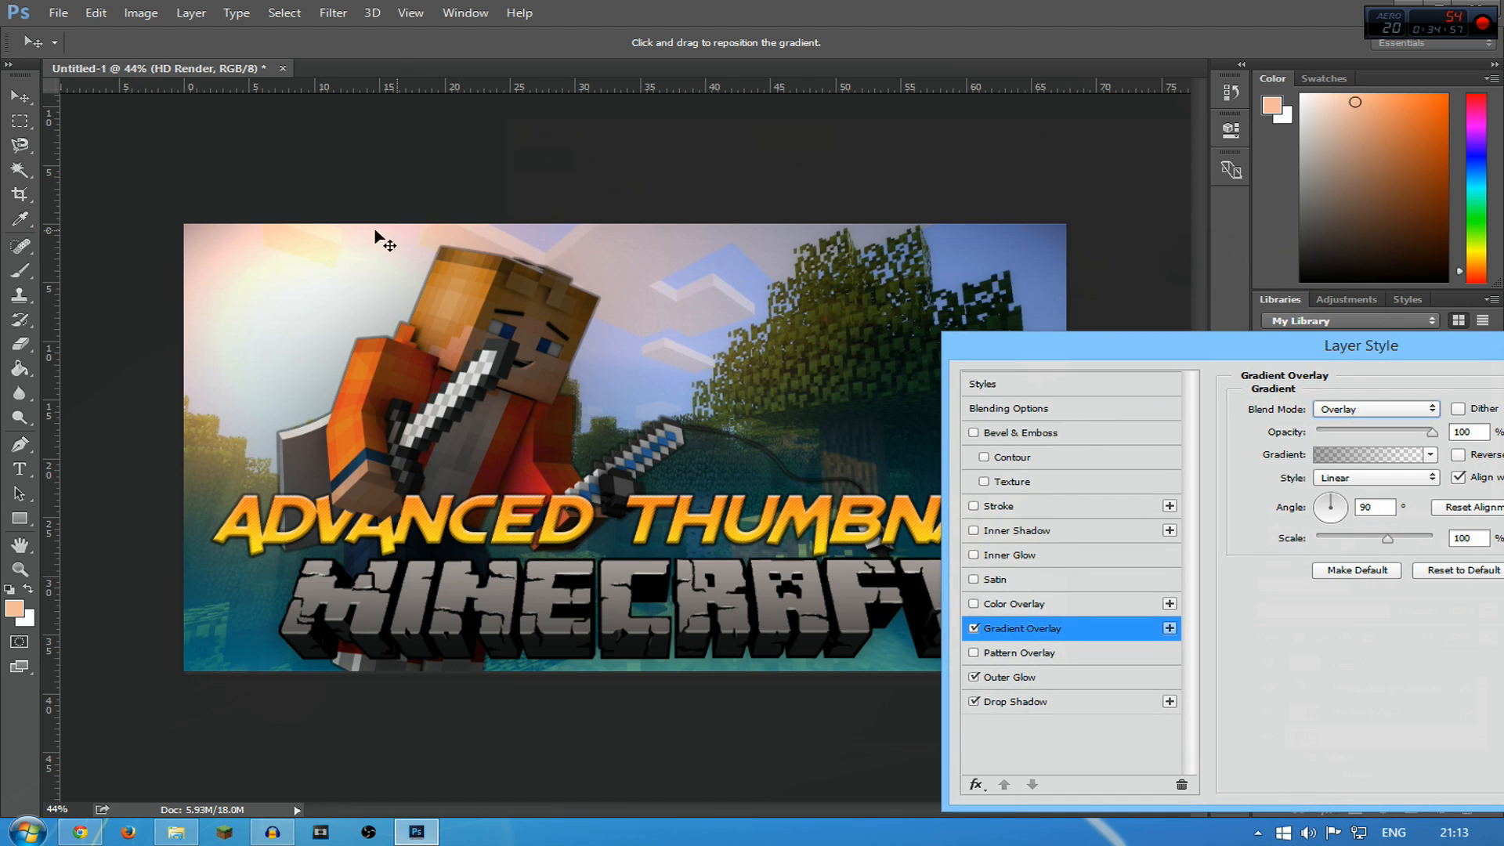
drag(1071, 354, 833, 102)
drag(929, 86, 813, 265)
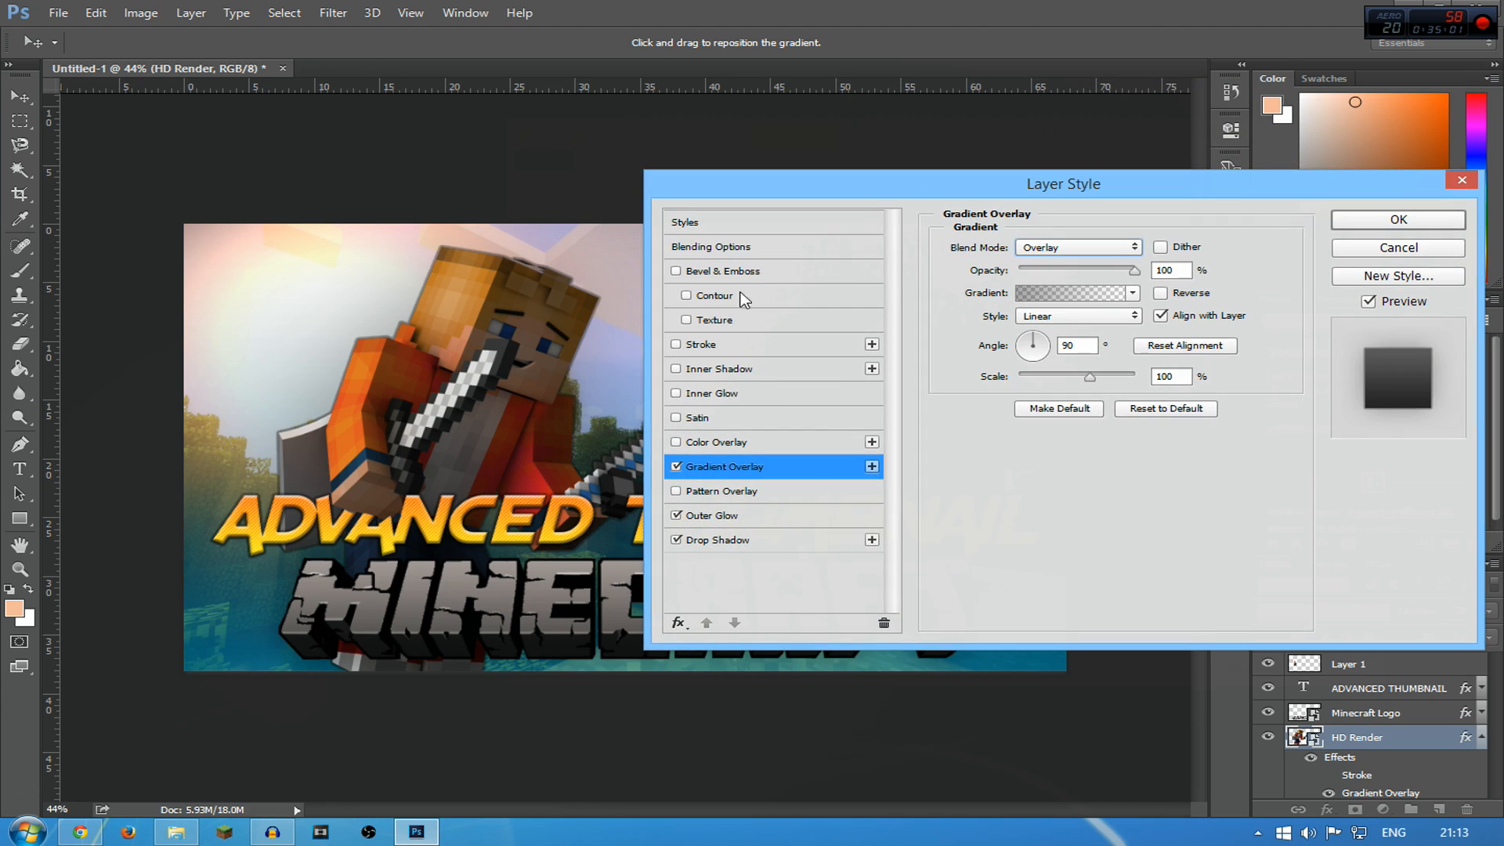
click(678, 440)
click(677, 442)
click(676, 441)
click(676, 442)
click(675, 442)
click(675, 442)
click(677, 270)
click(677, 271)
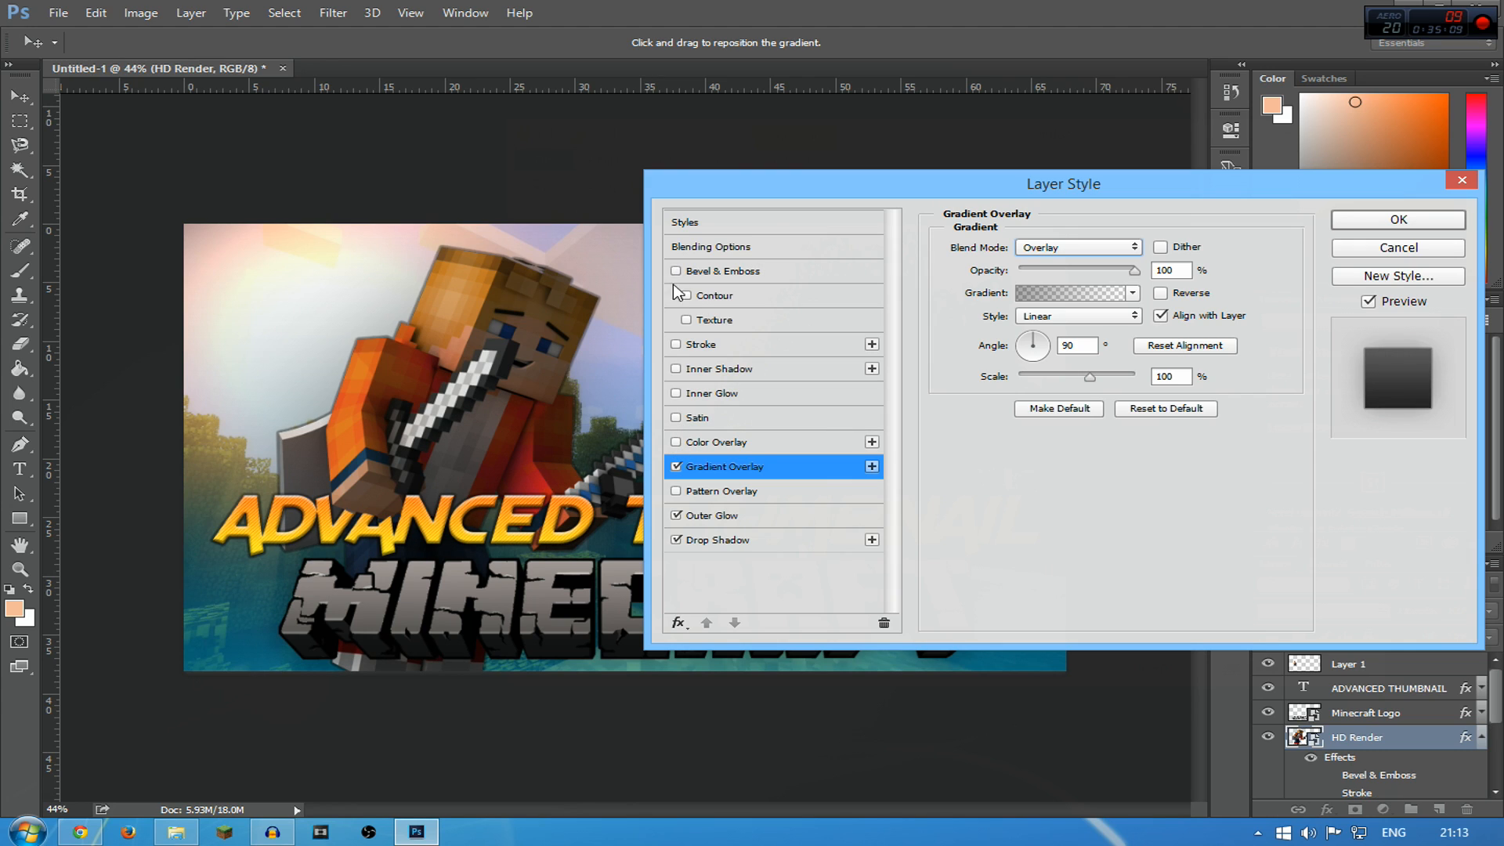
Turn on Inner Shadow for the character render and leave Stroke off
click(676, 345)
click(676, 369)
click(679, 367)
click(679, 368)
Try Inner Glow and Satin on the character render and turn both effects back off
click(676, 394)
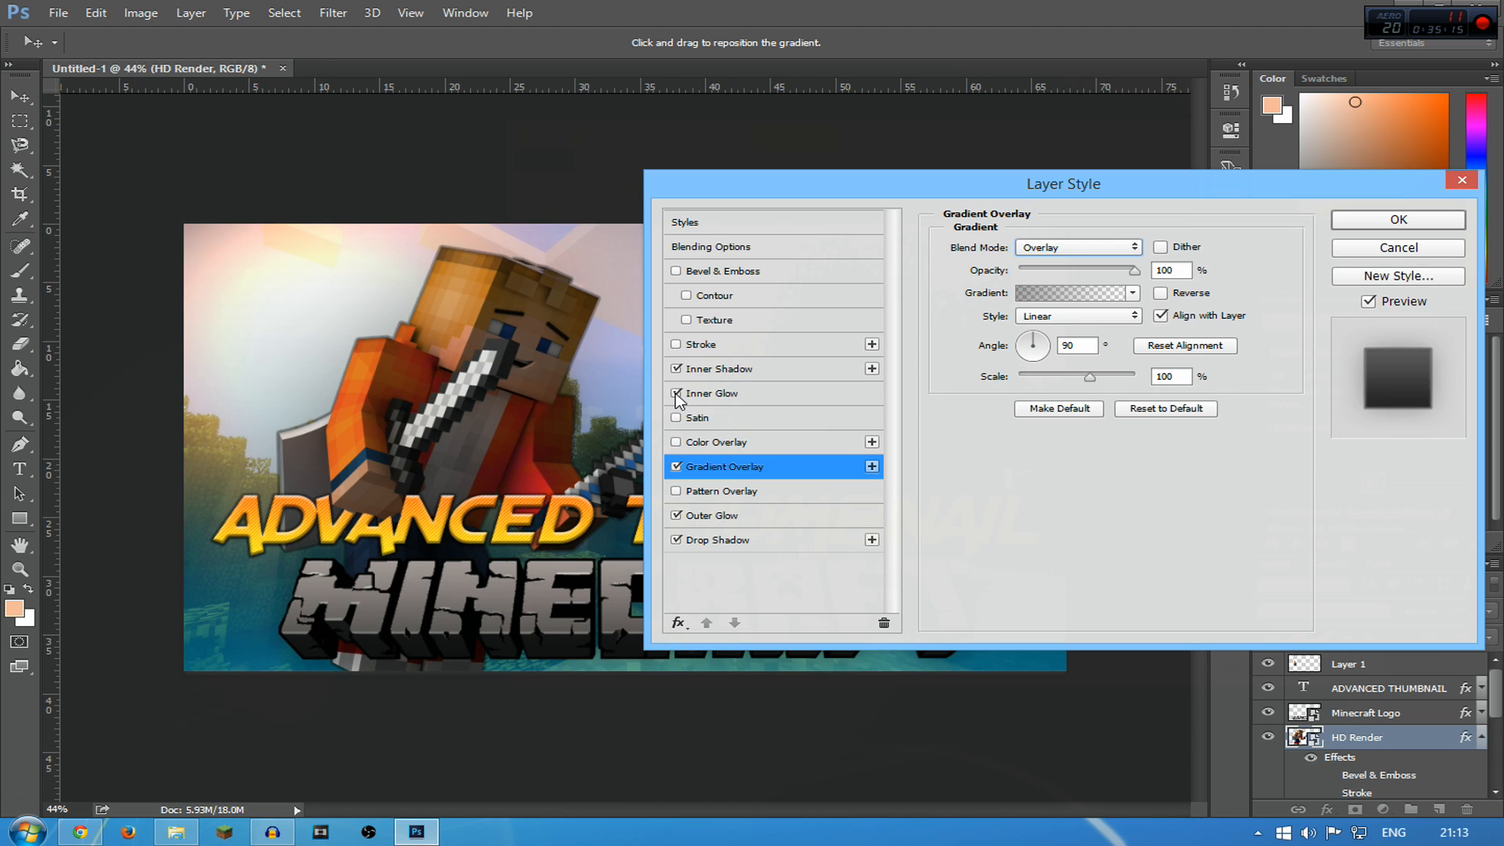
click(677, 396)
click(672, 421)
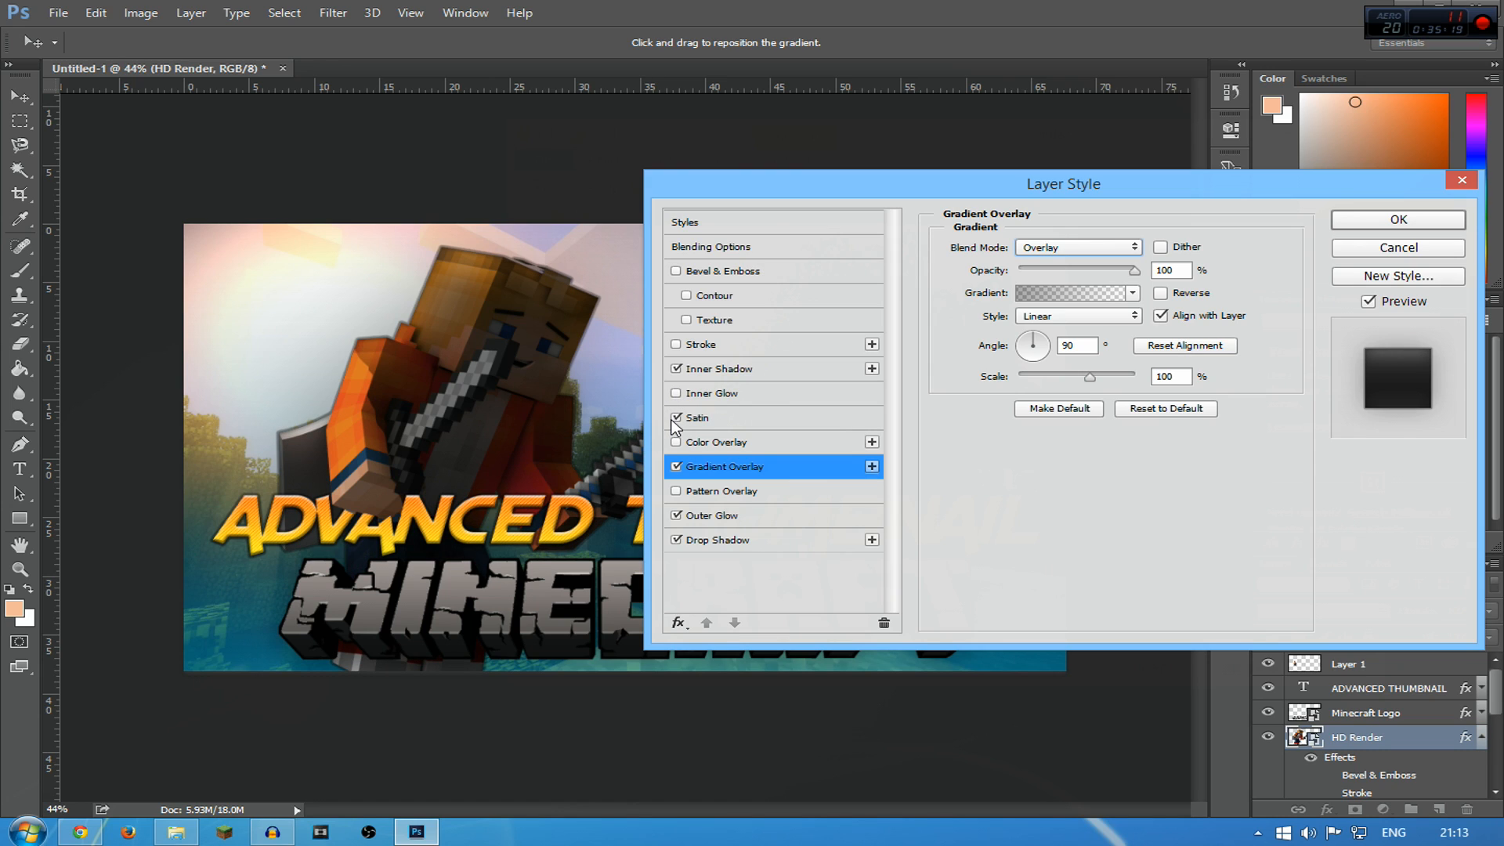
click(676, 418)
click(676, 418)
click(676, 419)
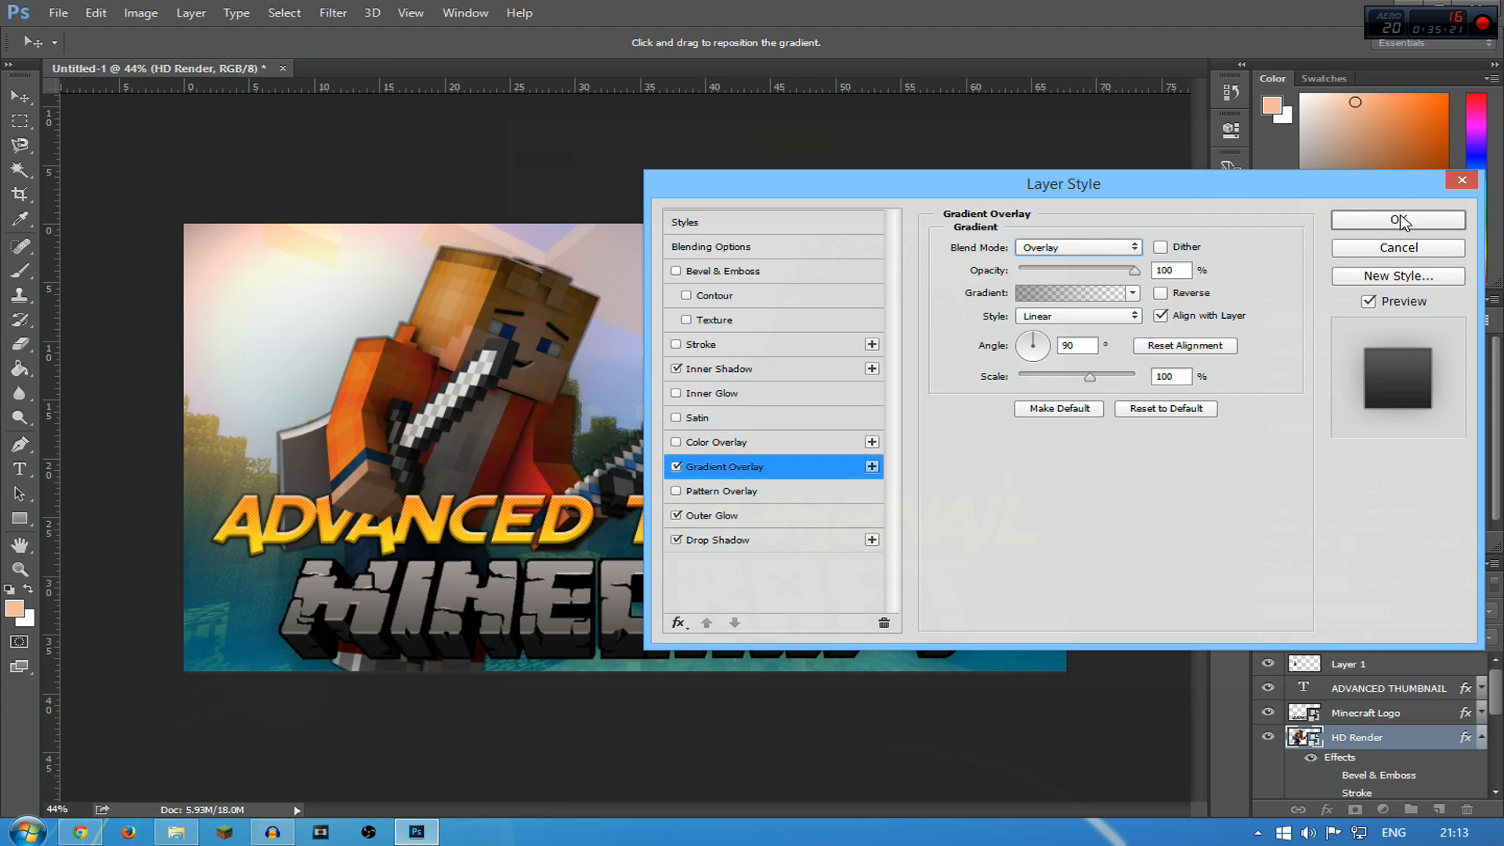
Compare Normal with Overlay for the render's gradient overlay, keep Overlay and apply the layer style
click(1083, 247)
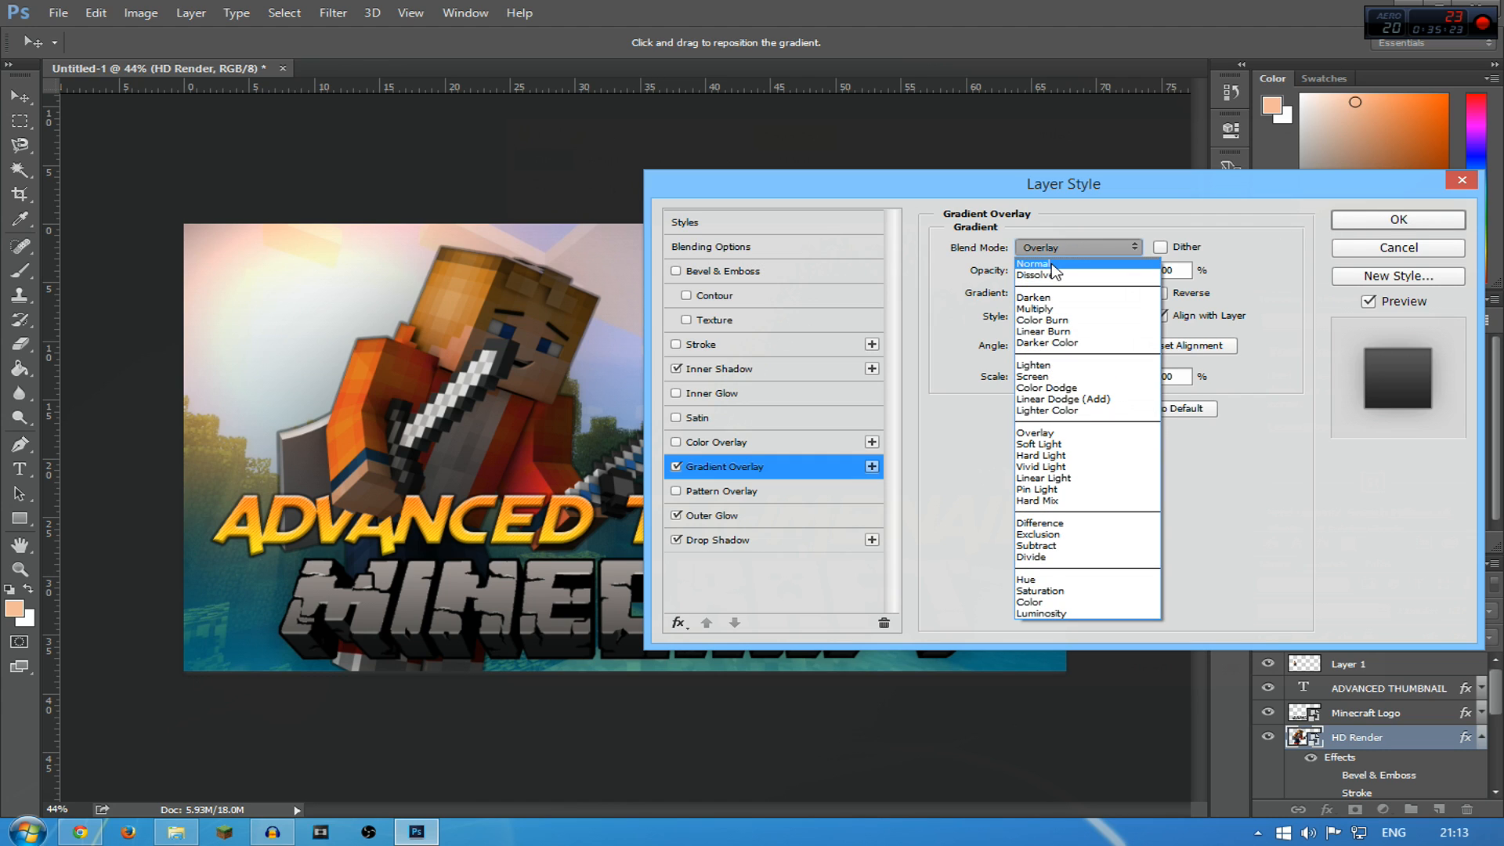
click(1051, 266)
click(1077, 247)
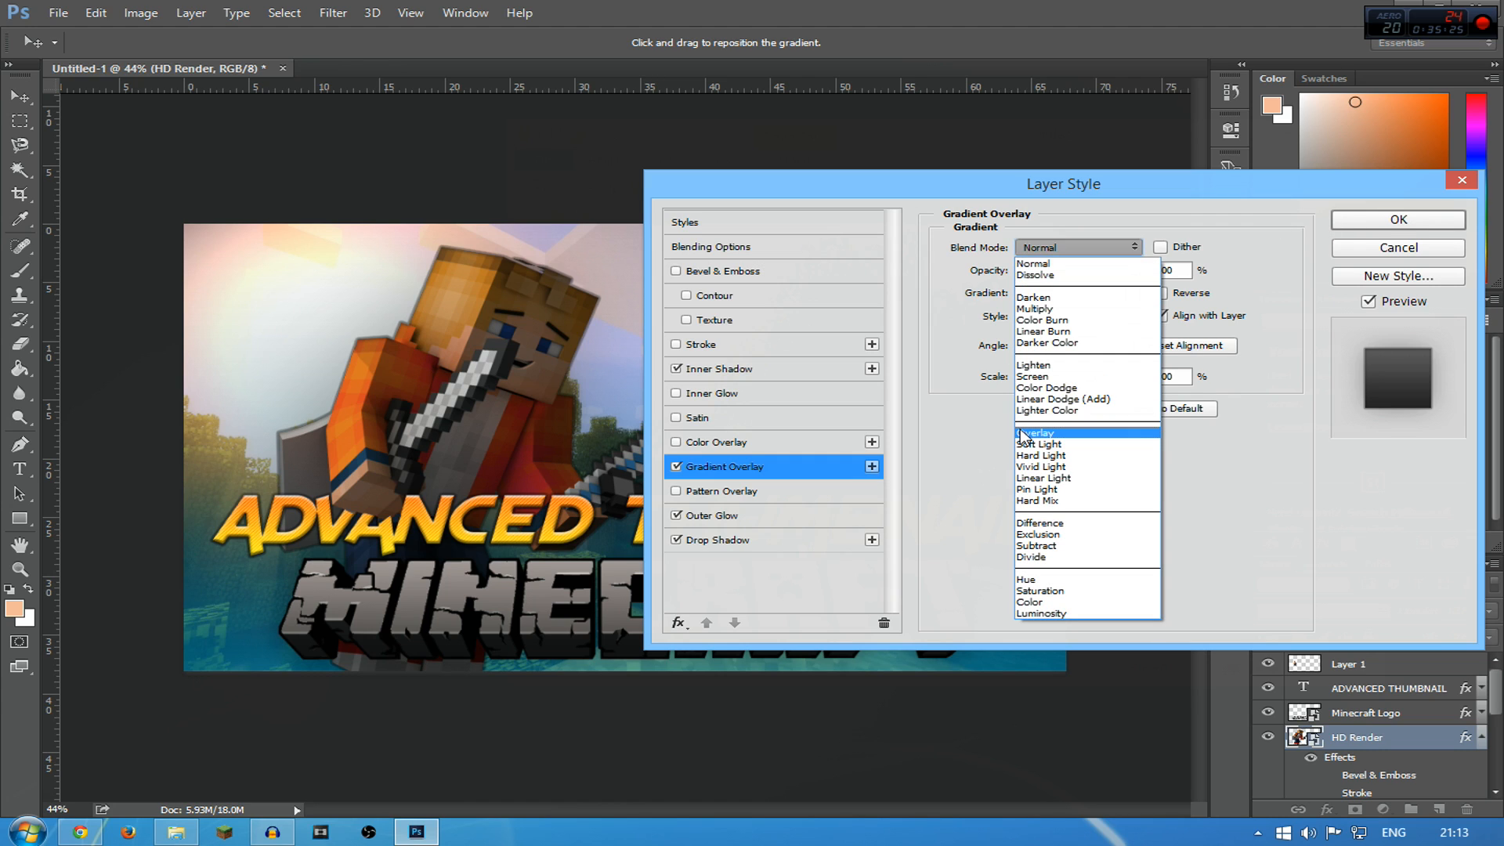
click(1022, 433)
click(1065, 247)
click(1050, 266)
click(1069, 248)
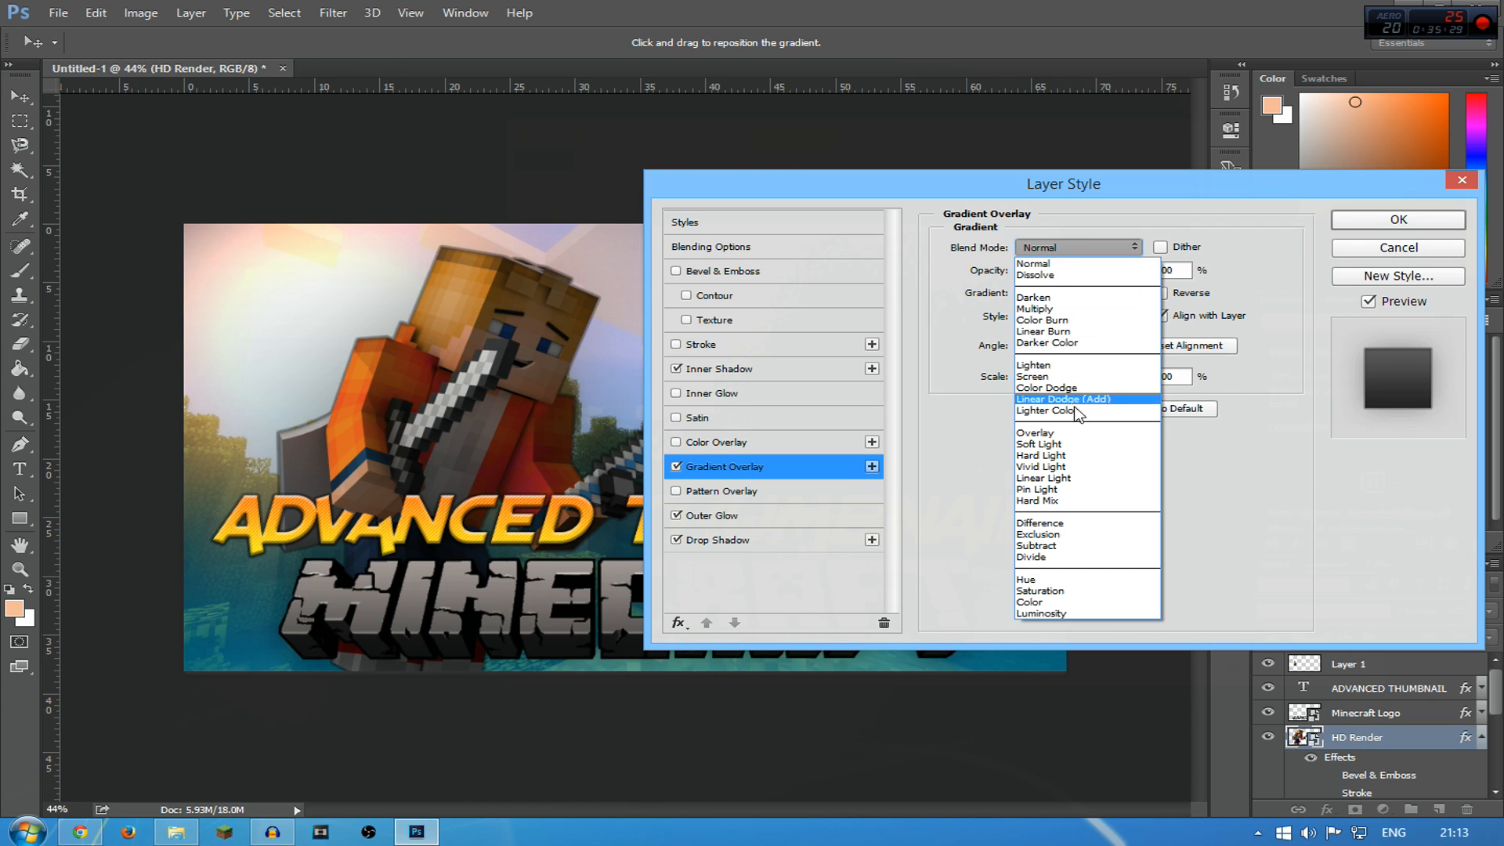
click(1067, 433)
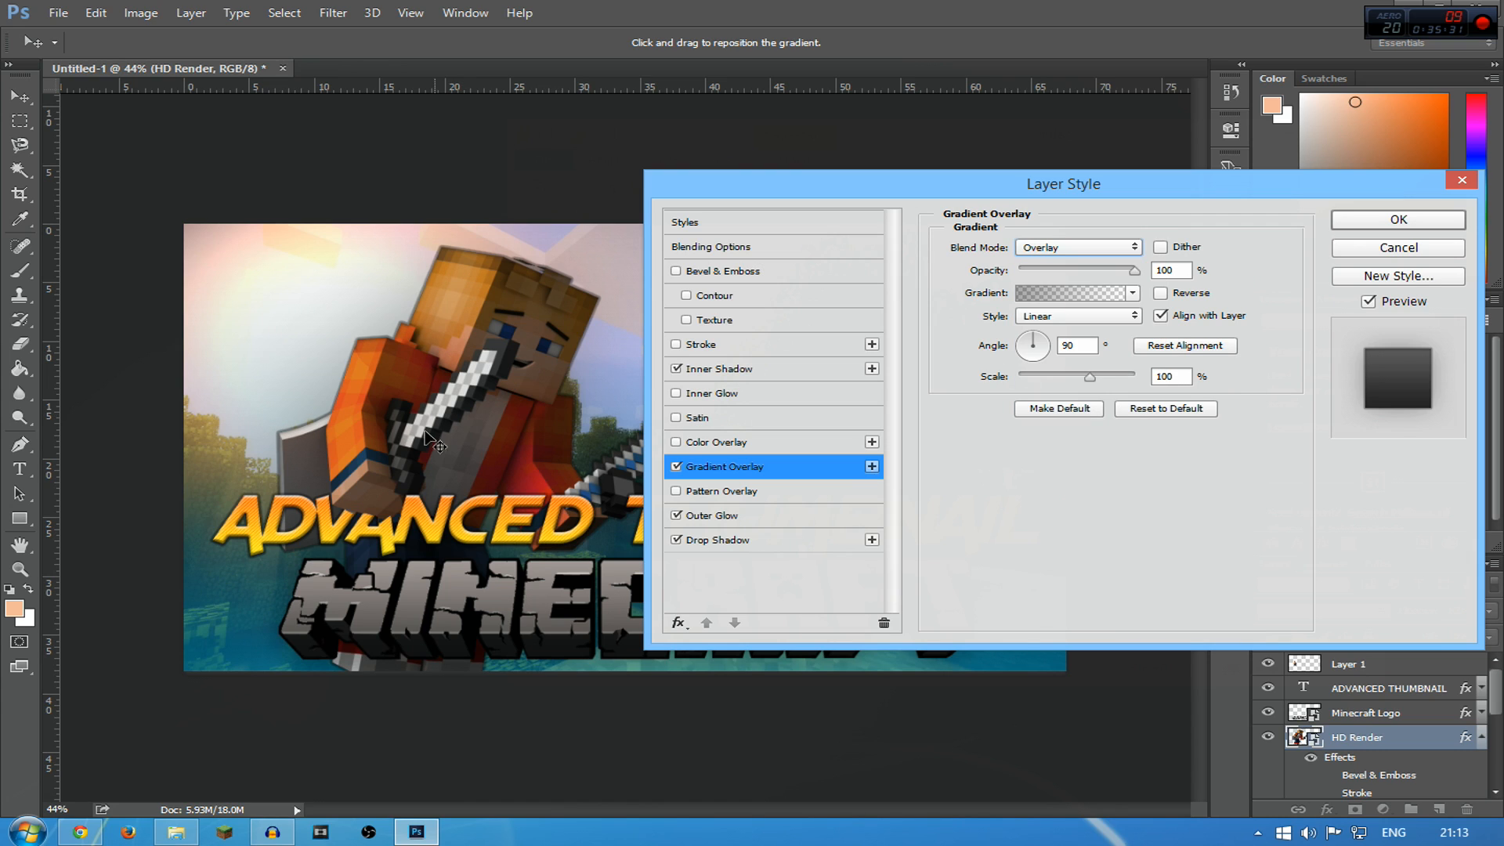
click(1347, 221)
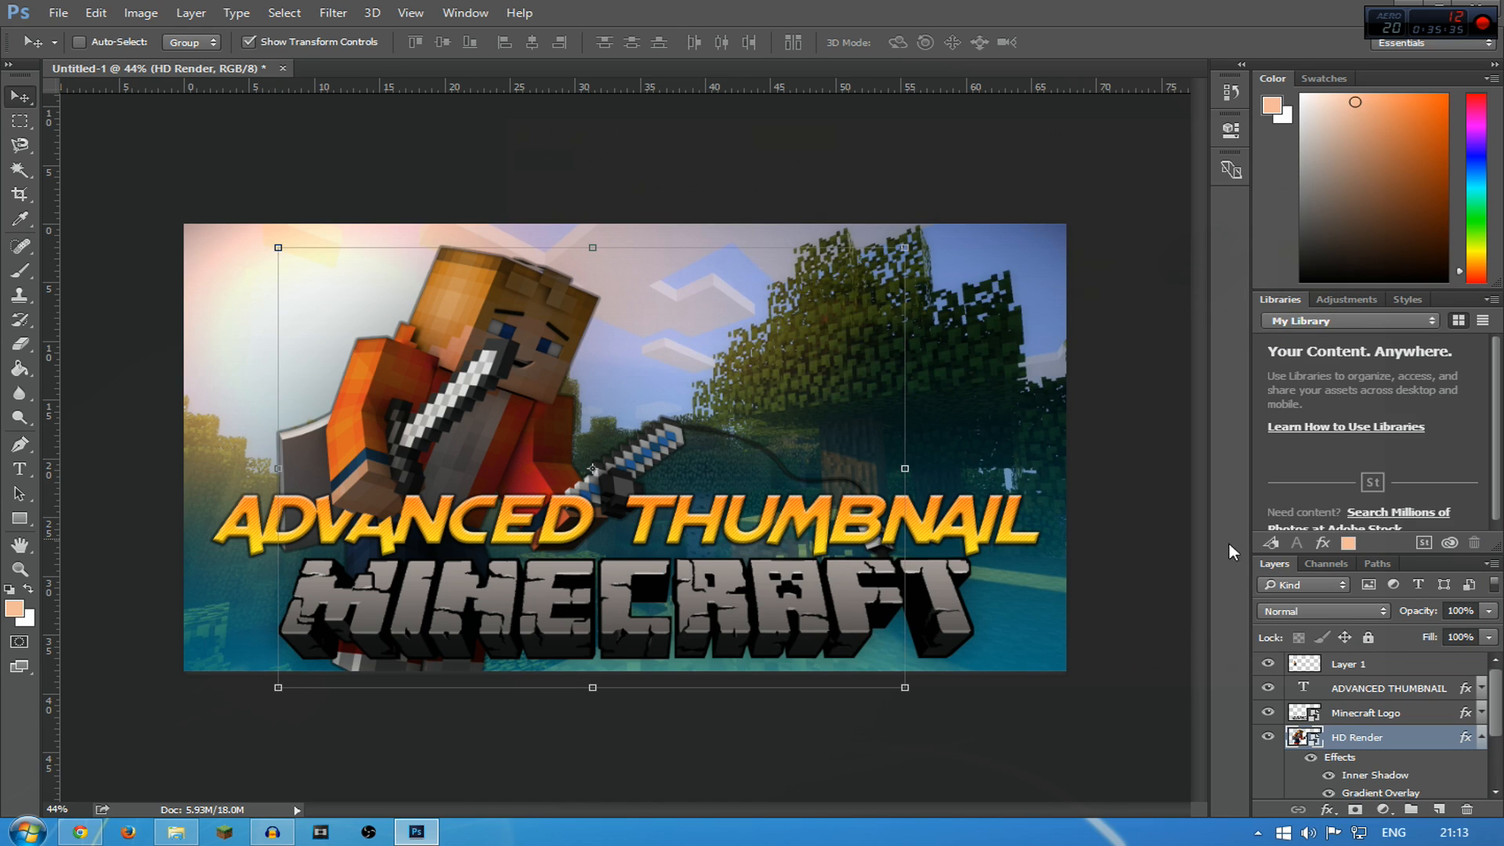
Try enlarging the ADVANCED THUMBNAIL title to 104.35% and shifting it slightly
click(1425, 686)
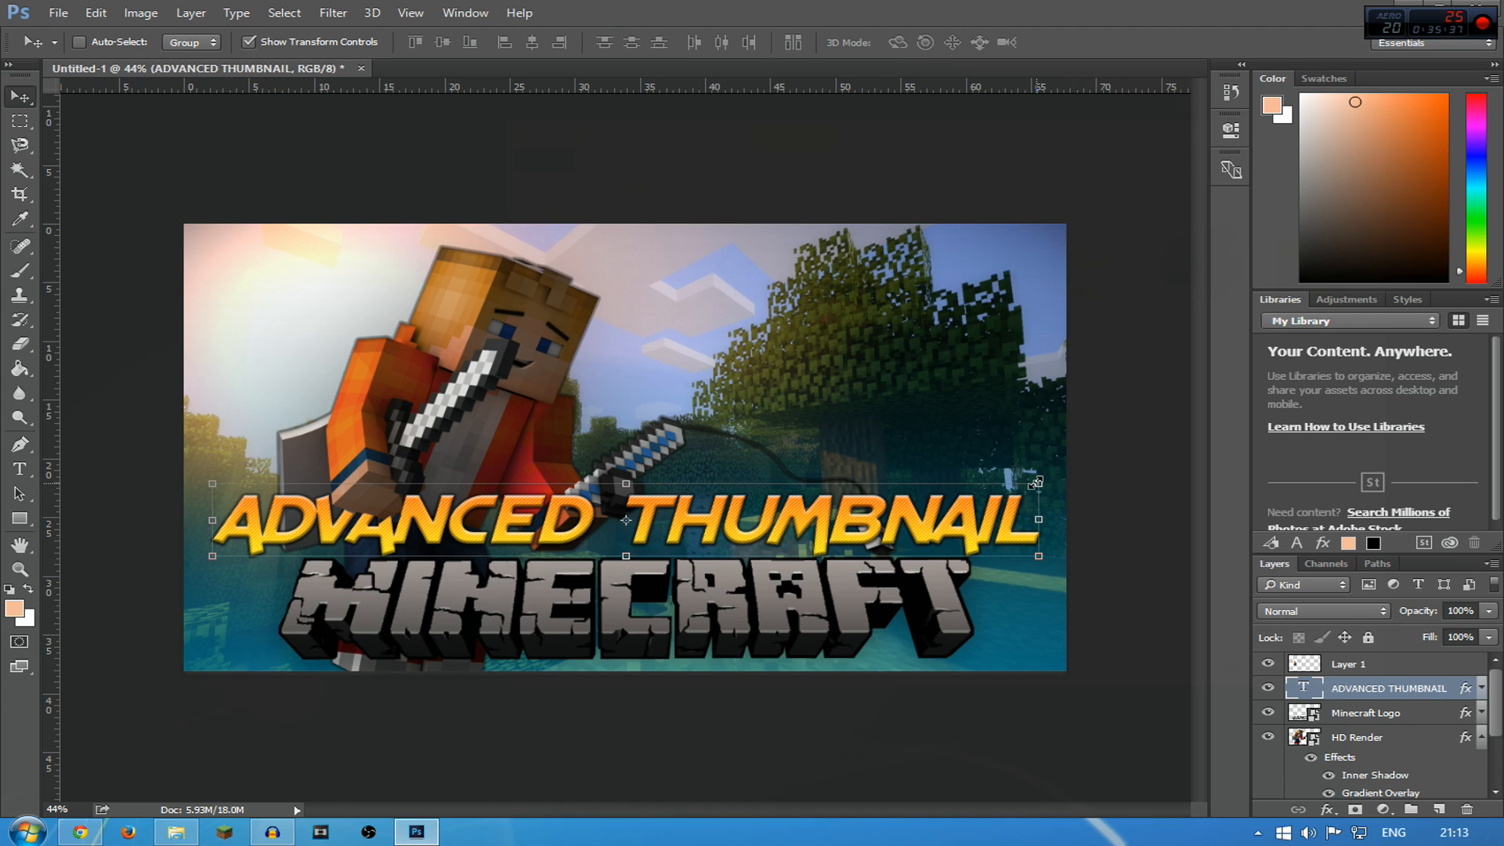
drag(1038, 484, 1071, 465)
drag(968, 504, 963, 499)
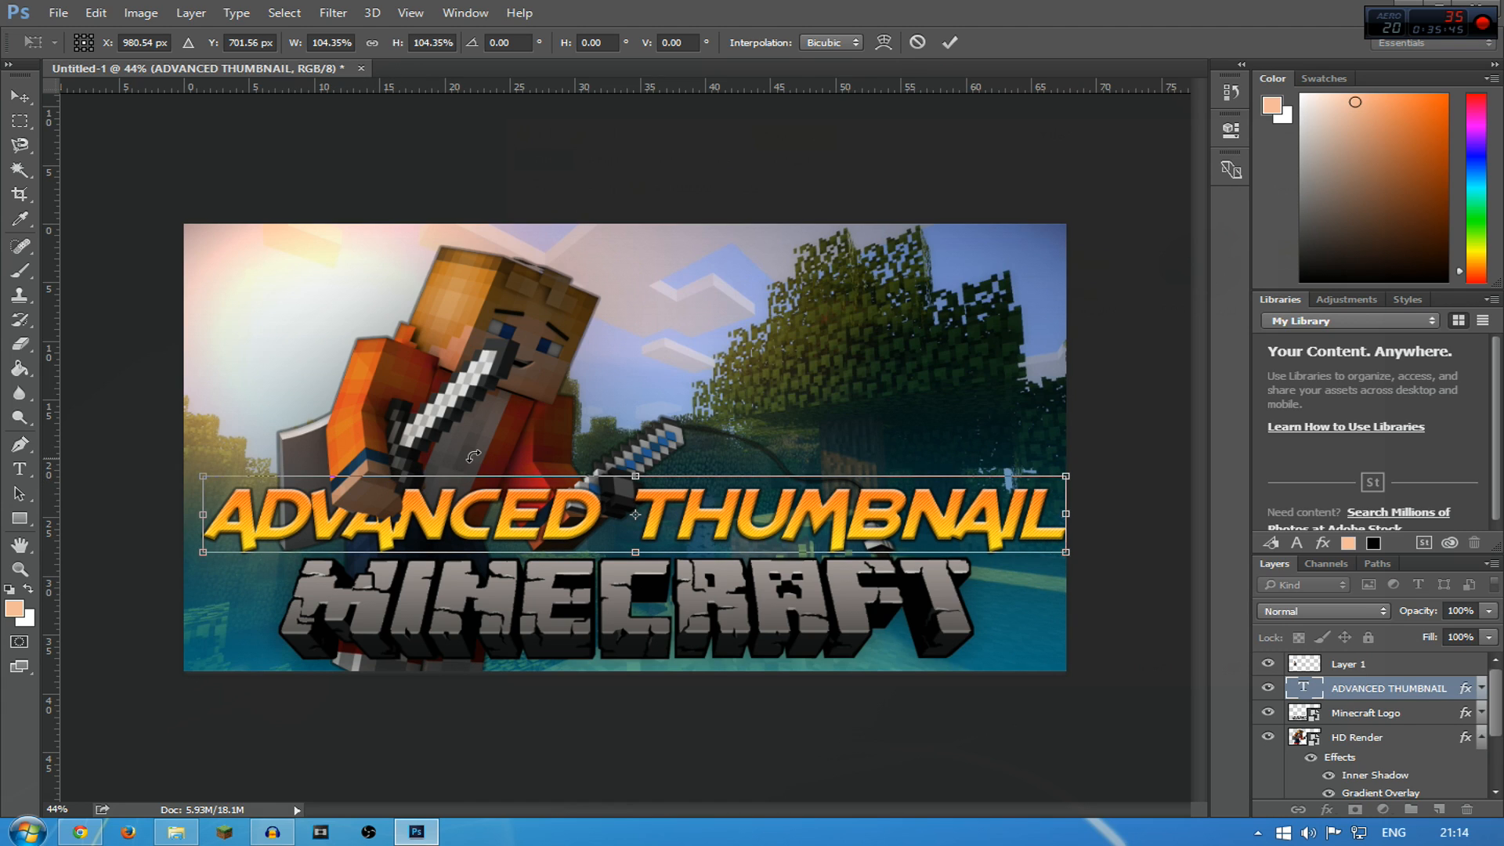
key(Return)
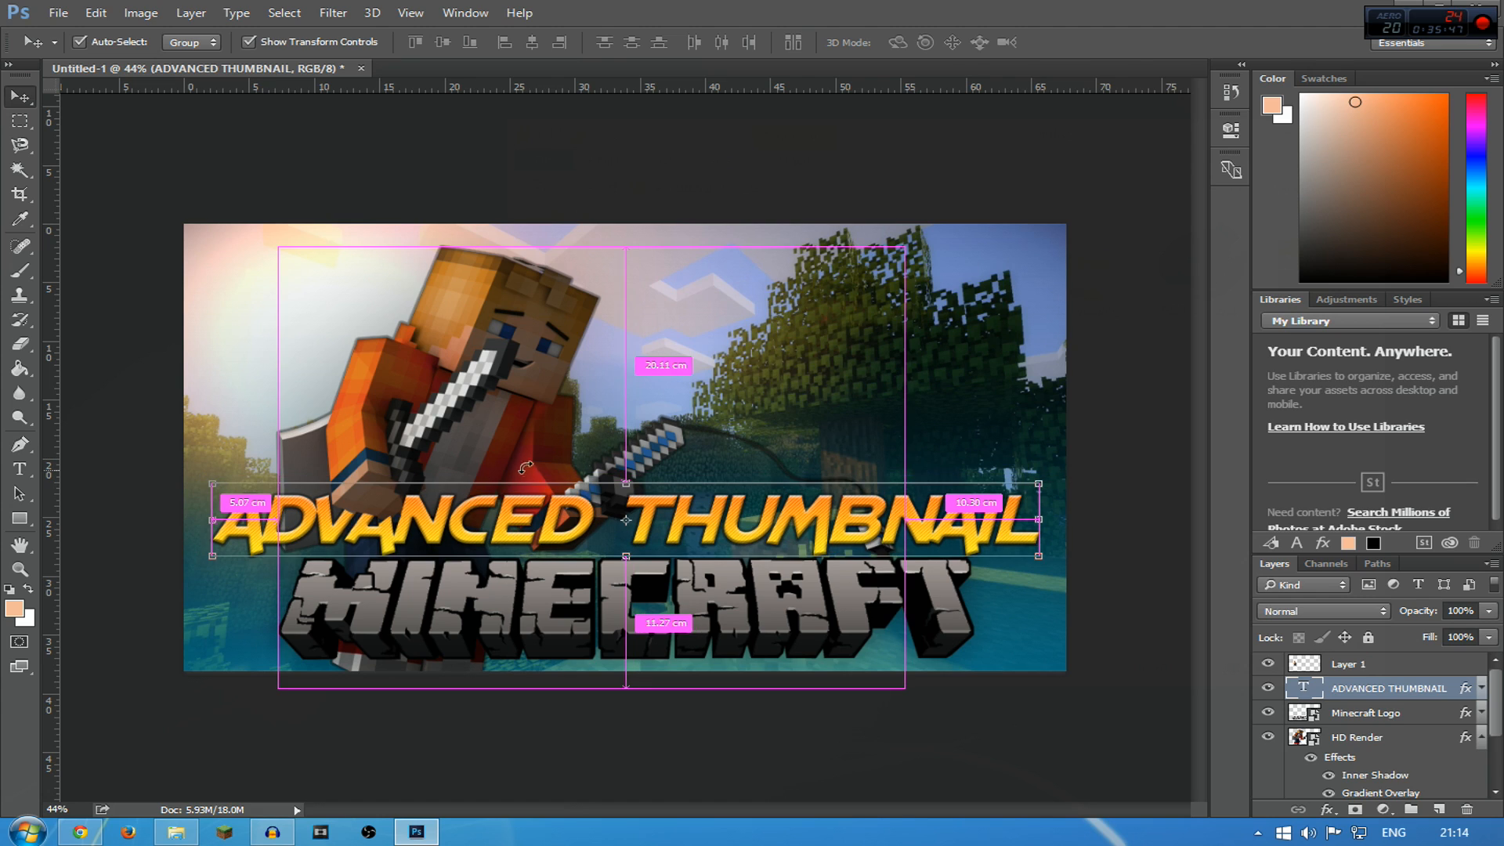
Undo and redo the title's resize to compare both sizes, ending with the enlargement undone
key(ctrl+z)
key(ctrl+z)
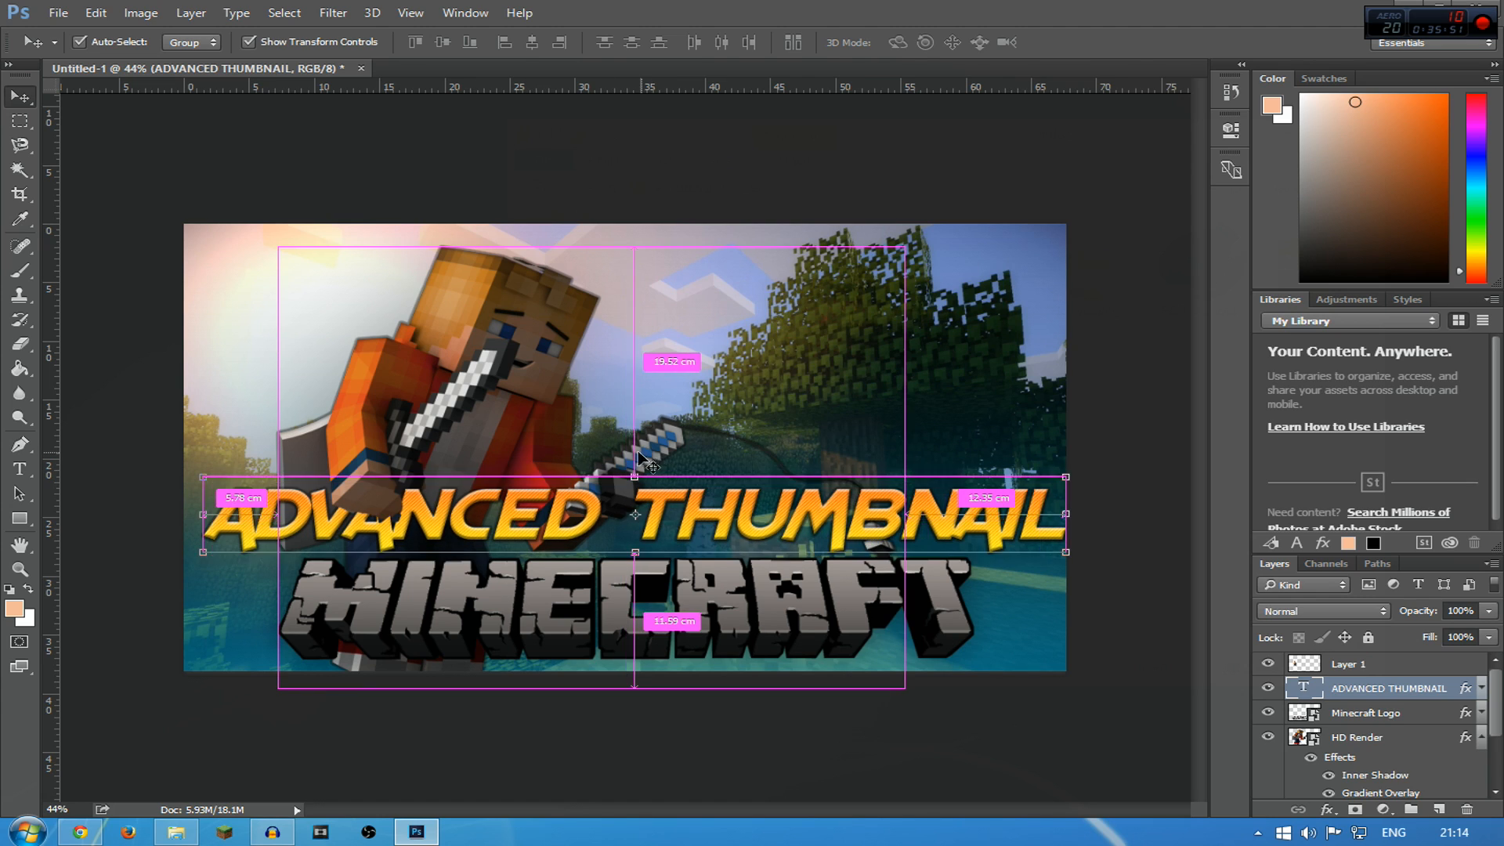
key(ctrl+z)
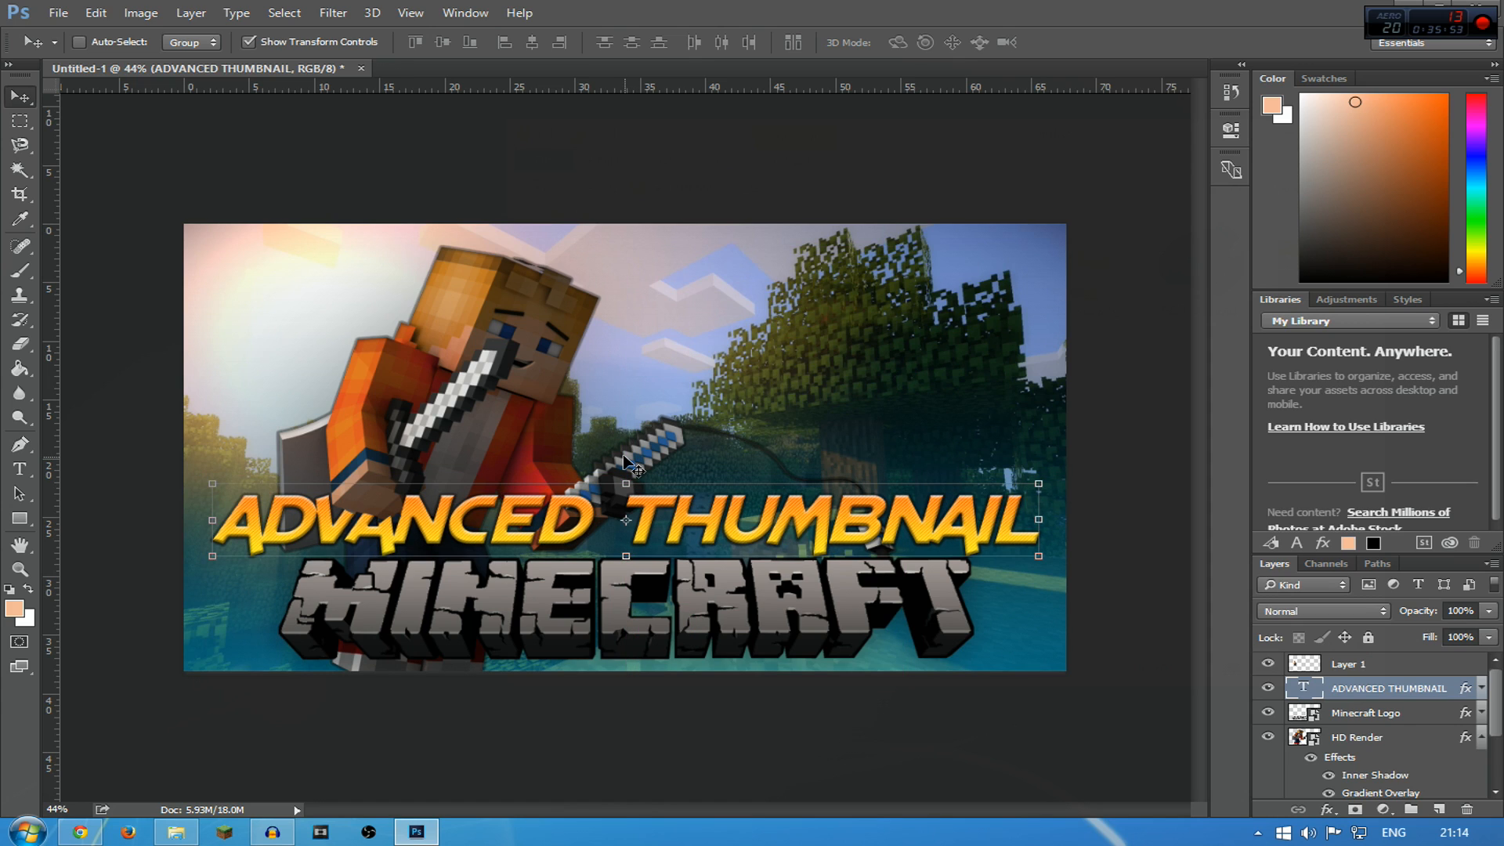
key(ctrl+z)
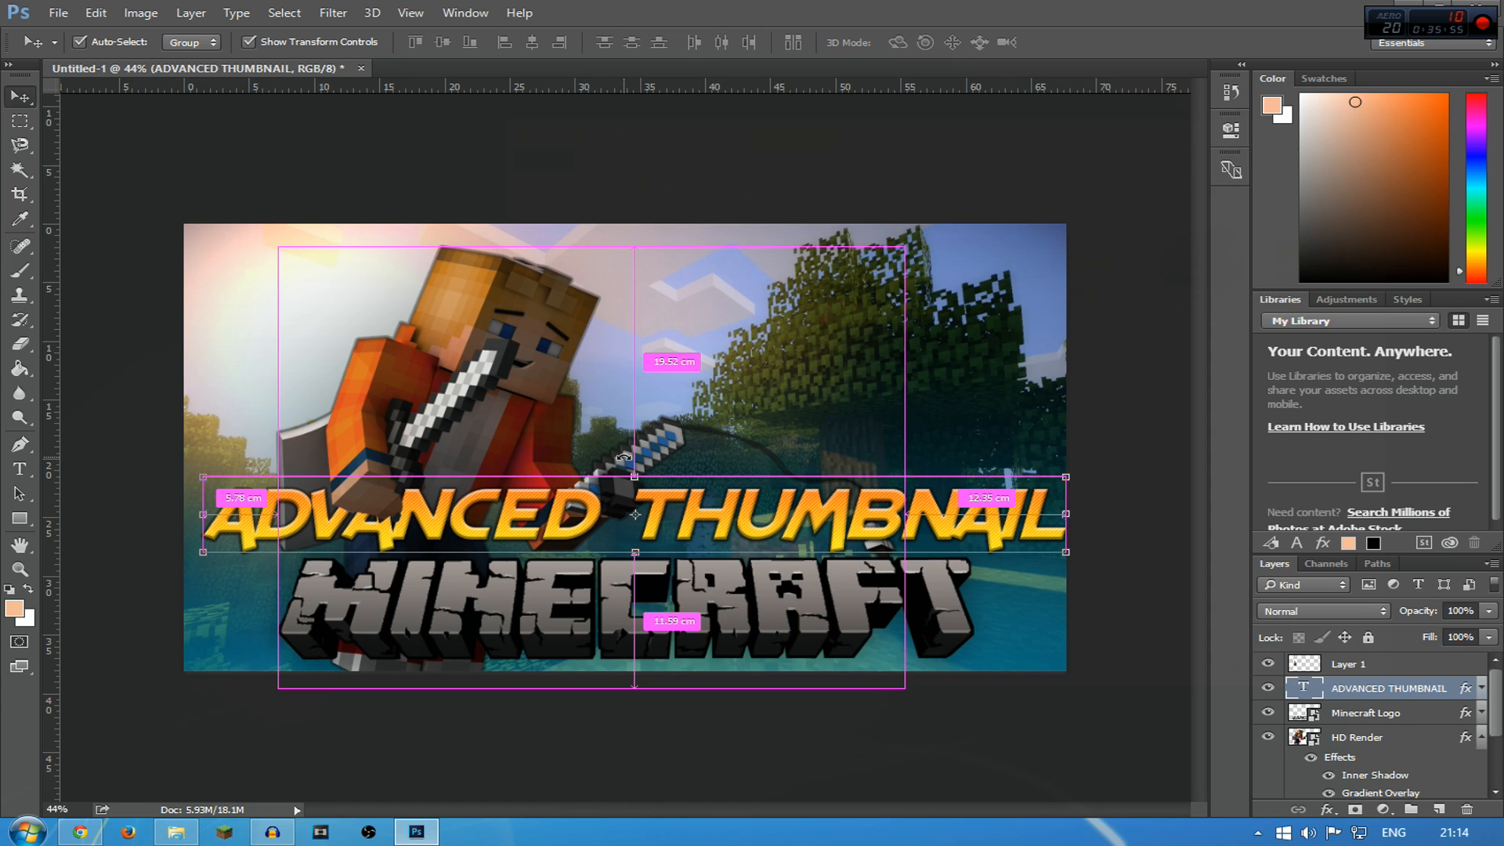
key(ctrl+z)
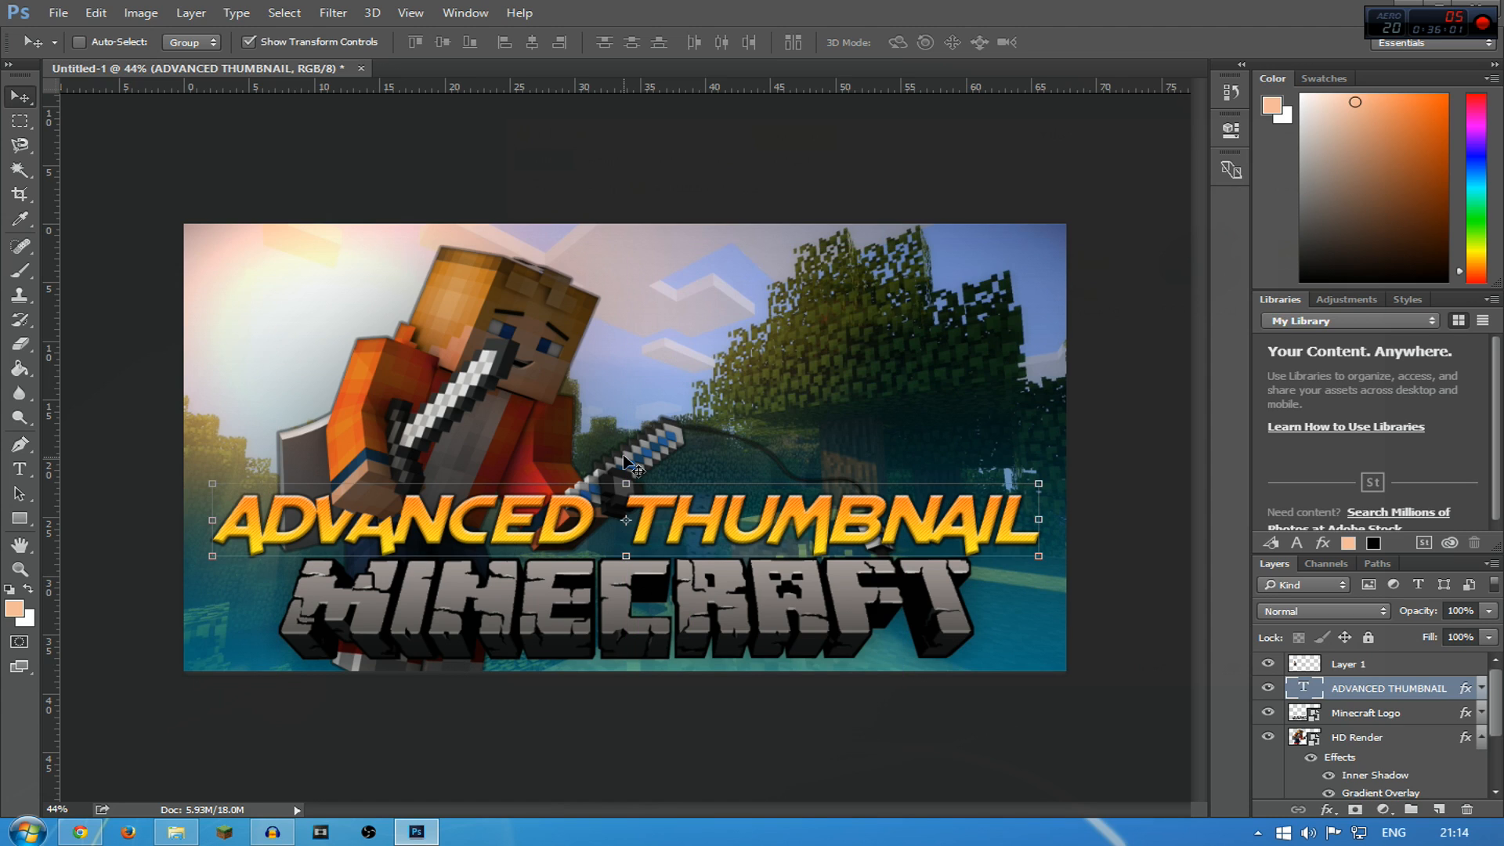
Step back through the recent layer style changes on the render and Minecraft logo, and restore them by stepping forward
key(ctrl+alt+z)
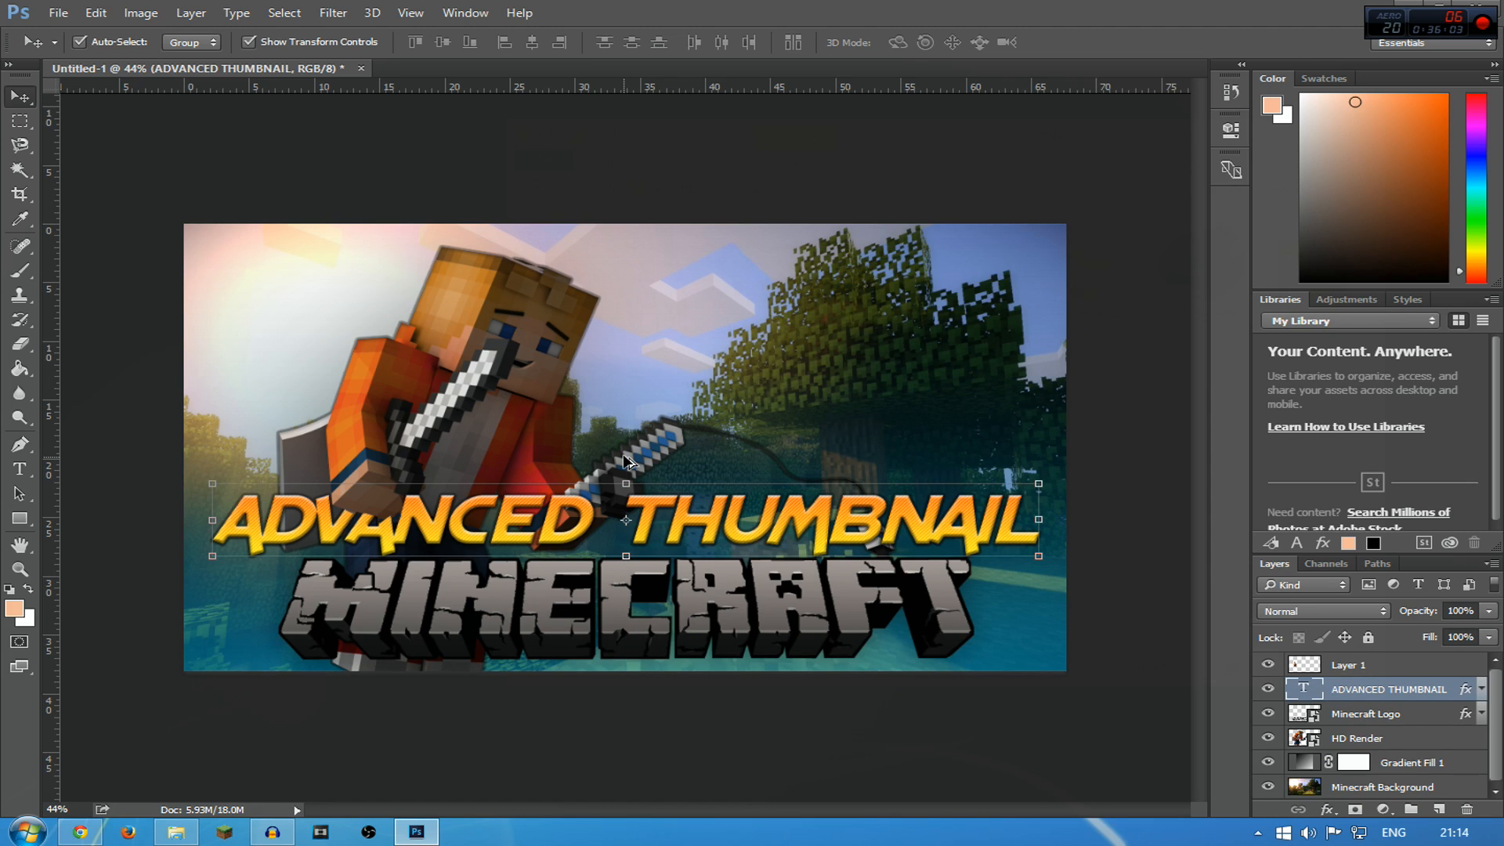
key(ctrl+alt+z)
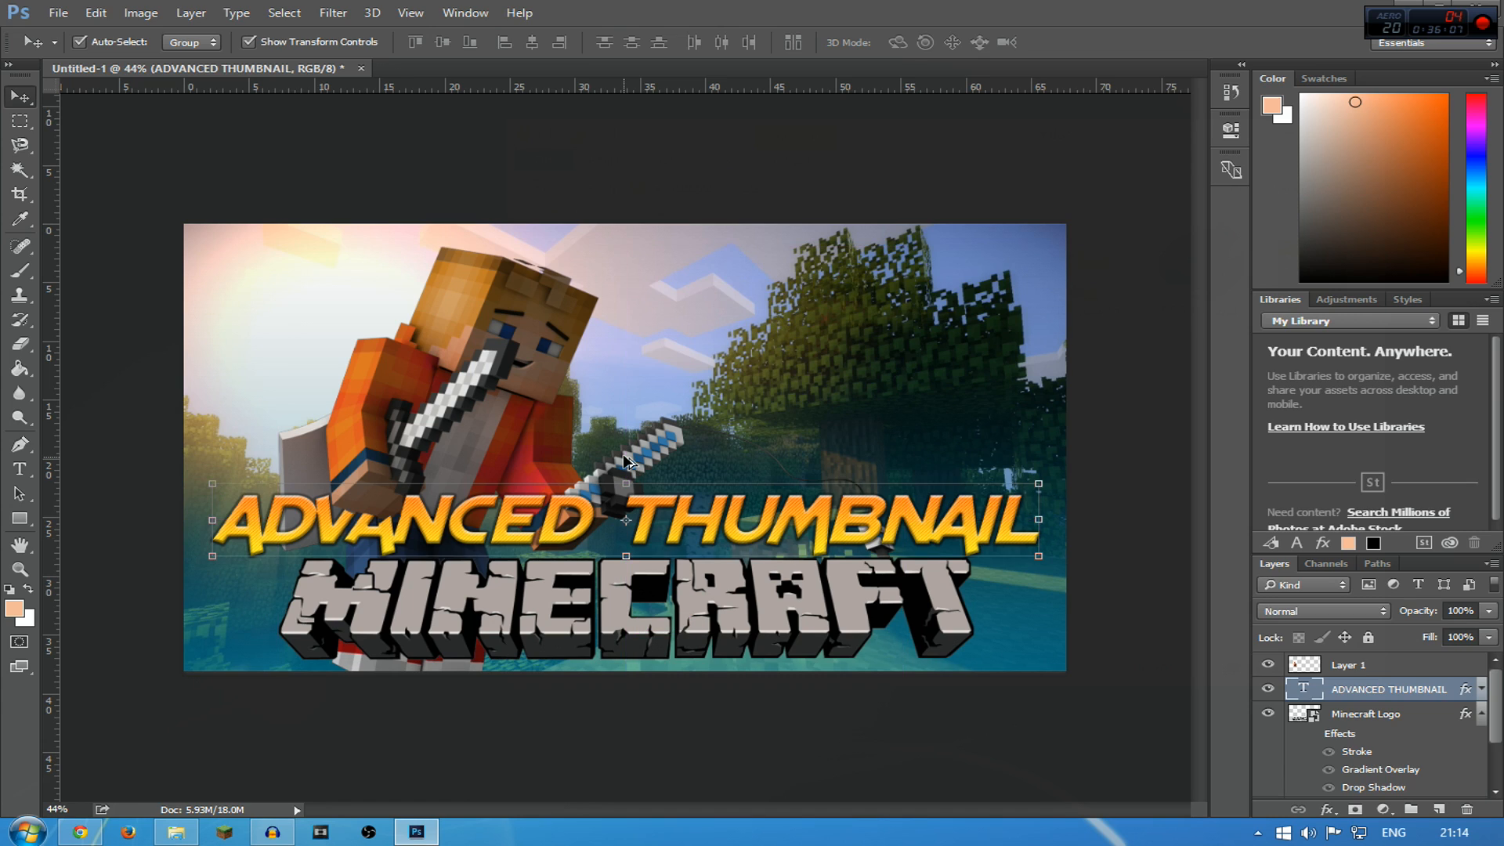
key(ctrl)
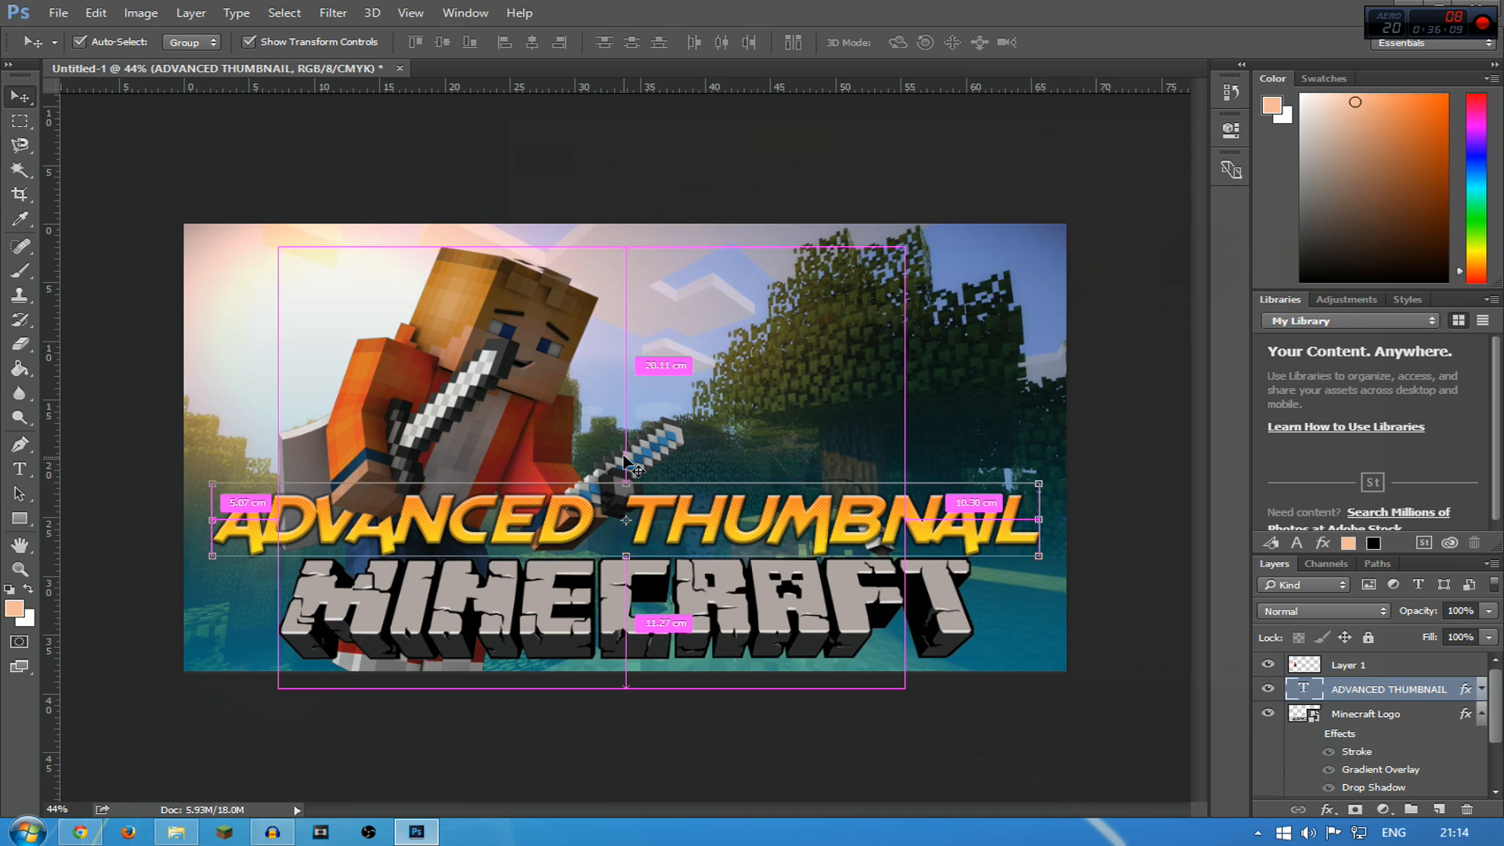
key(ctrl+y)
key(ctrl+y)
key(ctrl+y)
key(ctrl+y)
key(ctrl+y)
key(ctrl+y)
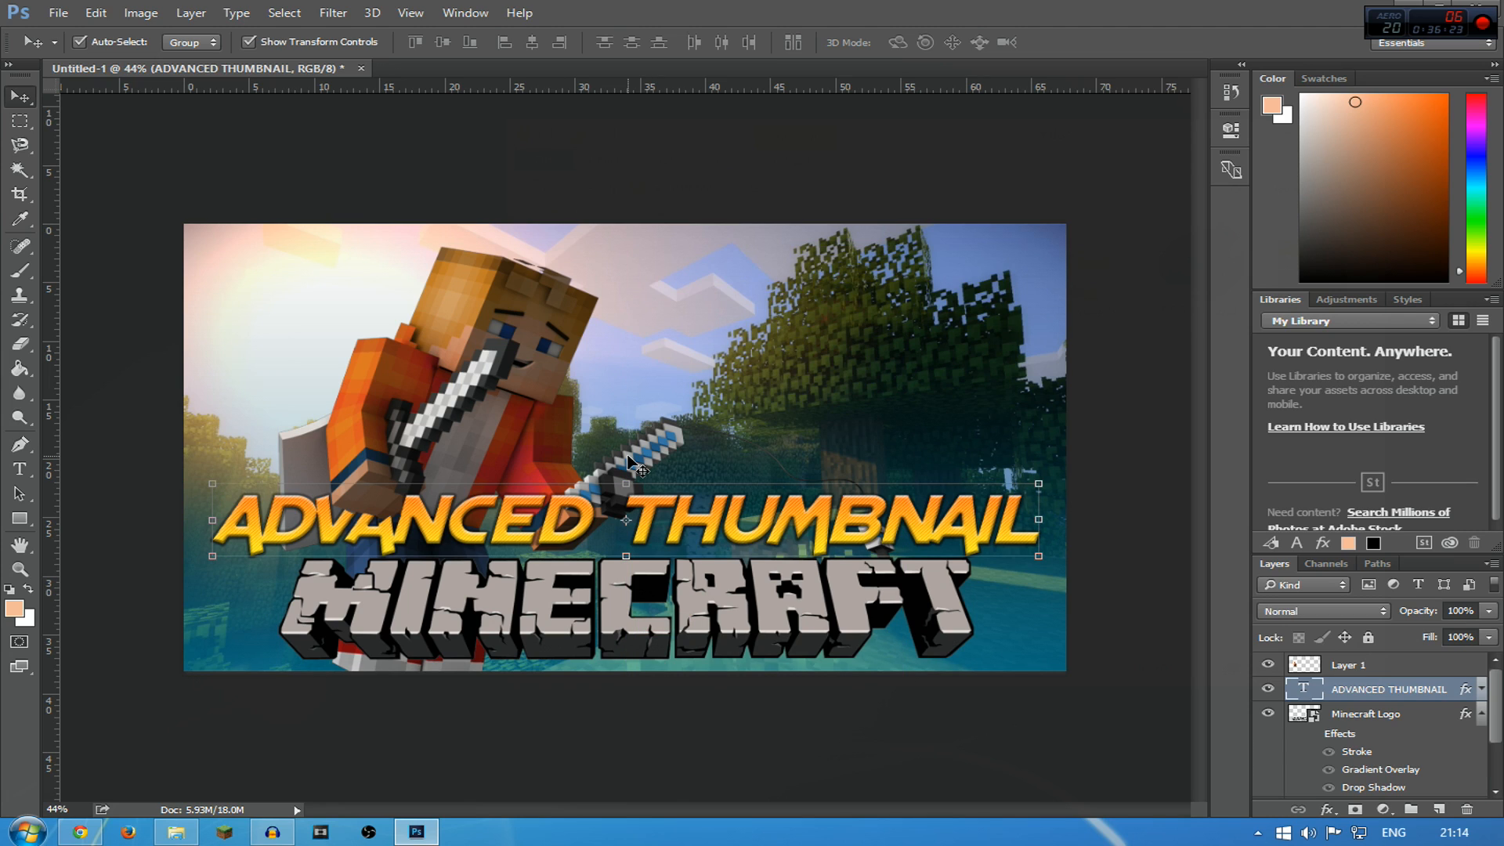
key(ctrl+shift+z)
key(ctrl+shift+z)
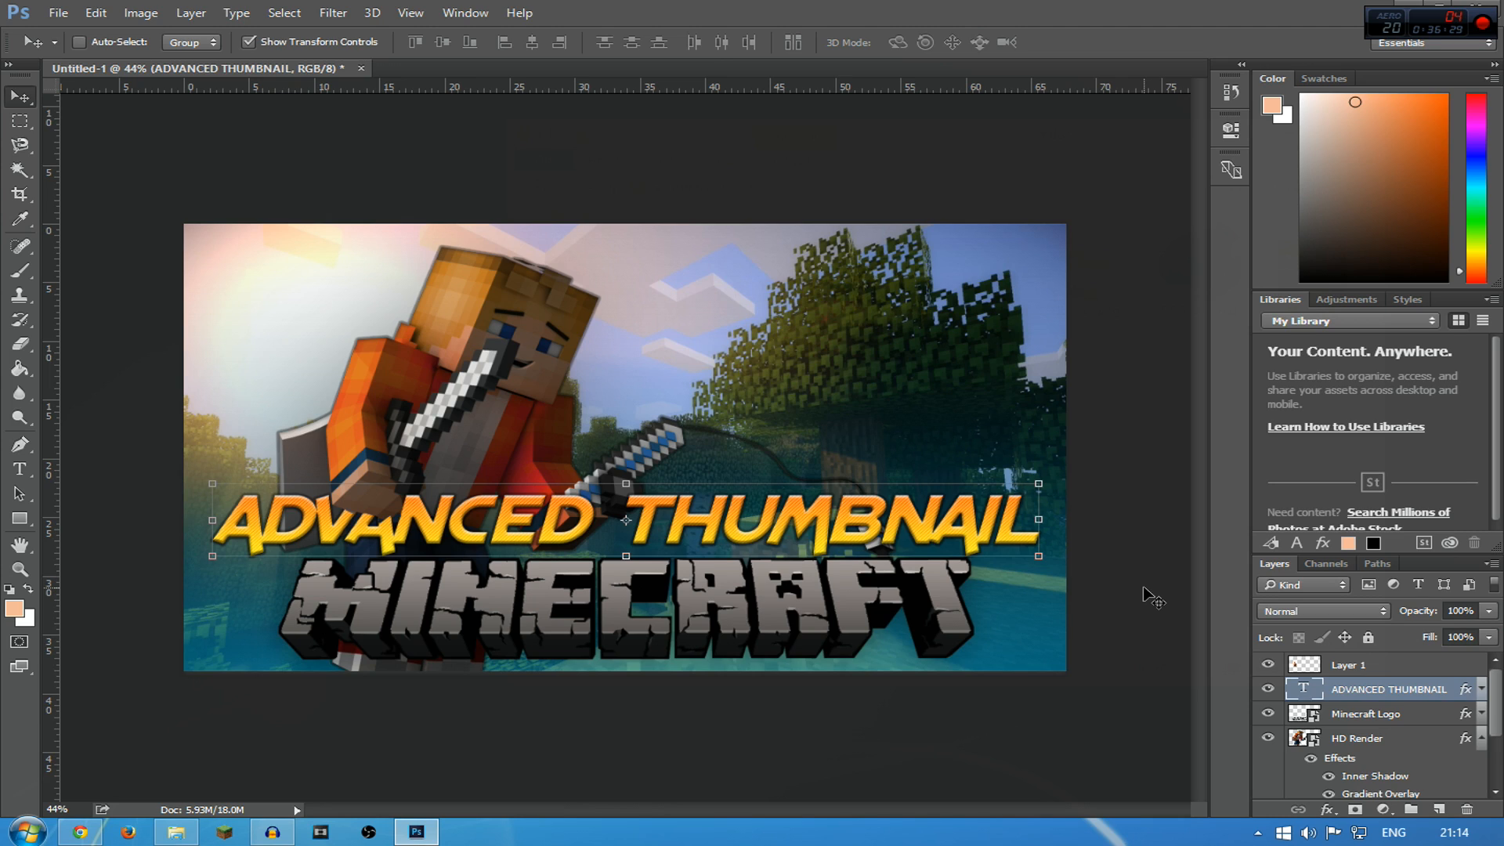
click(263, 46)
click(265, 46)
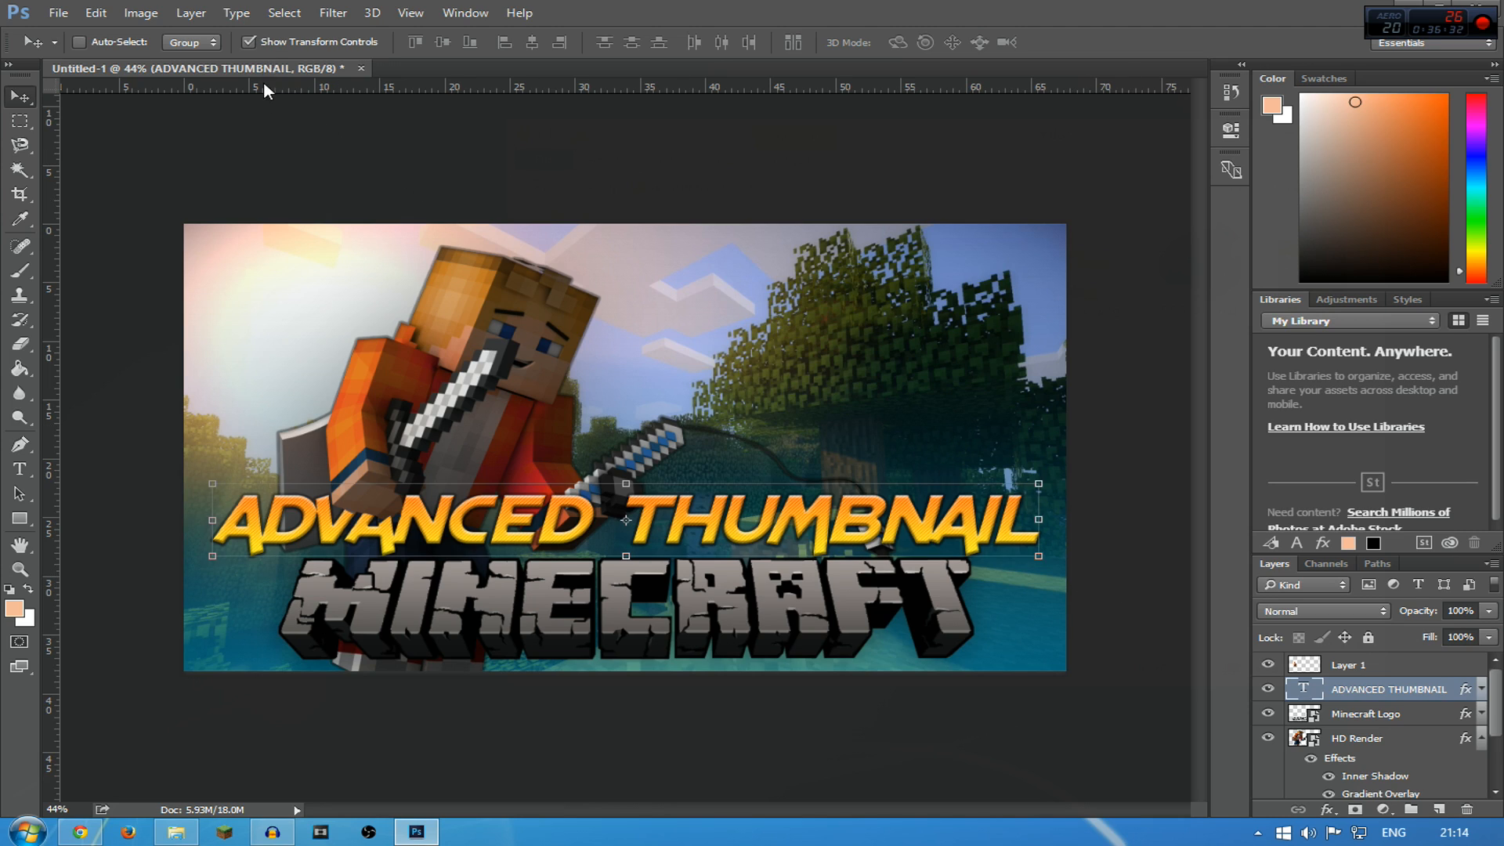
Switch to the browser, look over the dafont.com home page and open the Dingbats > Fantastic font category
click(80, 832)
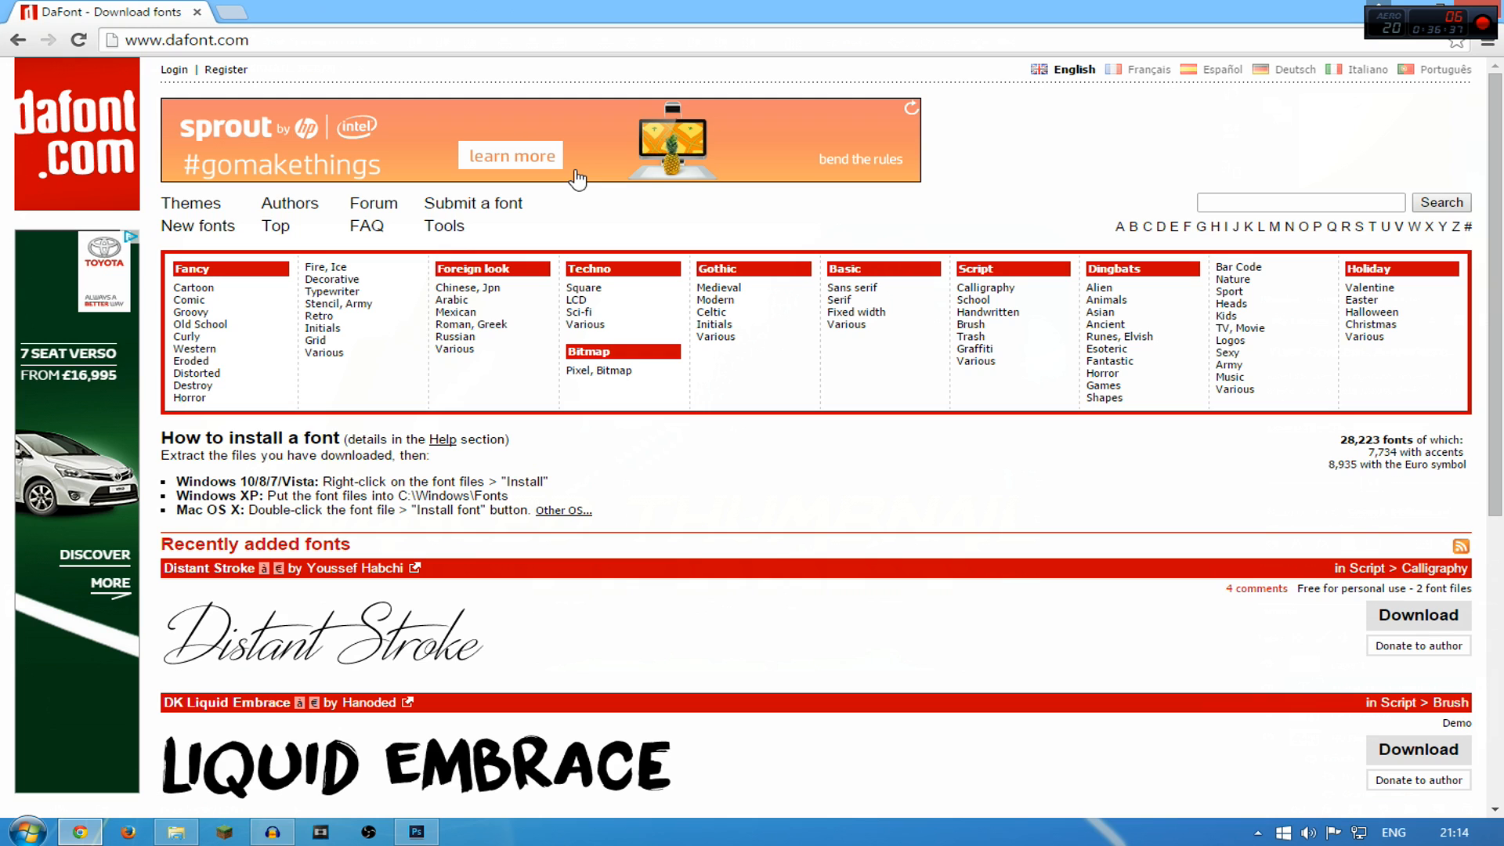
click(155, 34)
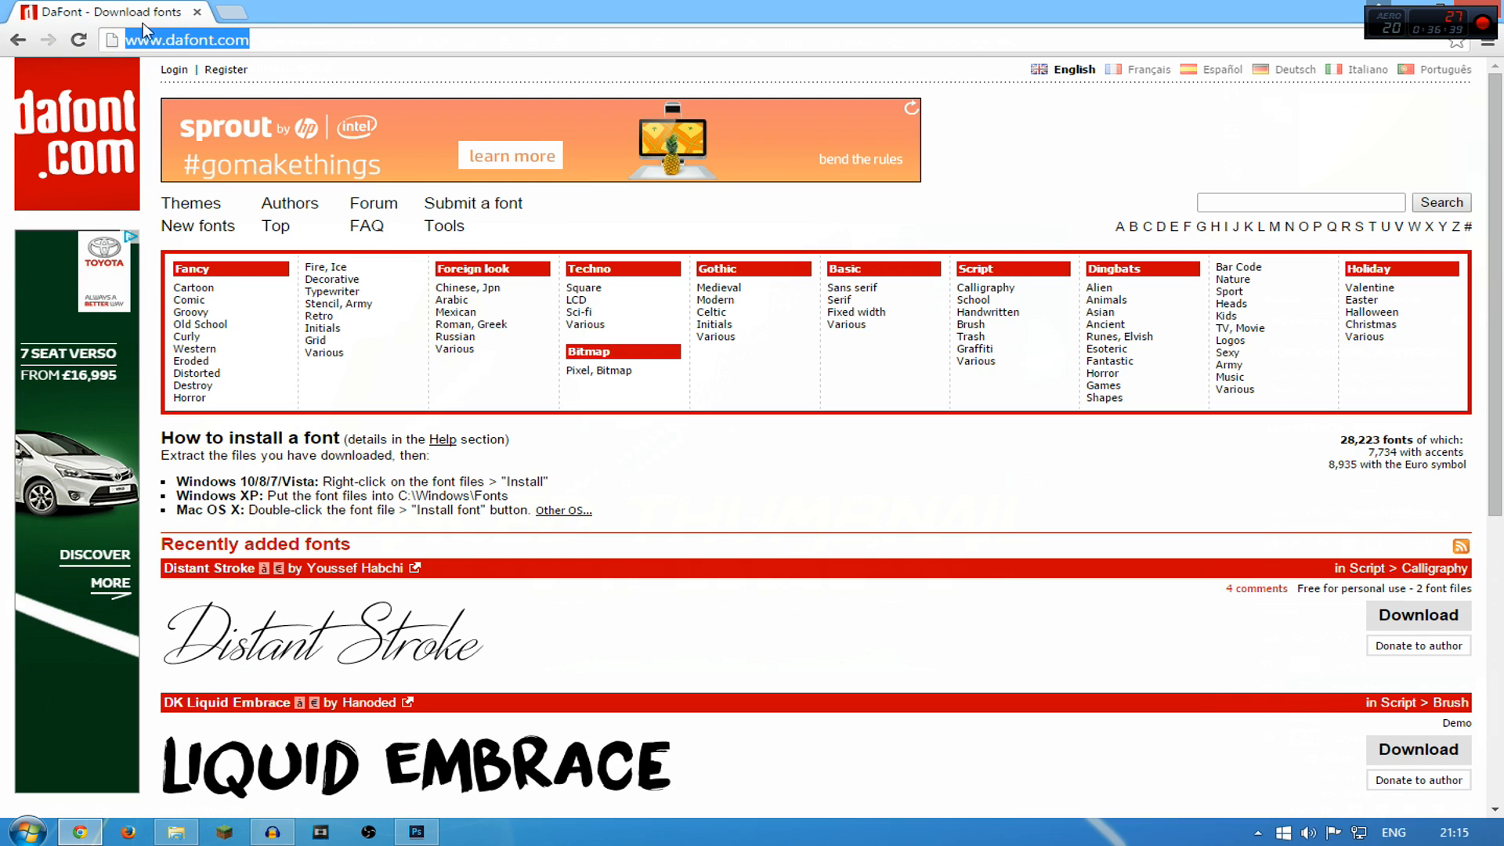
scroll(580, 362, down, 3)
scroll(1306, 354, down, 4)
drag(1496, 404, 1500, 231)
click(1136, 202)
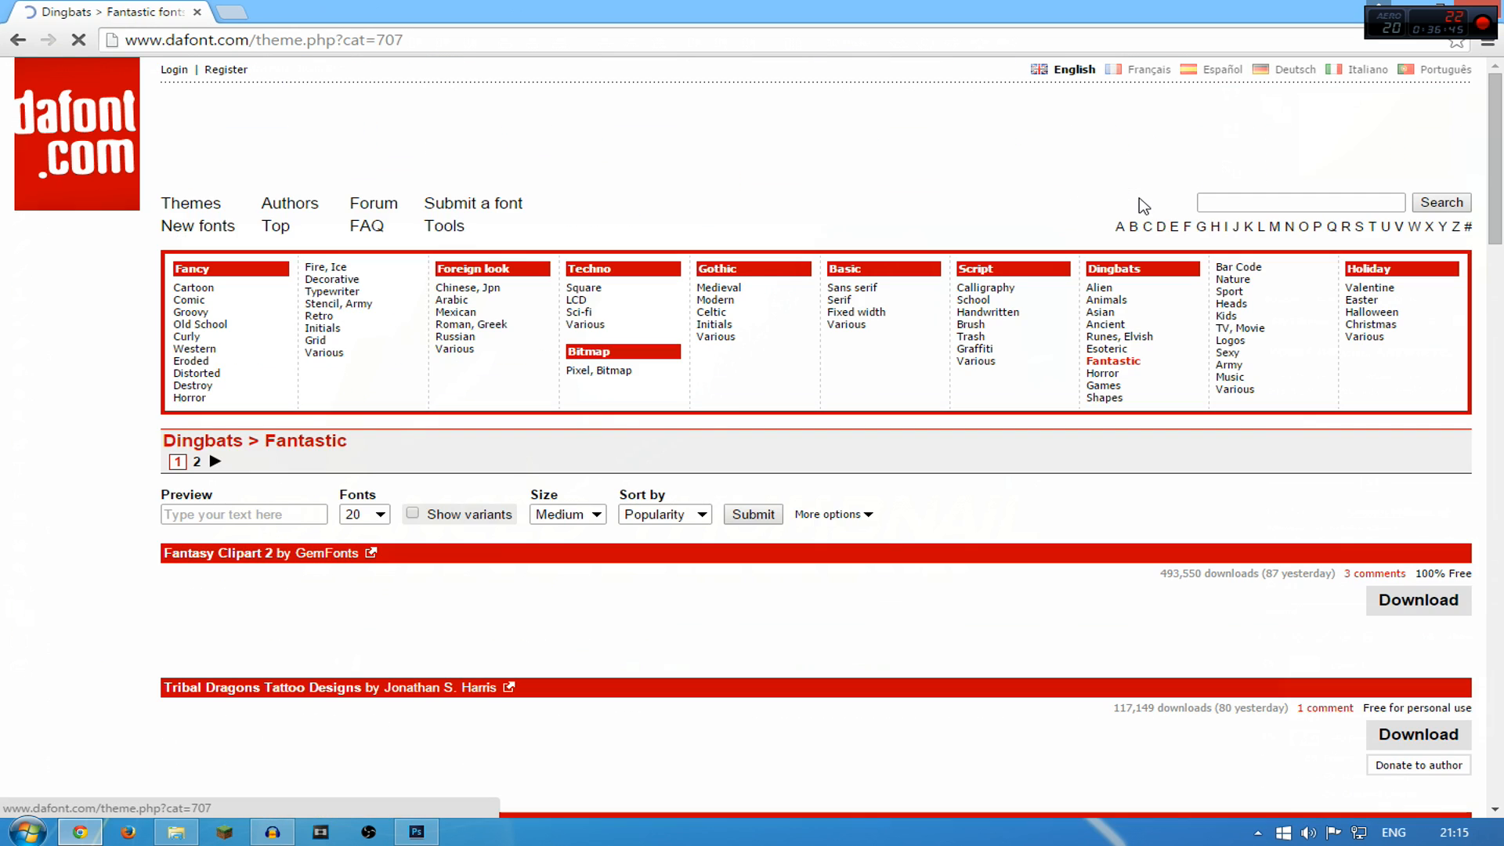
Open the Gothic > Various font category and look through its fonts
click(717, 336)
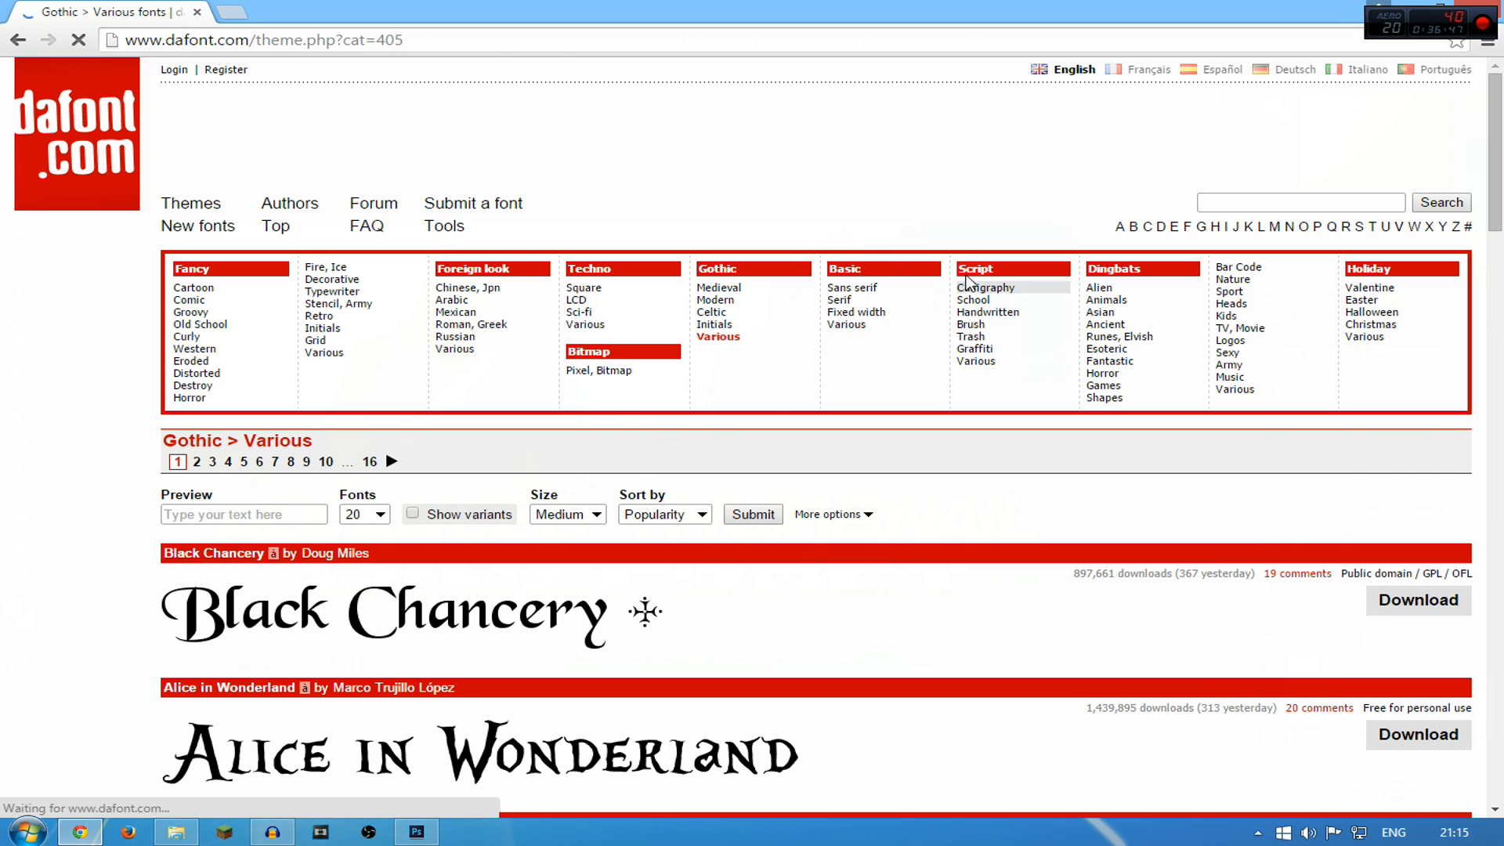
scroll(873, 318, down, 5)
scroll(878, 327, down, 4)
scroll(878, 327, up, 8)
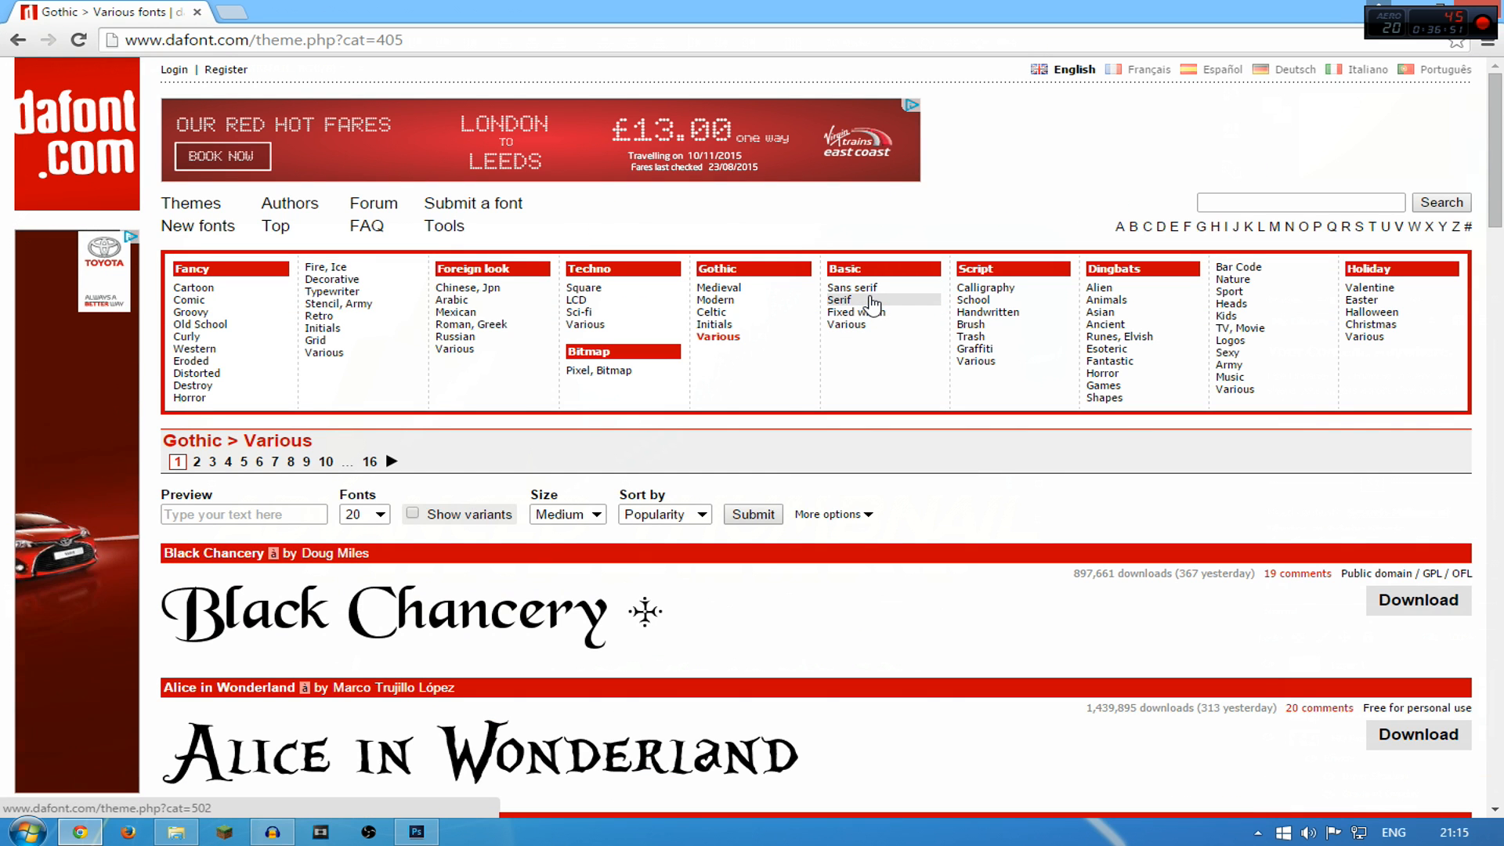
Open the Basic > Serif font category and look through its fonts
click(839, 300)
scroll(881, 357, down, 5)
scroll(869, 344, down, 4)
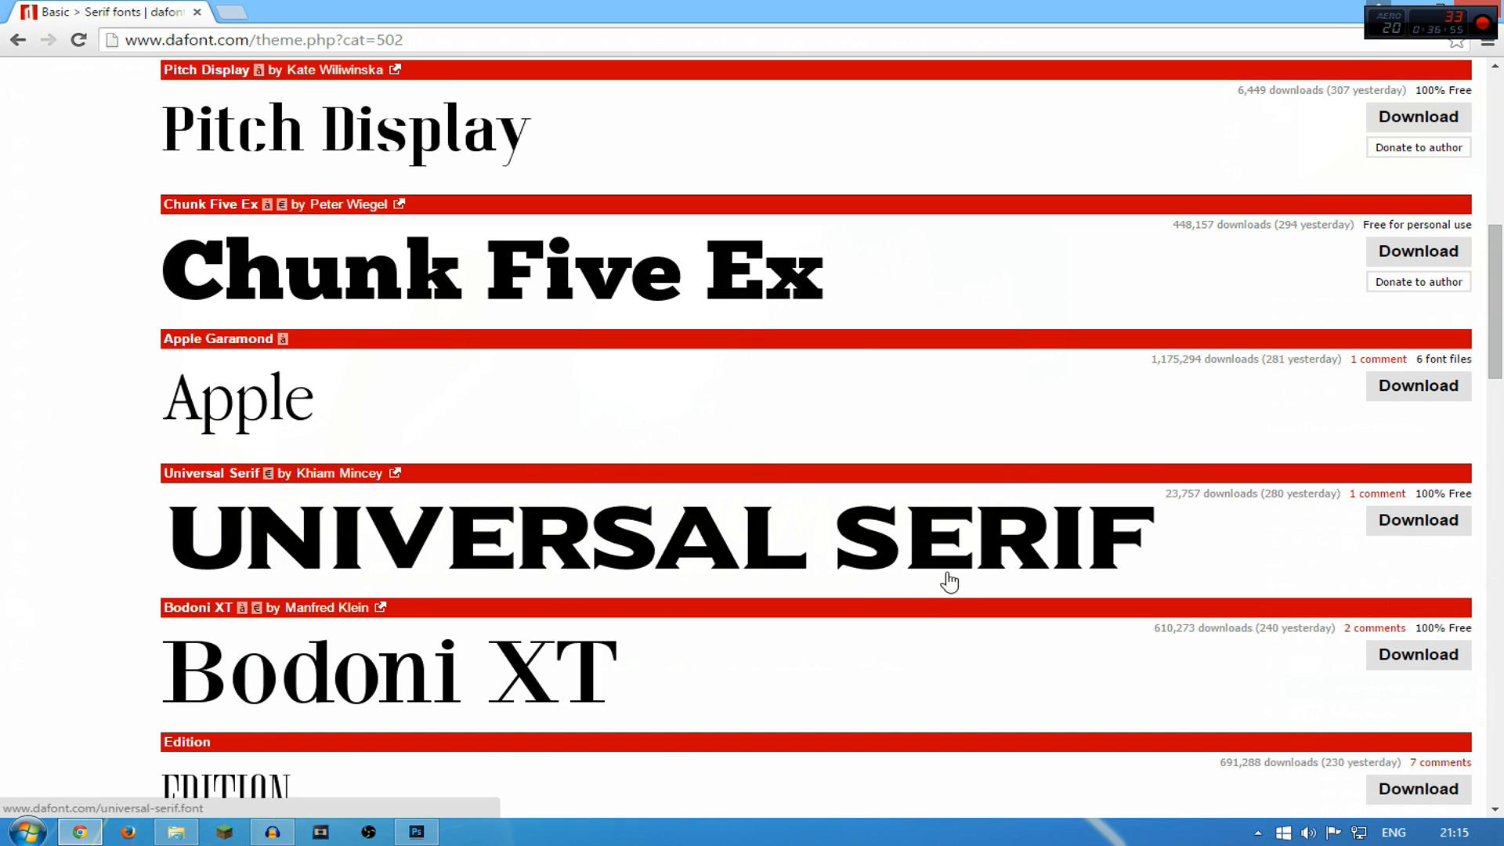
scroll(1131, 520, down, 5)
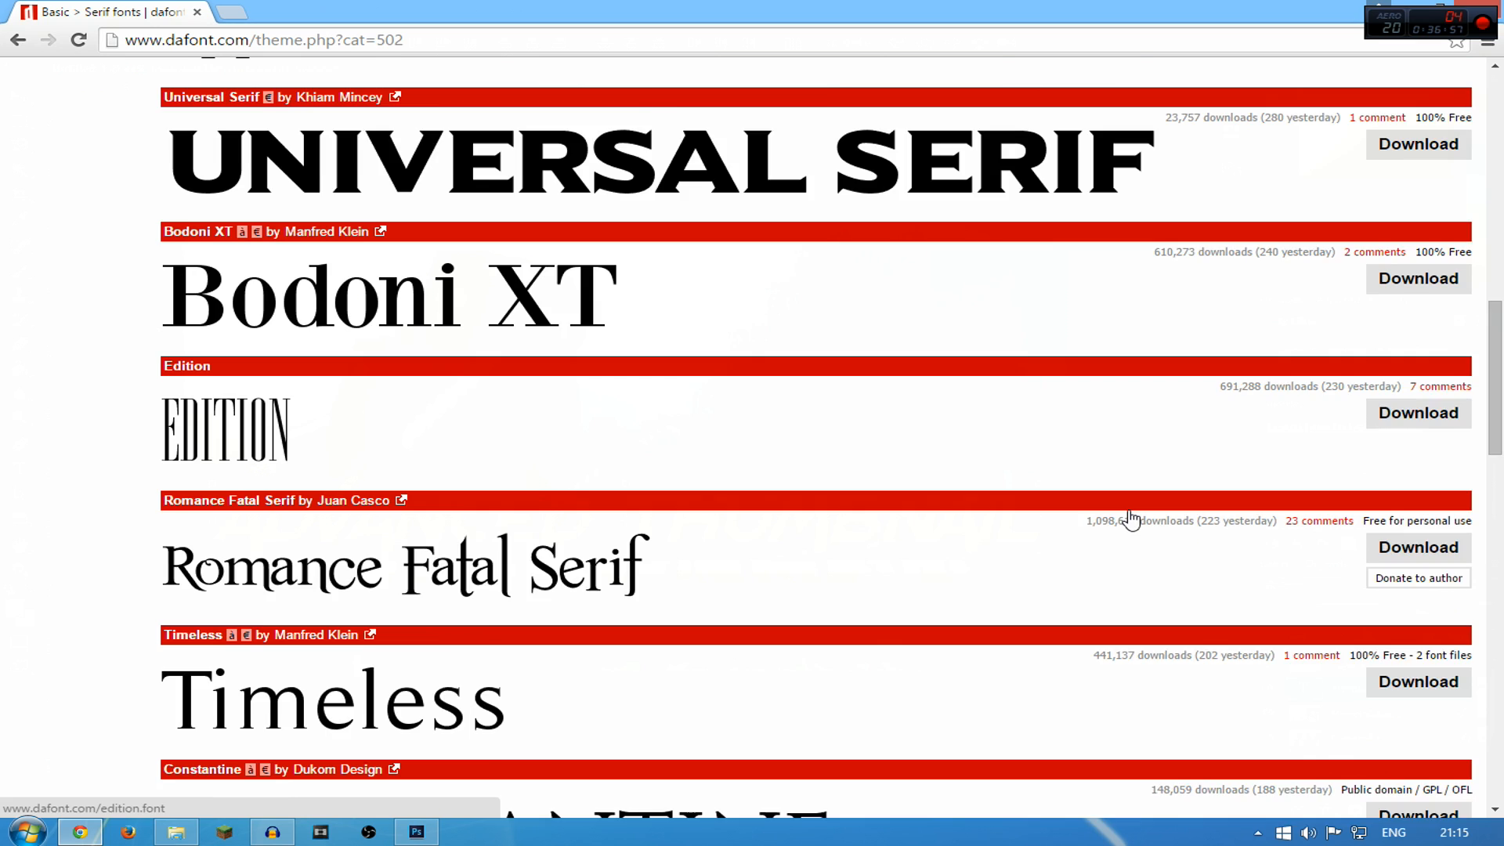
scroll(1130, 518, up, 2)
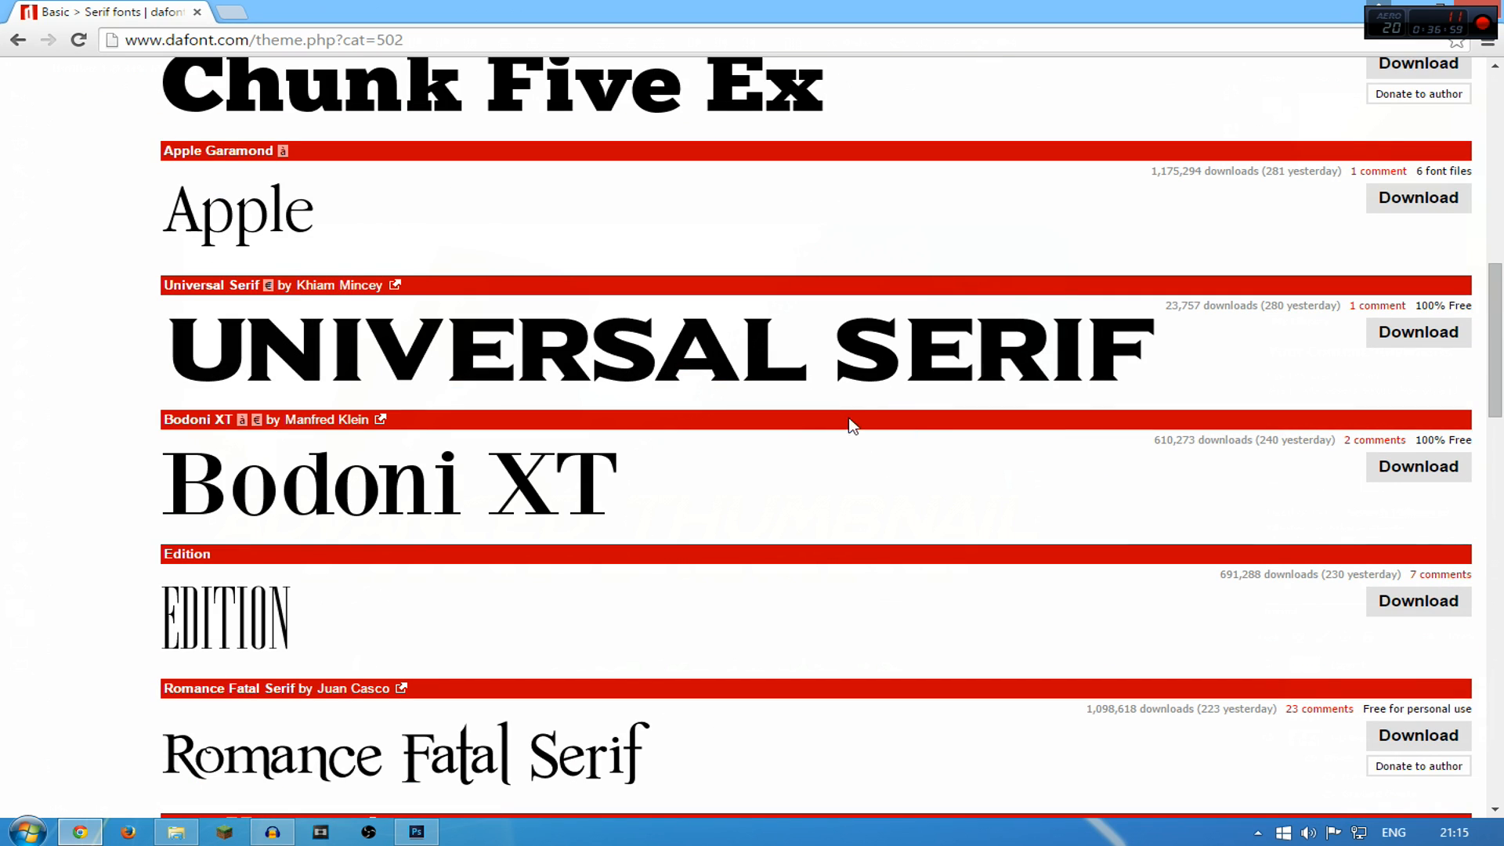
scroll(642, 415, up, 4)
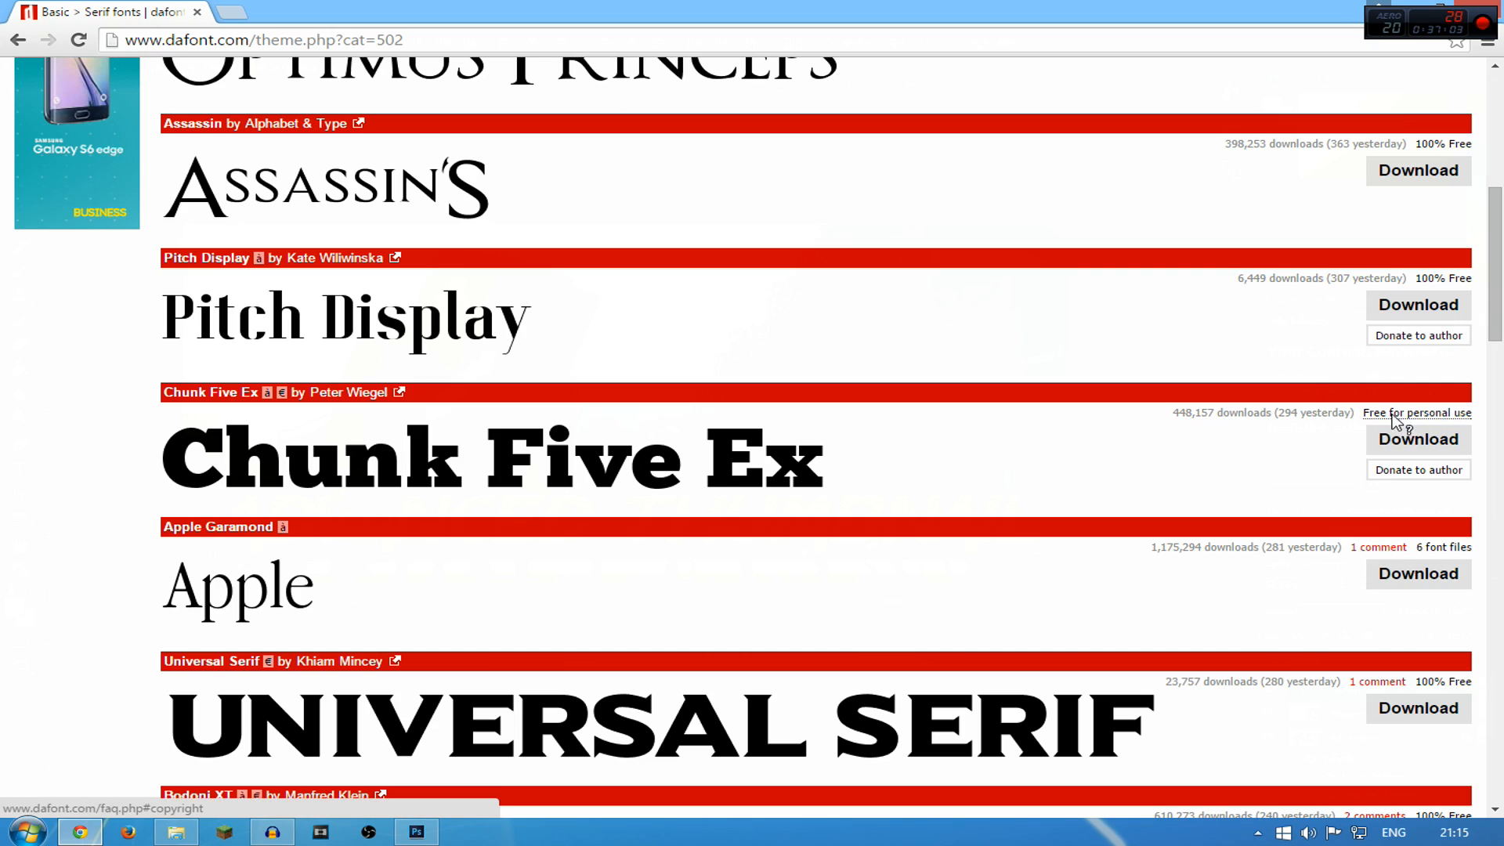
Read the dafont FAQ entry behind the Chunk Five Ex licence note, close it and go back to the category list
click(1434, 417)
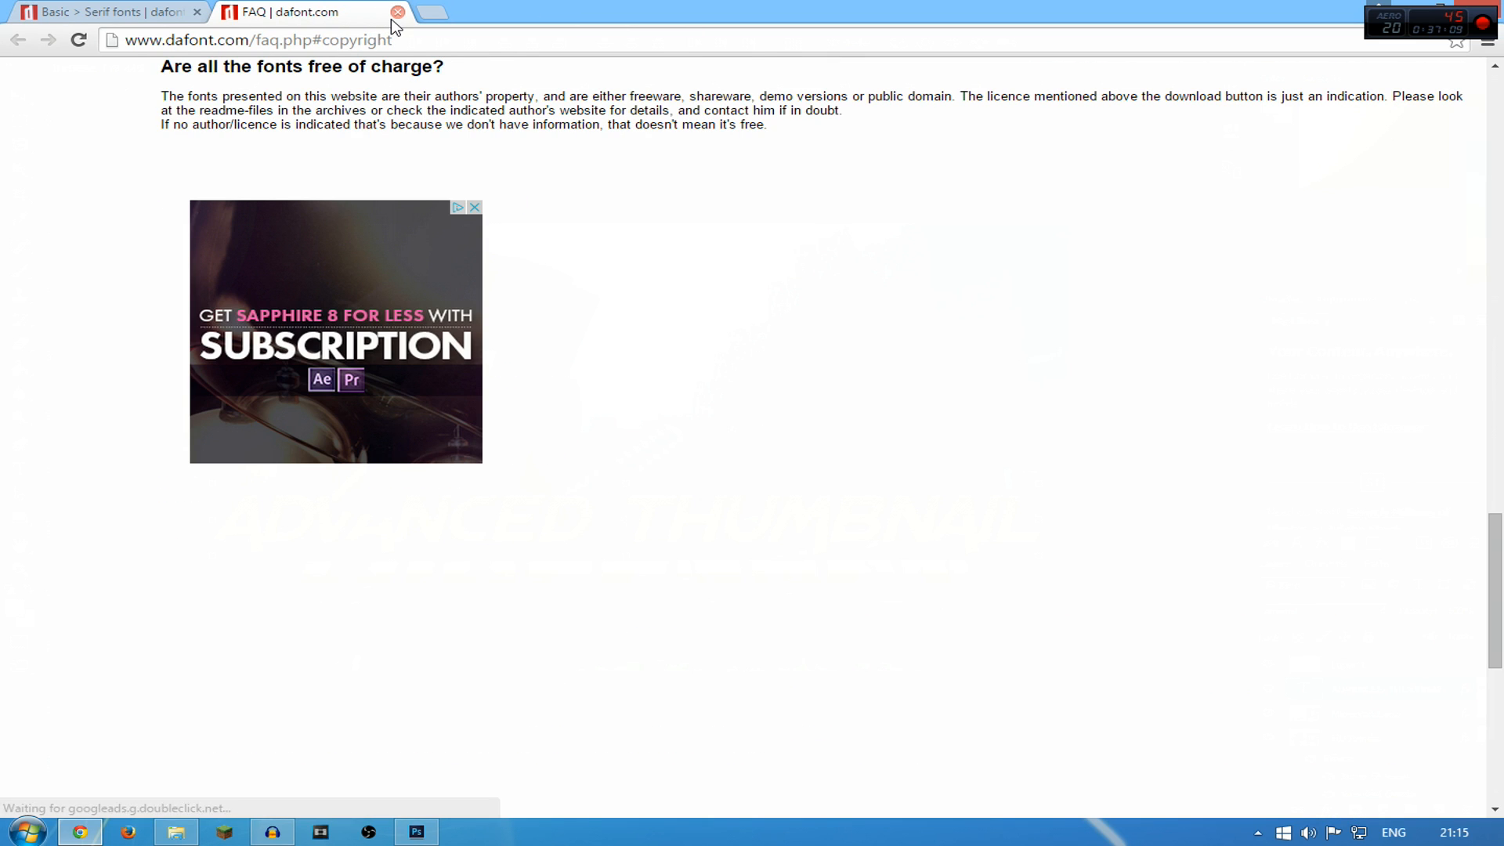
click(397, 13)
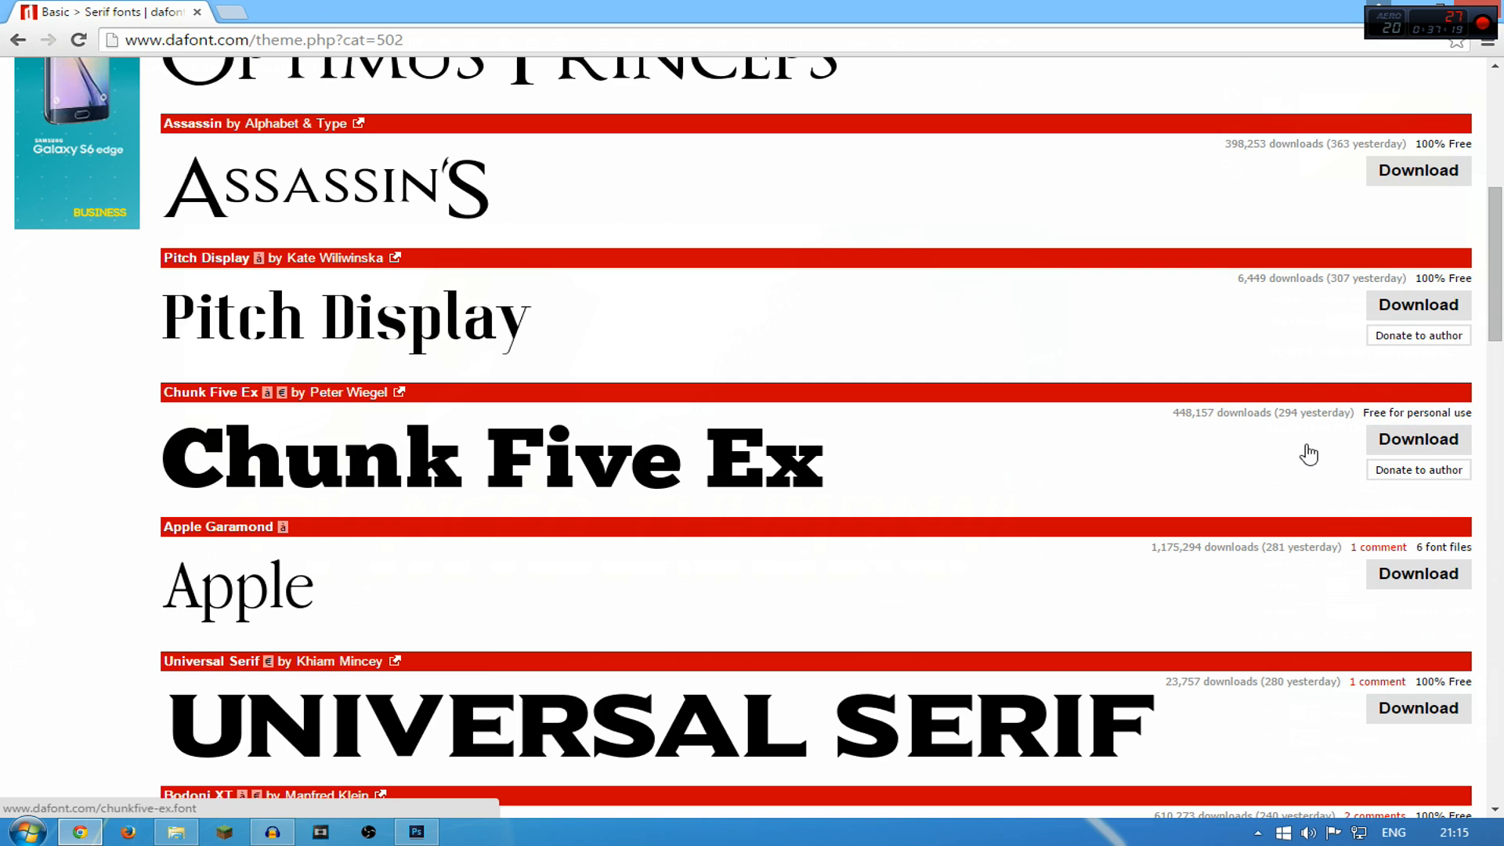
scroll(1066, 406, up, 4)
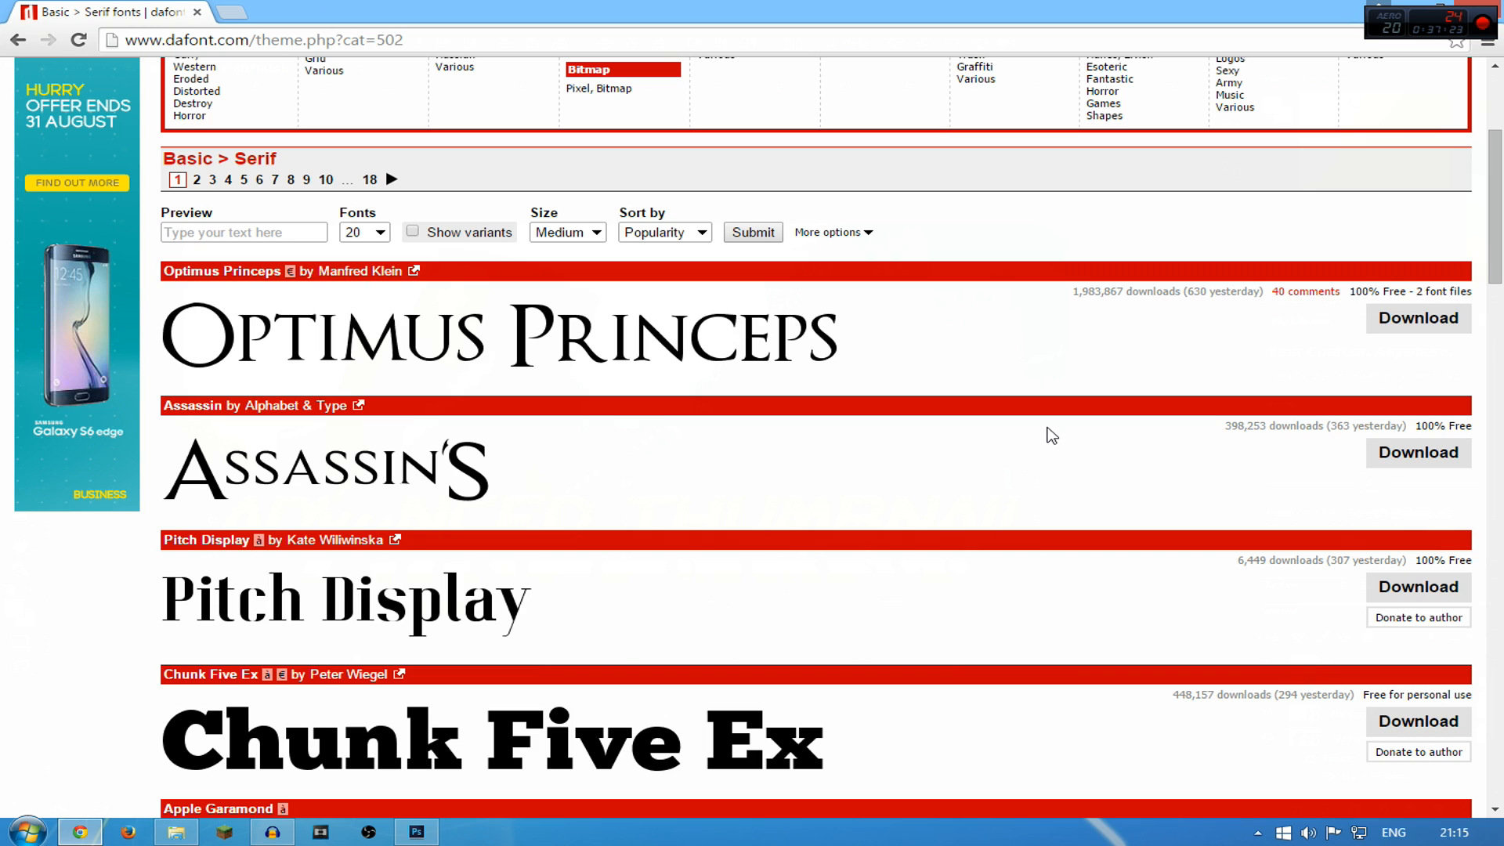
scroll(1076, 573, up, 4)
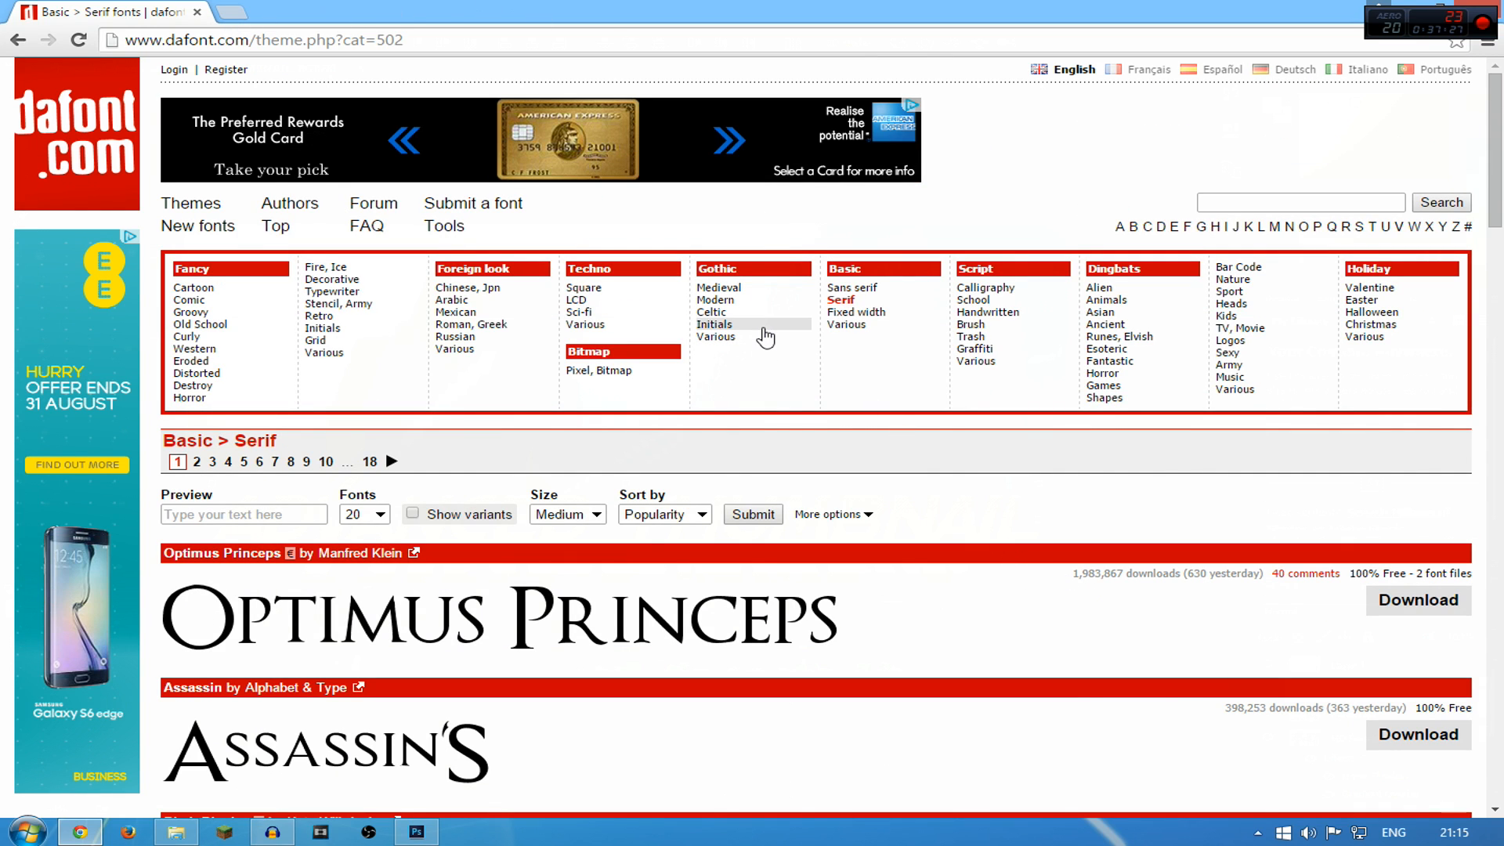
View the Gothic > Initials font category and open Basic > Various
click(763, 328)
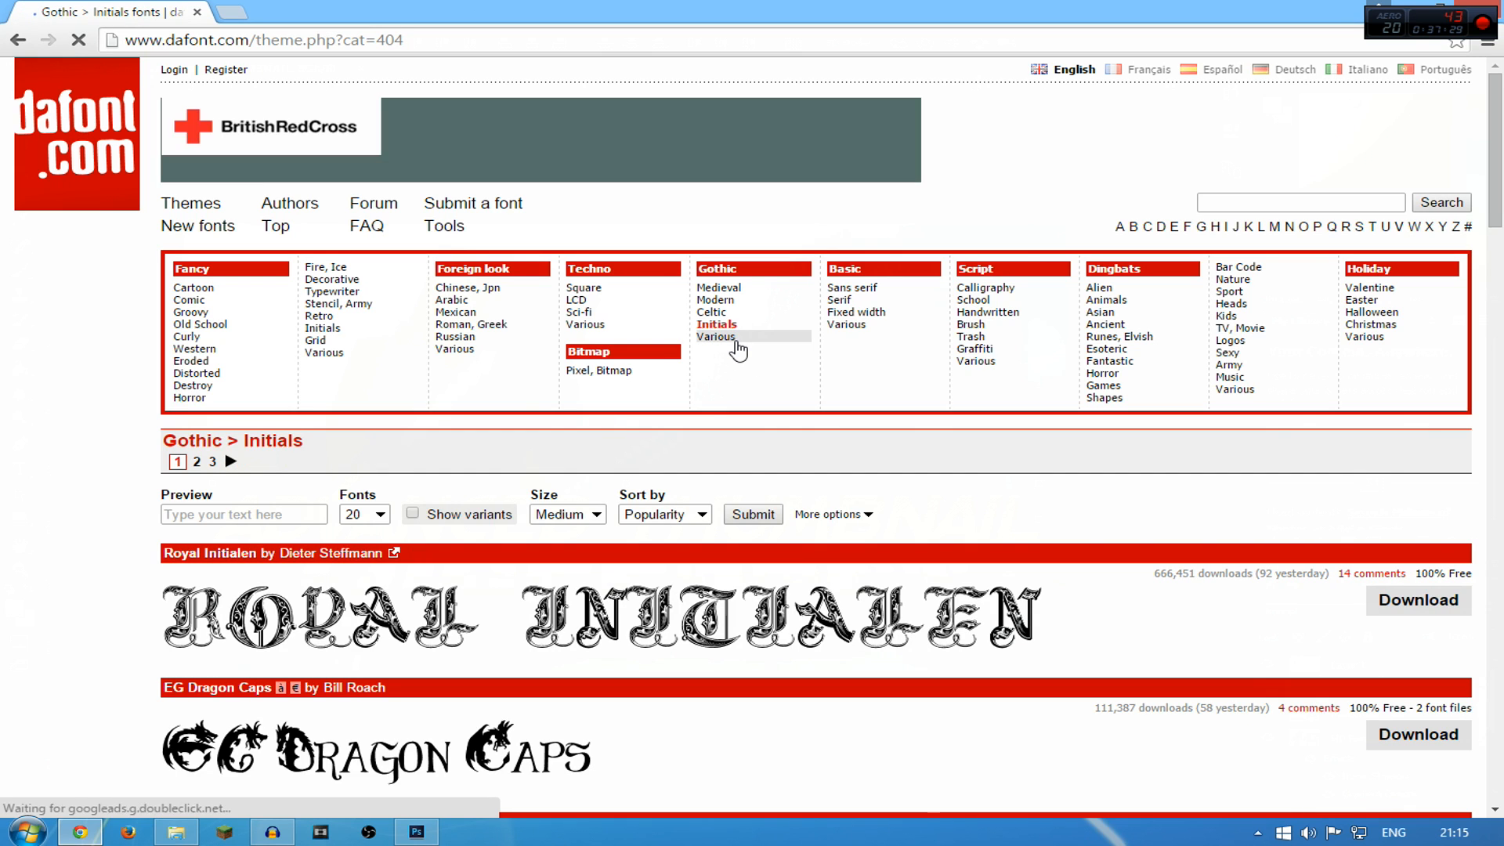
click(735, 342)
click(859, 312)
click(877, 327)
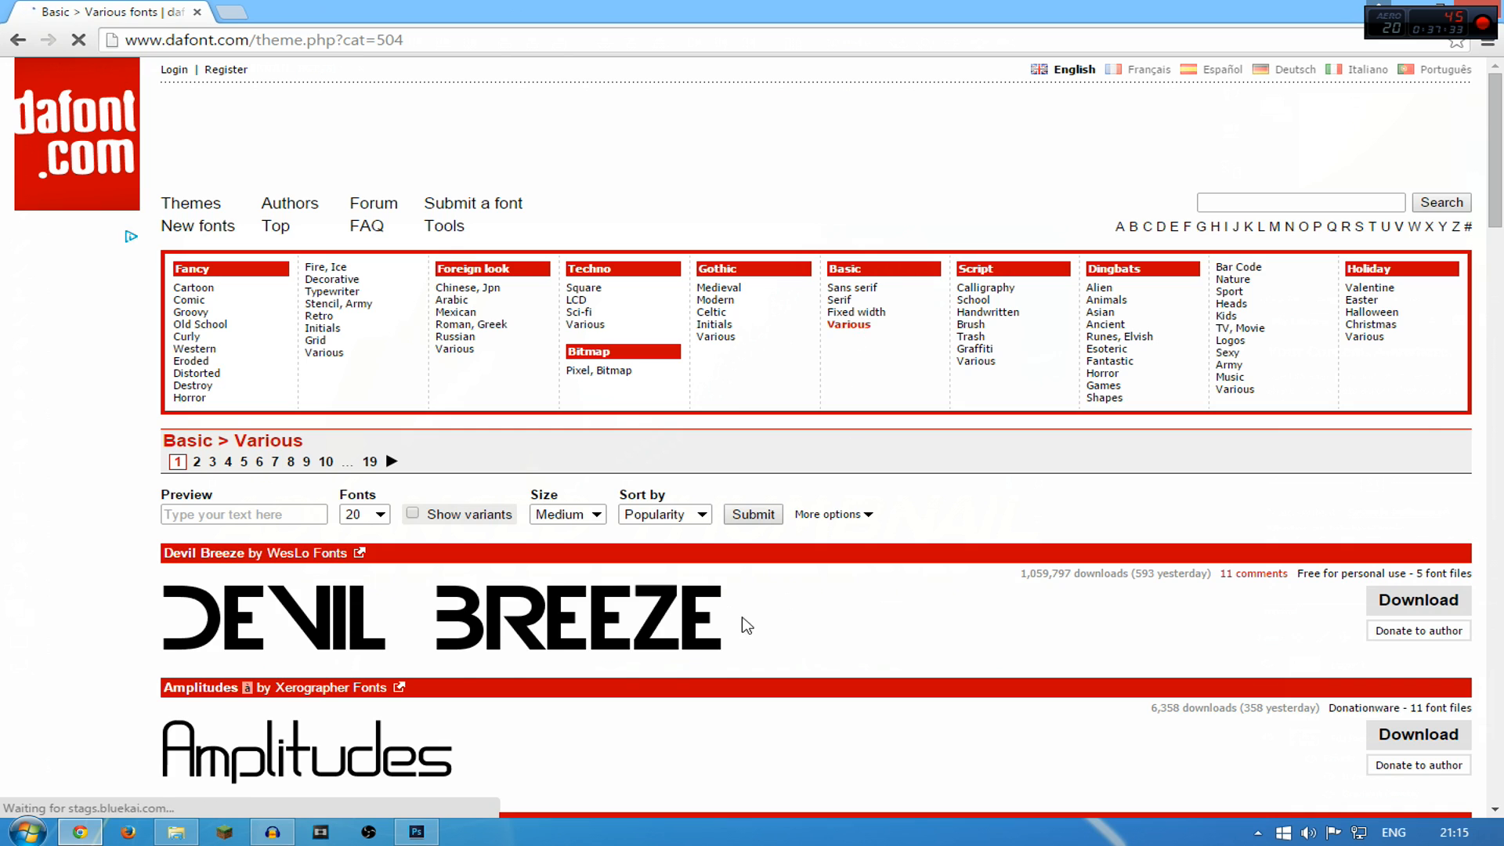
Look through the first page of Basic > Various fonts and switch back to Photoshop
scroll(746, 624, down, 4)
scroll(812, 509, up, 3)
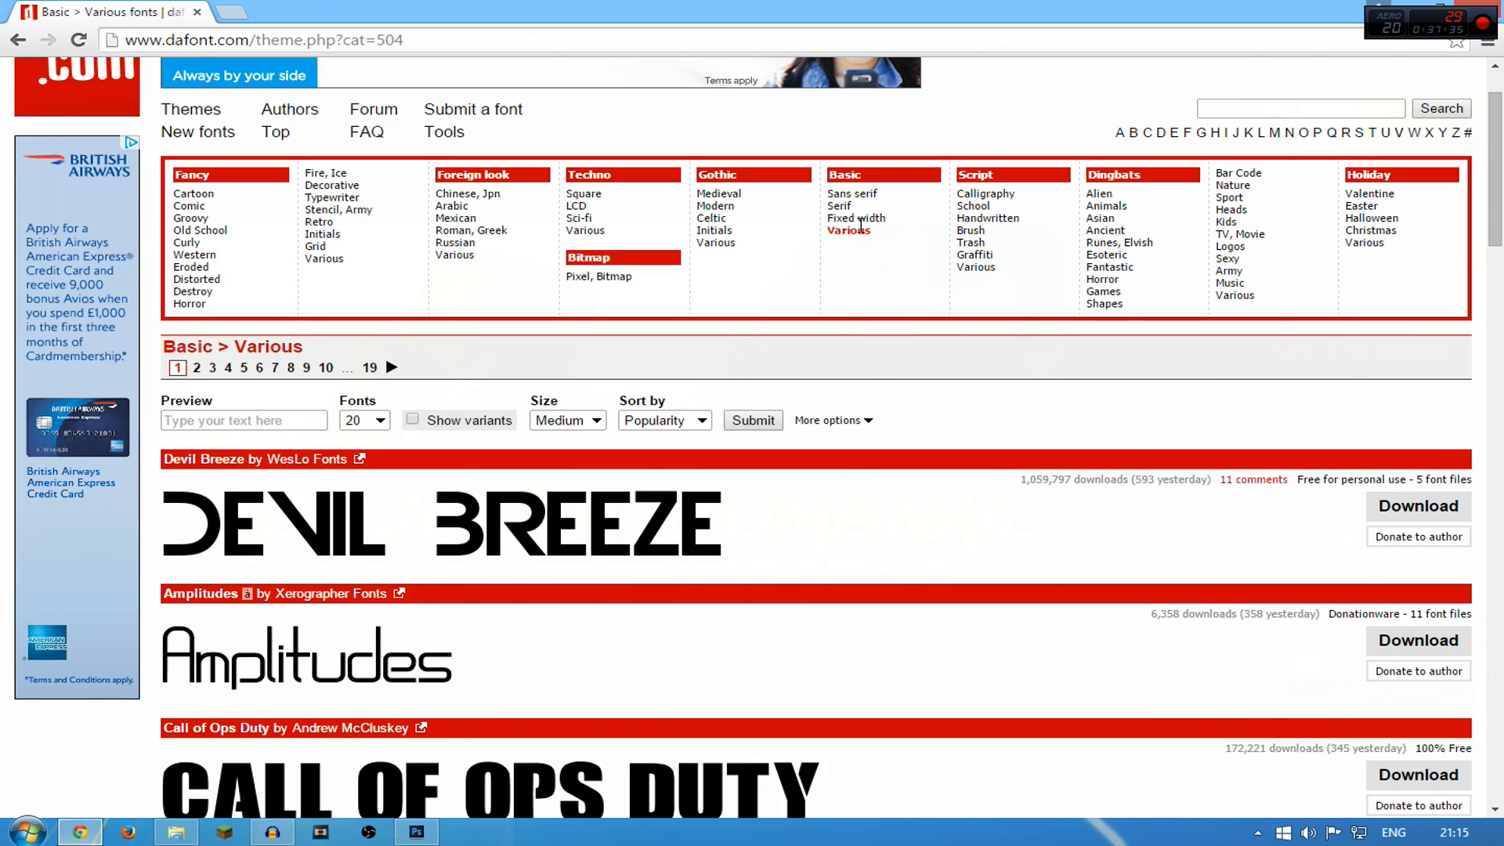
scroll(788, 566, down, 7)
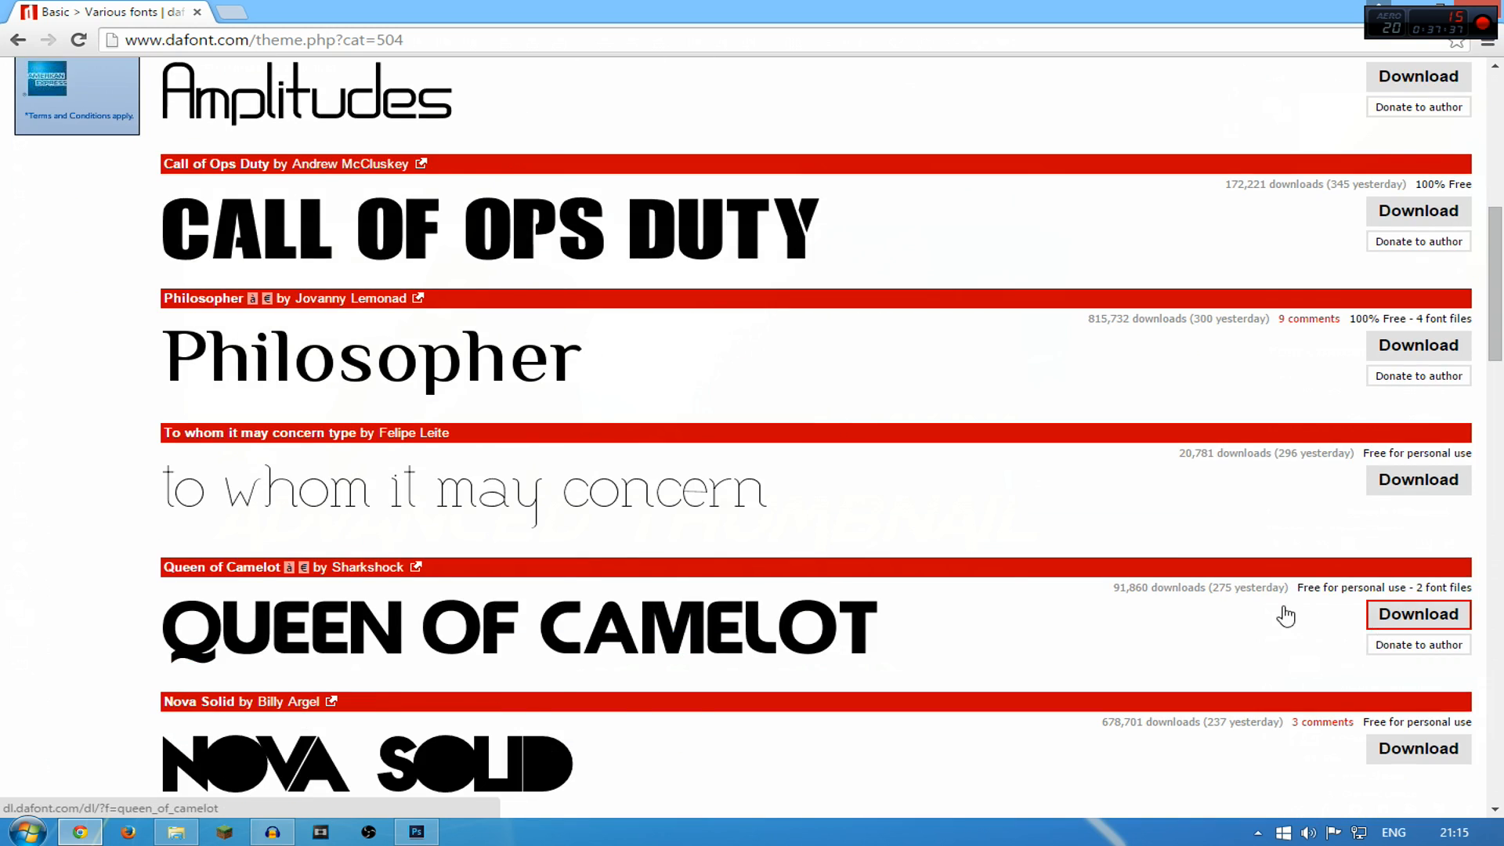
scroll(1074, 621, down, 13)
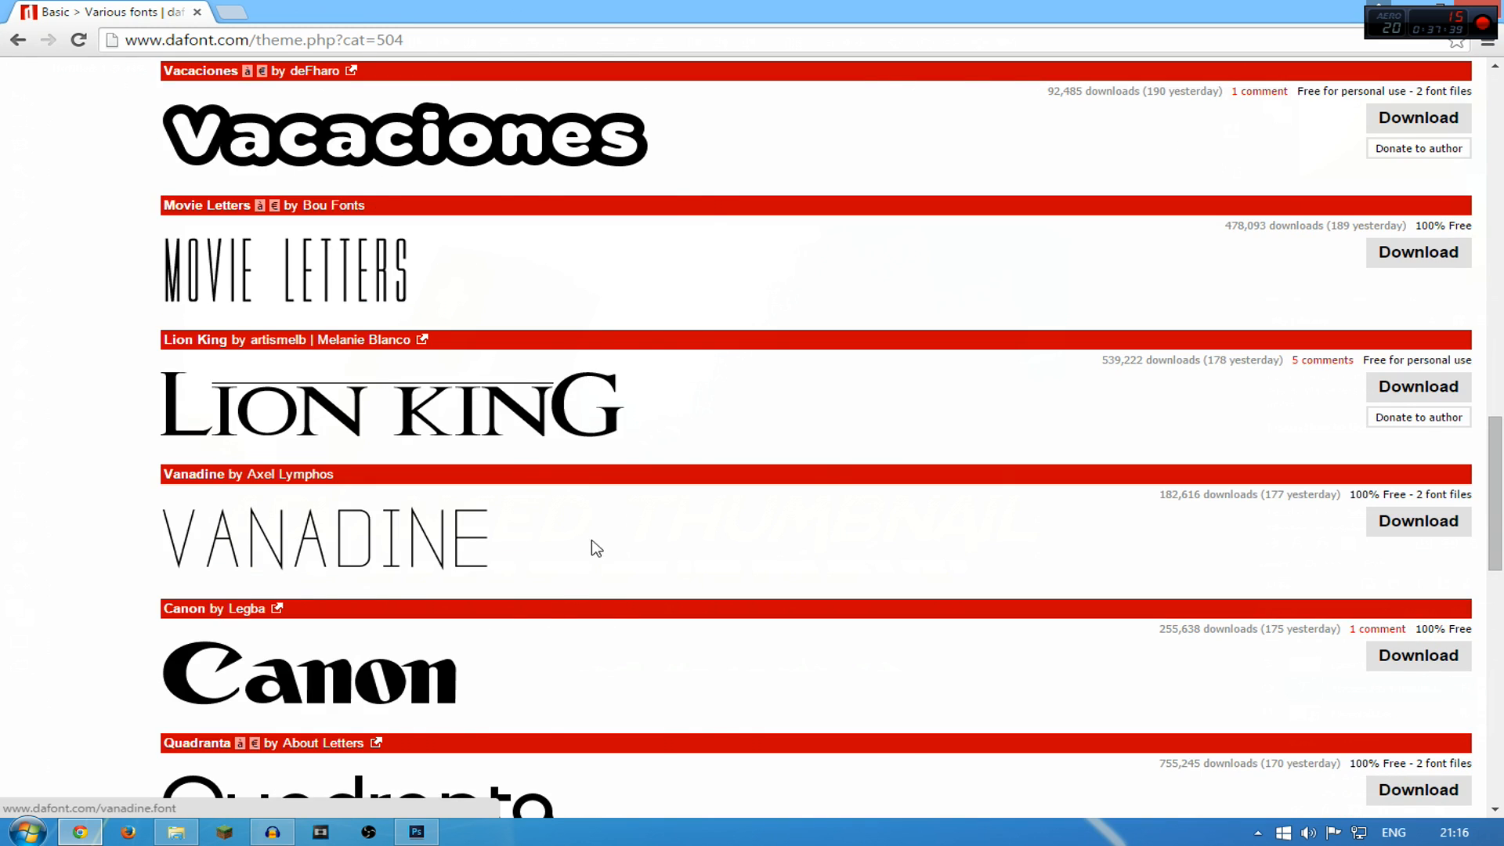
scroll(592, 548, down, 10)
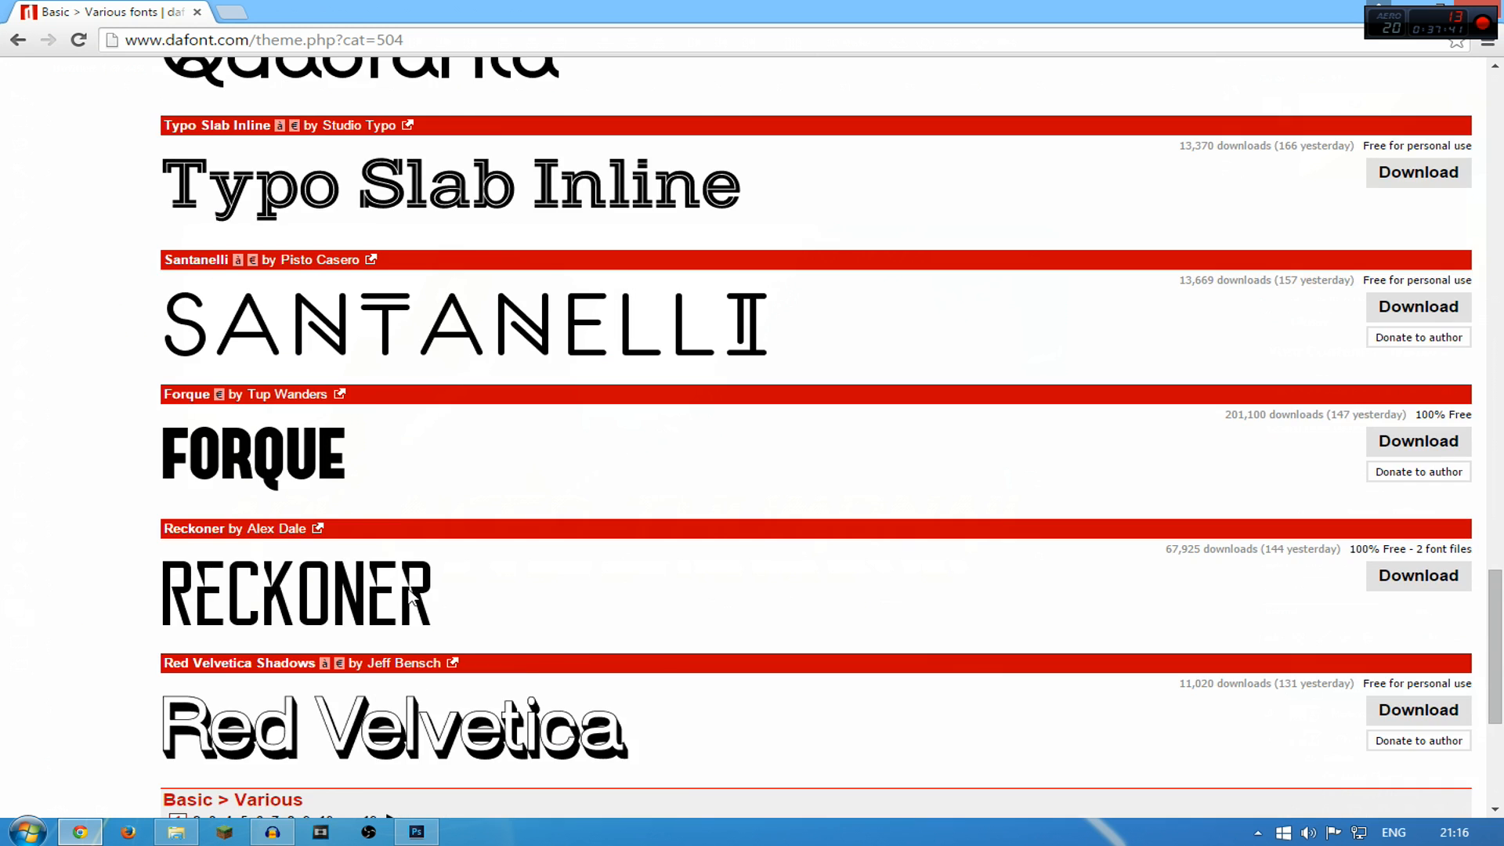
scroll(411, 596, down, 1)
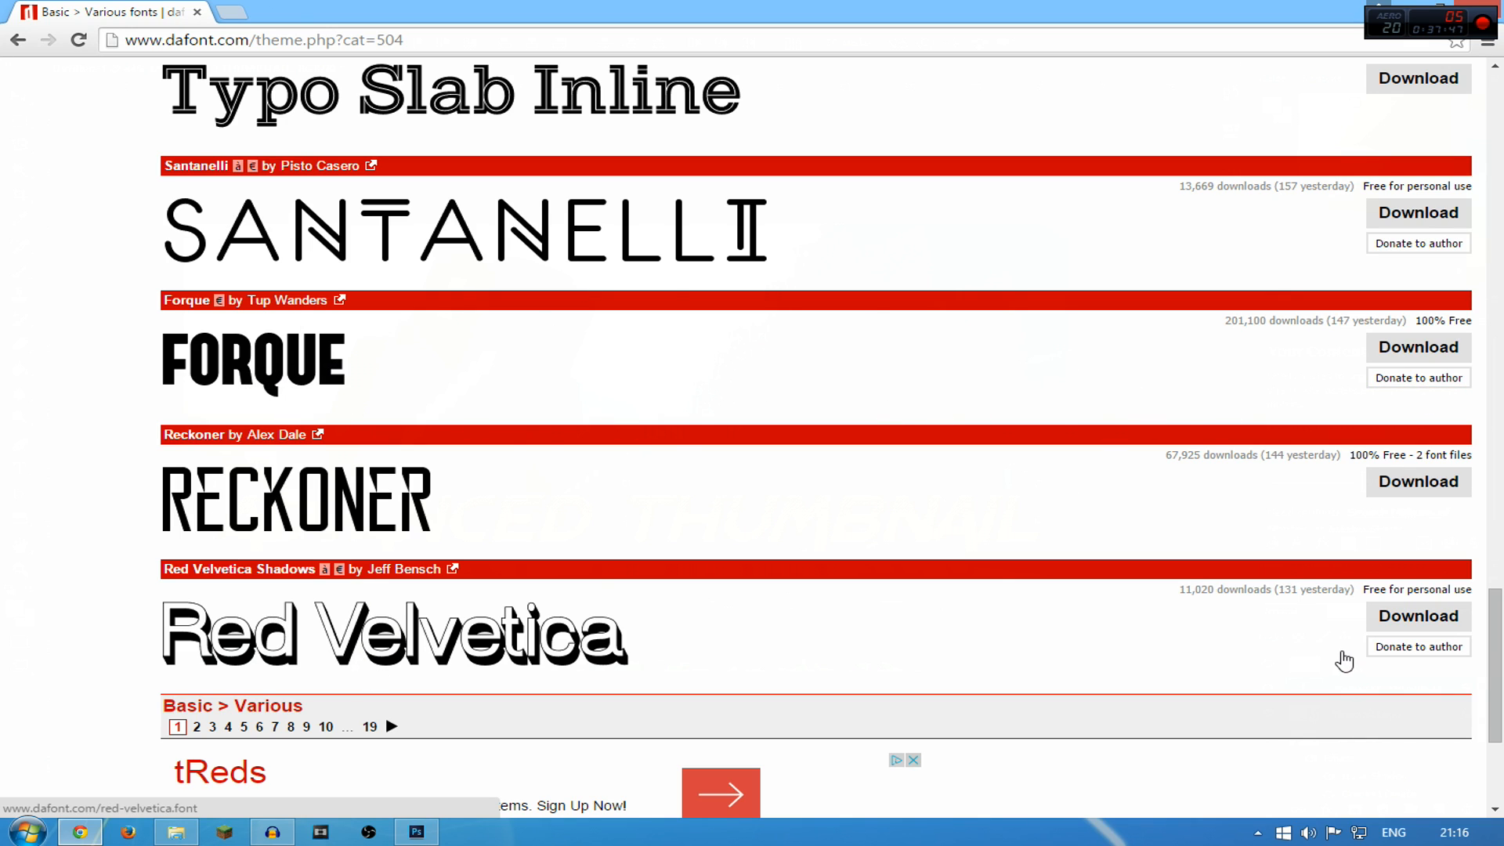
scroll(1380, 648, up, 15)
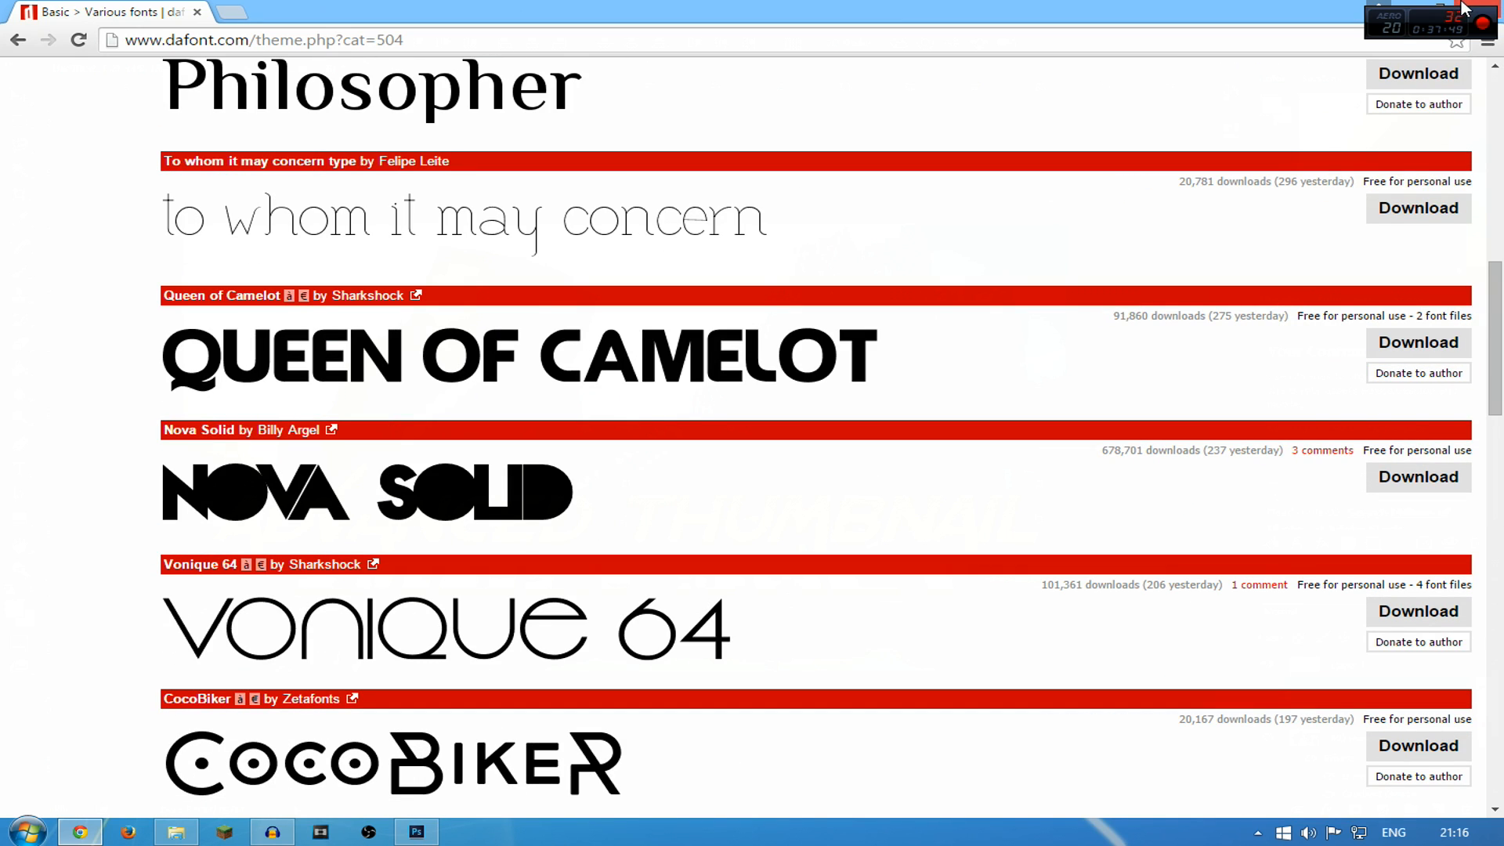
key(alt+Tab)
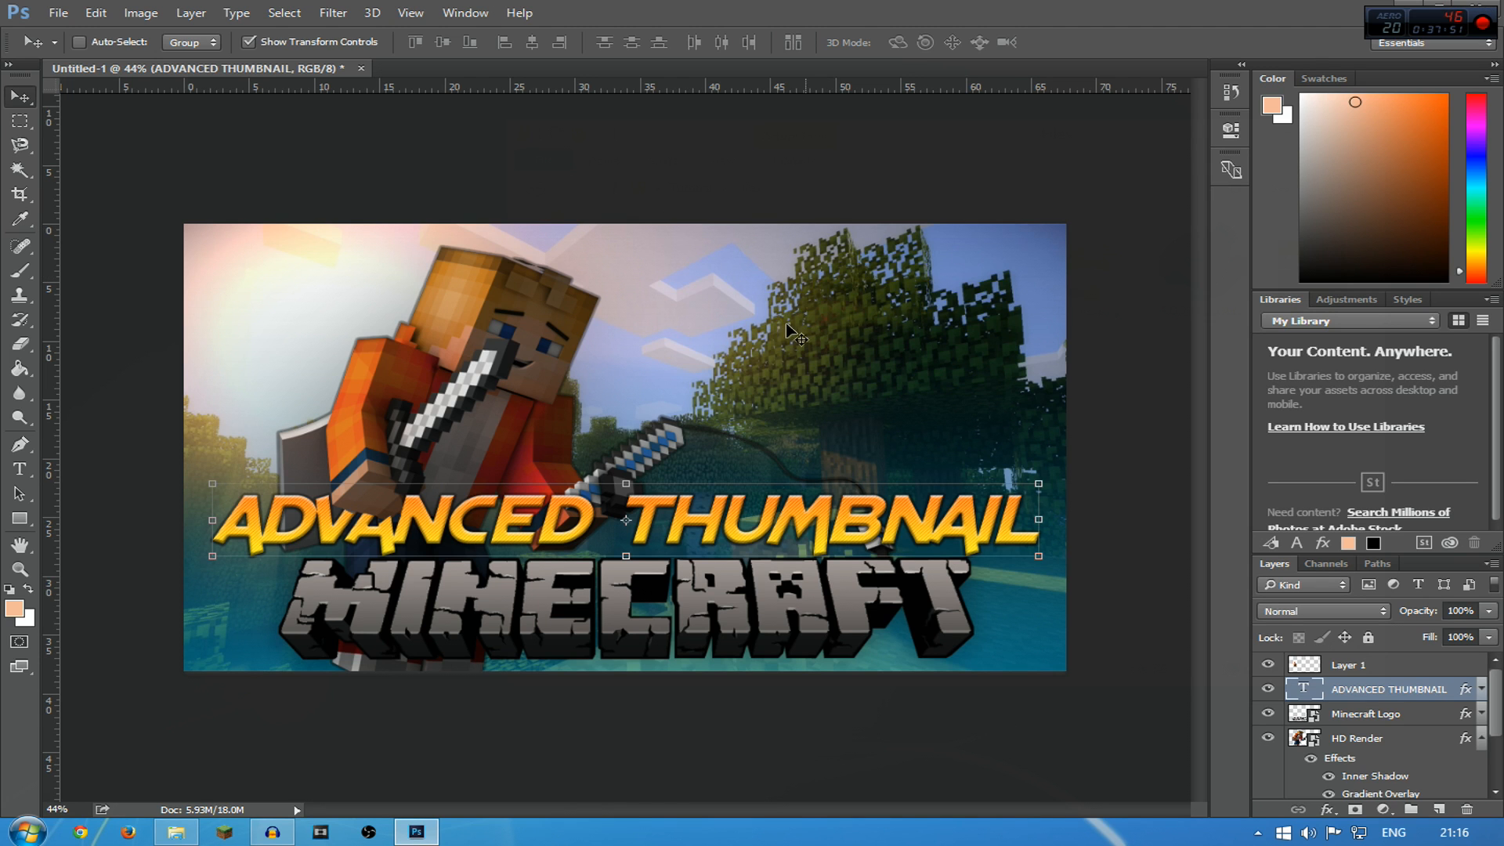